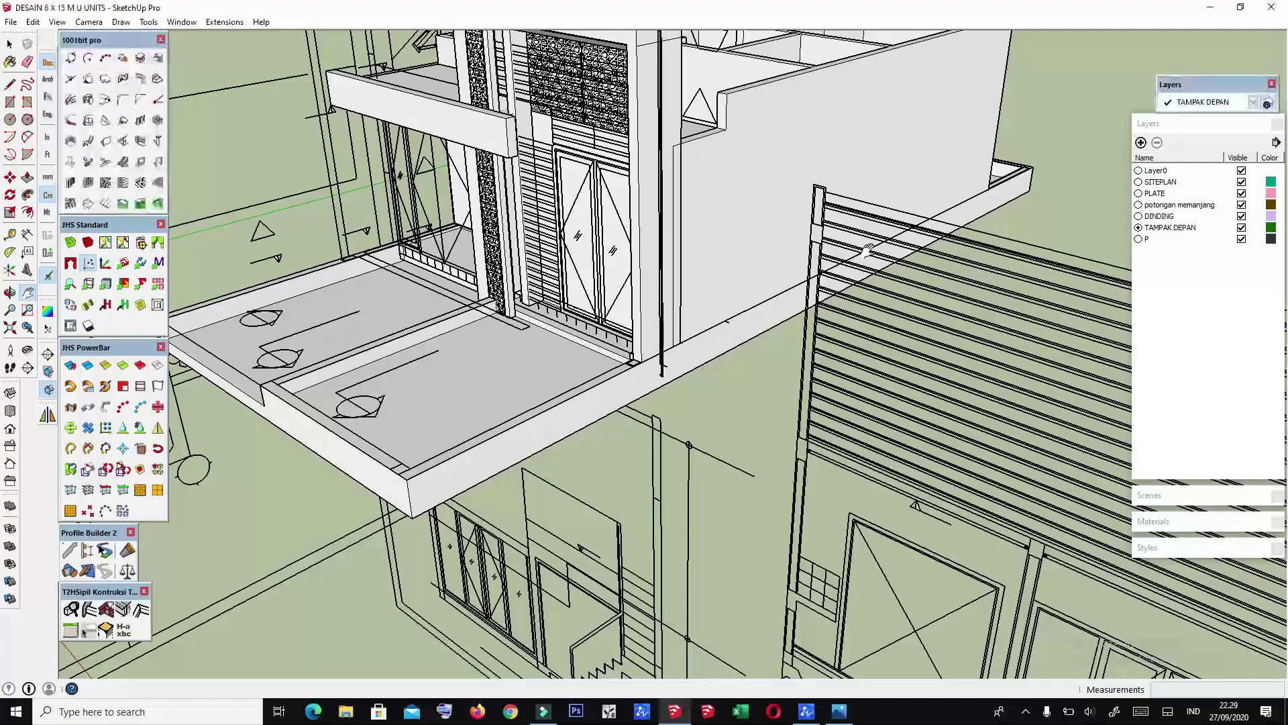
Step: Orbit and zoom the view in on the walls beside the front rooms
scroll(740, 253, "down", 2)
mouse_move(704, 229)
middle_mouse_down()
mouse_move(798, 154)
mouse_move(533, 346)
middle_mouse_up()
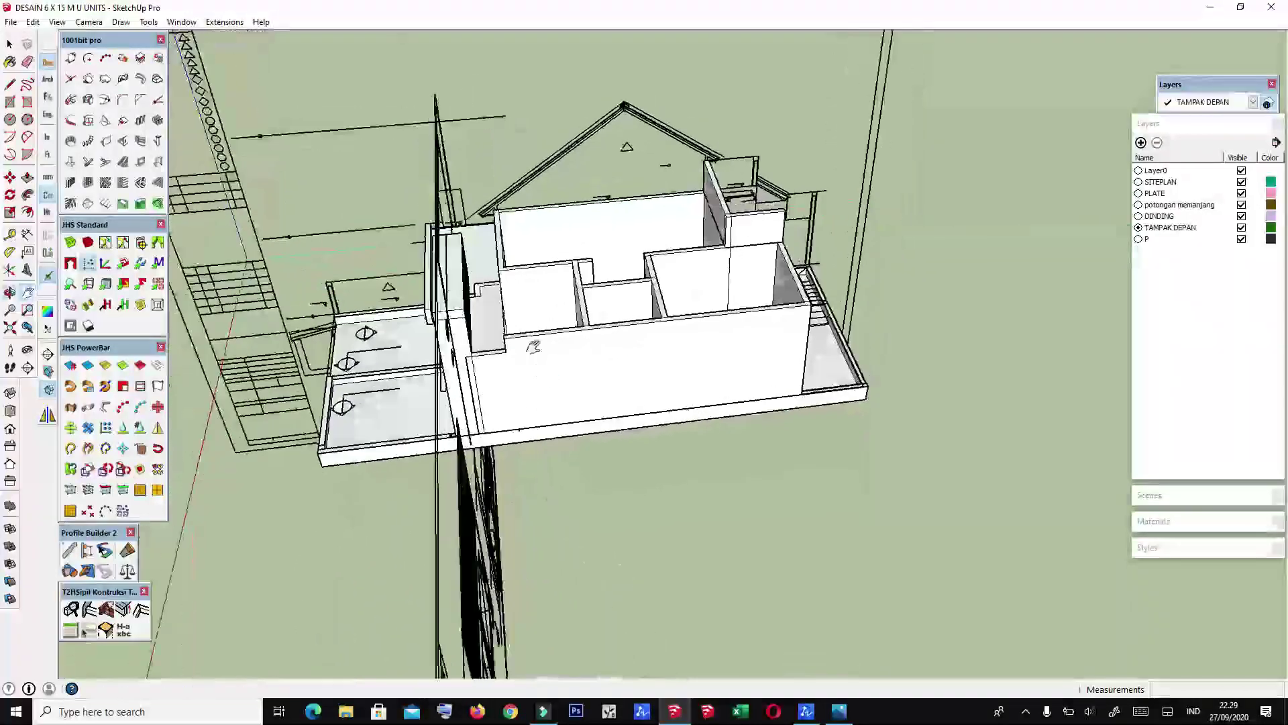
scroll(533, 346, "up", 2)
scroll(496, 309, "up", 1)
scroll(501, 311, "up", 2)
scroll(521, 349, "up", 2)
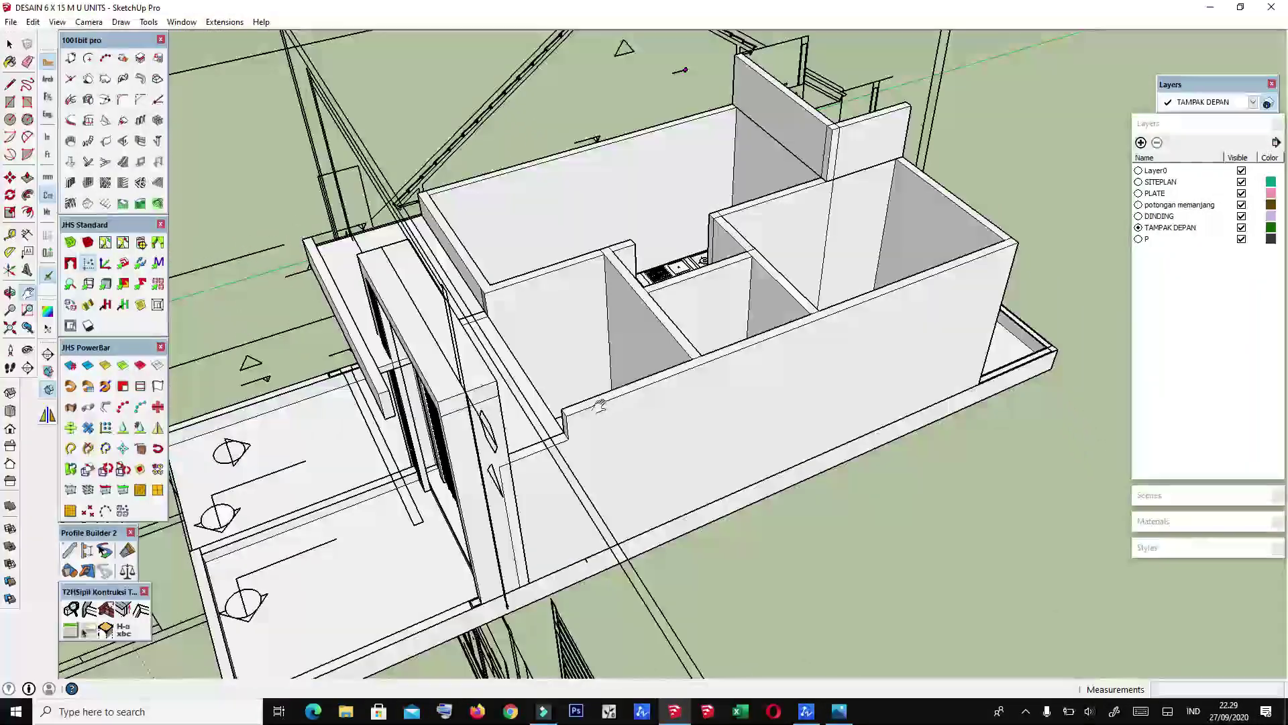
scroll(602, 416, "up", 1)
scroll(584, 399, "up", 2)
scroll(631, 403, "up", 3)
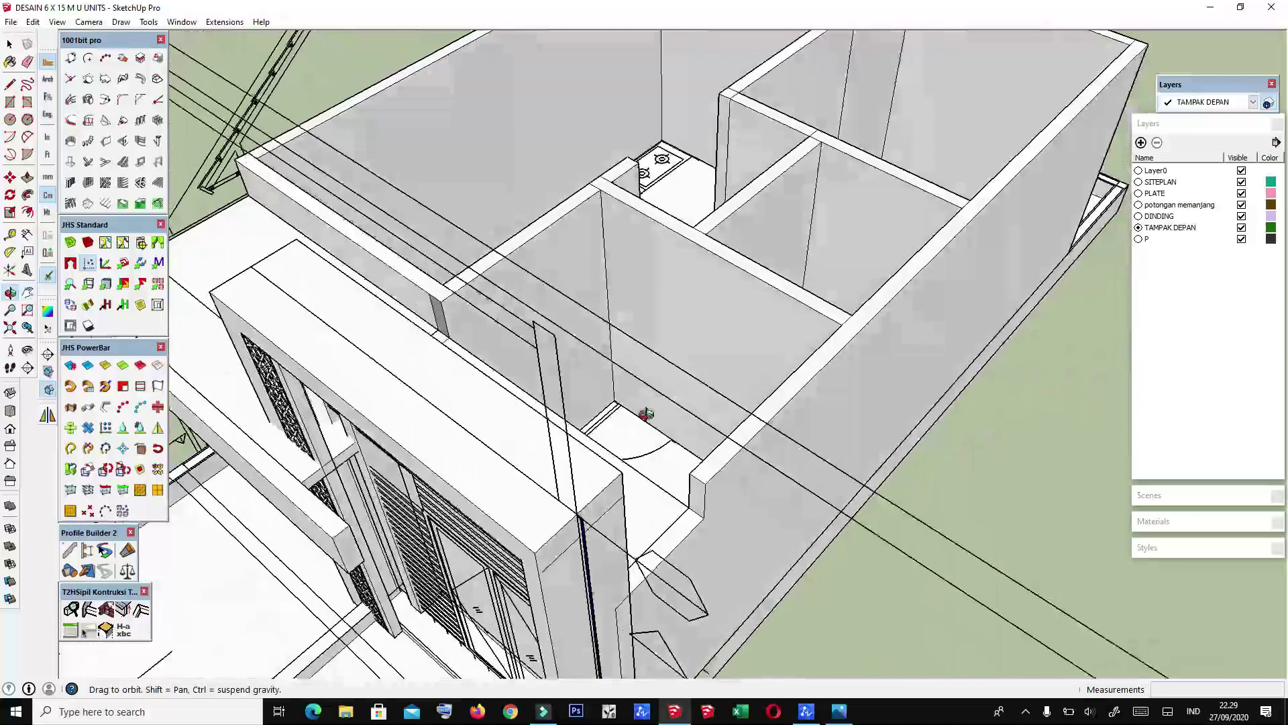
middle_click_drag(645, 414, 446, 306, "shift")
middle_click_drag(535, 440, 444, 255, "shift")
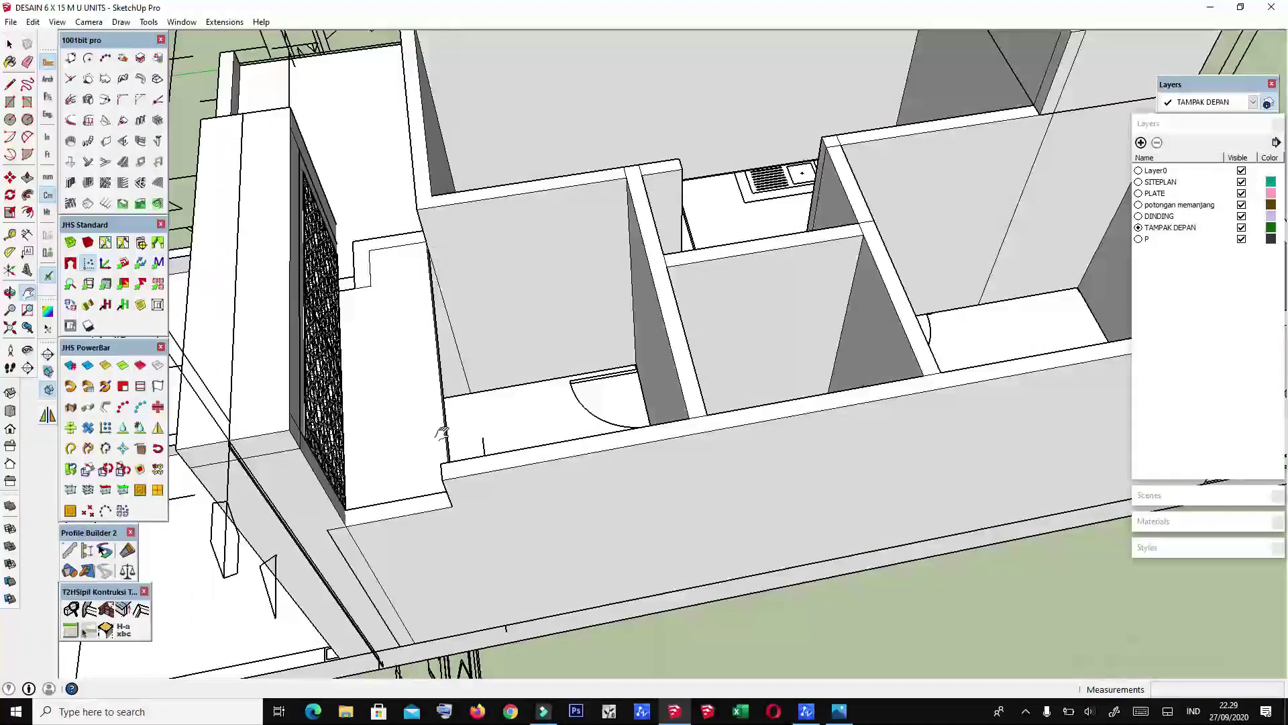
scroll(467, 386, "down", 3)
scroll(526, 349, "down", 2)
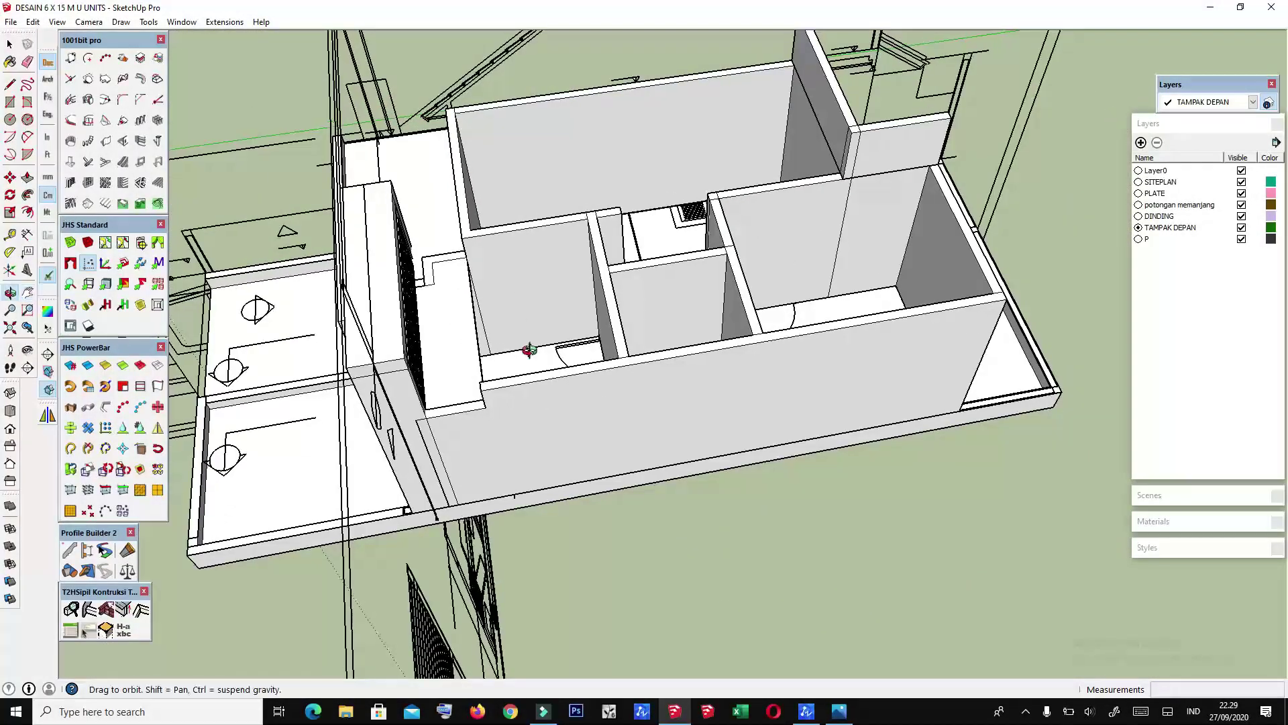
middle_click_drag(526, 351, 792, 409)
scroll(687, 492, "up", 3)
scroll(688, 492, "up", 2)
mouse_move(698, 462)
middle_mouse_down("shift")
mouse_move(693, 443)
mouse_move(584, 437)
mouse_move(628, 420)
mouse_move(557, 416)
middle_mouse_up("shift")
Step: Push/Pull the low front wall's end face outward until it meets the front wall
left_click(698, 440)
scroll(621, 423, "up", 3)
left_click(554, 415)
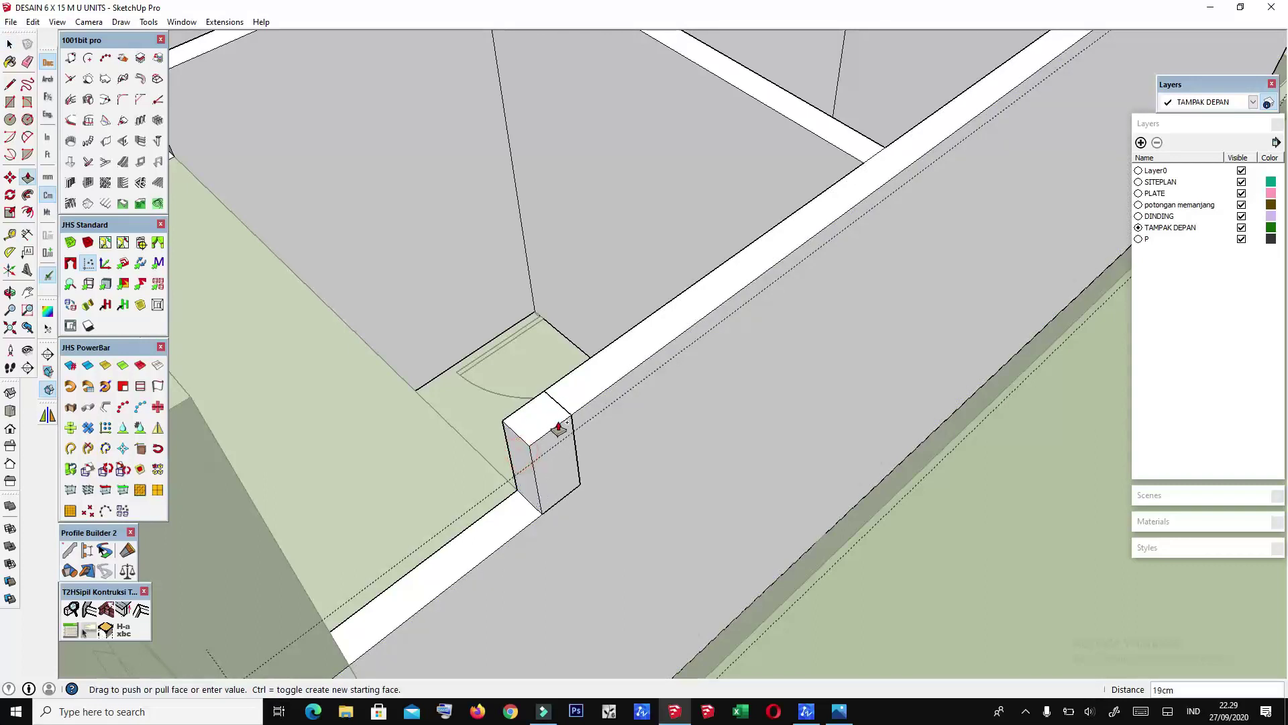
scroll(477, 526, "down", 3)
scroll(483, 527, "down", 3)
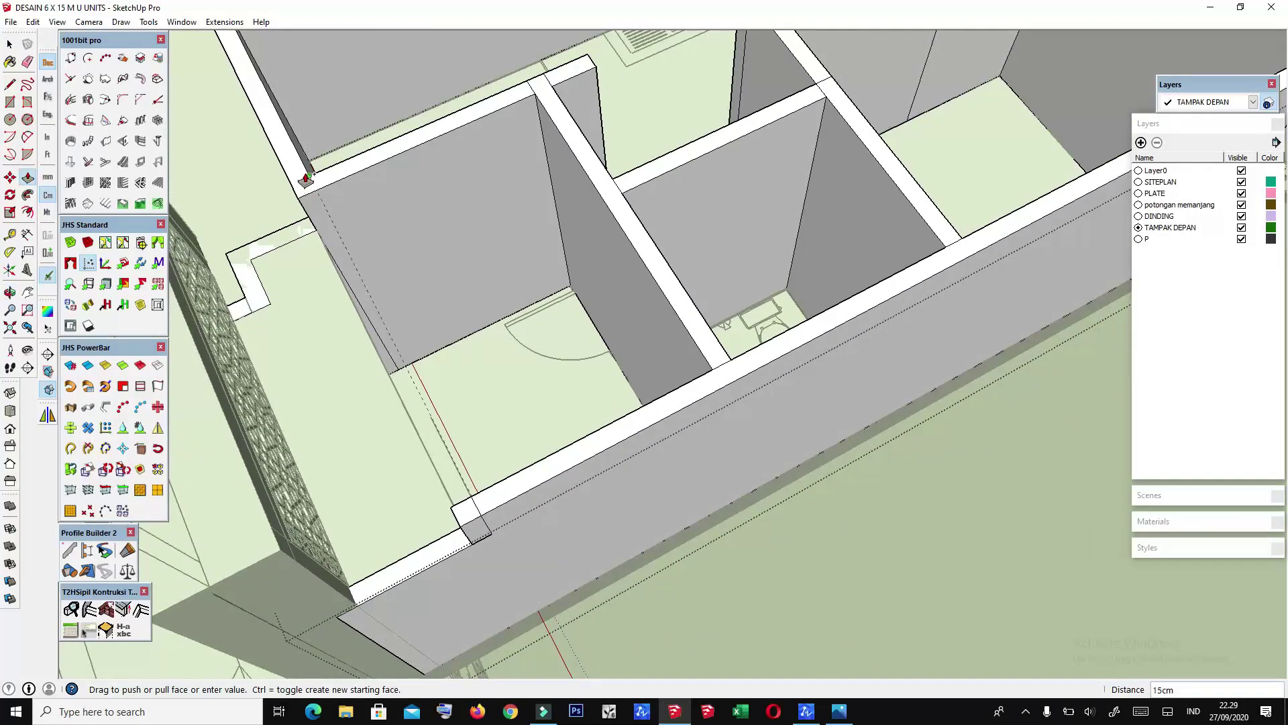
mouse_move(317, 208)
middle_mouse_down()
mouse_move(759, 339)
mouse_move(610, 374)
mouse_move(1171, 396)
mouse_move(915, 312)
middle_mouse_up()
mouse_move(853, 418)
middle_mouse_down()
mouse_move(632, 411)
mouse_move(742, 455)
mouse_move(605, 490)
middle_mouse_up()
scroll(745, 456, "up", 3)
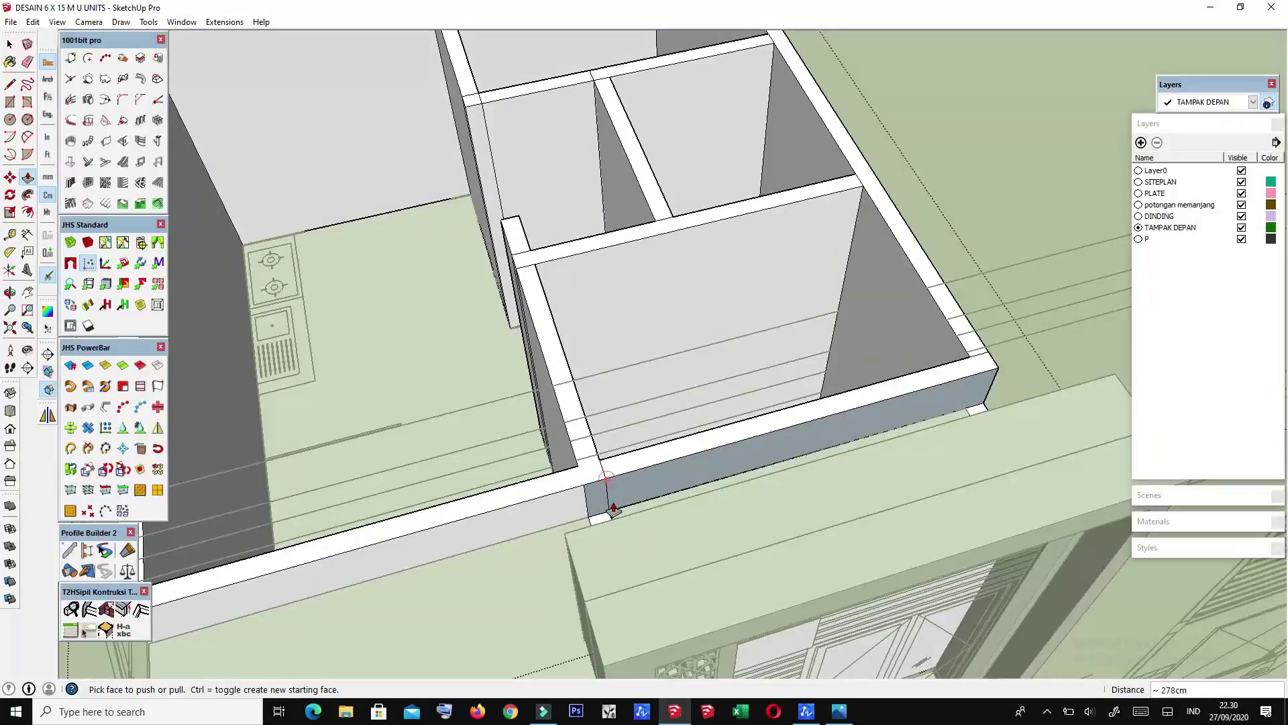
scroll(614, 508, "up", 2)
scroll(644, 457, "up", 1)
scroll(611, 494, "up", 2)
key("space")
Step: Orbit and zoom over the rooms to check the extended walls meet without gaps
scroll(639, 507, "up", 1)
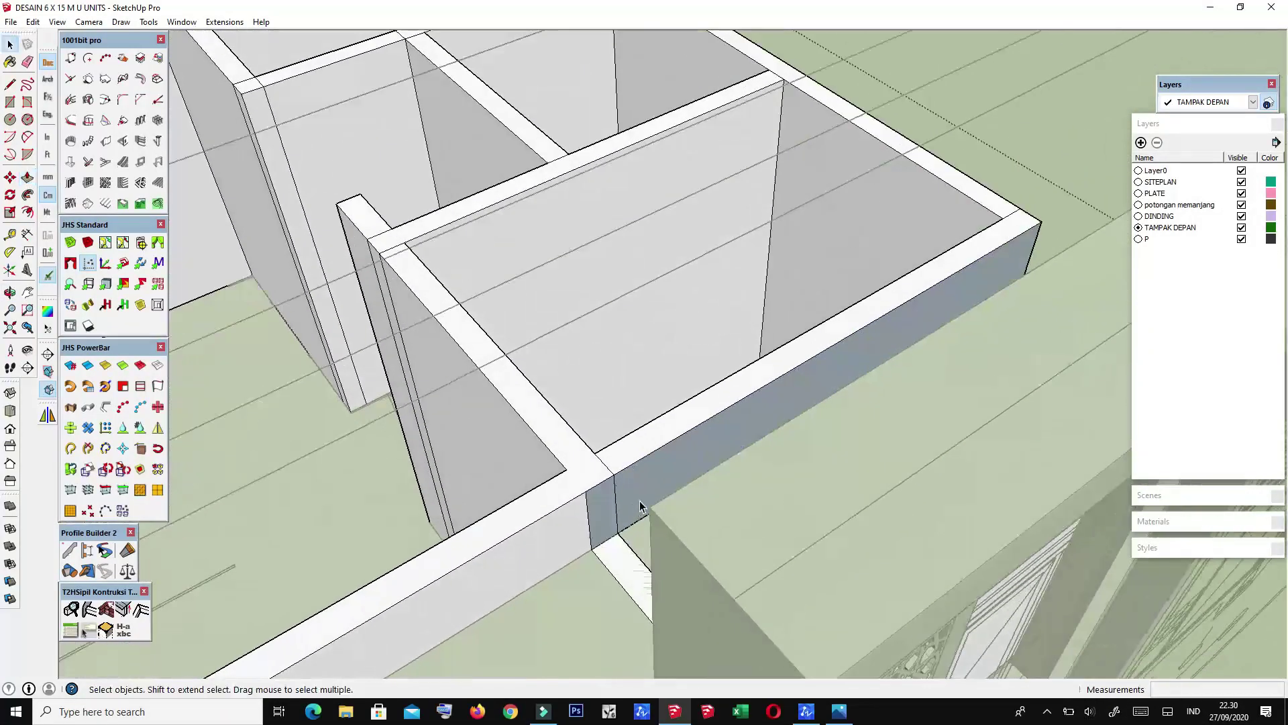
scroll(639, 507, "up", 1)
scroll(659, 481, "up", 1)
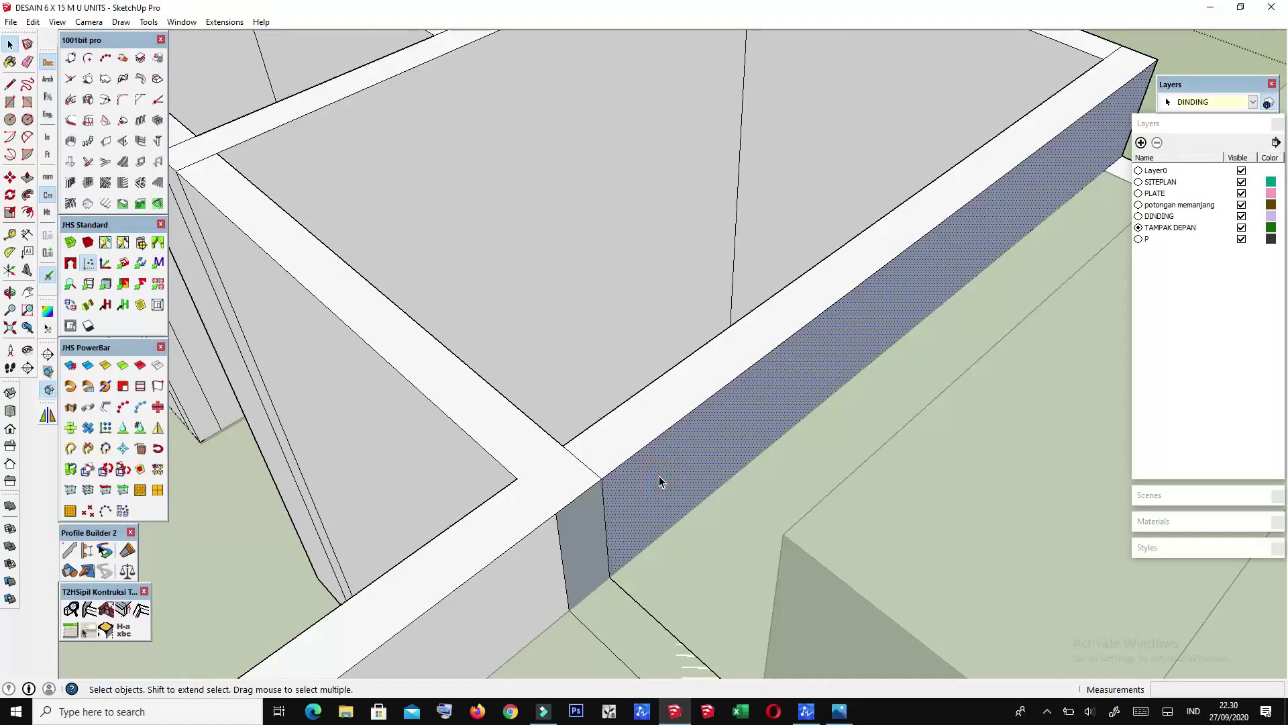
scroll(659, 480, "down", 1)
scroll(607, 525, "down", 2)
mouse_move(607, 525)
middle_mouse_down()
mouse_move(574, 393)
mouse_move(730, 420)
middle_mouse_up()
scroll(684, 452, "up", 2)
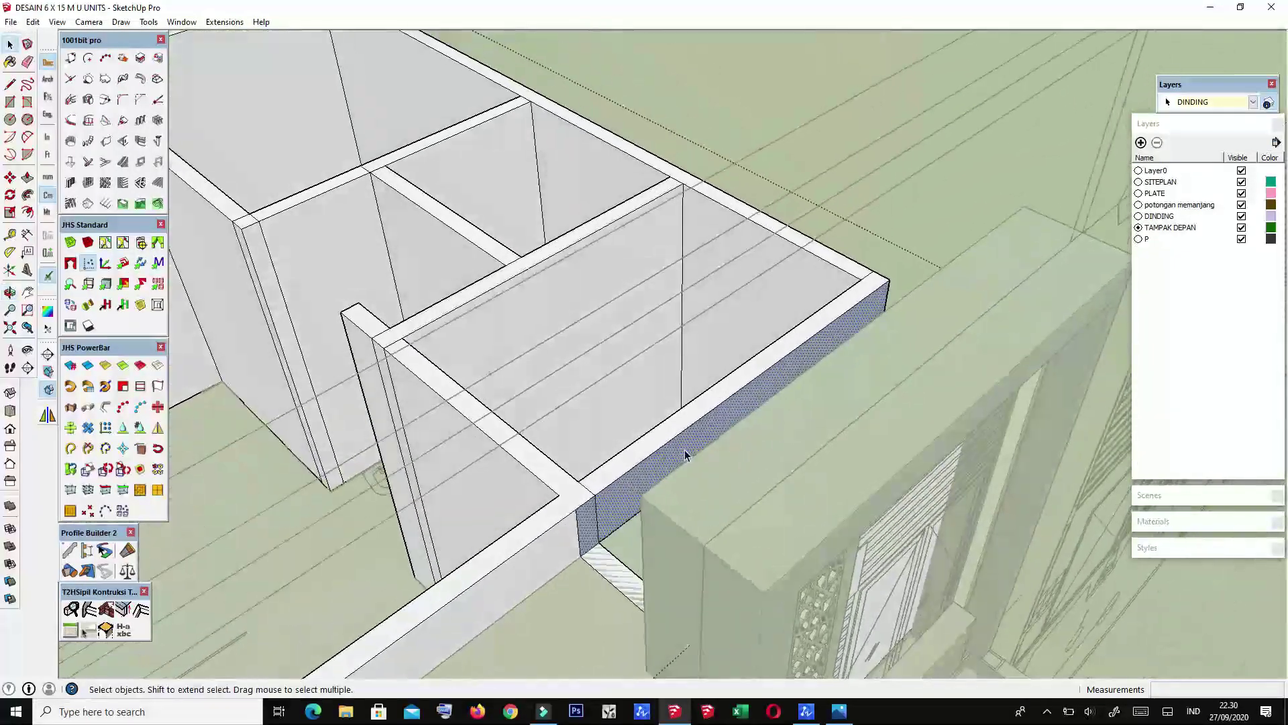
scroll(664, 456, "up", 2)
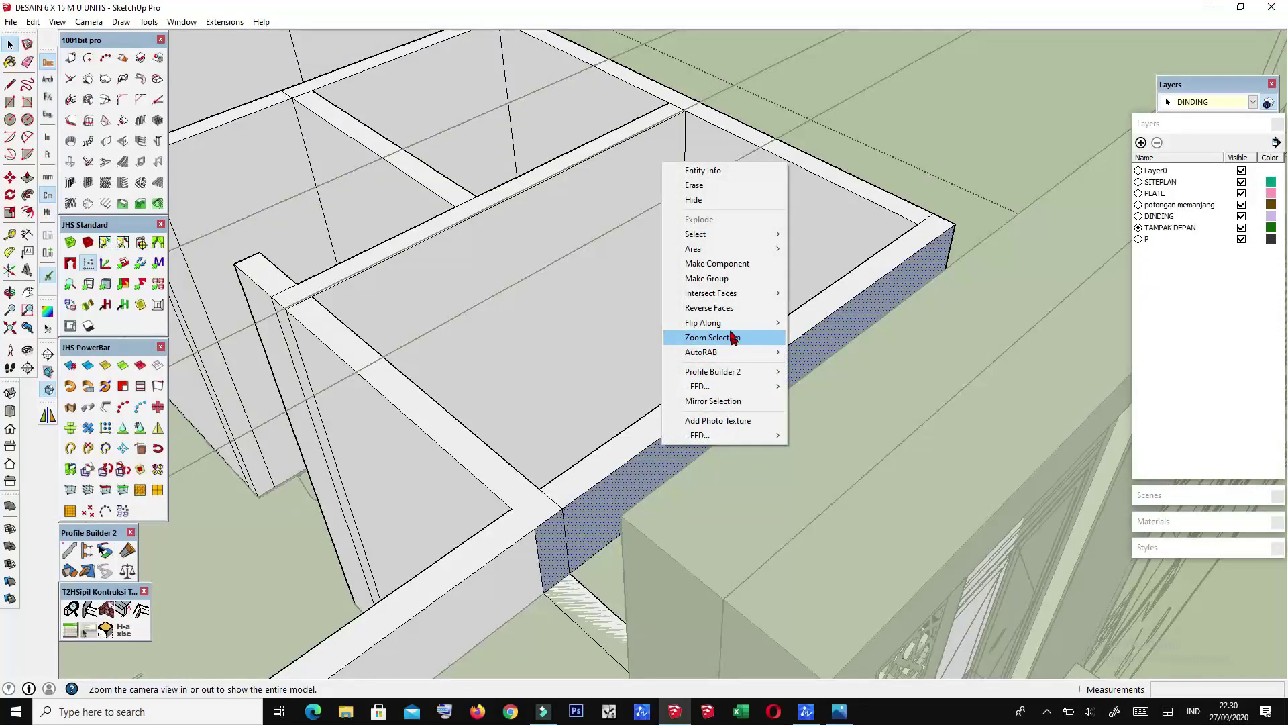
scroll(733, 417, "down", 2)
mouse_move(732, 416)
middle_mouse_down()
mouse_move(670, 402)
mouse_move(742, 308)
mouse_move(830, 309)
mouse_move(436, 445)
mouse_move(562, 463)
middle_mouse_up()
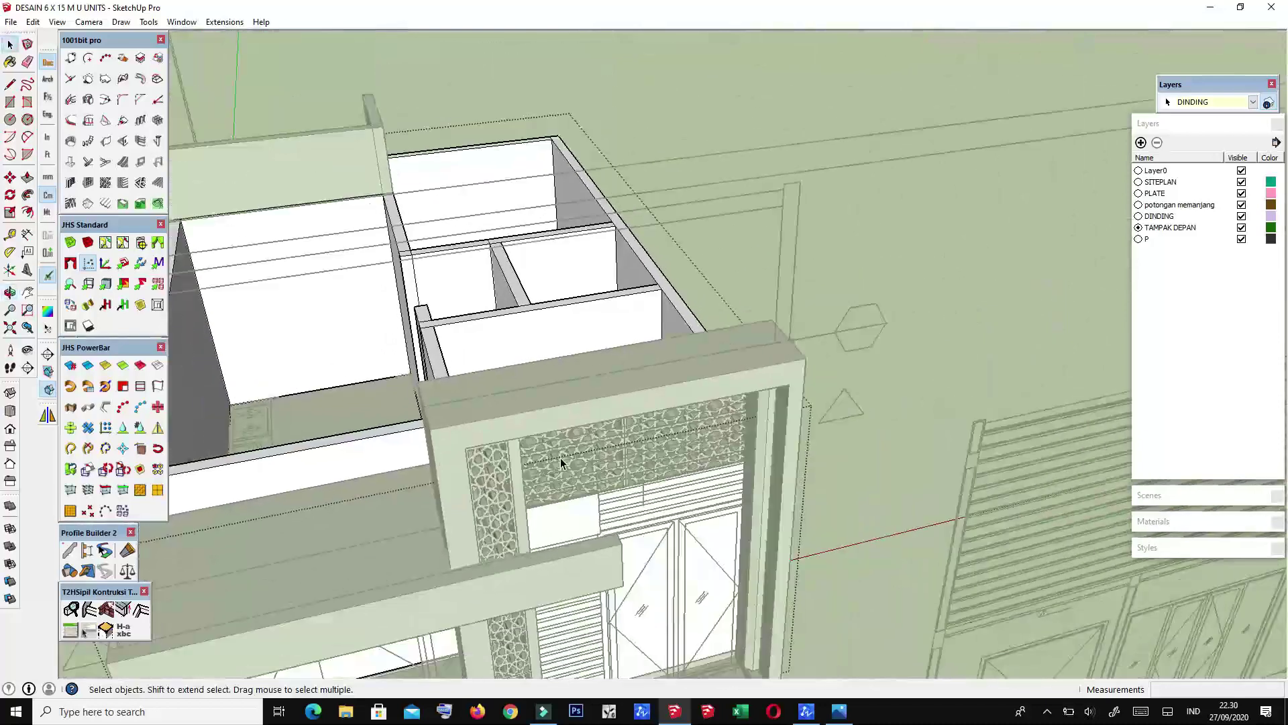
scroll(924, 267, "down", 5)
scroll(913, 288, "down", 4)
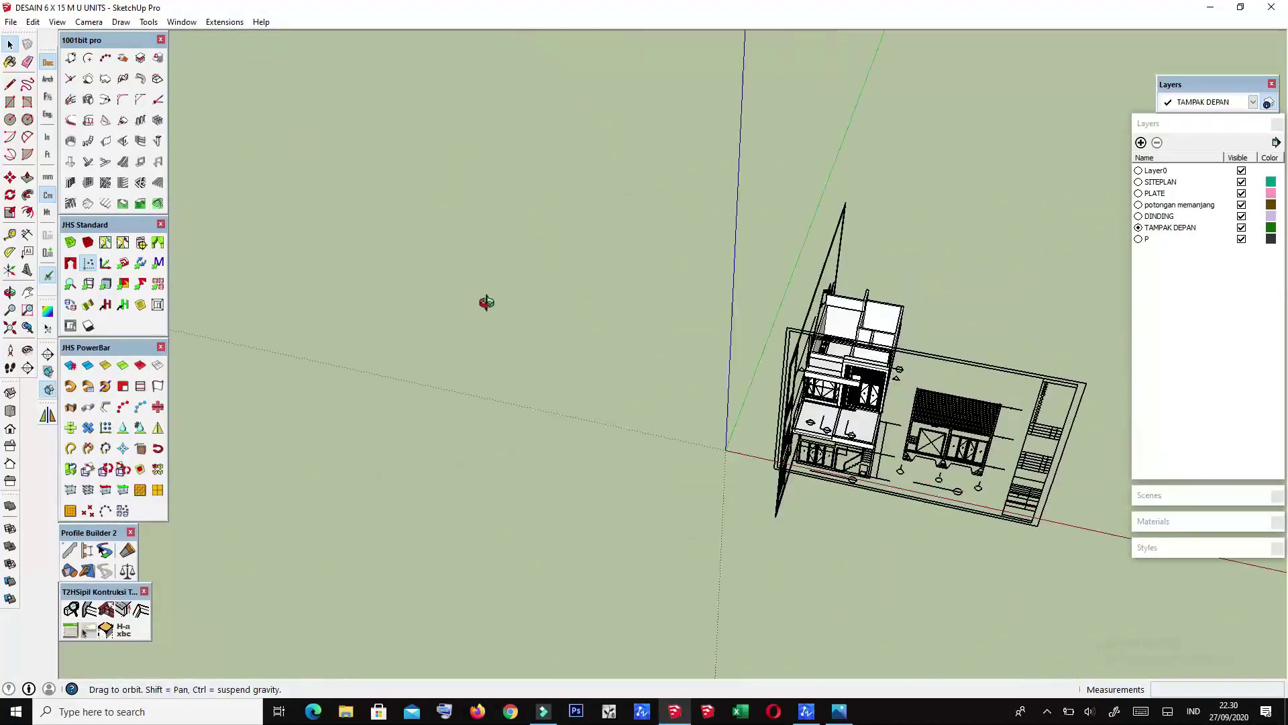
Step: Orbit around the house and balcony, then pan along the slab's side where the section drawing aligns
scroll(833, 402, "up", 2)
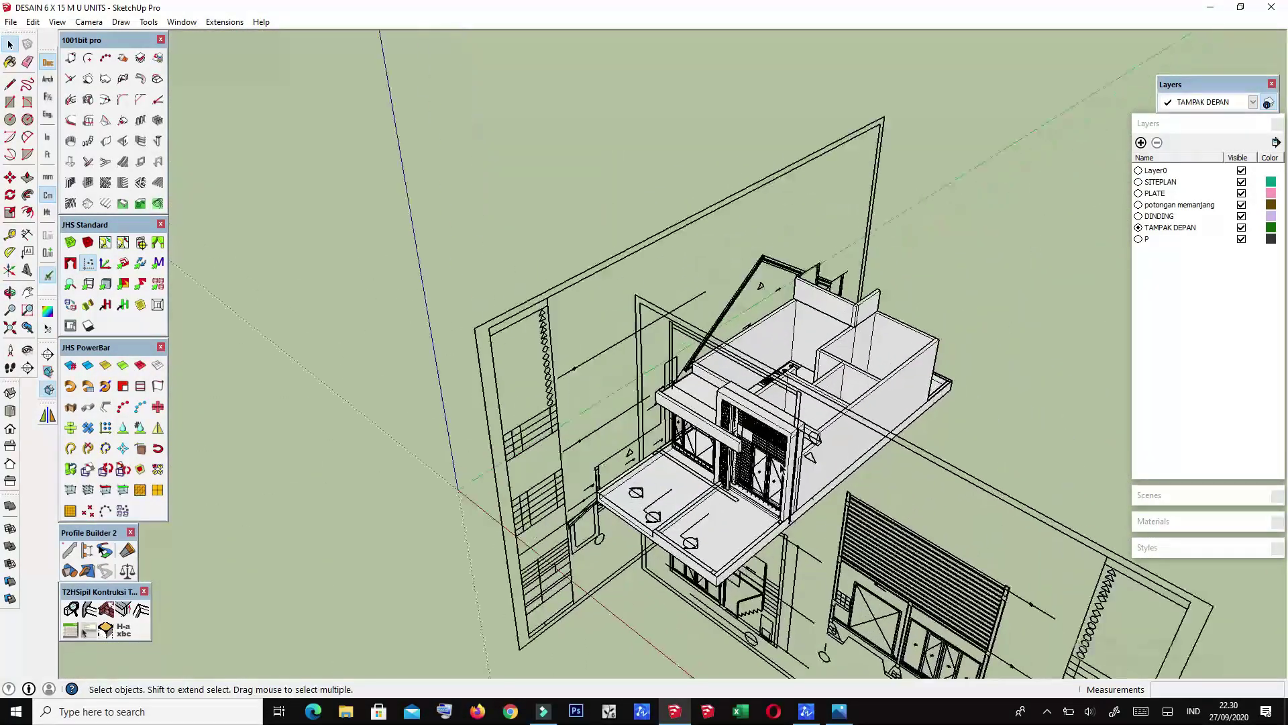
scroll(833, 402, "up", 3)
scroll(834, 402, "up", 2)
middle_click_drag(834, 402, 951, 194)
mouse_move(537, 355)
middle_mouse_down()
mouse_move(445, 356)
mouse_move(482, 412)
mouse_move(481, 365)
mouse_move(432, 279)
mouse_move(433, 242)
mouse_move(469, 322)
mouse_move(665, 402)
mouse_move(702, 398)
mouse_move(671, 376)
mouse_move(658, 139)
middle_mouse_up()
scroll(482, 412, "down", 3)
scroll(702, 398, "down", 3)
scroll(581, 155, "up", 2)
mouse_move(761, 185)
middle_mouse_down()
mouse_move(872, 282)
mouse_move(946, 377)
mouse_move(878, 418)
mouse_move(840, 393)
mouse_move(840, 422)
middle_mouse_up()
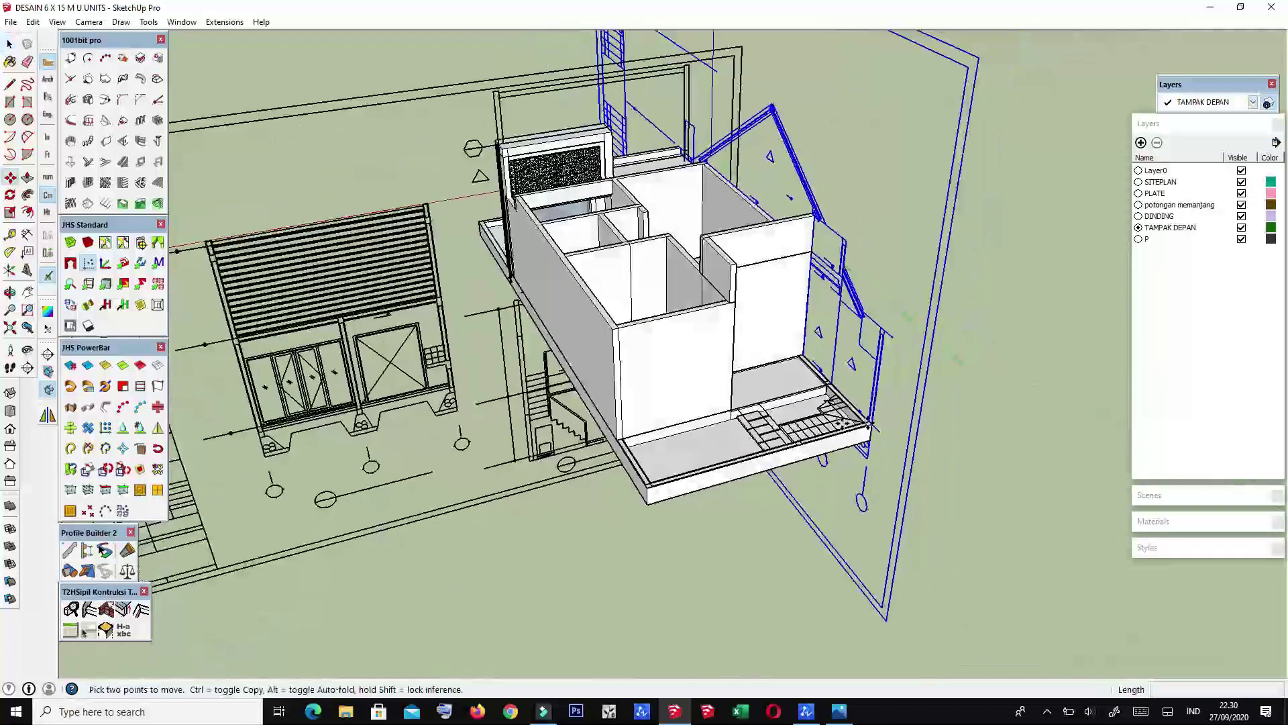
scroll(887, 449, "up", 2)
scroll(884, 430, "up", 3)
scroll(883, 426, "up", 2)
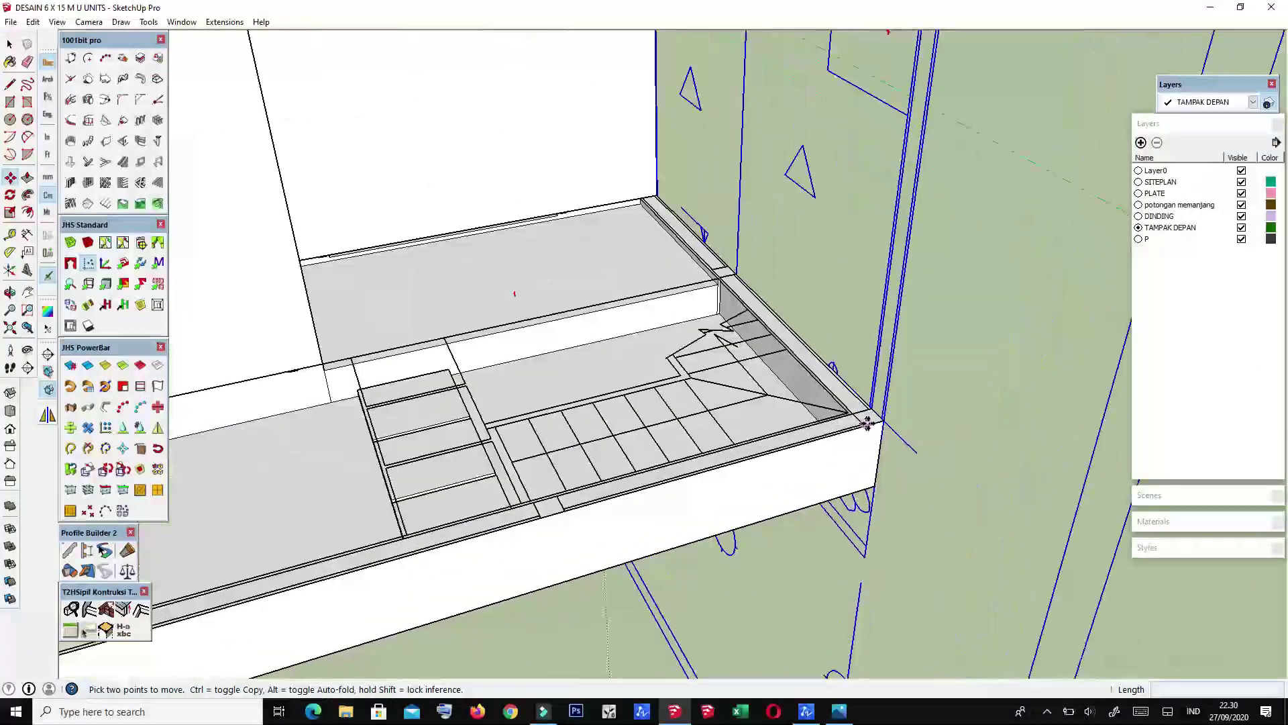
scroll(883, 423, "up", 2)
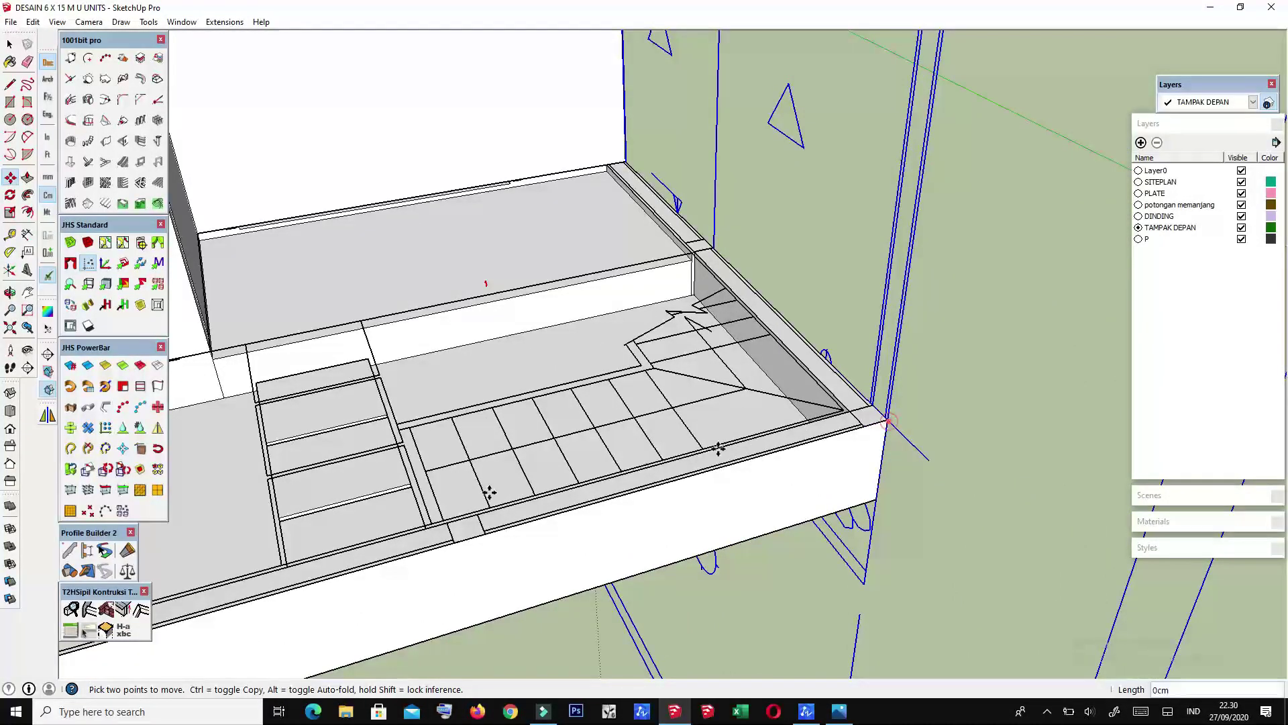
scroll(719, 448, "down", 3)
scroll(719, 448, "down", 3)
middle_click_drag(719, 448, 616, 473)
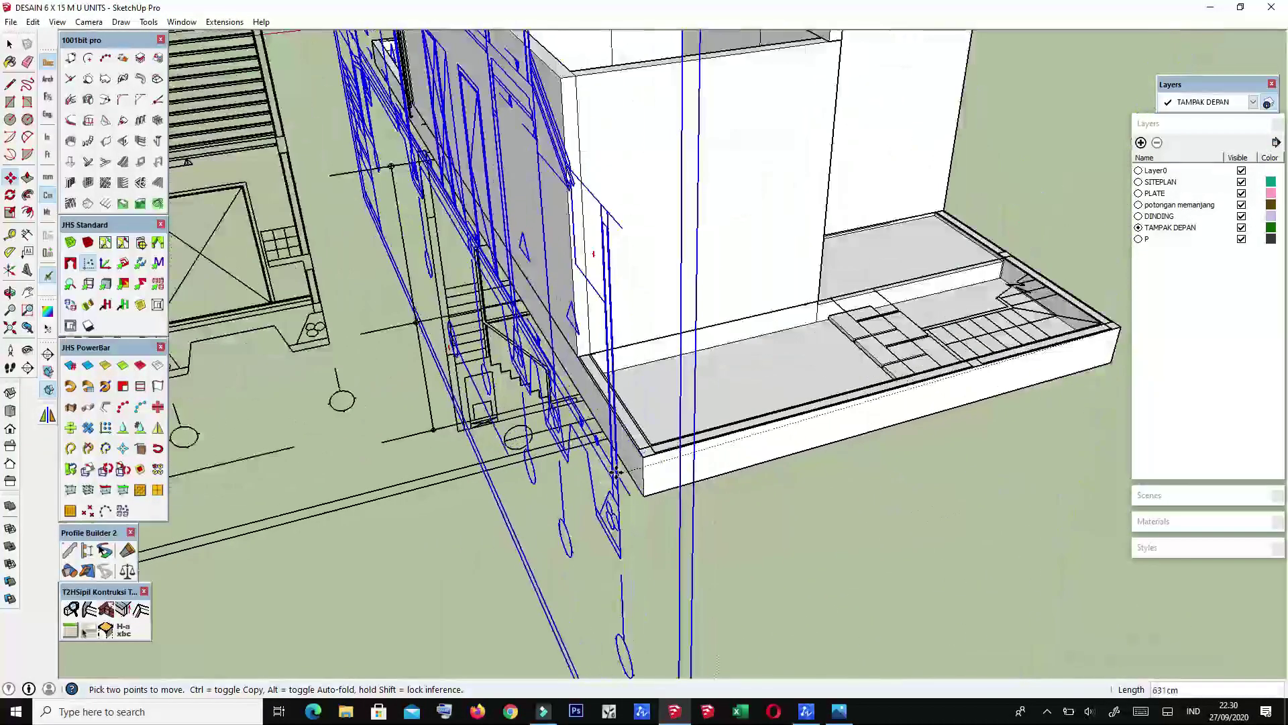
scroll(616, 473, "up", 2)
scroll(645, 460, "up", 1)
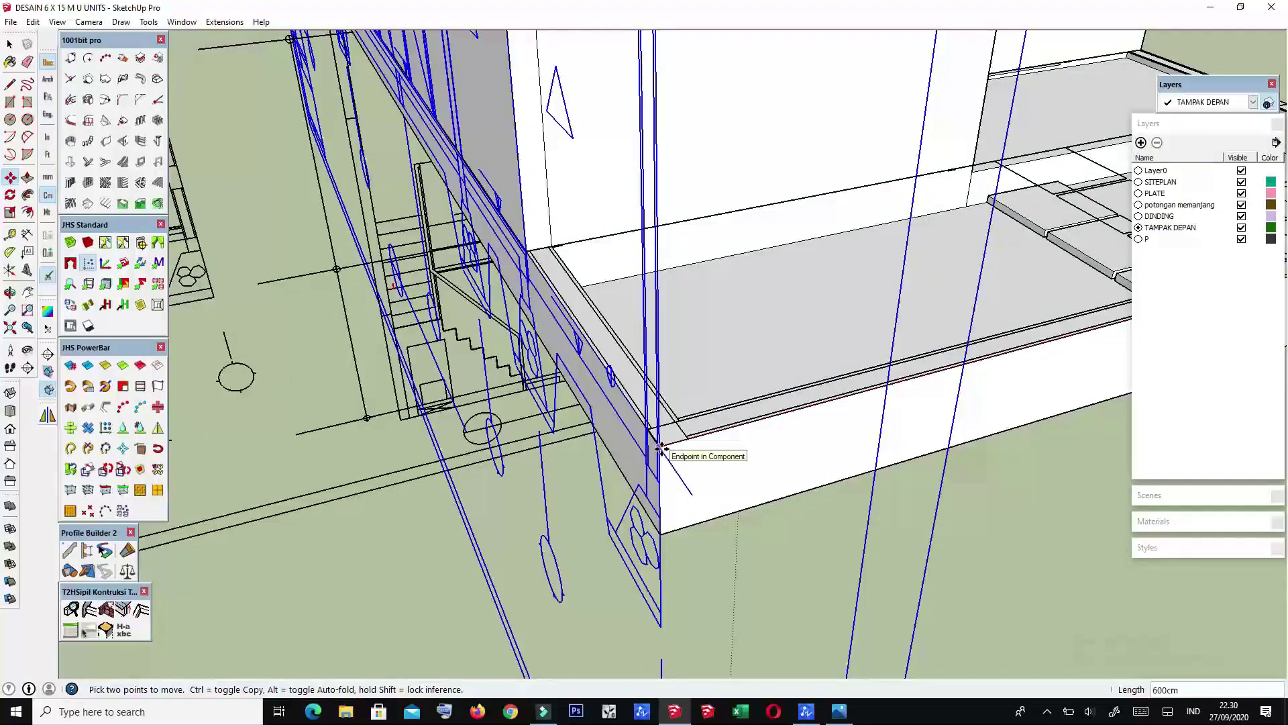
scroll(671, 466, "down", 2)
mouse_move(672, 467)
middle_mouse_down("shift")
mouse_move(675, 391)
mouse_move(725, 210)
mouse_move(843, 165)
mouse_move(839, 223)
middle_mouse_up("shift")
scroll(675, 391, "up", 3)
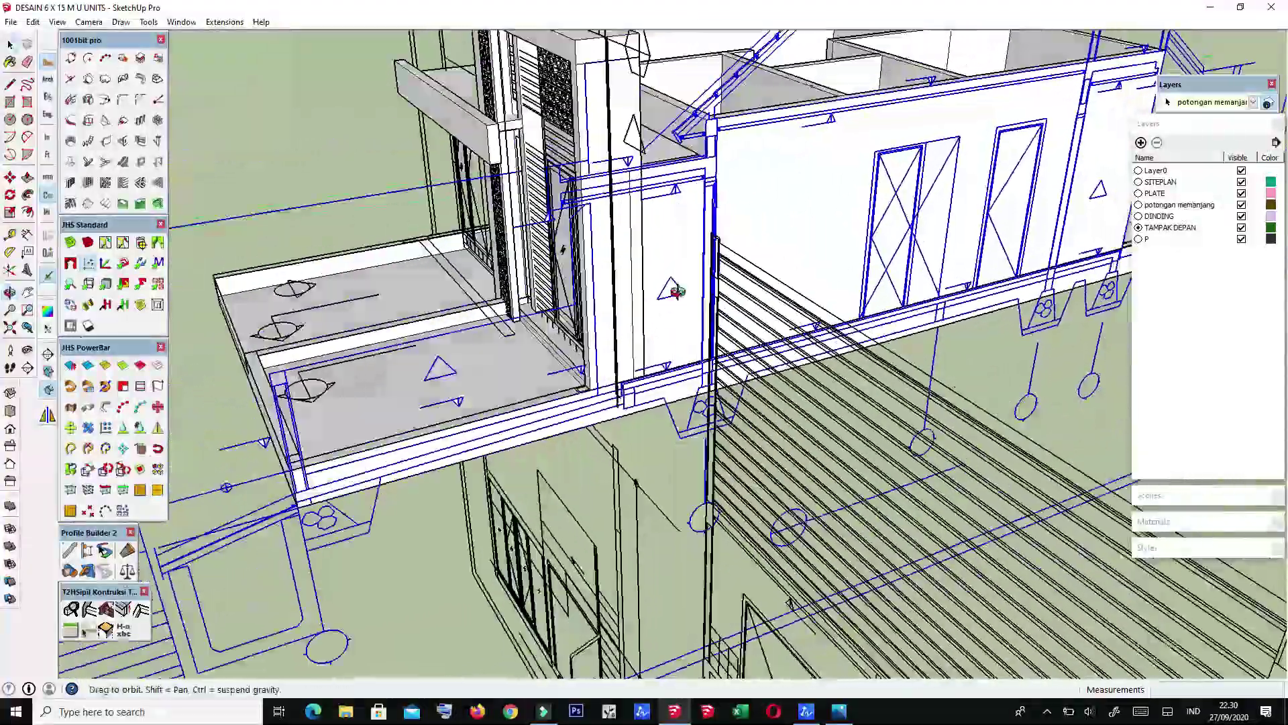
mouse_move(677, 292)
middle_mouse_down()
mouse_move(771, 332)
mouse_move(675, 233)
mouse_move(672, 199)
middle_mouse_up()
mouse_move(675, 310)
middle_mouse_down()
mouse_move(515, 282)
mouse_move(659, 270)
mouse_move(582, 325)
middle_mouse_up()
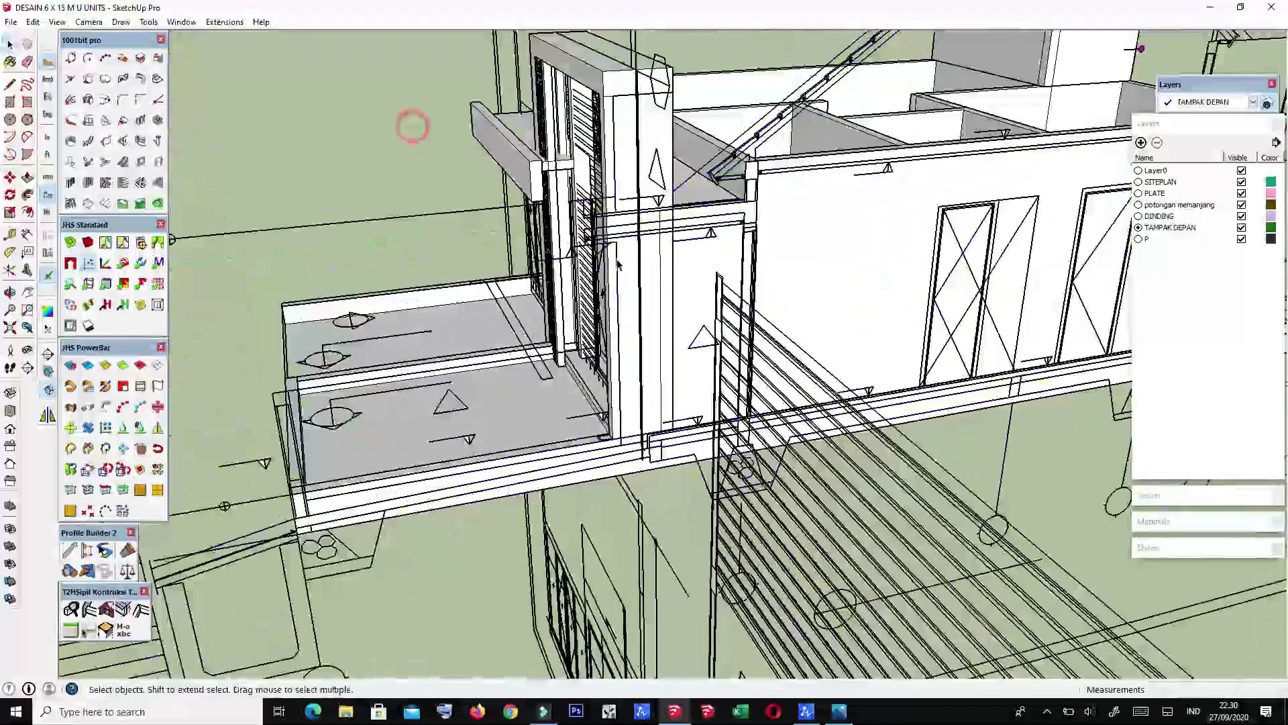
scroll(618, 263, "up", 3)
mouse_move(598, 244)
middle_mouse_down()
mouse_move(600, 210)
mouse_move(607, 232)
middle_mouse_up()
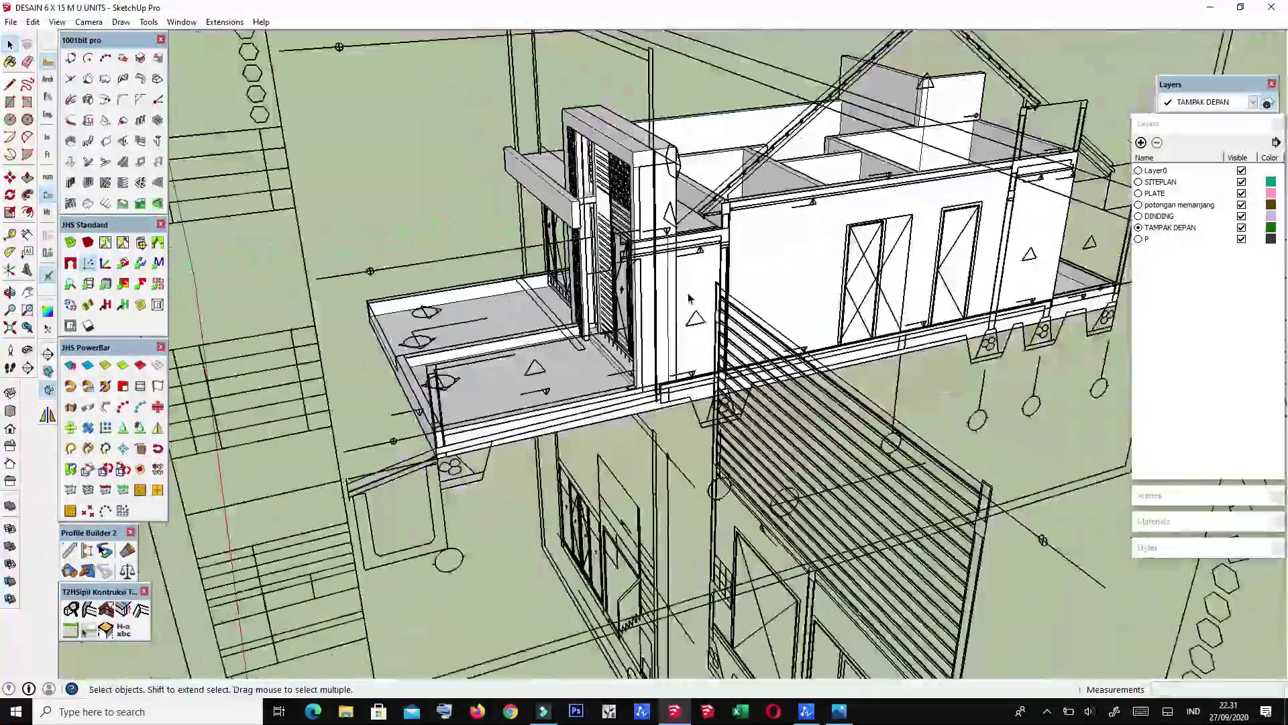
middle_click_drag(690, 298, 618, 263)
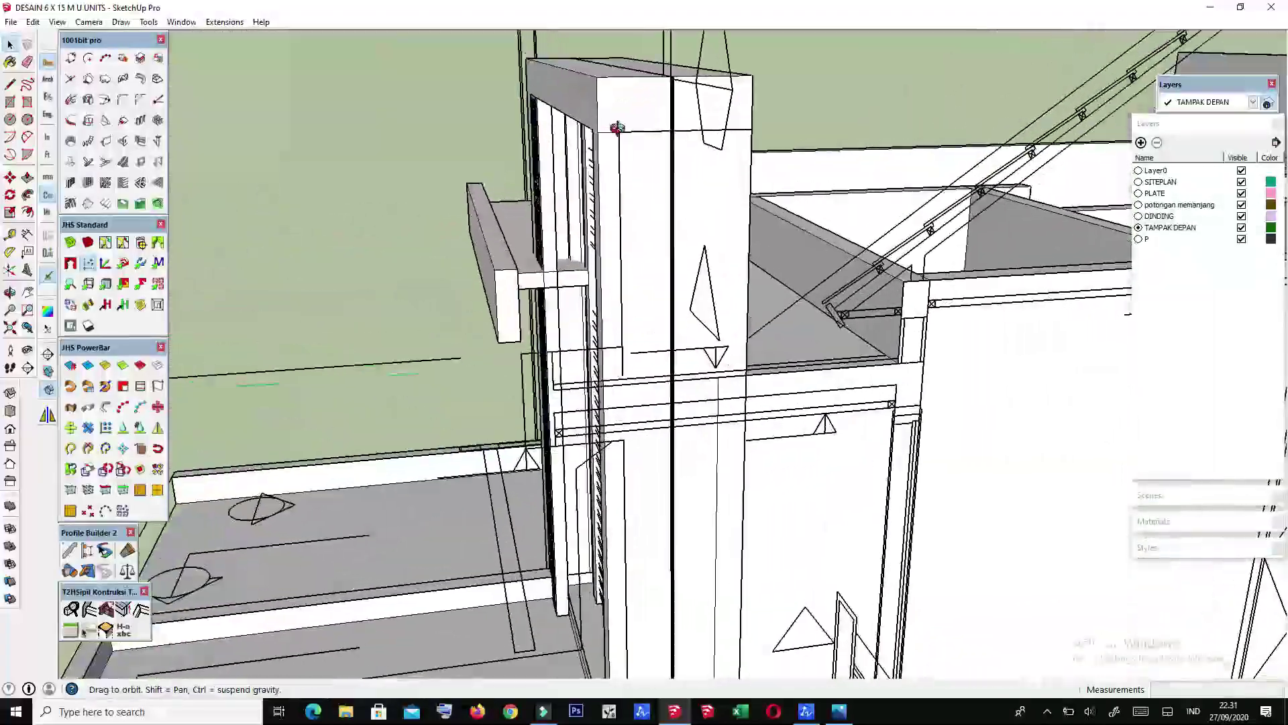
middle_click_drag(616, 127, 697, 60)
middle_click_drag(721, 102, 698, 133)
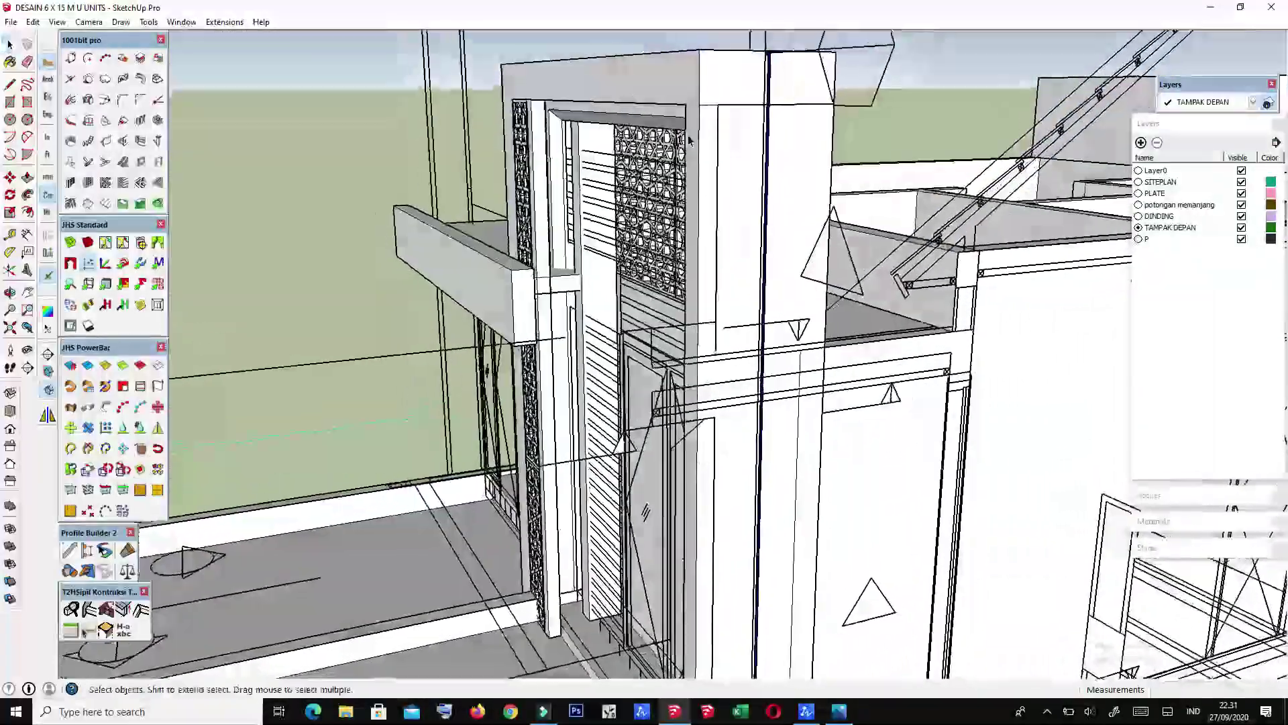
scroll(725, 131, "up", 3)
scroll(724, 132, "up", 3)
mouse_move(725, 132)
middle_mouse_down()
mouse_move(1044, 87)
mouse_move(770, 134)
mouse_move(826, 159)
middle_mouse_up()
scroll(814, 164, "up", 2)
Step: Push the strip of front pillar beside the patterned screen in by 10 cm
scroll(817, 159, "up", 1)
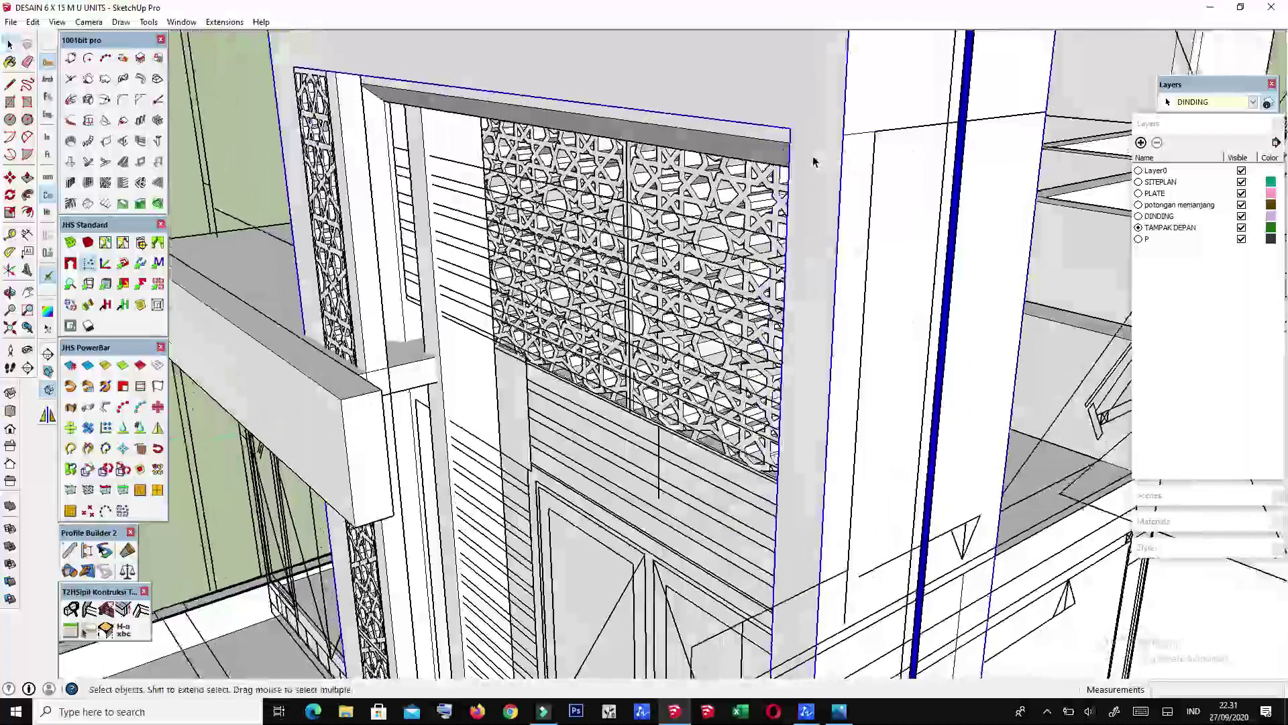
left_click(812, 158)
scroll(846, 136, "up", 1)
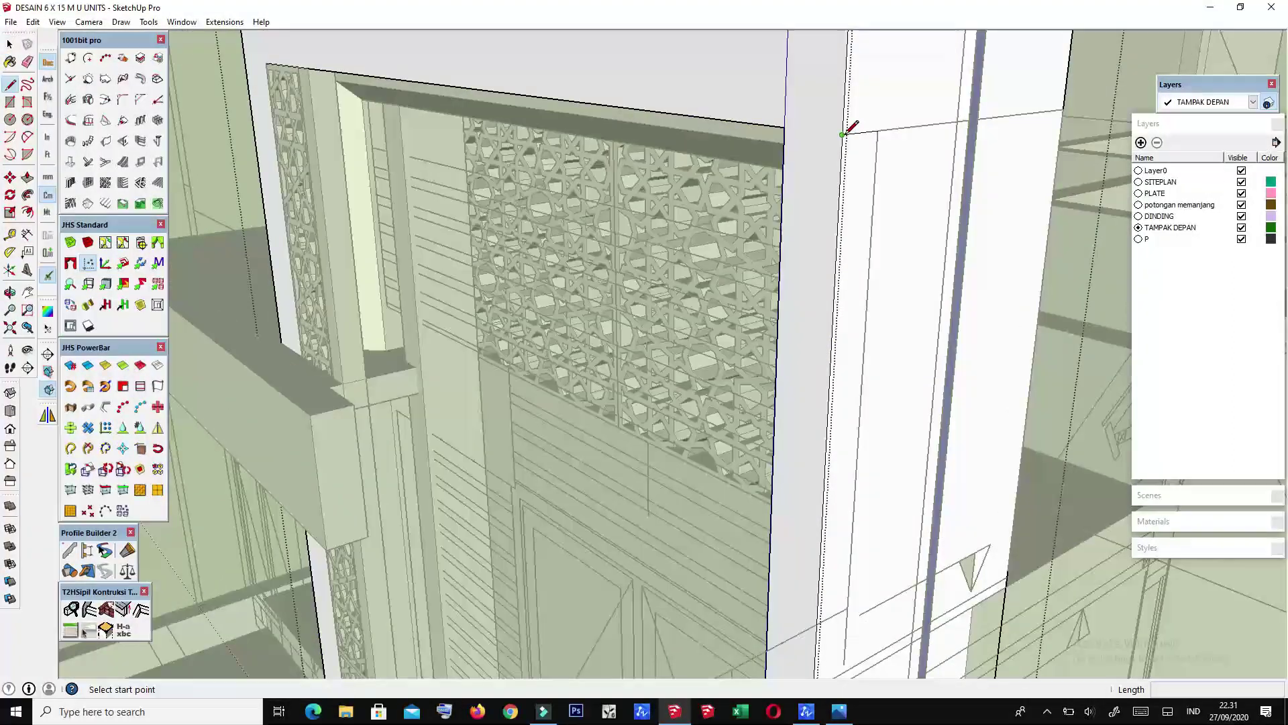
scroll(825, 178, "down", 2)
mouse_move(814, 173)
middle_mouse_down()
mouse_move(782, 271)
mouse_move(750, 299)
mouse_move(714, 297)
middle_mouse_up()
key("p")
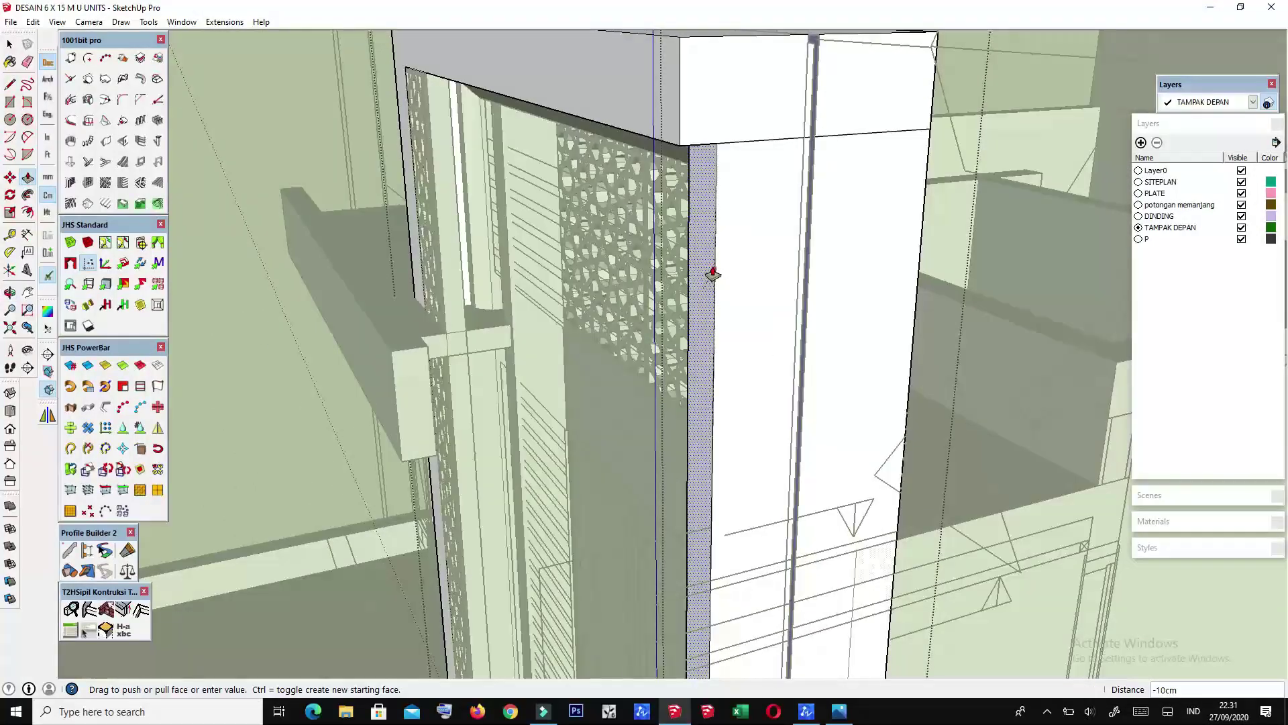
scroll(713, 273, "down", 2)
scroll(751, 275, "down", 2)
scroll(751, 347, "down", 2)
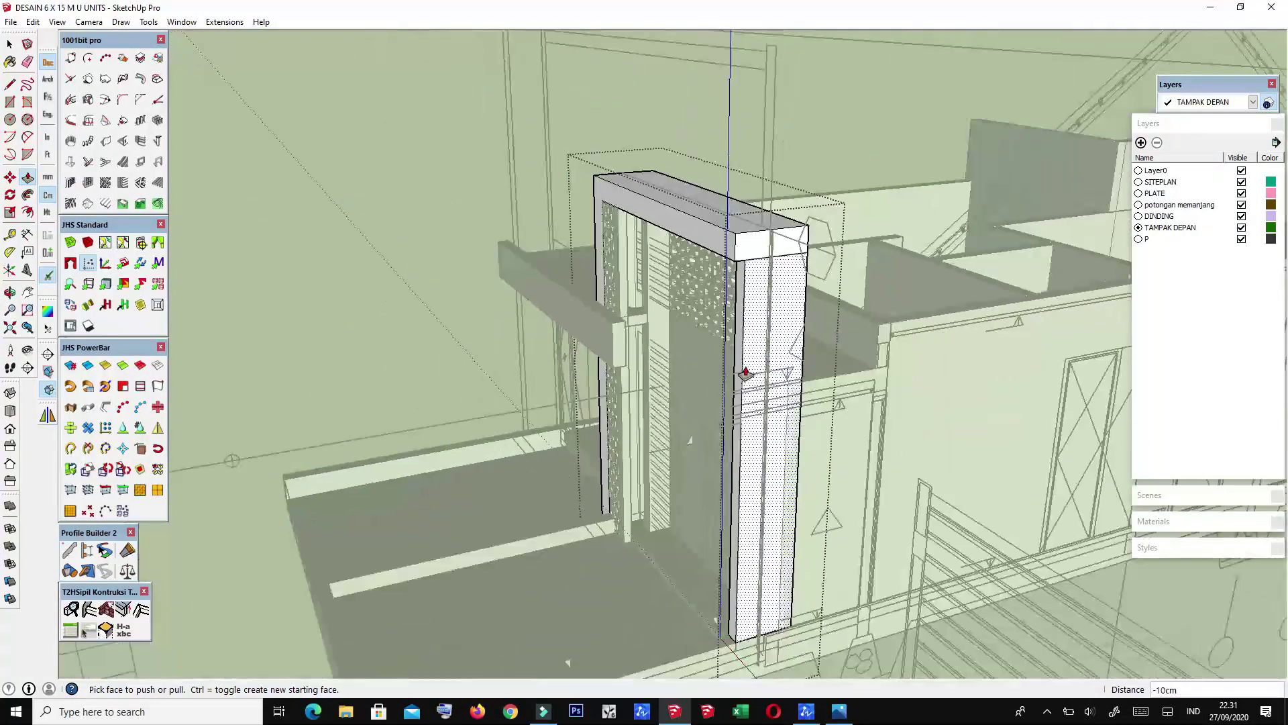
middle_click_drag(745, 374, 657, 350)
key("space")
scroll(467, 200, "up", 3)
scroll(467, 199, "up", 2)
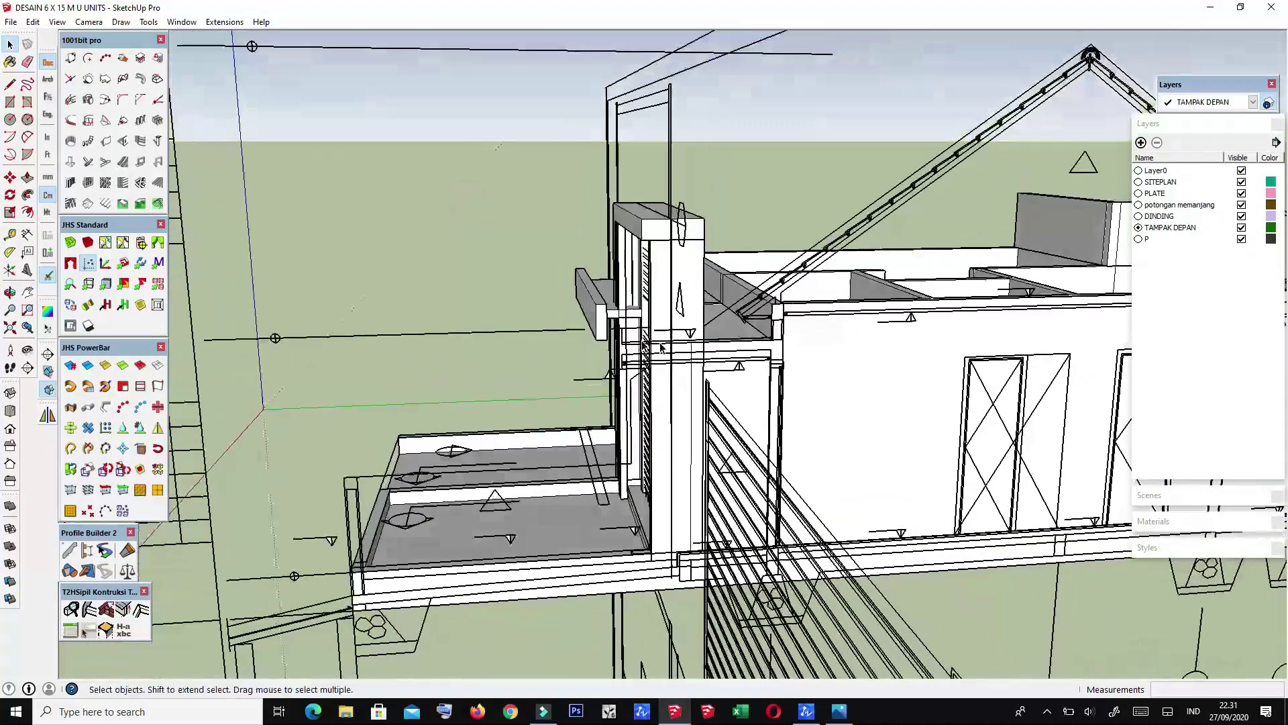
scroll(467, 200, "up", 2)
middle_click_drag(647, 404, 669, 334)
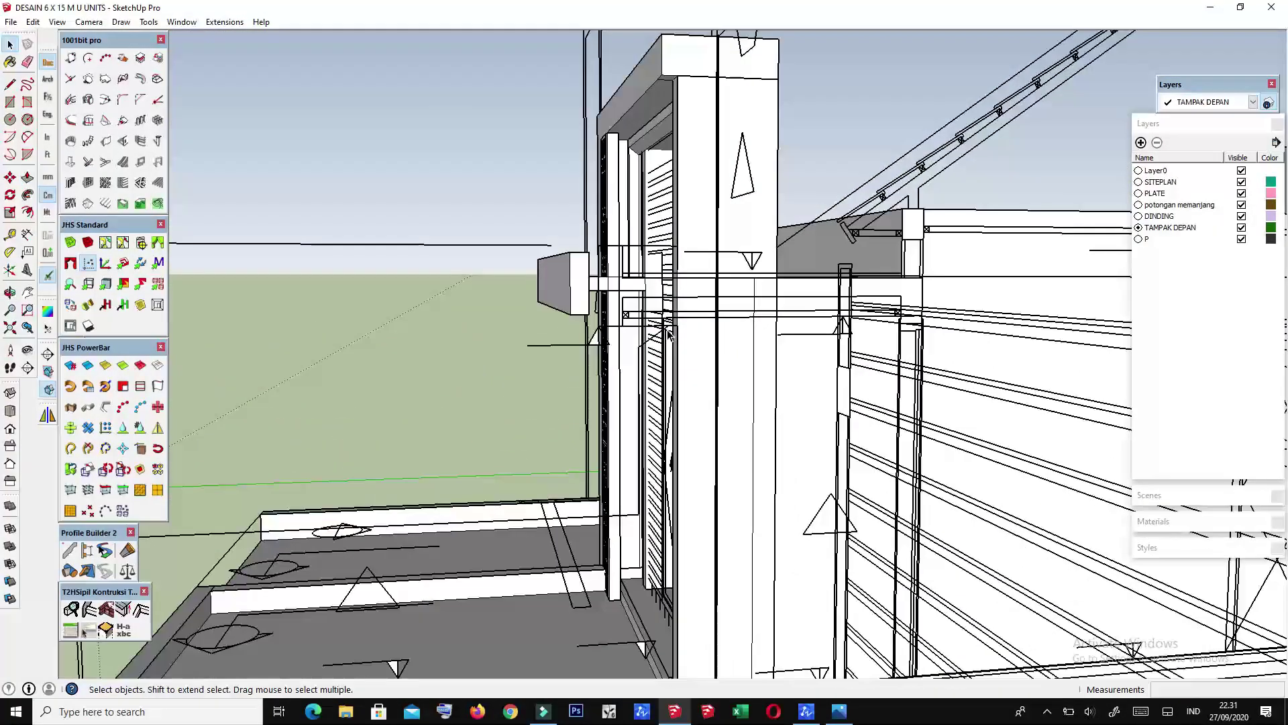
scroll(669, 334, "up", 1)
scroll(674, 331, "up", 2)
scroll(684, 322, "up", 2)
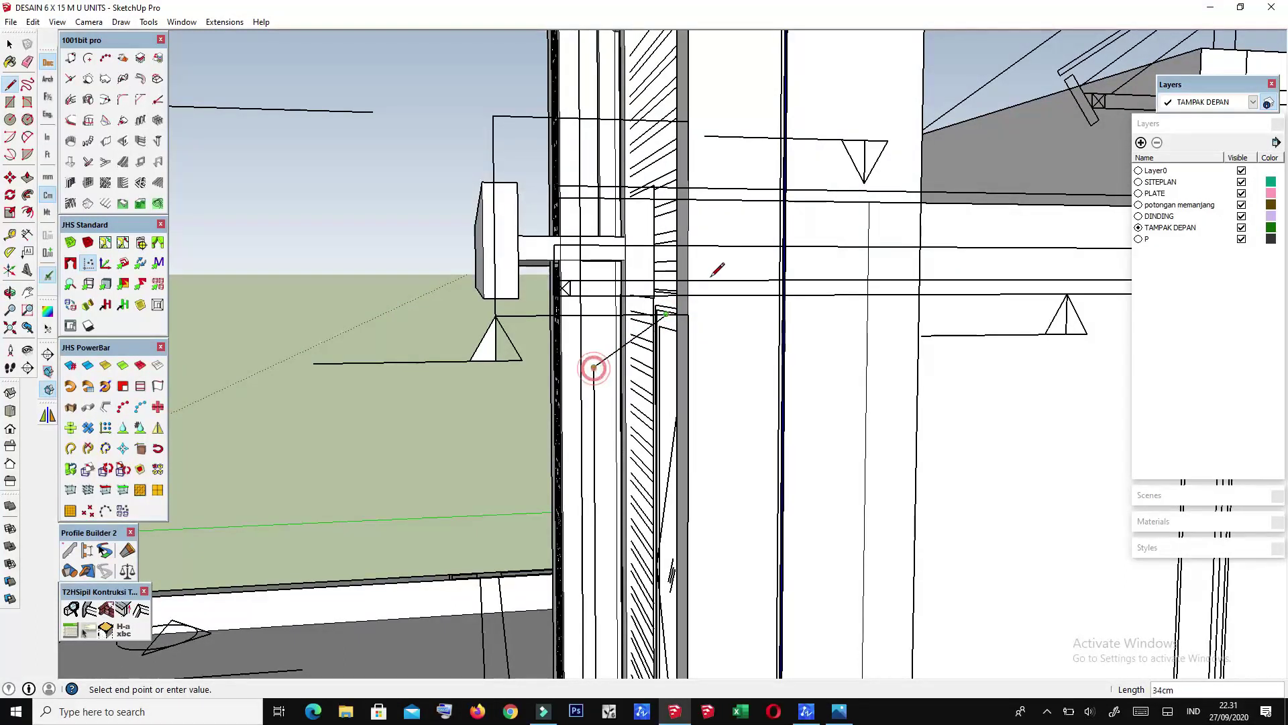
scroll(712, 274, "down", 3)
scroll(713, 275, "down", 2)
mouse_move(713, 275)
middle_mouse_down()
mouse_move(555, 459)
mouse_move(497, 463)
mouse_move(440, 417)
middle_mouse_up()
scroll(540, 452, "down", 3)
scroll(539, 452, "down", 2)
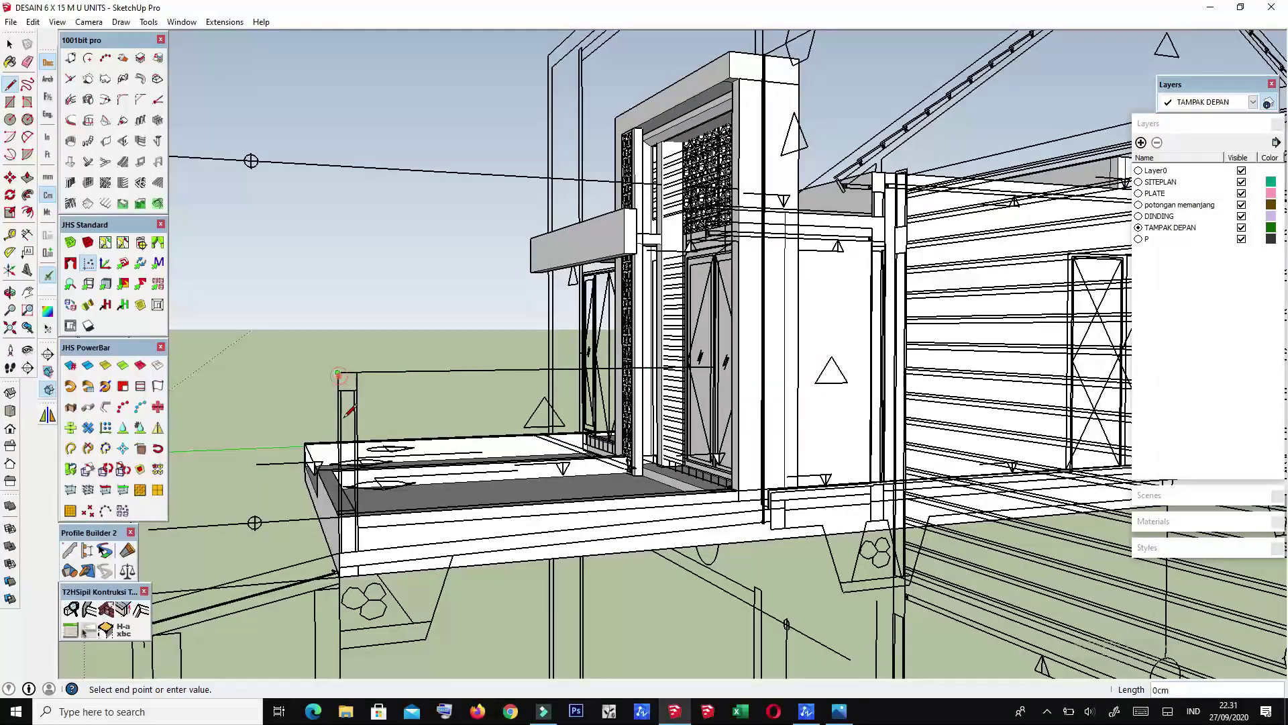
scroll(349, 410, "up", 3)
mouse_move(349, 411)
middle_mouse_down()
mouse_move(472, 501)
mouse_move(399, 512)
mouse_move(362, 484)
mouse_move(867, 555)
middle_mouse_up()
scroll(362, 469, "up", 3)
scroll(362, 470, "up", 2)
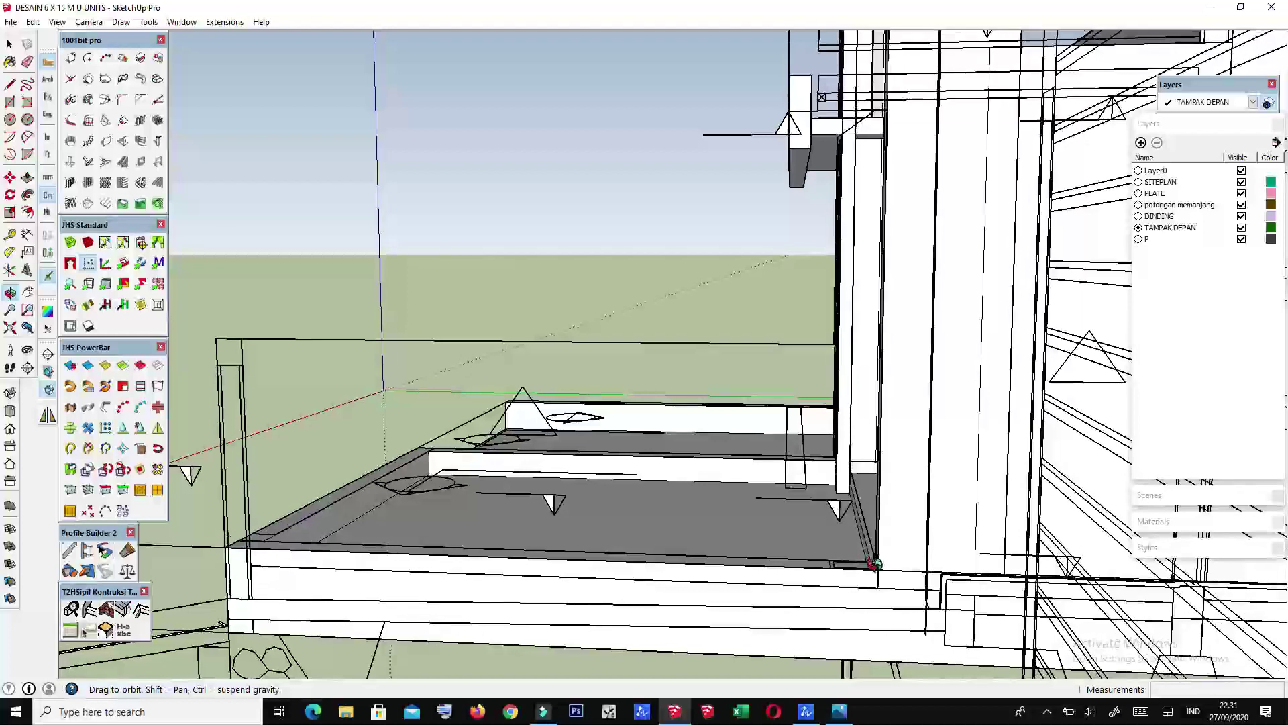
scroll(872, 567, "up", 2)
scroll(871, 572, "up", 2)
mouse_move(873, 573)
middle_mouse_down()
mouse_move(899, 402)
mouse_move(906, 221)
mouse_move(897, 411)
mouse_move(905, 324)
middle_mouse_up()
scroll(899, 295, "up", 1)
scroll(892, 258, "up", 2)
left_click(887, 247)
scroll(839, 322, "up", 2)
scroll(794, 395, "down", 3)
mouse_move(794, 394)
middle_mouse_down()
mouse_move(846, 443)
mouse_move(984, 341)
middle_mouse_up()
scroll(818, 416, "down", 2)
scroll(854, 454, "up", 2)
scroll(975, 332, "up", 3)
scroll(970, 346, "down", 4)
scroll(970, 346, "down", 2)
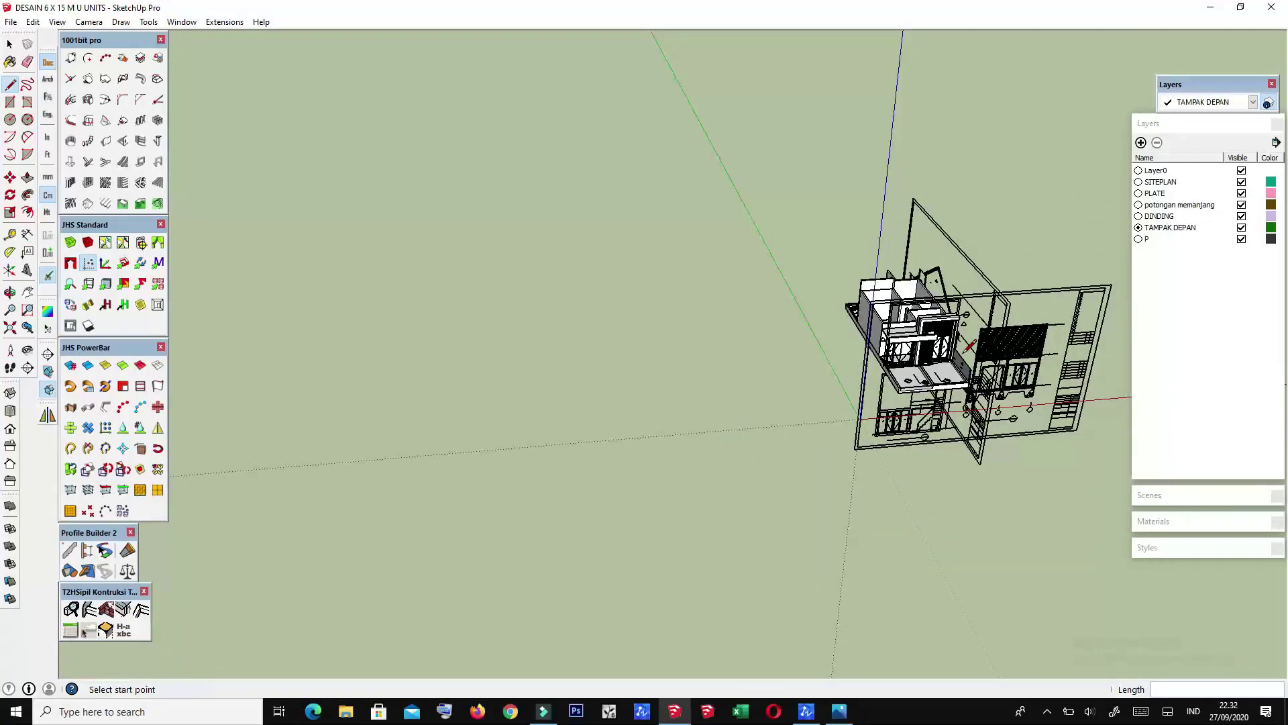
Step: Zoom in and make the balcony's side wall into a group
scroll(912, 384, "up", 1)
key("space")
scroll(957, 356, "up", 2)
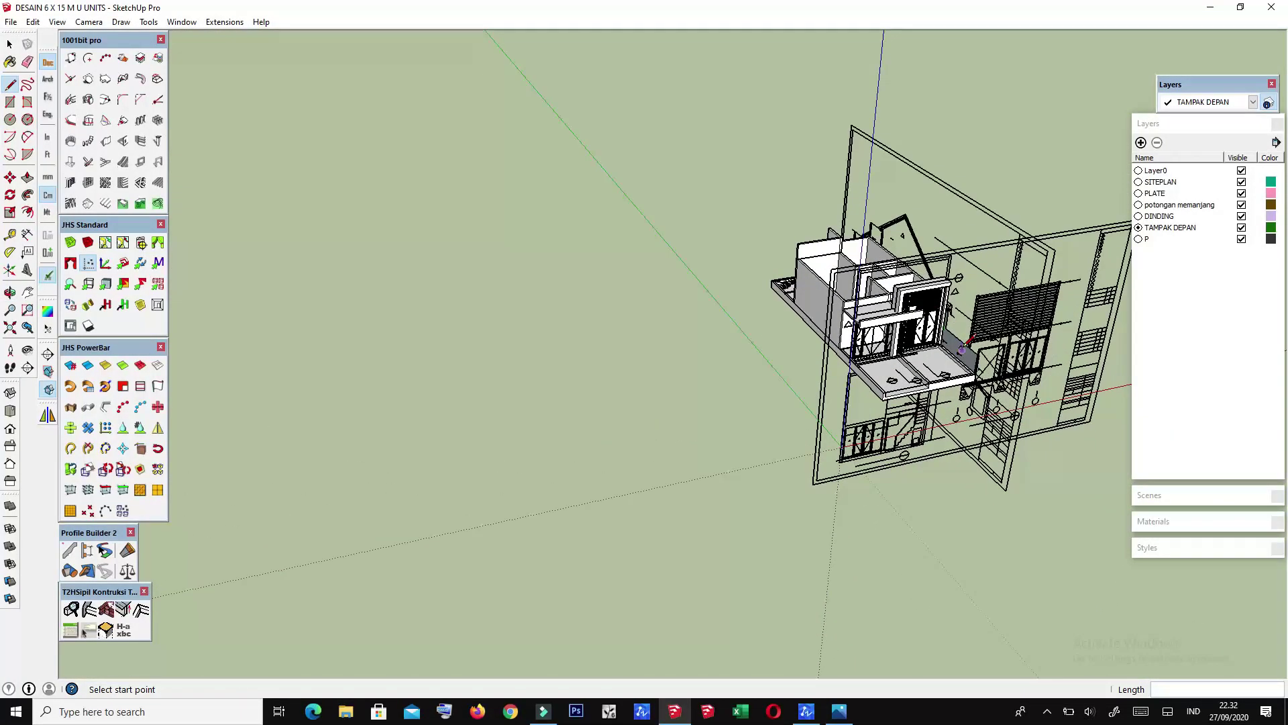
scroll(957, 356, "up", 3)
scroll(957, 356, "up", 1)
scroll(953, 345, "up", 2)
scroll(946, 332, "up", 2)
scroll(938, 320, "up", 1)
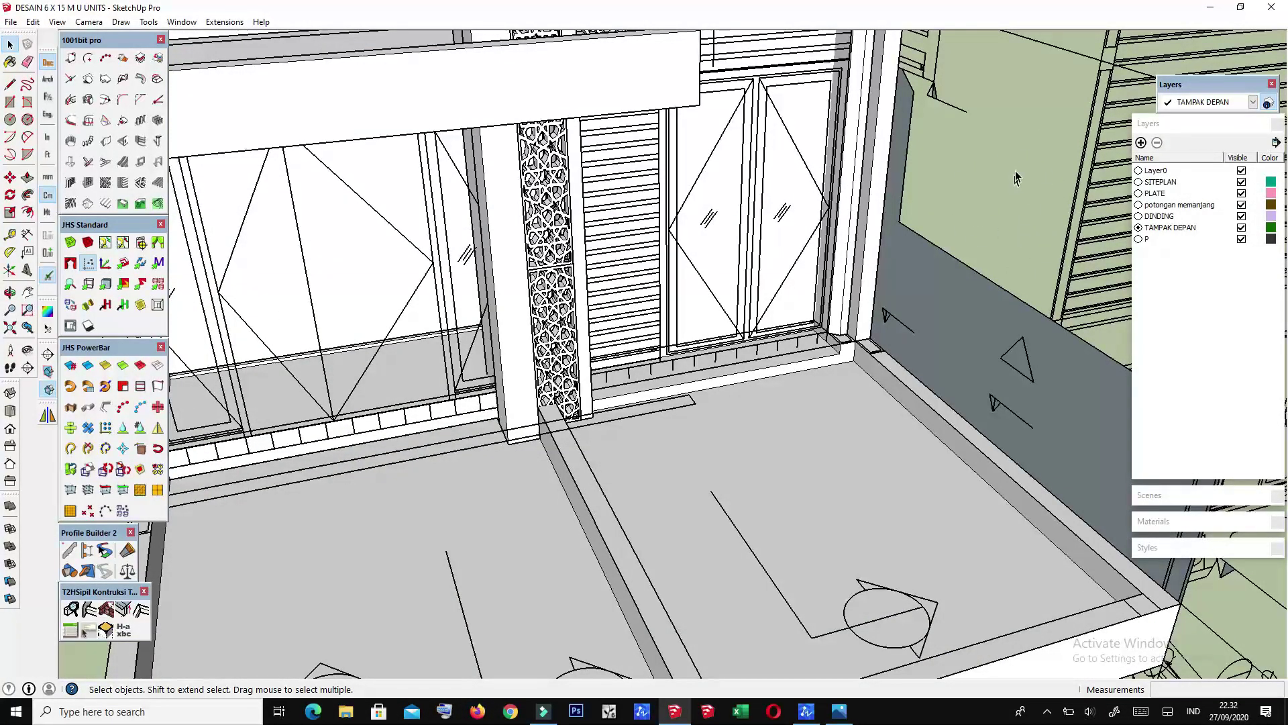
scroll(1007, 178, "up", 3)
scroll(1008, 191, "down", 5)
scroll(986, 281, "up", 1)
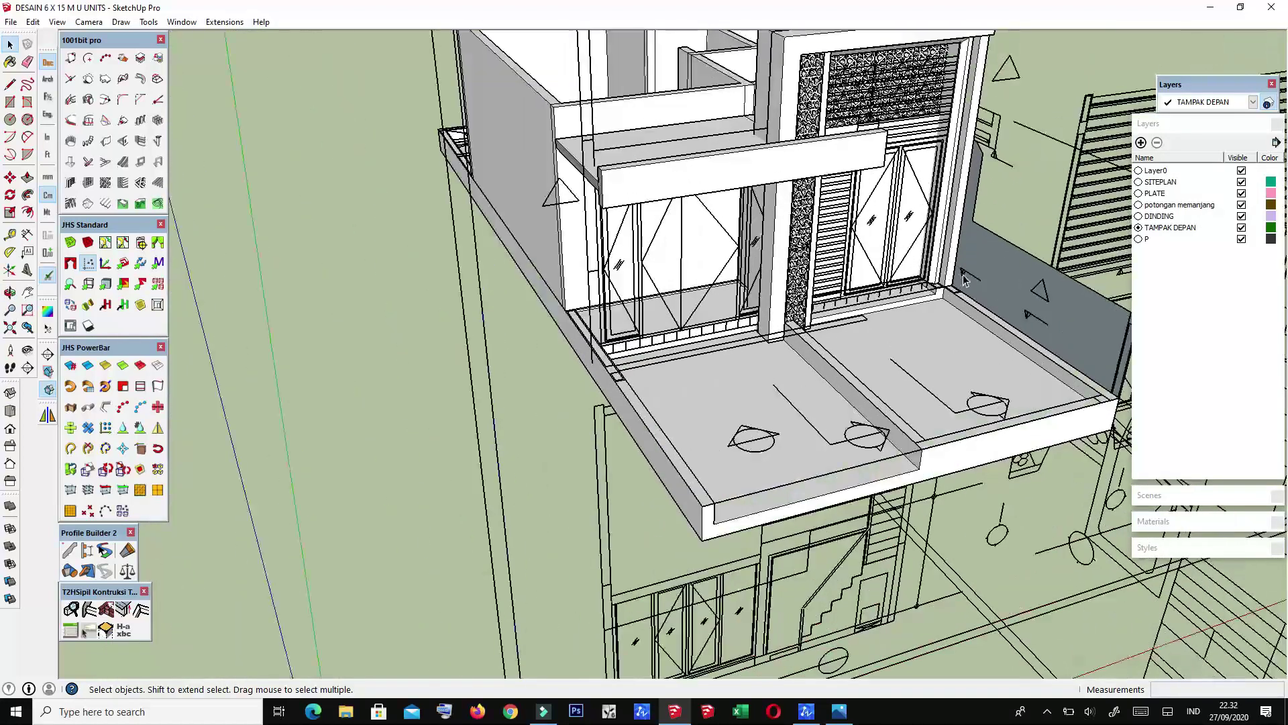
scroll(980, 315, "up", 2)
scroll(978, 326, "down", 2)
scroll(979, 326, "up", 2)
scroll(935, 288, "up", 2)
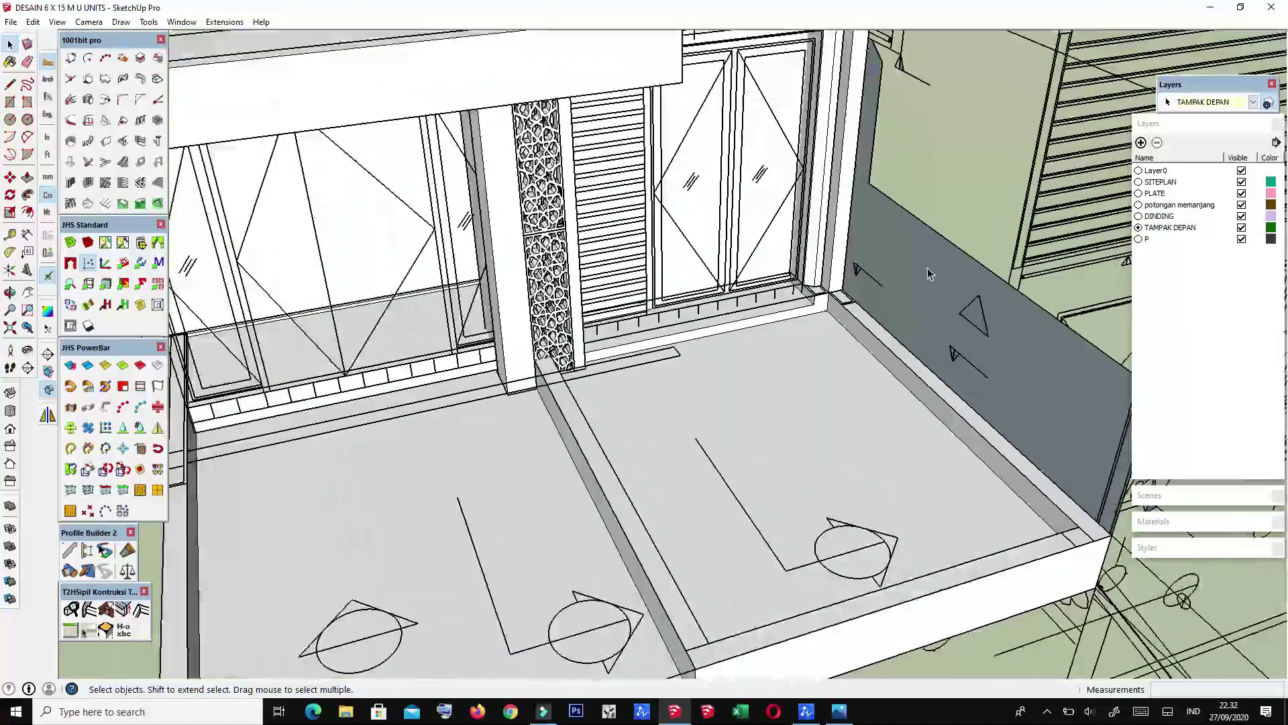
right_click(927, 267)
left_click(977, 384)
Step: Inside the group, Push/Pull the balcony wall about 15 cm thick
scroll(871, 256, "down", 1)
scroll(871, 256, "up", 2)
double_click(871, 256)
key("p")
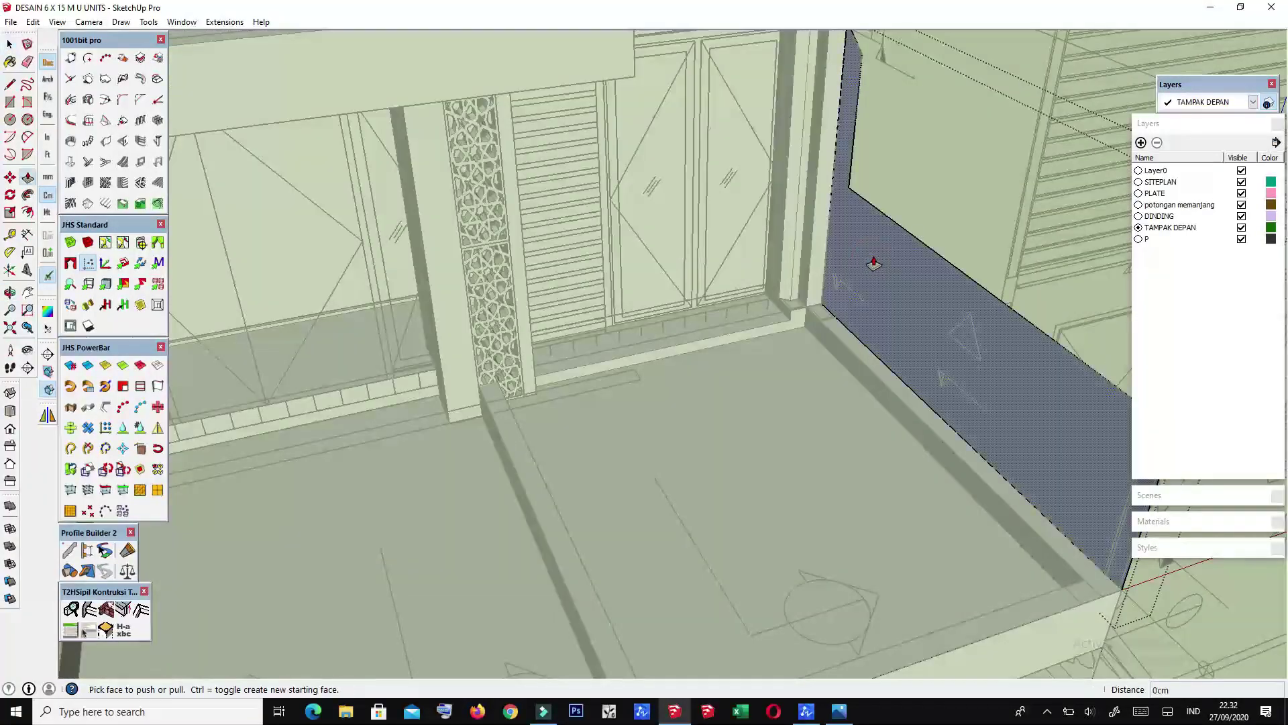
middle_click_drag(871, 256, 872, 293)
left_click_drag(866, 281, 841, 62)
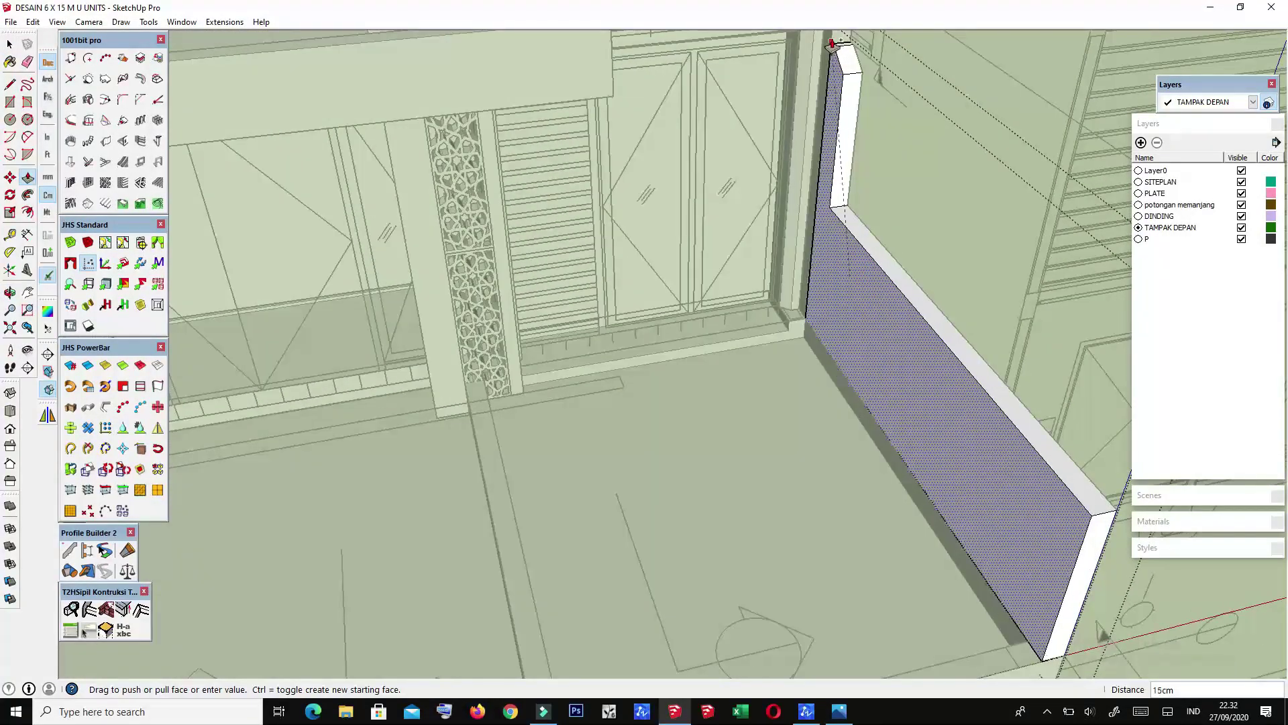
Step: Reverse the faces of the thickened balcony wall
mouse_move(832, 37)
middle_mouse_down()
mouse_move(544, 208)
mouse_move(754, 244)
mouse_move(541, 261)
mouse_move(460, 287)
middle_mouse_up()
scroll(609, 252, "up", 3)
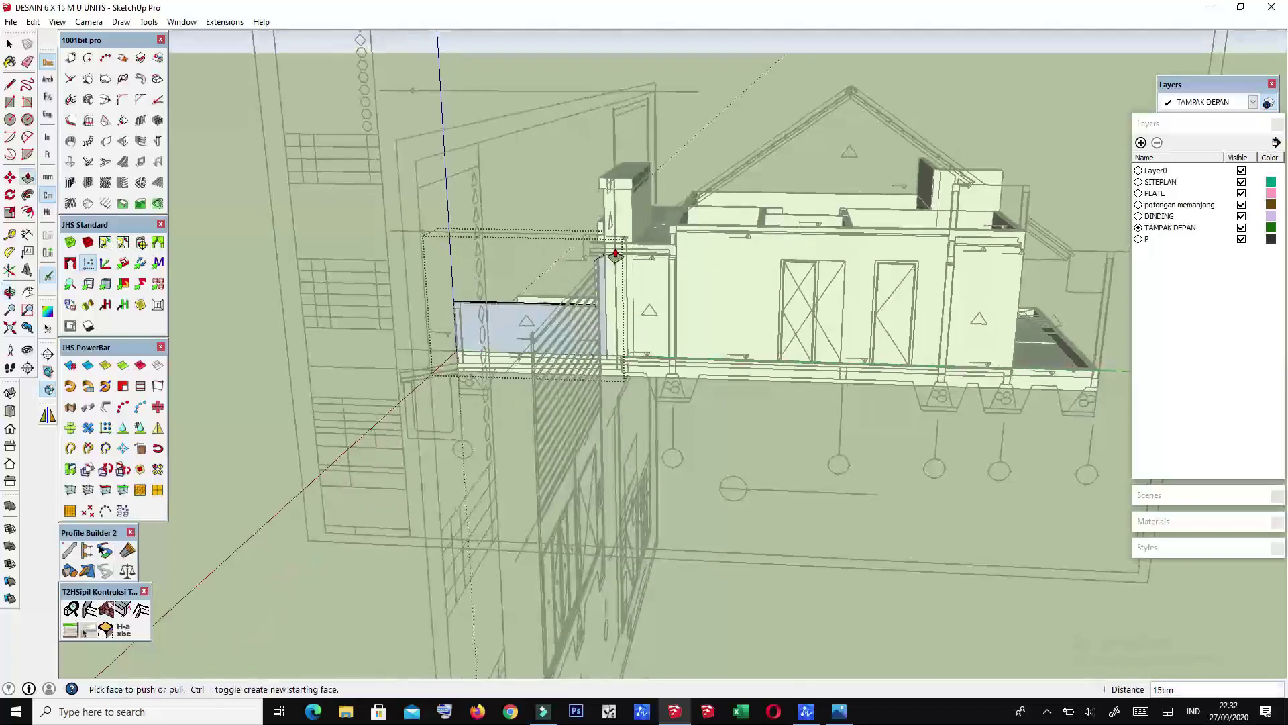
scroll(610, 259, "up", 2)
mouse_move(610, 259)
middle_mouse_down()
mouse_move(687, 226)
mouse_move(642, 265)
mouse_move(687, 252)
mouse_move(673, 279)
mouse_move(868, 270)
mouse_move(673, 416)
mouse_move(1101, 388)
mouse_move(751, 403)
middle_mouse_up()
scroll(647, 411, "up", 1)
right_click(742, 376)
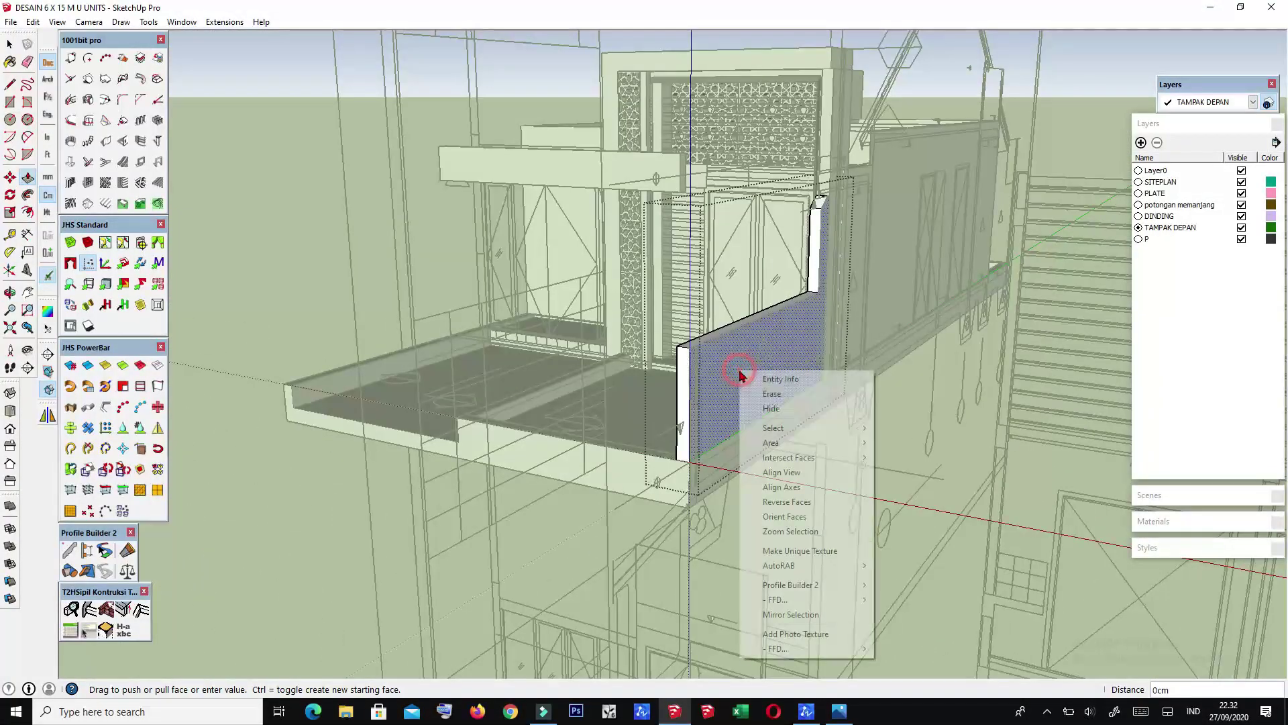
left_click(327, 249)
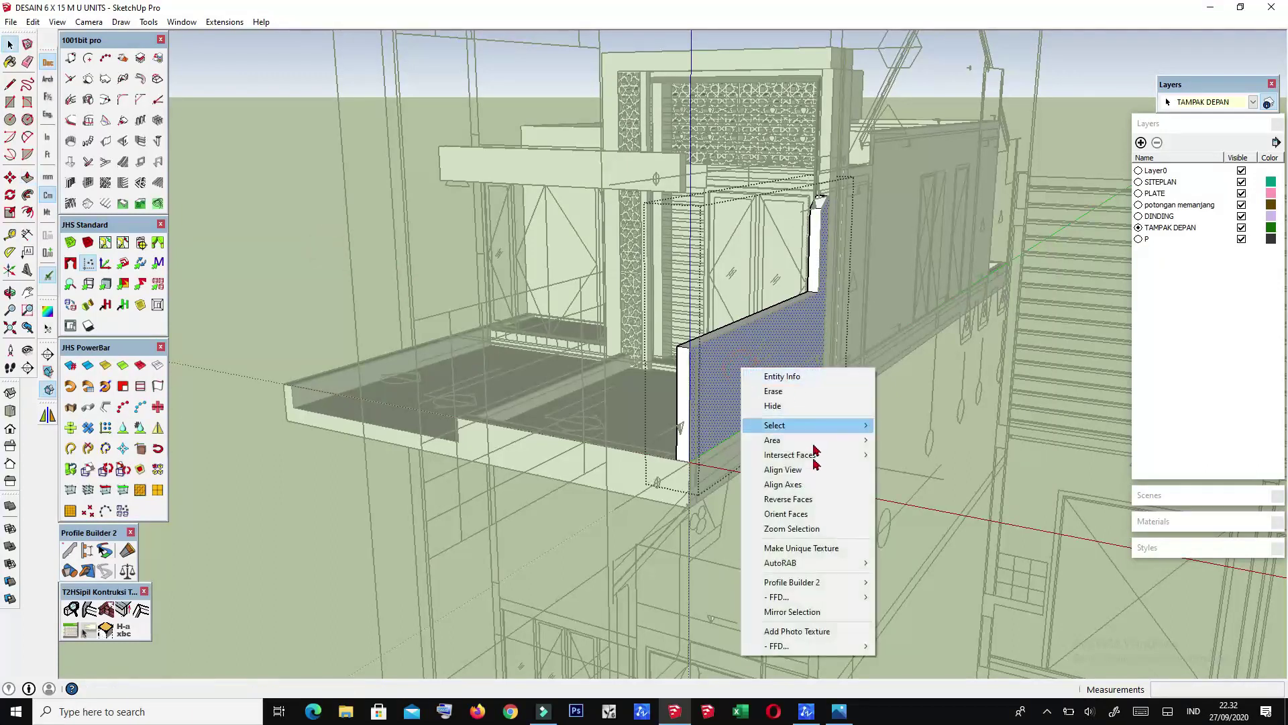
left_click(803, 505)
scroll(376, 275, "down", 3)
scroll(319, 236, "down", 5)
mouse_move(318, 236)
middle_mouse_down()
mouse_move(659, 315)
mouse_move(518, 201)
middle_mouse_up()
scroll(872, 430, "up", 8)
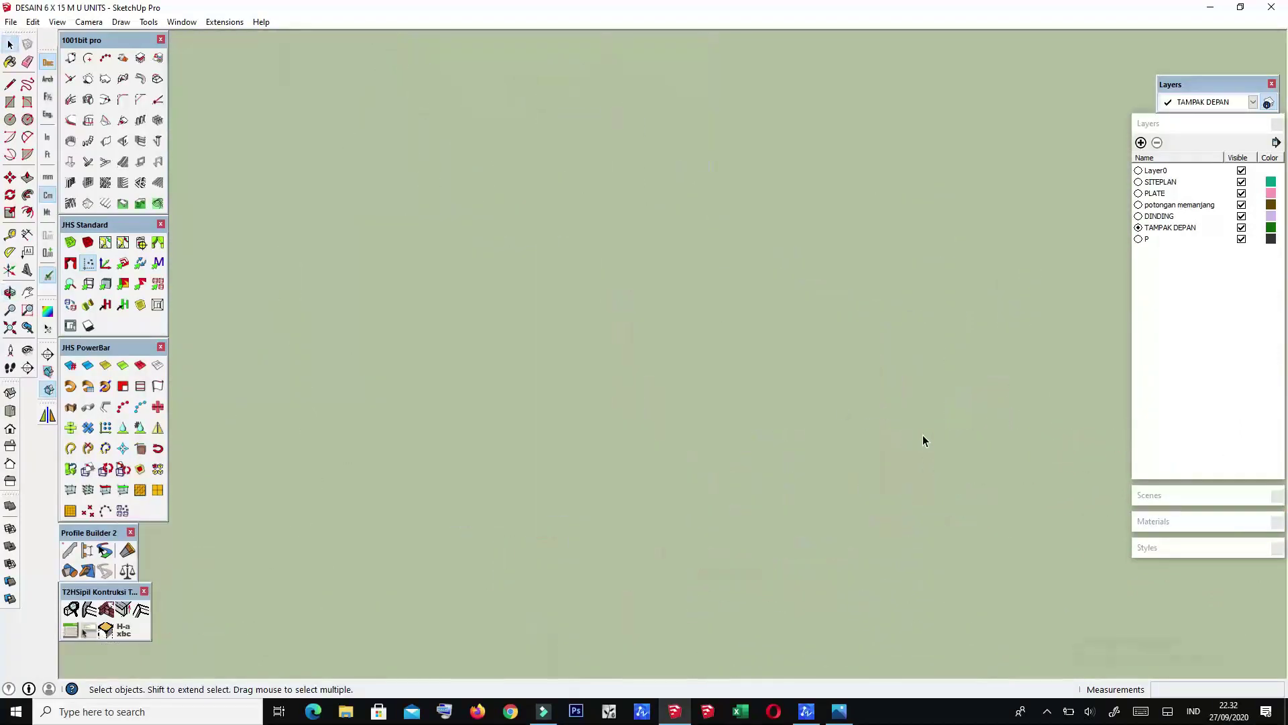
scroll(844, 416, "down", 4)
Step: Hide the front elevation drawing
left_click(788, 363)
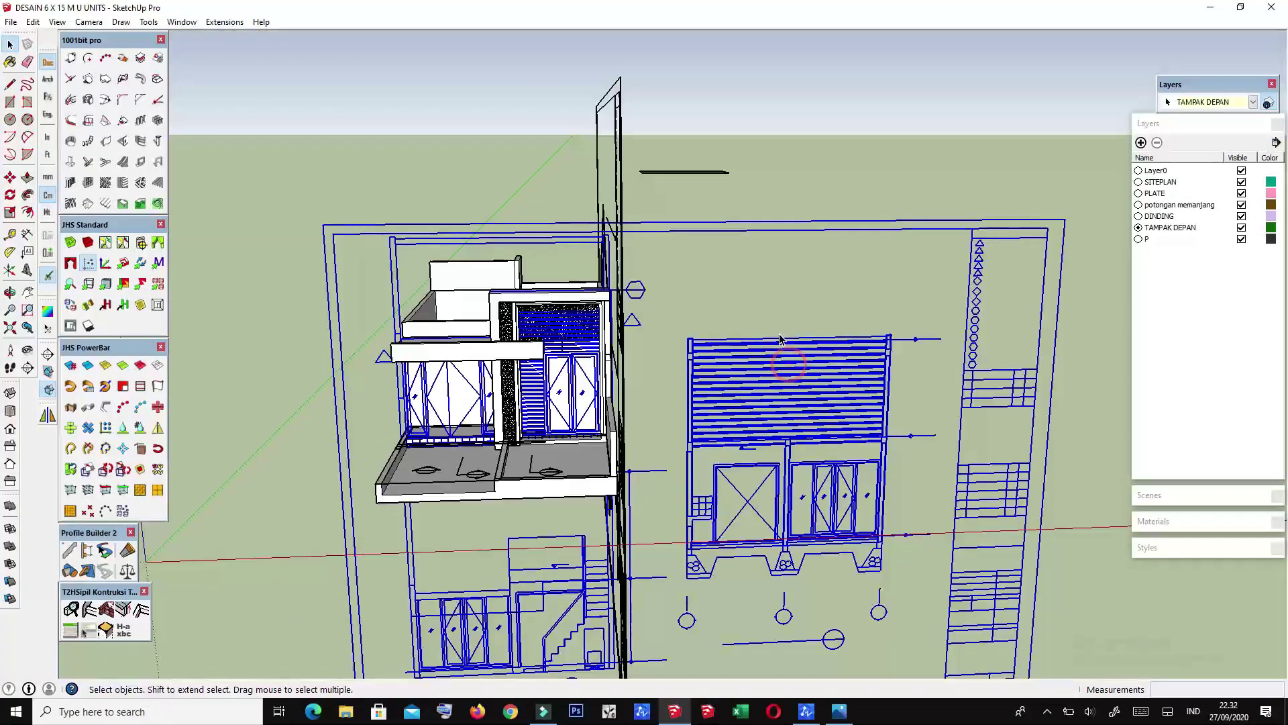
right_click(796, 358)
left_click(835, 354)
mouse_move(834, 345)
middle_mouse_down()
mouse_move(671, 336)
mouse_move(763, 368)
mouse_move(832, 355)
mouse_move(798, 293)
middle_mouse_up()
scroll(832, 356, "up", 3)
scroll(809, 341, "down", 3)
middle_click_drag(808, 341, 575, 439)
scroll(627, 426, "up", 4)
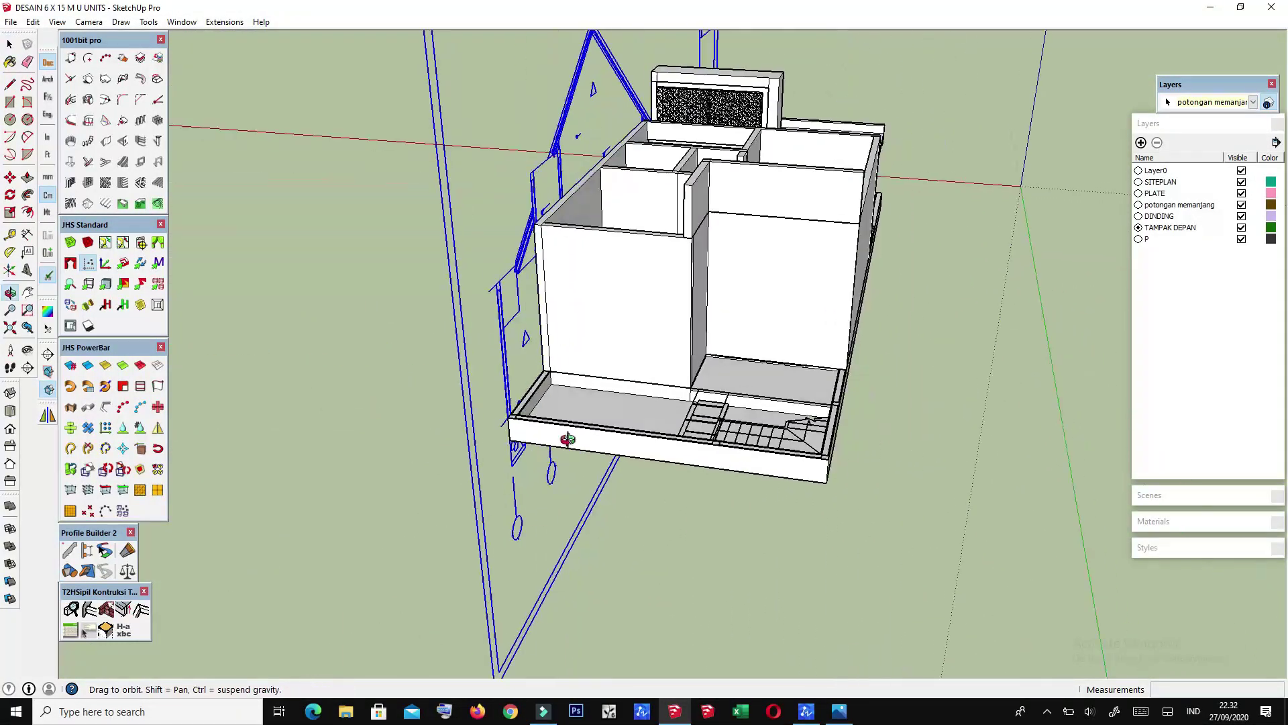
Step: Move the side elevation drawing about 600 cm across to the slab's opposite side
key("m")
scroll(520, 436, "up", 3)
scroll(467, 410, "up", 3)
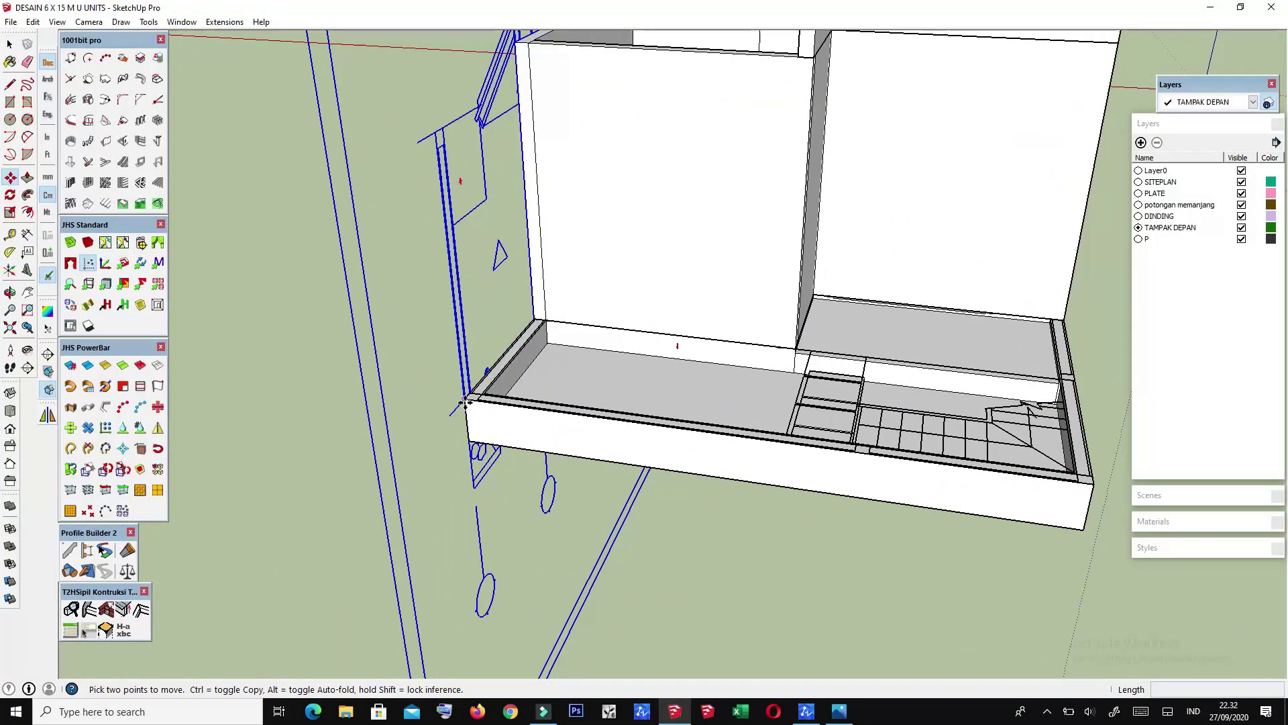
left_click(465, 403)
left_click(1094, 490)
scroll(684, 485, "down", 3)
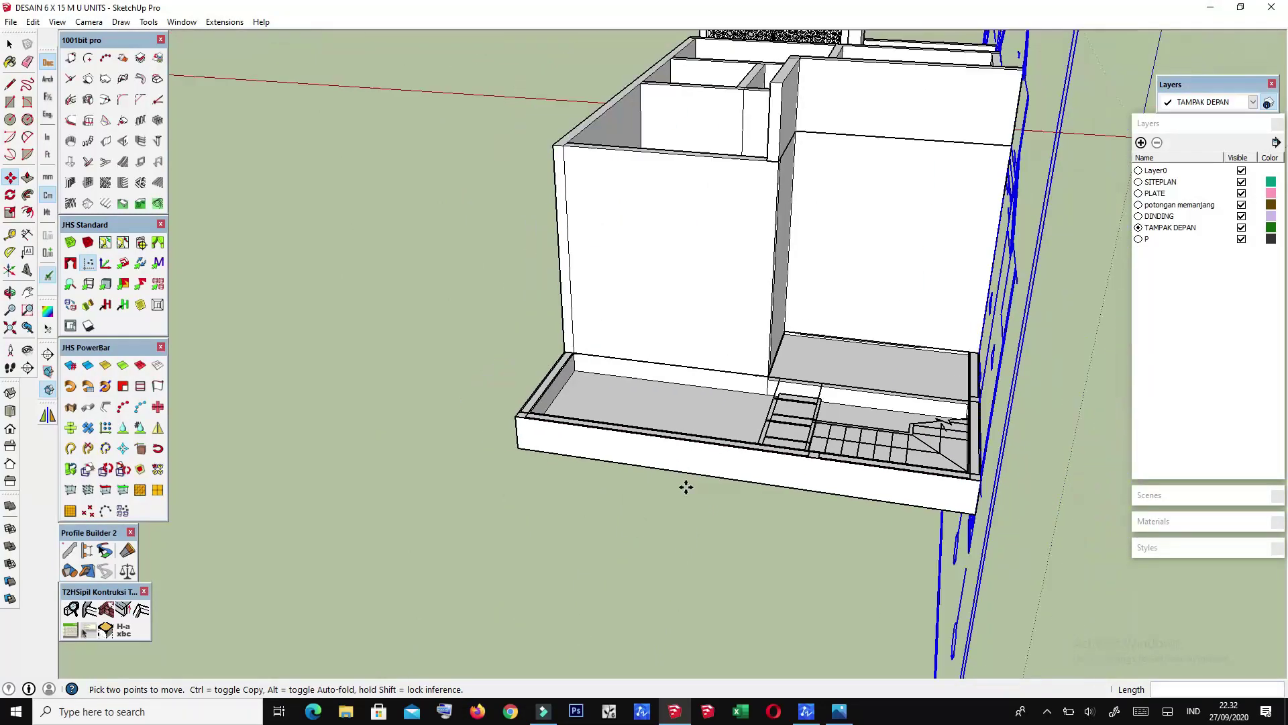
mouse_move(684, 486)
middle_mouse_down()
mouse_move(537, 463)
mouse_move(671, 376)
middle_mouse_up()
scroll(537, 463, "down", 3)
scroll(789, 349, "up", 3)
scroll(789, 349, "up", 2)
mouse_move(789, 349)
middle_mouse_down()
mouse_move(881, 305)
mouse_move(814, 311)
mouse_move(696, 512)
mouse_move(555, 563)
mouse_move(347, 330)
middle_mouse_up()
scroll(814, 311, "down", 2)
scroll(556, 564, "up", 2)
scroll(348, 330, "up", 2)
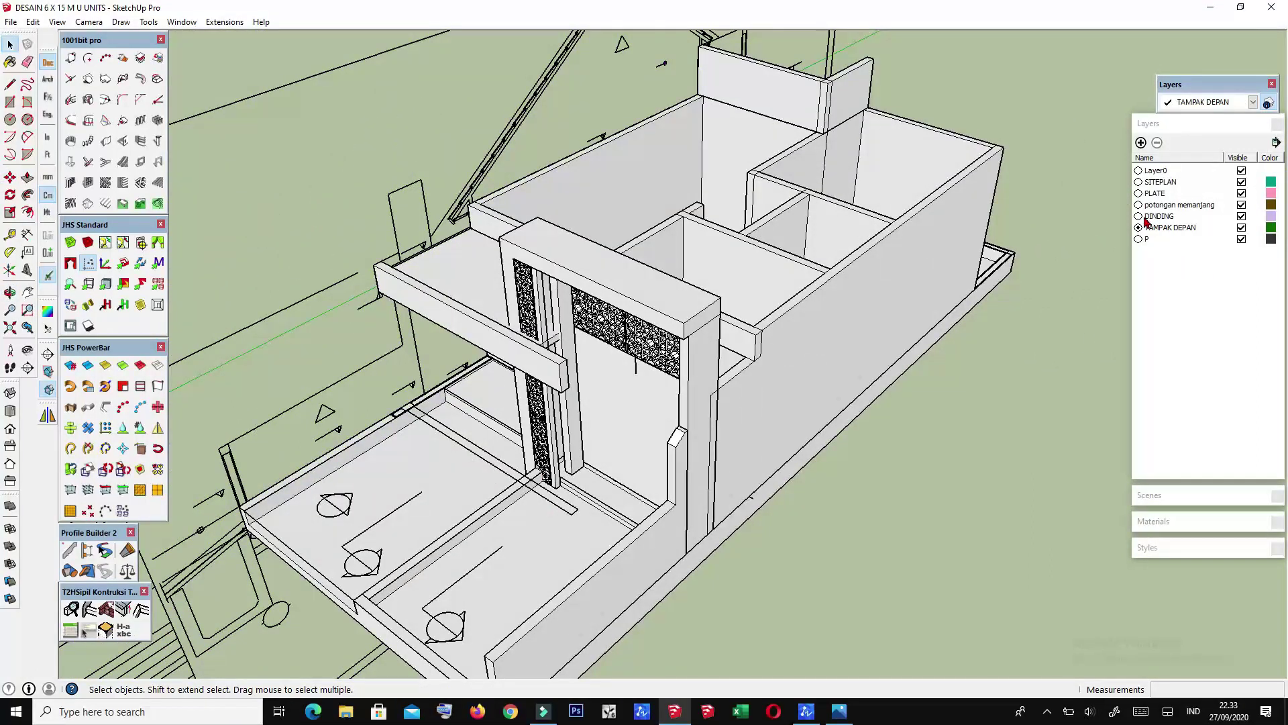
Step: Draw a rectangle on top of the beam beside the balcony and make it a group
scroll(979, 315, "down", 1)
scroll(345, 475, "up", 5)
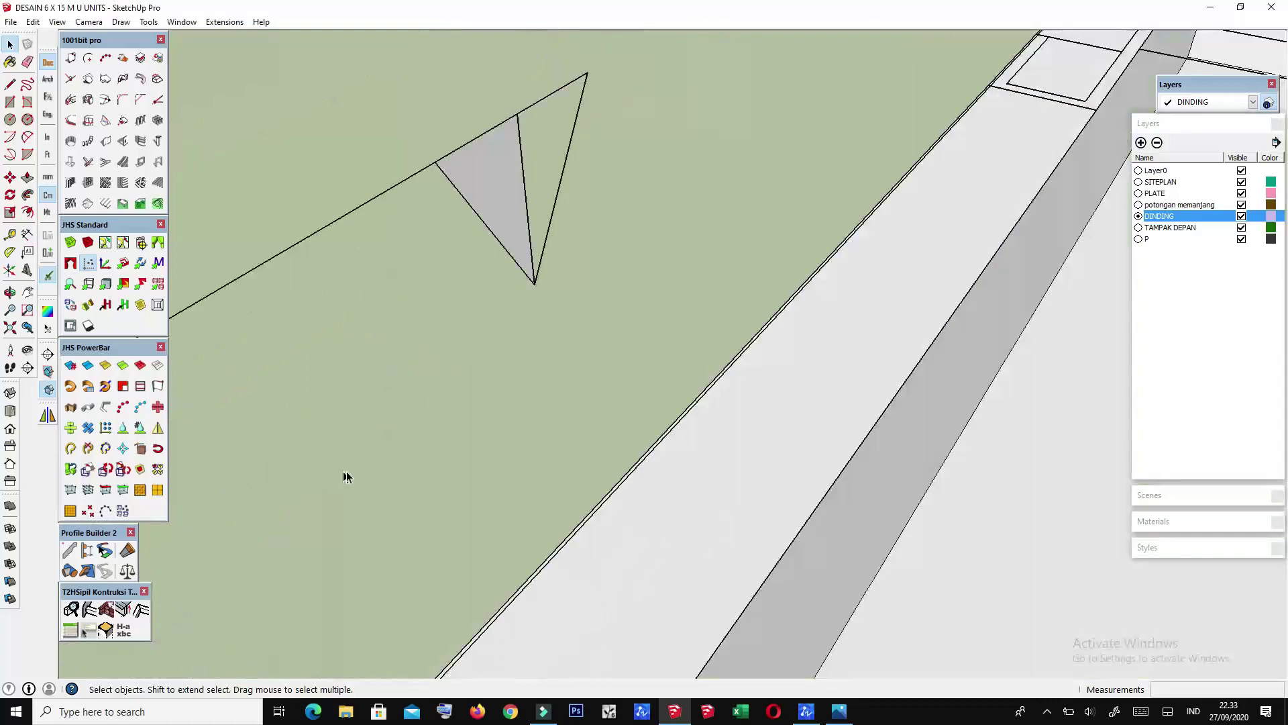
scroll(346, 476, "down", 3)
middle_click_drag(345, 475, 516, 449)
scroll(583, 348, "up", 4)
scroll(667, 365, "down", 2)
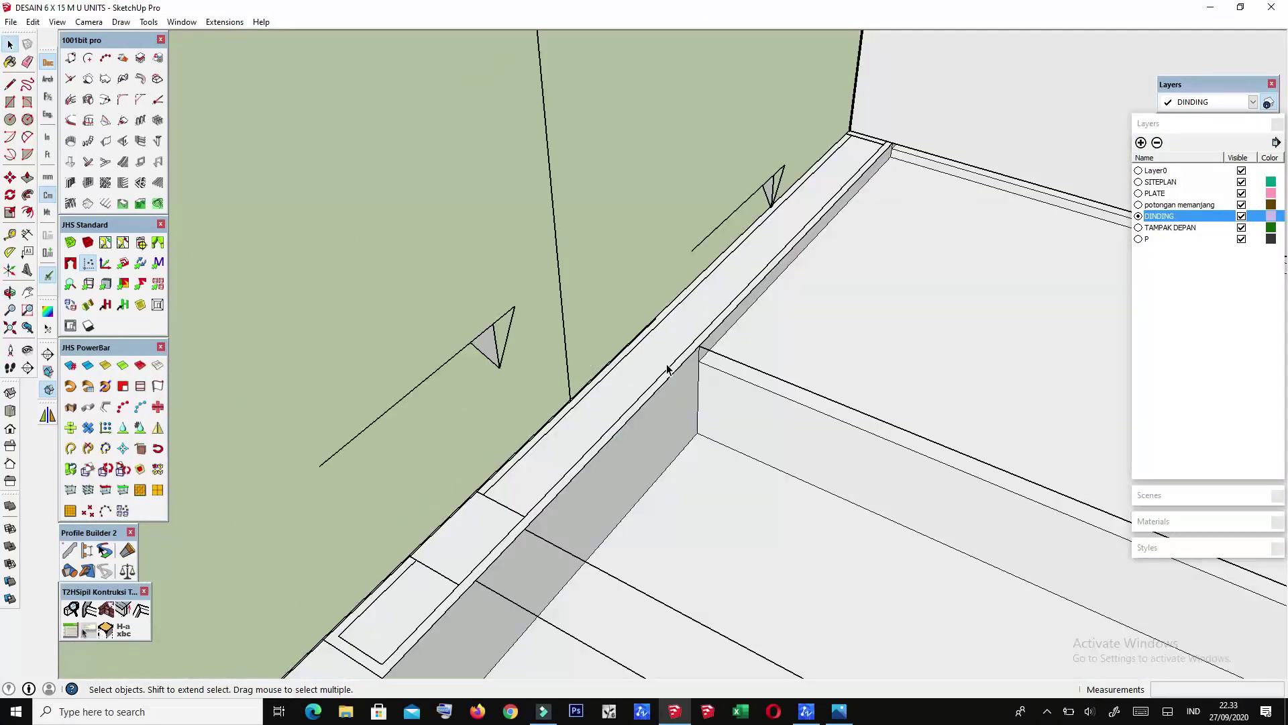
key("r")
scroll(668, 369, "down", 1)
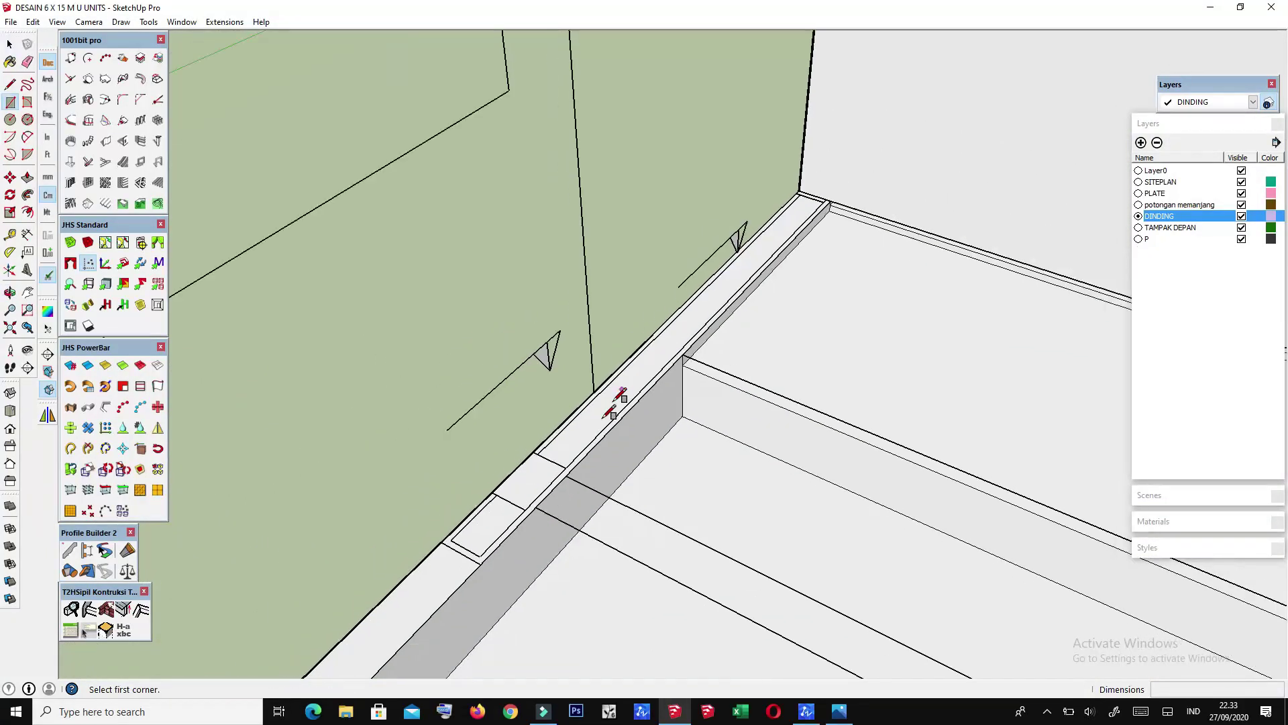
scroll(823, 203, "up", 1)
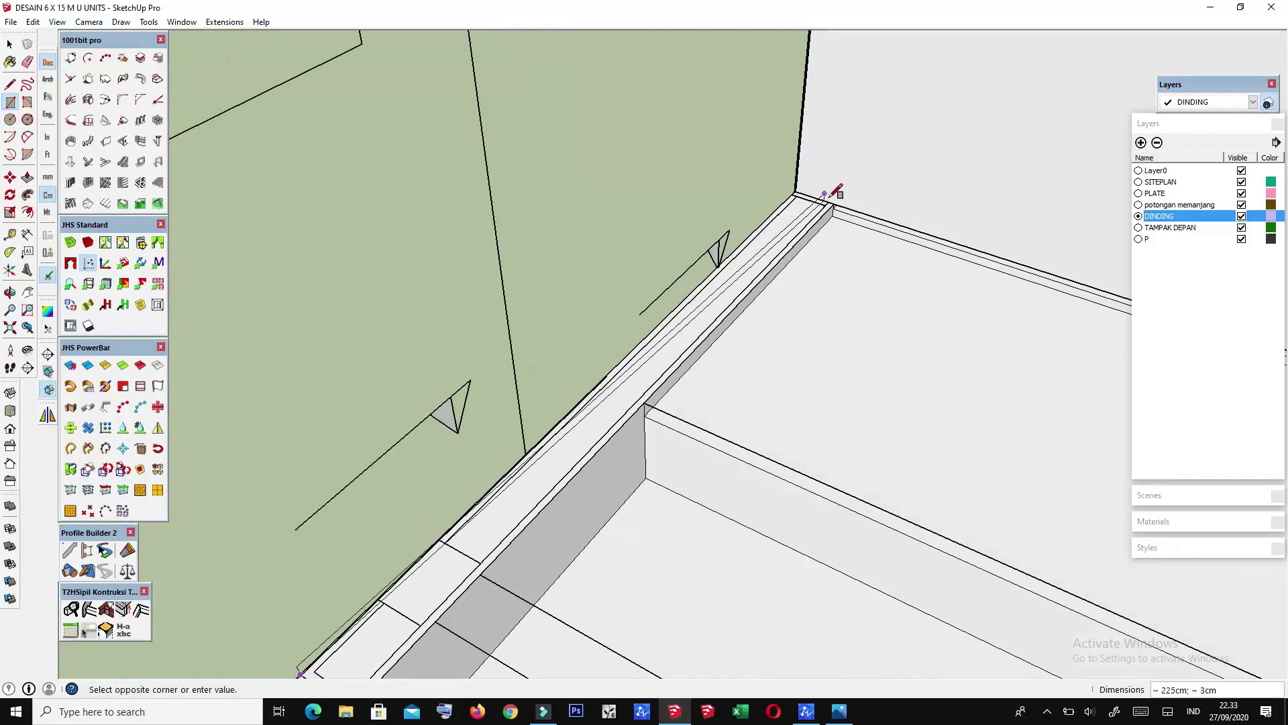
left_click(832, 204)
right_click(756, 276)
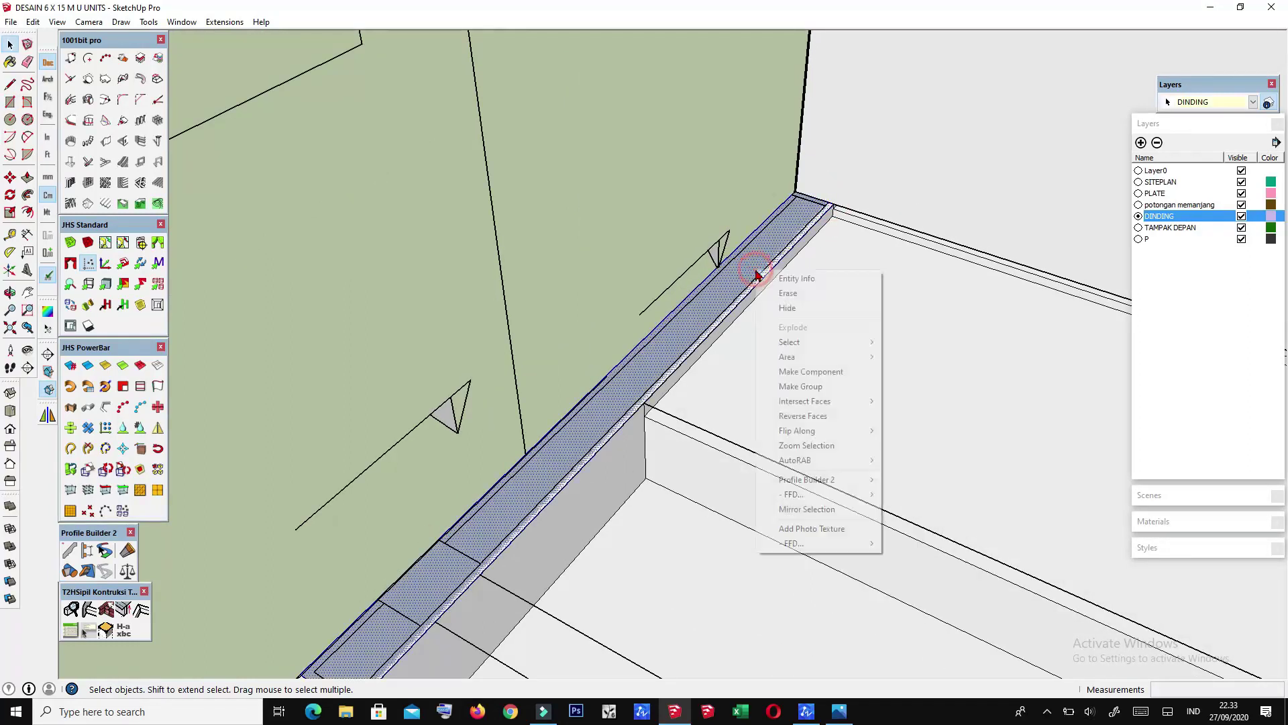
left_click(804, 387)
Step: Inside the group, pull the beam face up about 258 cm into a wall
double_click(706, 322)
key("p")
left_click(674, 331)
scroll(702, 279, "down", 5)
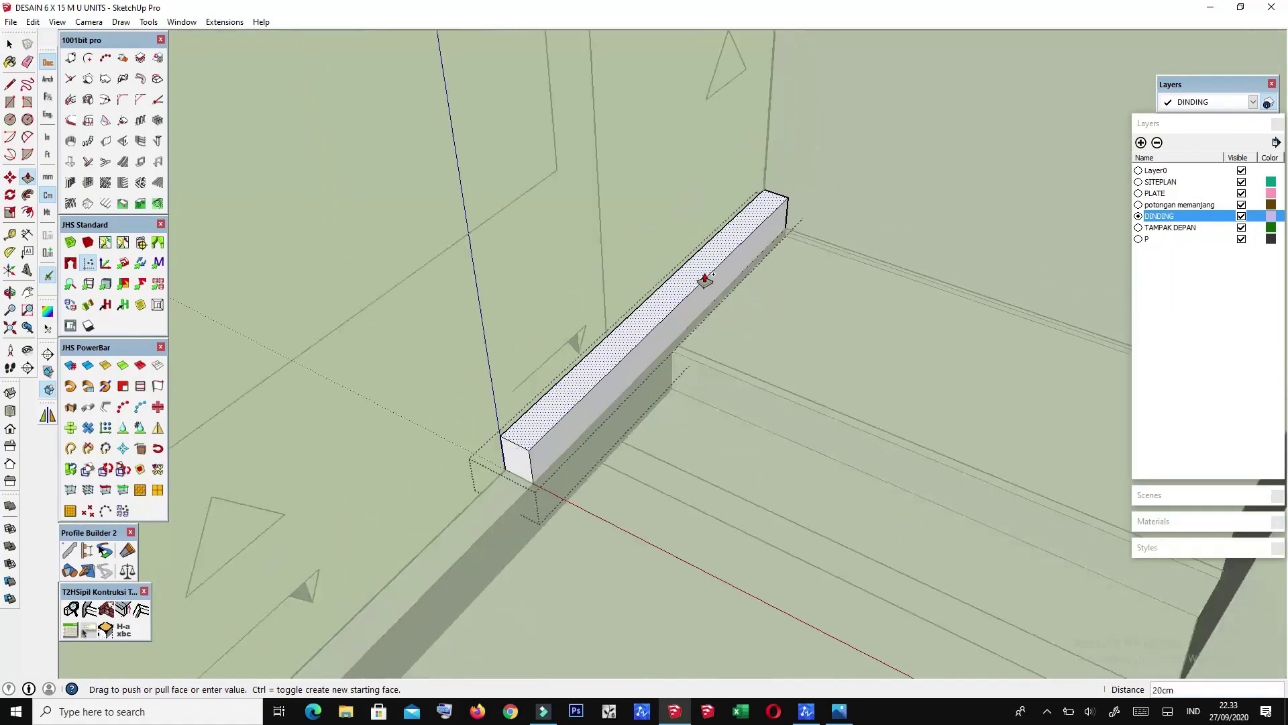
mouse_move(705, 276)
middle_mouse_down()
mouse_move(679, 111)
mouse_move(705, 13)
middle_mouse_up()
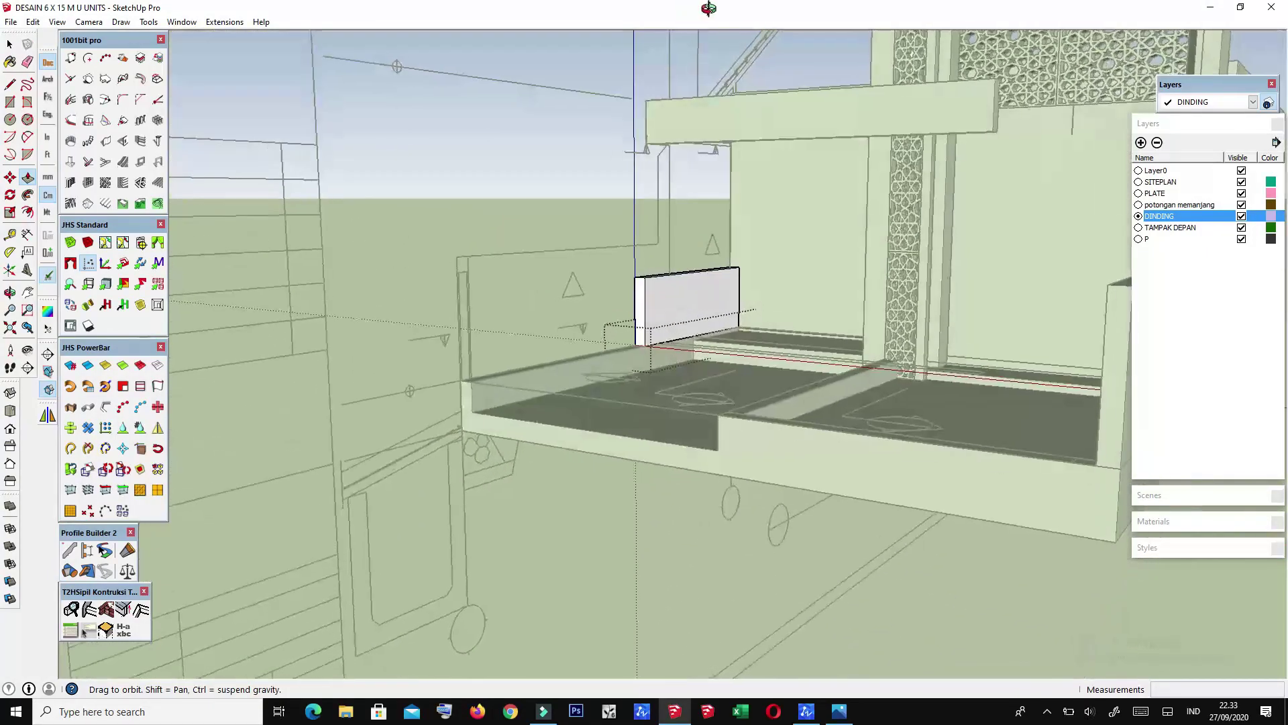
mouse_move(667, 173)
middle_mouse_down()
mouse_move(714, 50)
mouse_move(698, 101)
mouse_move(1010, 155)
middle_mouse_up()
scroll(868, 138, "up", 3)
mouse_move(869, 139)
middle_mouse_down()
mouse_move(1009, 236)
mouse_move(965, 232)
middle_mouse_up()
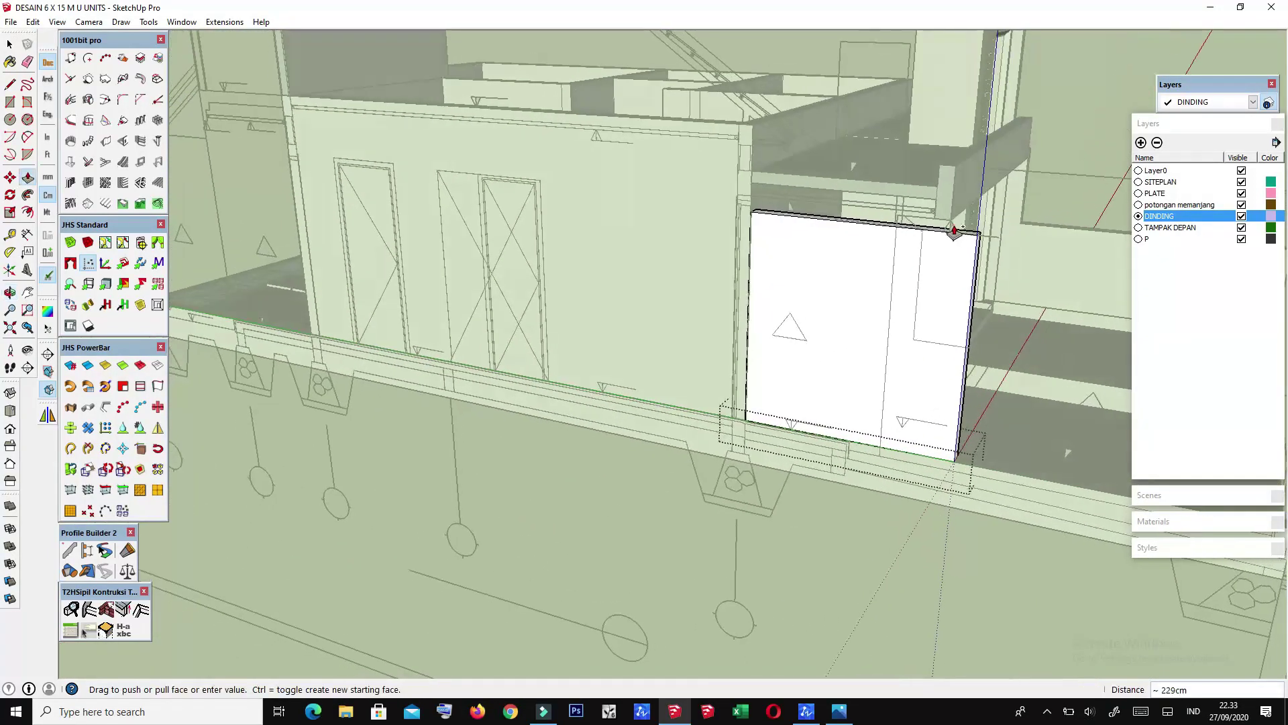
scroll(940, 218, "up", 1)
scroll(937, 219, "up", 2)
scroll(952, 201, "up", 2)
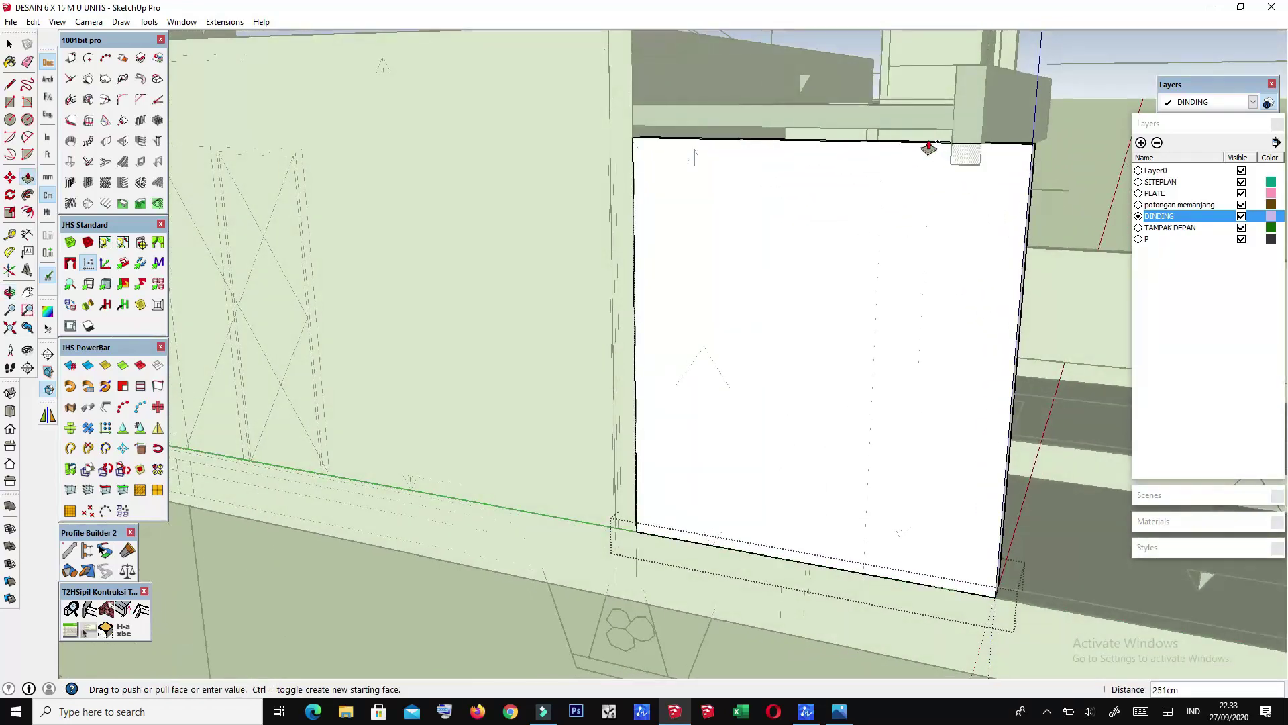
scroll(920, 279, "down", 1)
scroll(963, 325, "down", 2)
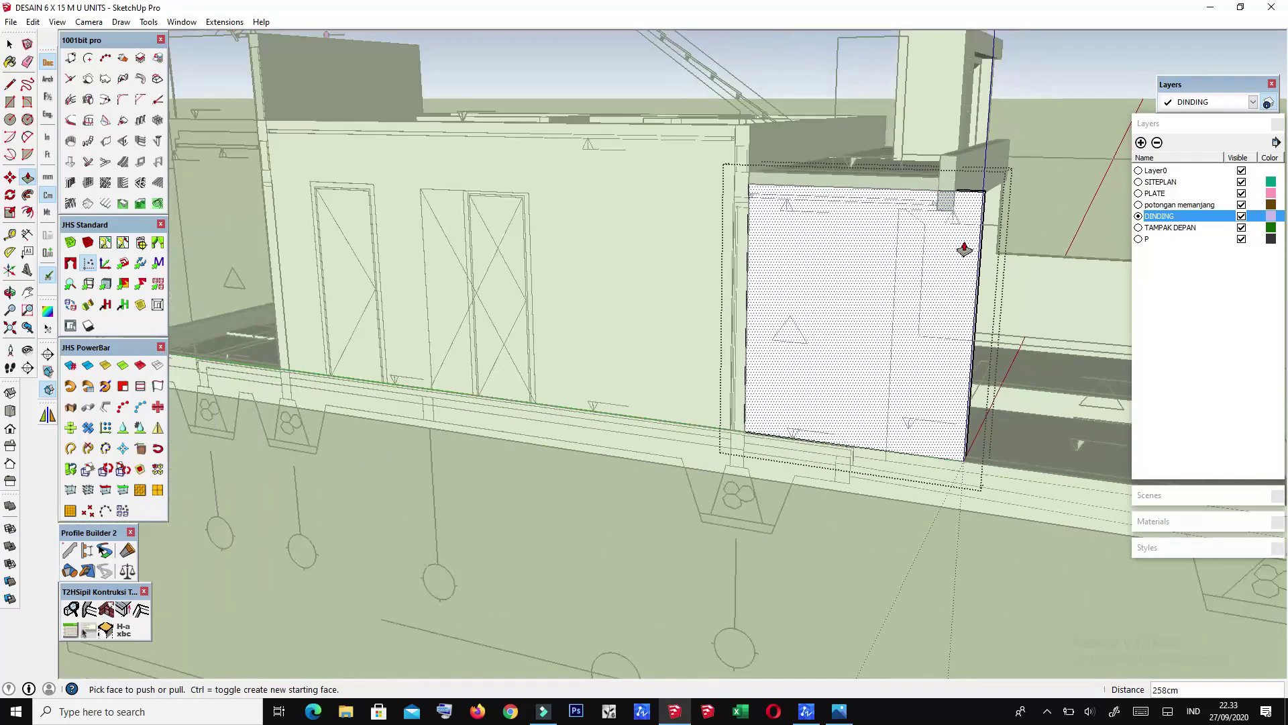
Step: Push the wall's end face in by 40 cm
middle_click_drag(963, 324, 612, 311)
scroll(598, 361, "up", 2)
mouse_move(537, 337)
middle_mouse_down()
mouse_move(742, 337)
mouse_move(772, 351)
mouse_move(839, 429)
mouse_move(819, 440)
mouse_move(811, 481)
middle_mouse_up()
scroll(841, 337, "up", 2)
key("p")
middle_click_drag(770, 434, 776, 488)
middle_click_drag(728, 431, 736, 435)
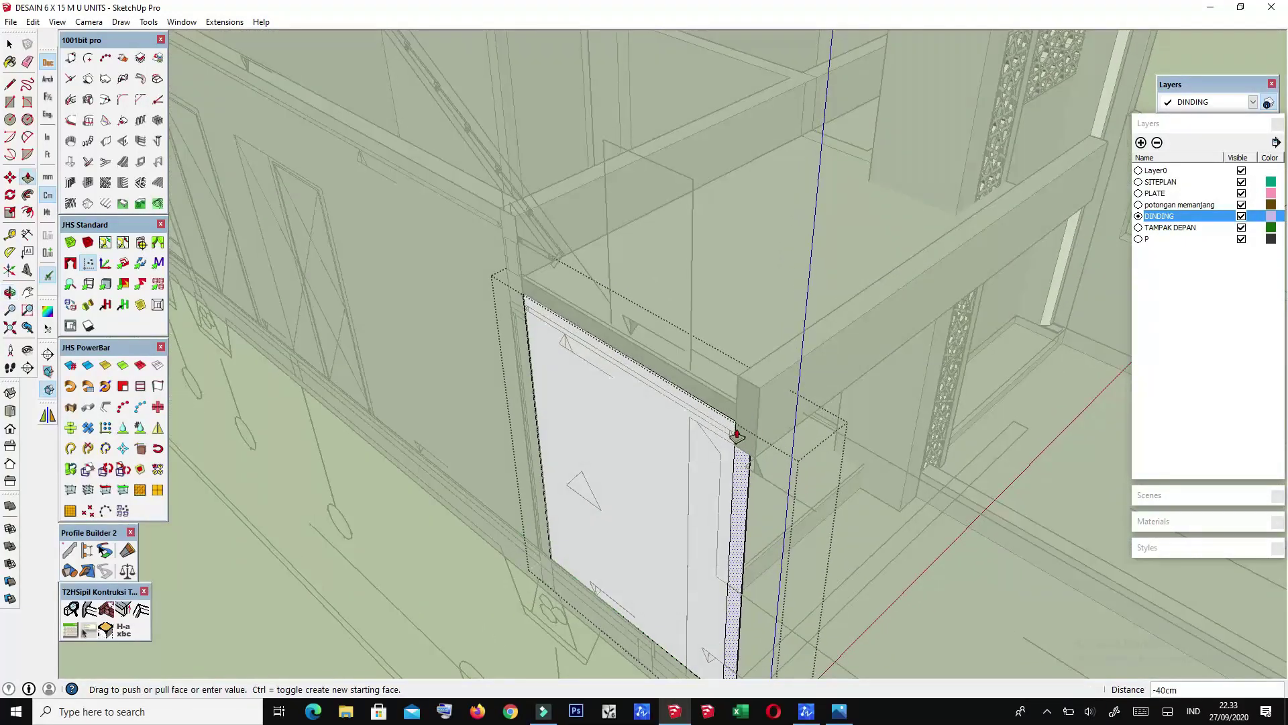
scroll(735, 433, "down", 3)
scroll(693, 521, "down", 3)
scroll(669, 532, "down", 2)
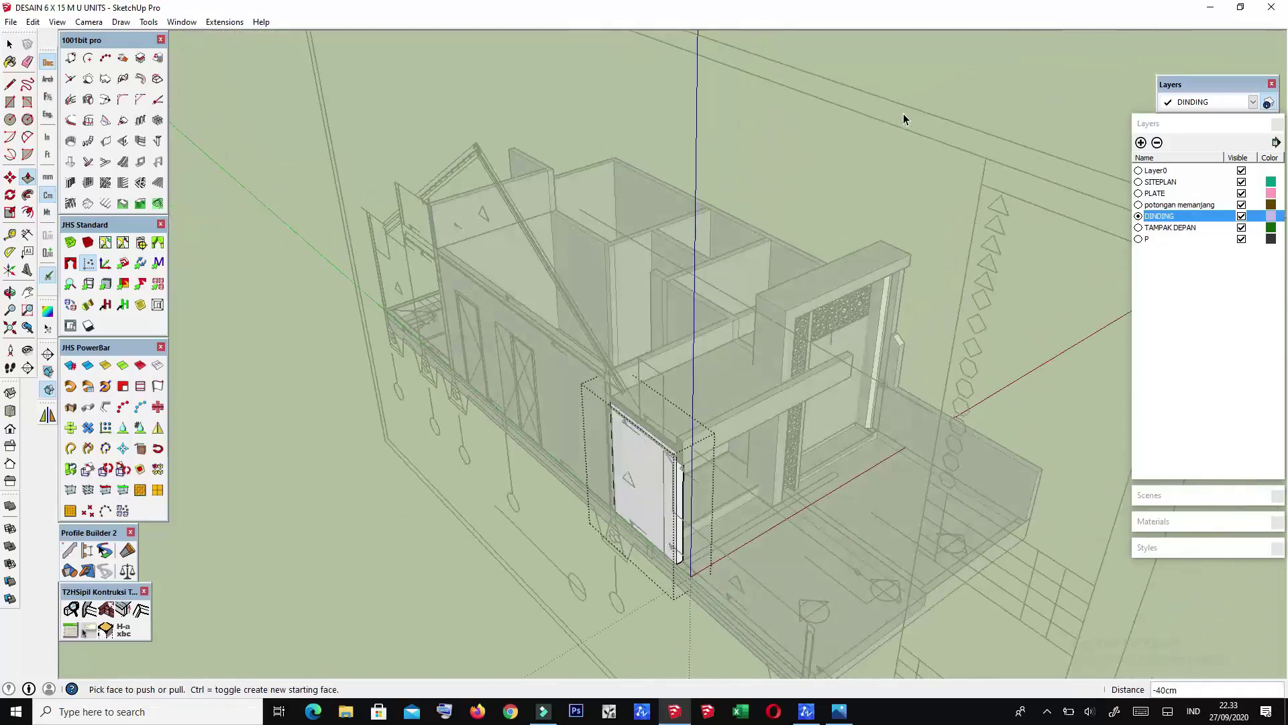
middle_click_drag(914, 95, 210, 521)
scroll(570, 309, "up", 5)
scroll(581, 329, "up", 3)
scroll(581, 331, "down", 5)
middle_click_drag(603, 335, 676, 253)
scroll(671, 302, "up", 3)
scroll(663, 401, "up", 5)
scroll(663, 399, "down", 5)
middle_click_drag(664, 399, 691, 376)
Step: Inside the wall group, draw lines splitting off the panel's lower face
scroll(690, 328, "up", 5)
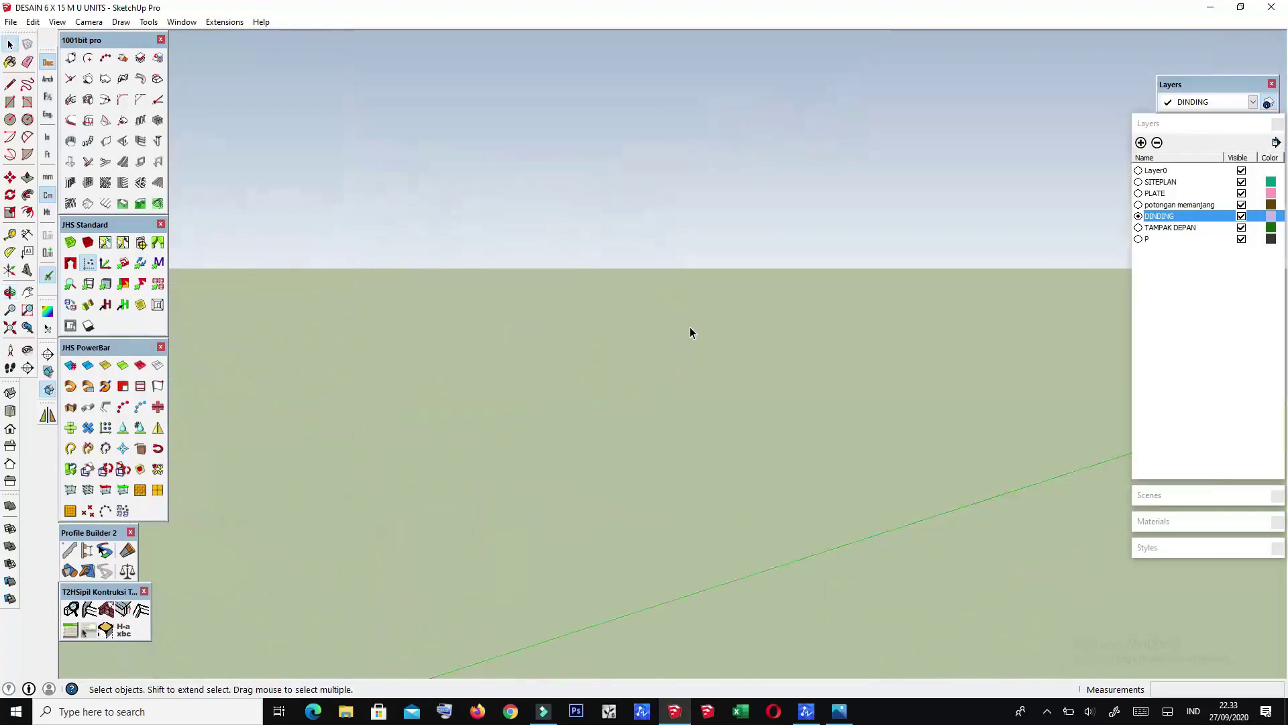
scroll(700, 329, "down", 5)
scroll(718, 318, "up", 3)
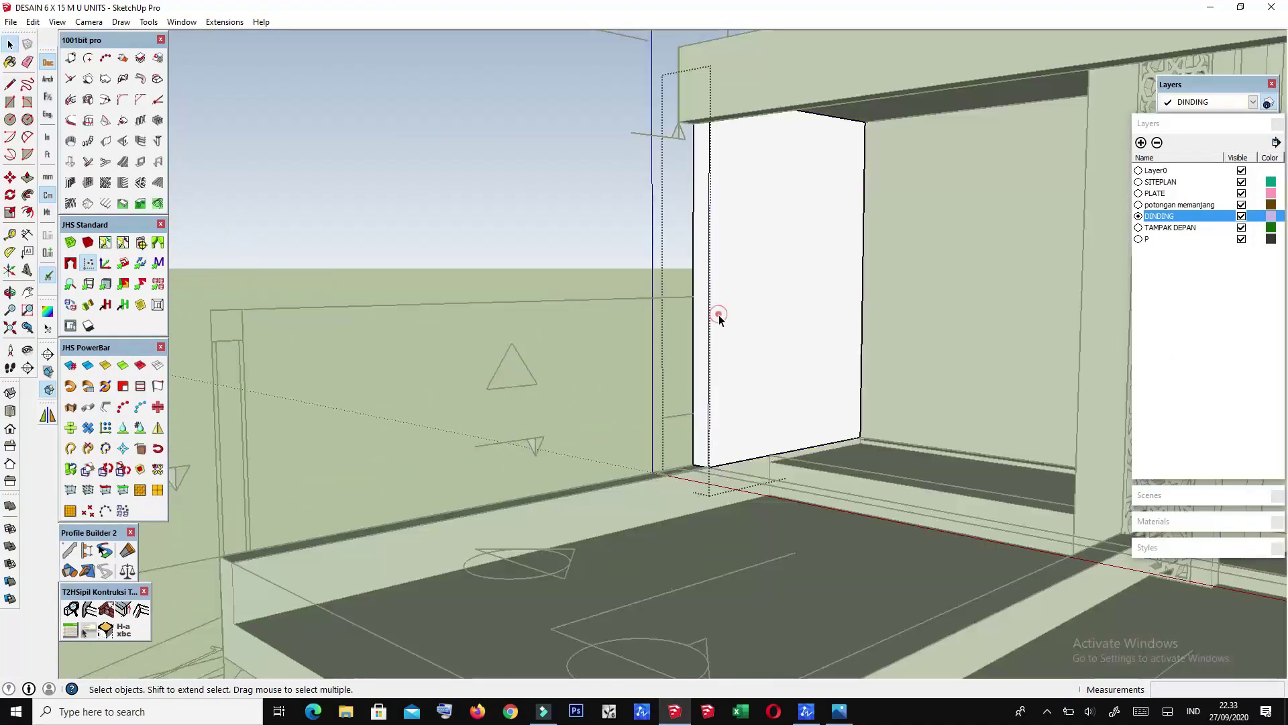
key("l")
scroll(718, 316, "up", 5)
scroll(763, 300, "down", 5)
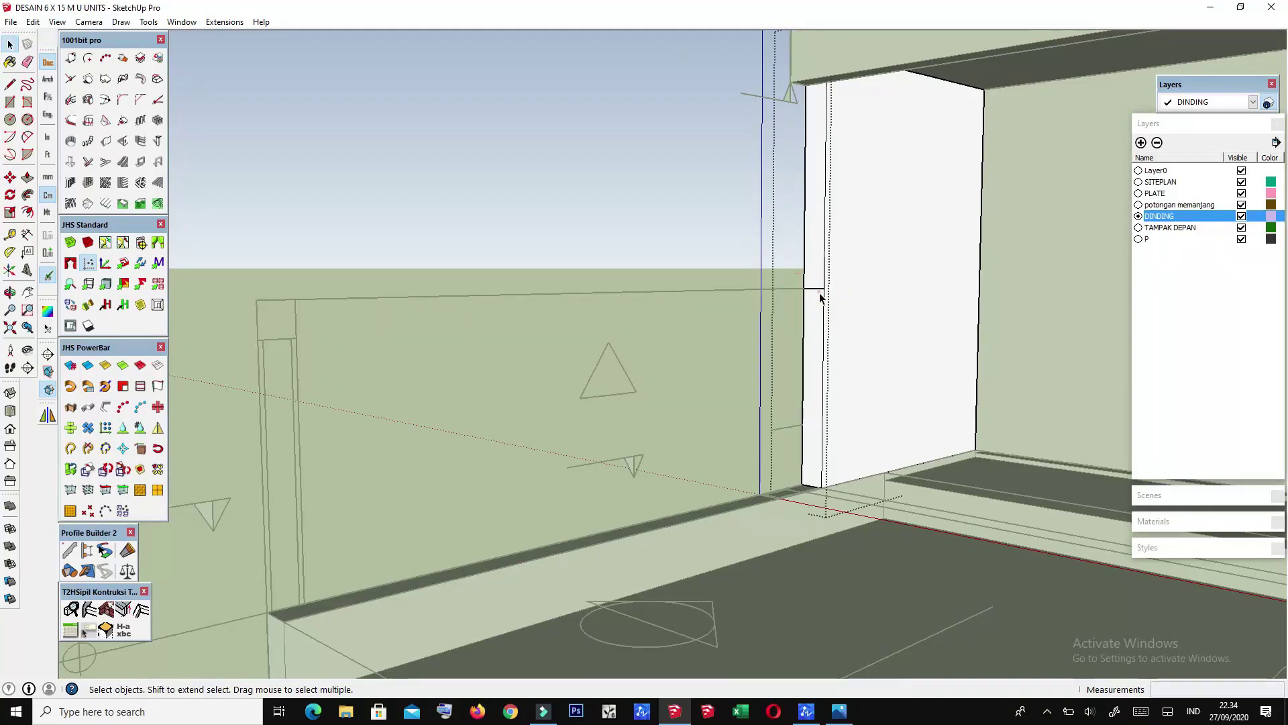
scroll(844, 296, "up", 2)
mouse_move(852, 308)
middle_mouse_down()
mouse_move(1000, 388)
mouse_move(831, 360)
mouse_move(835, 325)
middle_mouse_up()
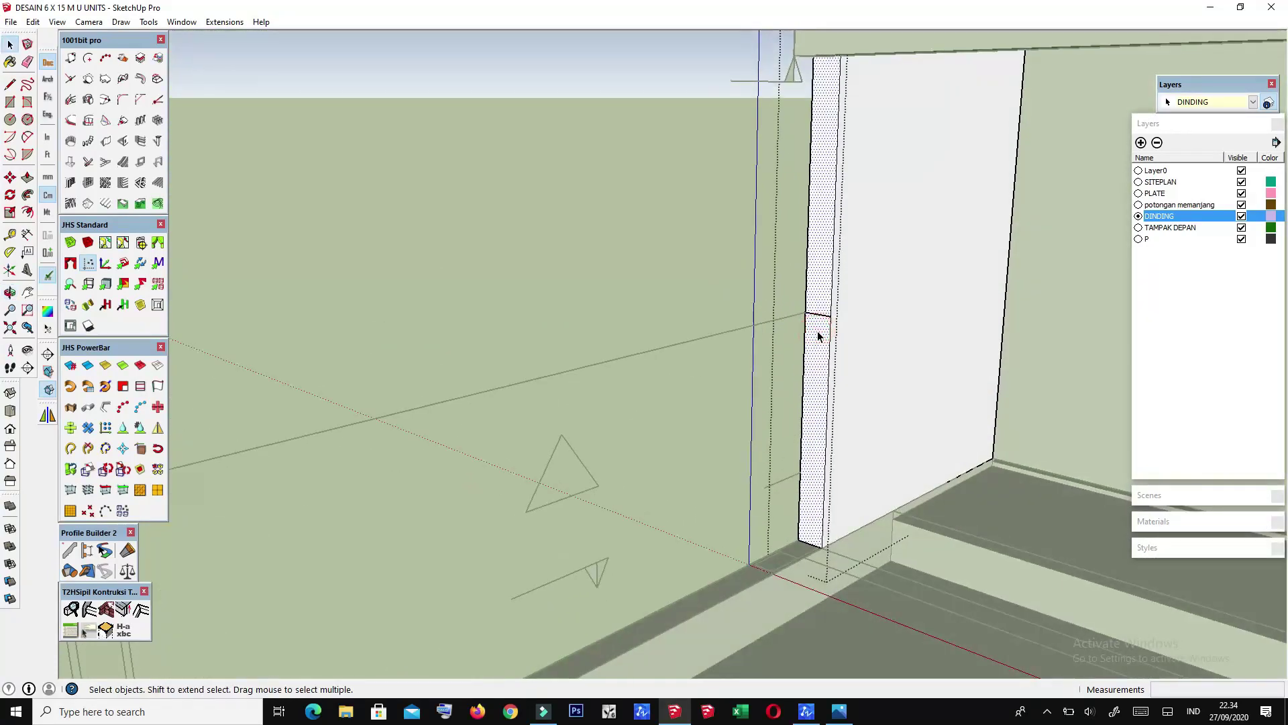
key("Escape")
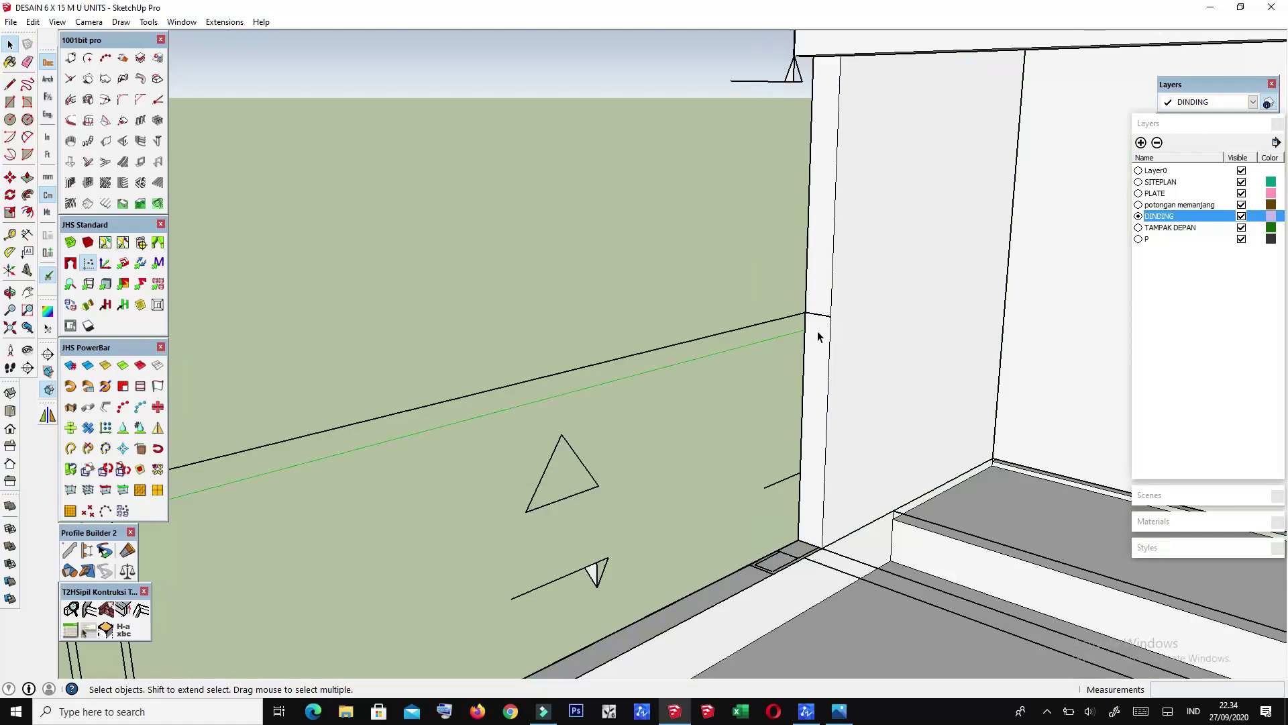
double_click(824, 325)
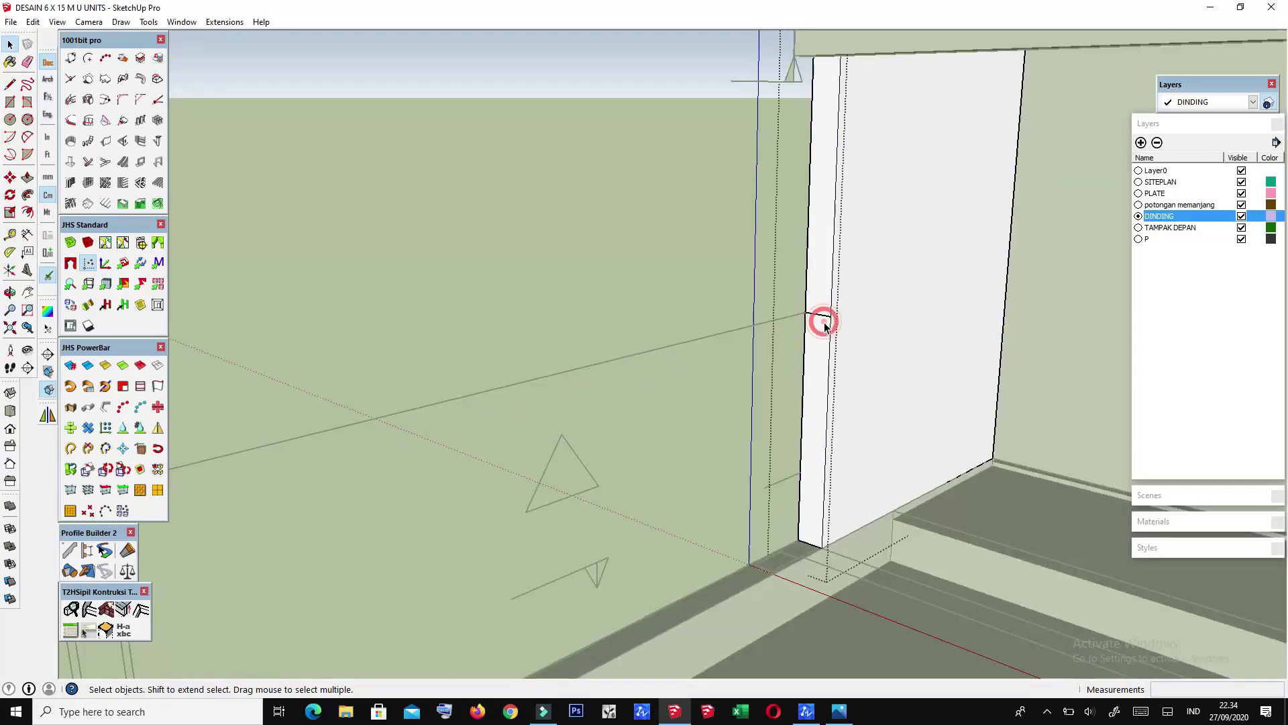
mouse_move(821, 314)
middle_mouse_down()
mouse_move(863, 331)
mouse_move(1121, 348)
mouse_move(966, 374)
mouse_move(836, 350)
middle_mouse_up()
scroll(833, 351, "up", 3)
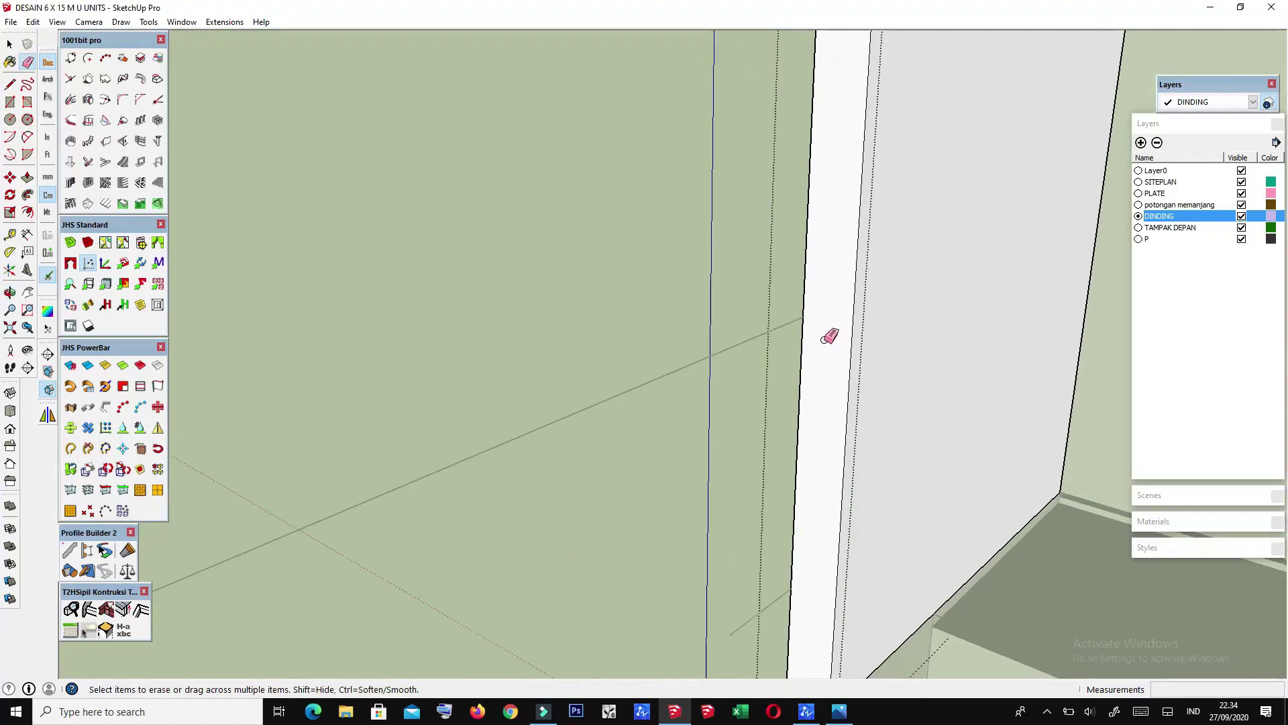
key("l")
scroll(819, 315, "up", 1)
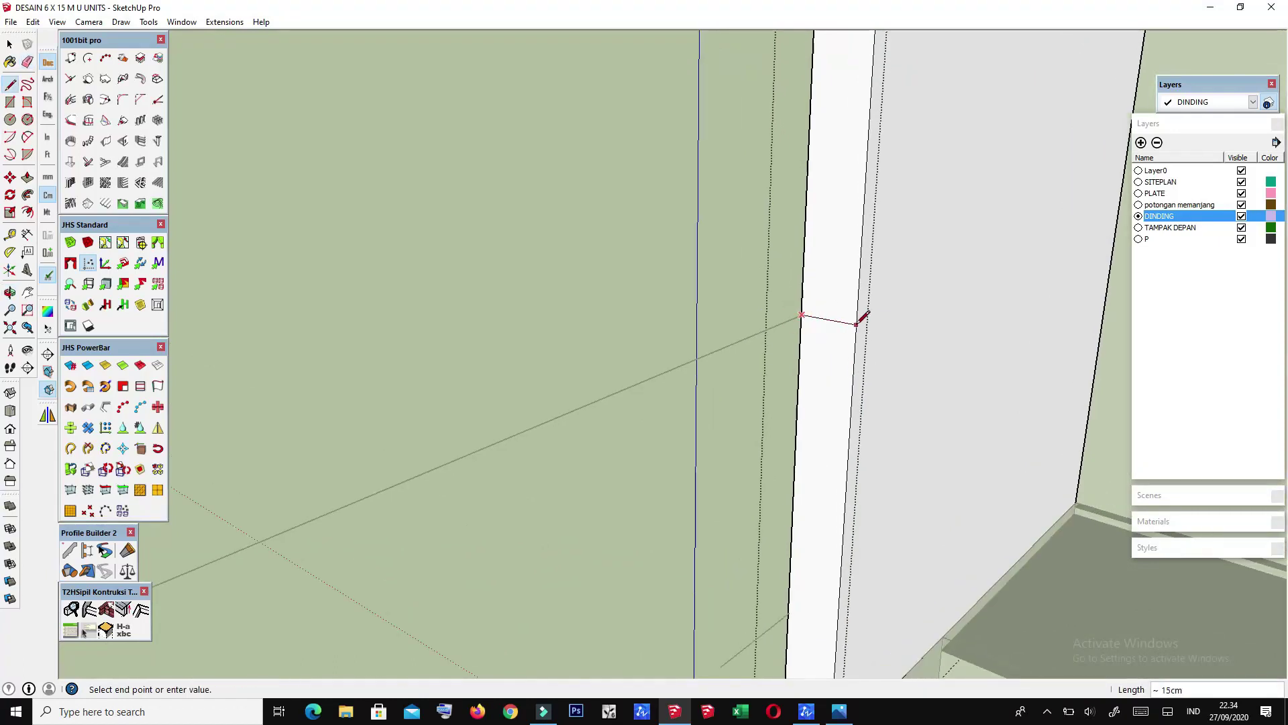
scroll(856, 327, "down", 1)
scroll(865, 352, "down", 1)
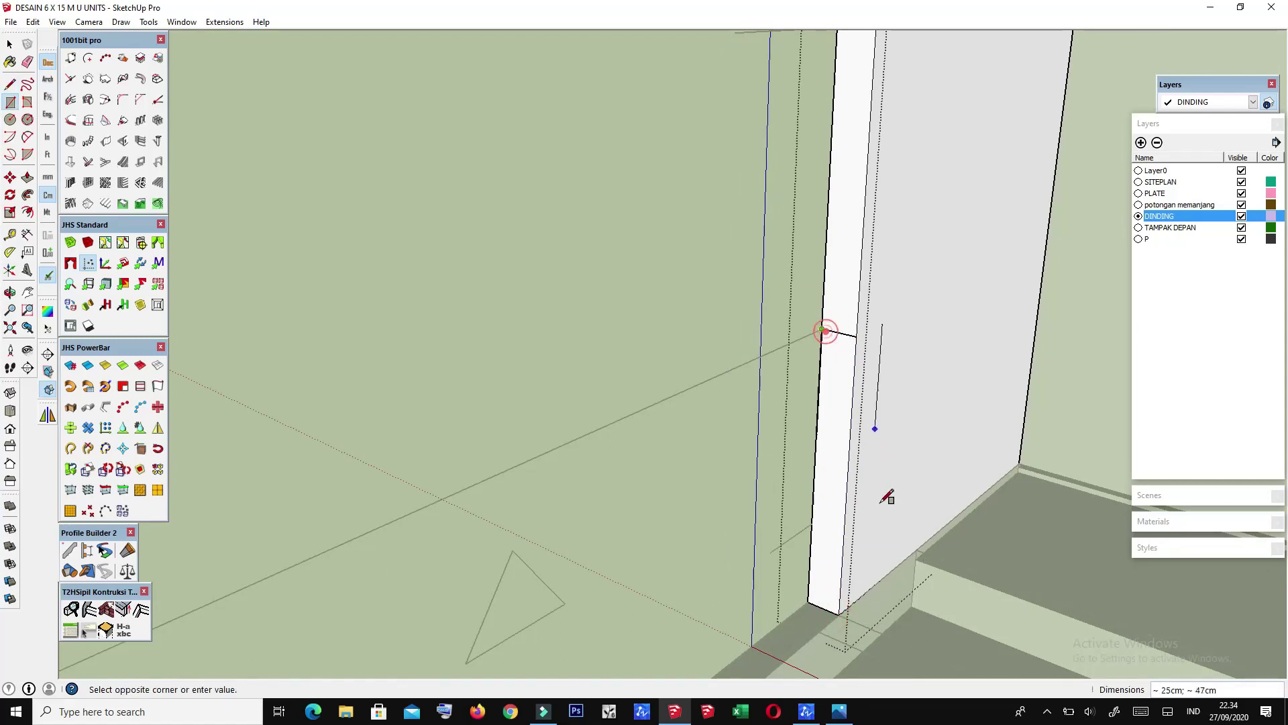
mouse_move(818, 468)
middle_mouse_down()
mouse_move(914, 476)
mouse_move(888, 476)
middle_mouse_up()
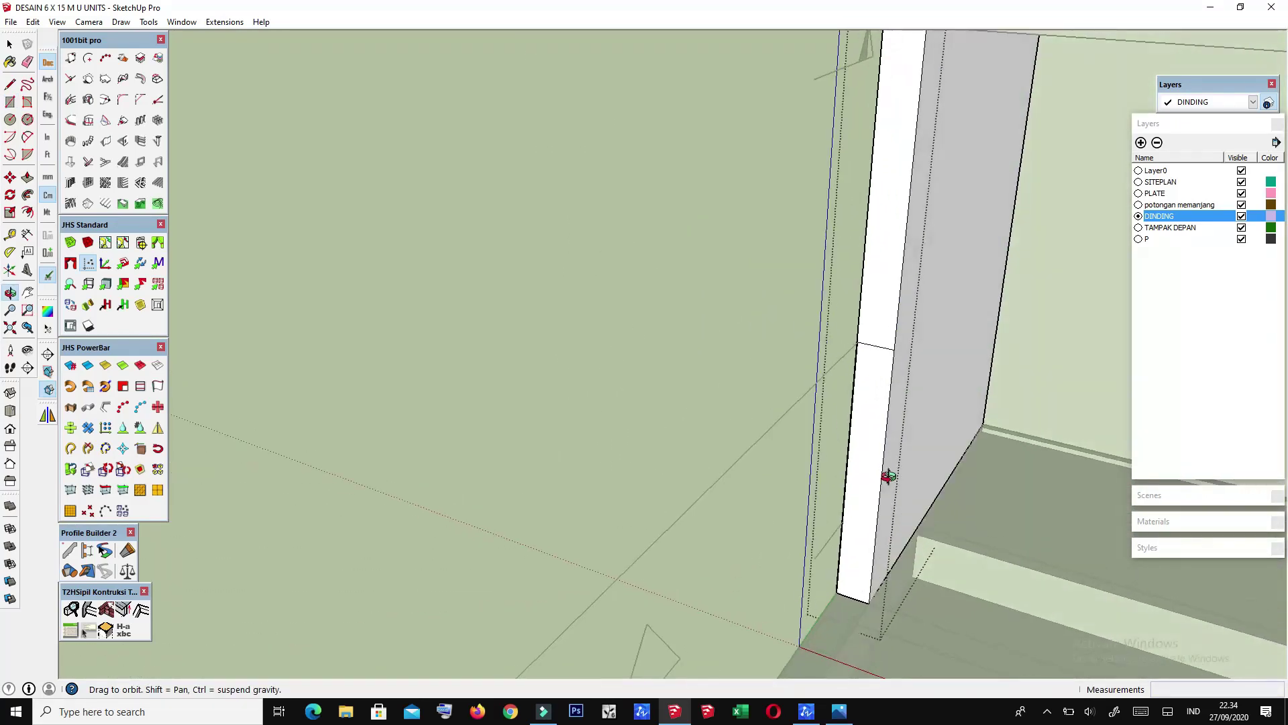
Step: Extrude the lower wall face outward about 332 cm along the house side
left_click(871, 446)
scroll(853, 448, "down", 2)
scroll(859, 430, "down", 3)
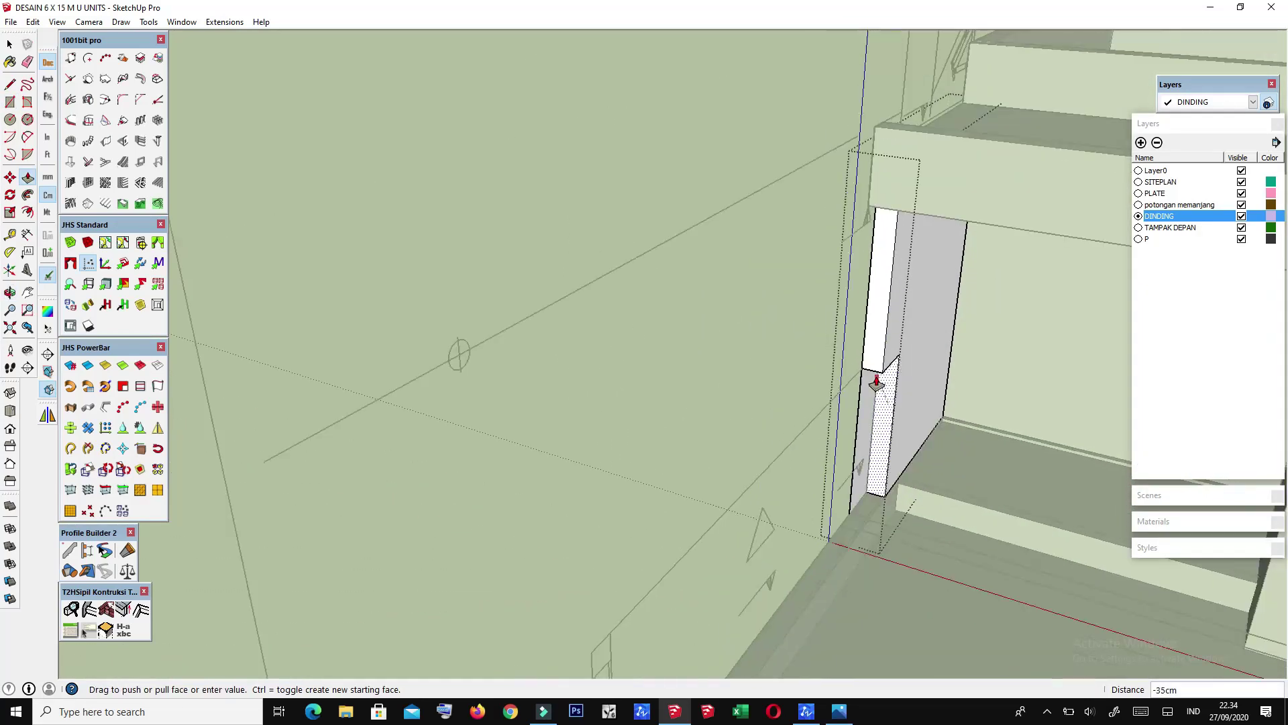
scroll(861, 409, "down", 2)
mouse_move(776, 480)
middle_mouse_down()
mouse_move(927, 503)
mouse_move(934, 421)
mouse_move(1047, 388)
middle_mouse_up()
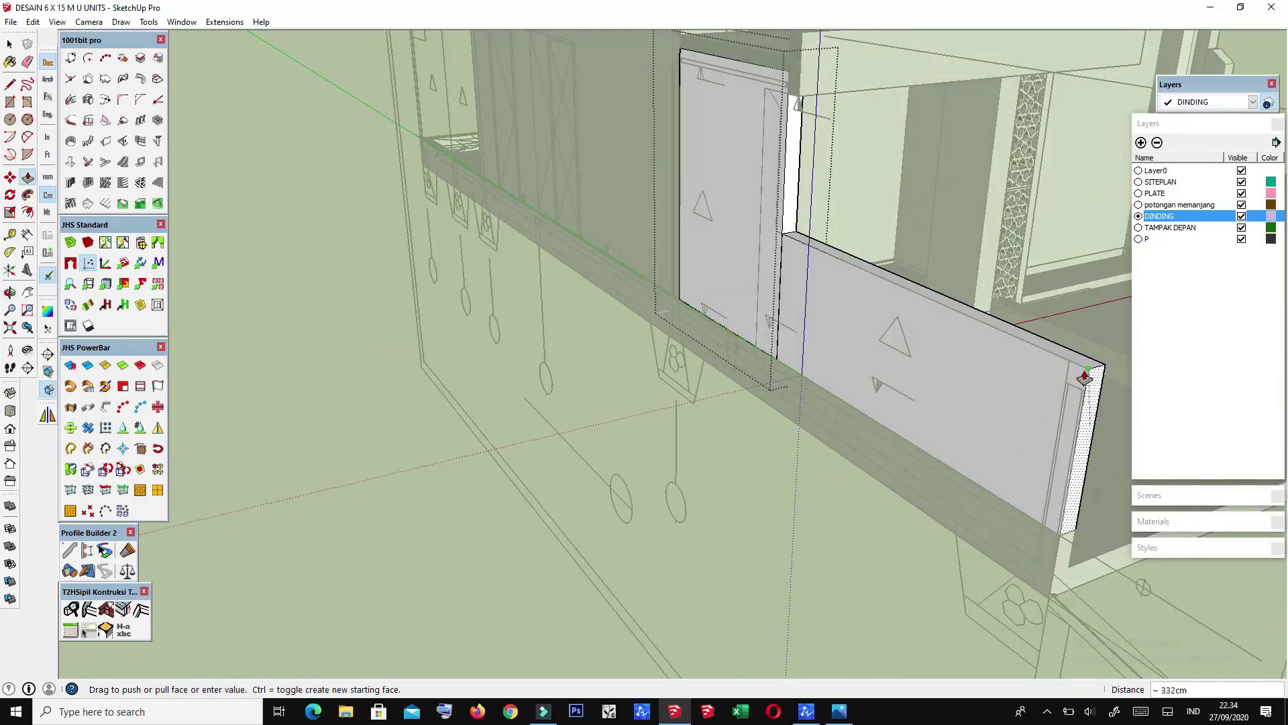
left_click(1085, 376)
scroll(771, 501, "down", 5)
Step: Orbit around the house to bring the longitudinal section drawing and slab corner into view
scroll(710, 521, "down", 2)
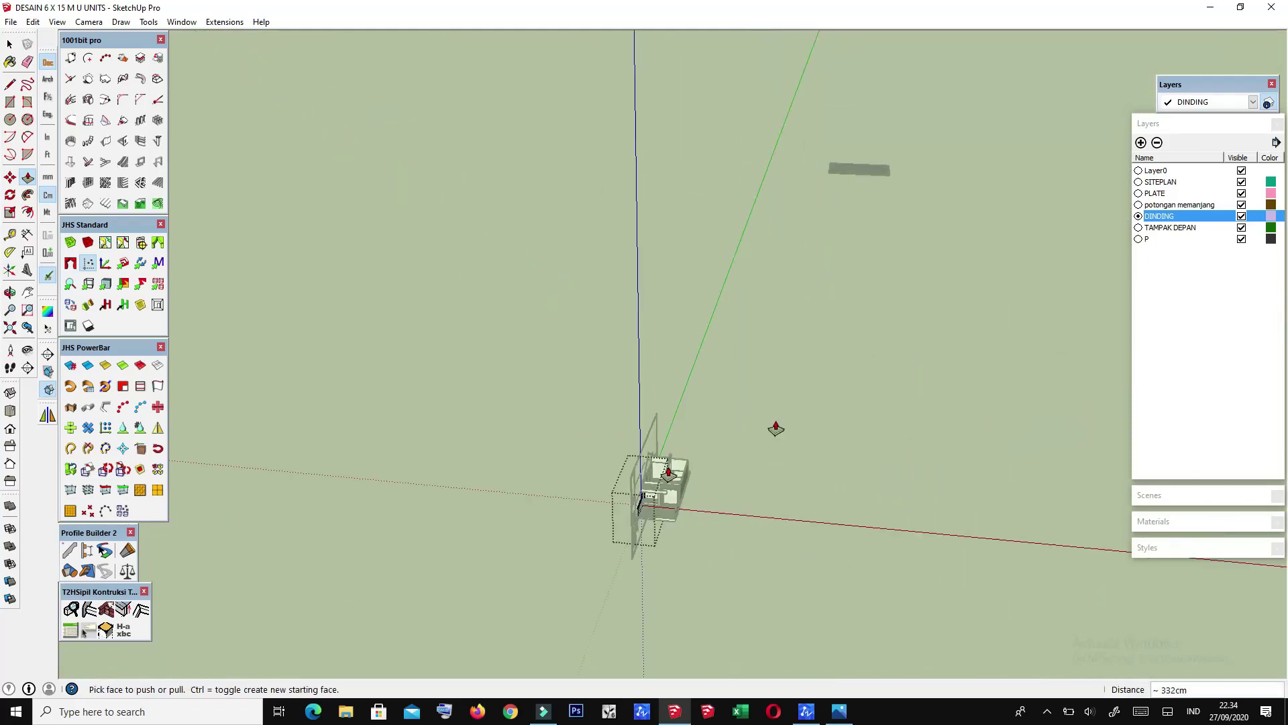
key("space")
scroll(692, 477, "up", 3)
scroll(826, 418, "up", 4)
mouse_move(826, 418)
middle_mouse_down()
mouse_move(815, 374)
mouse_move(583, 351)
mouse_move(544, 451)
mouse_move(938, 459)
mouse_move(671, 383)
mouse_move(926, 334)
mouse_move(926, 290)
mouse_move(636, 262)
mouse_move(591, 273)
middle_mouse_up()
scroll(547, 452, "down", 5)
scroll(665, 375, "up", 3)
scroll(665, 376, "down", 5)
scroll(636, 262, "up", 3)
scroll(543, 270, "down", 3)
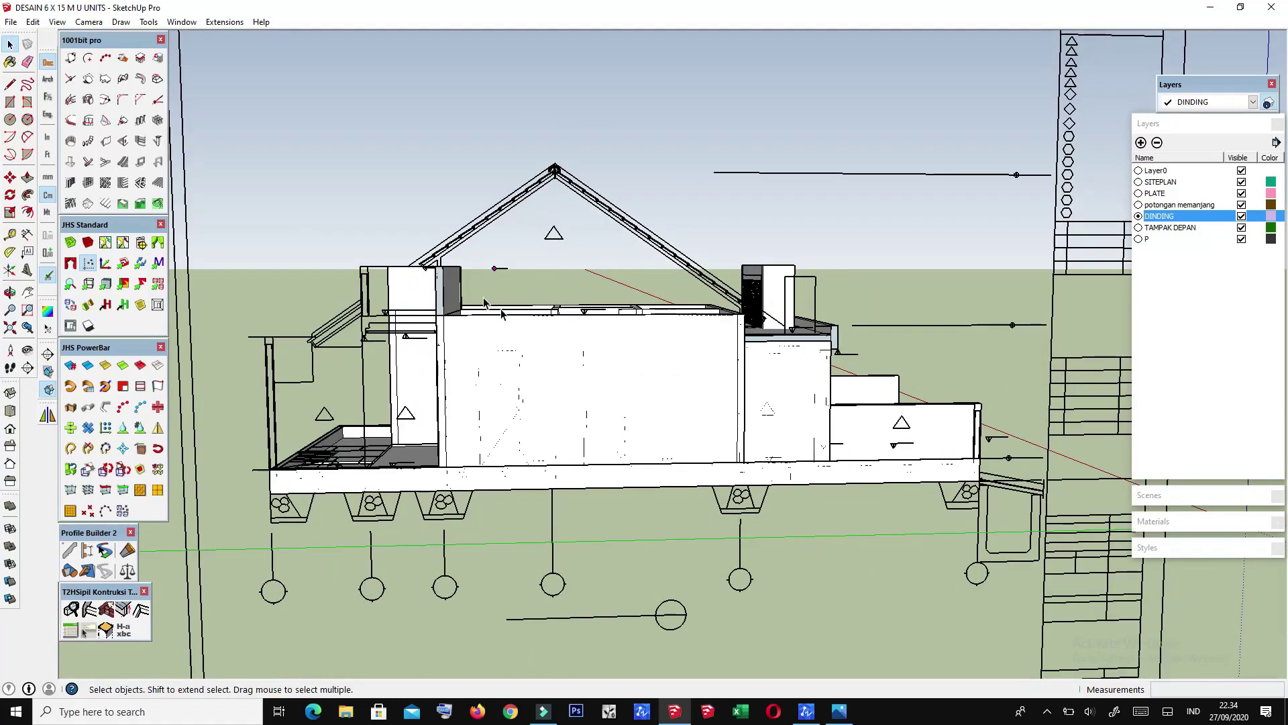
middle_click_drag(486, 303, 589, 265)
mouse_move(514, 287)
middle_mouse_down()
mouse_move(224, 351)
mouse_move(628, 324)
mouse_move(751, 426)
middle_mouse_up()
scroll(627, 324, "up", 3)
scroll(688, 346, "down", 2)
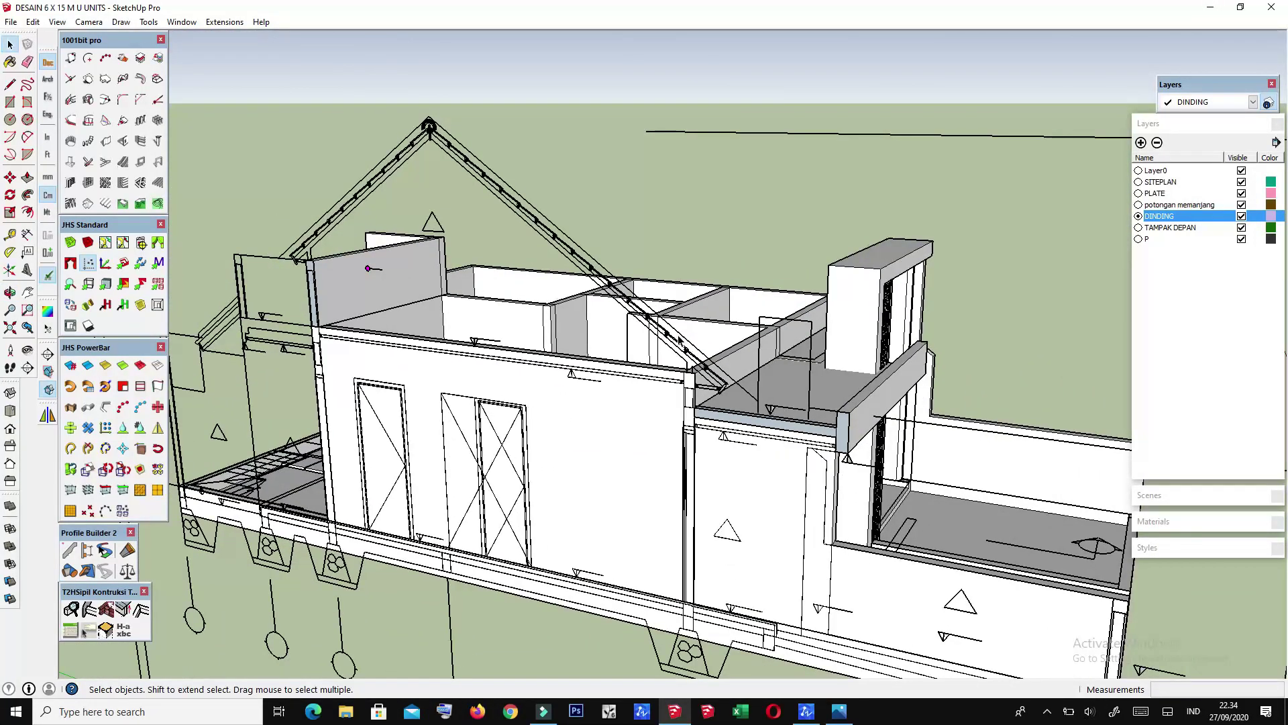
mouse_move(713, 361)
middle_mouse_down()
mouse_move(376, 390)
mouse_move(1122, 263)
middle_mouse_up()
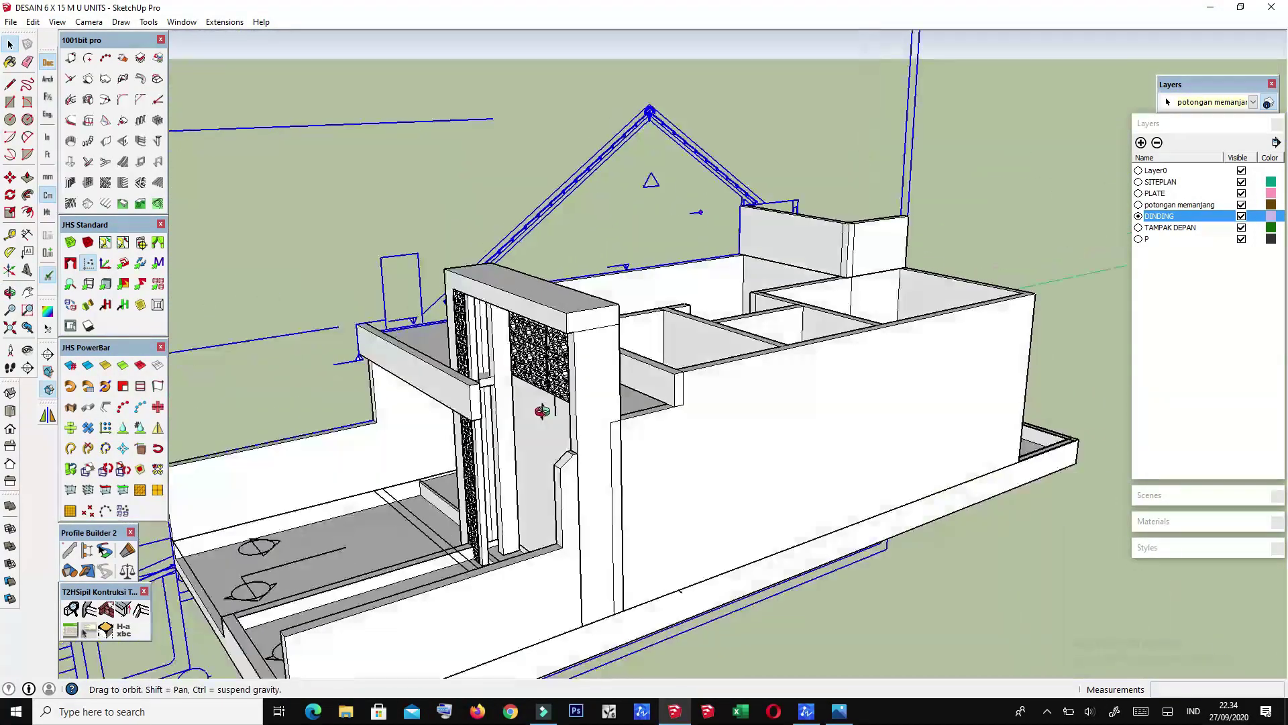
scroll(704, 386, "down", 2)
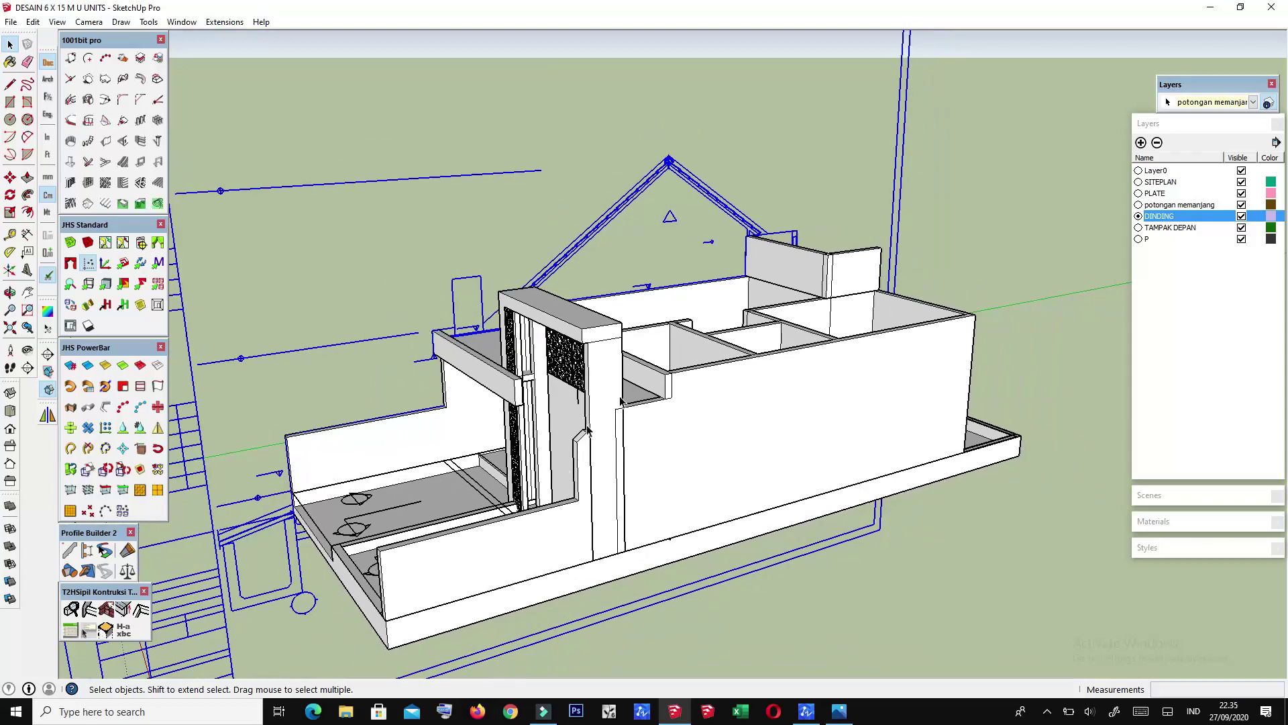
scroll(587, 431, "down", 3)
middle_click_drag(587, 430, 705, 262)
middle_click_drag(775, 215, 914, 525)
scroll(914, 525, "up", 2)
Step: Move the potongan memanjang section lines onto the house slab corner, then deselect them
key("m")
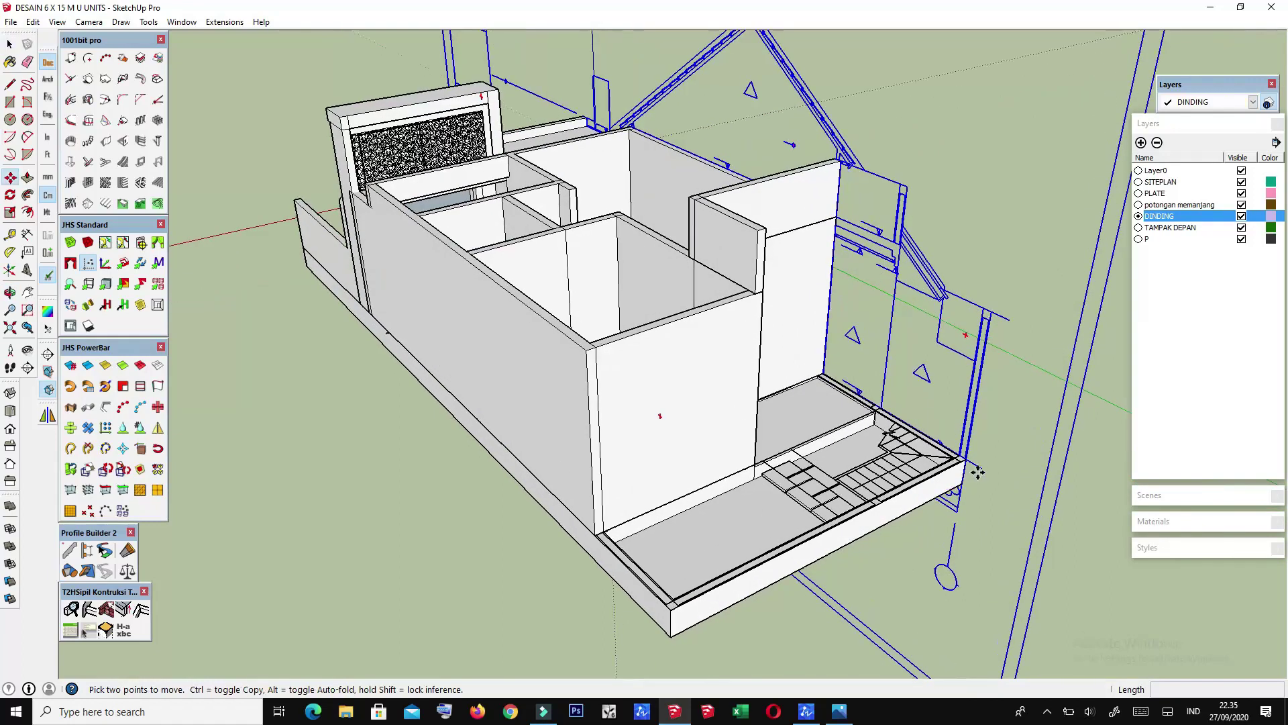
middle_click_drag(971, 470, 981, 468)
scroll(972, 450, "up", 3)
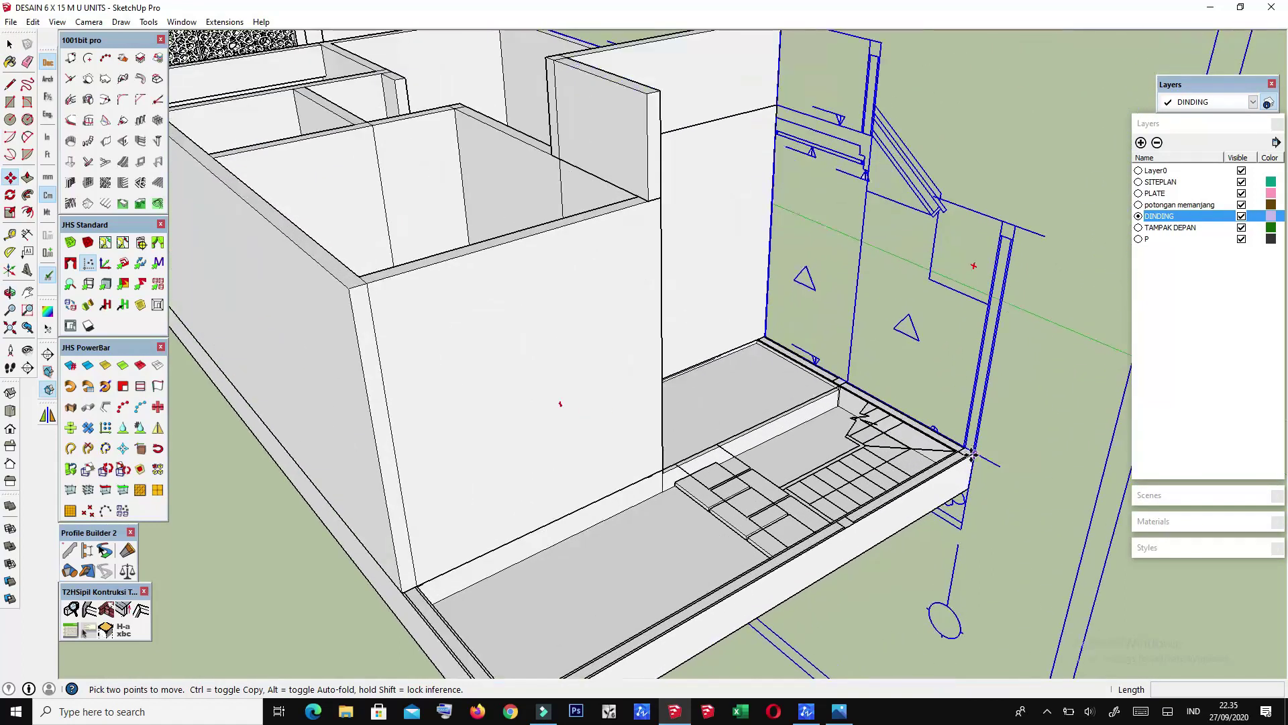
scroll(973, 452, "up", 3)
scroll(974, 453, "up", 1)
scroll(976, 453, "down", 3)
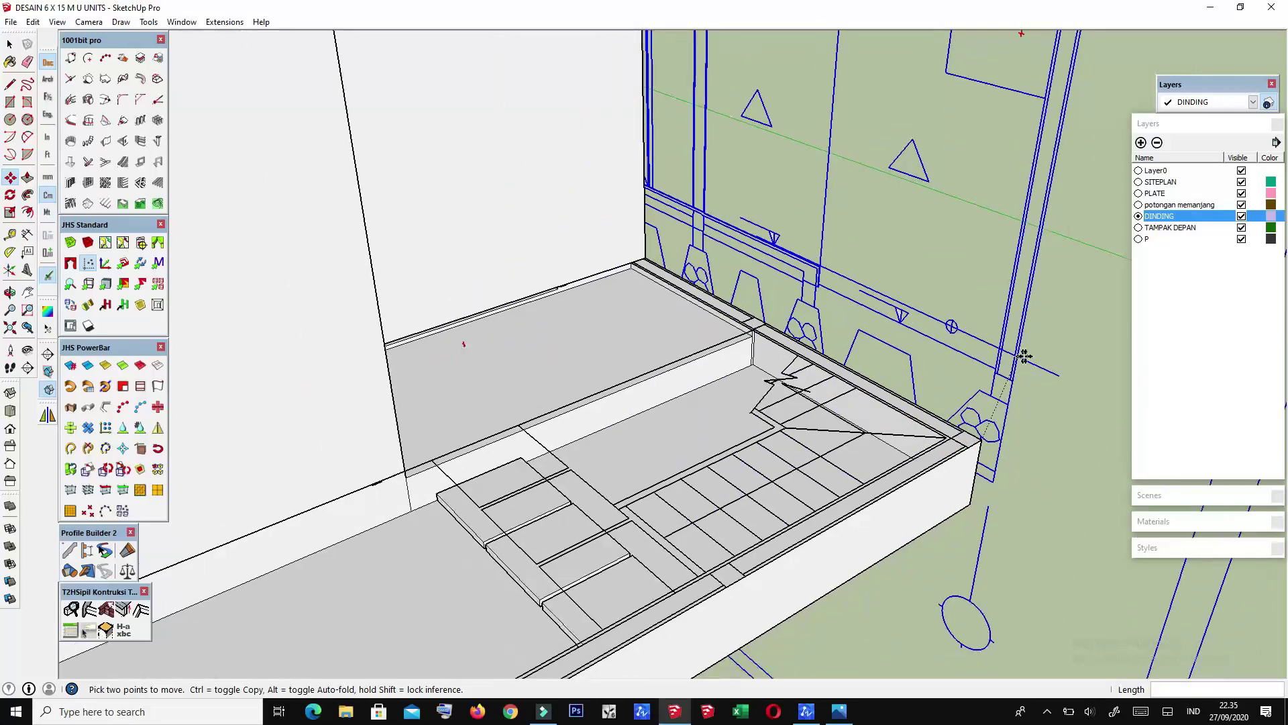
scroll(977, 453, "down", 3)
scroll(976, 453, "down", 3)
middle_click_drag(976, 453, 770, 528)
scroll(770, 528, "up", 4)
scroll(769, 528, "up", 3)
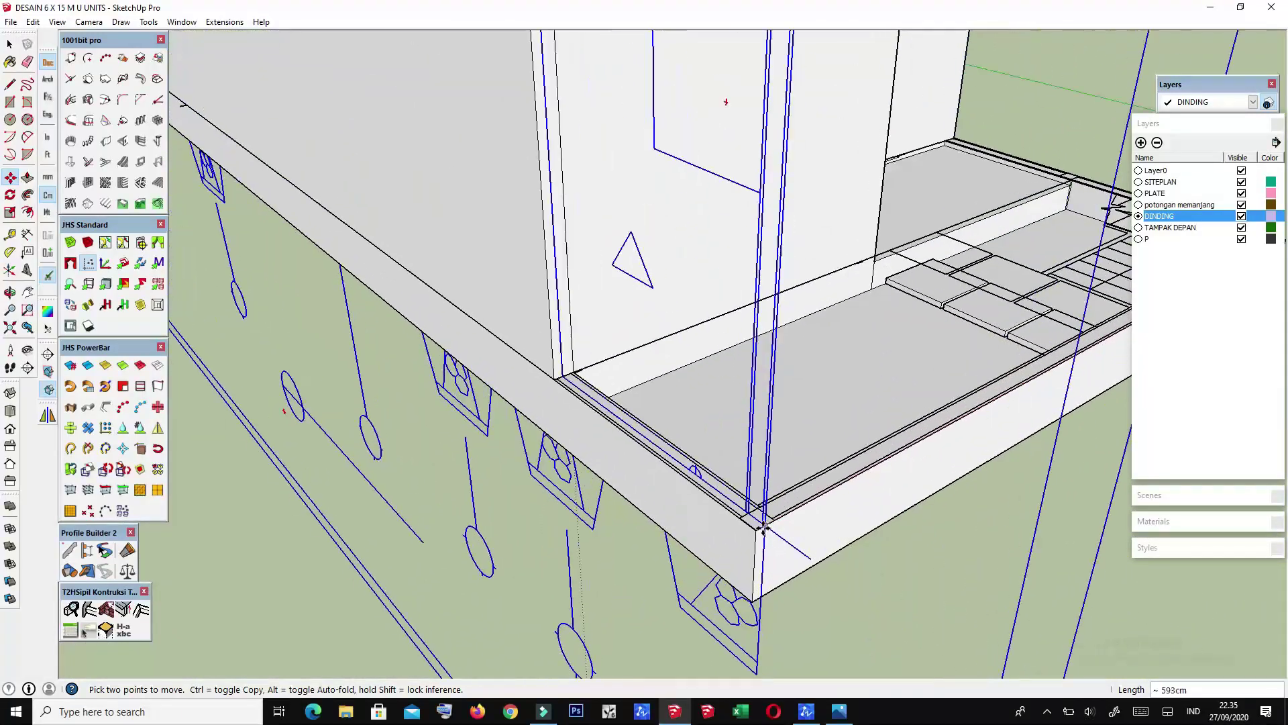
scroll(759, 531, "up", 1)
scroll(738, 561, "down", 3)
mouse_move(702, 282)
middle_mouse_down()
mouse_move(699, 470)
mouse_move(596, 492)
mouse_move(834, 437)
mouse_move(707, 425)
mouse_move(777, 423)
middle_mouse_up()
scroll(699, 470, "up", 1)
left_click(933, 189)
middle_click_drag(929, 181, 560, 302)
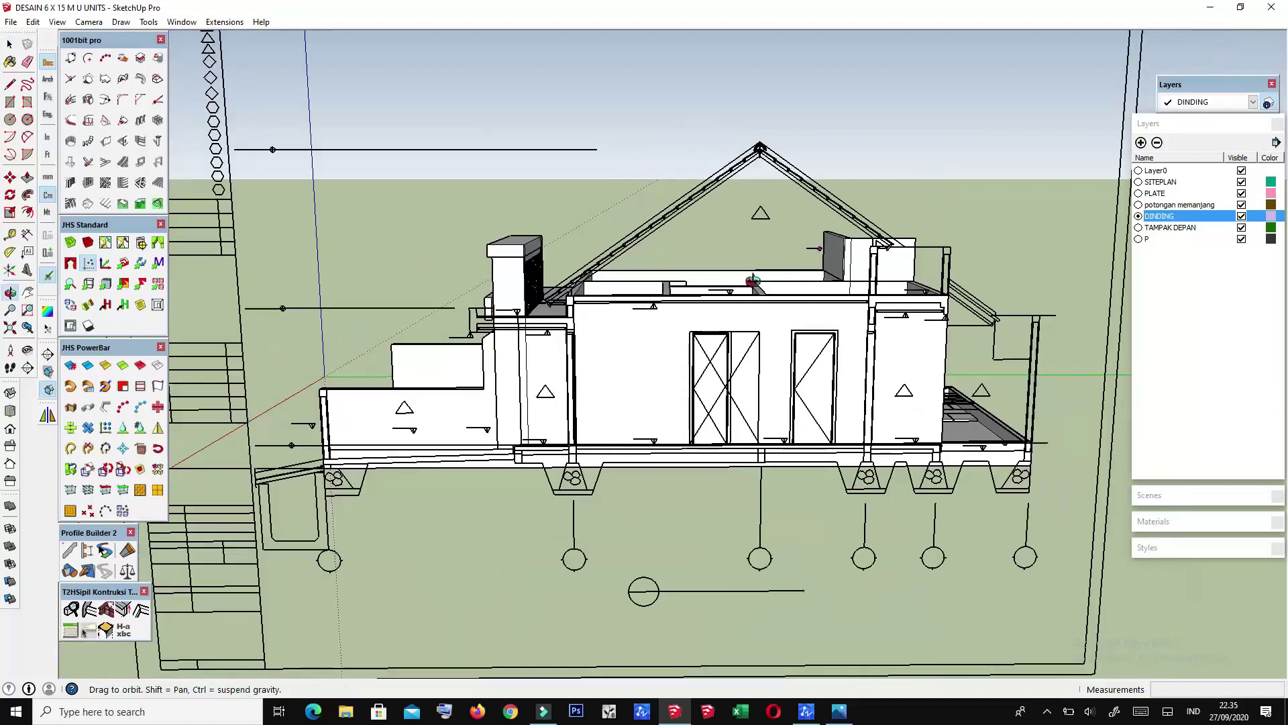
scroll(561, 302, "up", 2)
scroll(560, 302, "up", 2)
scroll(560, 301, "up", 1)
scroll(560, 302, "up", 1)
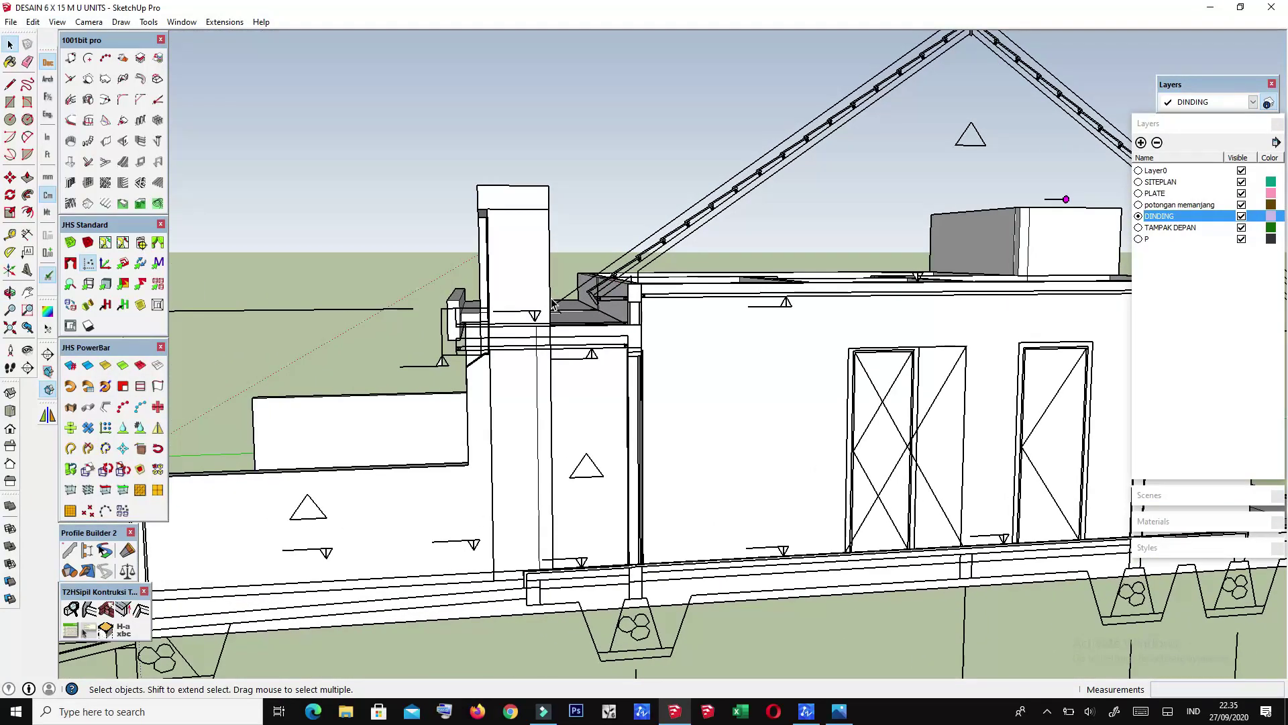
middle_click_drag(589, 268, 575, 268)
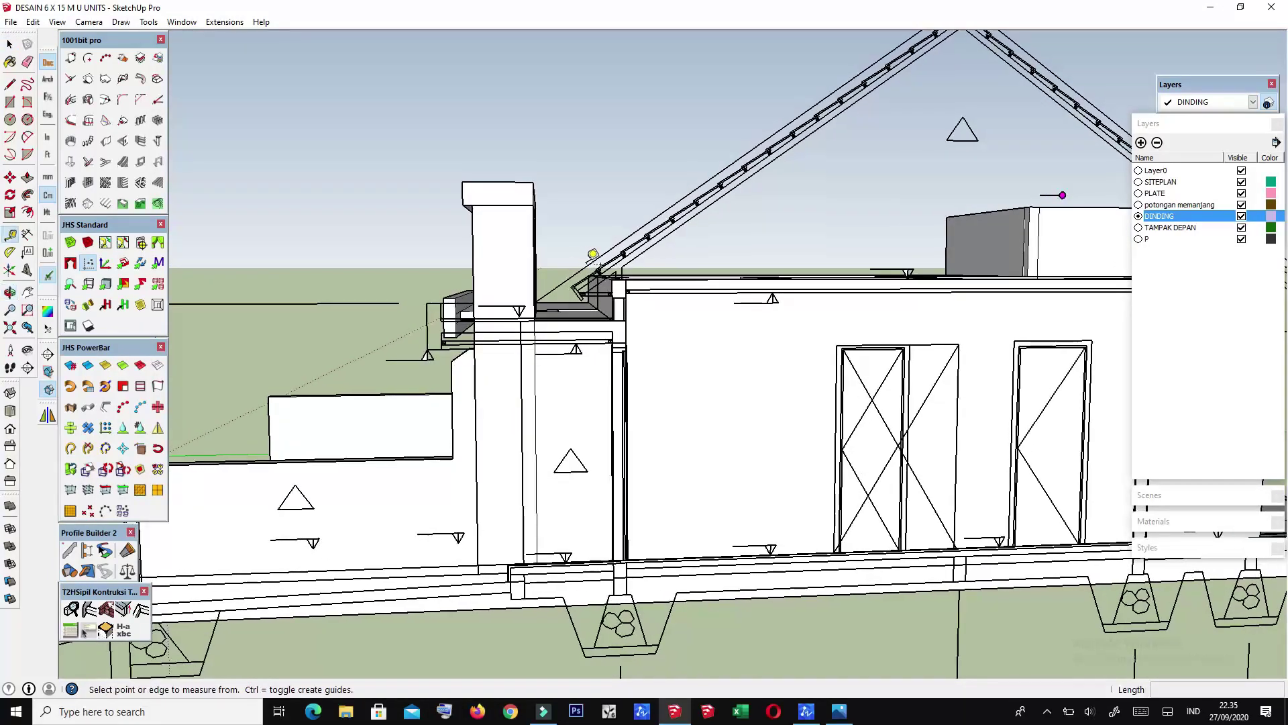
scroll(596, 254, "up", 2)
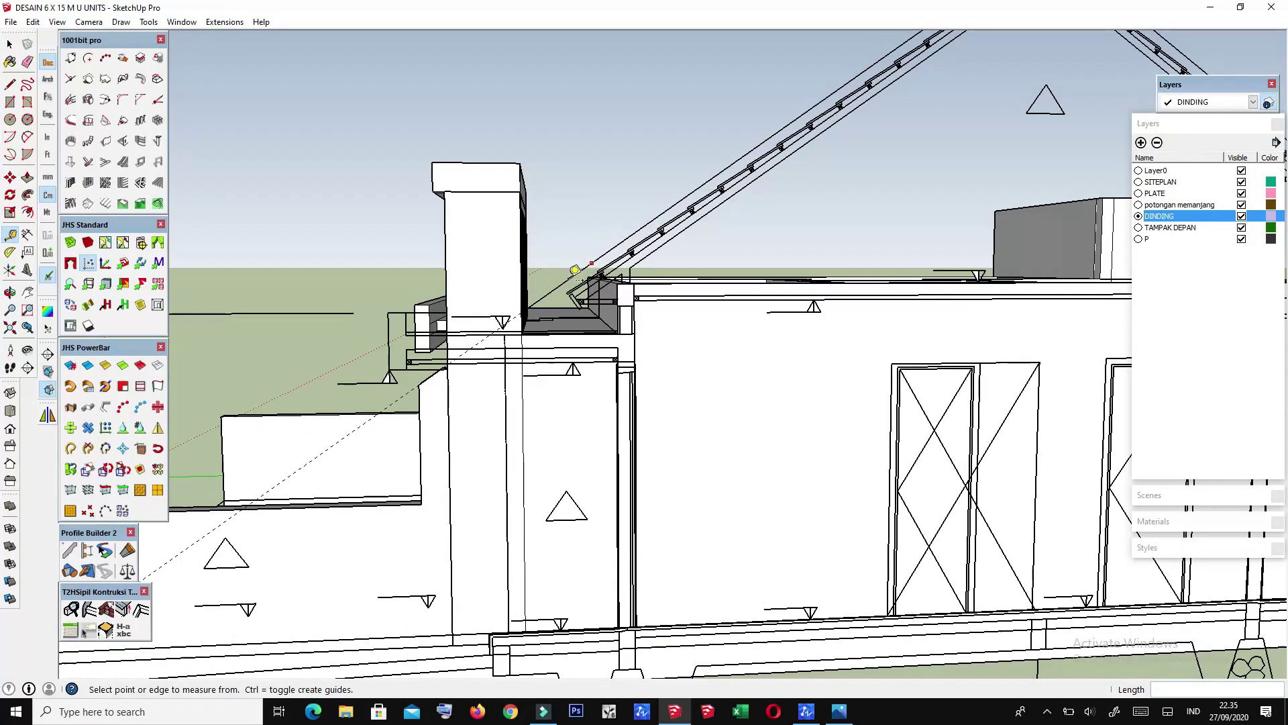
scroll(575, 270, "down", 3)
scroll(898, 238, "down", 2)
scroll(898, 238, "down", 2)
middle_click_drag(902, 236, 898, 214)
scroll(881, 210, "up", 2)
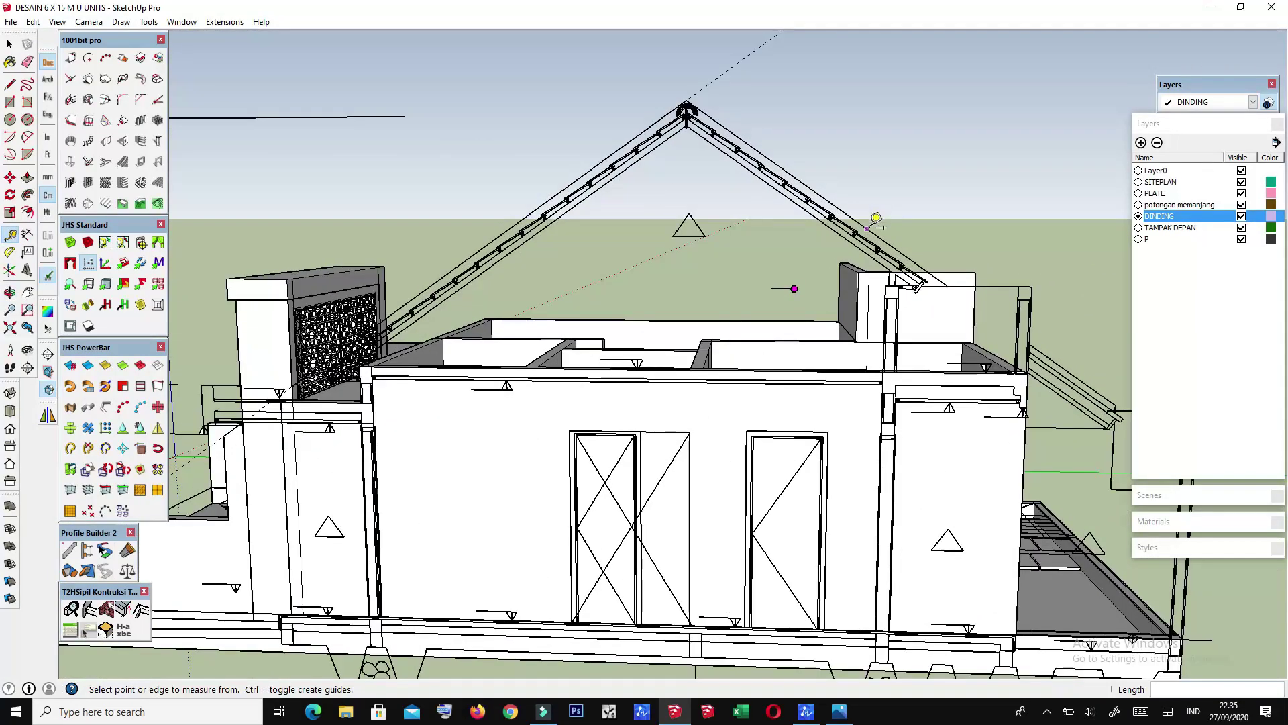
scroll(952, 368, "down", 2)
scroll(766, 377, "down", 2)
mouse_move(767, 376)
middle_mouse_down()
mouse_move(930, 416)
mouse_move(903, 400)
mouse_move(952, 461)
mouse_move(1048, 478)
middle_mouse_up()
scroll(926, 414, "up", 2)
scroll(952, 462, "up", 2)
scroll(1058, 477, "up", 2)
scroll(1047, 477, "up", 1)
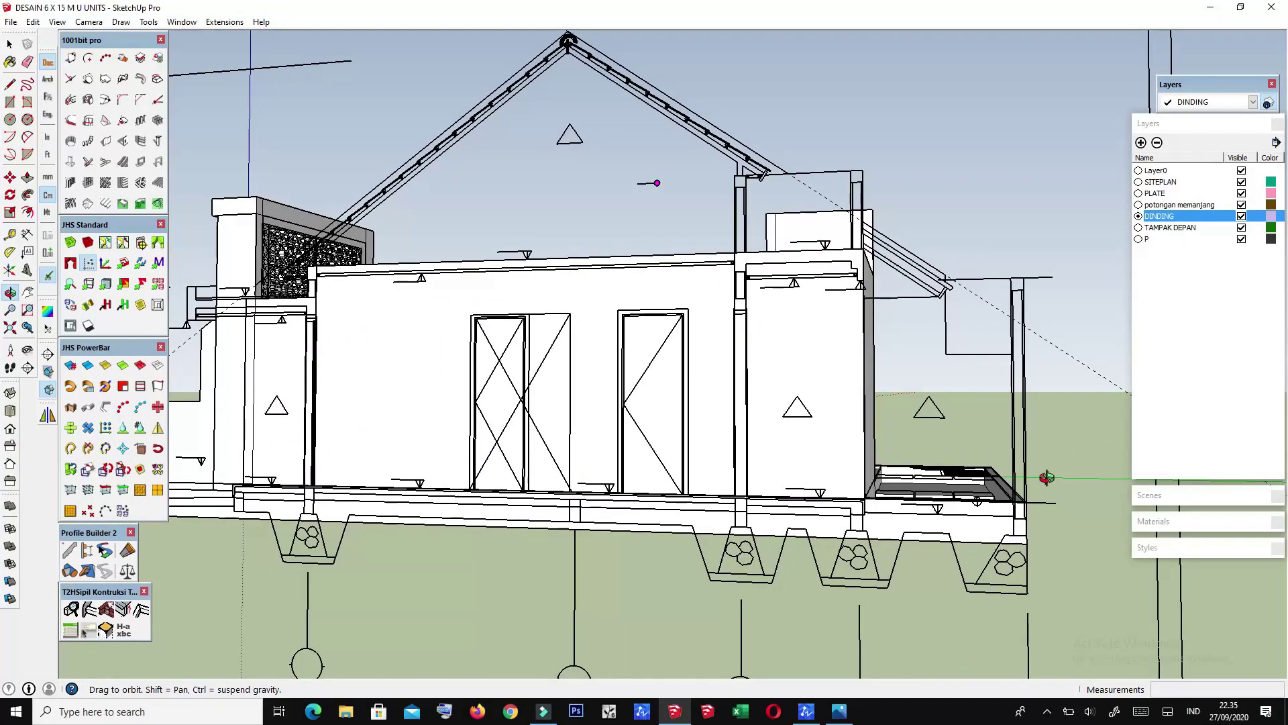
scroll(963, 347, "up", 1)
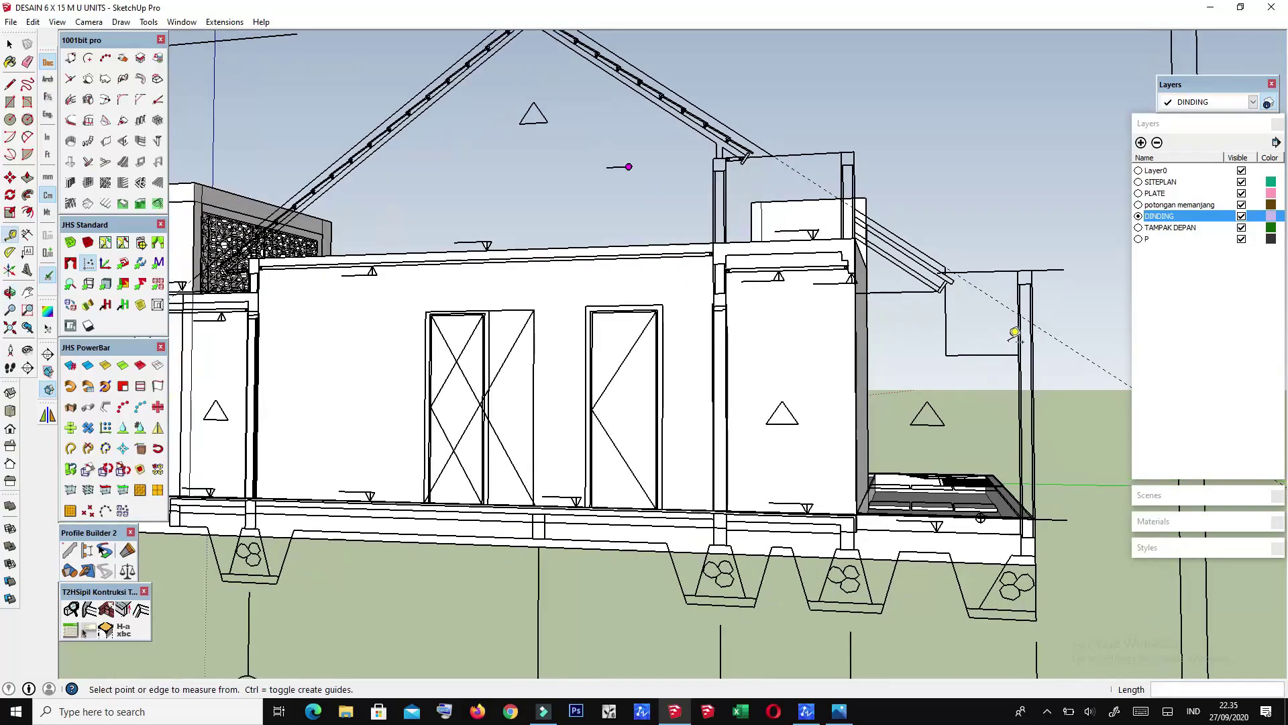
mouse_move(1048, 401)
middle_mouse_down()
mouse_move(984, 528)
mouse_move(1030, 484)
mouse_move(863, 451)
mouse_move(942, 451)
mouse_move(957, 435)
middle_mouse_up()
scroll(1007, 439, "up", 1)
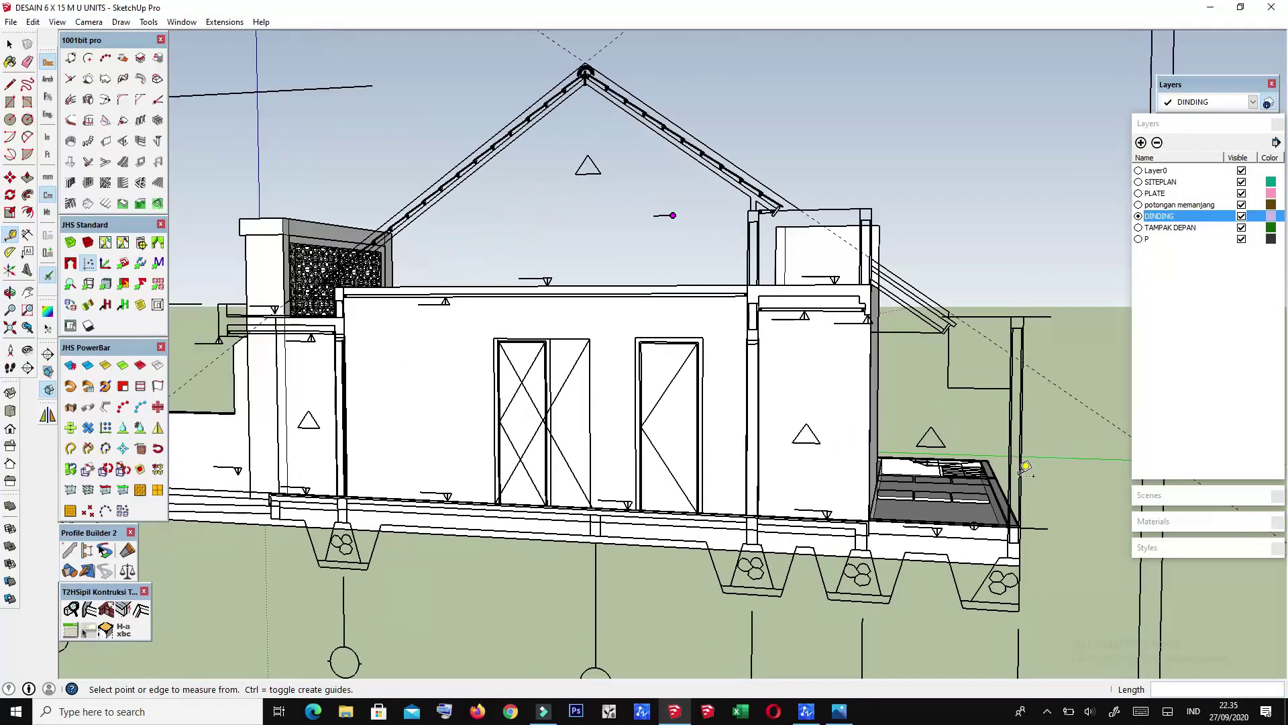
scroll(1030, 505, "up", 3)
middle_click_drag(986, 523, 997, 523)
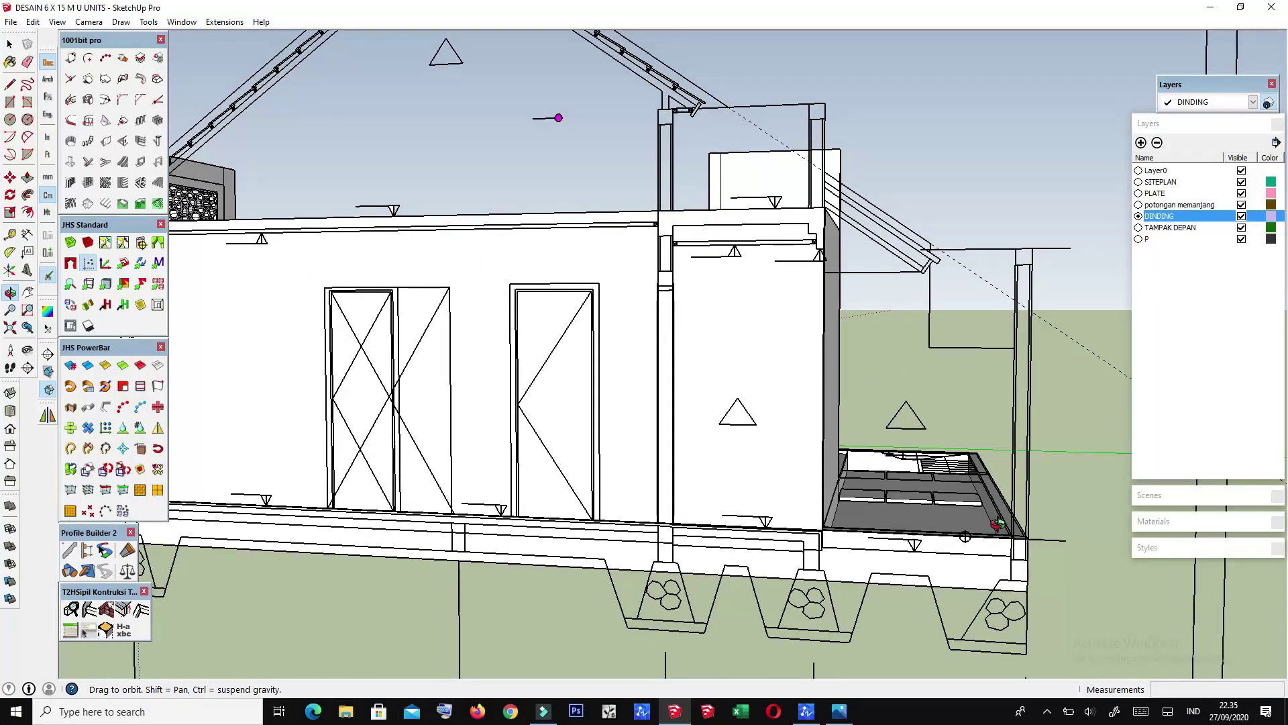
scroll(849, 221, "up", 2)
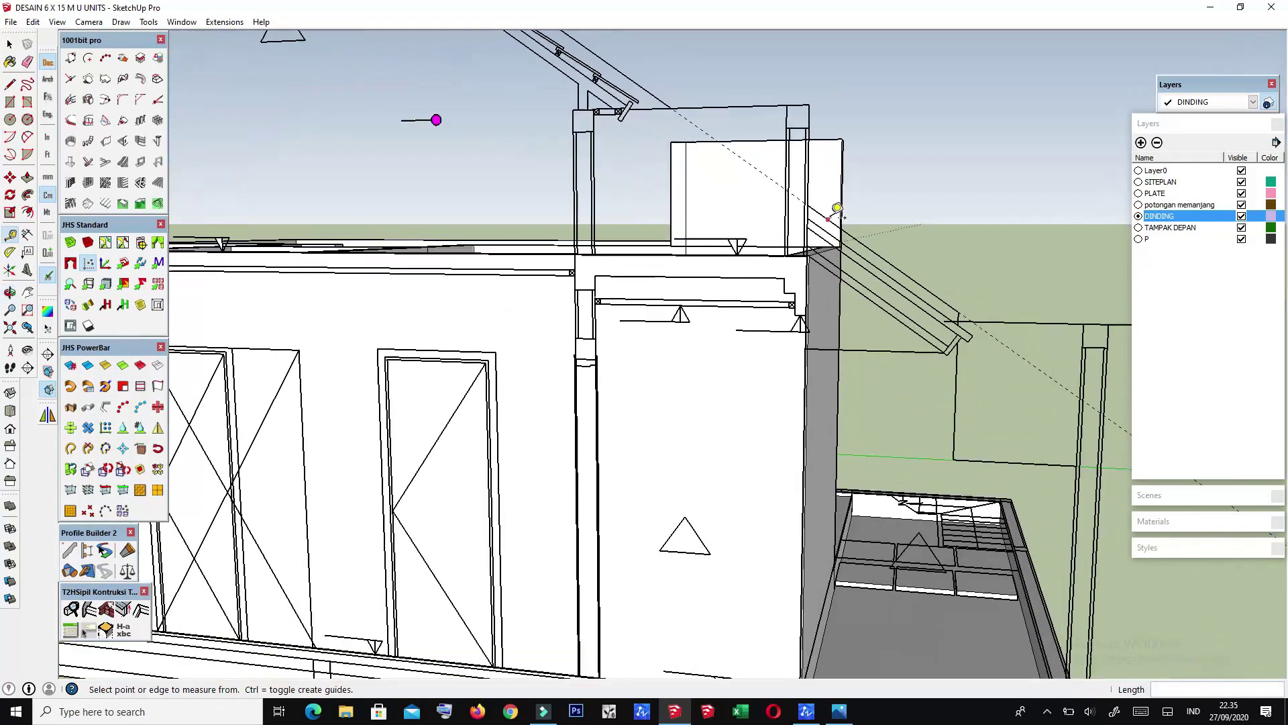
scroll(838, 208, "up", 1)
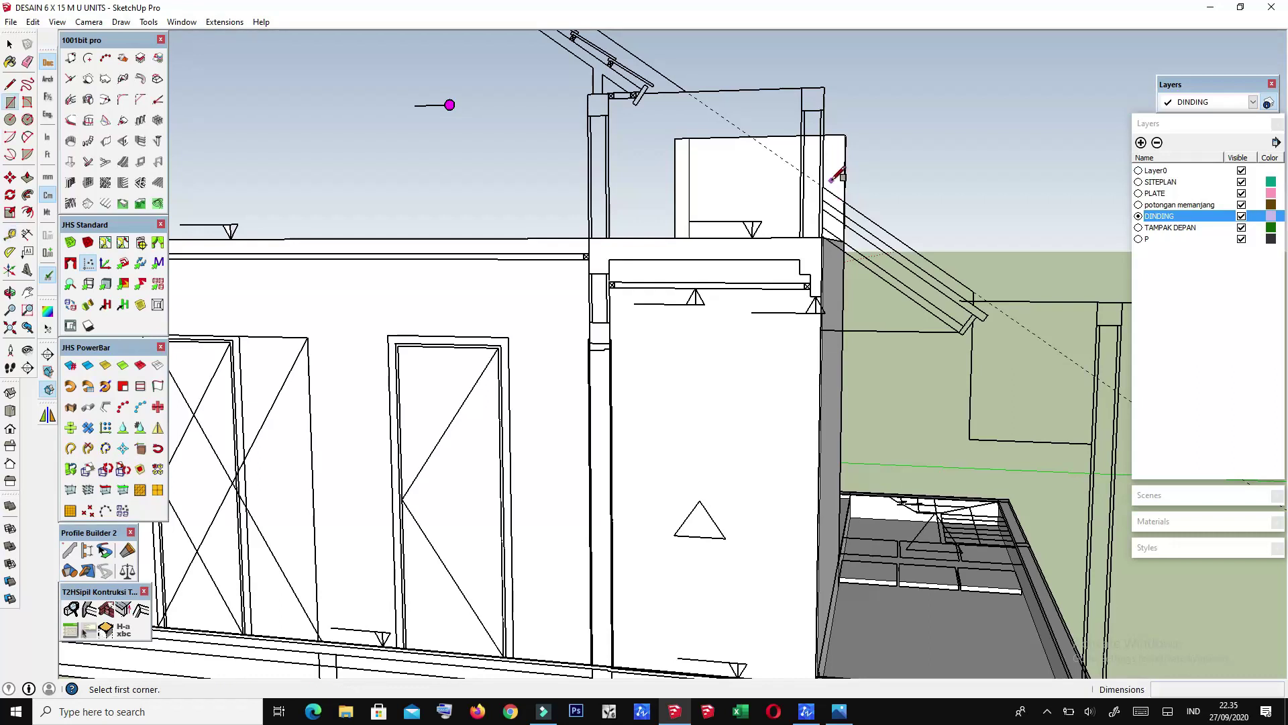
Step: Finish the rectangular wall face over the right bay
scroll(830, 187, "down", 2)
scroll(1030, 506, "up", 1)
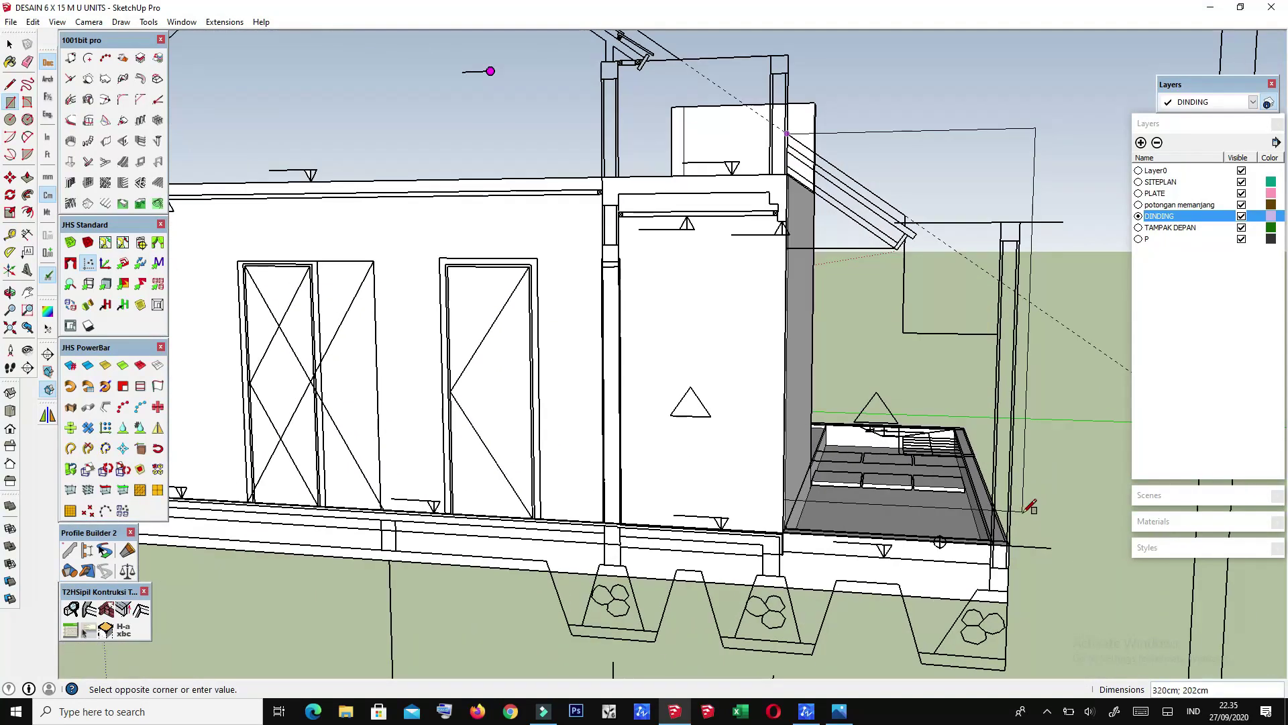
left_click(1016, 540)
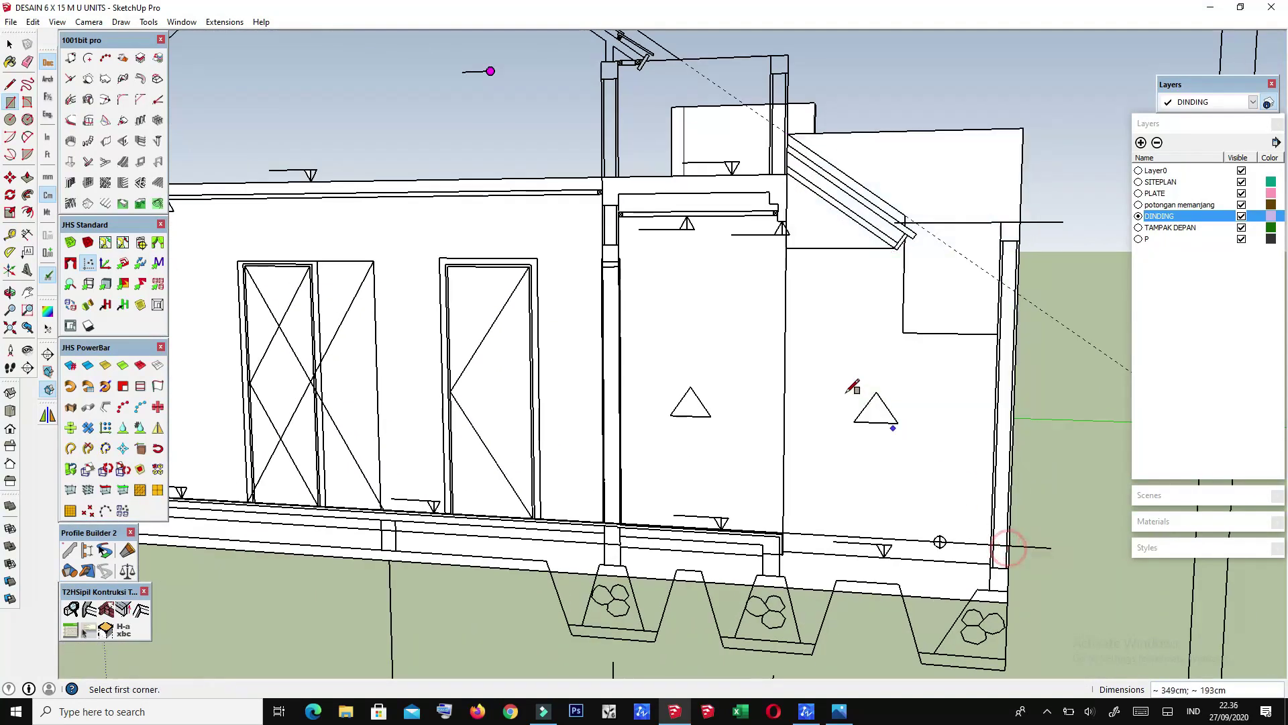
middle_click_drag(855, 383, 862, 356)
Step: Split the right bay wall along the roof slope and delete the part above it
left_click(913, 210)
scroll(914, 210, "up", 1)
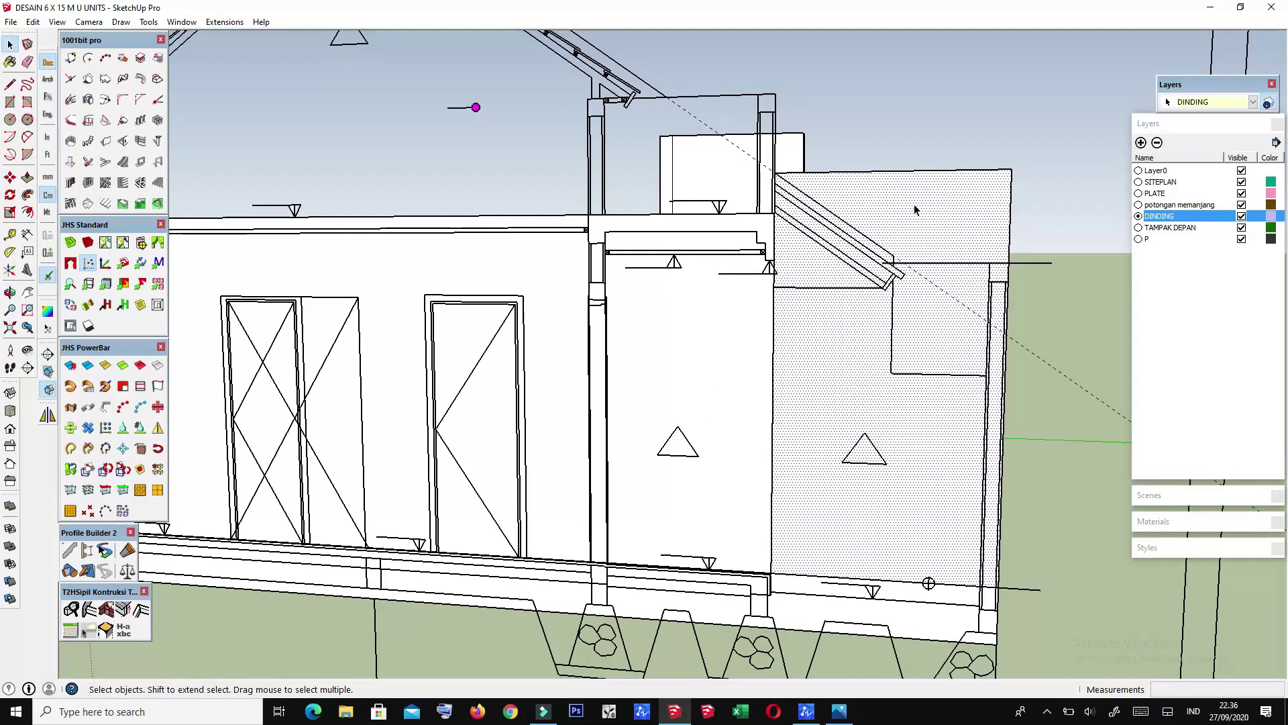
scroll(794, 178, "up", 1)
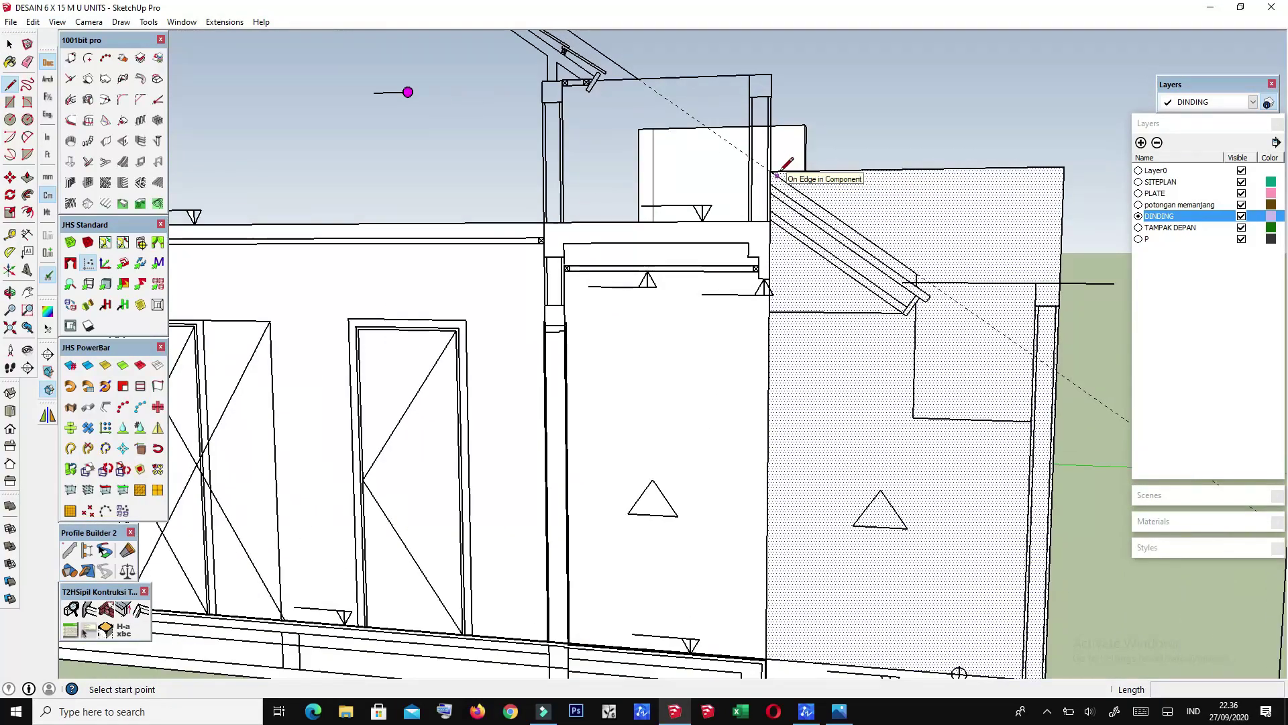
left_click(1057, 370)
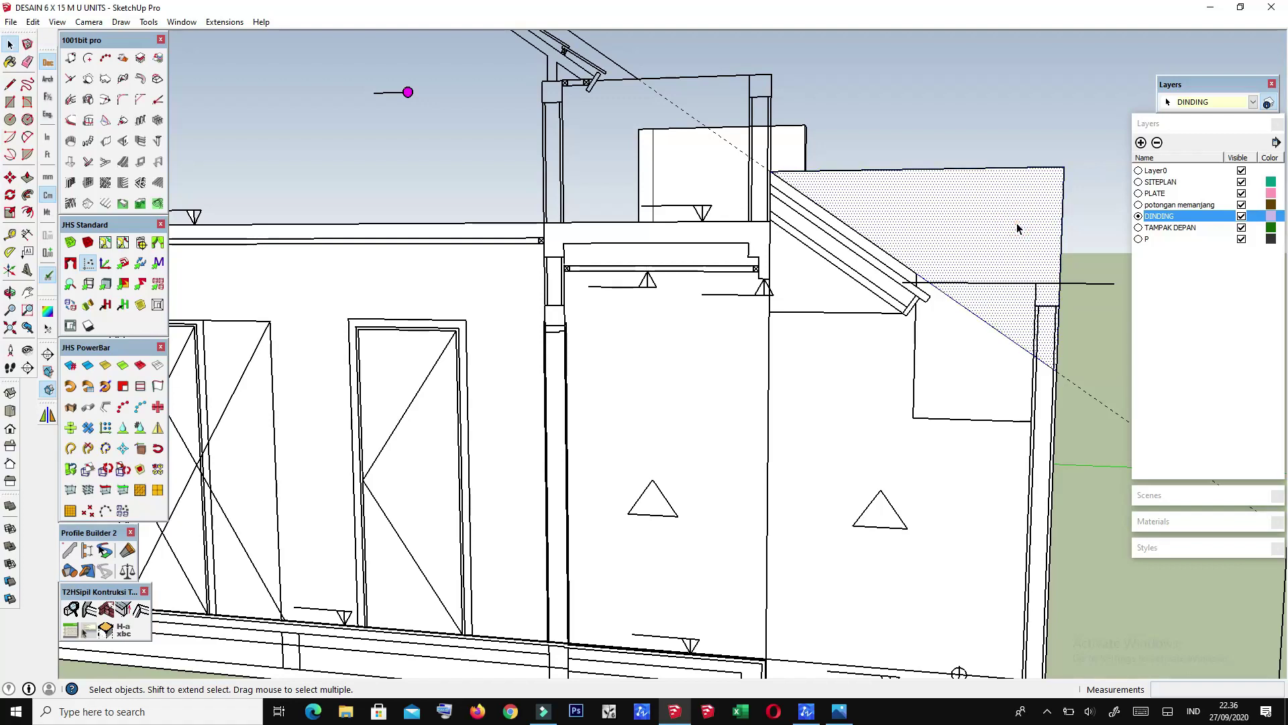
key("Delete")
middle_click_drag(1017, 223, 1025, 227)
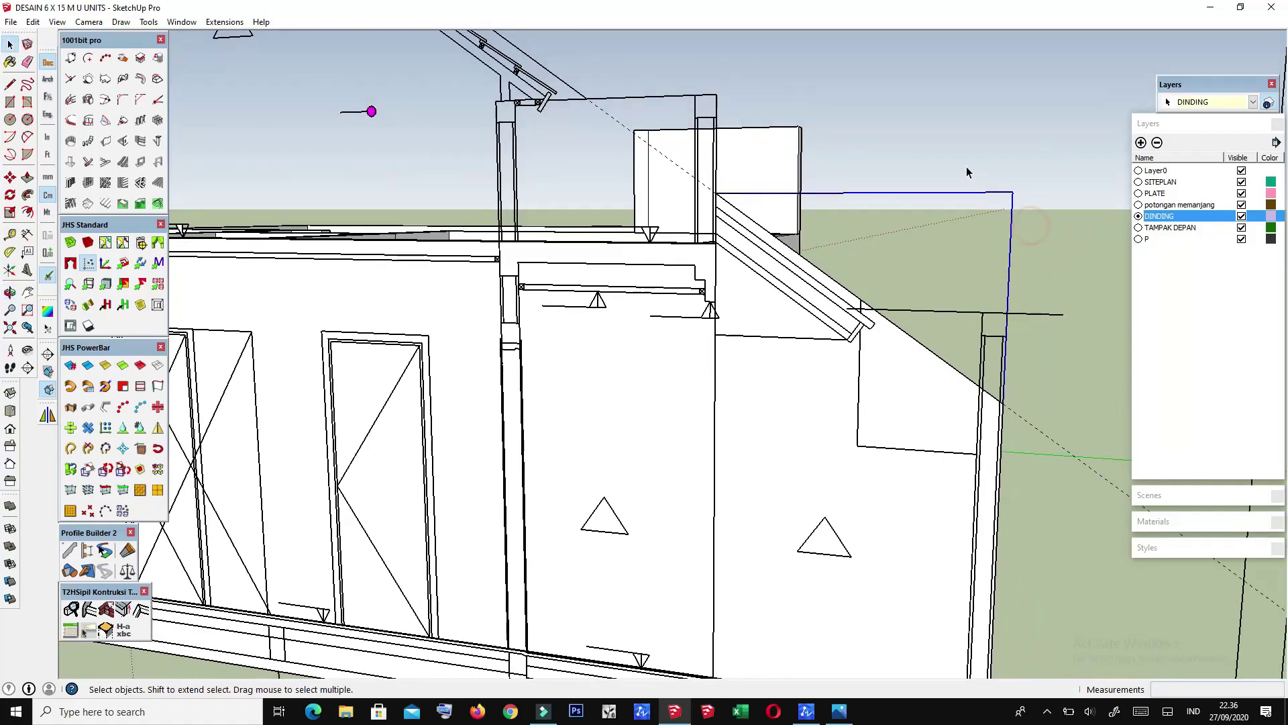
Step: Orbit and zoom to a squared-up front view centred on the left roof-wall junction
scroll(818, 287, "down", 5)
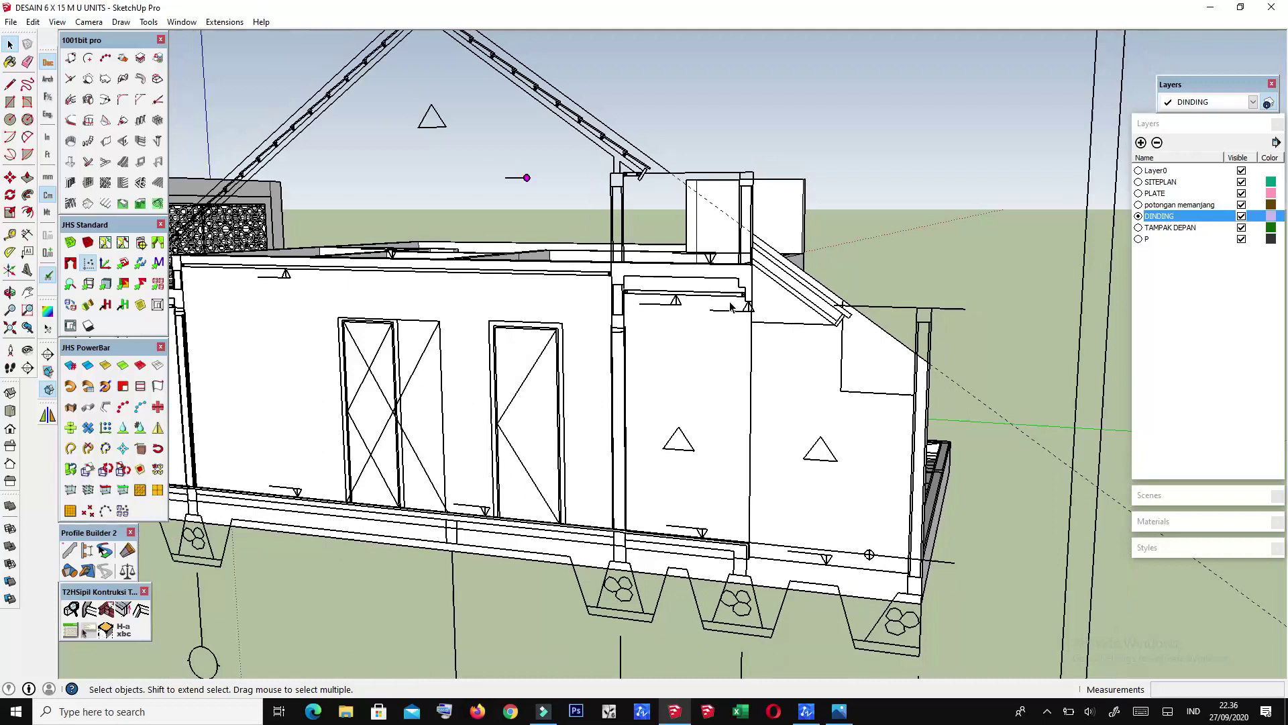
mouse_move(819, 288)
middle_mouse_down()
mouse_move(890, 307)
mouse_move(286, 311)
middle_mouse_up()
scroll(870, 292, "down", 2)
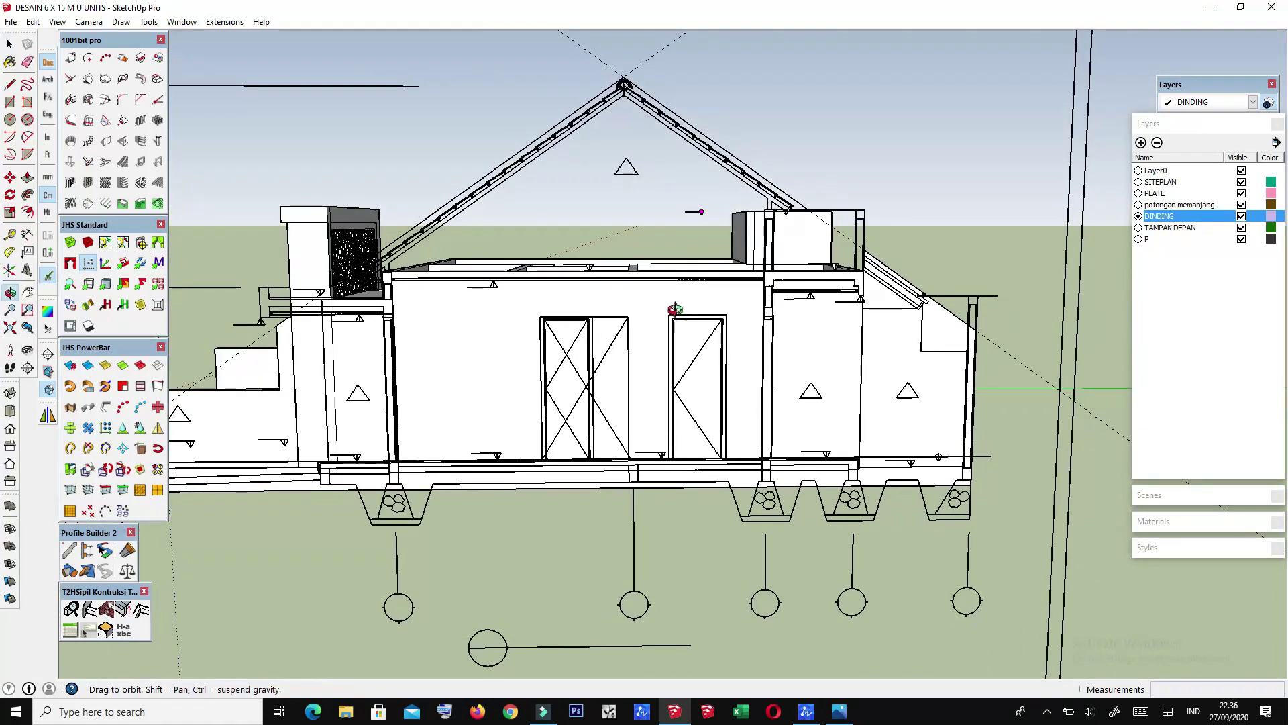
middle_click_drag(675, 309, 798, 323)
scroll(859, 299, "up", 1)
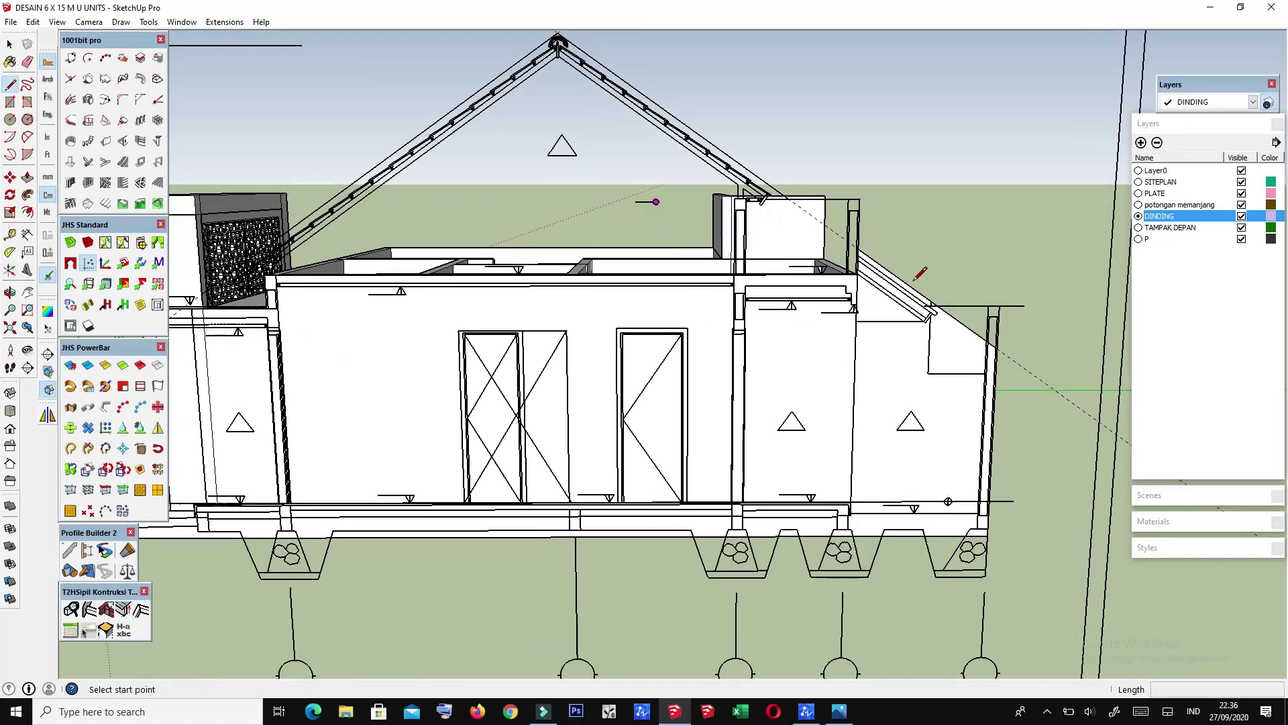
scroll(845, 275, "up", 2)
scroll(831, 250, "up", 1)
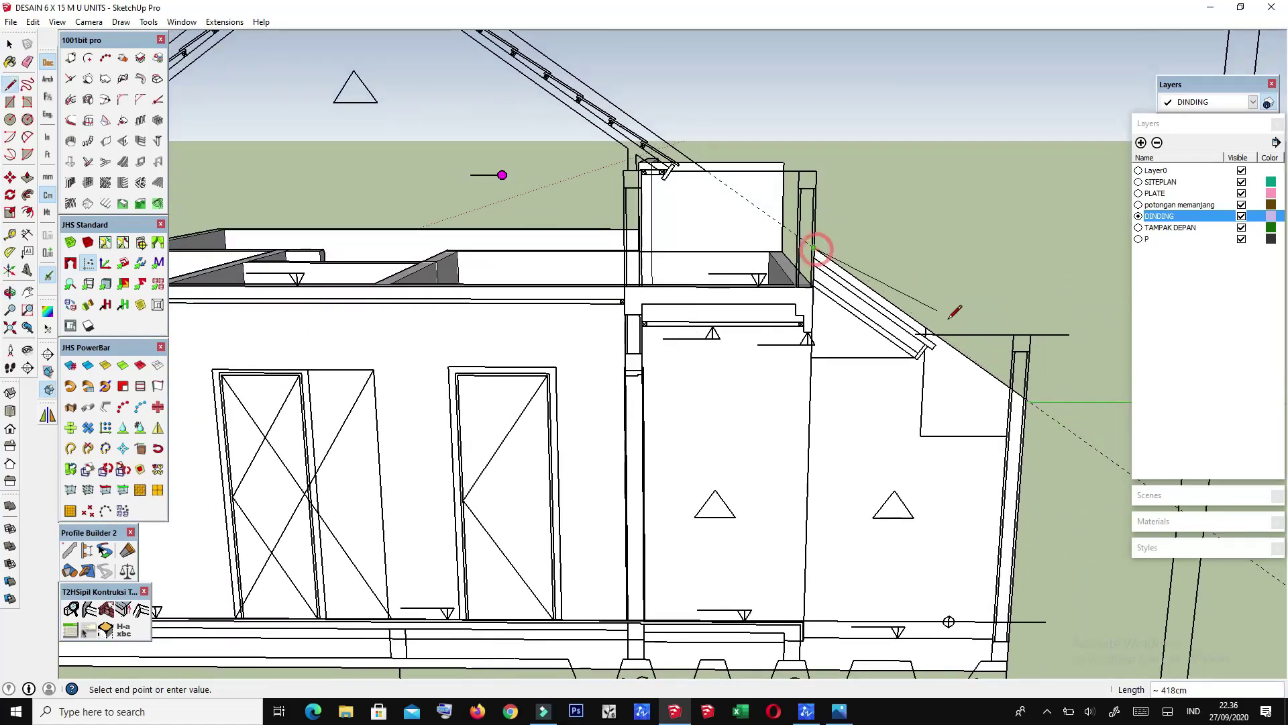
scroll(949, 319, "down", 3)
scroll(701, 147, "up", 1)
scroll(701, 148, "up", 1)
scroll(701, 146, "up", 1)
scroll(701, 145, "up", 2)
scroll(694, 149, "up", 1)
scroll(691, 144, "up", 2)
scroll(691, 134, "up", 1)
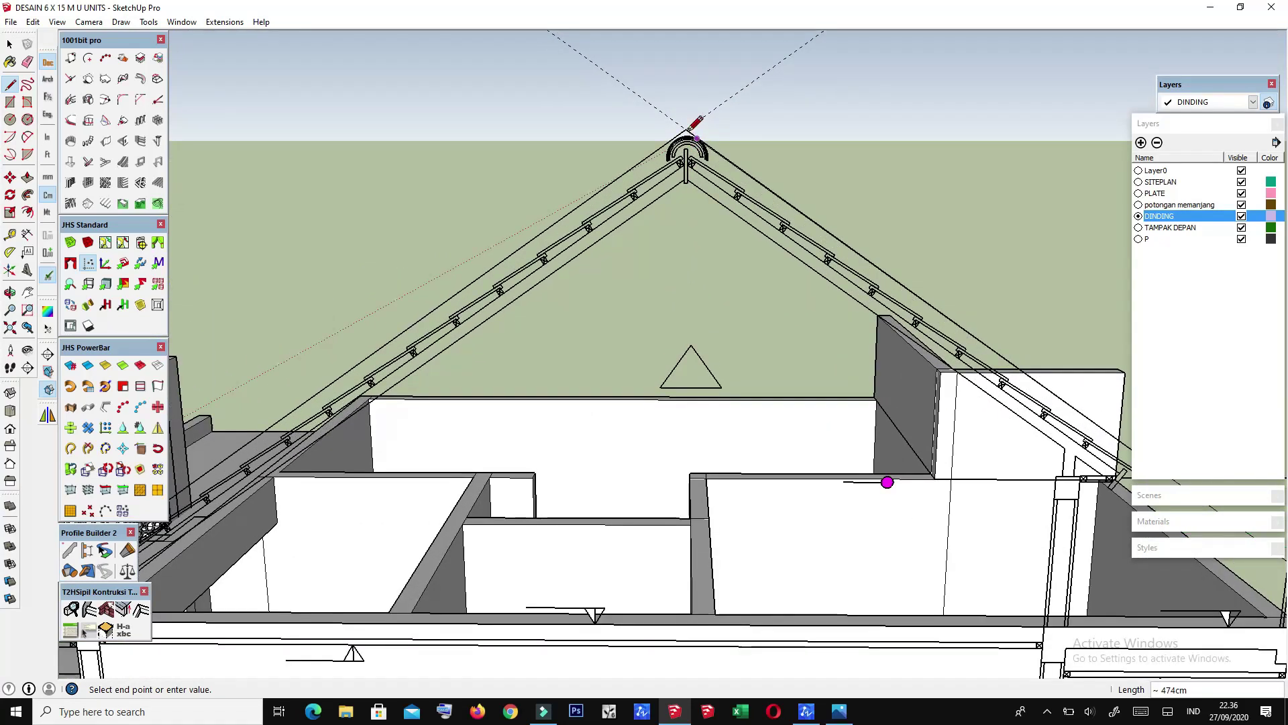
scroll(732, 129, "down", 2)
scroll(731, 129, "down", 2)
mouse_move(624, 268)
middle_mouse_down()
mouse_move(613, 405)
mouse_move(566, 435)
middle_mouse_up()
scroll(566, 435, "up", 2)
scroll(524, 423, "up", 2)
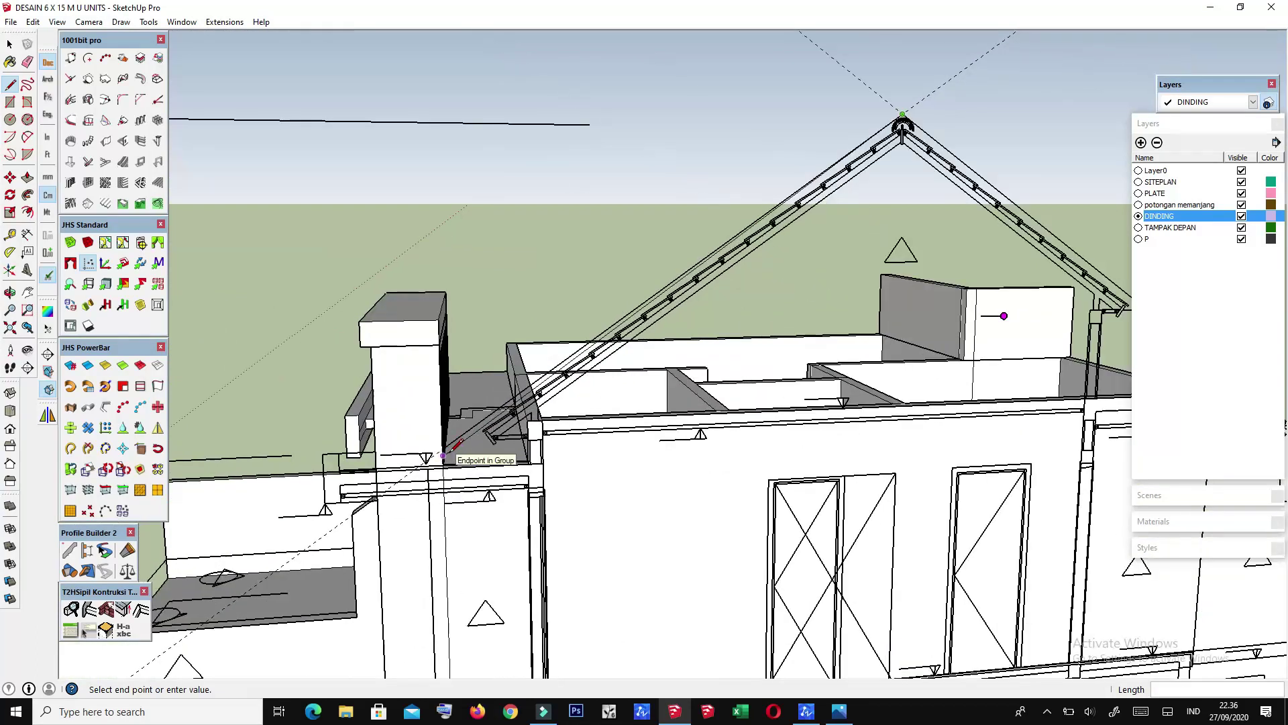
scroll(469, 413, "up", 2)
mouse_move(456, 409)
middle_mouse_down()
mouse_move(441, 406)
mouse_move(445, 385)
mouse_move(421, 409)
middle_mouse_up()
Step: Trace lines from the roof-wall junction up the roof slopes to the apex
left_click(446, 385)
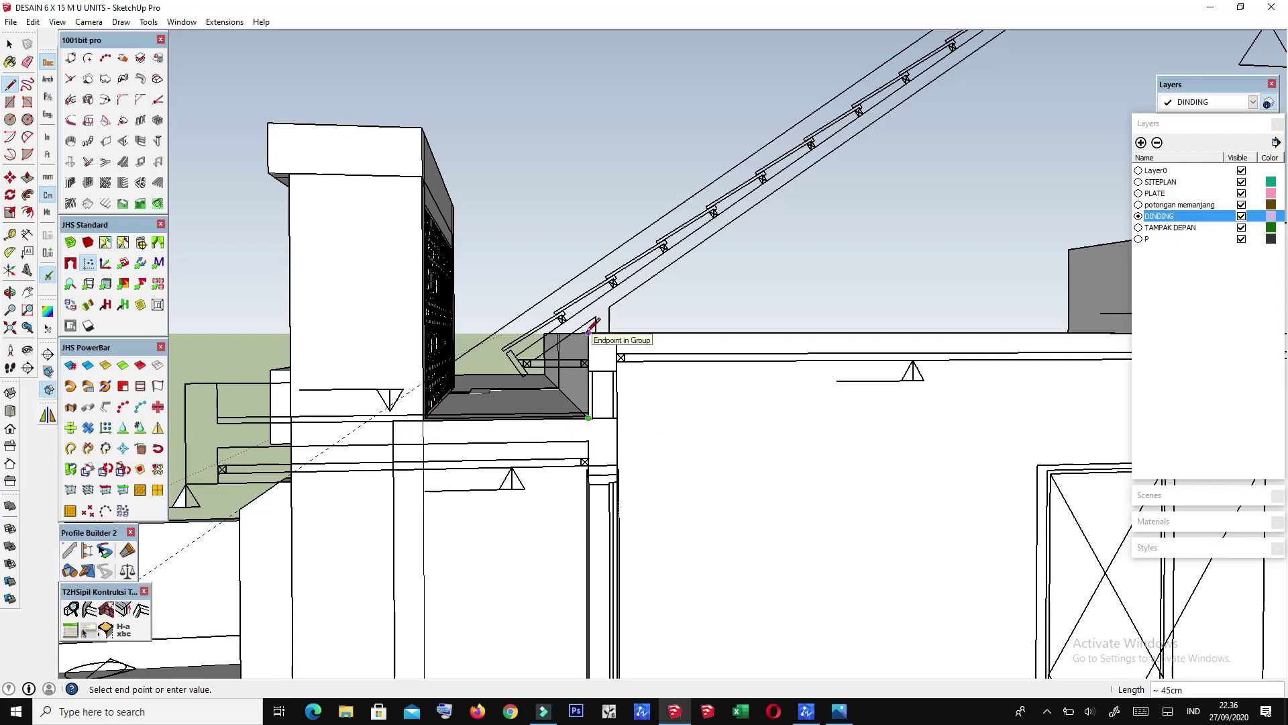
scroll(585, 332, "down", 5)
scroll(604, 335, "down", 3)
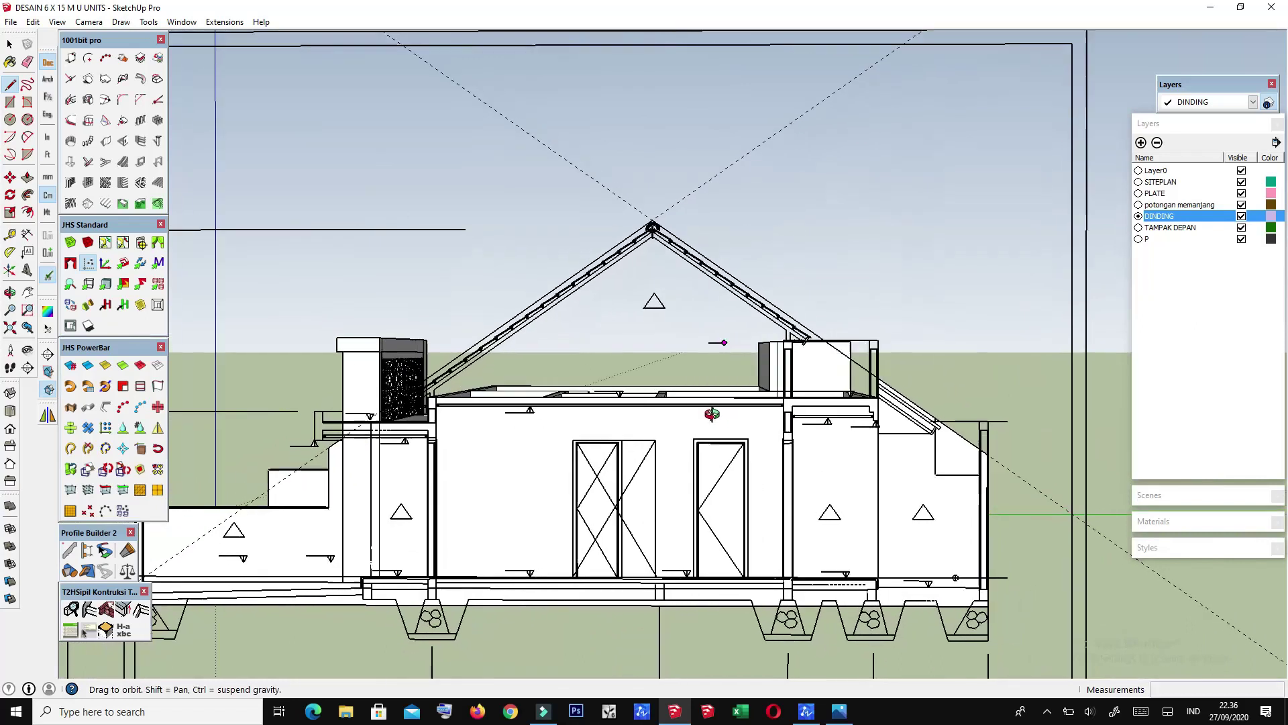
middle_click_drag(671, 349, 855, 388)
scroll(857, 386, "up", 2)
scroll(855, 384, "up", 2)
scroll(853, 384, "up", 2)
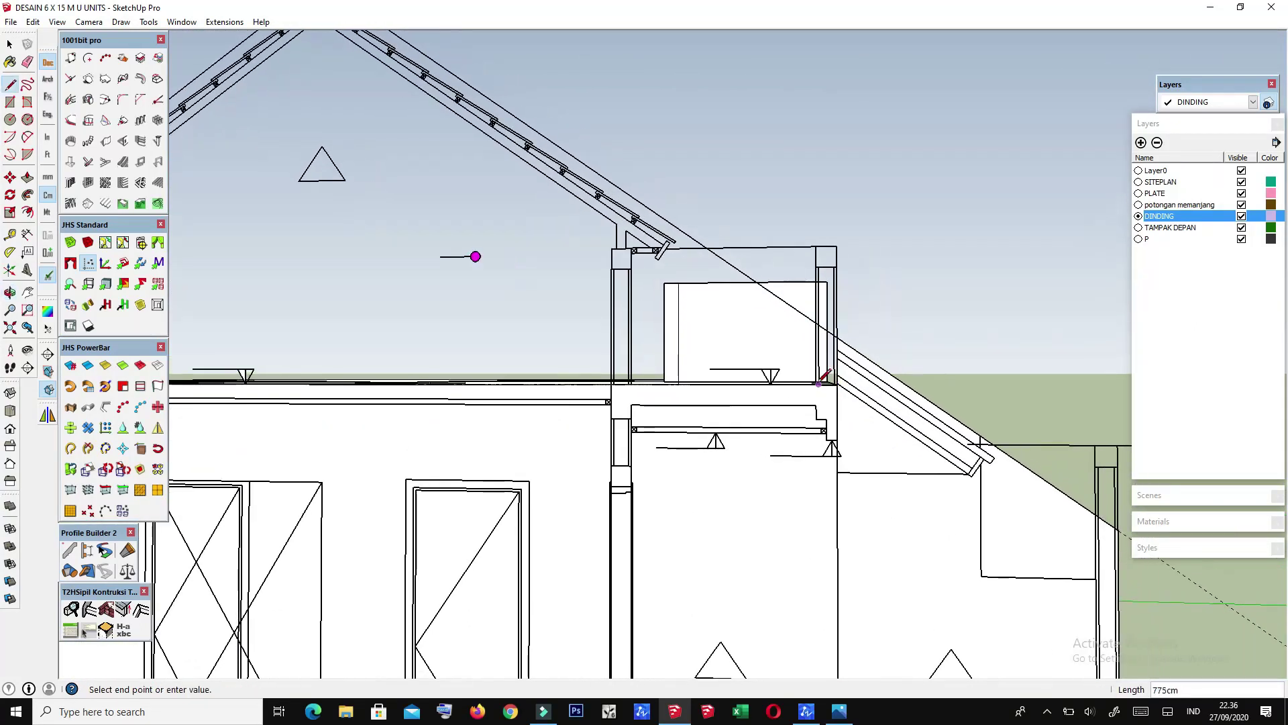
scroll(851, 381, "up", 2)
scroll(850, 381, "down", 3)
Step: Make the triangular gable wall face into a group
scroll(889, 517, "down", 2)
key("space")
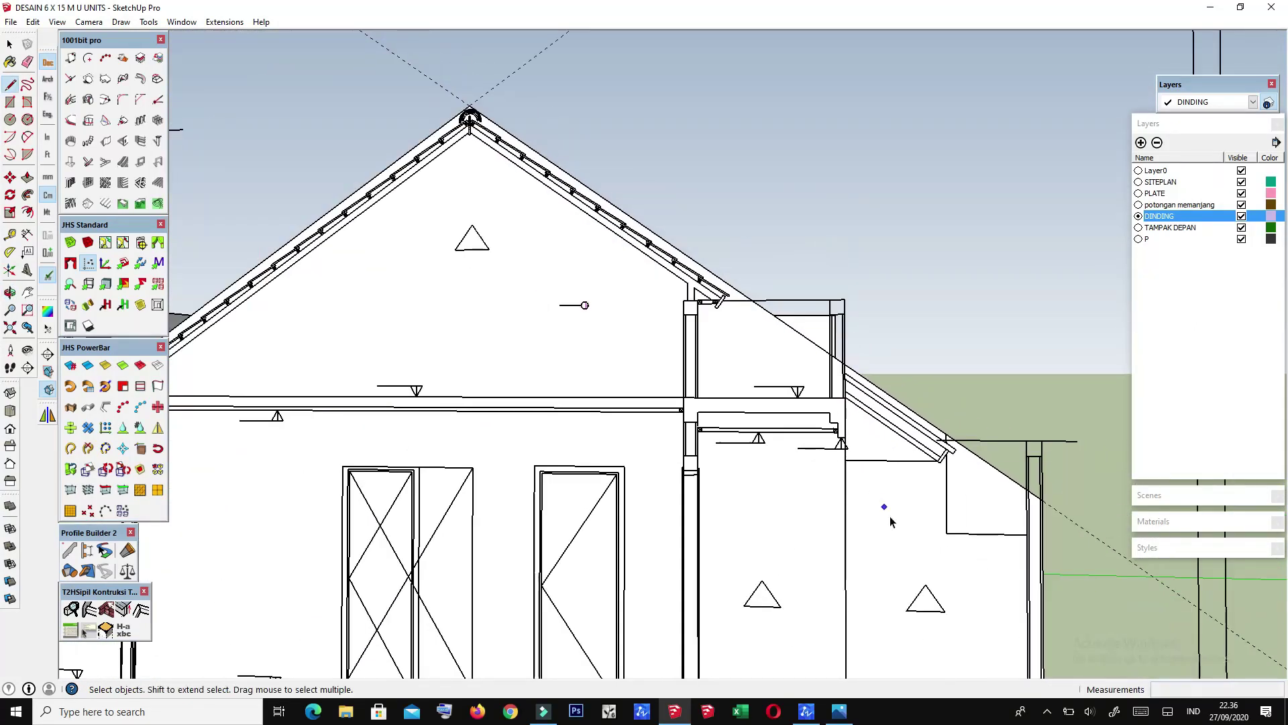
left_click(891, 517)
right_click(891, 517)
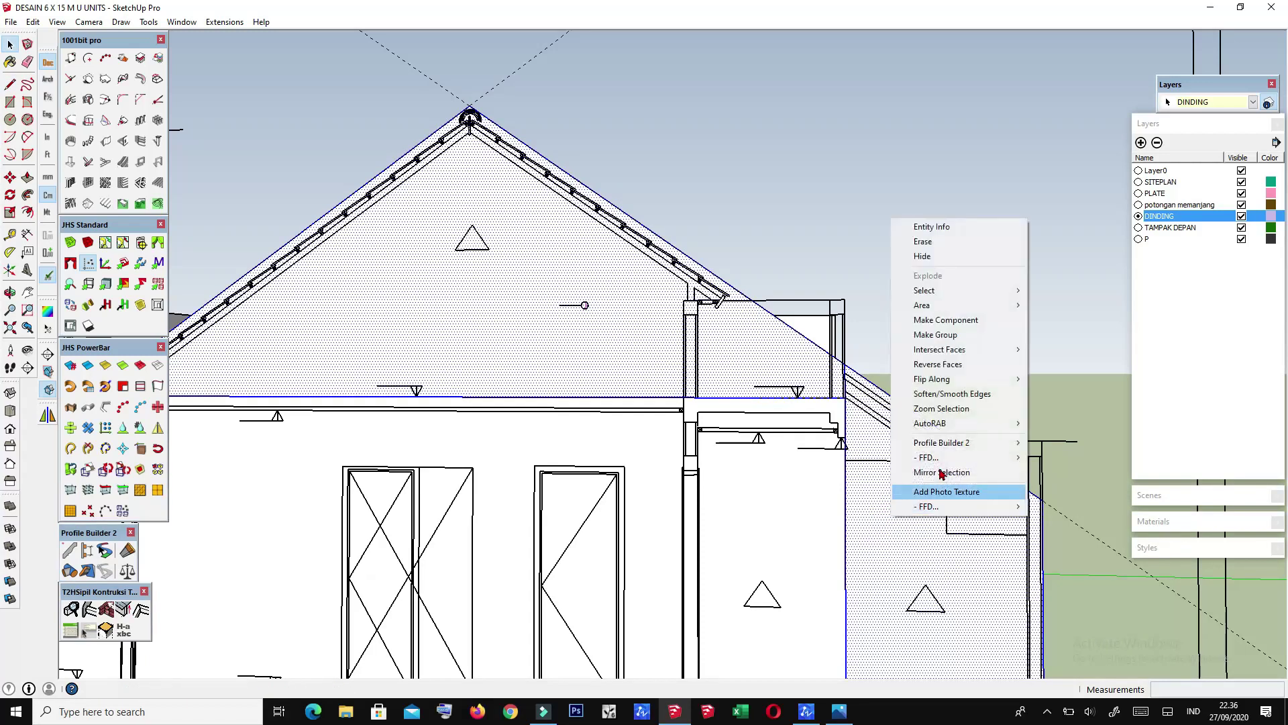
left_click(953, 341)
scroll(848, 474, "down", 1)
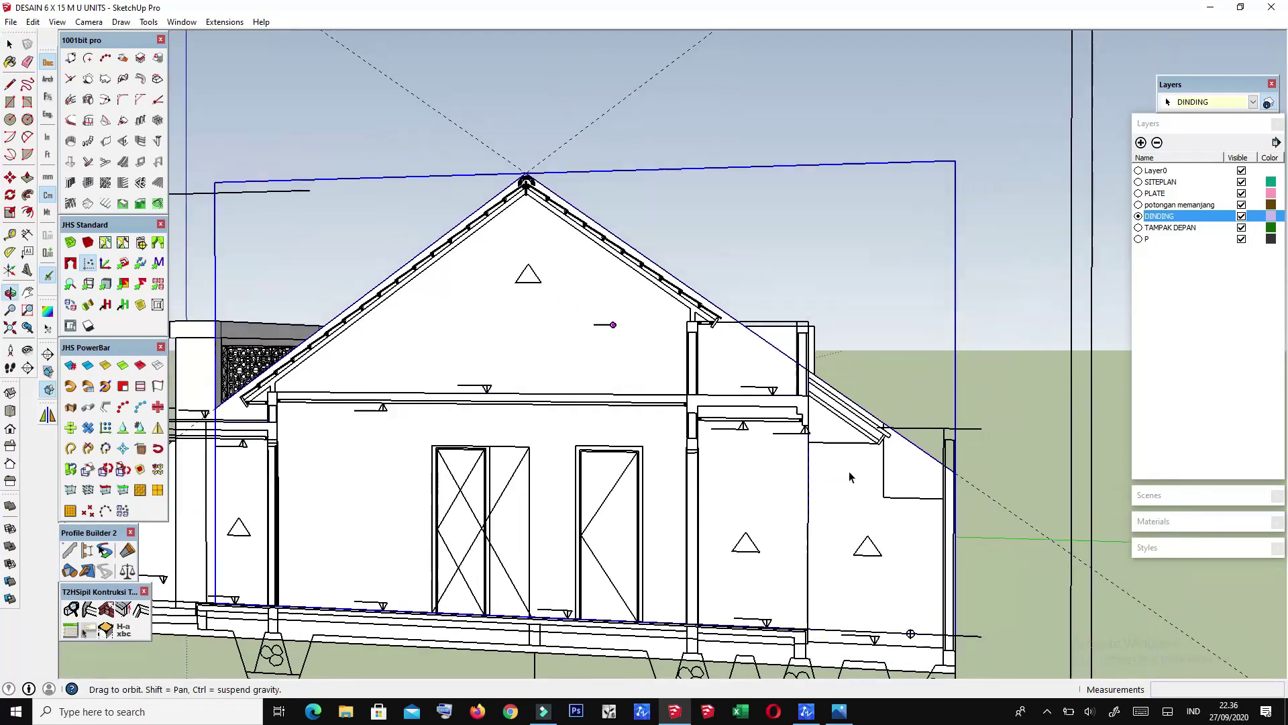
scroll(848, 483, "up", 2)
Step: Push the grouped gable face out to about 15 cm thick, then return to Select
key("e")
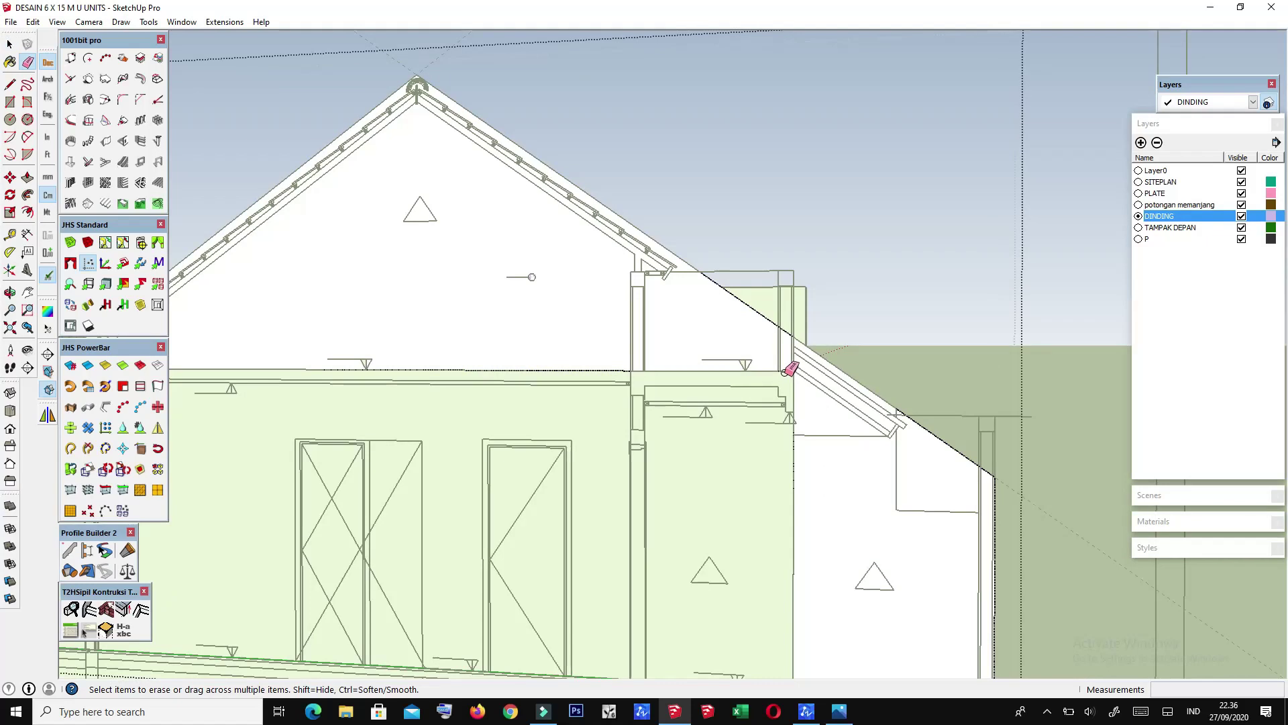
scroll(792, 368, "up", 1)
scroll(800, 351, "down", 3)
mouse_move(845, 357)
middle_mouse_down()
mouse_move(402, 345)
mouse_move(714, 427)
mouse_move(644, 503)
mouse_move(1041, 483)
mouse_move(843, 415)
middle_mouse_up()
scroll(842, 415, "up", 2)
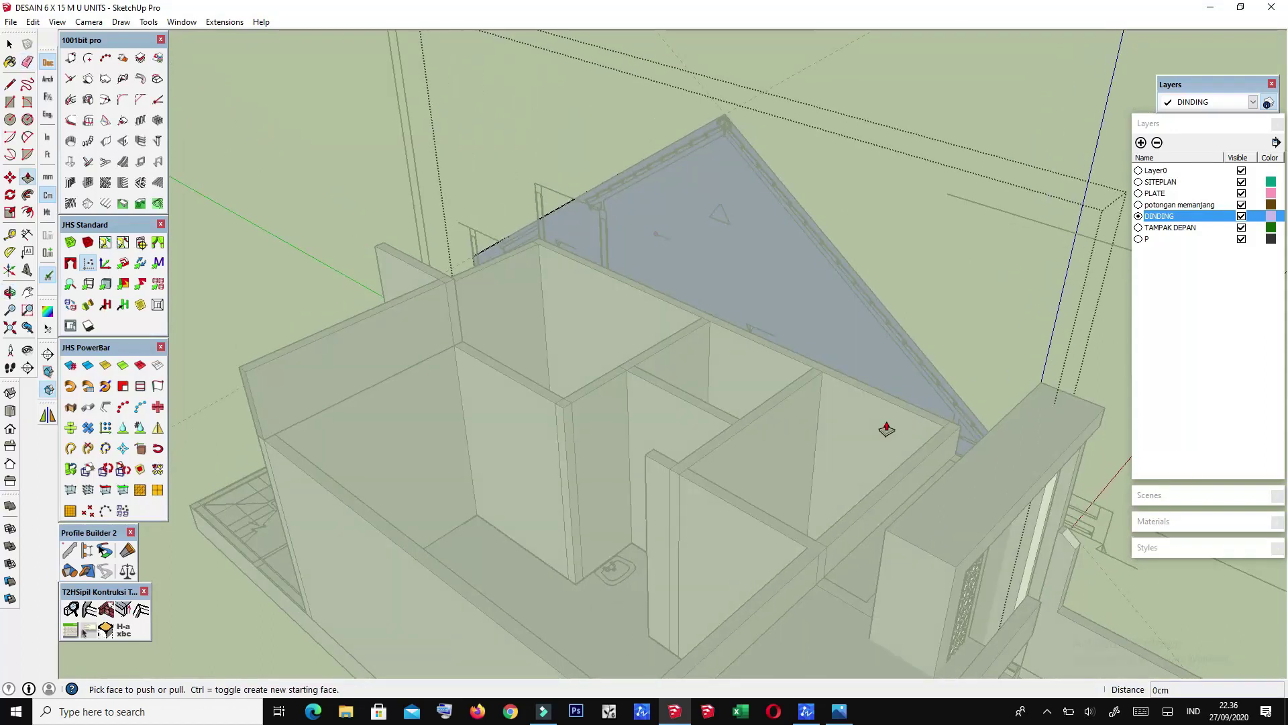
scroll(886, 429, "up", 2)
scroll(865, 375, "up", 2)
scroll(869, 375, "up", 2)
left_click(877, 373)
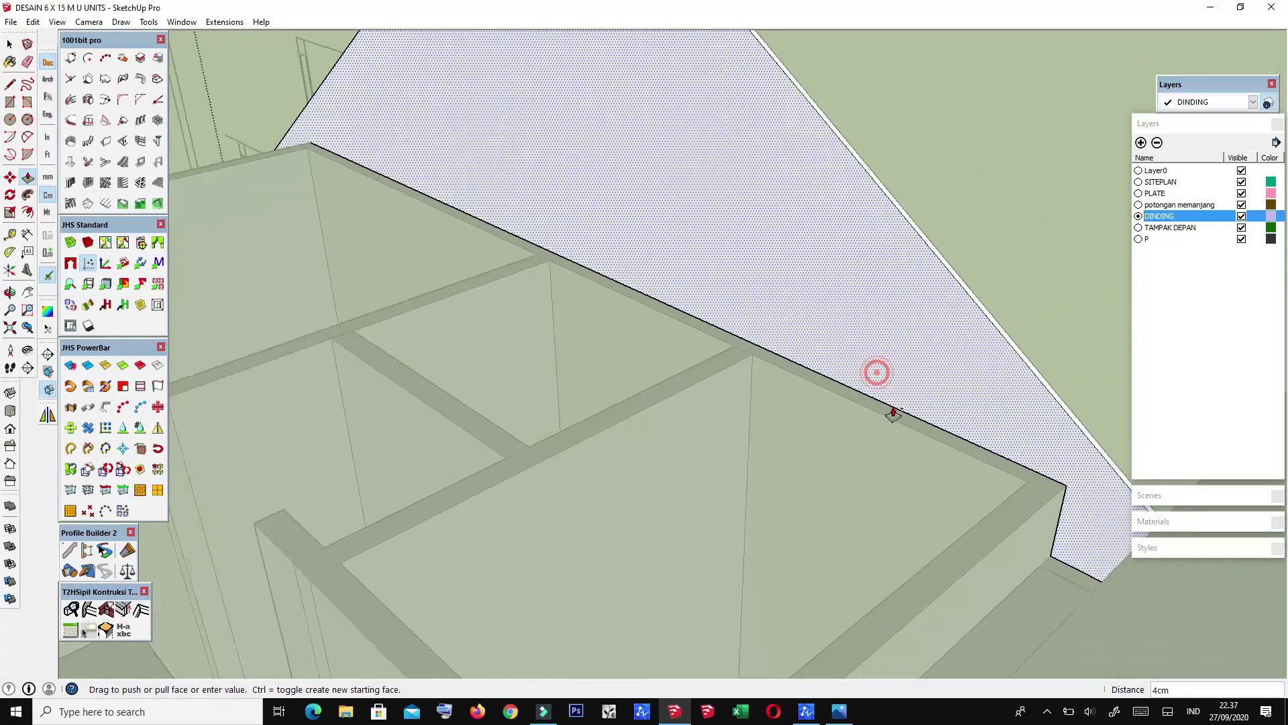
left_click(923, 444)
scroll(767, 437, "down", 3)
scroll(742, 443, "down", 3)
mouse_move(743, 443)
middle_mouse_down()
mouse_move(898, 392)
mouse_move(863, 460)
mouse_move(684, 389)
mouse_move(833, 425)
middle_mouse_up()
key("space")
Step: Reverse the selected gable wall faces so they face outward
scroll(872, 400, "up", 2)
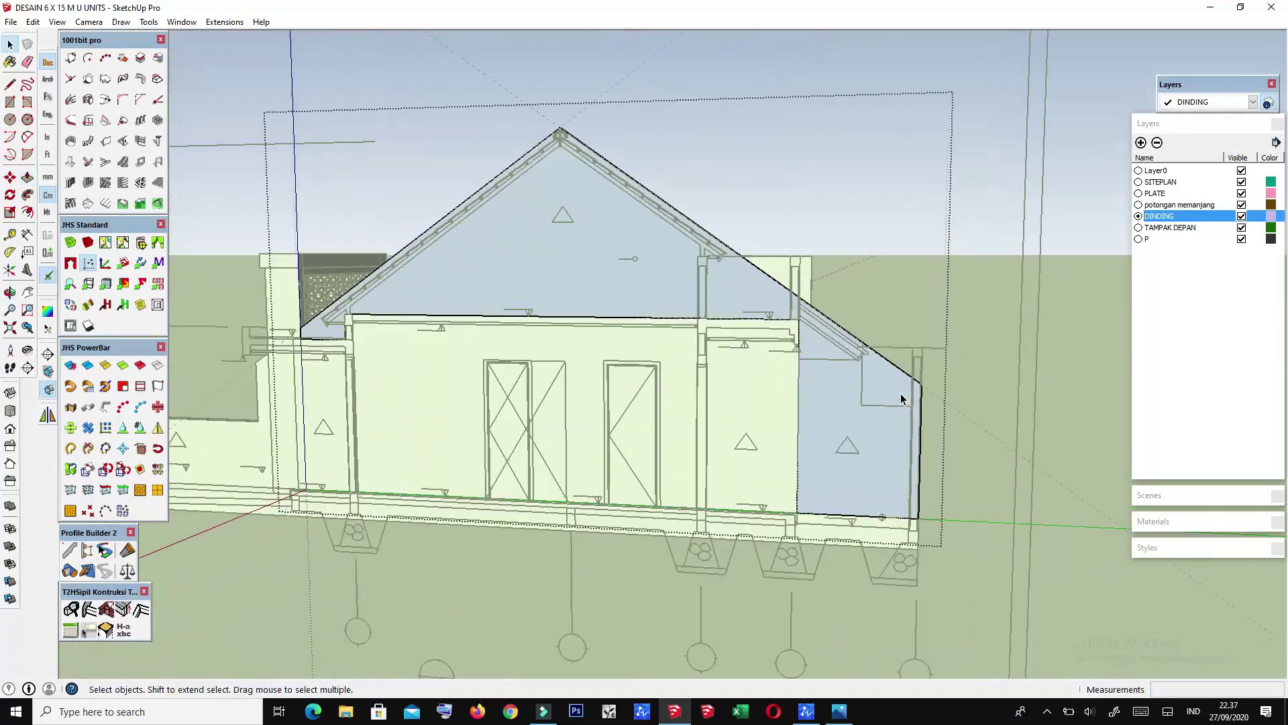
scroll(883, 389, "up", 4)
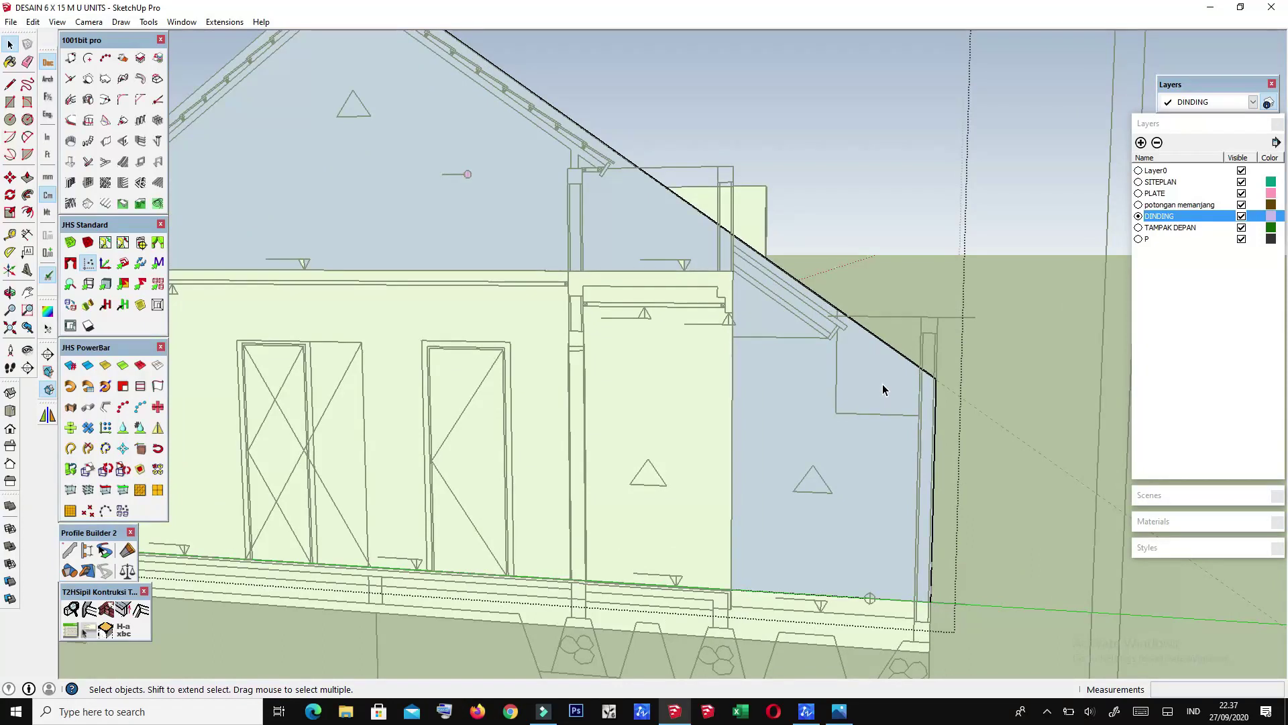
scroll(883, 389, "up", 1)
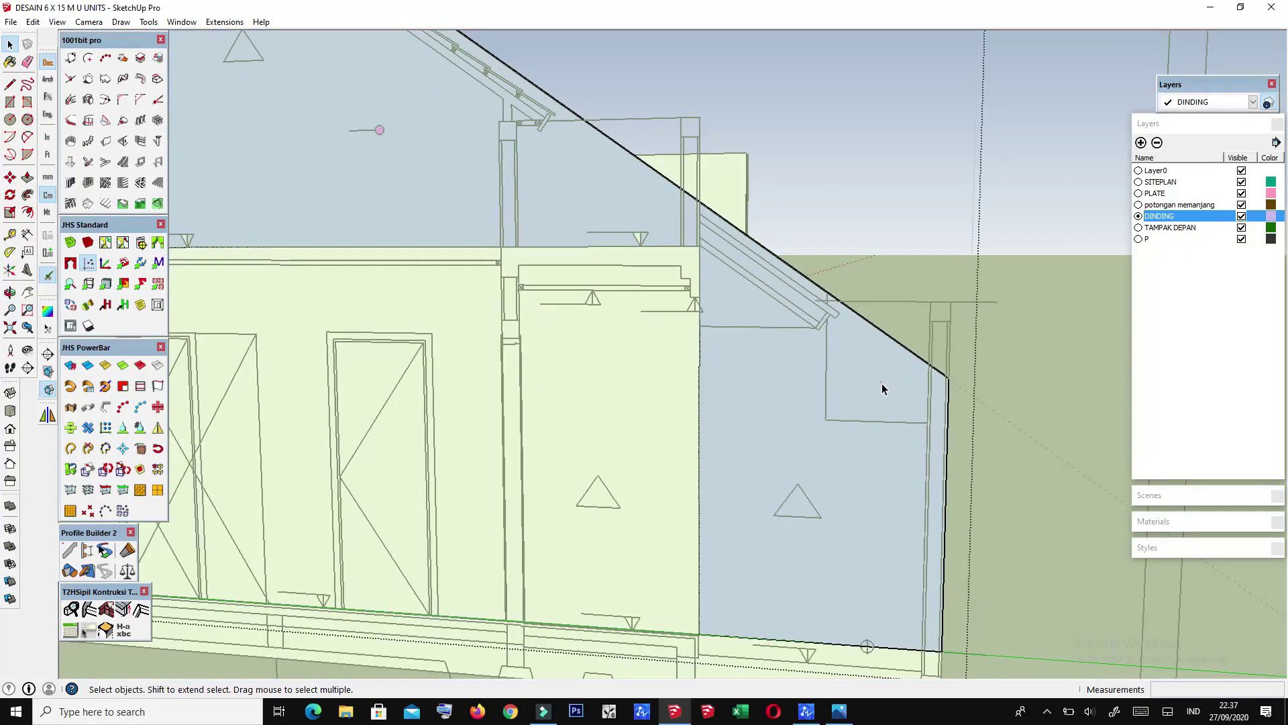
right_click(883, 389)
left_click(930, 515)
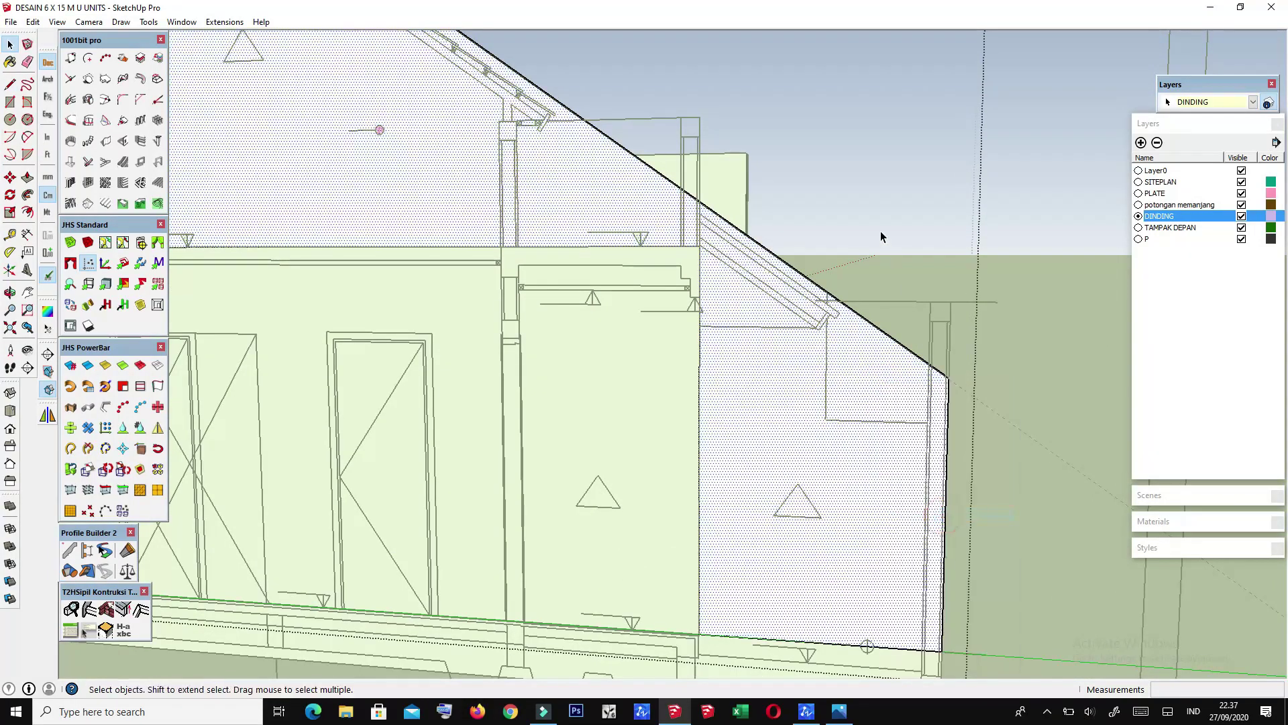
Step: Draw a line from the roof edge to split off a new face on the wall
scroll(846, 327, "up", 1)
scroll(849, 313, "up", 2)
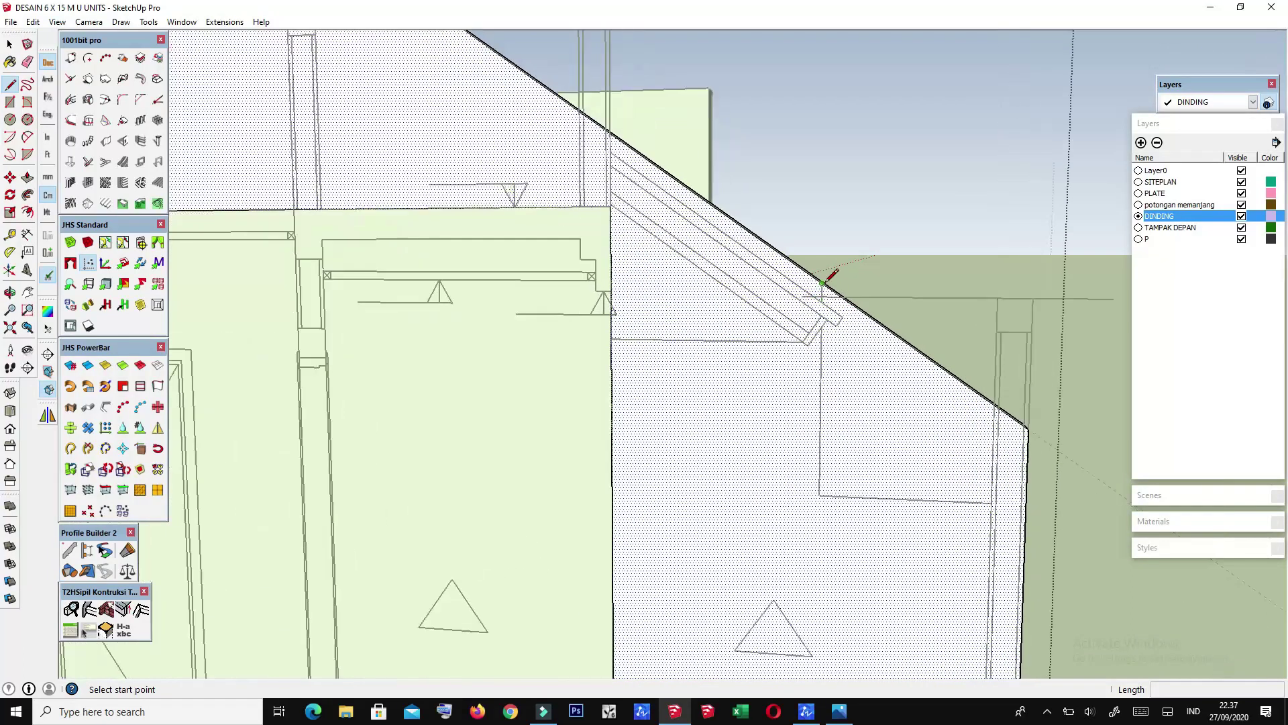
left_click(823, 287)
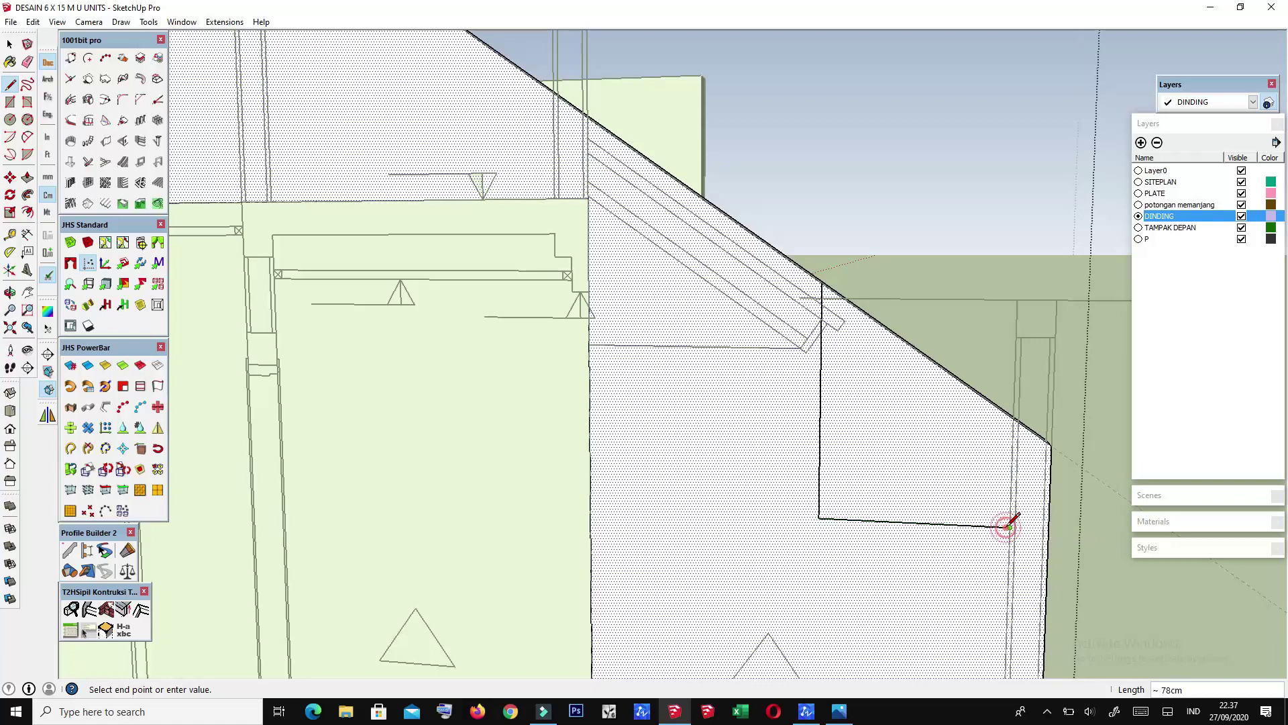
left_click(1016, 334)
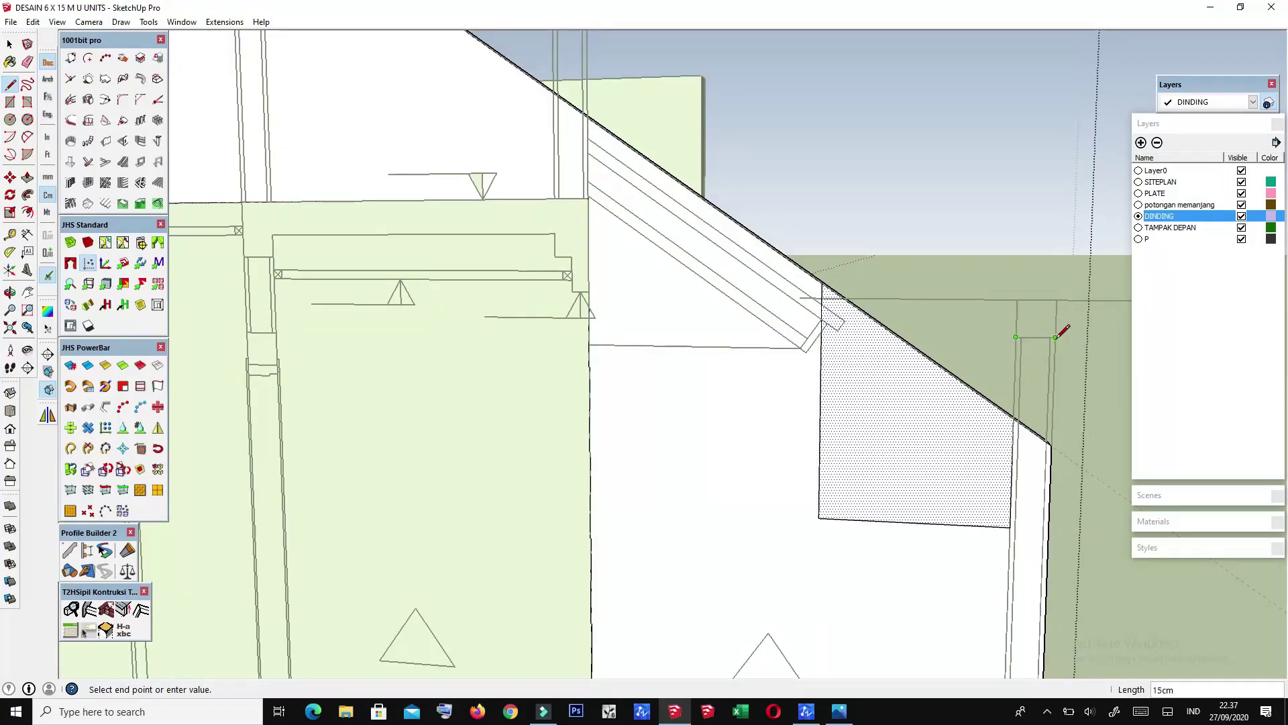
Step: Orbit around the house to face the gable wall's lower-left corner
mouse_move(990, 429)
middle_mouse_down()
mouse_move(892, 445)
mouse_move(722, 526)
middle_mouse_up()
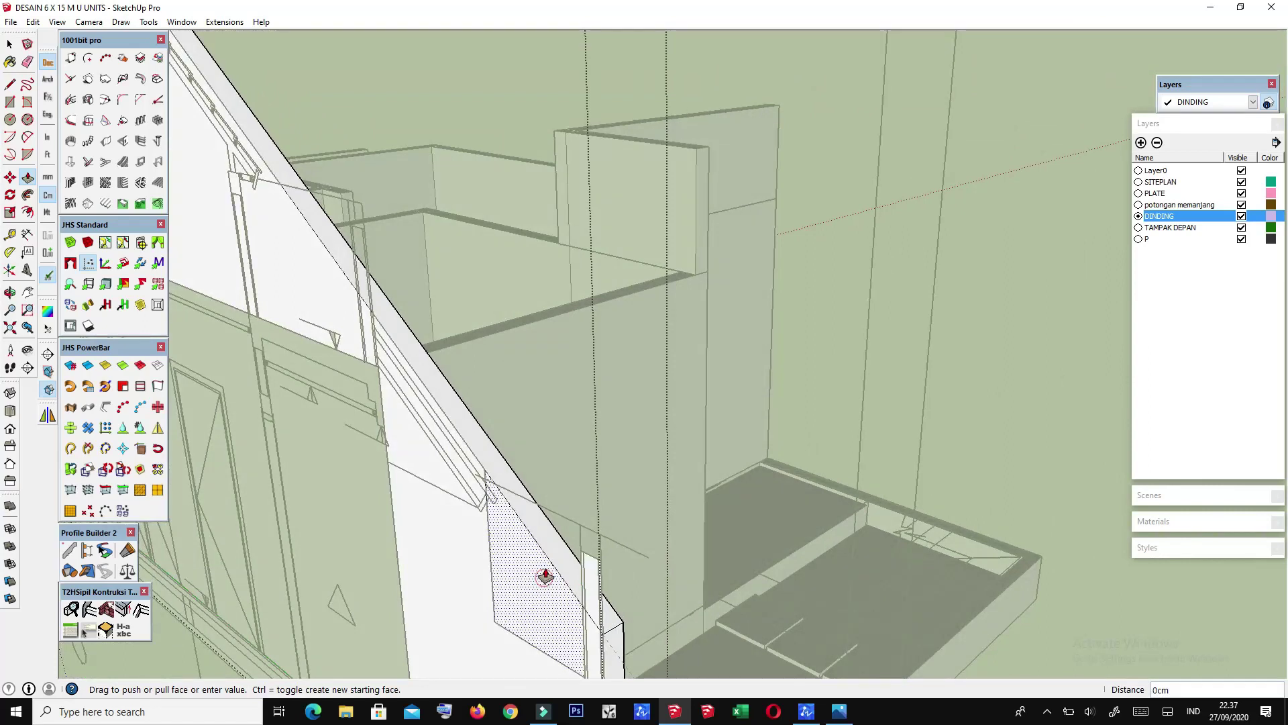
scroll(551, 532, "down", 3)
middle_click_drag(667, 561, 365, 573)
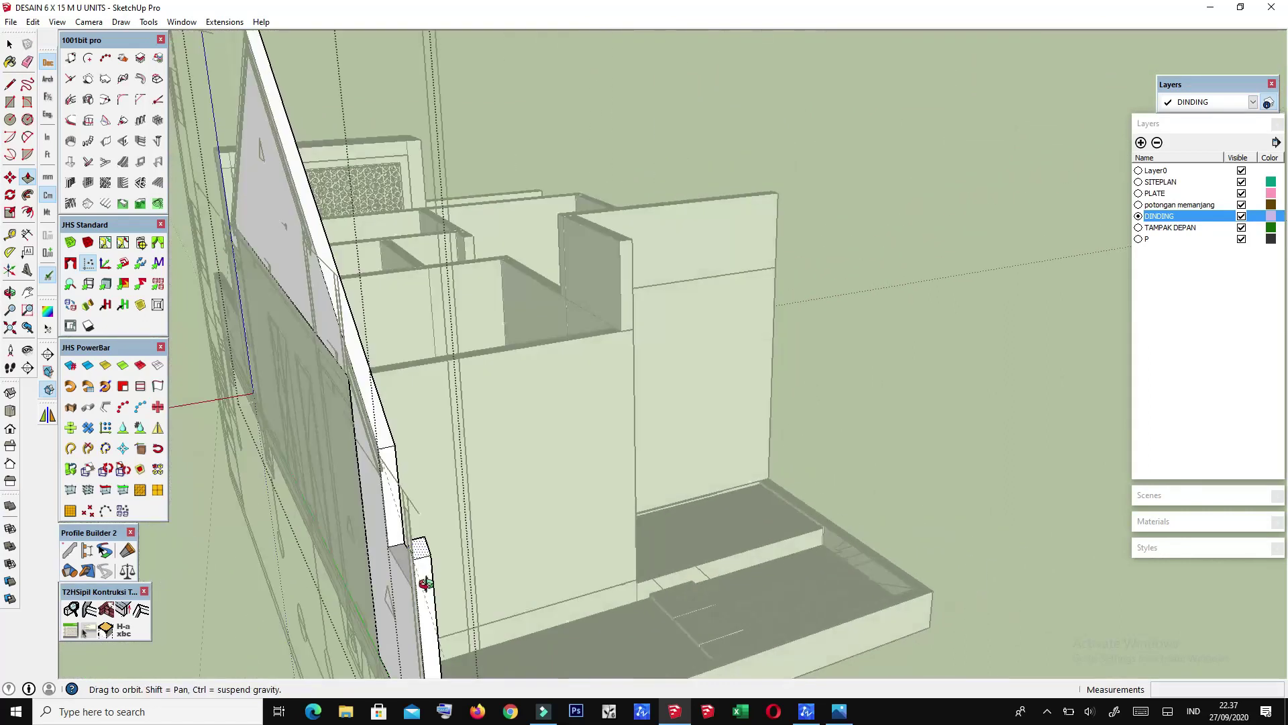
mouse_move(510, 514)
middle_mouse_down()
mouse_move(345, 546)
mouse_move(272, 512)
middle_mouse_up()
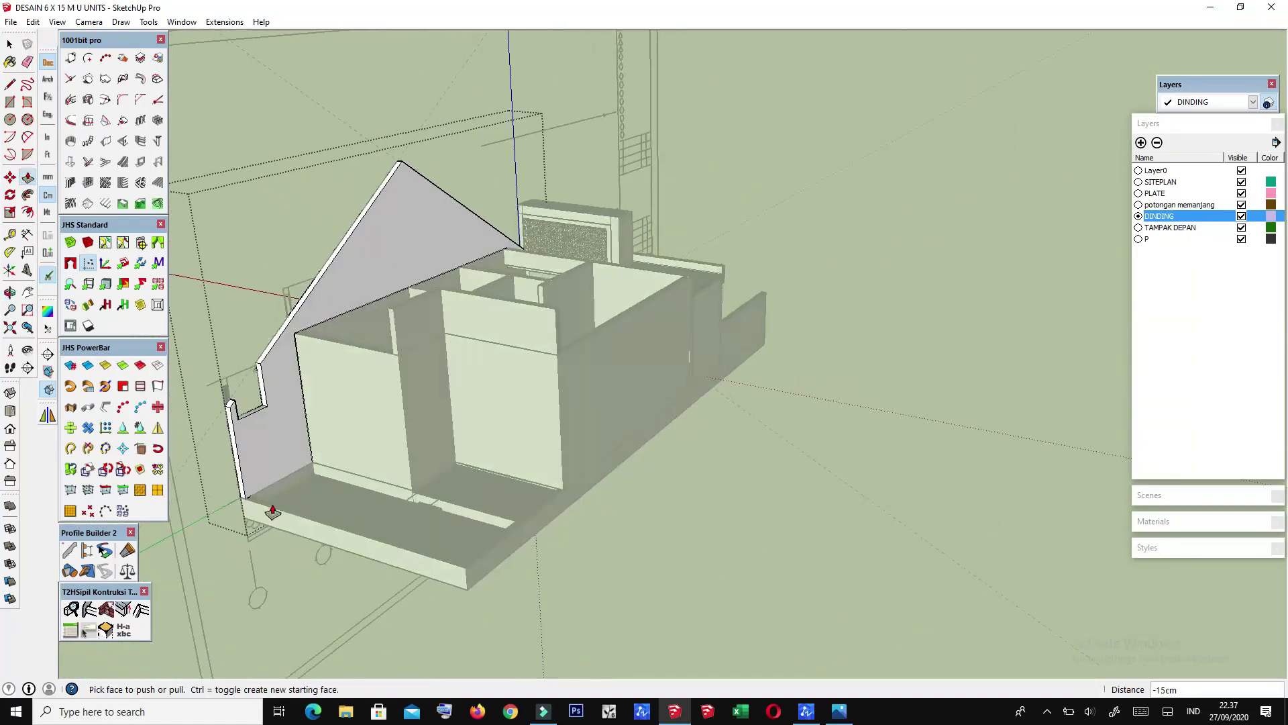
scroll(234, 424, "up", 2)
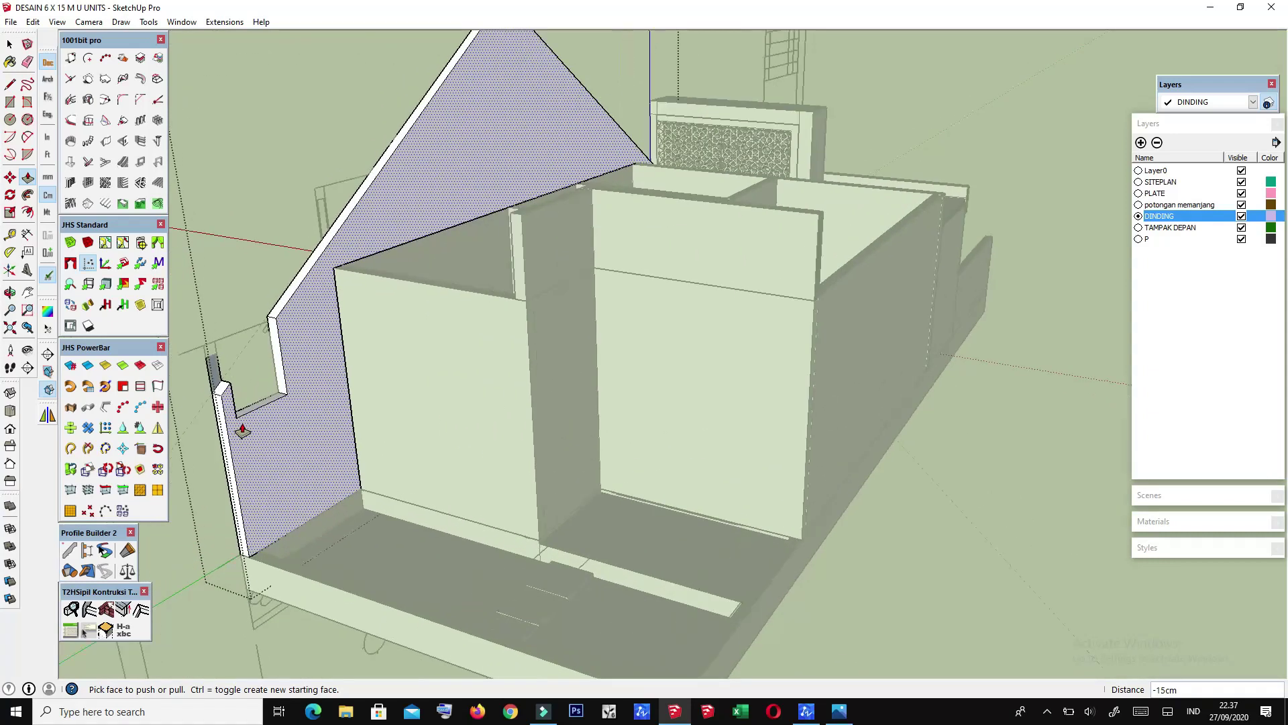
scroll(243, 428, "up", 2)
mouse_move(242, 430)
middle_mouse_down()
mouse_move(544, 431)
mouse_move(547, 403)
middle_mouse_up()
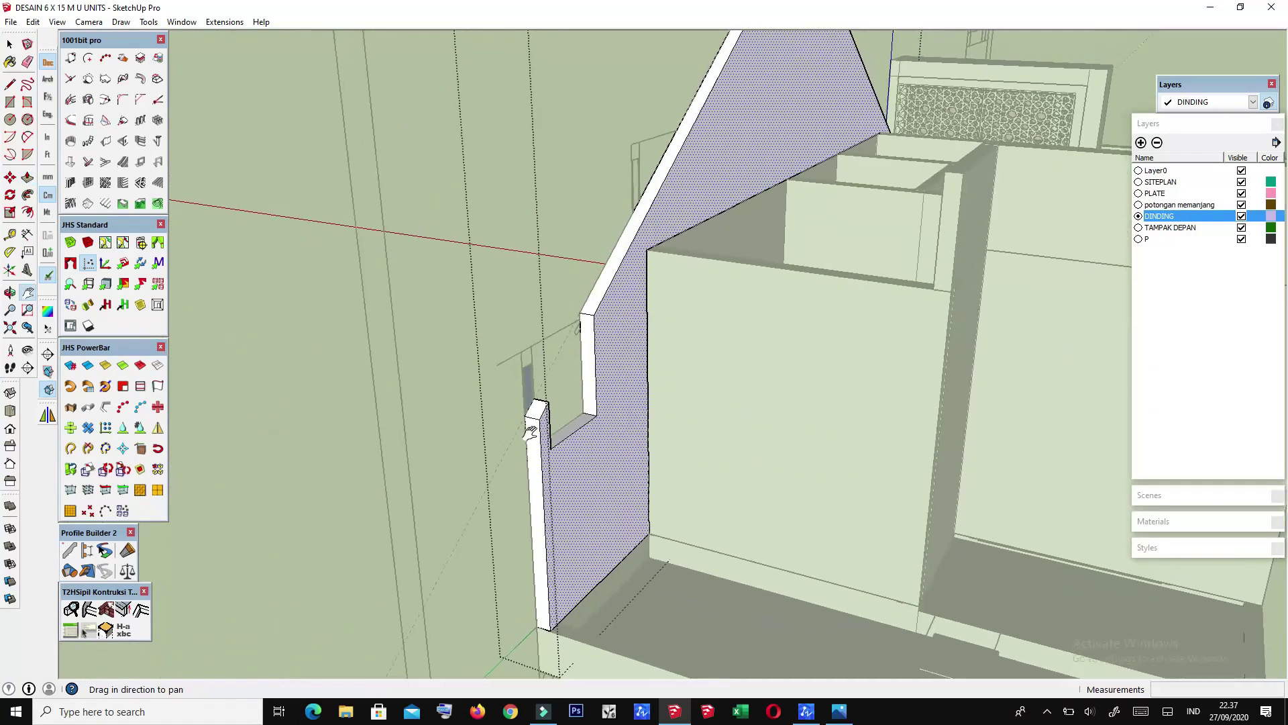
scroll(465, 427, "up", 2)
middle_click_drag(464, 427, 354, 433, "shift")
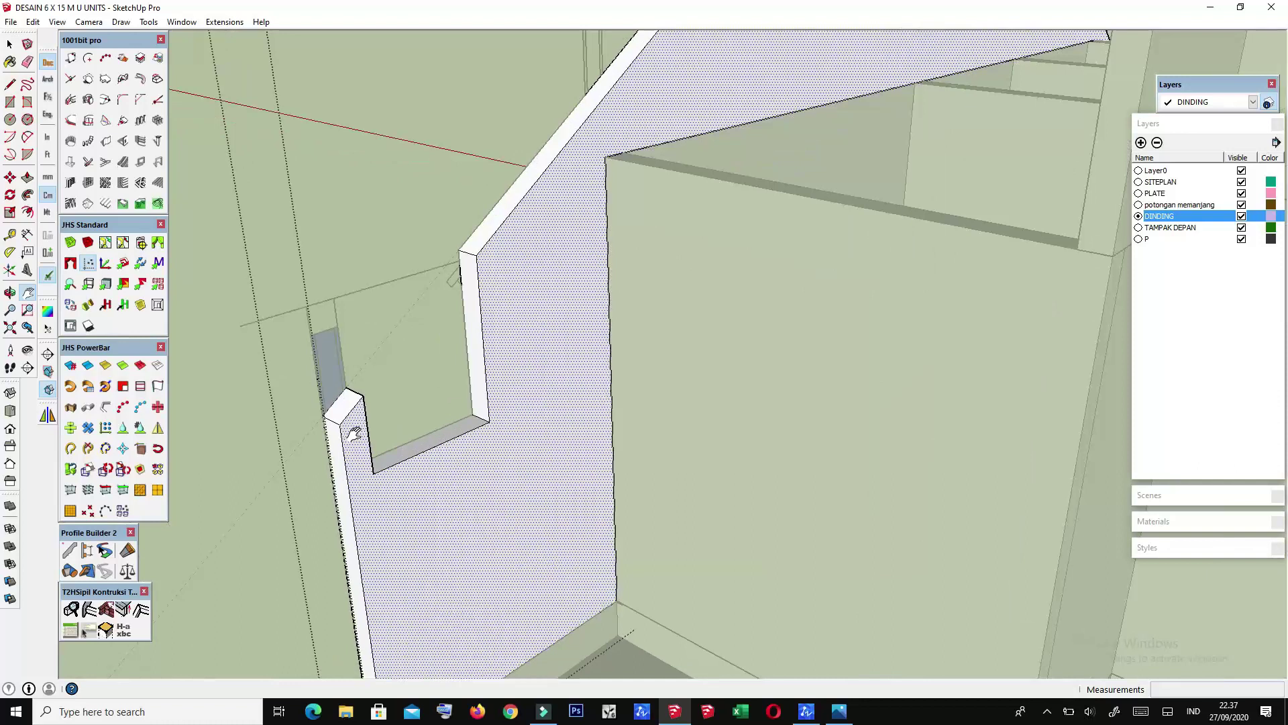
Step: Draw a line ending at the wall's lower-left corner to split its edge
key("l")
scroll(345, 424, "up", 2)
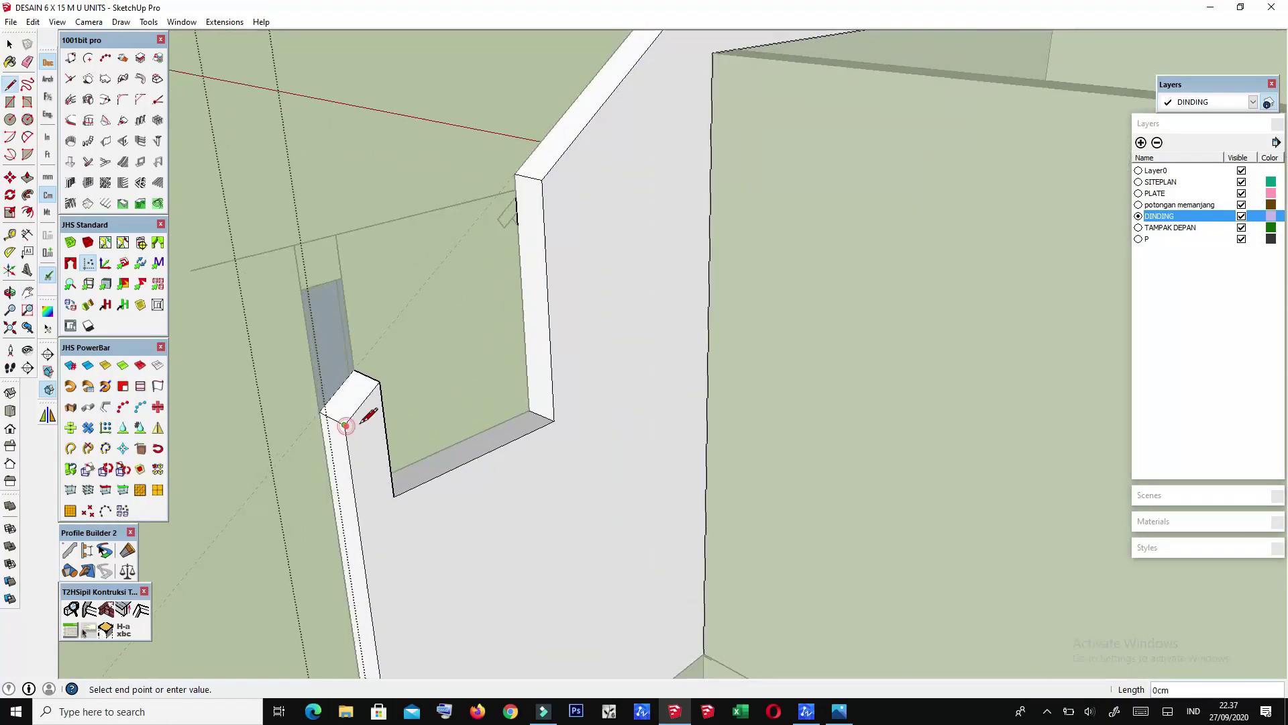
left_click(384, 409)
middle_click_drag(383, 409, 366, 416)
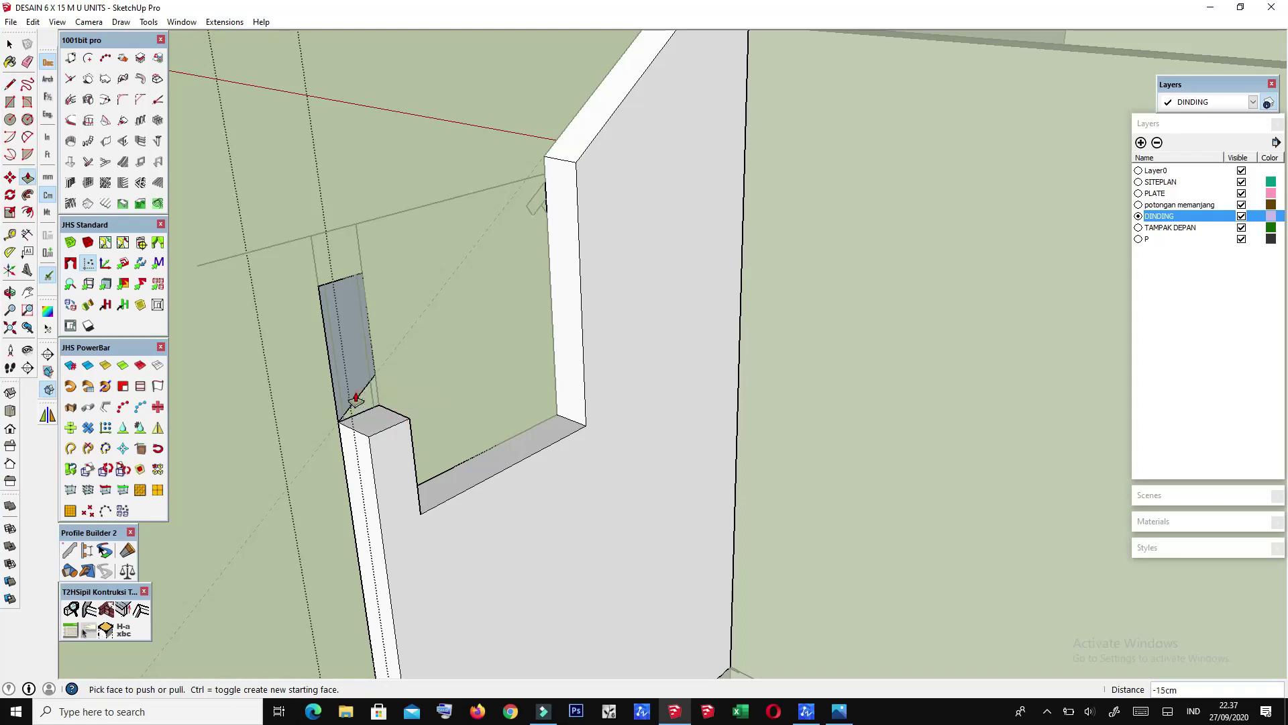
middle_click_drag(356, 400, 389, 414)
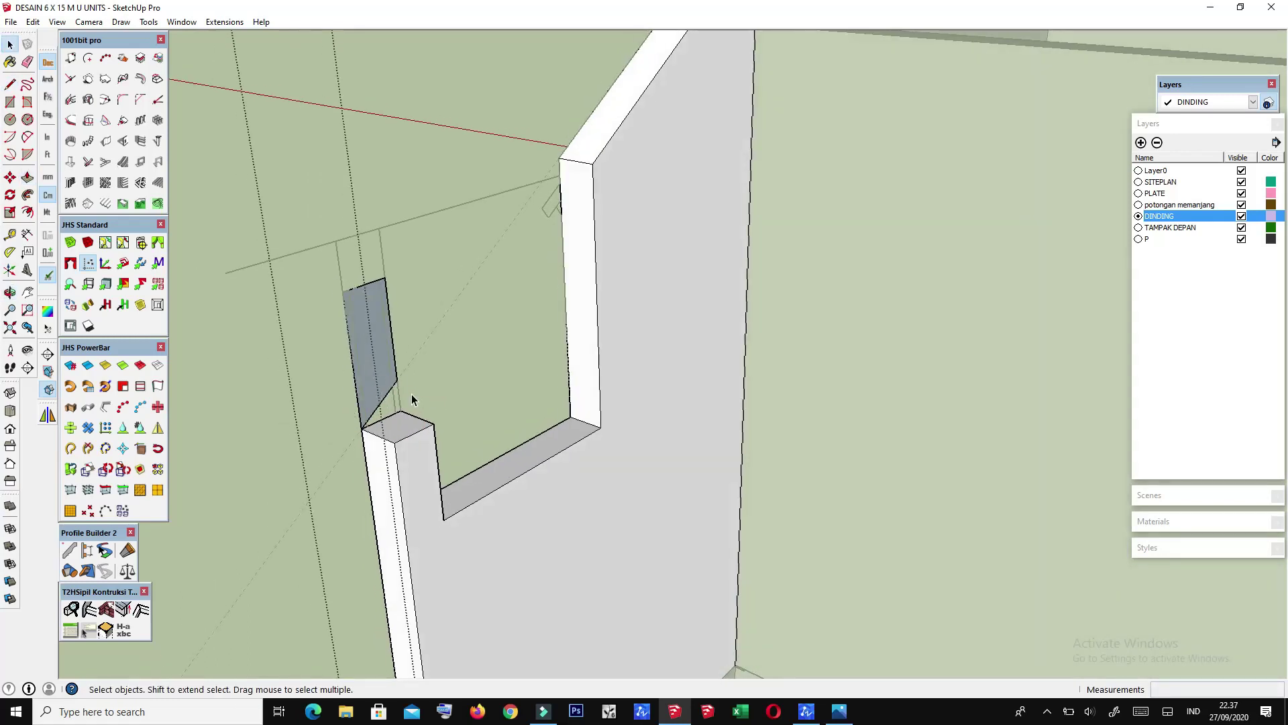
Step: Push/pull the face beside the corner to cut the stepped notch, then view the whole house
left_click(308, 271)
key("p")
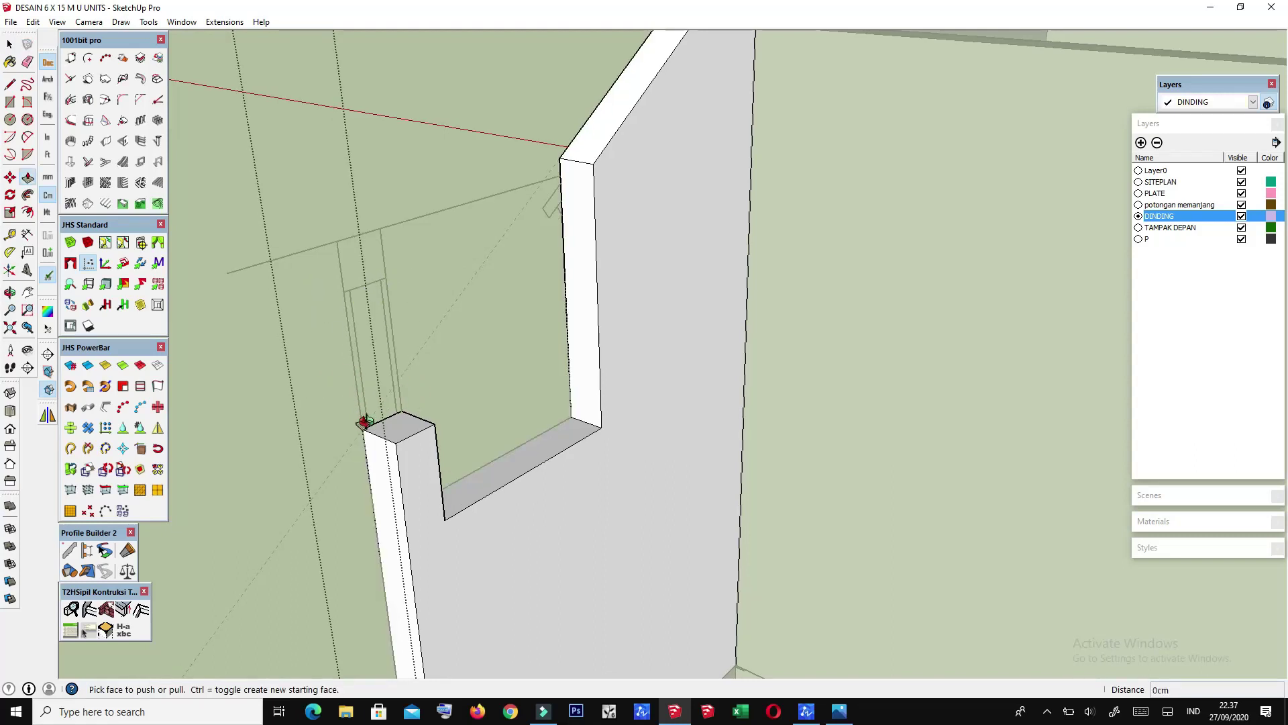
middle_click_drag(363, 422, 361, 447)
mouse_move(340, 363)
middle_mouse_down()
mouse_move(659, 316)
mouse_move(786, 366)
middle_mouse_up()
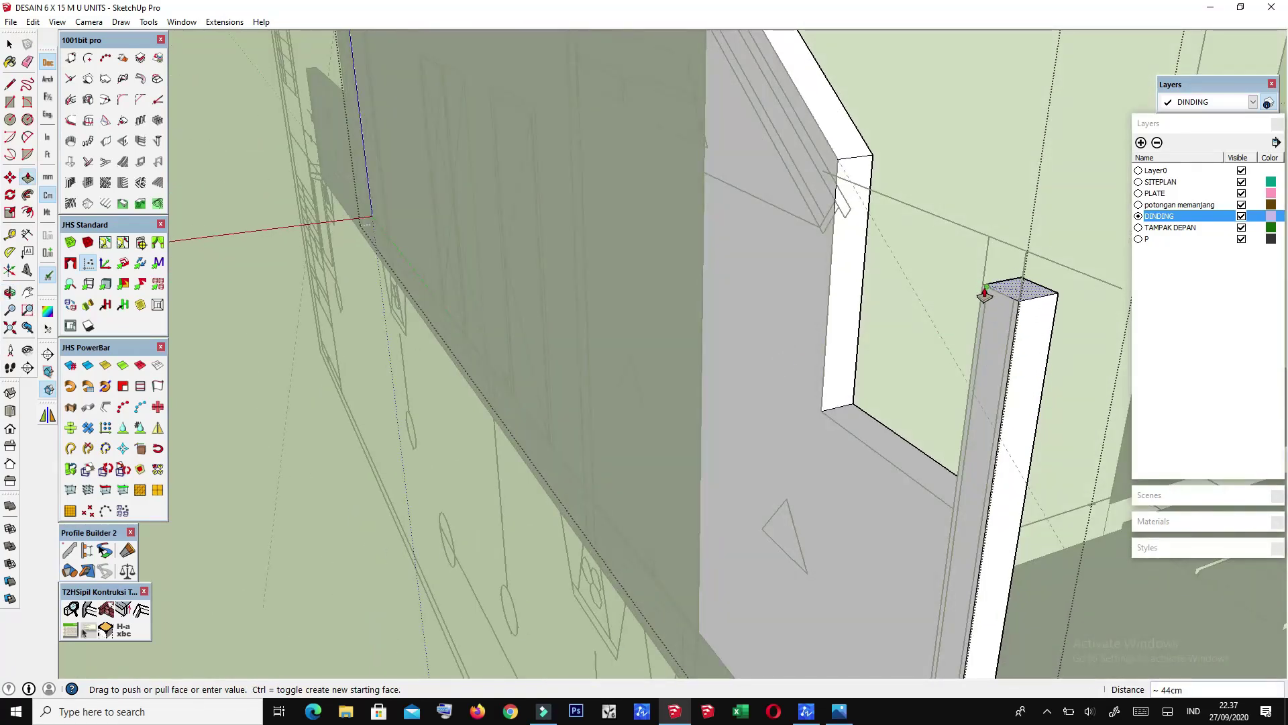
mouse_move(976, 300)
middle_mouse_down()
mouse_move(698, 449)
mouse_move(612, 517)
mouse_move(951, 373)
mouse_move(423, 512)
middle_mouse_up()
scroll(959, 344, "up", 2)
scroll(422, 512, "down", 3)
key("p")
mouse_move(426, 438)
middle_mouse_down()
mouse_move(276, 547)
mouse_move(707, 443)
mouse_move(915, 231)
mouse_move(753, 257)
mouse_move(1009, 271)
mouse_move(738, 298)
mouse_move(590, 279)
mouse_move(980, 316)
mouse_move(939, 349)
mouse_move(920, 420)
mouse_move(857, 425)
mouse_move(671, 335)
mouse_move(586, 260)
mouse_move(585, 392)
middle_mouse_up()
key("space")
Step: Orbit and zoom the house to a more frontal angle
scroll(857, 430, "down", 3)
scroll(671, 336, "up", 5)
scroll(586, 259, "down", 5)
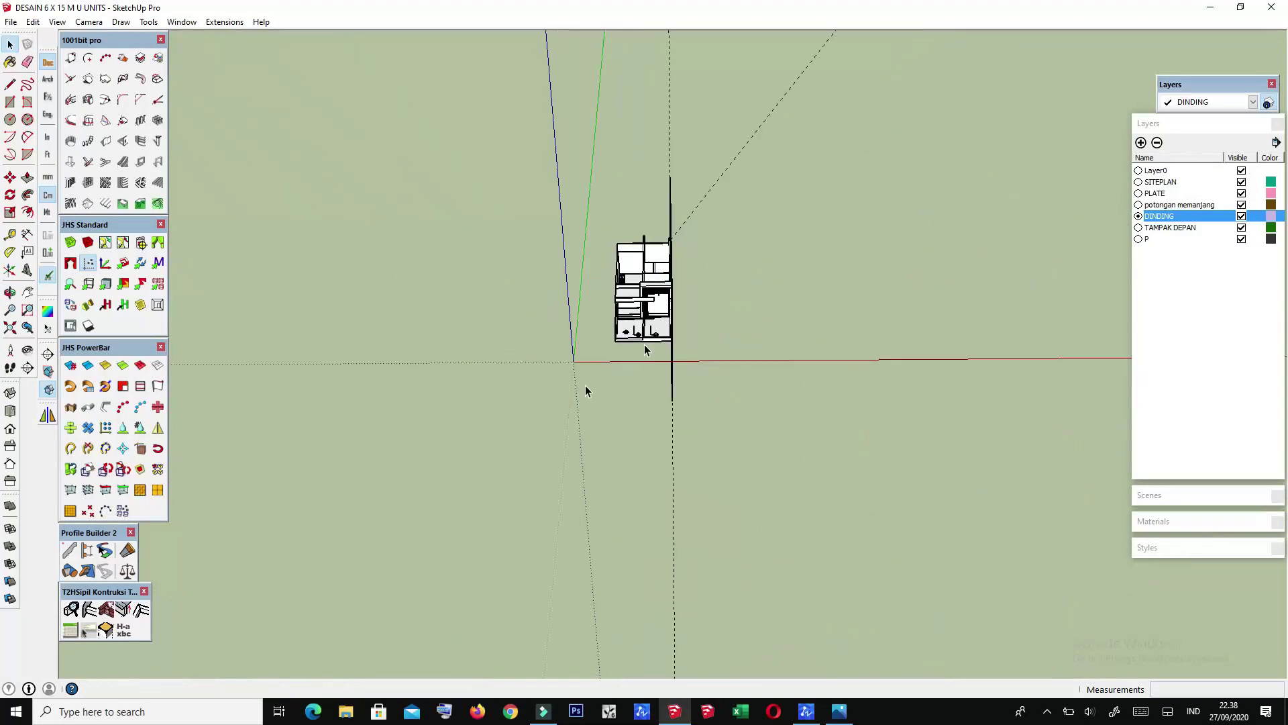
middle_click_drag(1001, 220, 701, 196)
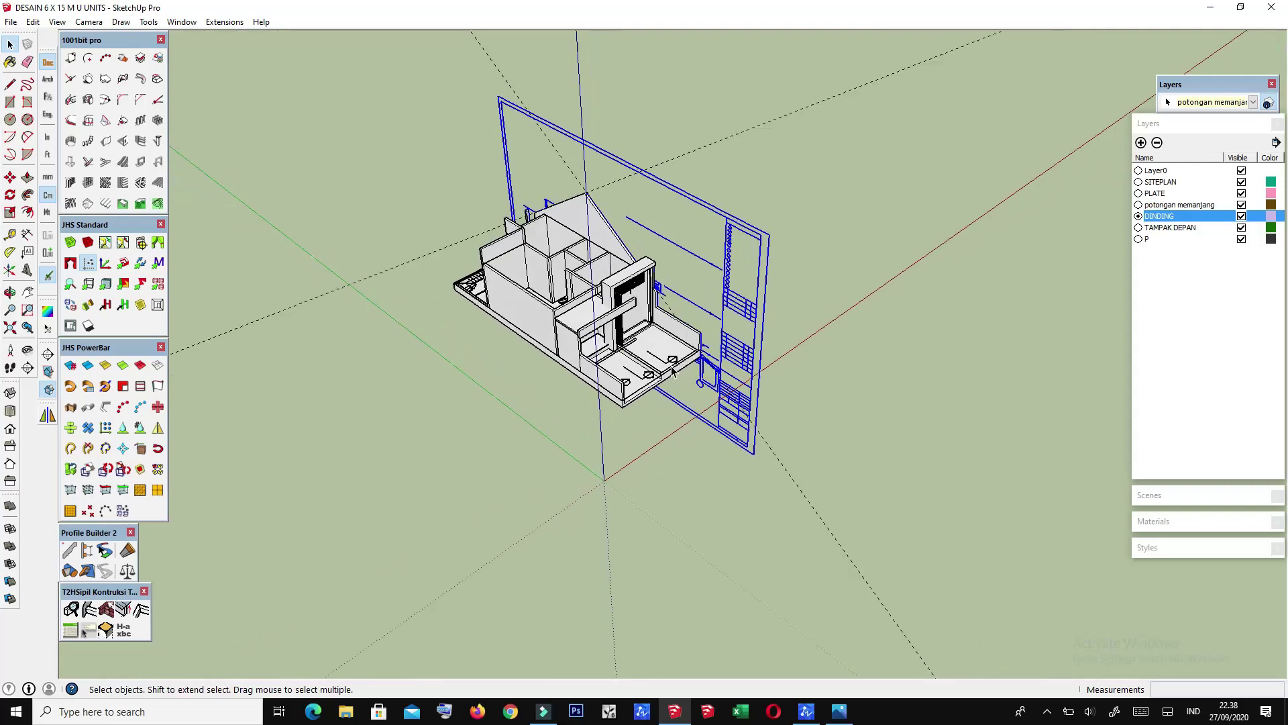
scroll(697, 376, "up", 3)
middle_click_drag(728, 350, 716, 356)
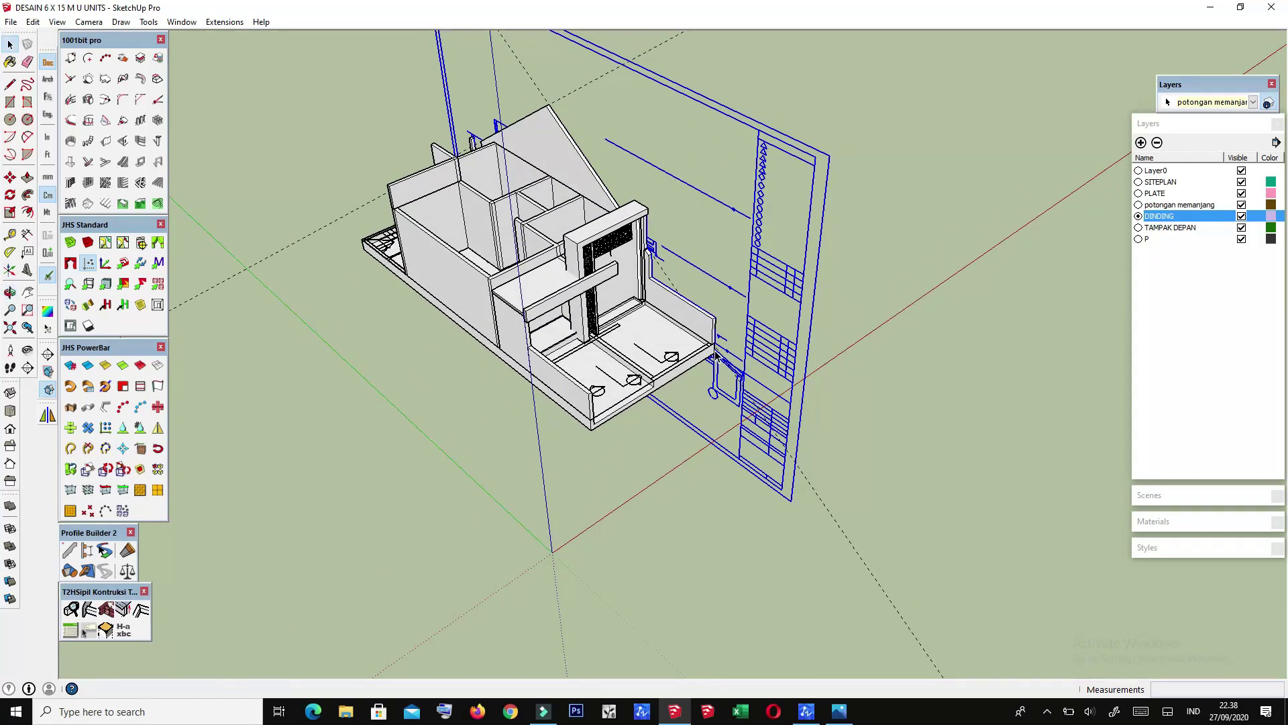
scroll(712, 343, "up", 3)
scroll(715, 315, "up", 3)
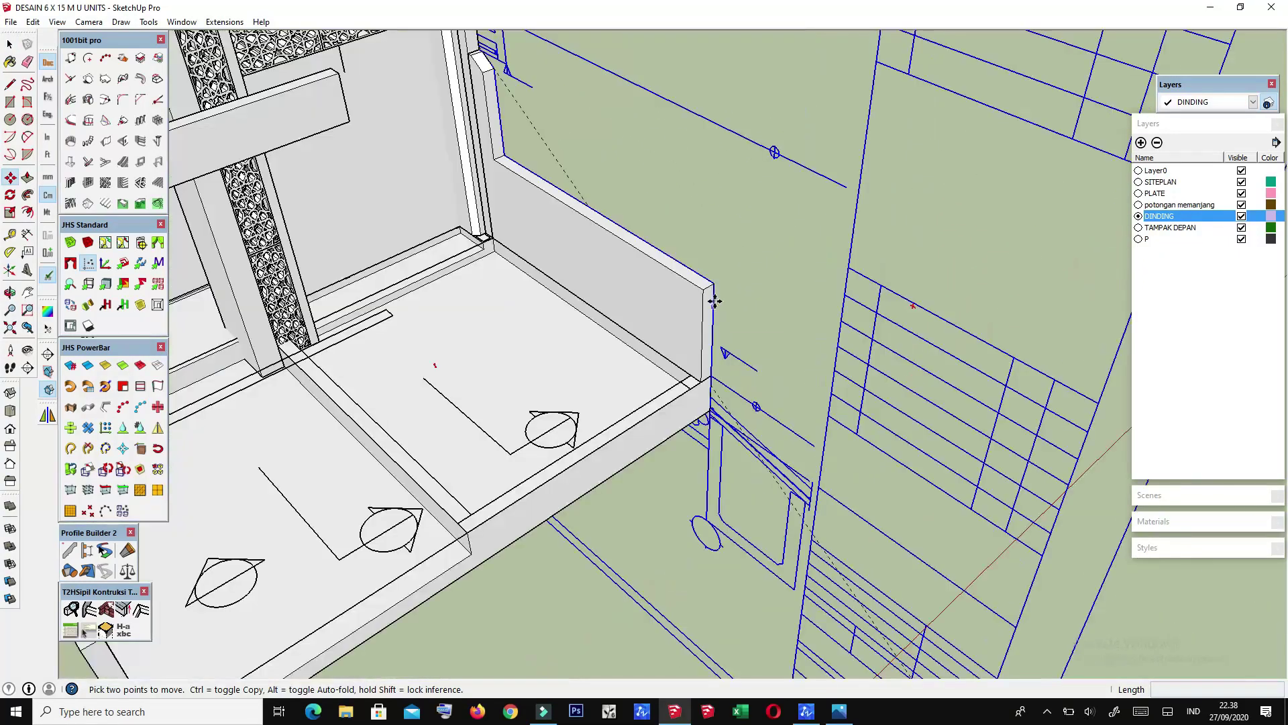
scroll(712, 285, "down", 2)
scroll(712, 288, "down", 5)
scroll(665, 316, "up", 2)
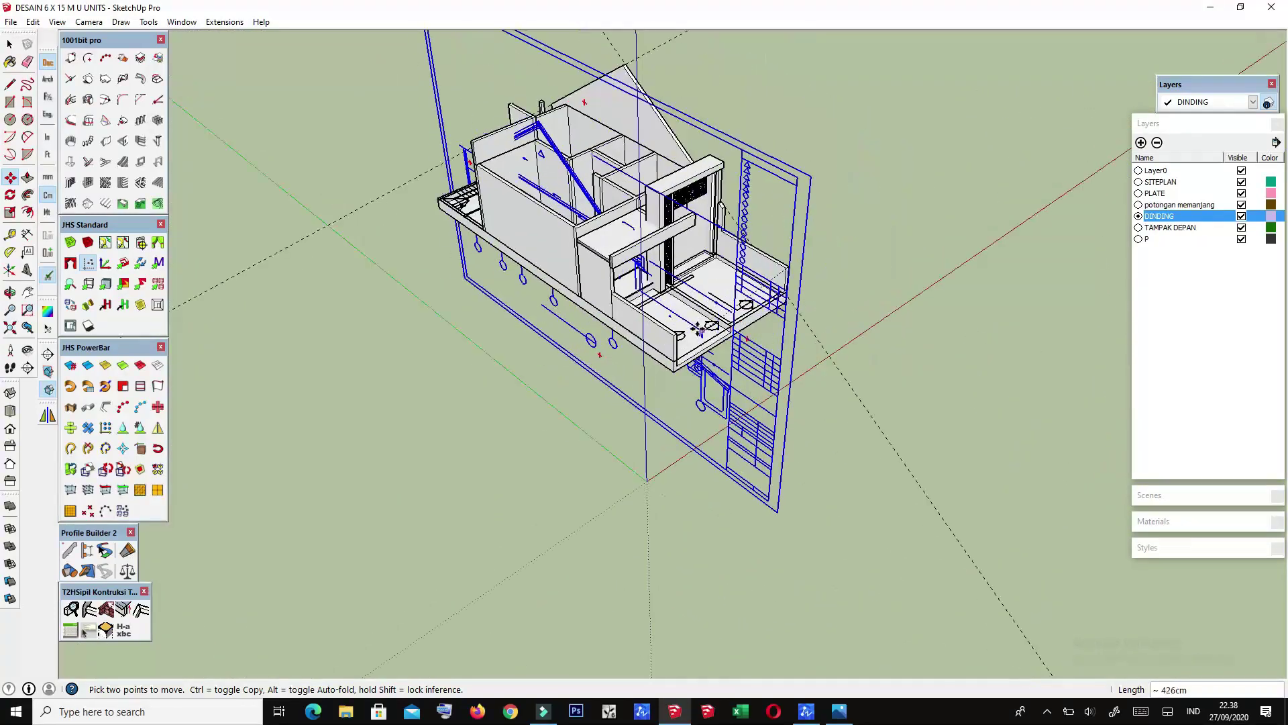
scroll(657, 329, "up", 3)
scroll(658, 329, "up", 1)
scroll(671, 389, "down", 4)
scroll(711, 345, "down", 3)
scroll(812, 323, "up", 1)
scroll(650, 365, "up", 2)
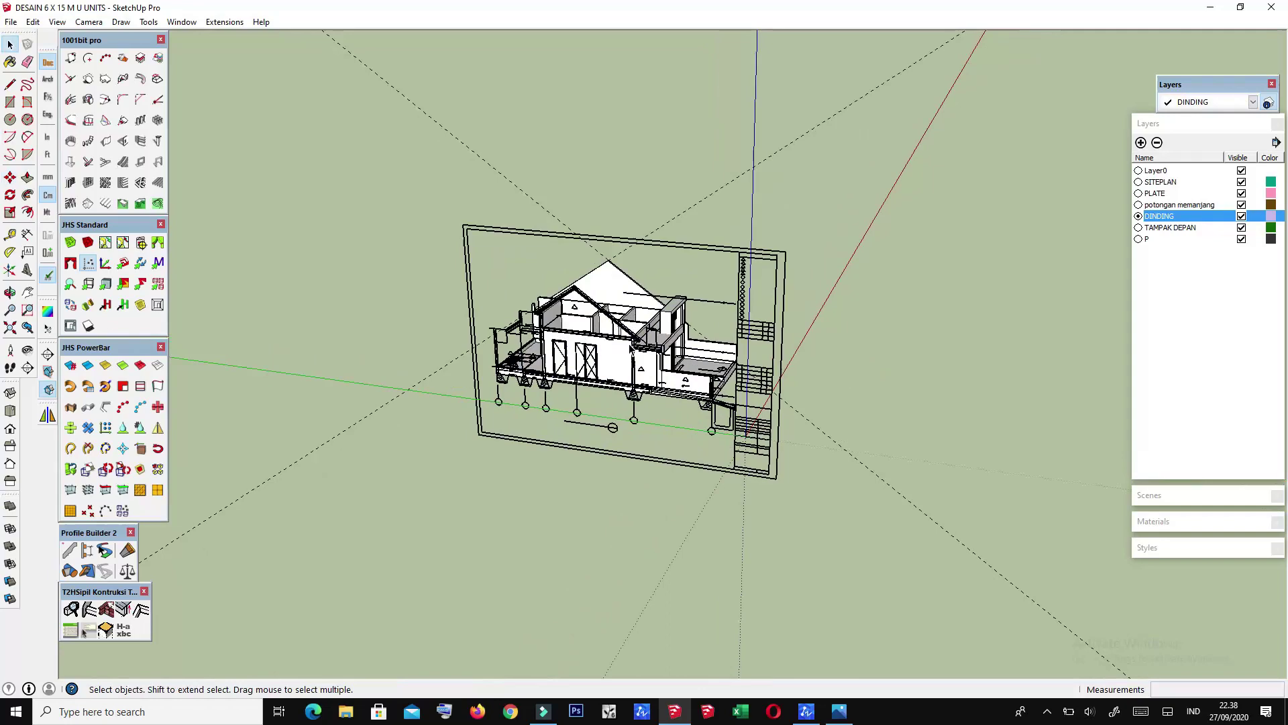
scroll(646, 349, "up", 3)
scroll(641, 329, "up", 3)
scroll(635, 303, "up", 3)
Step: Orbit toward the side elevation and zoom in on the gable wall's stepped notch
middle_click_drag(636, 303, 751, 265)
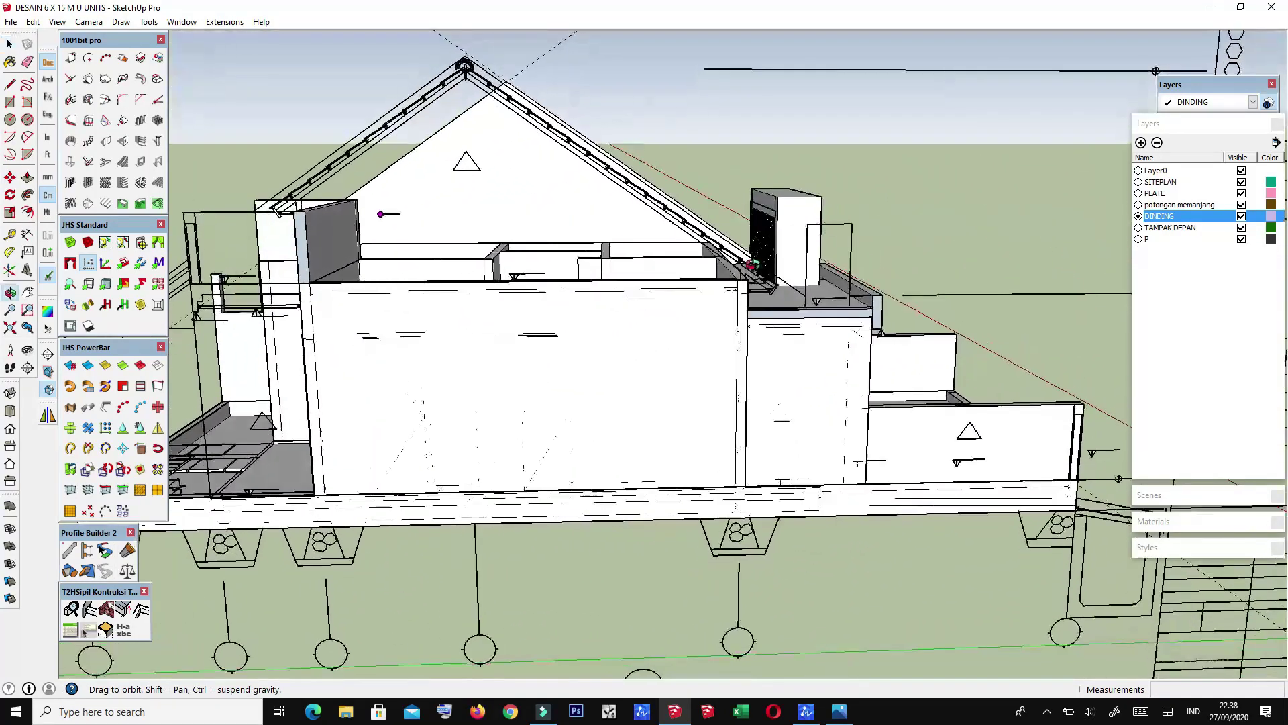
middle_click_drag(618, 268, 666, 251)
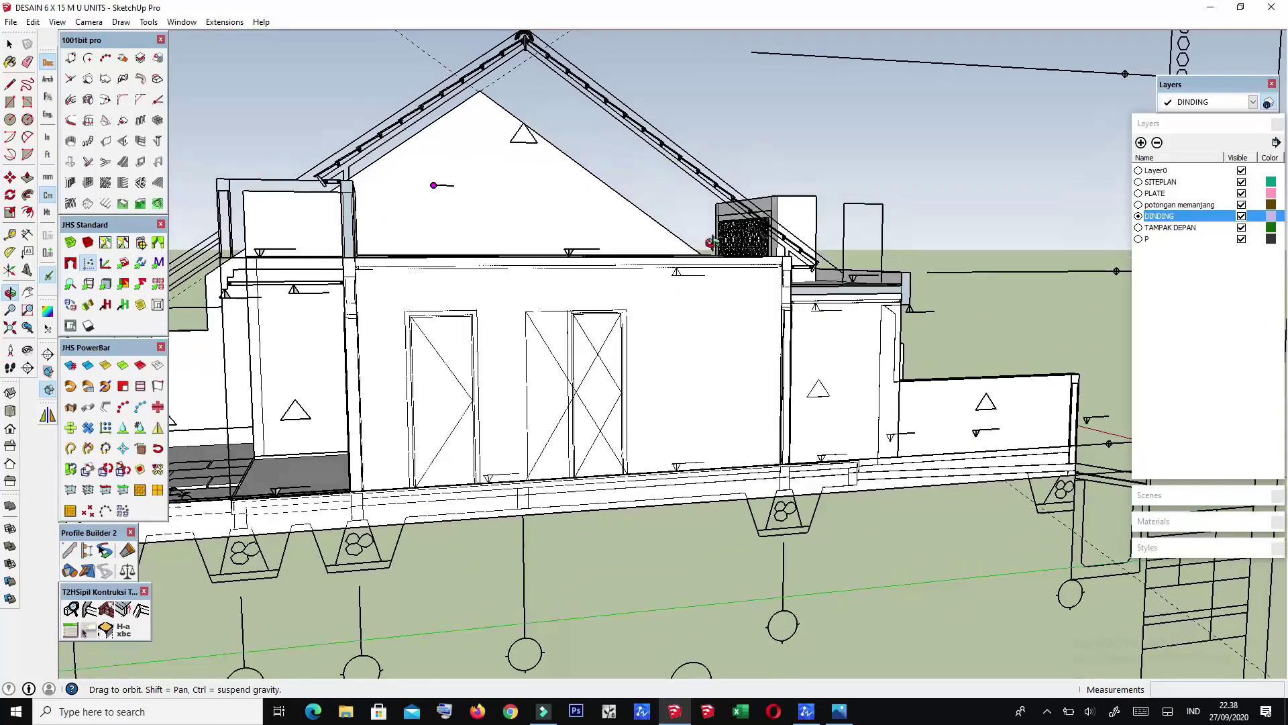
scroll(651, 234, "down", 2)
mouse_move(644, 229)
middle_mouse_down()
mouse_move(620, 203)
mouse_move(610, 239)
mouse_move(563, 240)
mouse_move(638, 263)
mouse_move(716, 230)
mouse_move(662, 230)
middle_mouse_up()
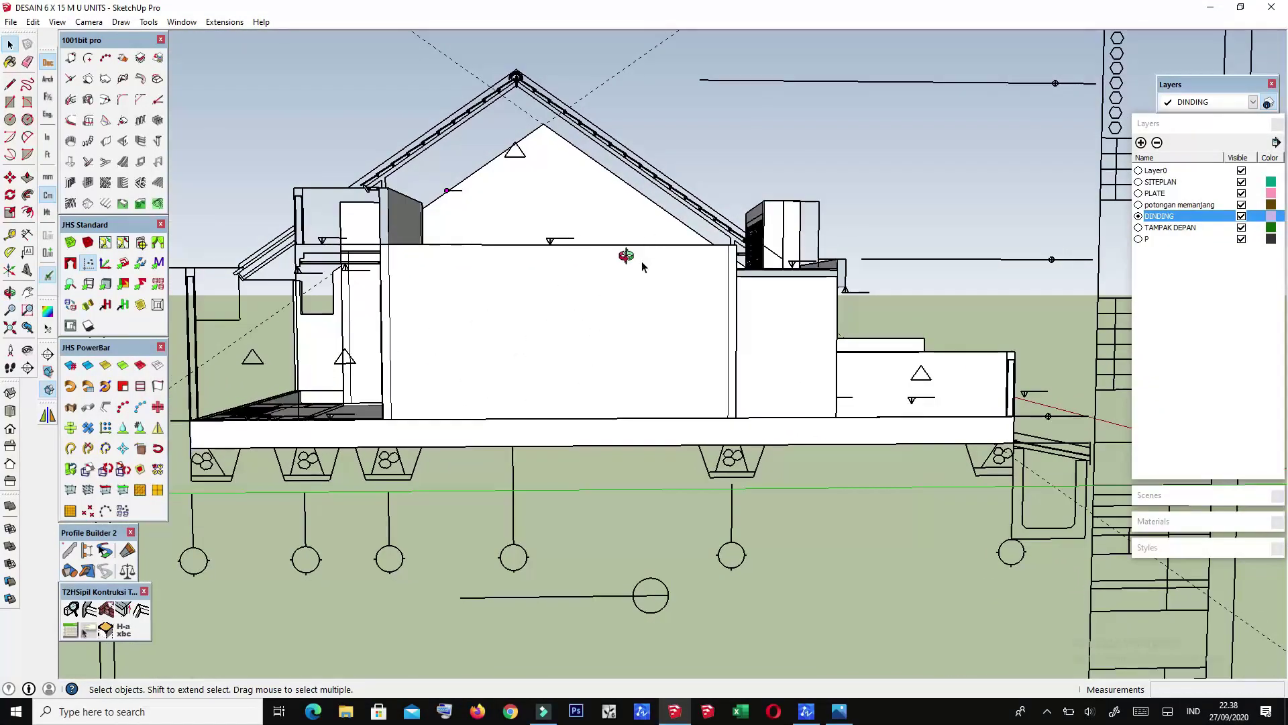
scroll(641, 267, "down", 3)
mouse_move(775, 292)
middle_mouse_down()
mouse_move(479, 263)
mouse_move(618, 288)
mouse_move(618, 331)
mouse_move(612, 343)
mouse_move(554, 324)
mouse_move(470, 342)
middle_mouse_up()
scroll(671, 282, "up", 2)
scroll(417, 351, "up", 3)
Step: Open the gable wall group and draw a dividing line across its lower corner strip
scroll(407, 340, "up", 2)
left_click(407, 340)
scroll(410, 336, "up", 3)
double_click(416, 332)
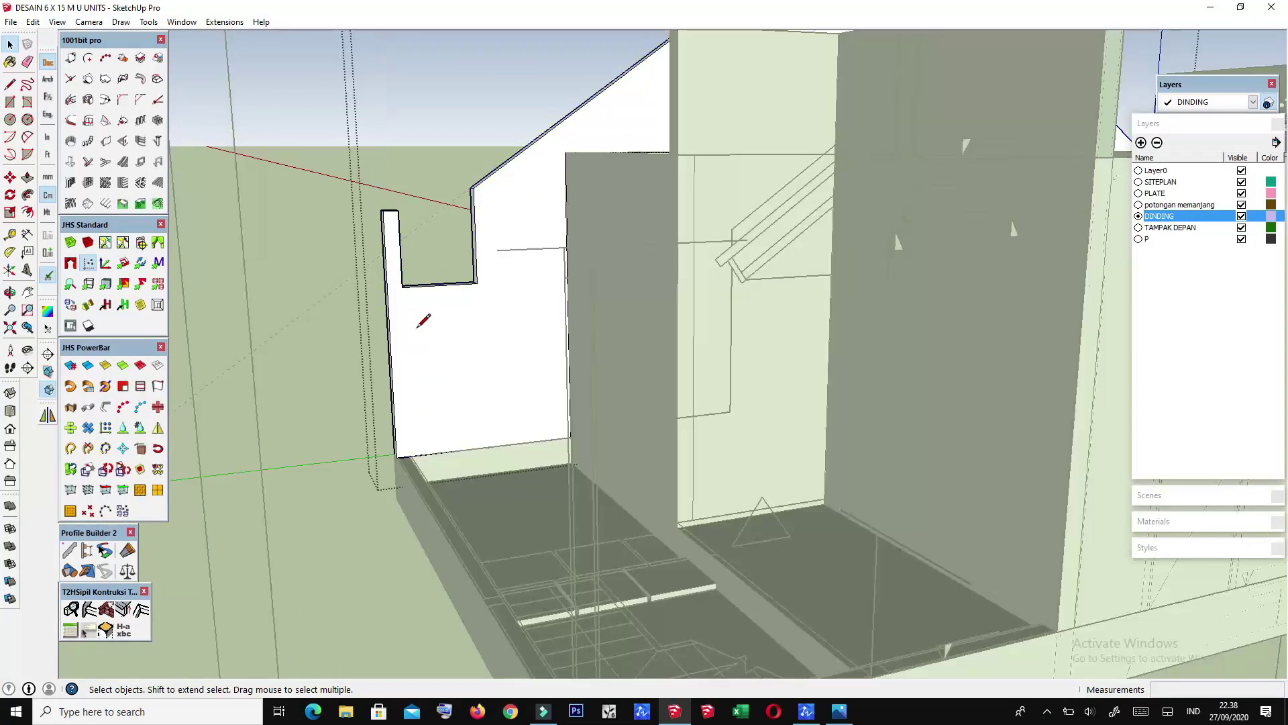
key("l")
scroll(409, 315, "up", 1)
scroll(416, 436, "up", 1)
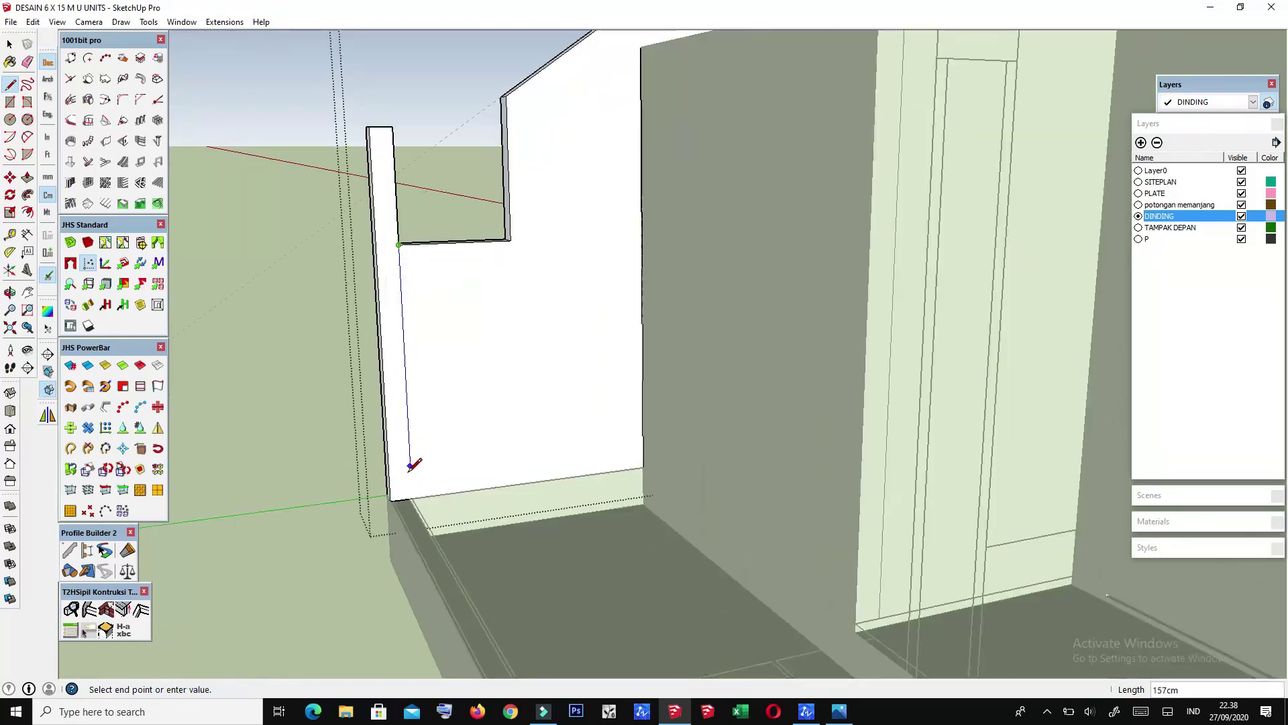
scroll(415, 497, "up", 2)
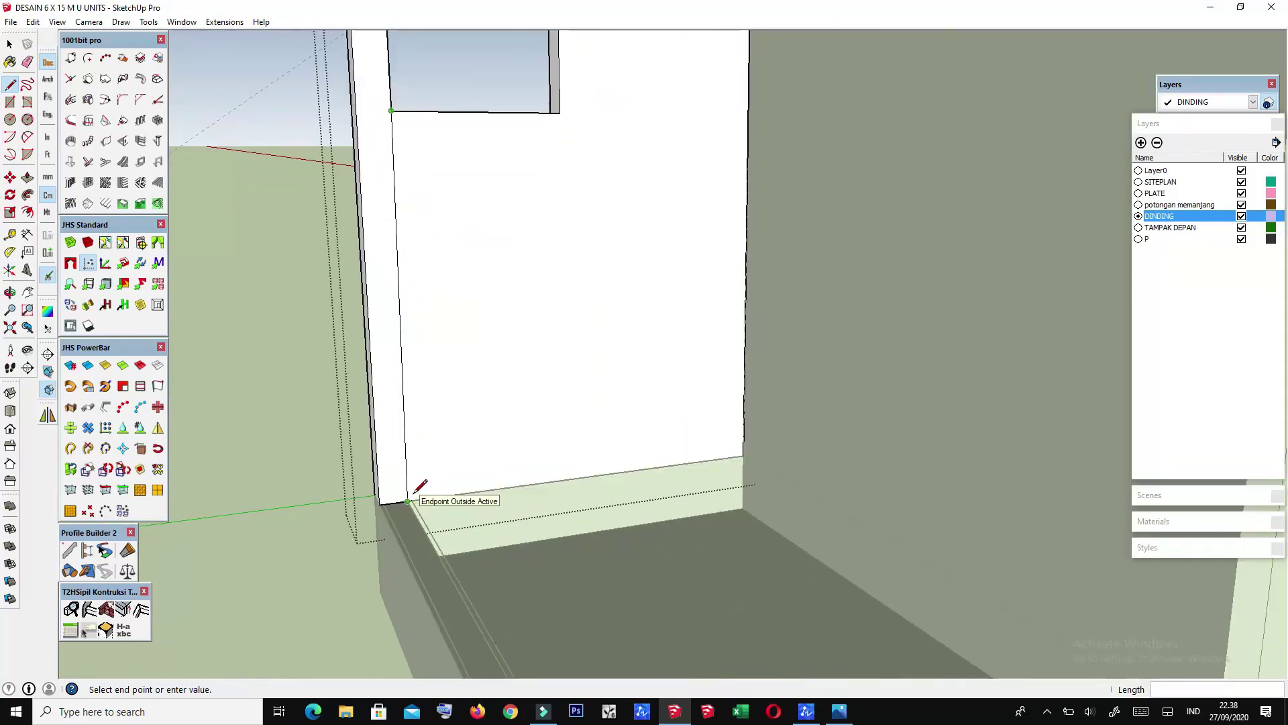
scroll(416, 495, "down", 2)
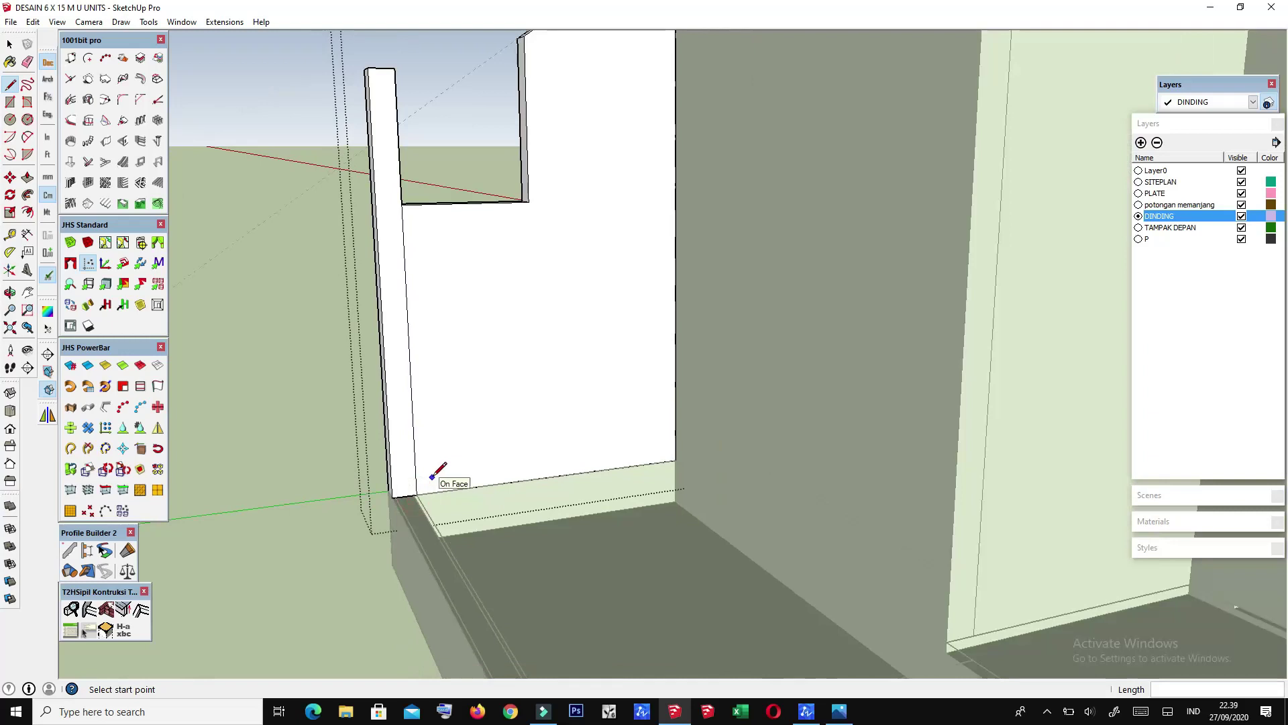
scroll(446, 477, "down", 2)
Step: Push/Pull the narrow strip out along the room's front edge to about 249 cm
key("p")
left_click(410, 449)
scroll(542, 520, "down", 2)
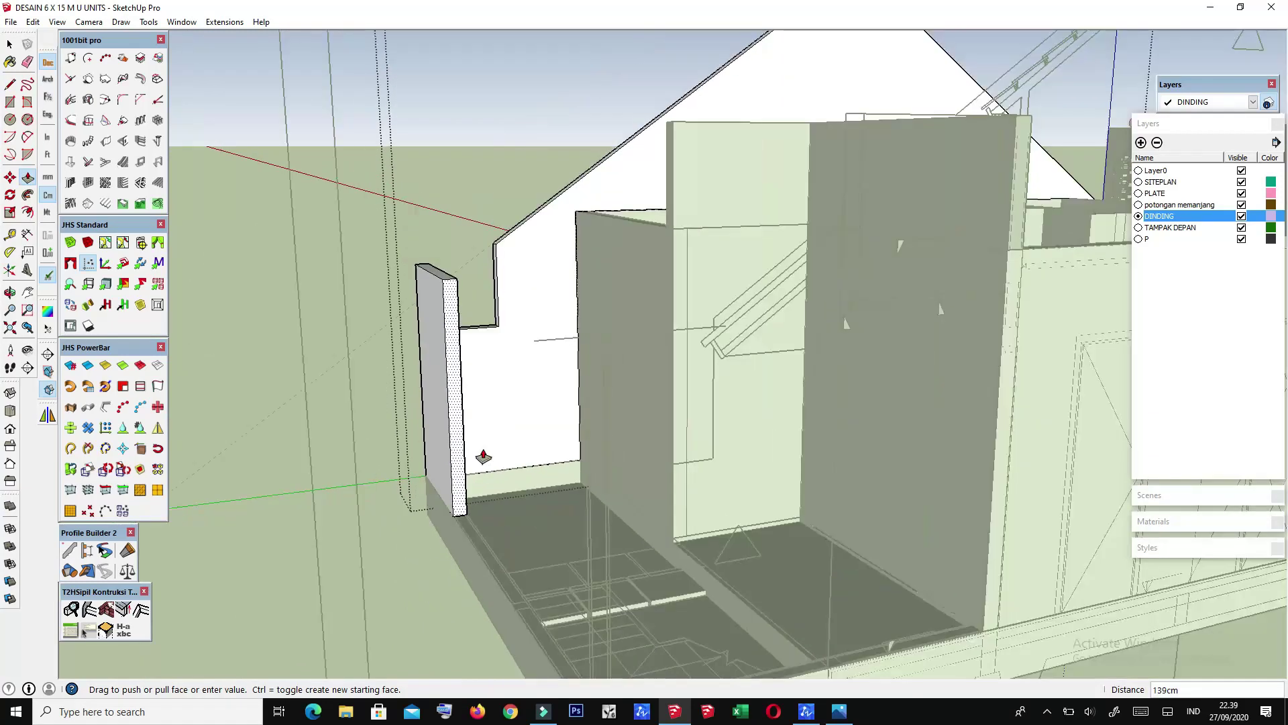
scroll(483, 453, "down", 2)
scroll(503, 495, "down", 2)
scroll(547, 451, "down", 1)
scroll(573, 527, "up", 1)
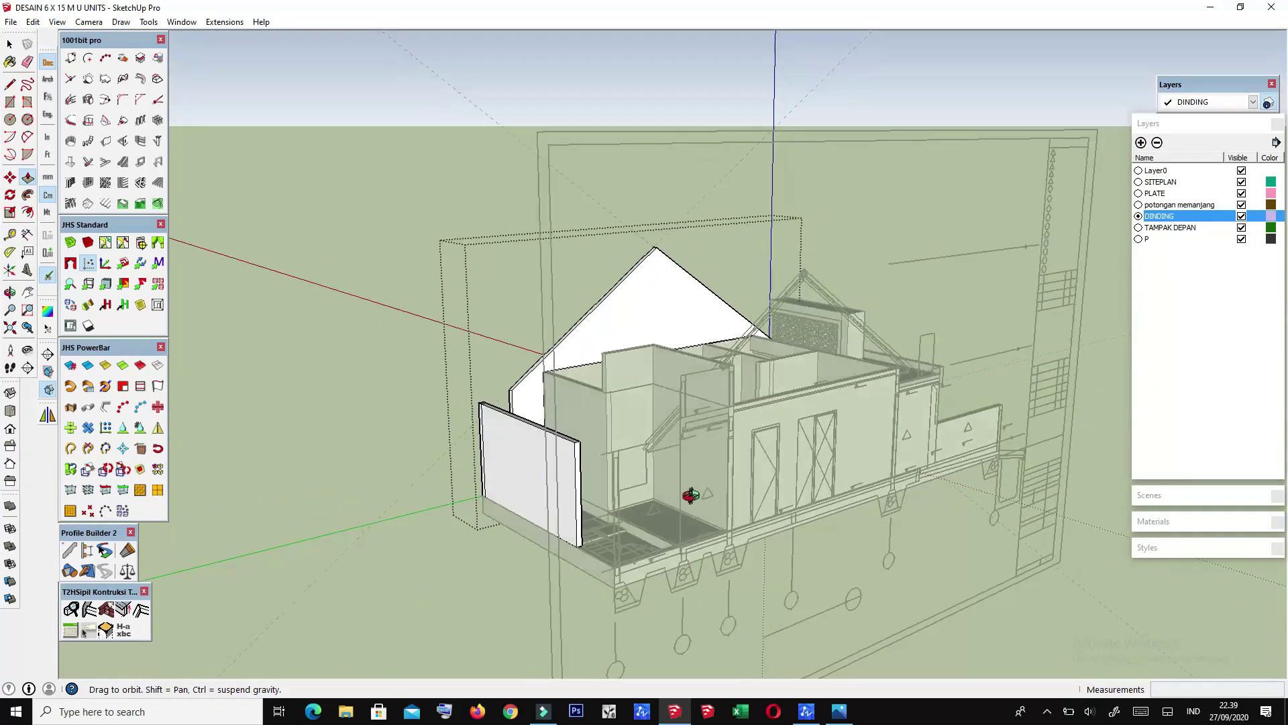
scroll(684, 567, "up", 2)
scroll(644, 567, "up", 2)
scroll(604, 563, "up", 2)
scroll(621, 537, "up", 2)
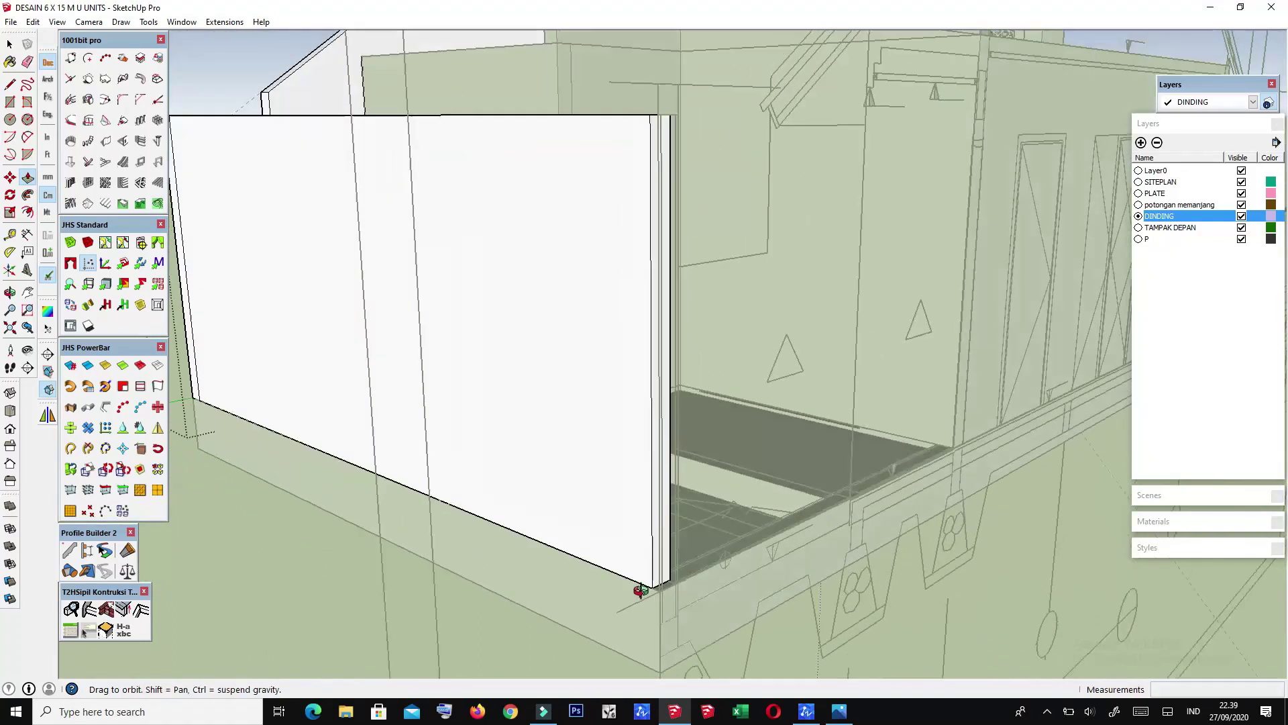
scroll(639, 604, "up", 1)
scroll(671, 604, "up", 2)
mouse_move(701, 598)
middle_mouse_down()
mouse_move(399, 674)
mouse_move(725, 569)
mouse_move(621, 571)
middle_mouse_up()
scroll(763, 569, "up", 2)
scroll(622, 577, "up", 1)
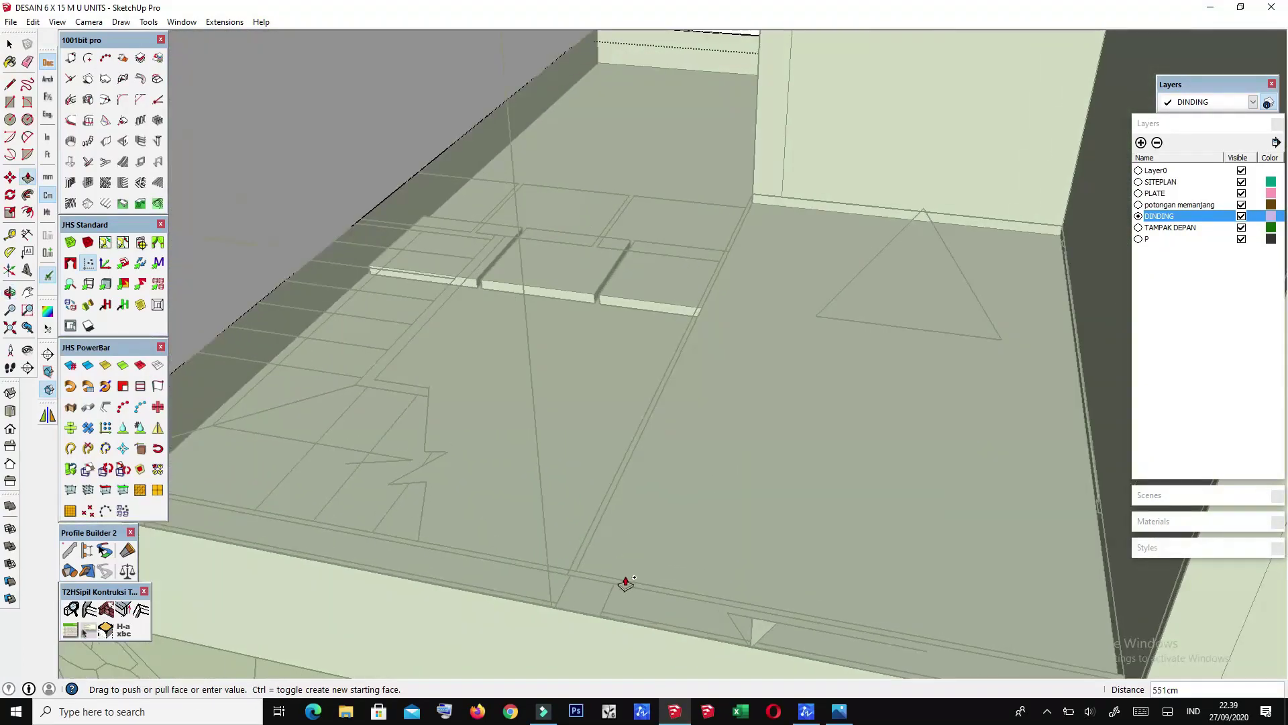
scroll(627, 584, "up", 1)
scroll(858, 501, "down", 3)
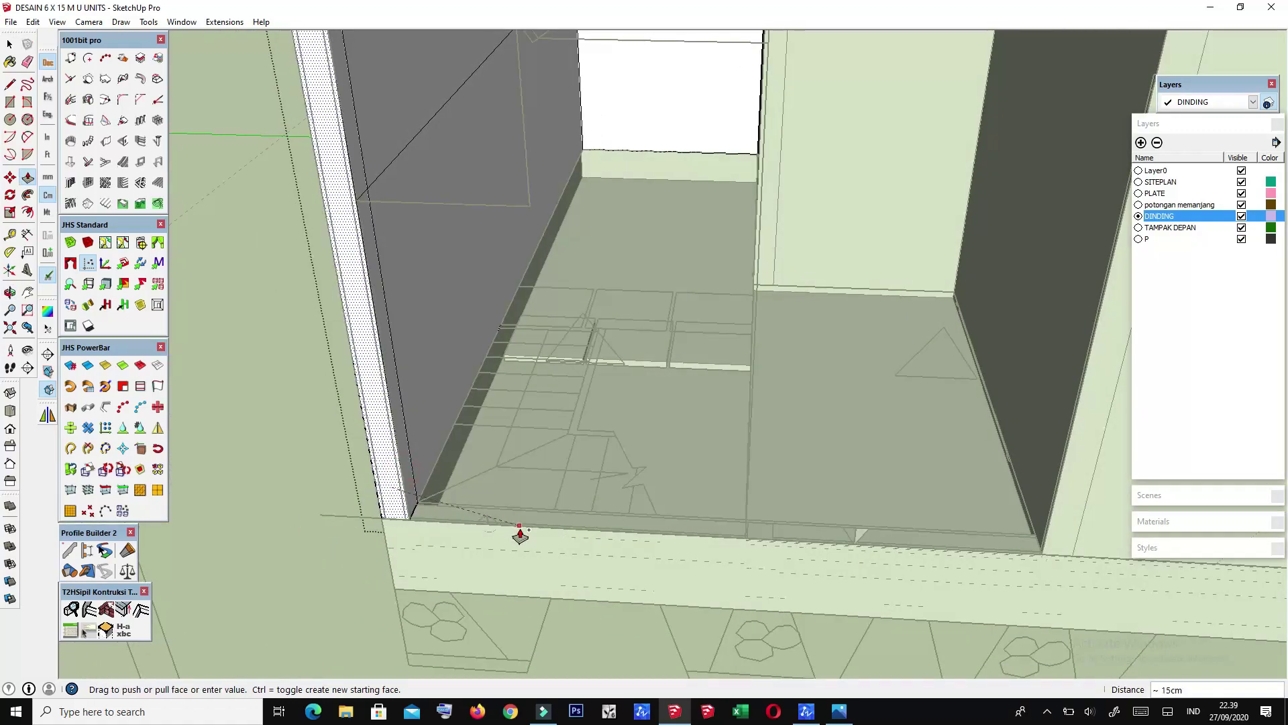
scroll(522, 535, "down", 2)
mouse_move(474, 533)
middle_mouse_down()
mouse_move(466, 420)
mouse_move(649, 506)
mouse_move(626, 505)
mouse_move(725, 417)
mouse_move(654, 479)
middle_mouse_up()
scroll(422, 447, "up", 2)
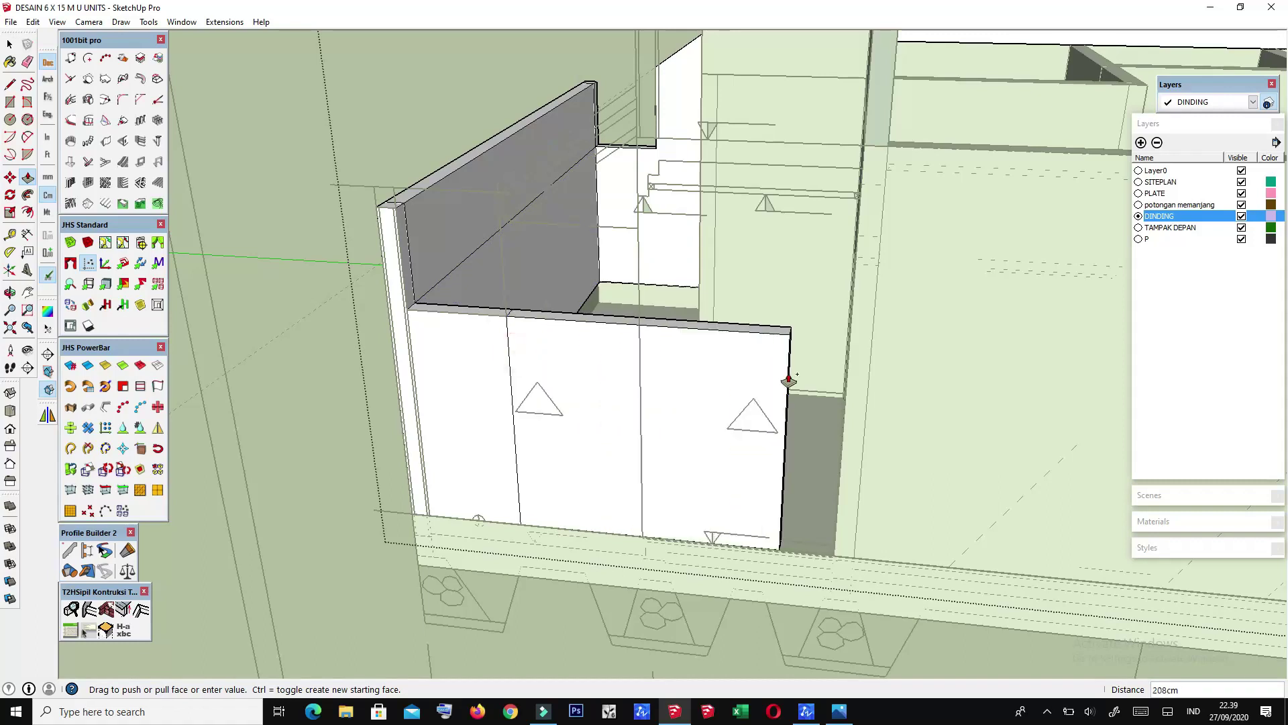
left_click(850, 356)
mouse_move(848, 346)
middle_mouse_down()
mouse_move(668, 363)
mouse_move(674, 389)
mouse_move(666, 335)
middle_mouse_up()
scroll(664, 303, "up", 3)
mouse_move(683, 302)
middle_mouse_down()
mouse_move(676, 346)
mouse_move(691, 374)
middle_mouse_up()
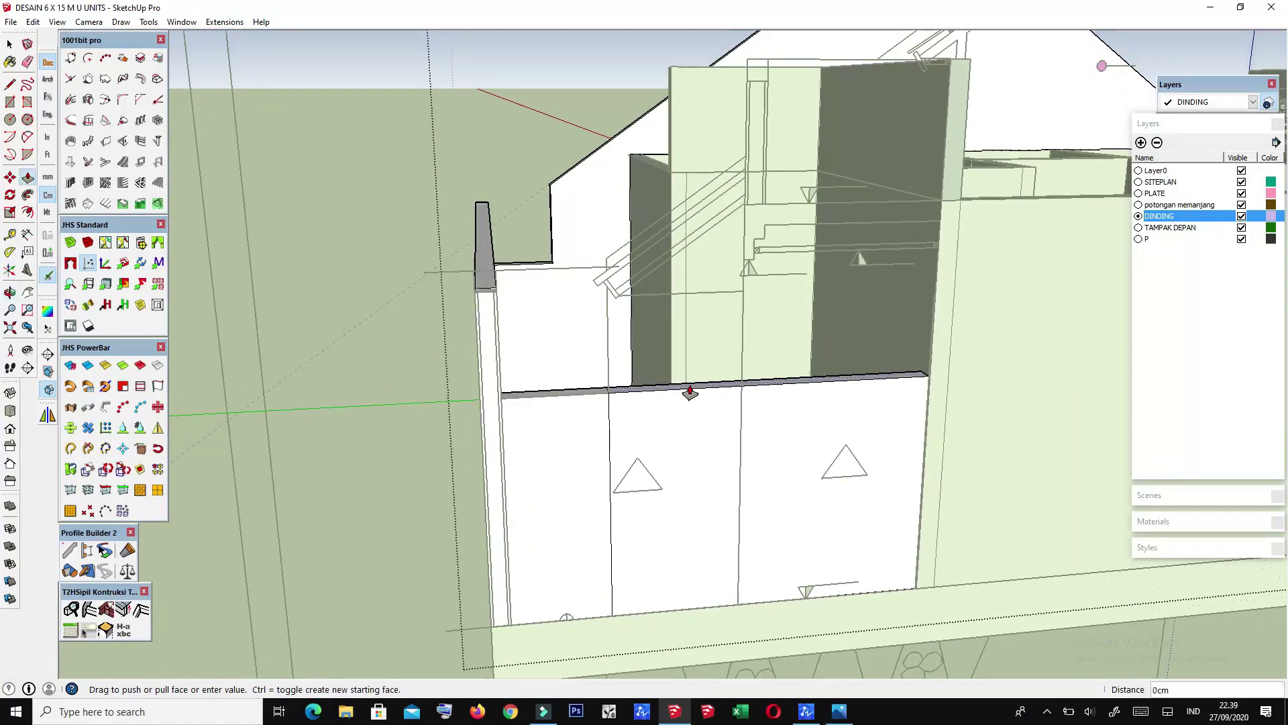
middle_click_drag(710, 268, 603, 313)
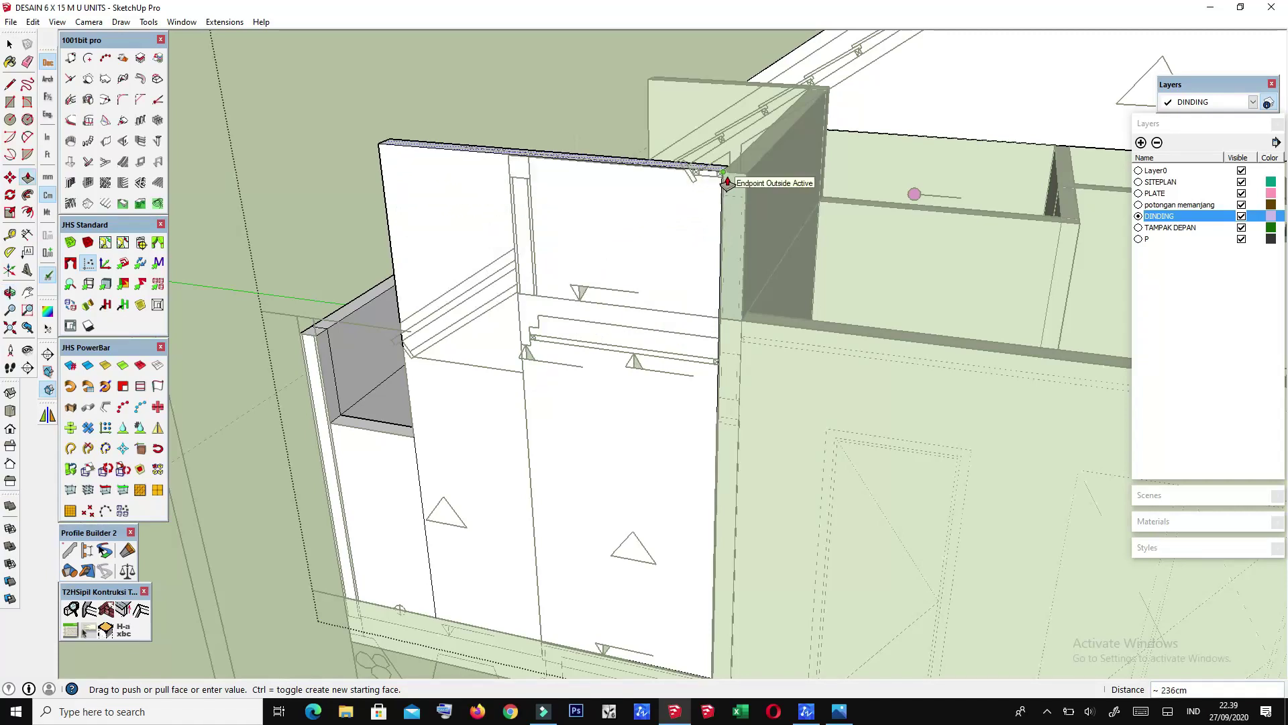
mouse_move(728, 182)
middle_mouse_down()
mouse_move(524, 331)
mouse_move(644, 243)
mouse_move(503, 397)
middle_mouse_up()
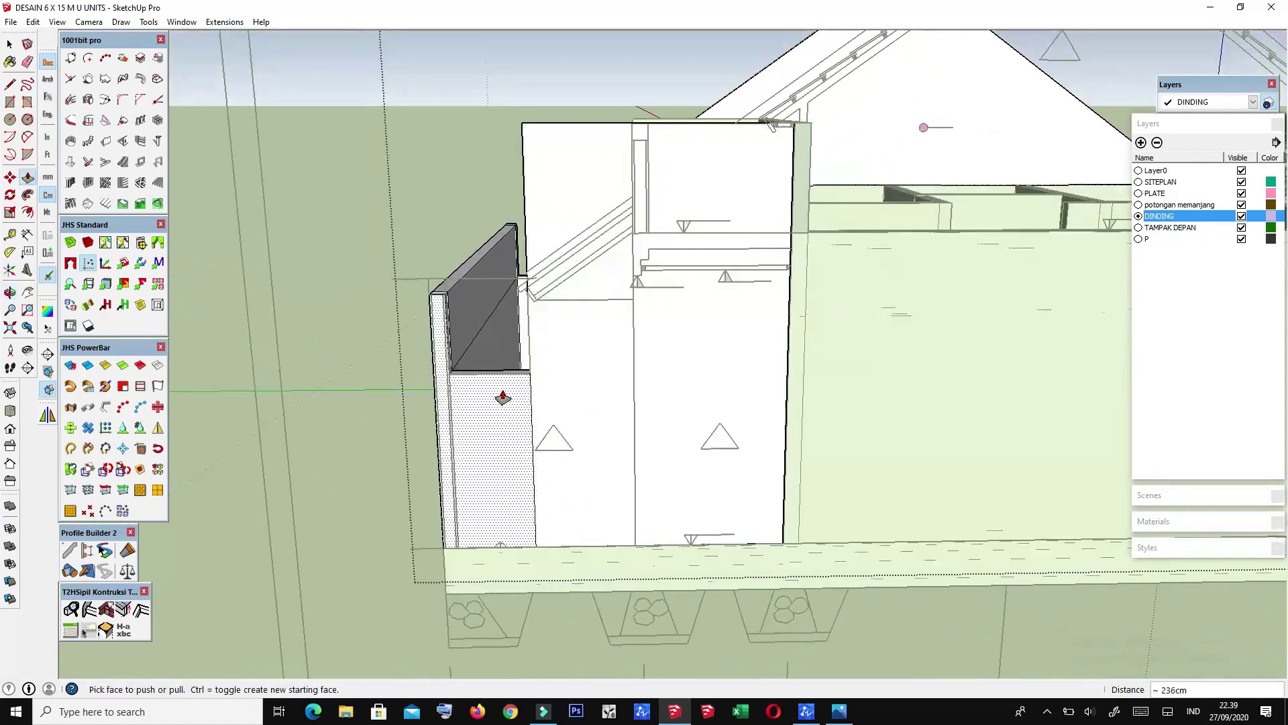
mouse_move(412, 381)
middle_mouse_down()
mouse_move(411, 328)
mouse_move(421, 368)
mouse_move(494, 345)
mouse_move(682, 324)
mouse_move(926, 374)
mouse_move(644, 374)
mouse_move(501, 360)
mouse_move(483, 340)
middle_mouse_up()
scroll(417, 368, "down", 2)
scroll(470, 359, "down", 5)
scroll(494, 339, "up", 3)
scroll(494, 338, "up", 1)
key("l")
scroll(474, 284, "up", 2)
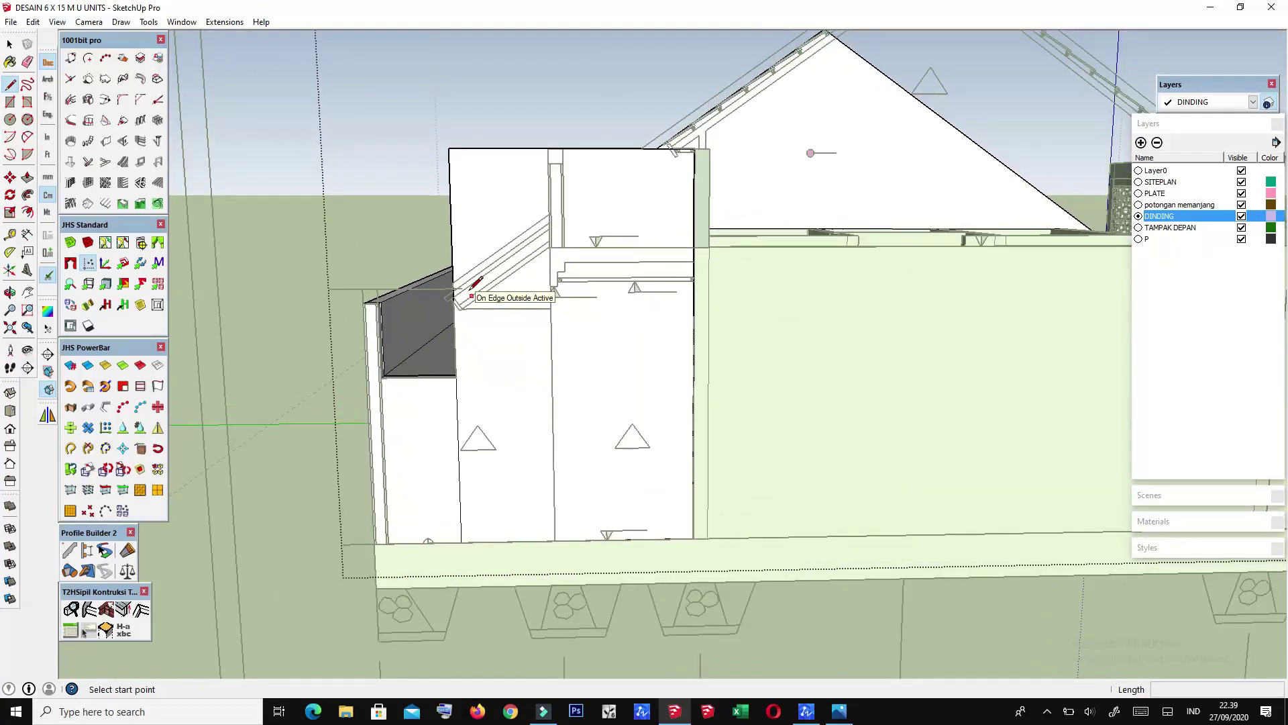
scroll(473, 287, "up", 1)
scroll(463, 275, "up", 1)
scroll(503, 281, "down", 1)
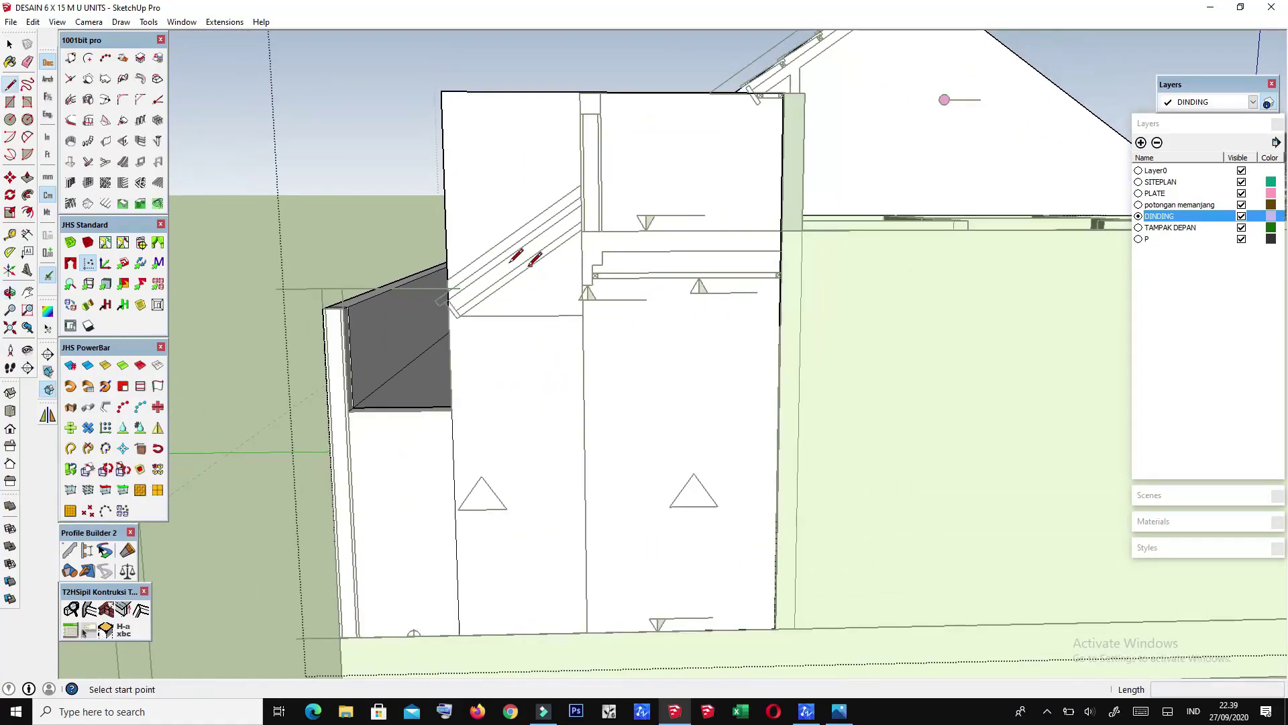
left_click(448, 278)
mouse_move(446, 279)
middle_mouse_down()
mouse_move(526, 253)
mouse_move(579, 189)
middle_mouse_up()
scroll(510, 248, "up", 2)
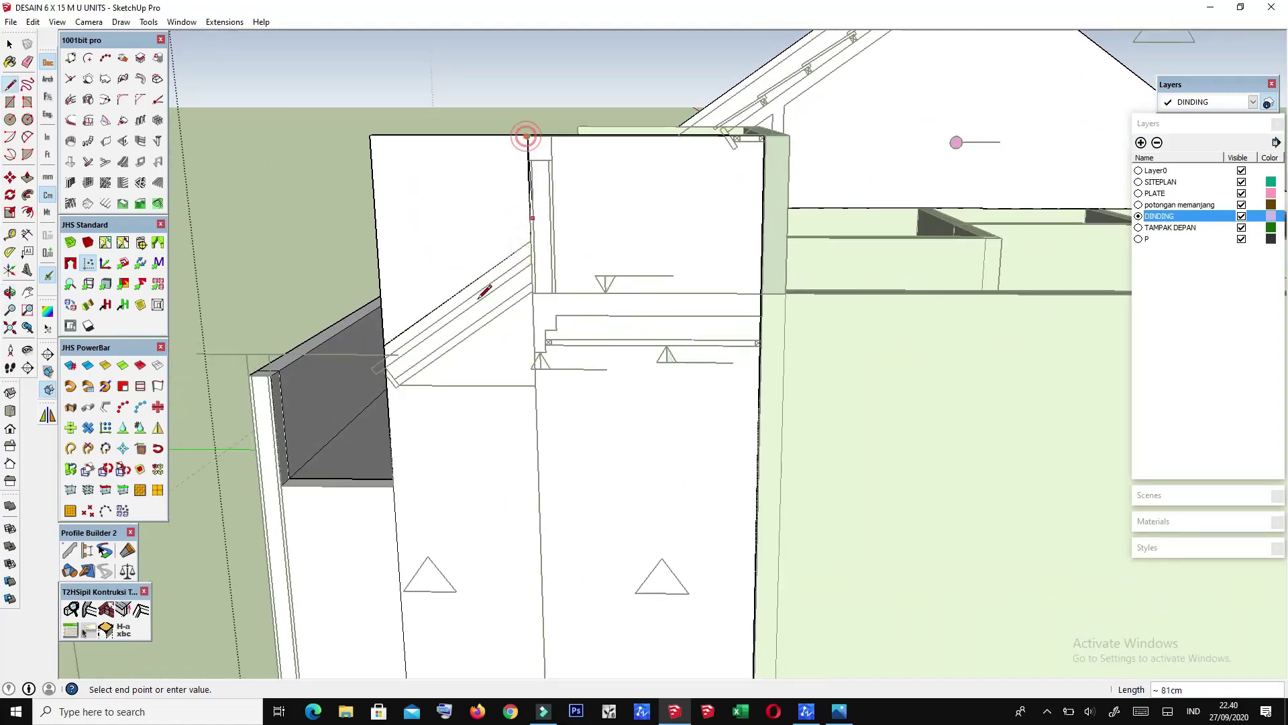
scroll(469, 295, "down", 1)
middle_click_drag(483, 250, 745, 406)
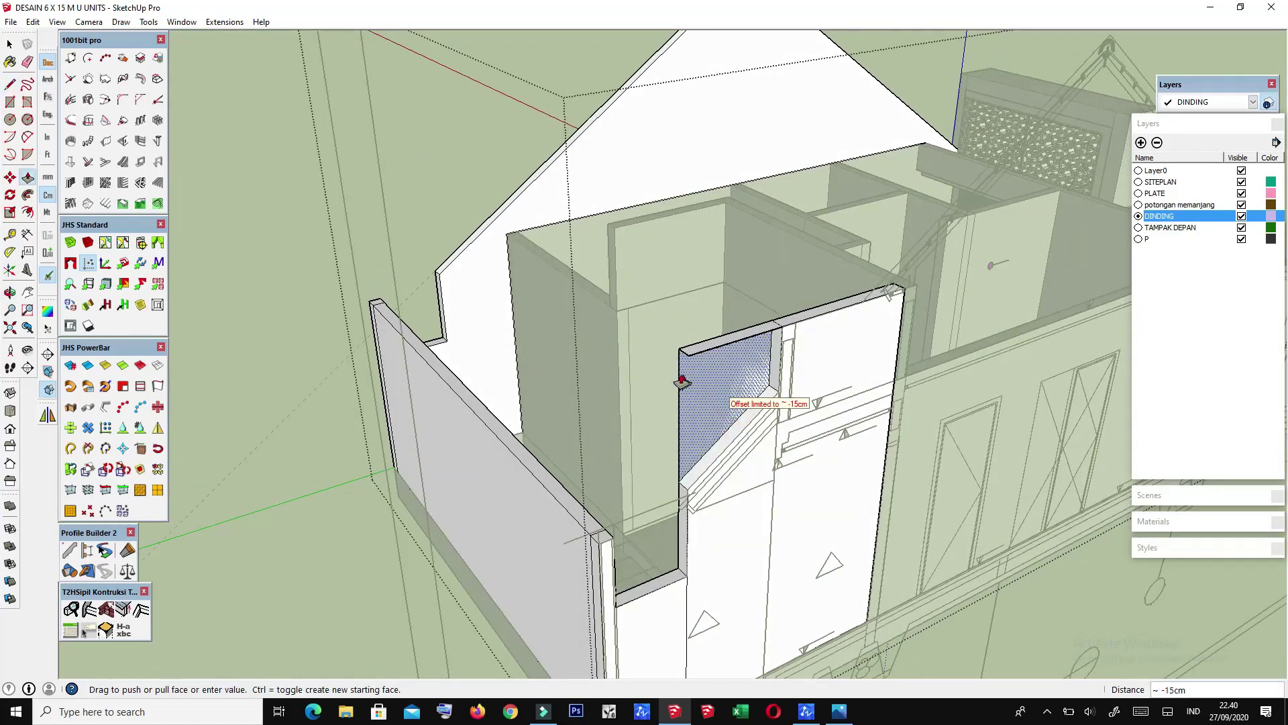
middle_click_drag(679, 357, 615, 370)
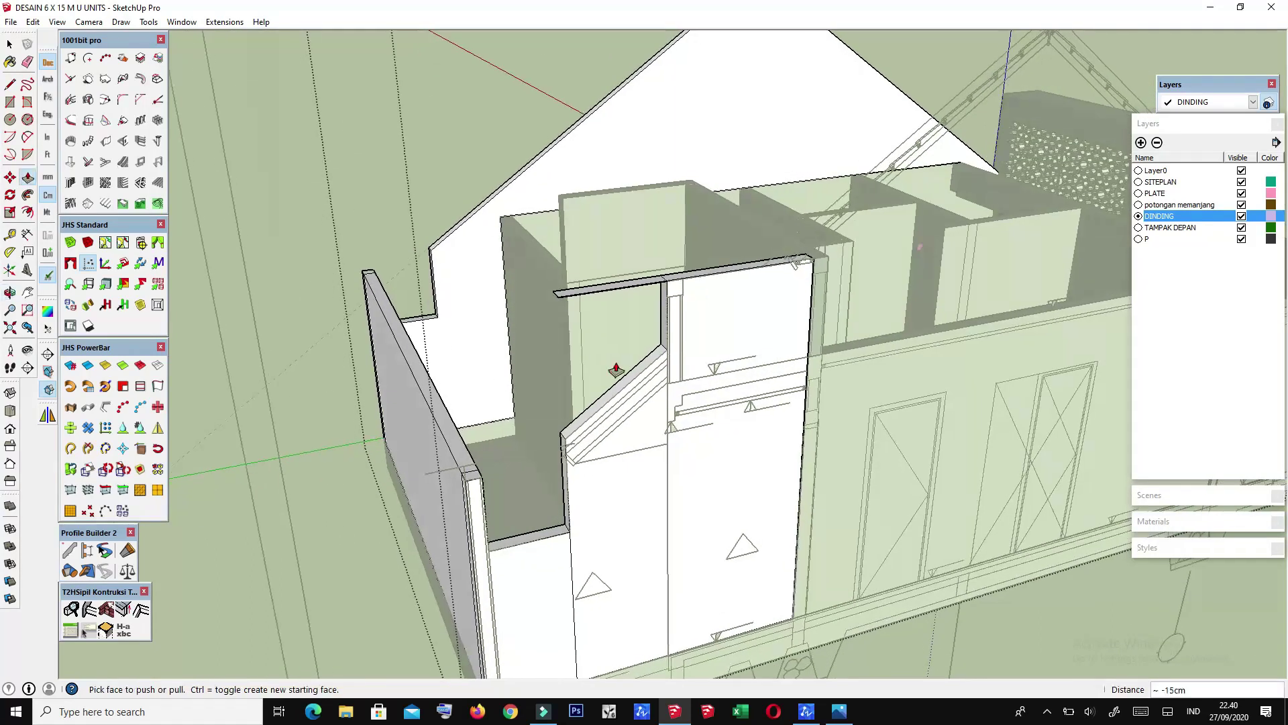
left_click(608, 296)
key("ctrl+z")
middle_click_drag(650, 282, 674, 362)
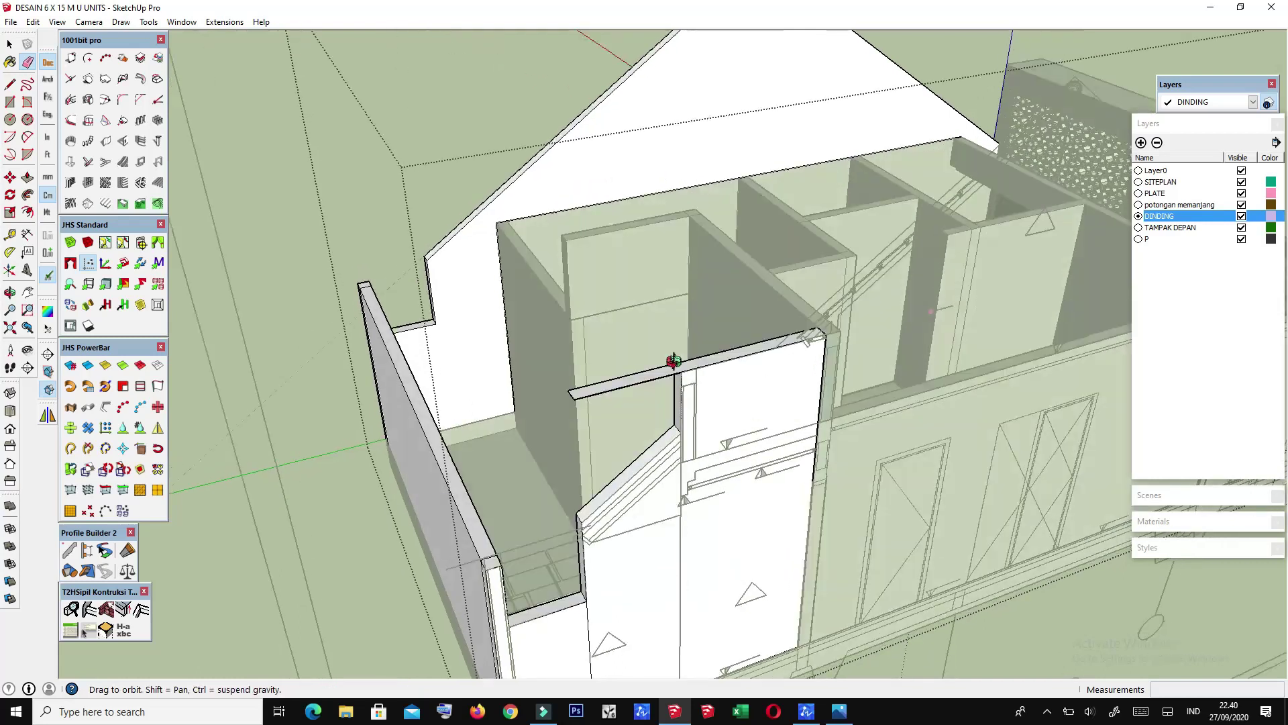
scroll(674, 403, "up", 3)
scroll(693, 433, "up", 3)
scroll(693, 432, "up", 2)
scroll(679, 432, "up", 3)
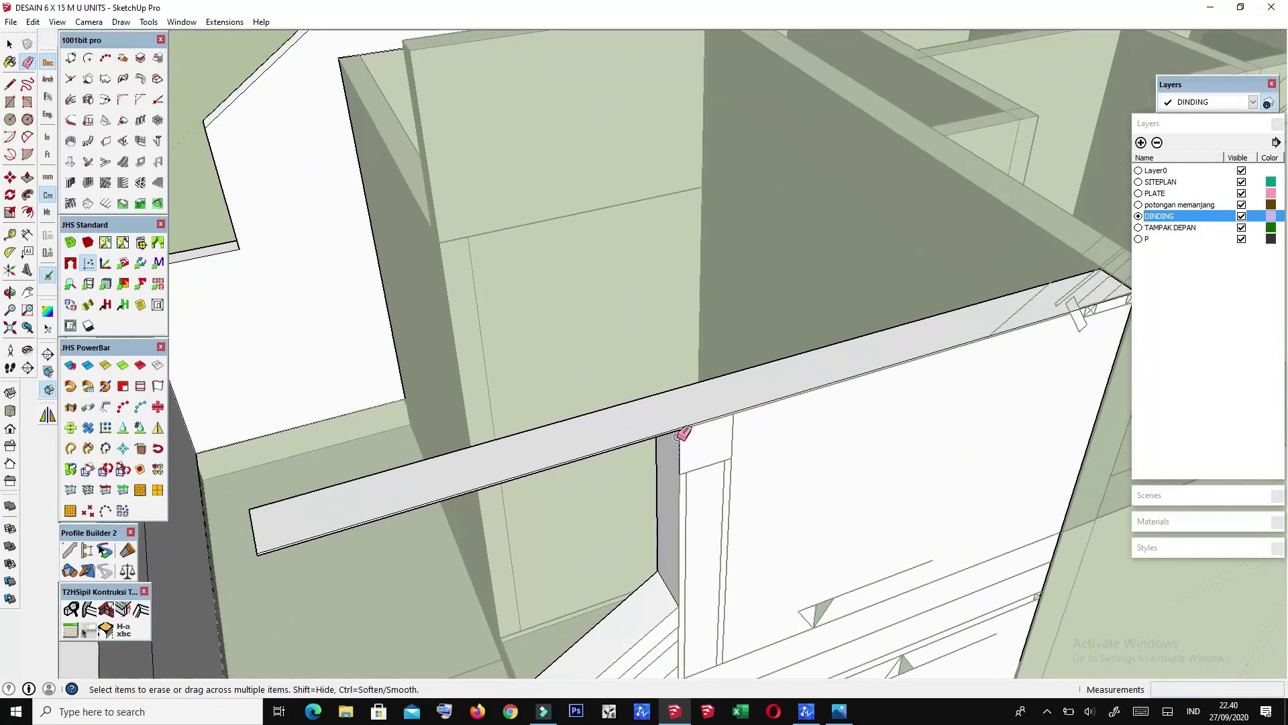
scroll(682, 432, "up", 2)
mouse_move(683, 431)
middle_mouse_down()
mouse_move(739, 167)
mouse_move(688, 365)
mouse_move(693, 302)
mouse_move(665, 339)
middle_mouse_up()
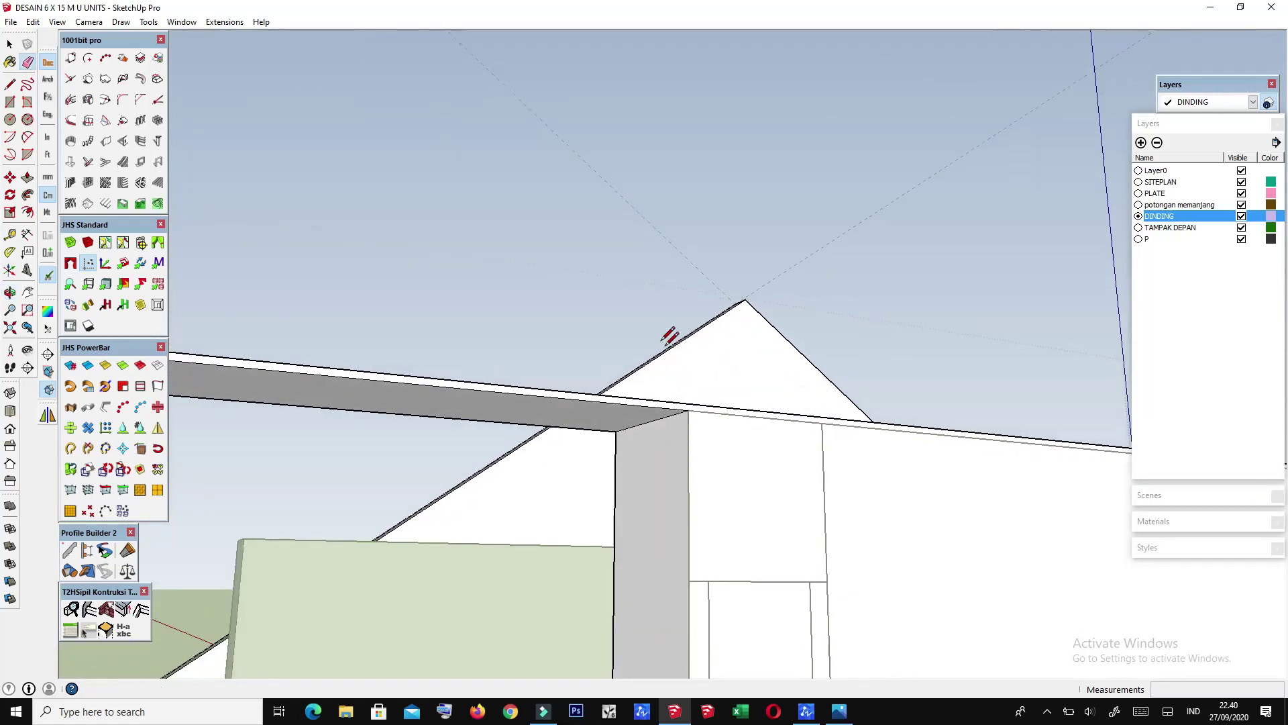
Step: Orbit and pan to a close view of the top of the upper wall
scroll(671, 349, "up", 3)
key("l")
scroll(688, 470, "down", 1)
scroll(688, 483, "down", 2)
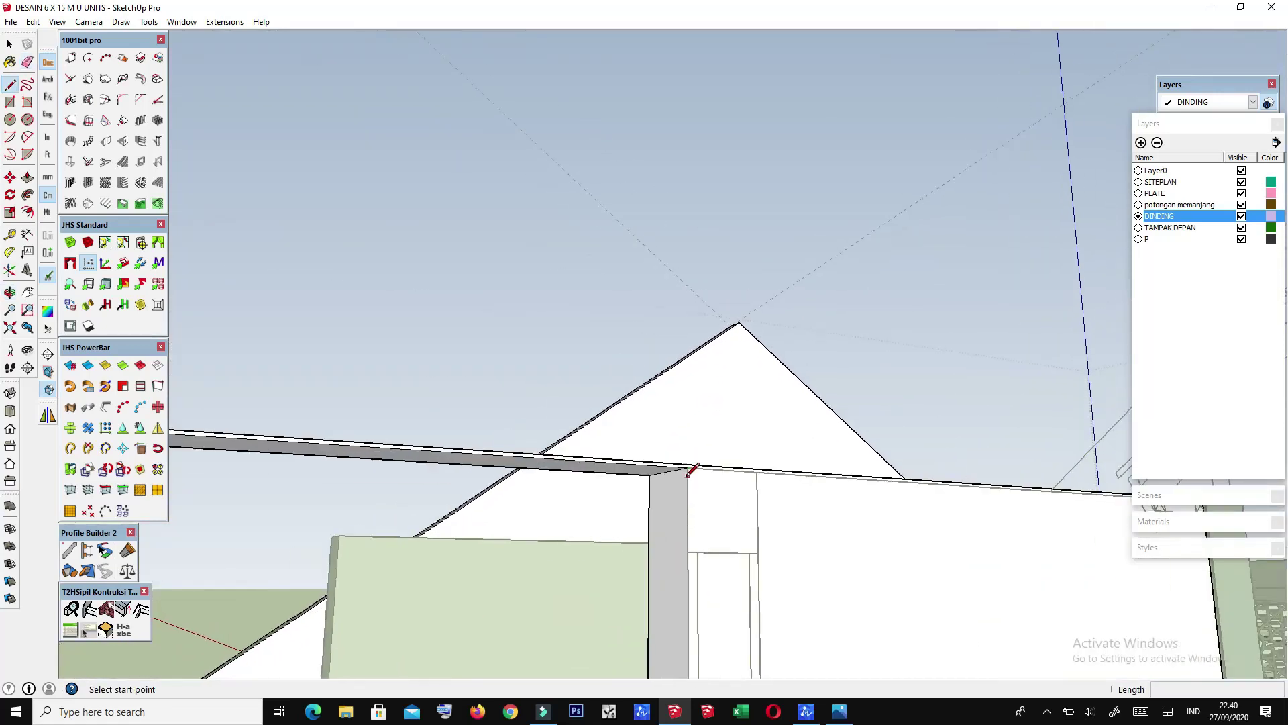
scroll(688, 473, "up", 2)
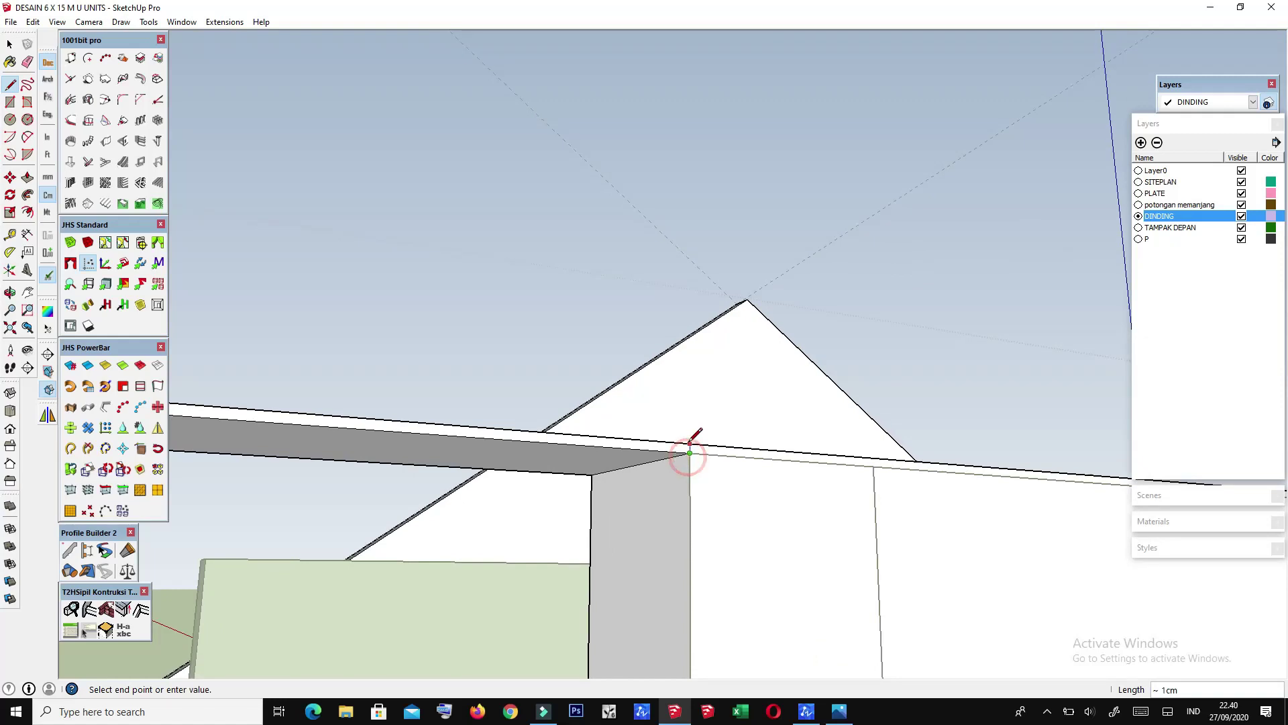
middle_click_drag(676, 463, 854, 446)
scroll(425, 469, "up", 3)
mouse_move(425, 469)
middle_mouse_down()
mouse_move(638, 490)
mouse_move(595, 513)
middle_mouse_up()
scroll(528, 625, "down", 3)
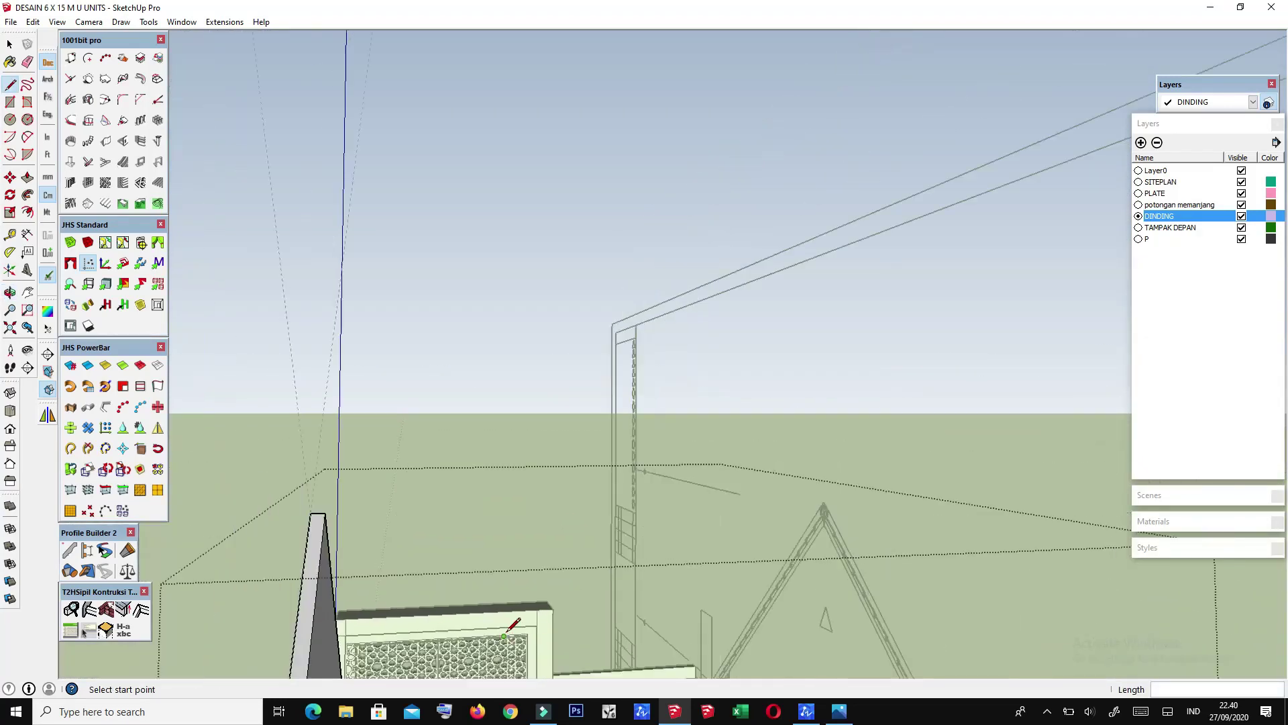
mouse_move(536, 625)
middle_mouse_down("shift")
mouse_move(594, 441)
mouse_move(607, 446)
middle_mouse_up("shift")
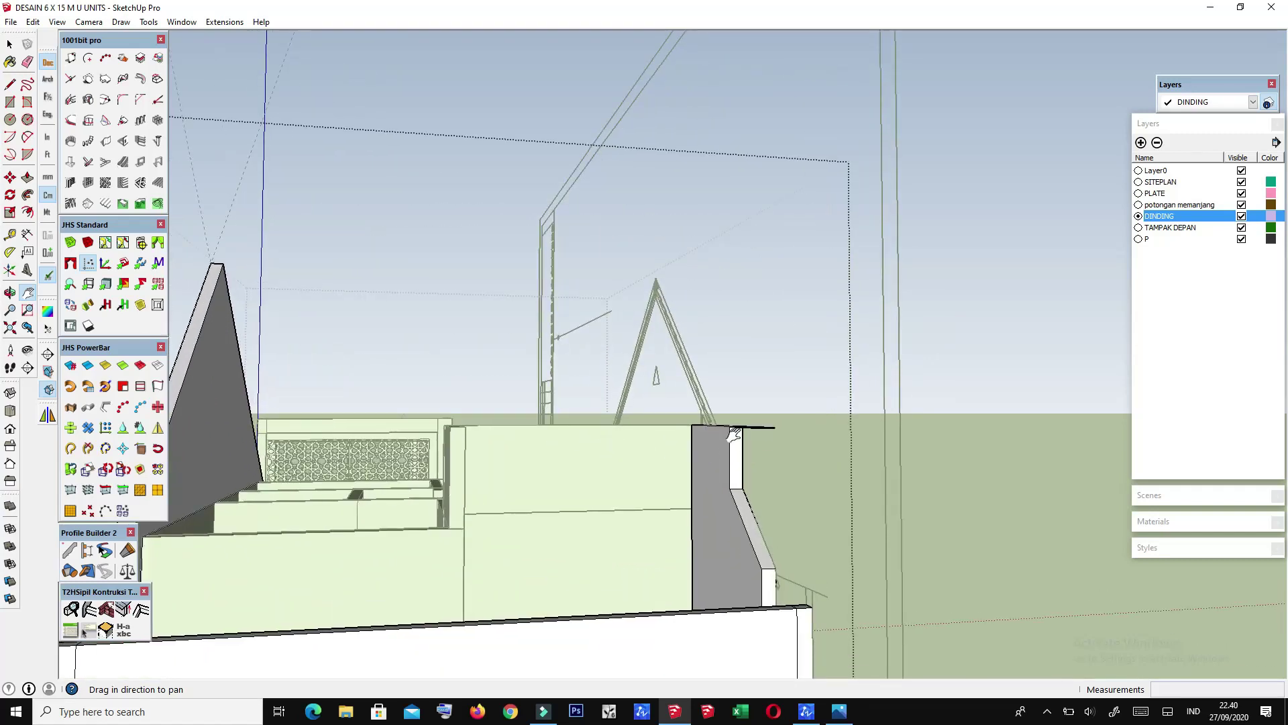
scroll(776, 517, "up", 3)
middle_click_drag(777, 518, 889, 604)
scroll(912, 597, "up", 2)
scroll(919, 582, "up", 2)
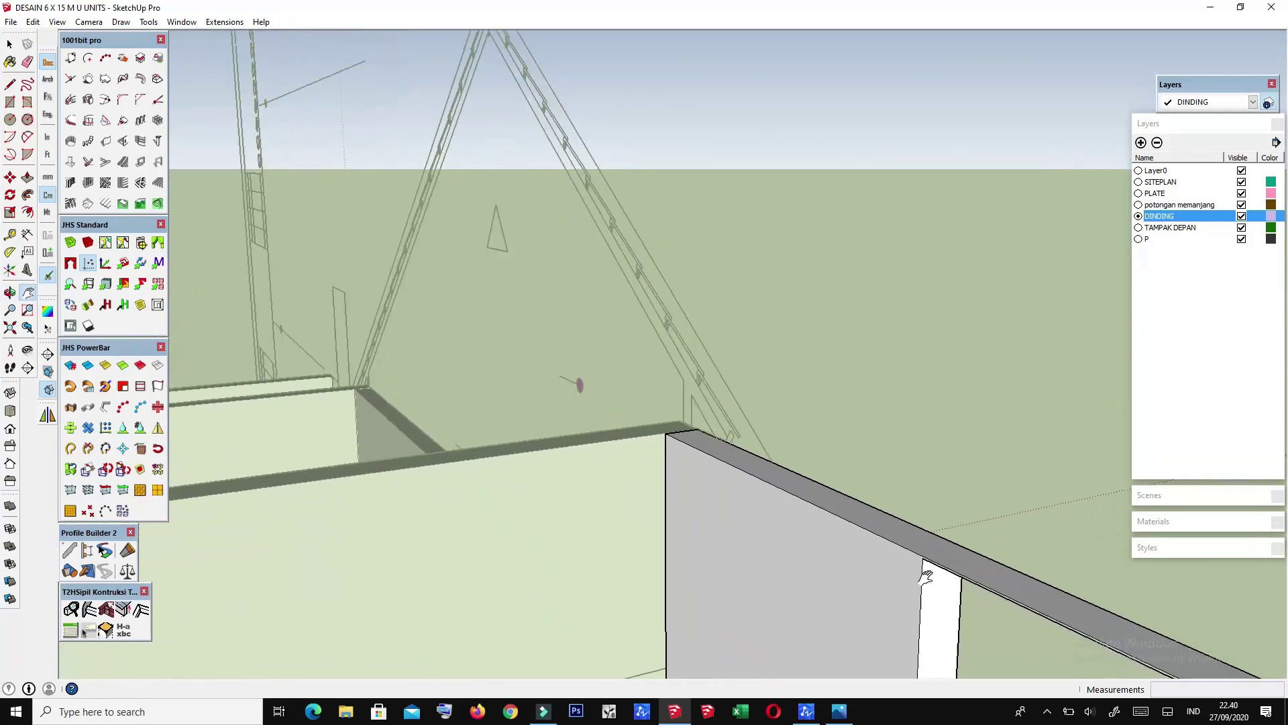
scroll(905, 557, "up", 1)
middle_click_drag(886, 546, 748, 512, "shift")
scroll(746, 502, "up", 2)
scroll(746, 502, "up", 1)
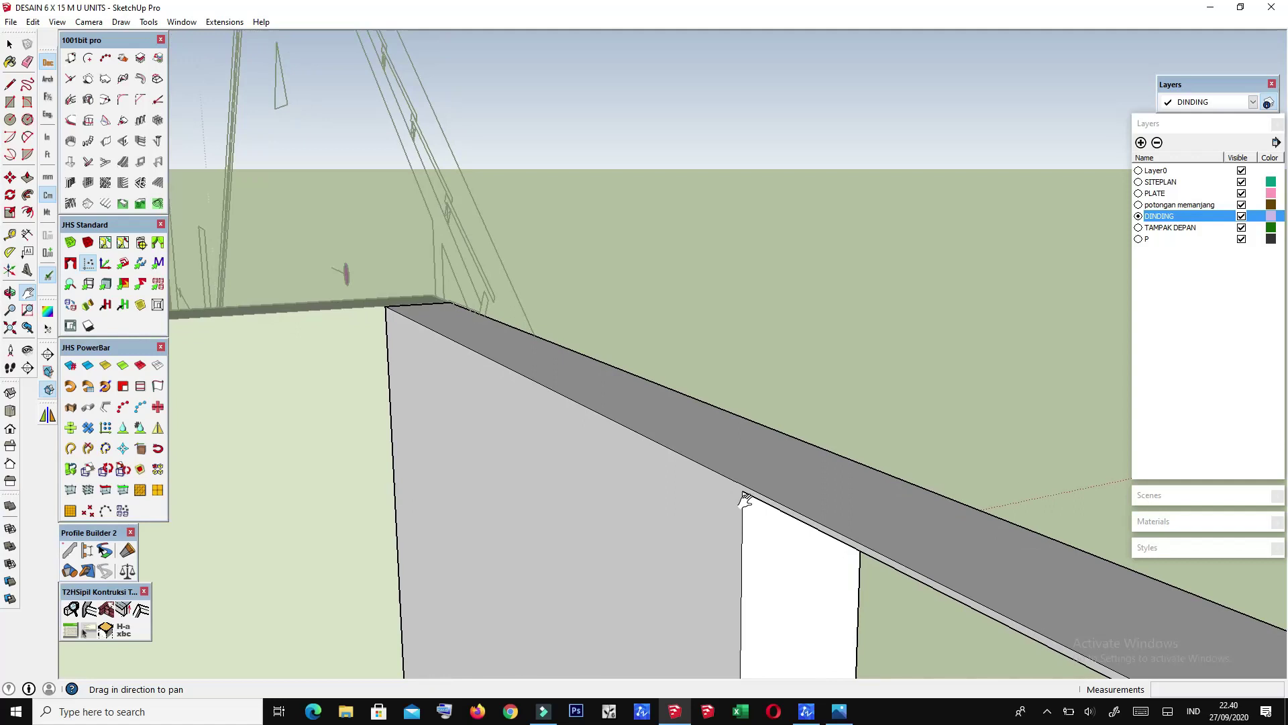
Step: Push the thin top face of the wall inward about 15 cm
key("l")
scroll(748, 504, "up", 1)
scroll(751, 487, "up", 2)
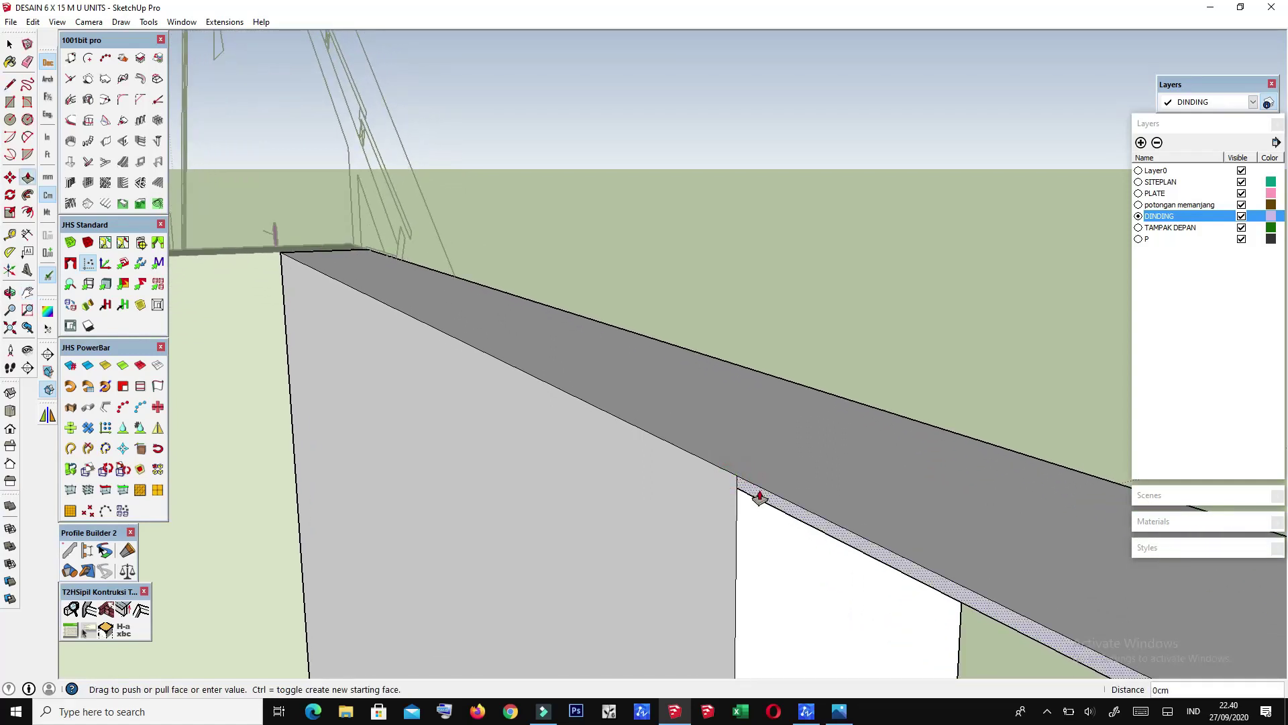
left_click_drag(760, 498, 874, 421)
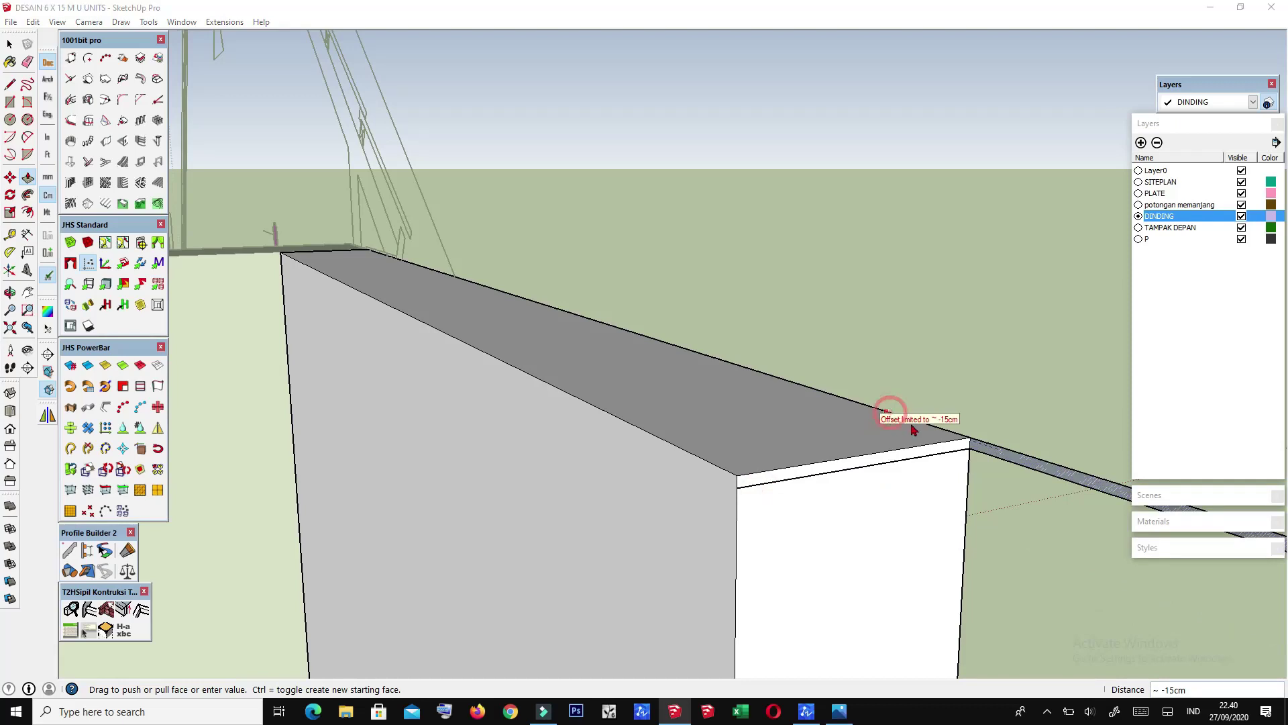
mouse_move(951, 479)
middle_mouse_down()
mouse_move(542, 548)
mouse_move(690, 526)
mouse_move(699, 589)
mouse_move(698, 577)
middle_mouse_up()
mouse_move(574, 524)
middle_mouse_down()
mouse_move(615, 460)
mouse_move(644, 538)
mouse_move(313, 503)
mouse_move(301, 485)
middle_mouse_up()
scroll(495, 509, "down", 3)
scroll(489, 523, "down", 3)
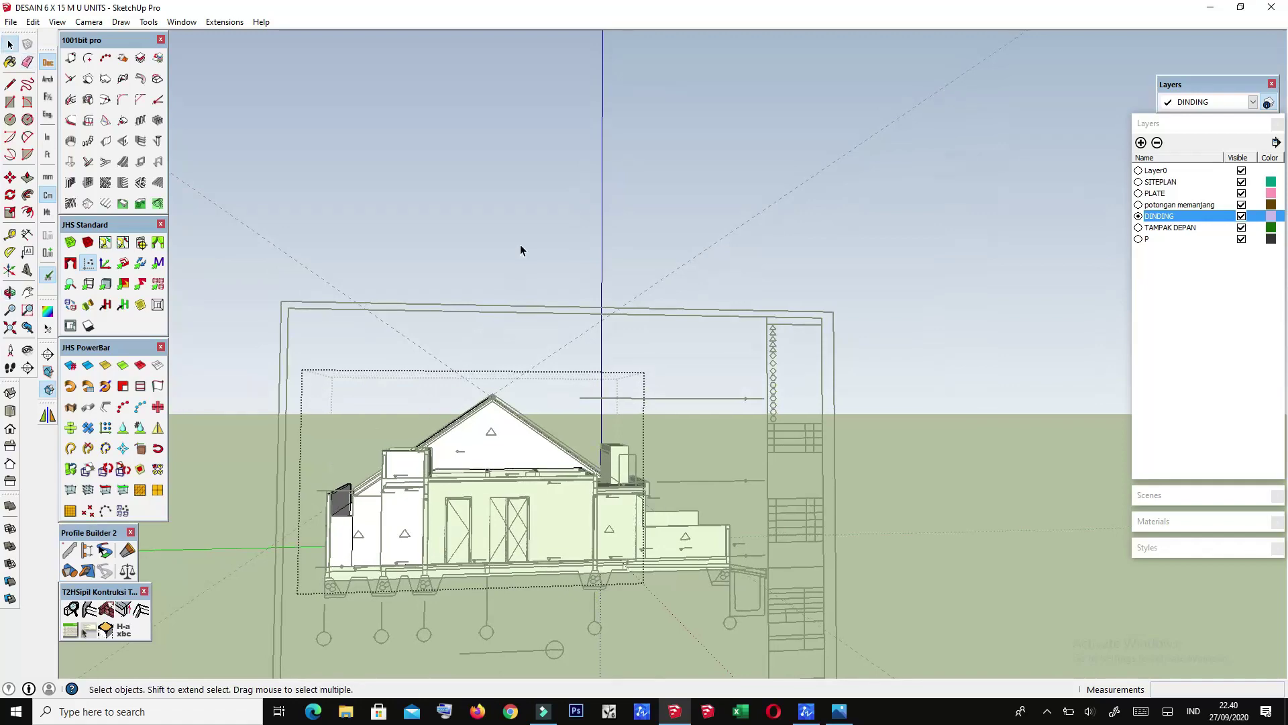
scroll(633, 305, "up", 3)
scroll(604, 403, "down", 4)
scroll(561, 455, "up", 1)
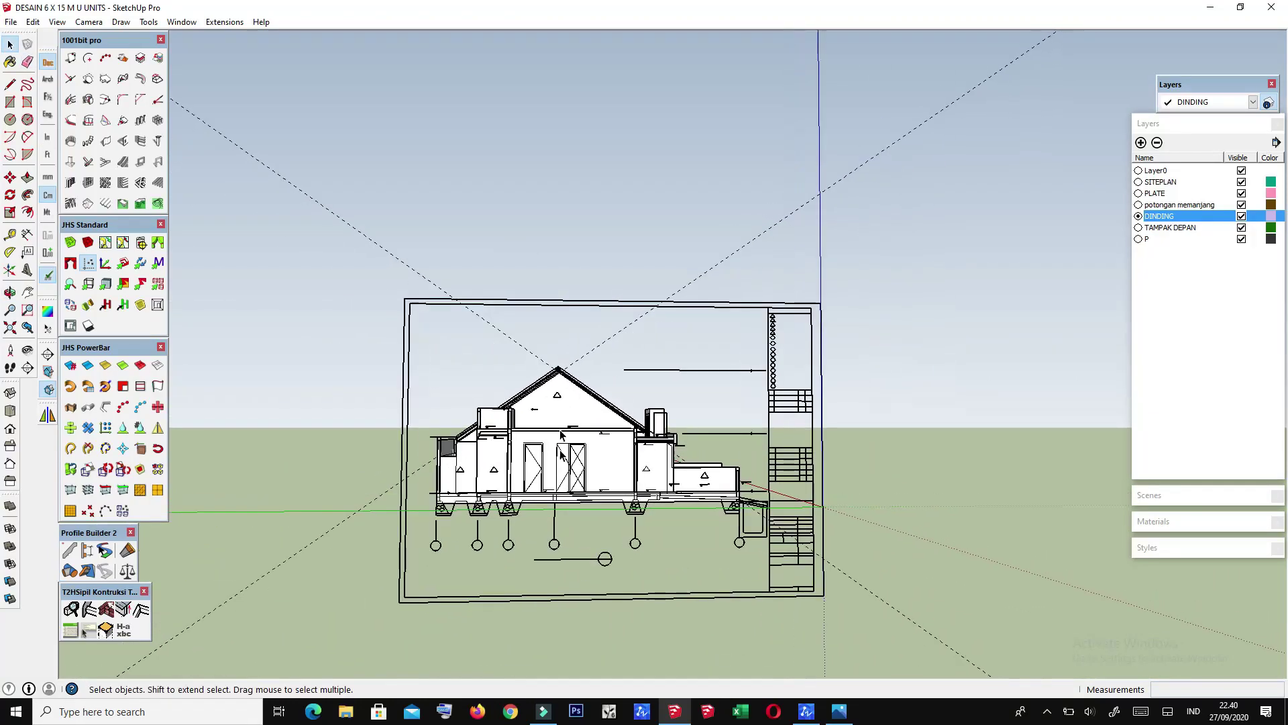
scroll(561, 455, "up", 3)
mouse_move(561, 455)
middle_mouse_down()
mouse_move(517, 349)
mouse_move(645, 358)
middle_mouse_up()
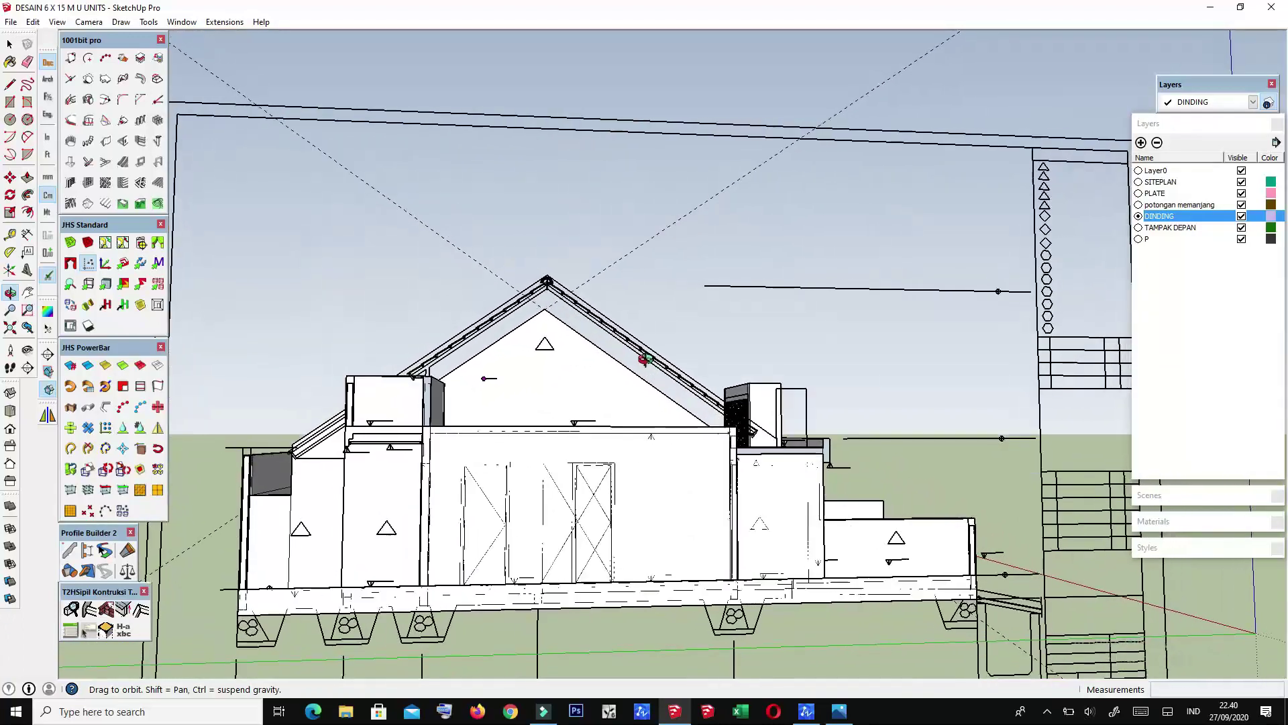
mouse_move(645, 358)
middle_mouse_down()
mouse_move(453, 401)
mouse_move(432, 337)
mouse_move(489, 374)
mouse_move(431, 369)
mouse_move(363, 386)
middle_mouse_up()
scroll(453, 401, "up", 2)
scroll(417, 375, "up", 2)
scroll(416, 386, "up", 2)
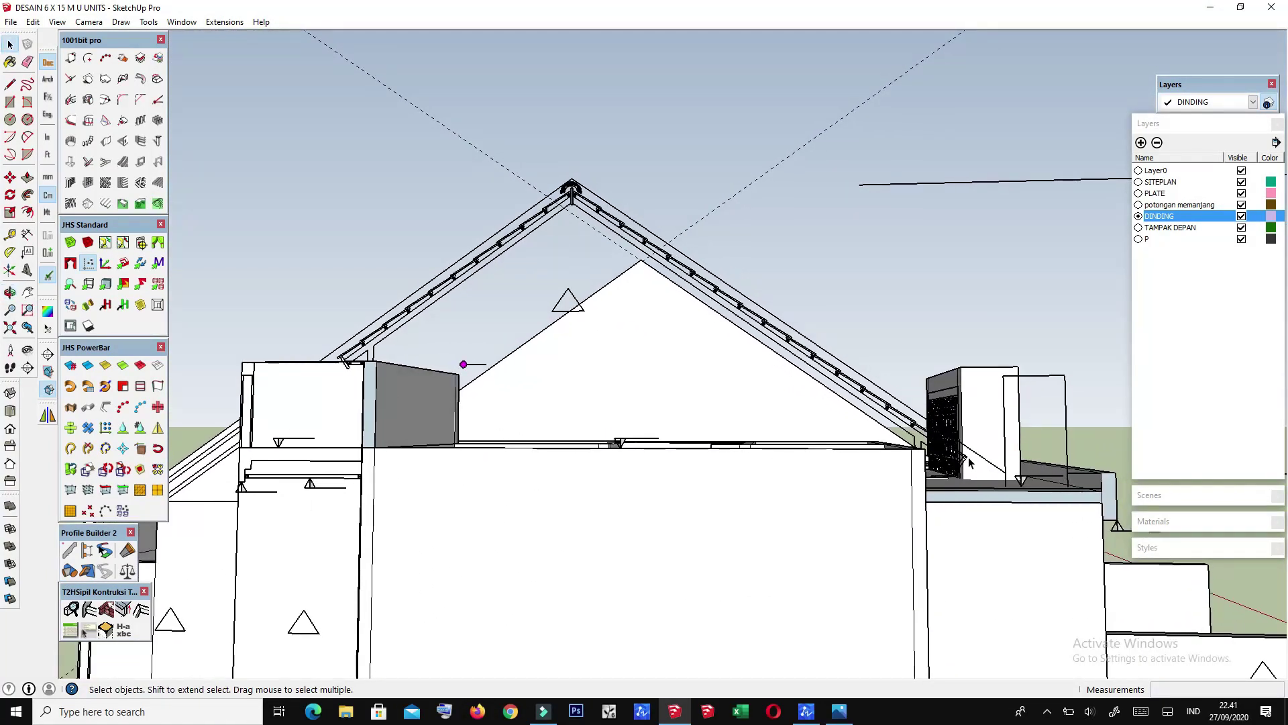
scroll(969, 463, "up", 2)
scroll(973, 467, "up", 2)
scroll(976, 469, "up", 1)
scroll(983, 473, "up", 2)
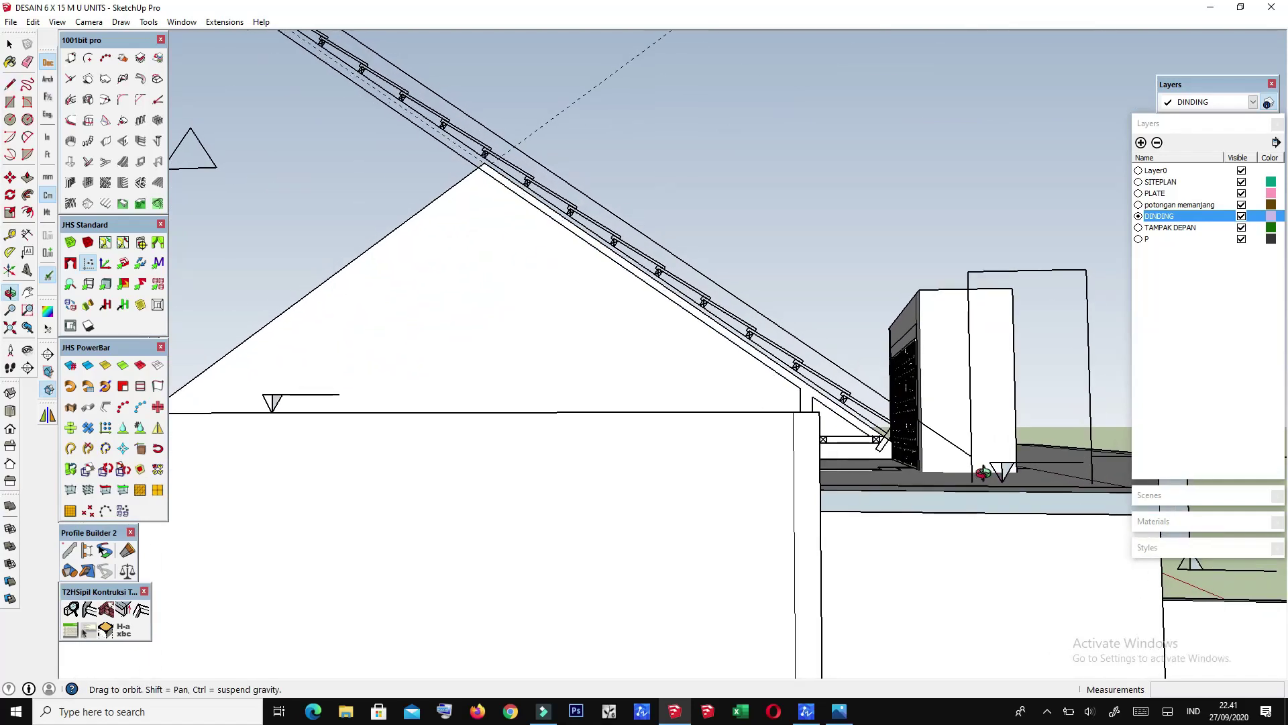
scroll(983, 473, "up", 1)
key("l")
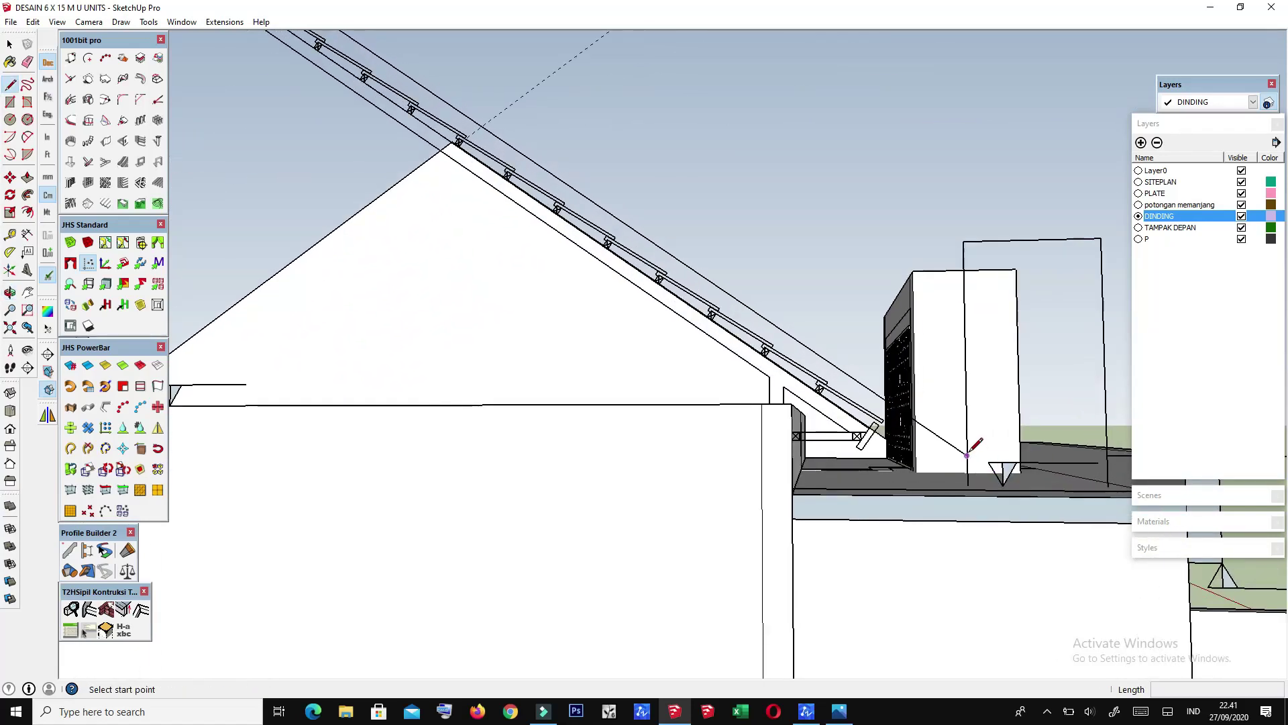
middle_click_drag(968, 455, 967, 456)
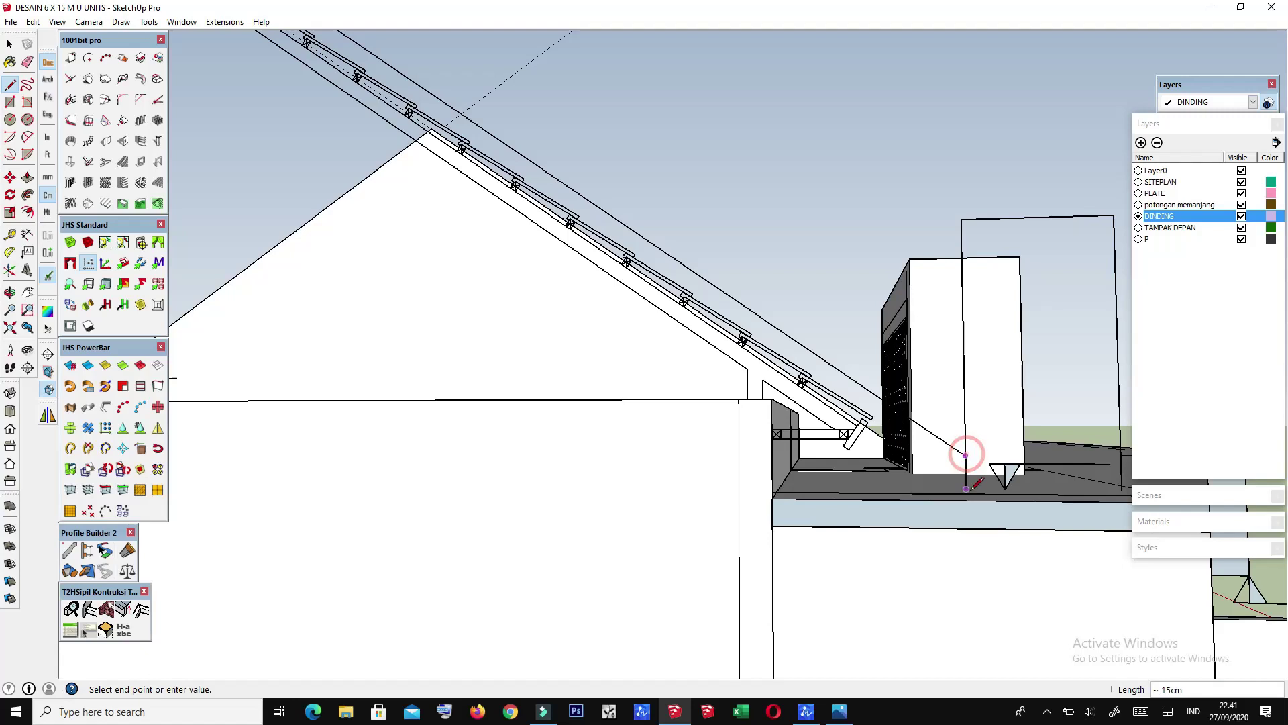
middle_click_drag(969, 495, 815, 524)
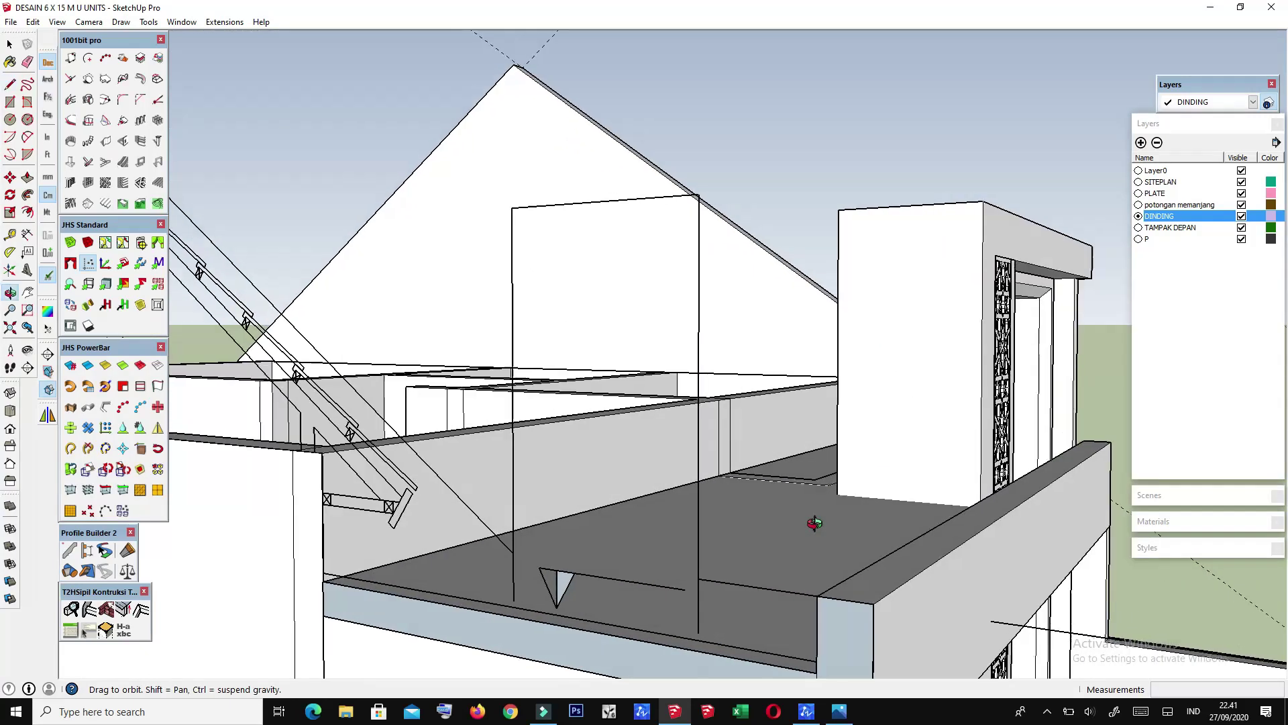
scroll(545, 607, "up", 1)
scroll(530, 611, "up", 1)
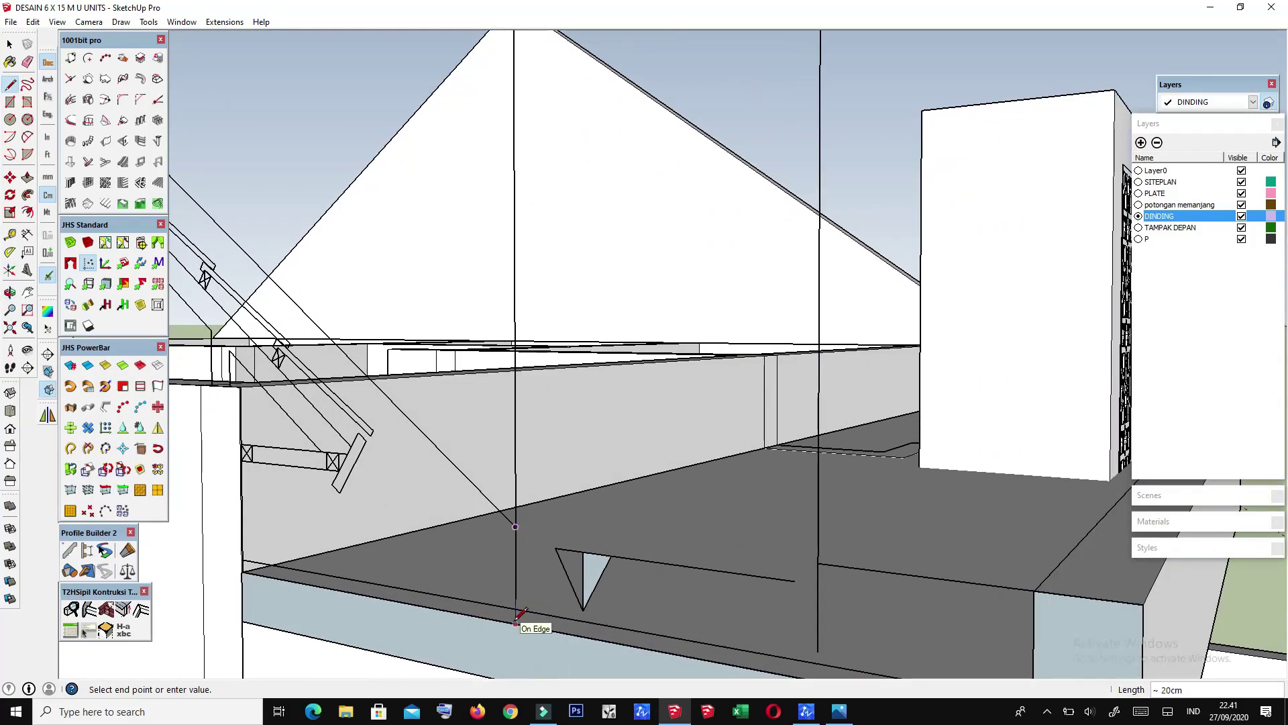
mouse_move(516, 623)
middle_mouse_down()
mouse_move(219, 622)
mouse_move(527, 582)
mouse_move(766, 598)
mouse_move(692, 541)
mouse_move(607, 638)
mouse_move(831, 535)
mouse_move(698, 512)
mouse_move(765, 521)
mouse_move(728, 539)
middle_mouse_up()
scroll(691, 541, "down", 3)
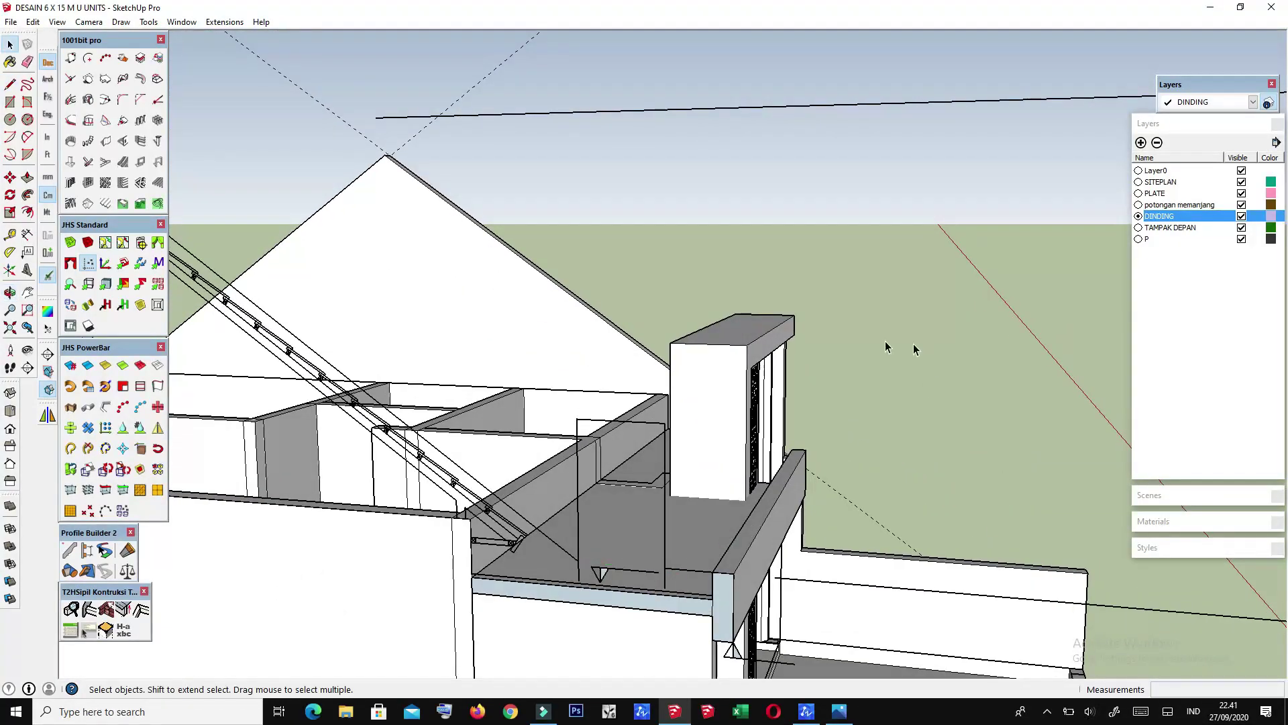
scroll(888, 348, "down", 5)
scroll(710, 468, "up", 3)
scroll(709, 468, "up", 3)
mouse_move(698, 463)
middle_mouse_down()
mouse_move(710, 468)
mouse_move(601, 446)
mouse_move(632, 452)
middle_mouse_up()
scroll(738, 490, "up", 3)
mouse_move(827, 524)
middle_mouse_down()
mouse_move(520, 563)
mouse_move(512, 512)
mouse_move(553, 474)
mouse_move(696, 483)
mouse_move(780, 559)
middle_mouse_up()
scroll(696, 483, "down", 3)
scroll(695, 483, "down", 2)
scroll(780, 559, "up", 2)
scroll(780, 559, "up", 2)
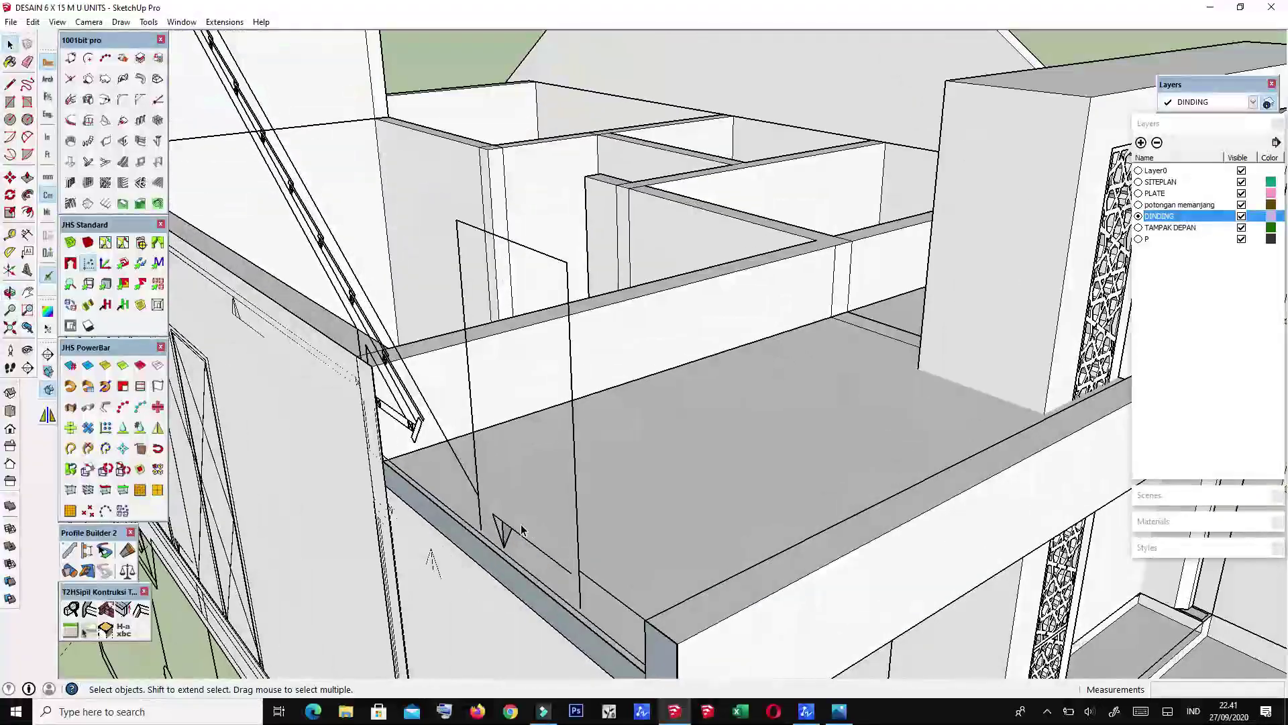
scroll(575, 503, "up", 3)
scroll(764, 447, "up", 3)
scroll(764, 448, "down", 2)
scroll(873, 399, "down", 2)
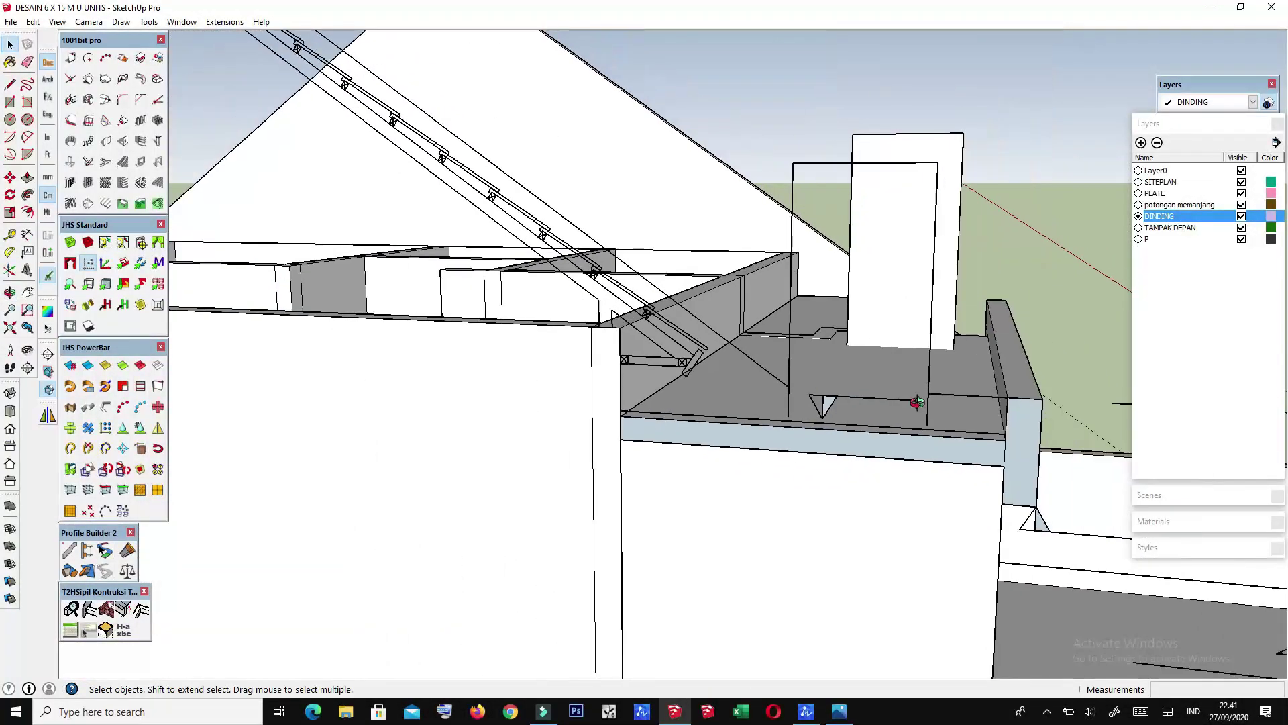
mouse_move(832, 382)
middle_mouse_down()
mouse_move(848, 365)
mouse_move(807, 427)
middle_mouse_up()
scroll(831, 366, "up", 2)
scroll(814, 379, "up", 2)
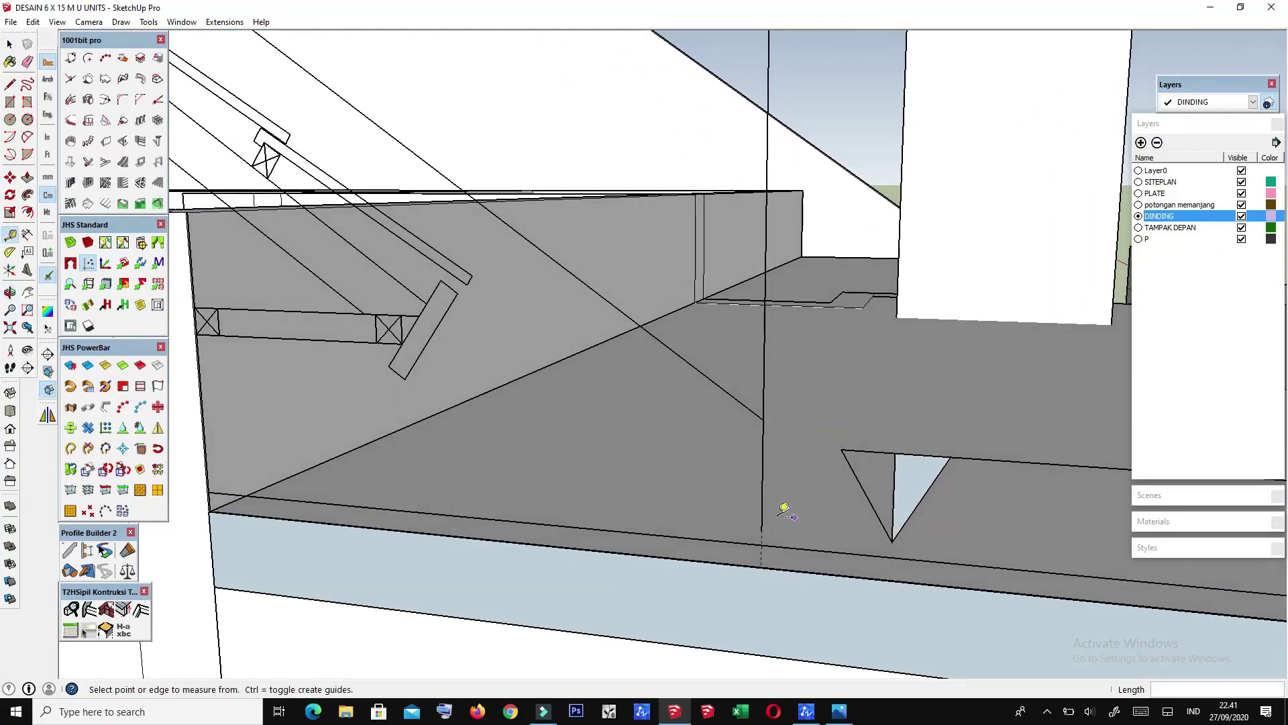
Step: Orbit to the beam–wall junction and select the potongan memanjang section drawing
mouse_move(784, 522)
middle_mouse_down()
mouse_move(759, 538)
mouse_move(614, 550)
middle_mouse_up()
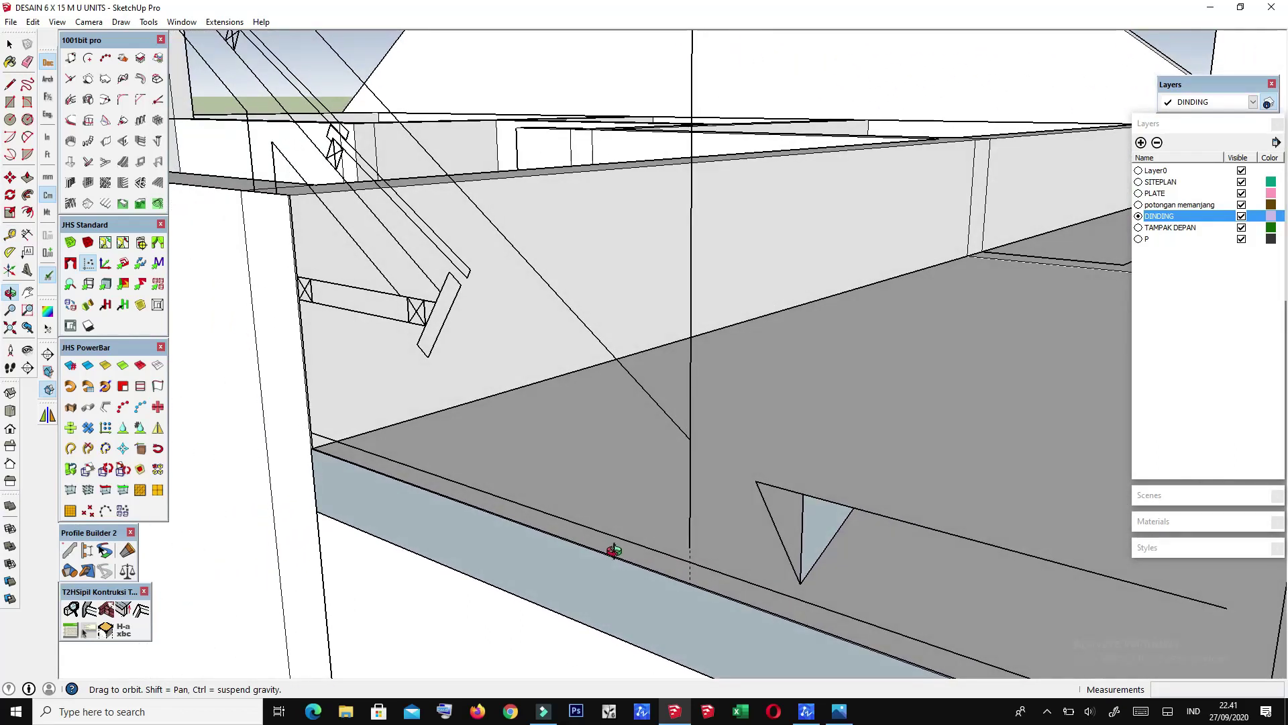
scroll(446, 360, "down", 3)
scroll(460, 425, "up", 3)
scroll(474, 475, "up", 2)
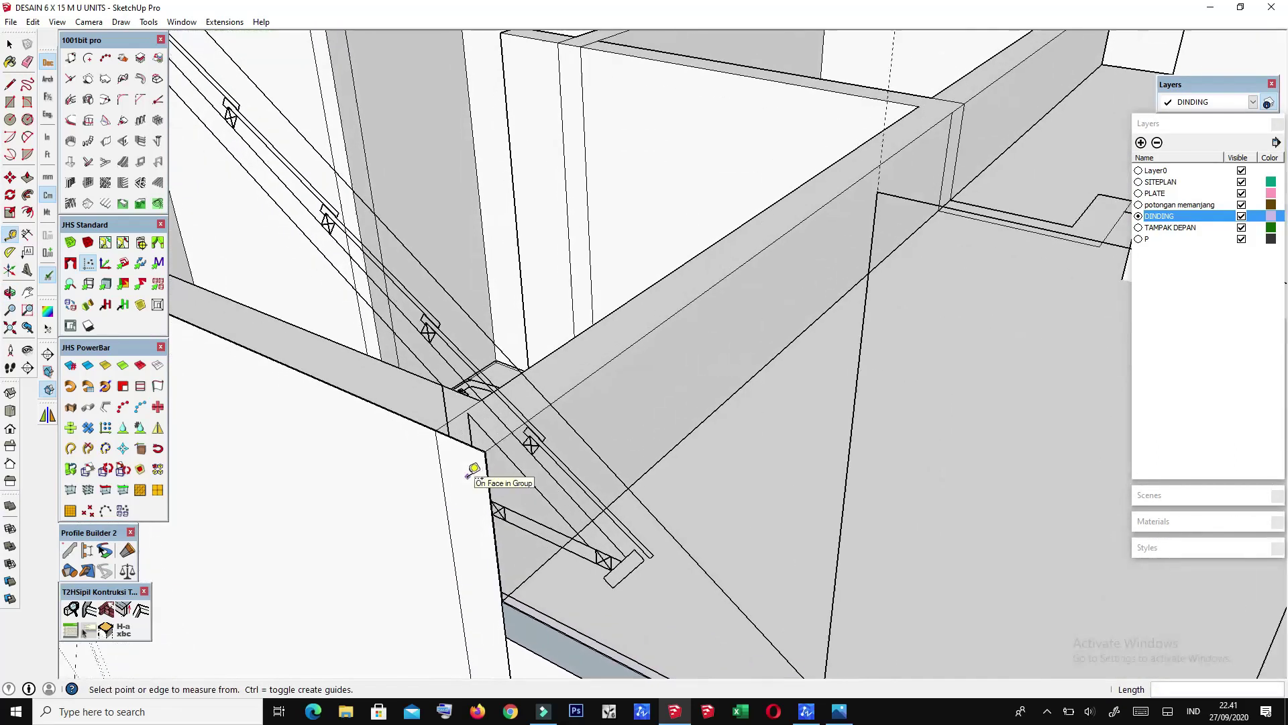
scroll(474, 465, "up", 2)
mouse_move(474, 465)
middle_mouse_down()
mouse_move(492, 432)
mouse_move(339, 420)
mouse_move(354, 391)
mouse_move(494, 416)
mouse_move(569, 357)
middle_mouse_up()
scroll(566, 412, "up", 2)
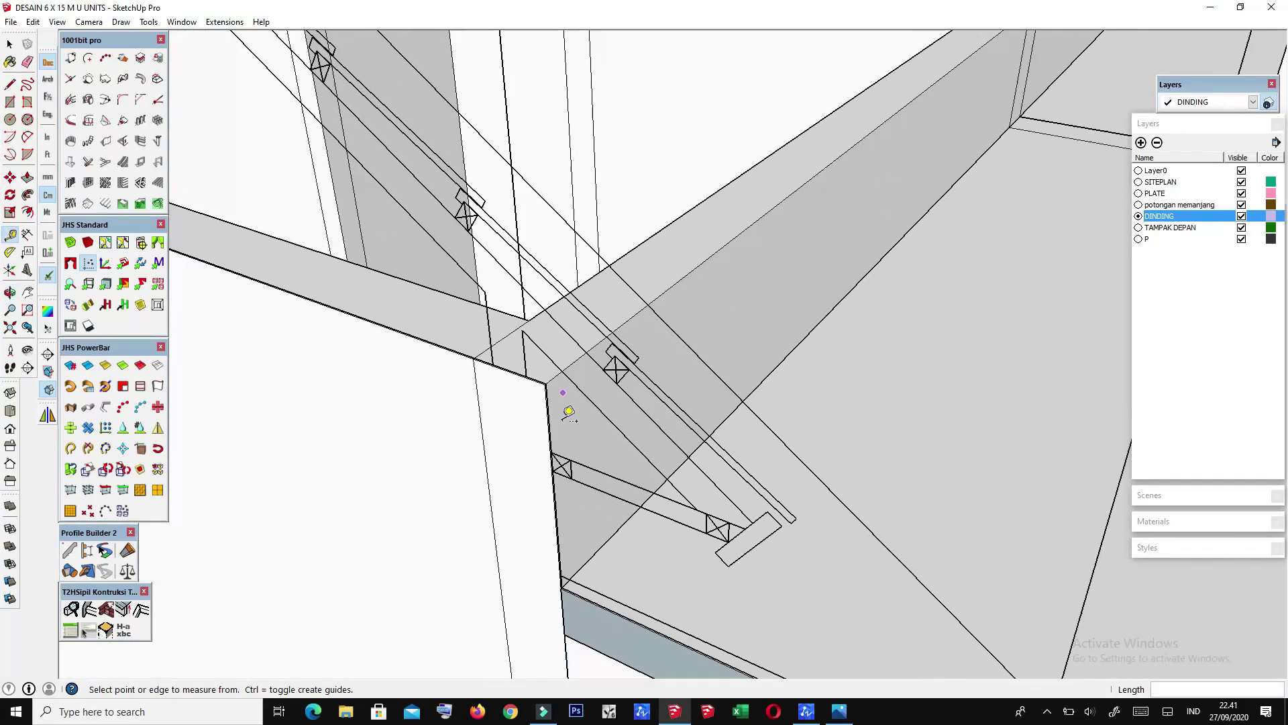
scroll(560, 404, "up", 1)
scroll(561, 404, "down", 3)
key("space")
scroll(544, 403, "up", 2)
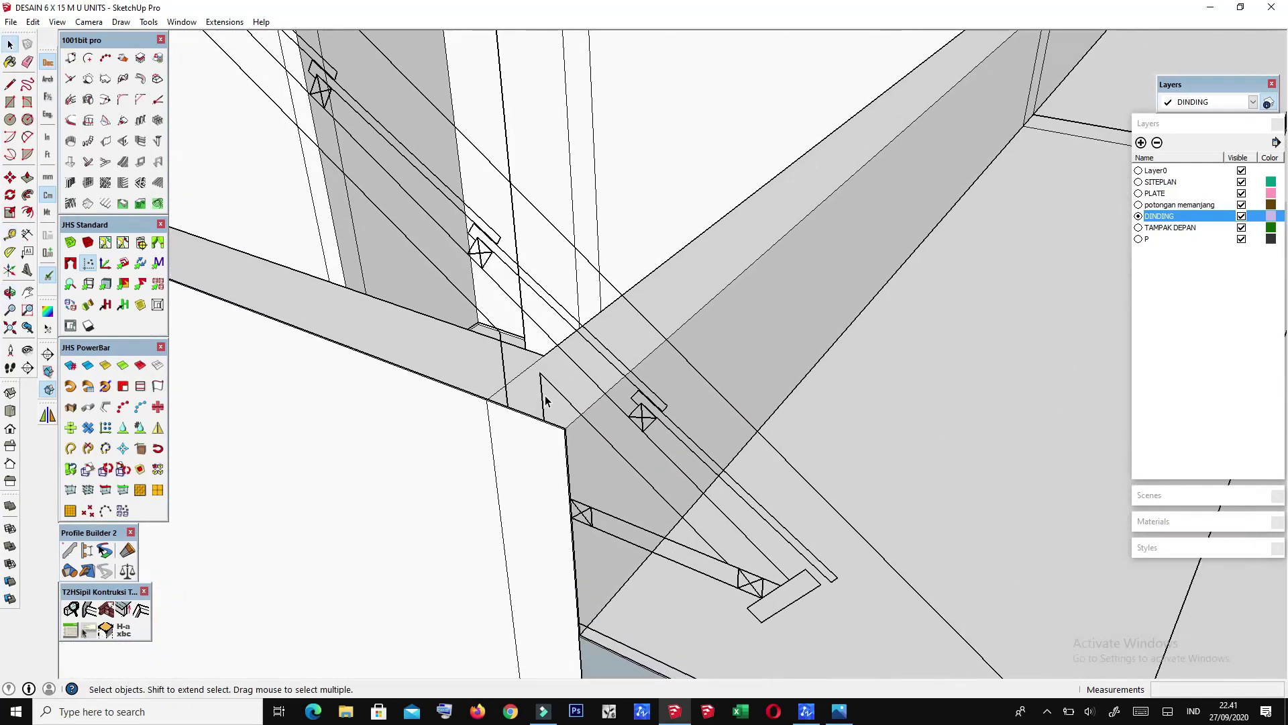
scroll(540, 403, "up", 2)
scroll(540, 403, "up", 1)
scroll(558, 443, "up", 2)
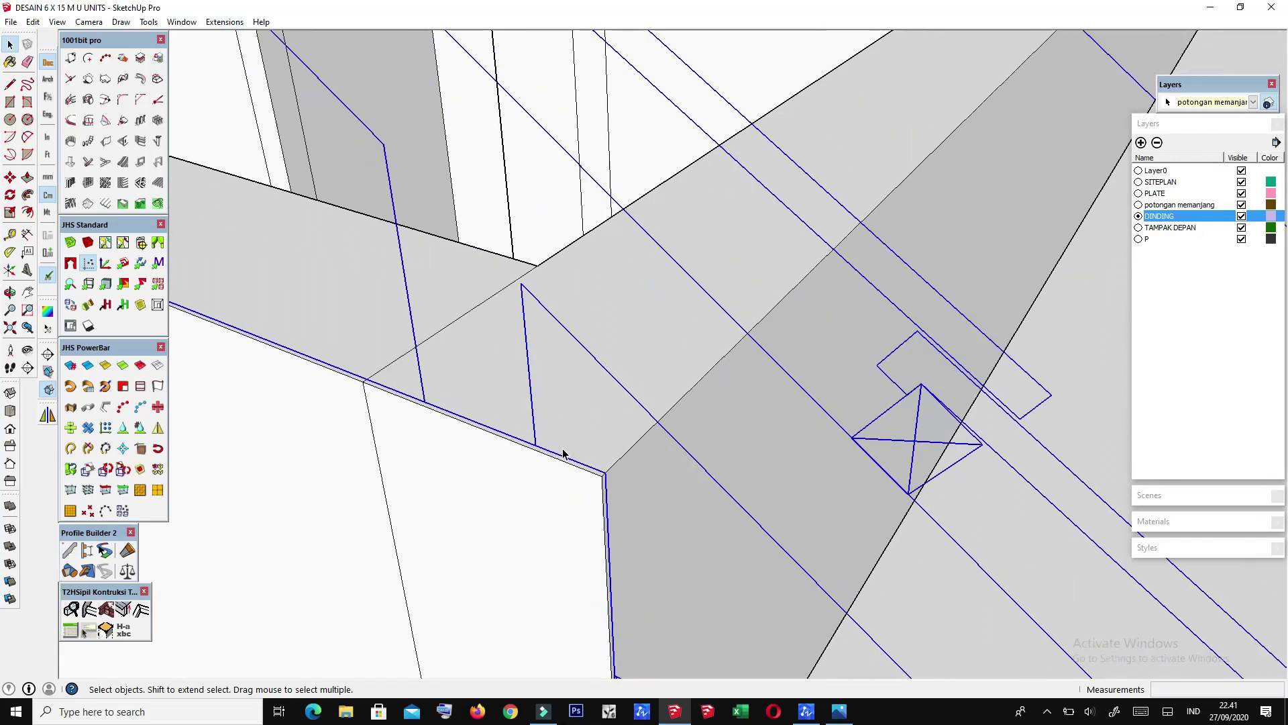
scroll(563, 454, "up", 1)
Step: Move the section drawing using the beam–wall corner as the base point
key("m")
scroll(604, 469, "up", 2)
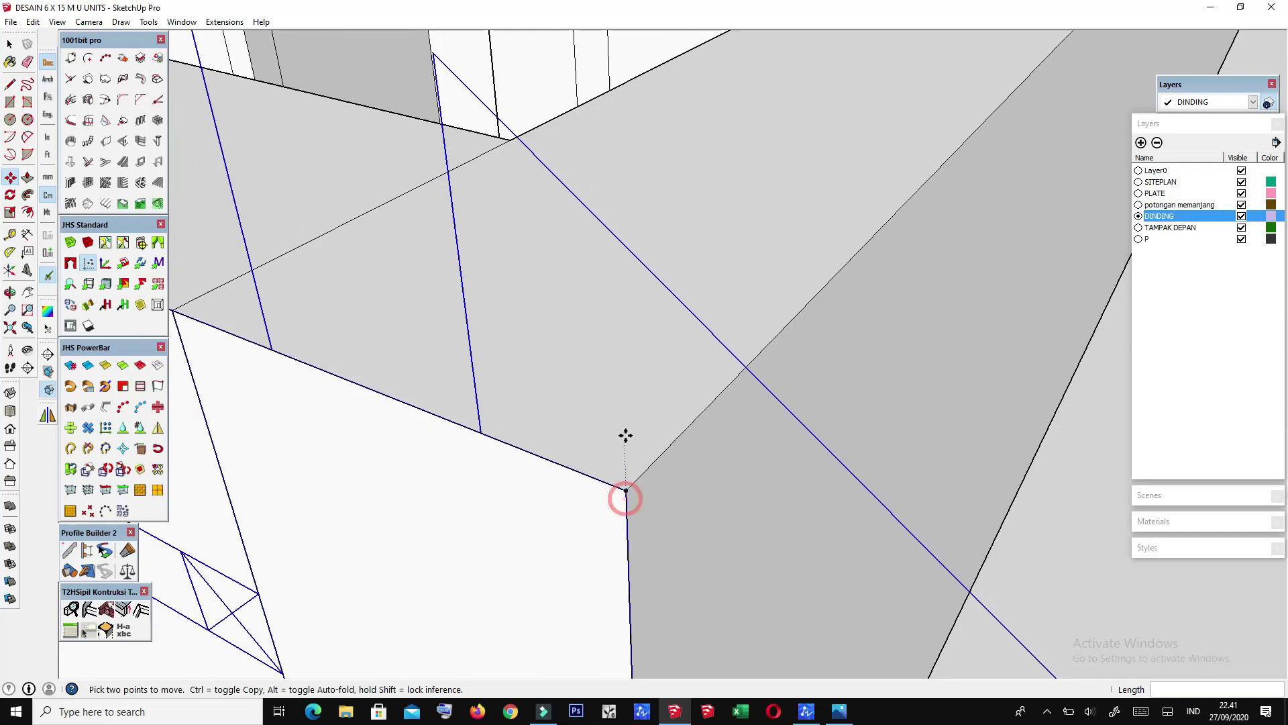
scroll(626, 435, "down", 2)
scroll(607, 400, "down", 2)
scroll(570, 386, "down", 2)
scroll(773, 591, "down", 2)
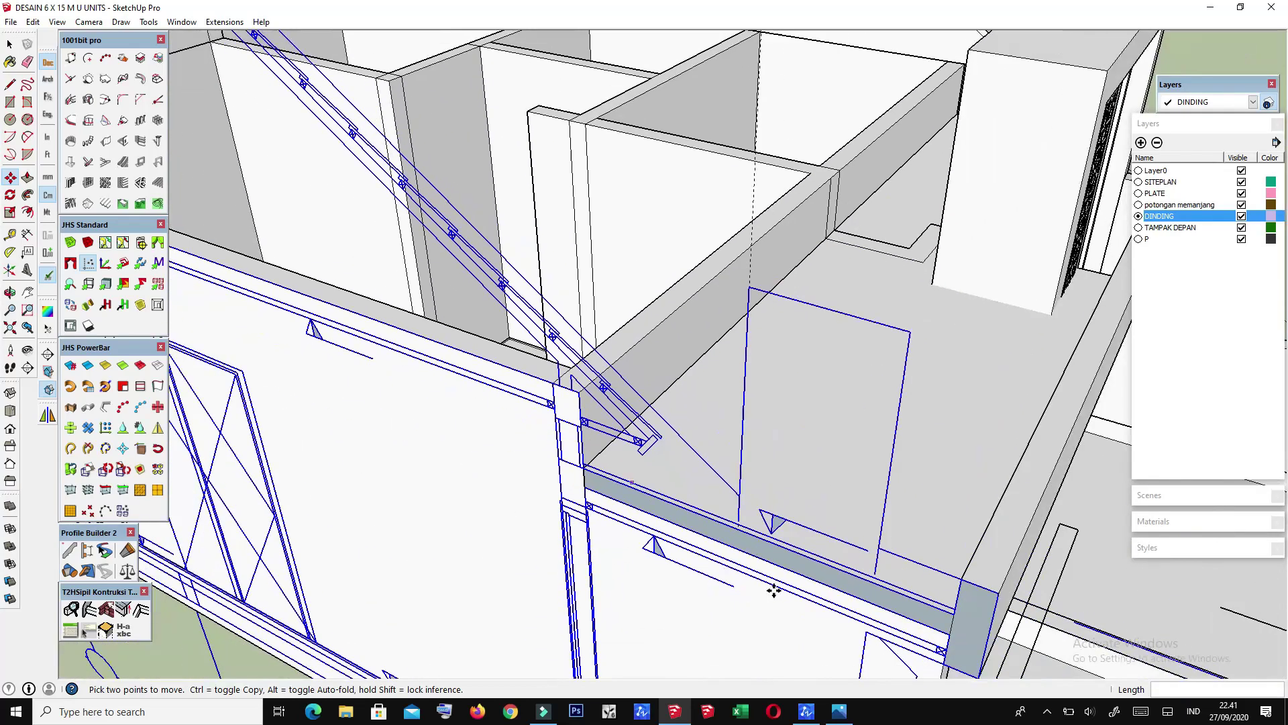
scroll(773, 591, "down", 2)
scroll(854, 455, "down", 2)
scroll(718, 452, "down", 1)
key("space")
Step: Clear the selection and orbit around the roof slab ledge
left_click(1062, 222)
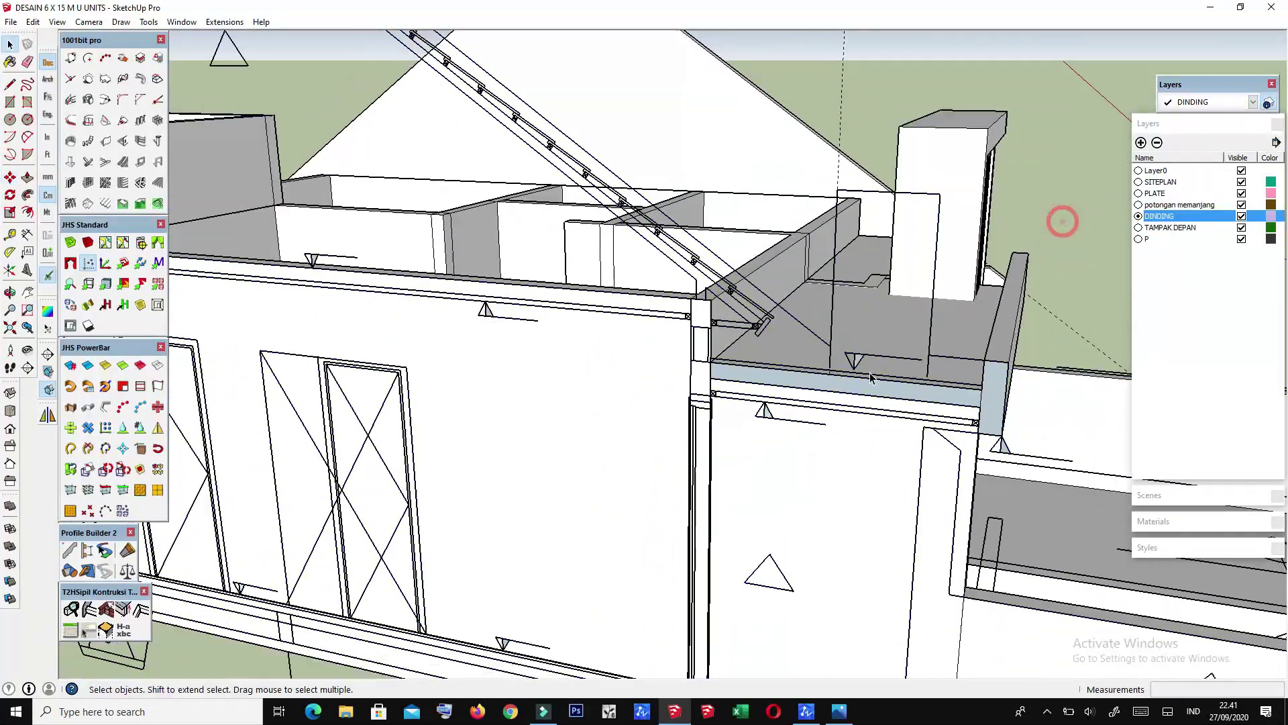
scroll(870, 378, "down", 2)
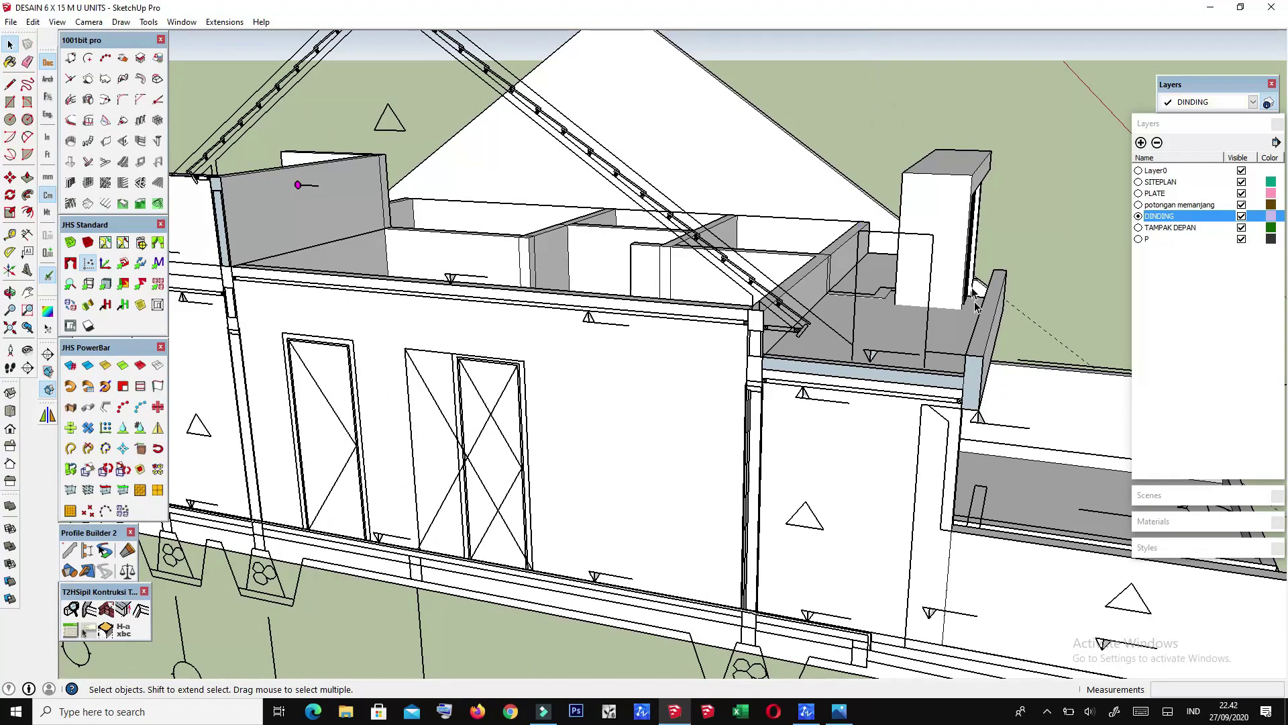
scroll(926, 351, "up", 1)
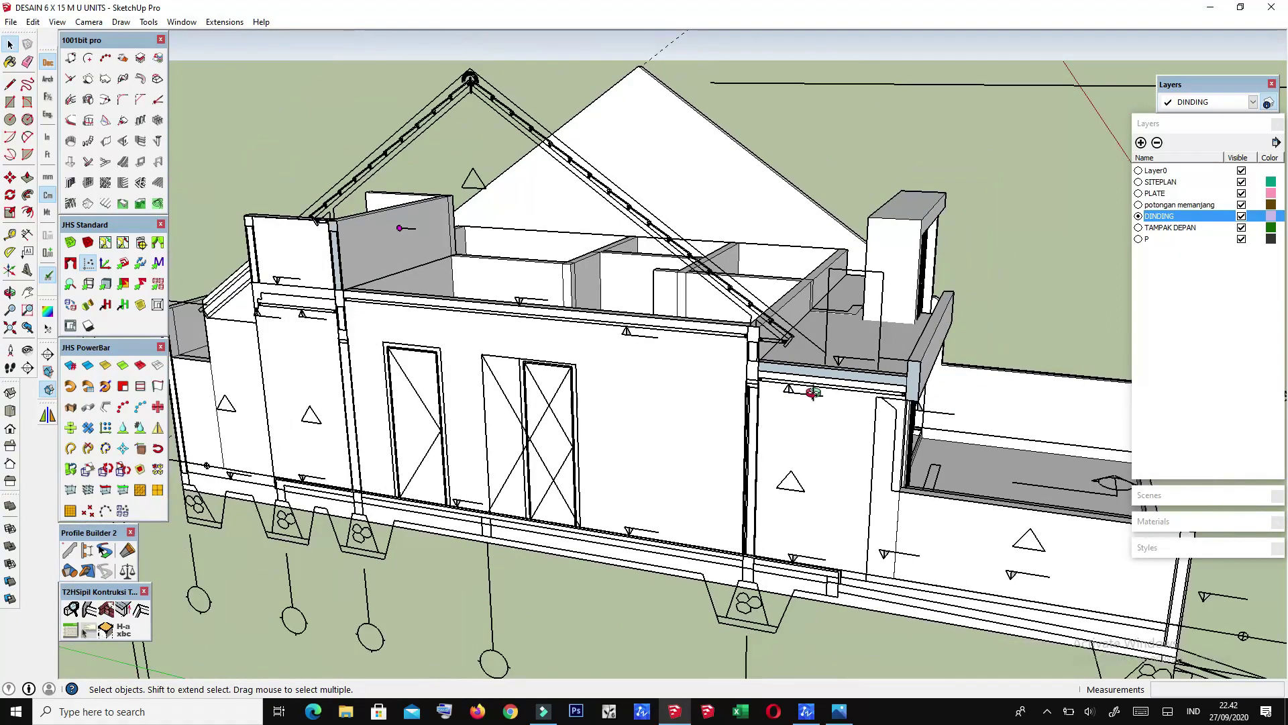
scroll(899, 353, "up", 2)
scroll(869, 357, "up", 2)
scroll(839, 362, "up", 2)
scroll(839, 369, "up", 2)
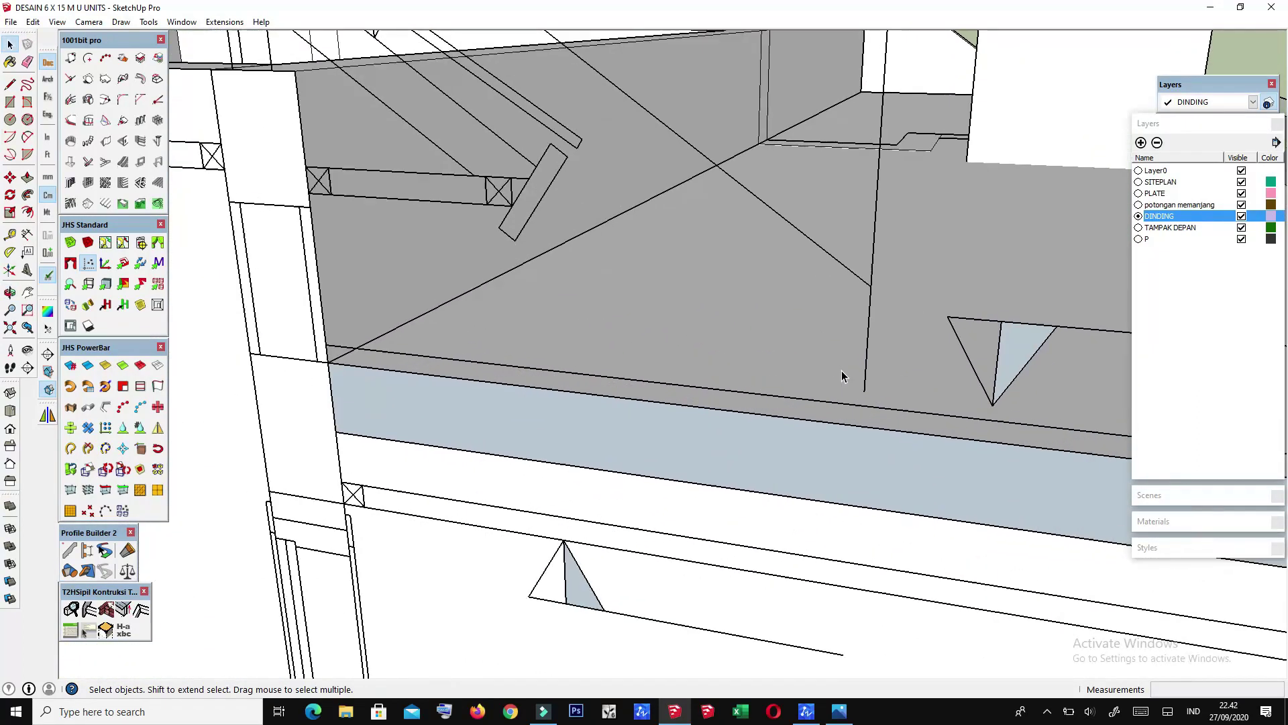
scroll(842, 373, "up", 2)
middle_click_drag(842, 374, 815, 390)
scroll(815, 394, "down", 2)
scroll(834, 420, "down", 1)
Step: Start an edge line at the roof-slab ledge corner running up the side wall
key("l")
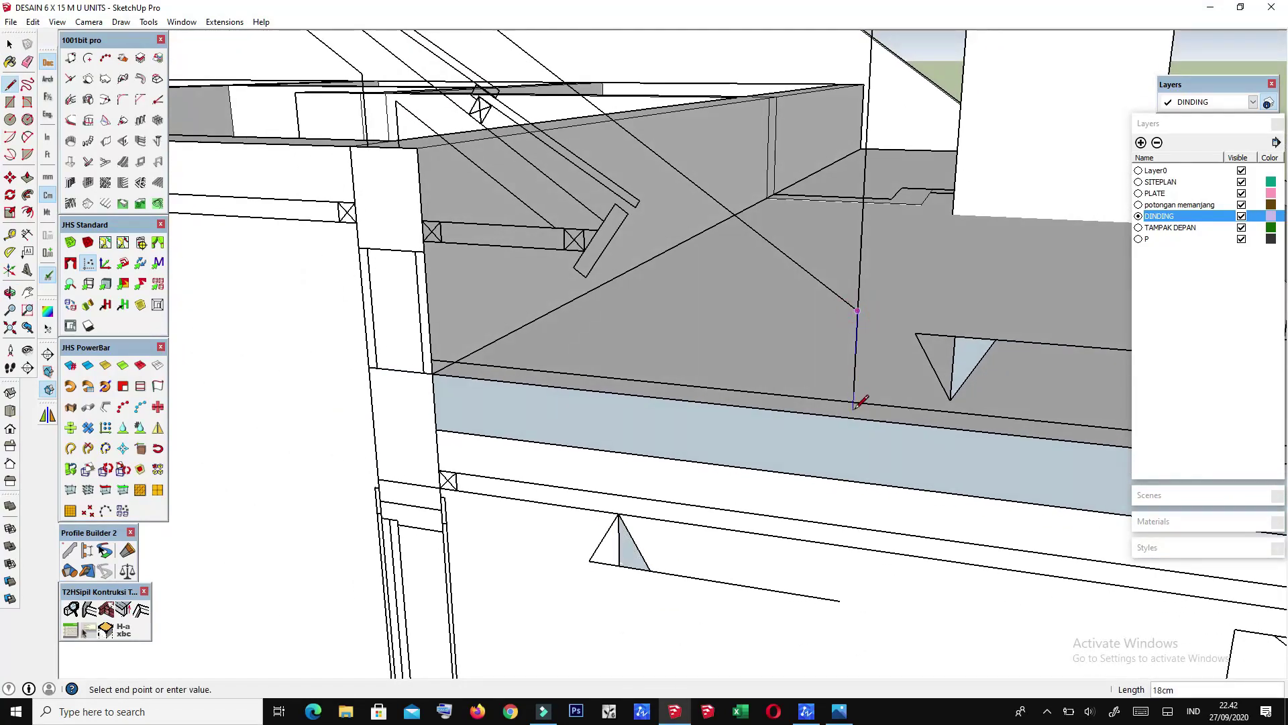
mouse_move(657, 375)
middle_mouse_down()
mouse_move(691, 425)
mouse_move(851, 374)
mouse_move(851, 230)
mouse_move(873, 370)
middle_mouse_up()
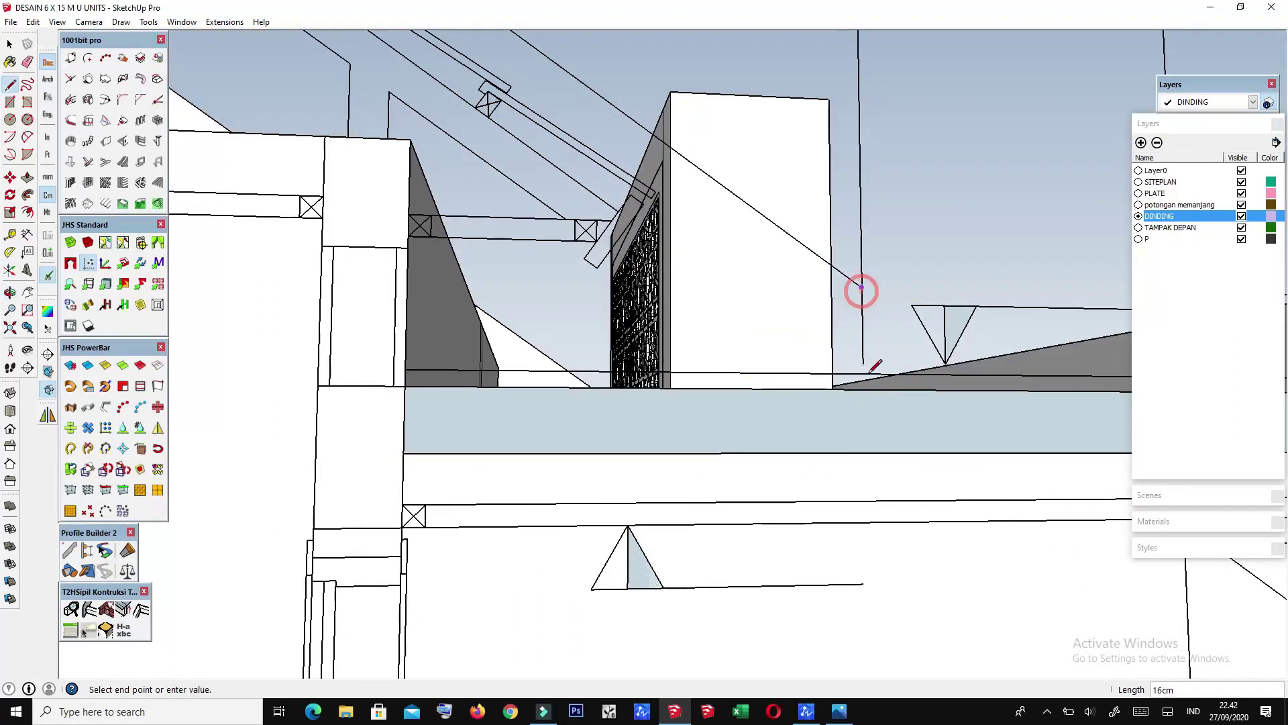
left_click(864, 387)
mouse_move(863, 388)
middle_mouse_down()
mouse_move(656, 445)
mouse_move(447, 402)
middle_mouse_up()
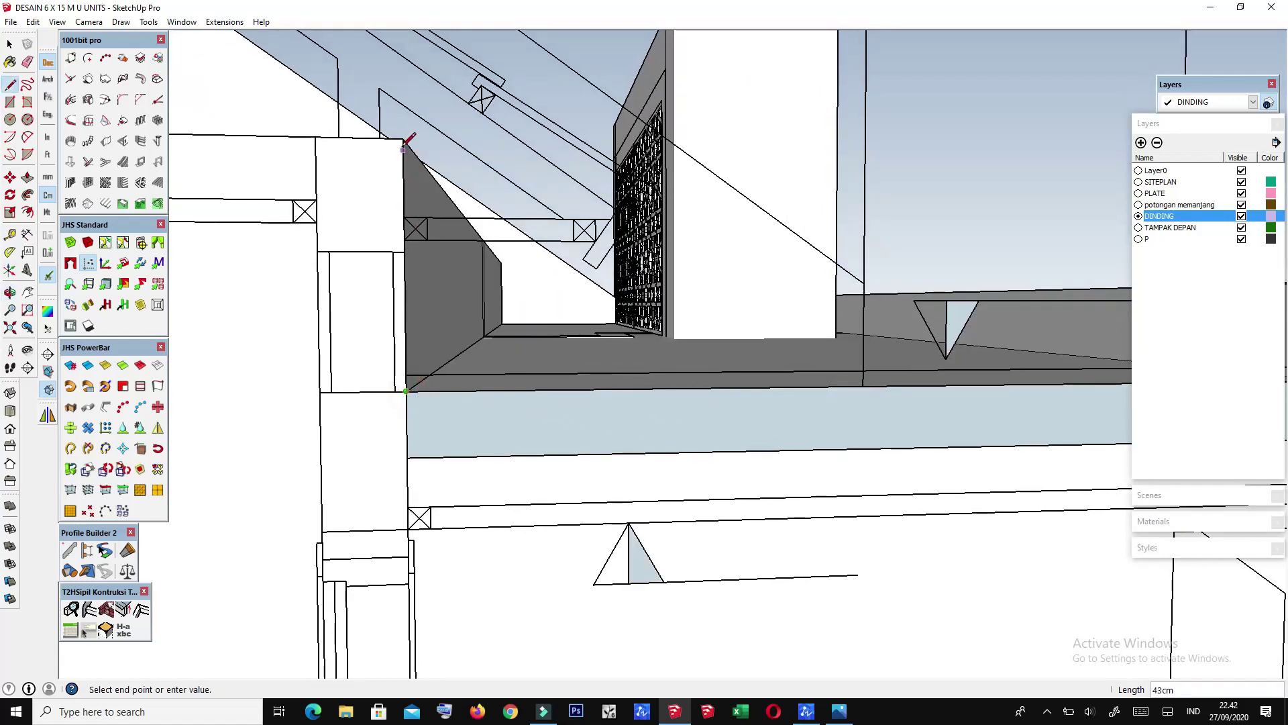
scroll(607, 330, "down", 3)
Step: Orbit around the house to reach the column and wall-top corners for tracing
scroll(590, 328, "down", 3)
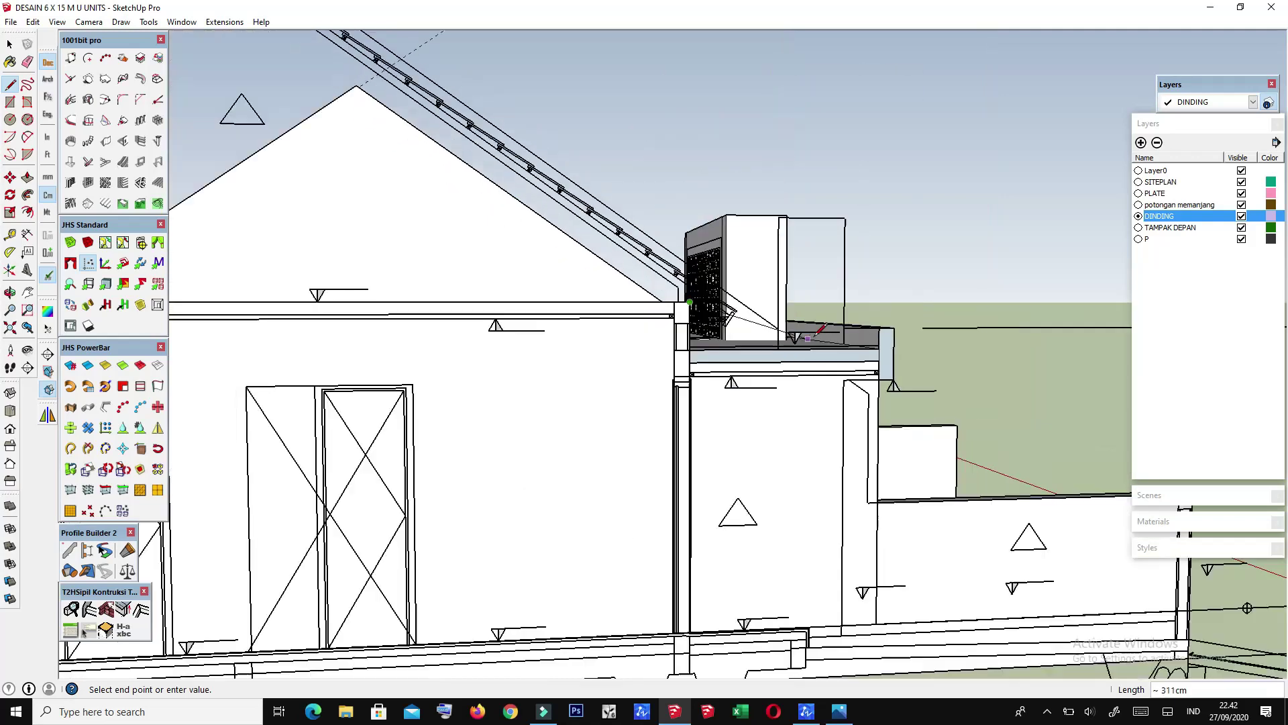
scroll(570, 323, "down", 3)
mouse_move(567, 324)
middle_mouse_down()
mouse_move(550, 316)
mouse_move(523, 336)
middle_mouse_up()
scroll(550, 316, "up", 3)
scroll(498, 347, "up", 1)
scroll(500, 345, "up", 1)
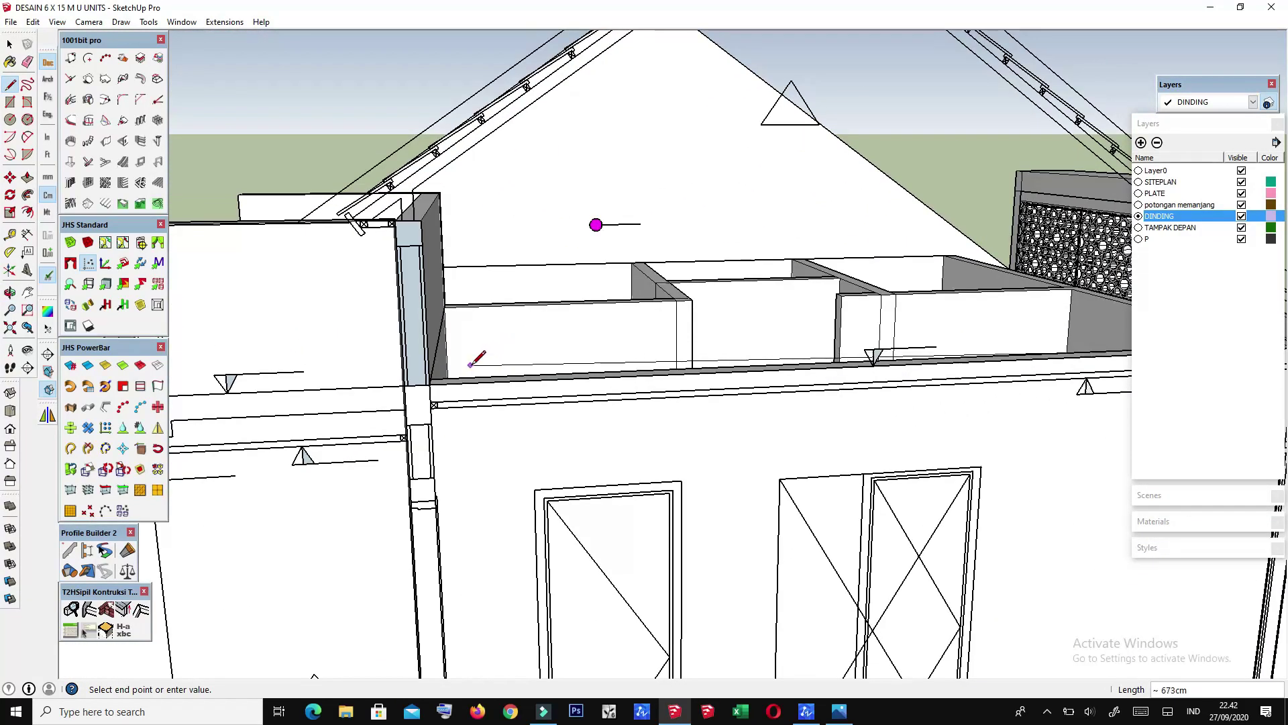
scroll(464, 366, "up", 1)
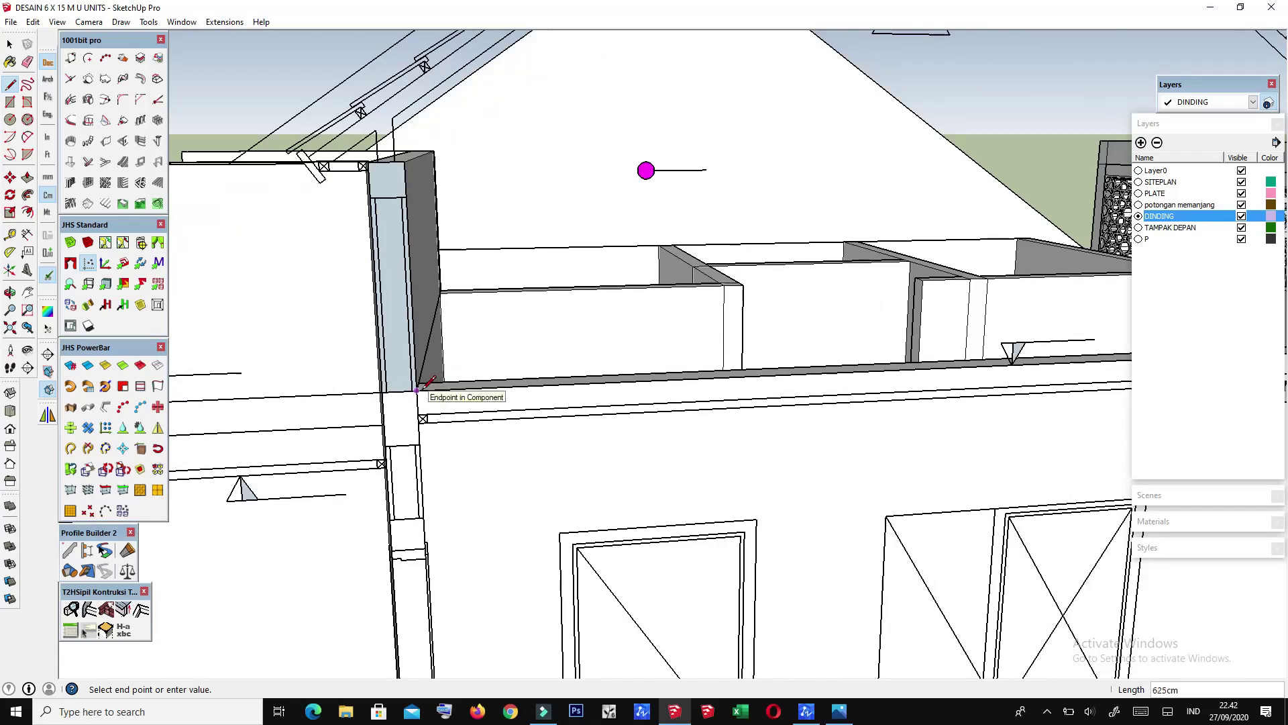
scroll(418, 388, "up", 2)
mouse_move(426, 382)
middle_mouse_down()
mouse_move(360, 451)
mouse_move(338, 449)
mouse_move(369, 396)
middle_mouse_up()
scroll(379, 438, "up", 1)
scroll(366, 394, "down", 1)
scroll(396, 438, "up", 2)
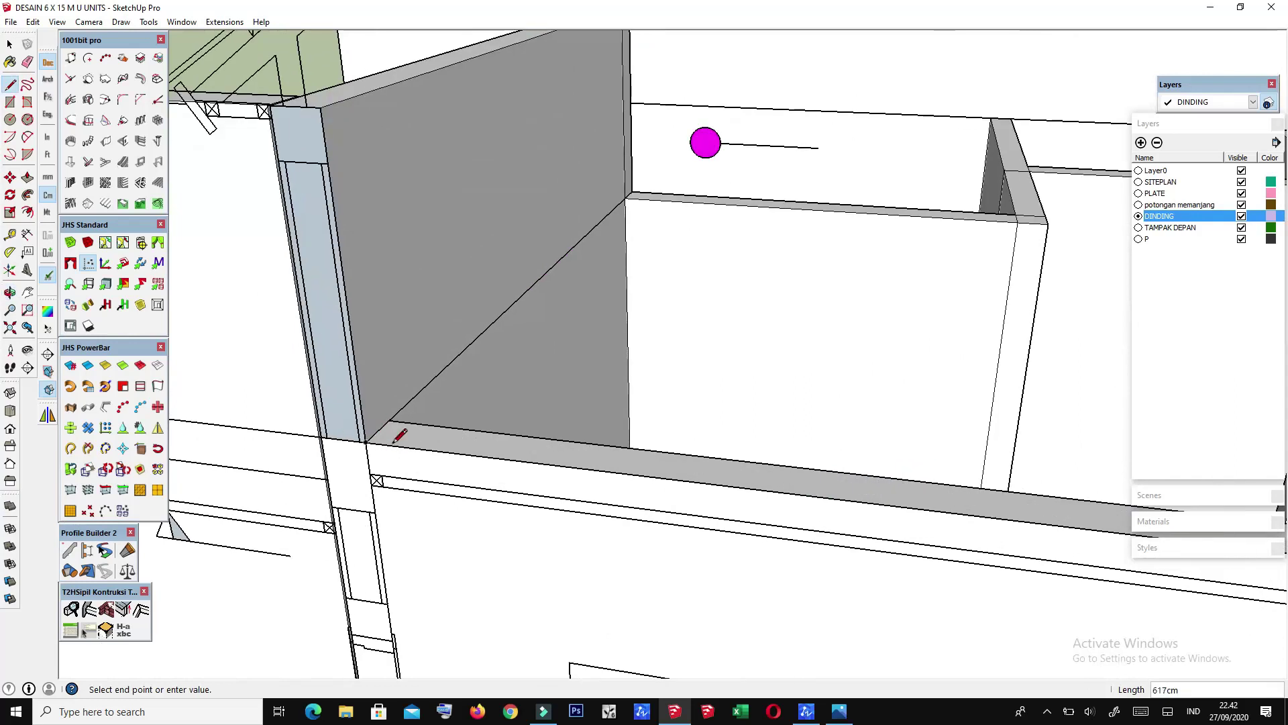
scroll(368, 440, "down", 1)
scroll(367, 439, "down", 1)
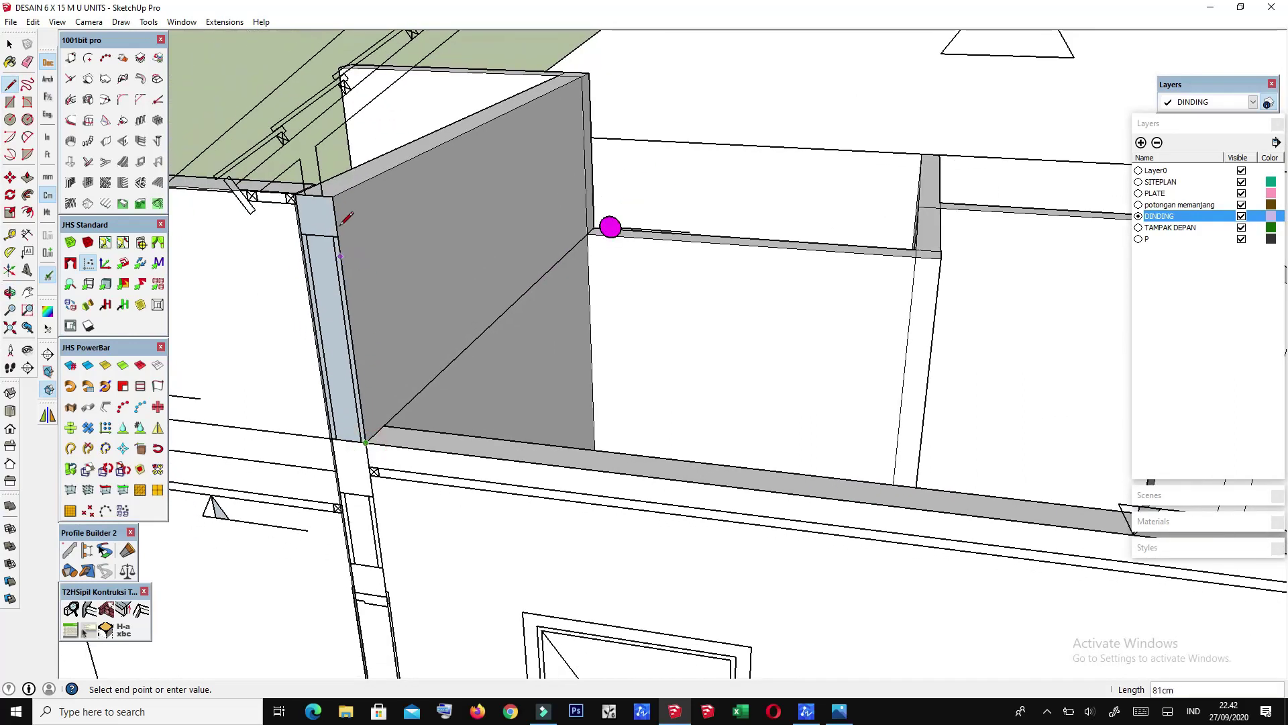
scroll(592, 303, "down", 3)
middle_click_drag(591, 303, 443, 241)
scroll(470, 255, "up", 2)
scroll(456, 247, "up", 2)
scroll(455, 247, "down", 1)
scroll(440, 241, "up", 2)
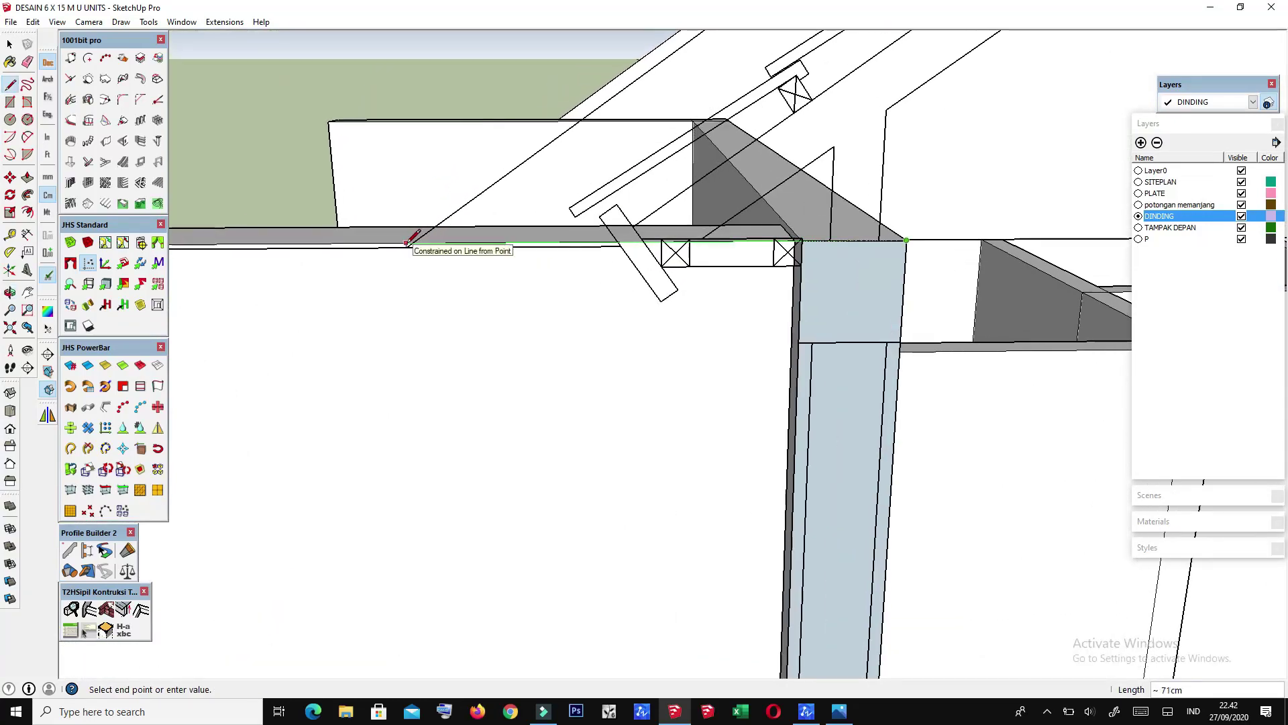
Step: Close the outline along the roof slopes to form the triangular gable face
mouse_move(431, 230)
middle_mouse_down()
mouse_move(725, 287)
mouse_move(477, 299)
middle_mouse_up()
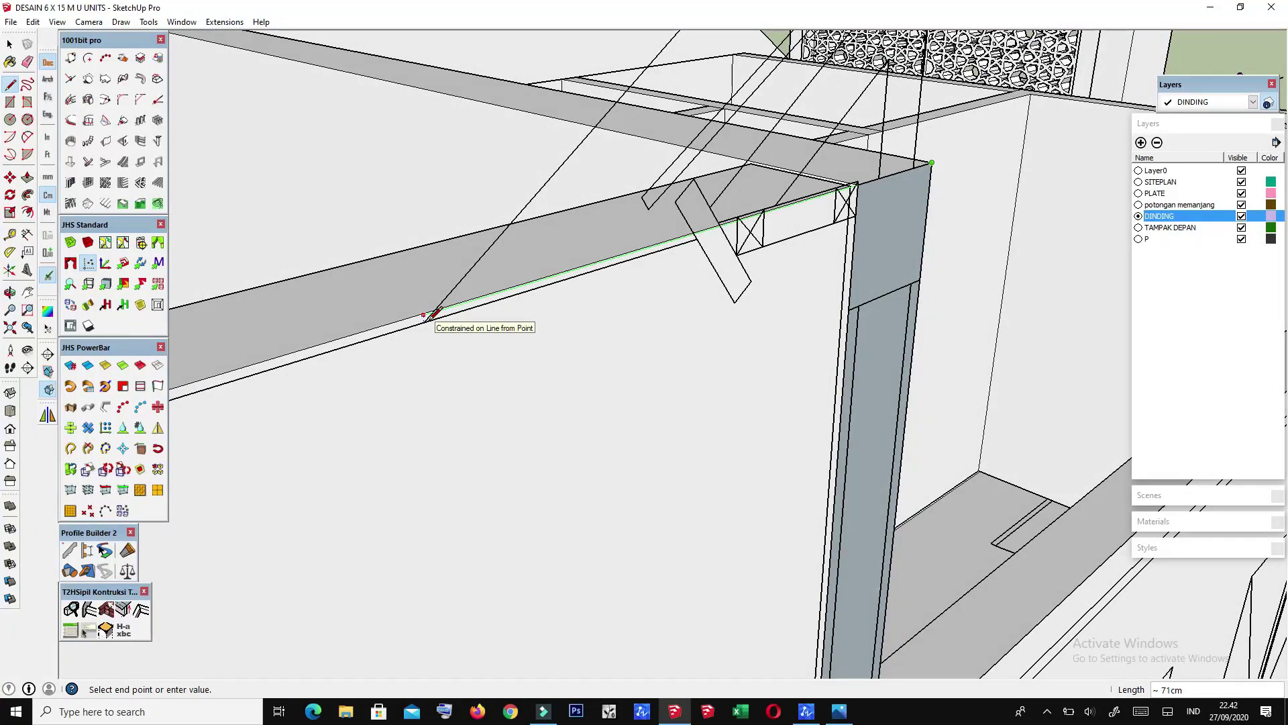
scroll(435, 310, "up", 2)
scroll(434, 310, "up", 1)
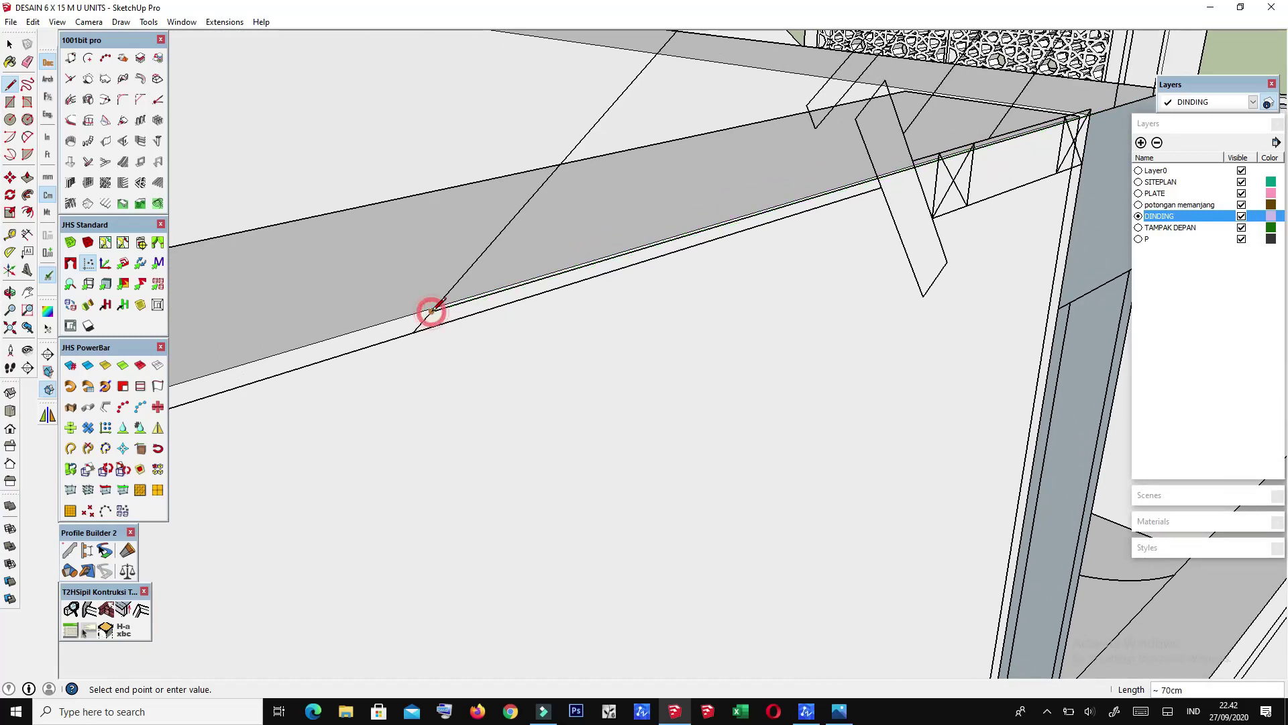
scroll(435, 329, "down", 2)
scroll(426, 356, "down", 2)
scroll(432, 380, "down", 2)
scroll(458, 405, "down", 1)
mouse_move(458, 404)
middle_mouse_down()
mouse_move(460, 417)
mouse_move(584, 287)
middle_mouse_up()
scroll(523, 151, "up", 2)
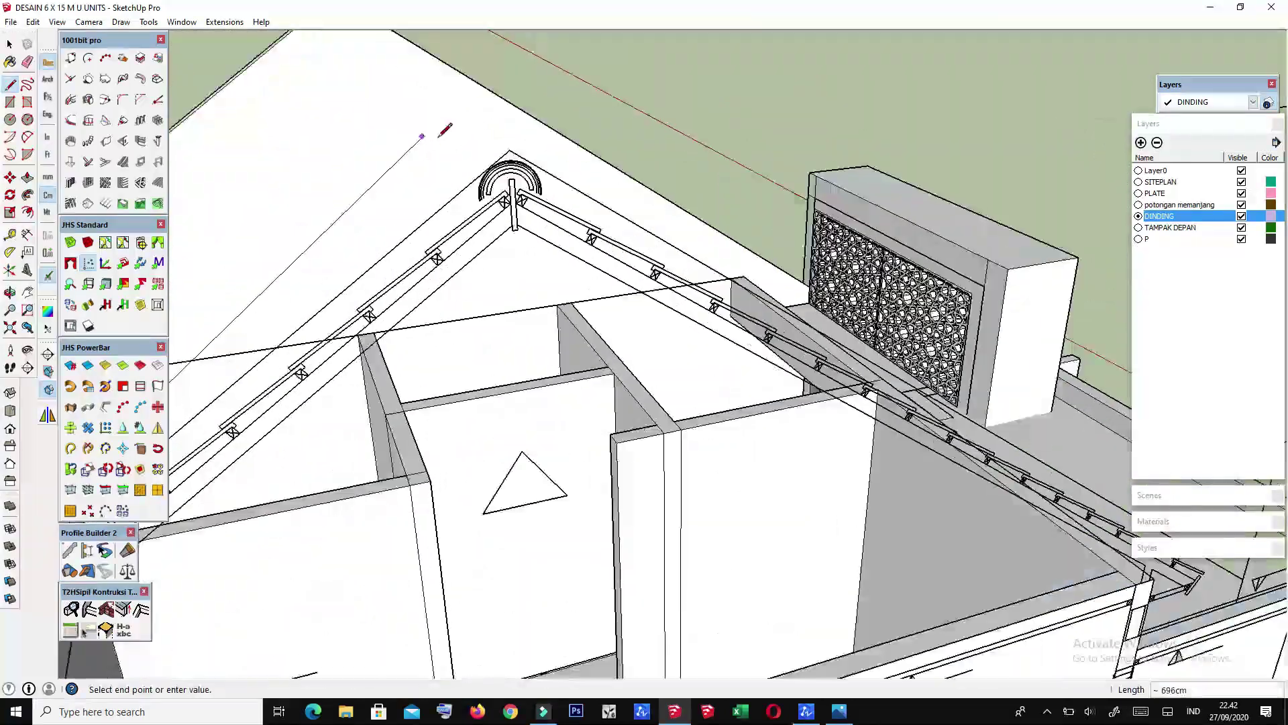
scroll(547, 149, "up", 2)
scroll(428, 135, "down", 5)
mouse_move(264, 610)
middle_mouse_down()
mouse_move(362, 369)
mouse_move(795, 335)
middle_mouse_up()
scroll(795, 336, "up", 3)
left_click(776, 337)
Step: Select the new gable face and make it a group
scroll(731, 348, "down", 3)
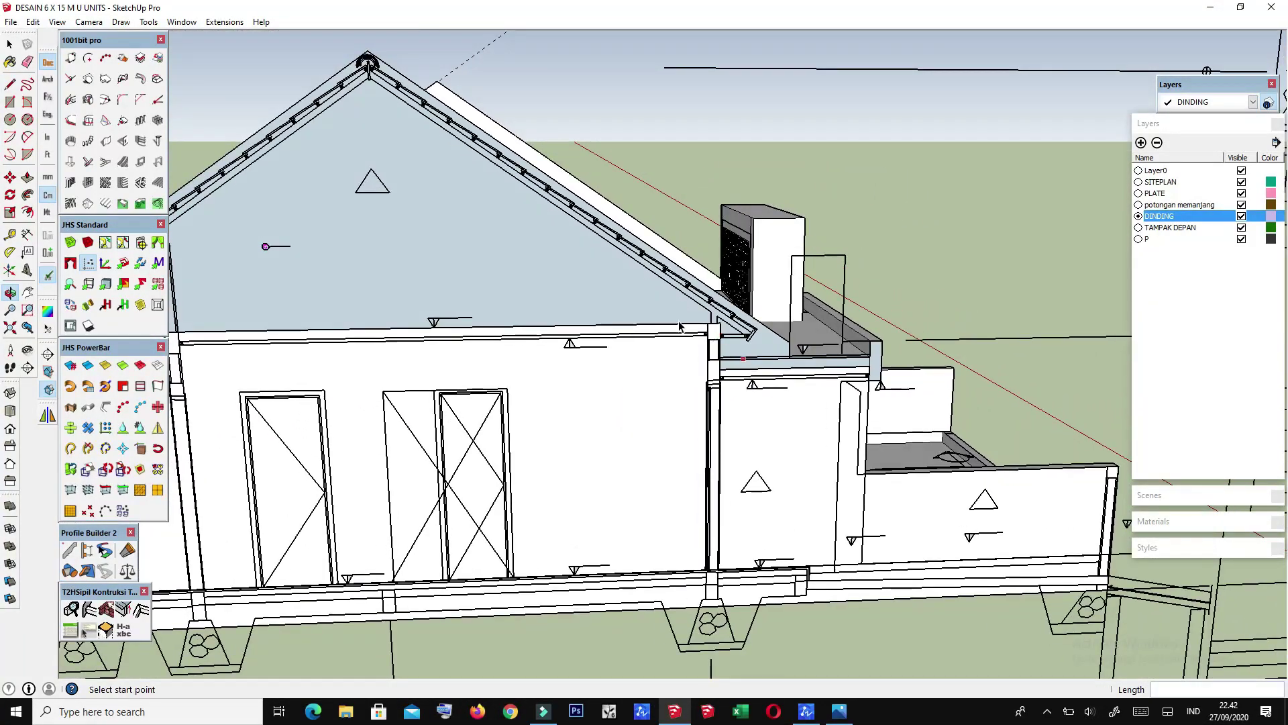
key("space")
left_click(610, 290)
middle_click_drag(609, 290, 573, 281)
scroll(574, 282, "up", 2)
scroll(574, 281, "up", 3)
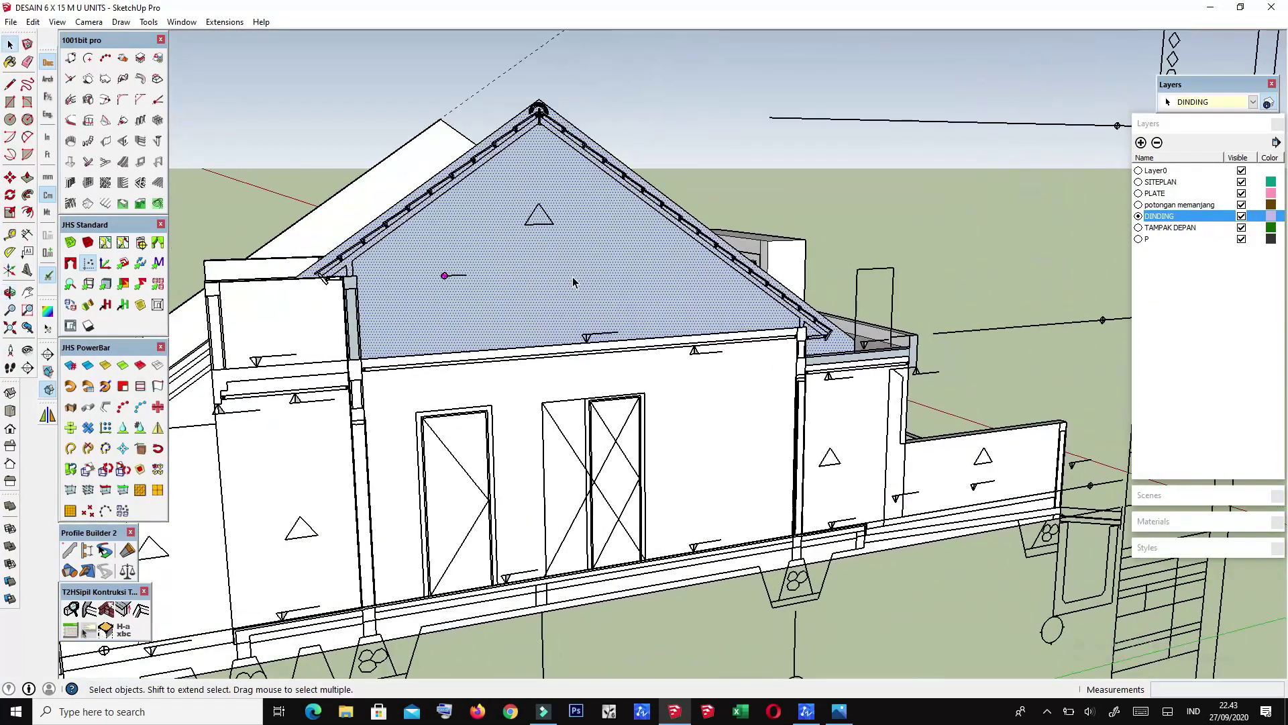
right_click(574, 281)
left_click(638, 397)
Step: Inside the gable group, push/pull the face into a 15cm thick wall
mouse_move(633, 389)
middle_mouse_down()
mouse_move(926, 369)
mouse_move(961, 291)
middle_mouse_up()
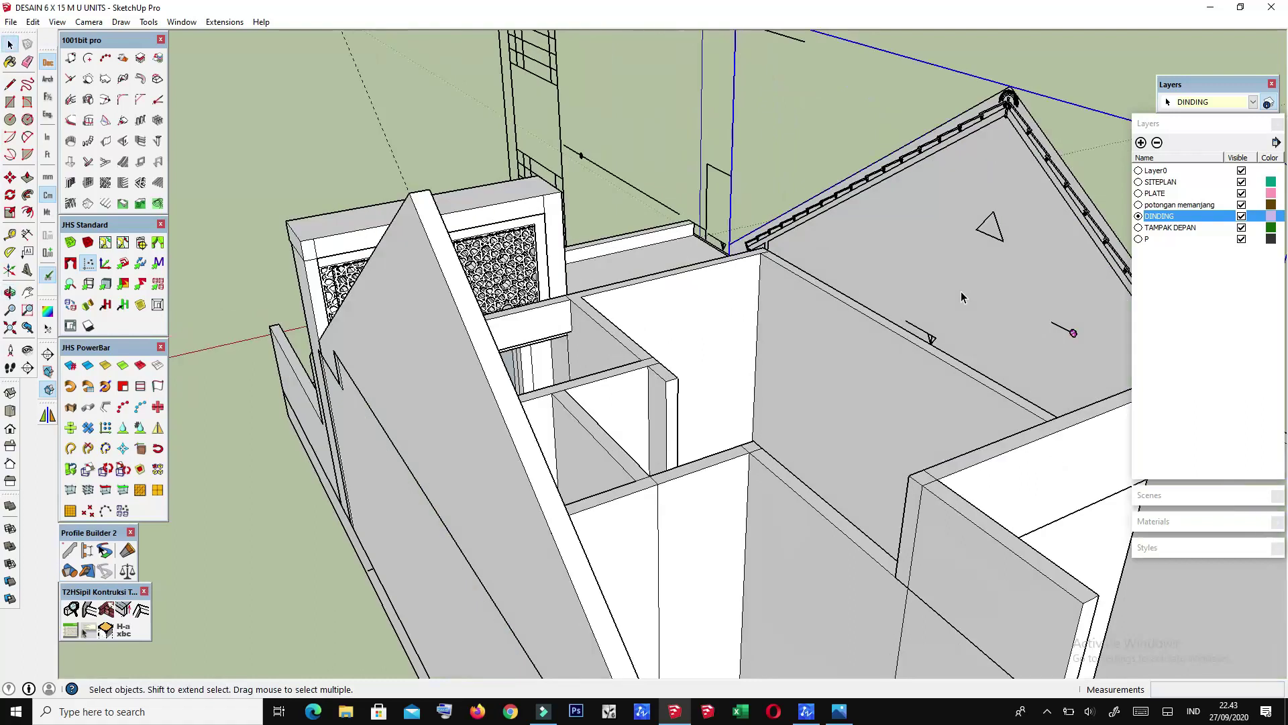
double_click(960, 291)
key("p")
mouse_move(869, 314)
middle_mouse_down()
mouse_move(940, 339)
mouse_move(1038, 344)
middle_mouse_up()
left_click(1038, 344)
mouse_move(1018, 400)
middle_mouse_down()
mouse_move(1058, 383)
mouse_move(1029, 397)
mouse_move(1066, 430)
mouse_move(690, 411)
mouse_move(1029, 365)
mouse_move(611, 327)
mouse_move(480, 354)
mouse_move(525, 303)
mouse_move(618, 312)
mouse_move(917, 413)
mouse_move(872, 365)
mouse_move(892, 366)
middle_mouse_up()
left_click(1065, 429)
key("space")
left_click(1014, 326)
Step: Move the longitudinal section drawing from the beam corner to line up with the gable wall
scroll(610, 327, "up", 5)
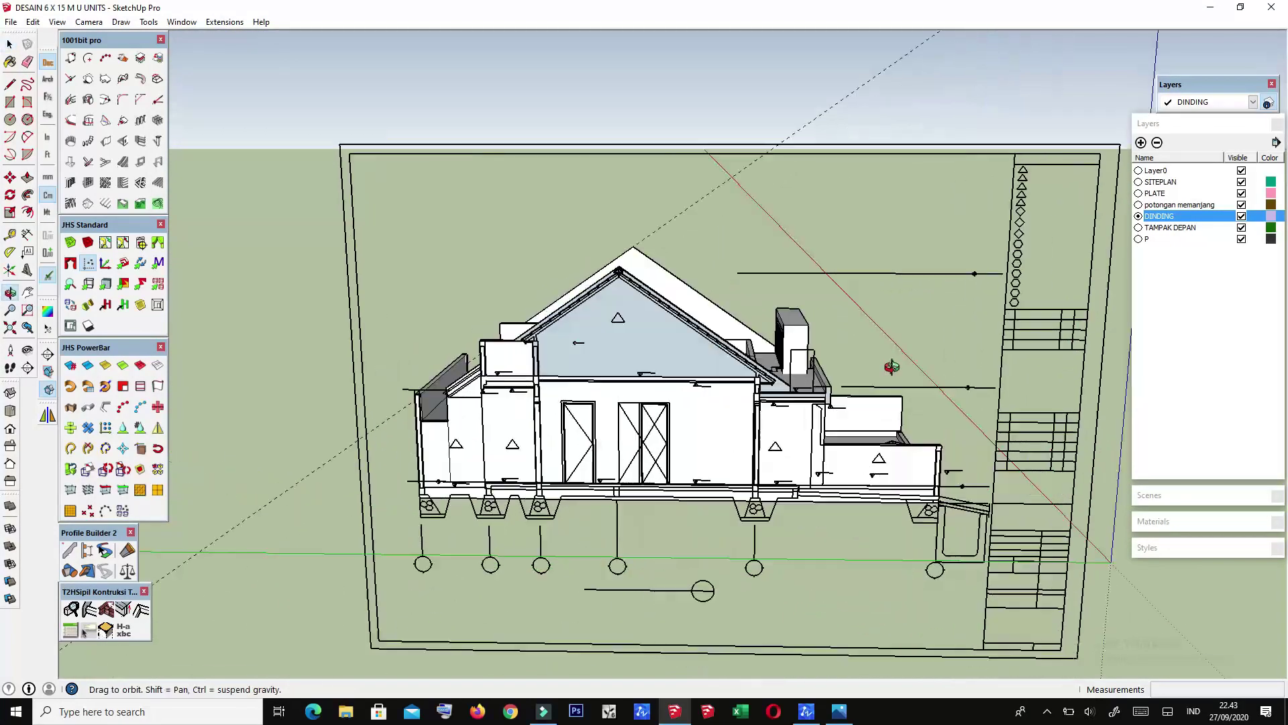
scroll(728, 368, "up", 2)
scroll(728, 368, "up", 2)
scroll(728, 368, "up", 2)
scroll(728, 368, "up", 1)
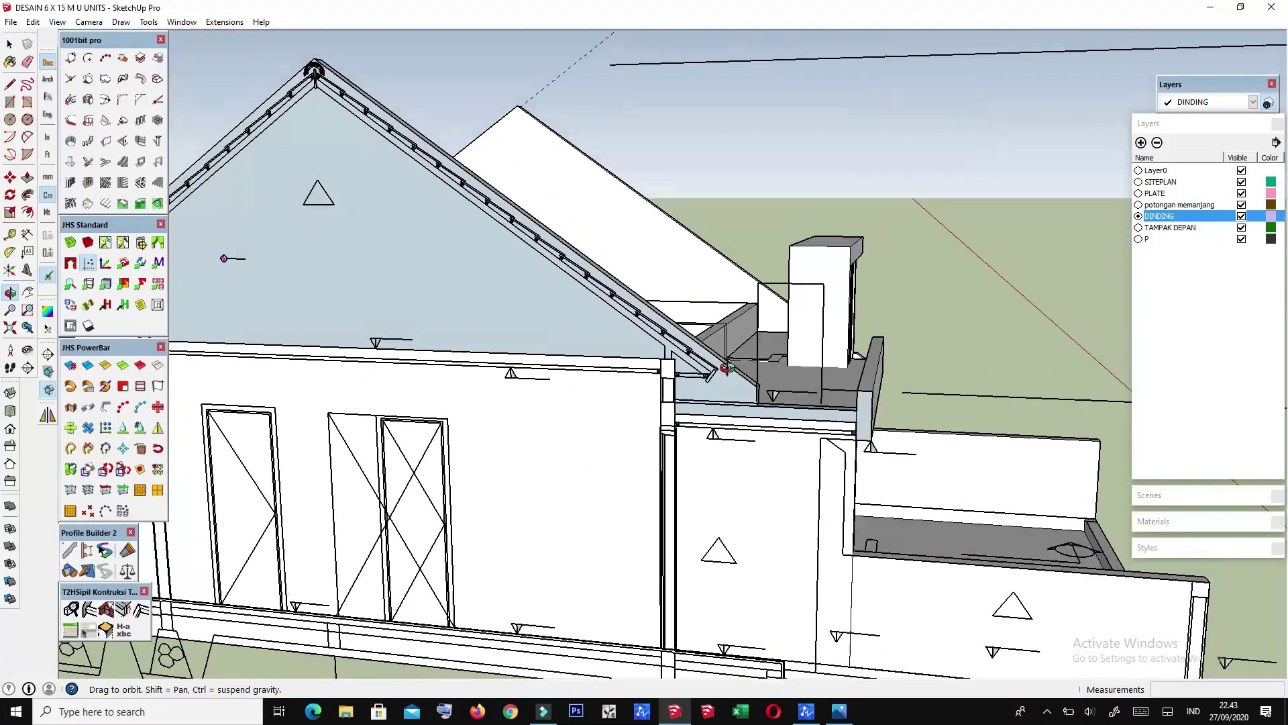
scroll(728, 367, "down", 3)
left_click(731, 376)
scroll(731, 376, "down", 3)
middle_click_drag(731, 376, 746, 403)
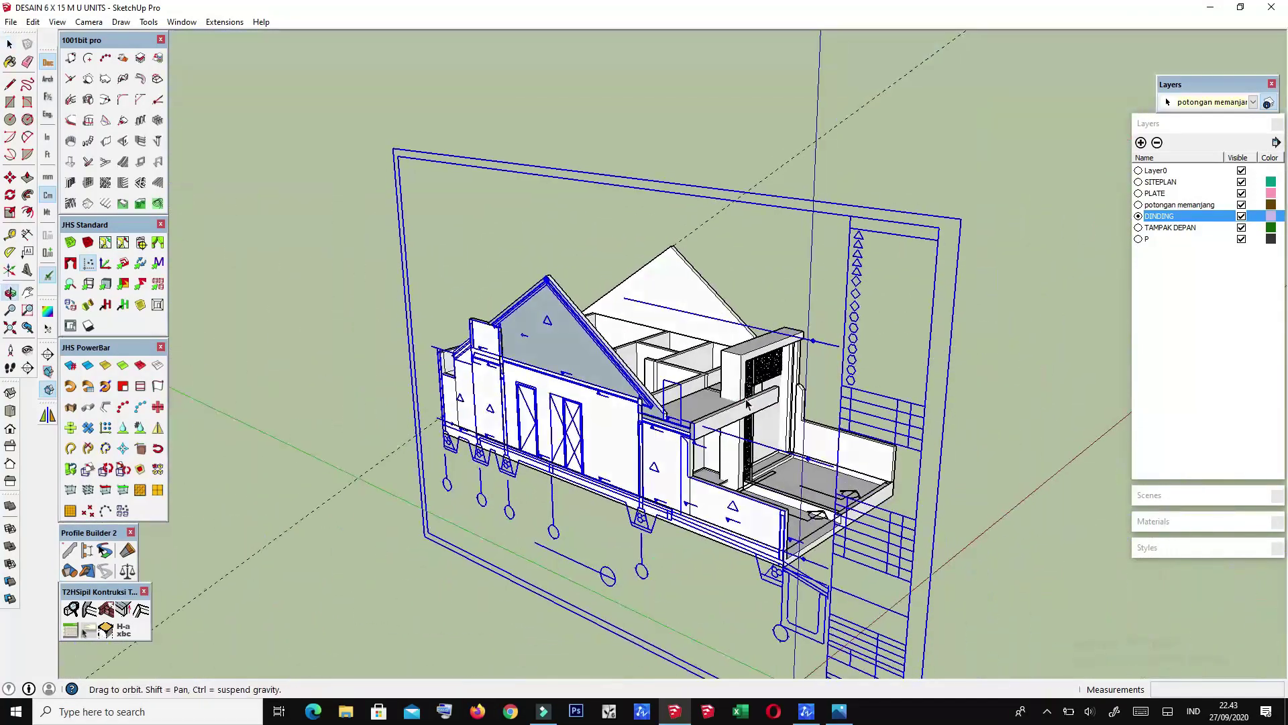
scroll(747, 402, "up", 1)
scroll(747, 403, "up", 2)
scroll(777, 389, "up", 1)
scroll(839, 433, "up", 2)
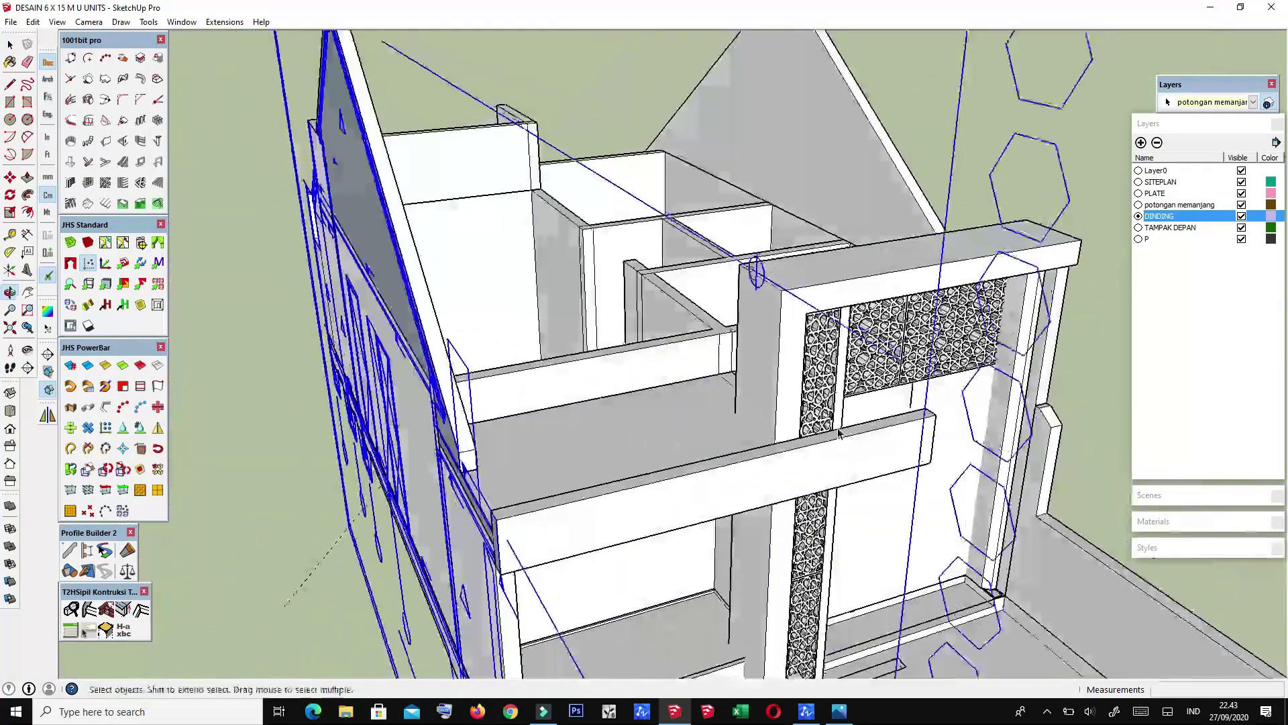
scroll(839, 433, "down", 4)
scroll(409, 382, "up", 4)
key("m")
scroll(395, 318, "up", 3)
scroll(433, 341, "down", 4)
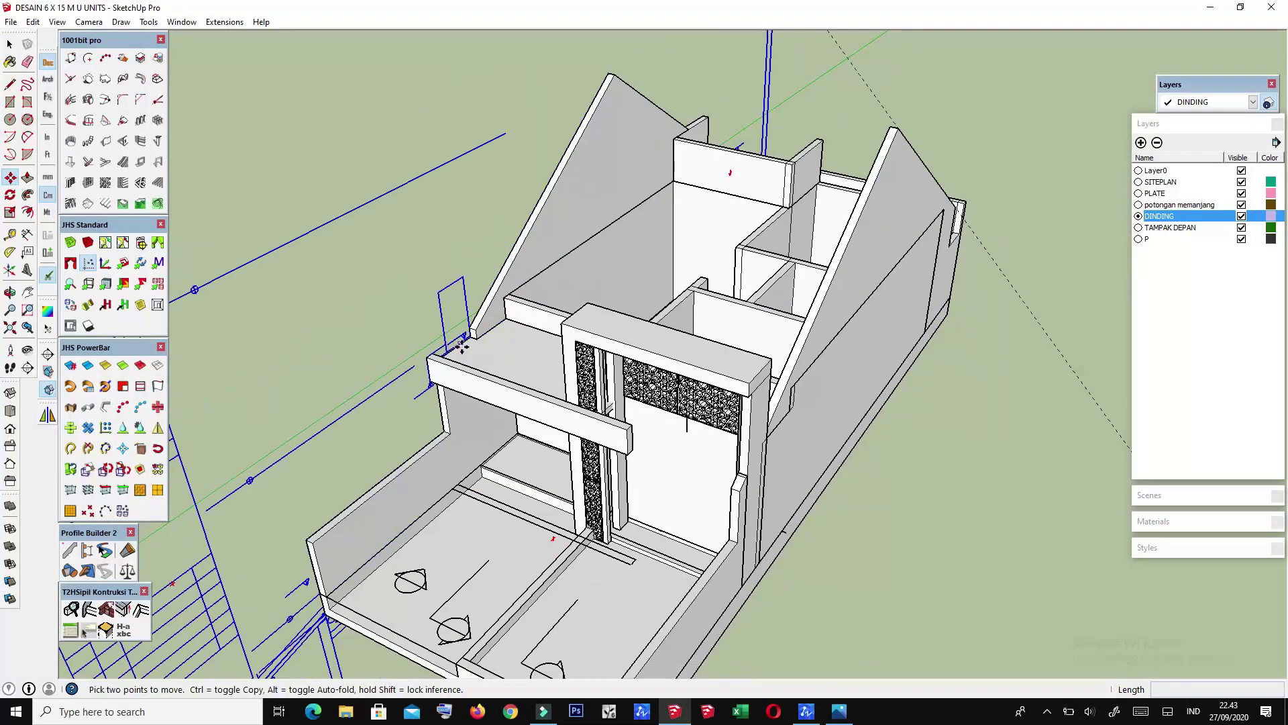
scroll(456, 332, "up", 1)
scroll(470, 326, "up", 2)
scroll(488, 320, "up", 2)
scroll(488, 320, "up", 2)
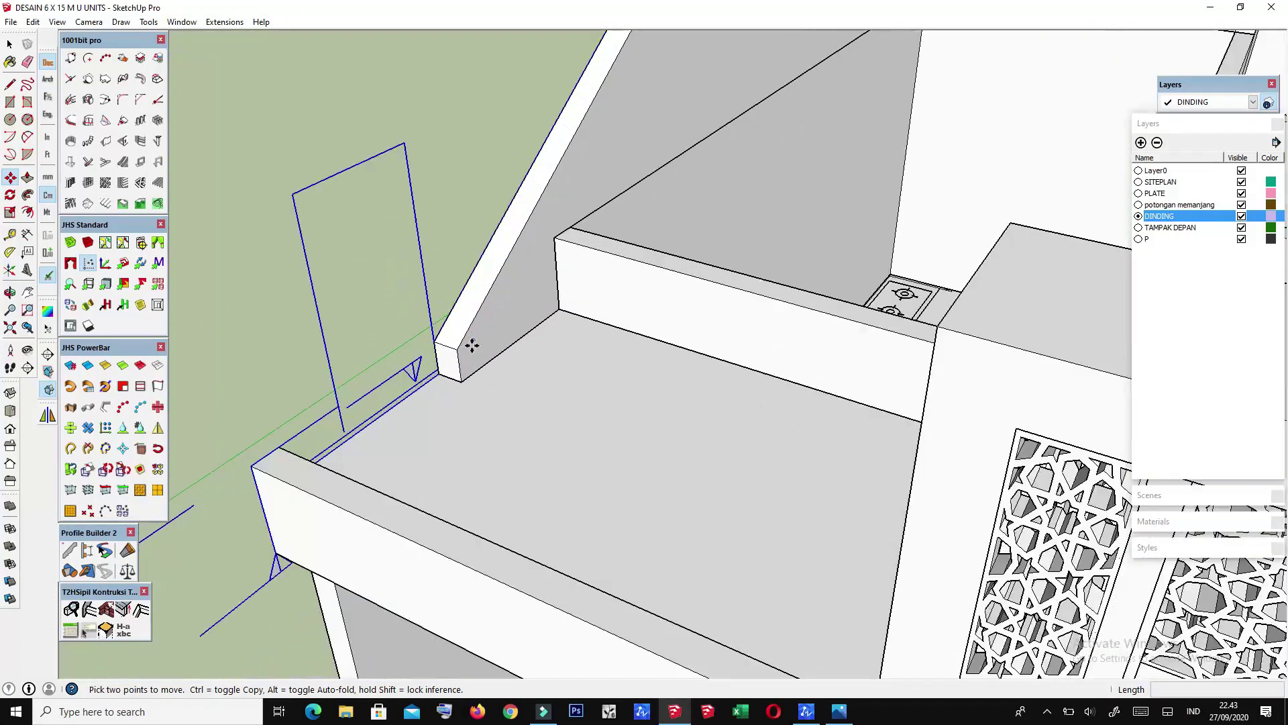
scroll(465, 339, "up", 2)
scroll(477, 334, "up", 1)
left_click(394, 356)
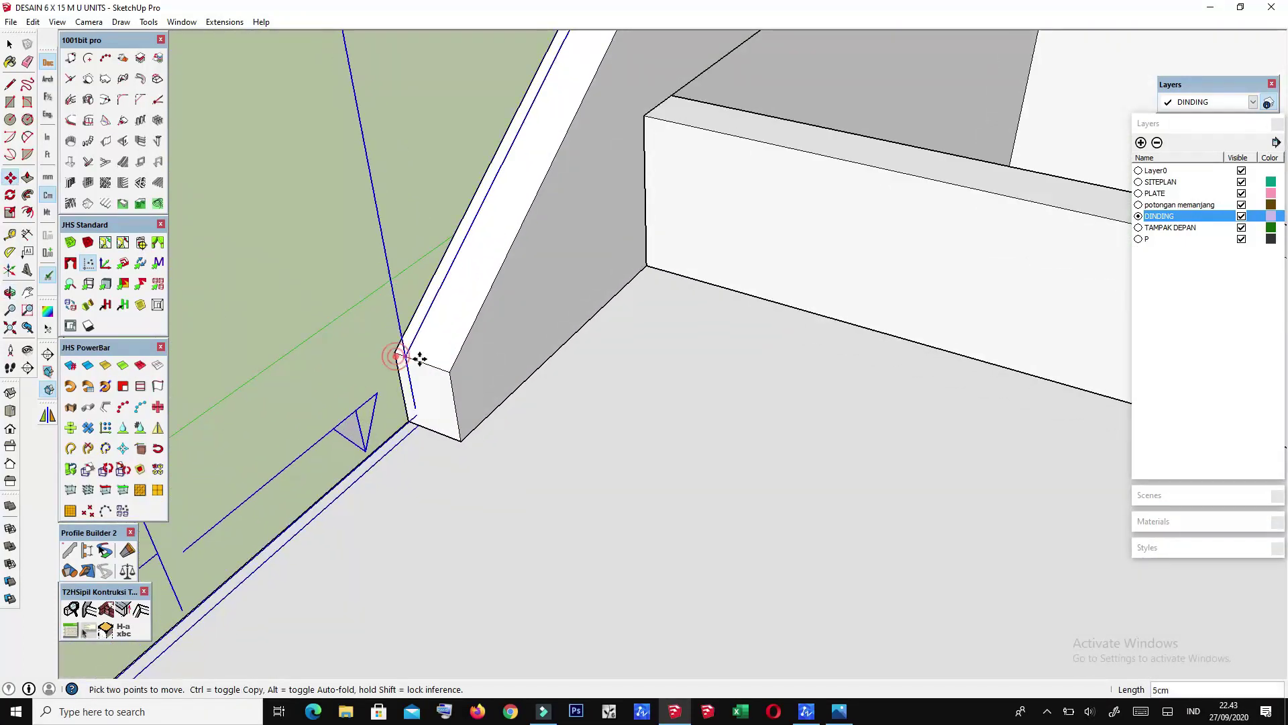
left_click(454, 374)
Step: Clear the selection and orbit around to inspect the new gable wall and roof
scroll(475, 403, "down", 2)
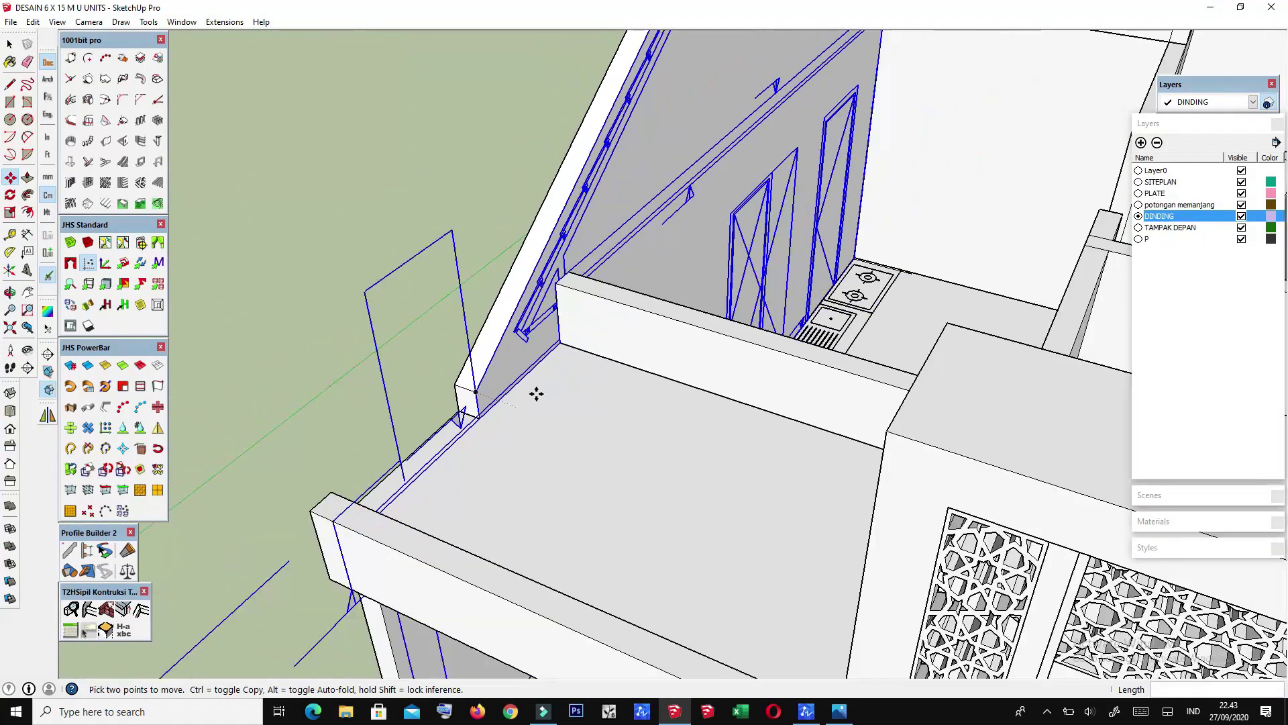
scroll(535, 392, "down", 2)
scroll(541, 391, "down", 2)
middle_click_drag(542, 392, 417, 293)
key("space")
left_click(582, 124)
mouse_move(581, 124)
middle_mouse_down()
mouse_move(512, 250)
mouse_move(443, 249)
middle_mouse_up()
scroll(721, 237, "up", 2)
mouse_move(721, 236)
middle_mouse_down()
mouse_move(699, 215)
mouse_move(694, 231)
middle_mouse_up()
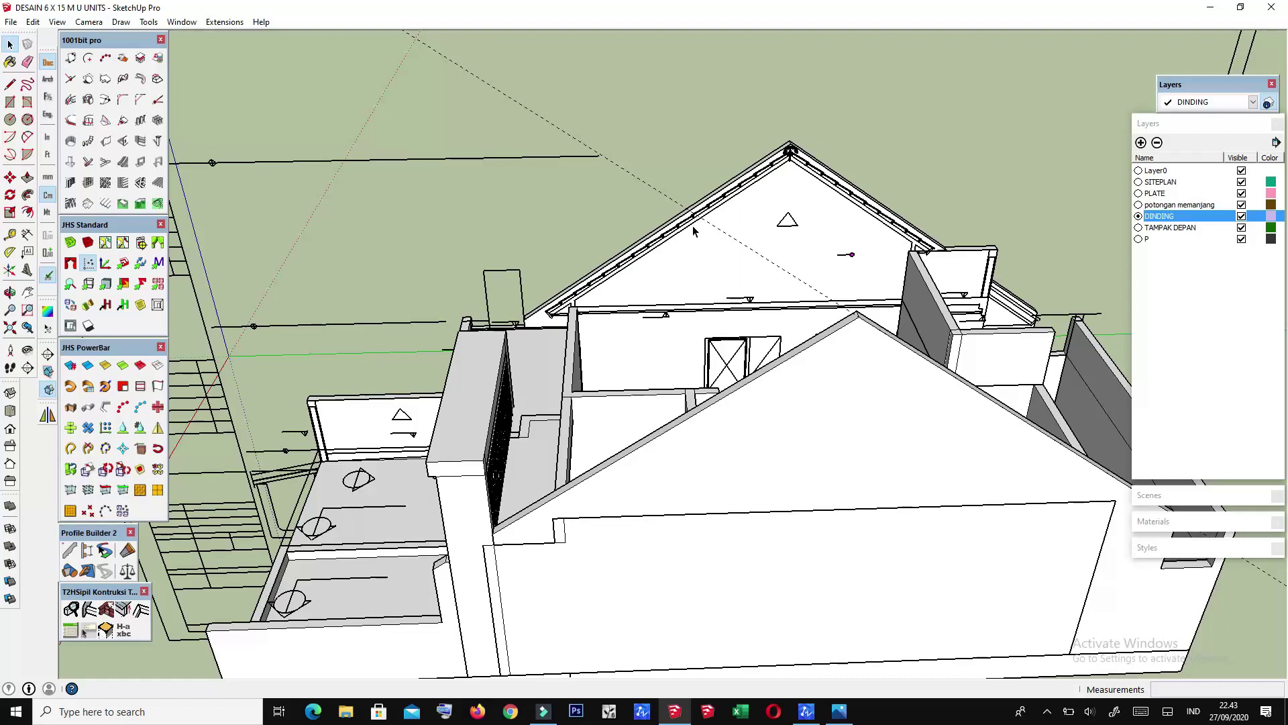
Step: Zoom in on the gable wall corner beneath the roof purlins
scroll(693, 226, "up", 1)
scroll(692, 225, "up", 3)
scroll(692, 225, "up", 2)
scroll(604, 289, "up", 2)
mouse_move(514, 350)
middle_mouse_down()
mouse_move(589, 308)
mouse_move(572, 304)
middle_mouse_up()
mouse_move(545, 435)
middle_mouse_down()
mouse_move(532, 359)
mouse_move(557, 342)
middle_mouse_up()
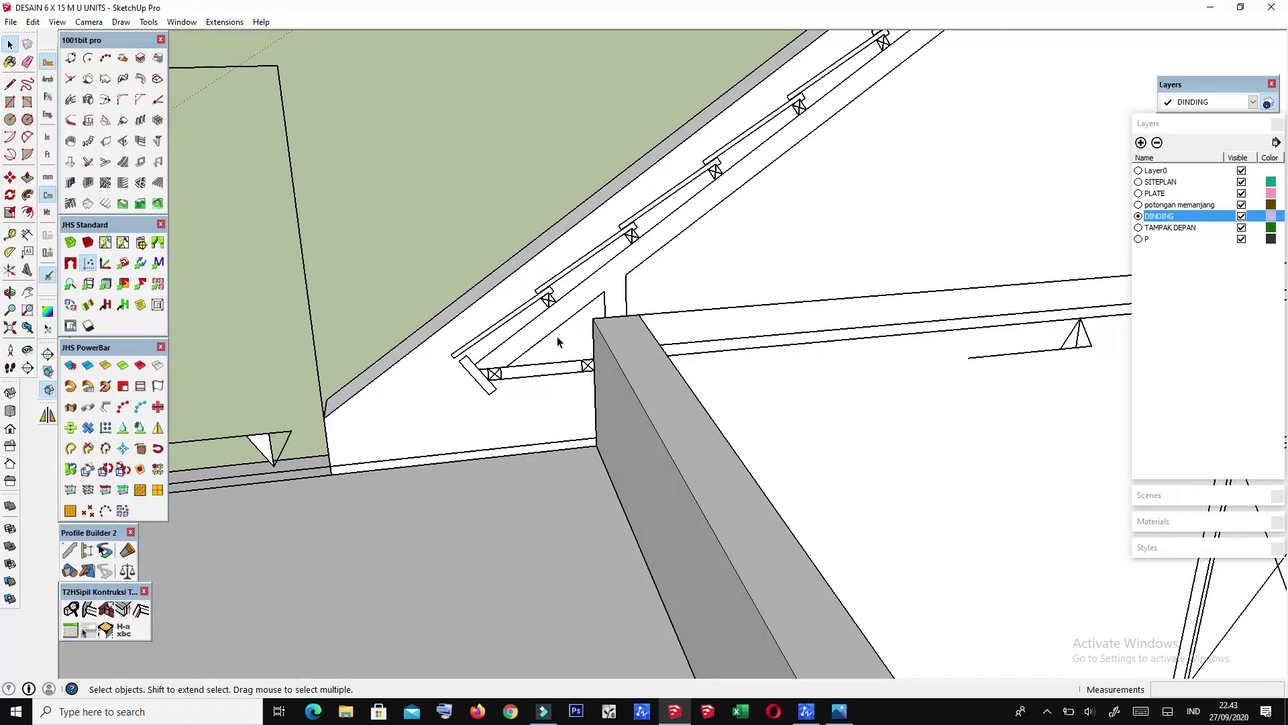
scroll(479, 359, "up", 2)
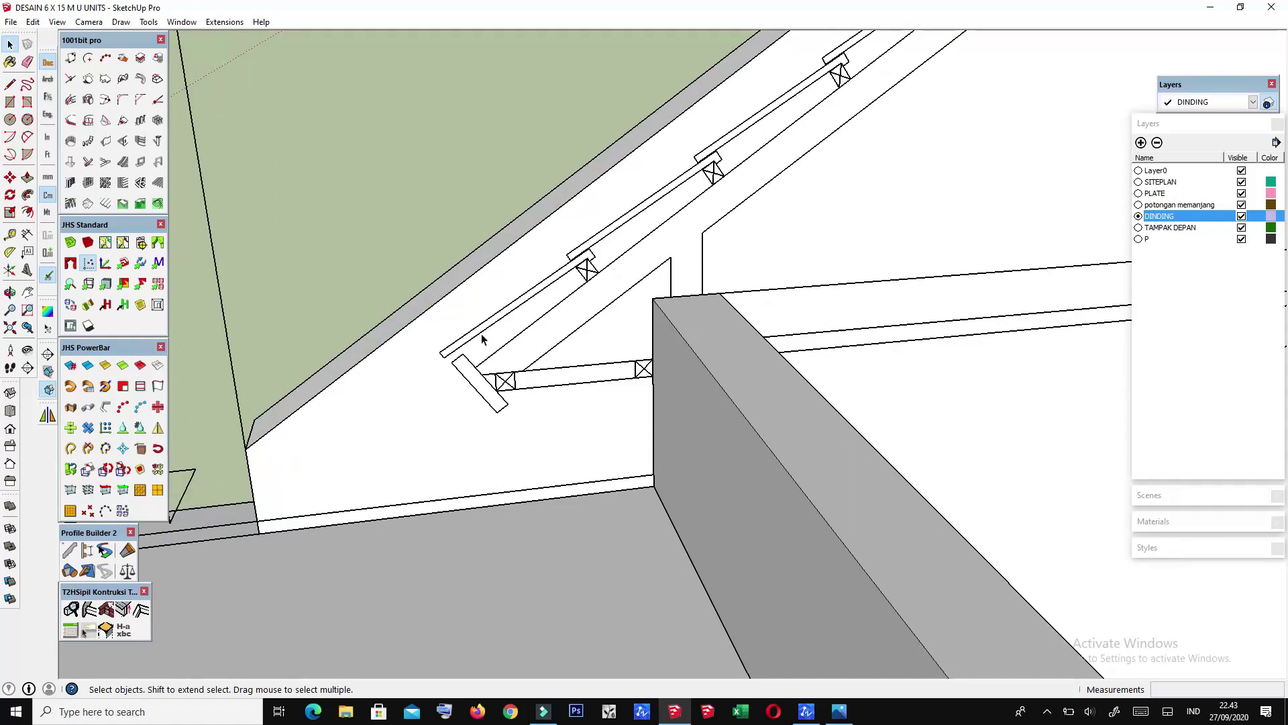
scroll(481, 339, "up", 2)
Step: Add a new layer, Layer1, in the Layers panel
key("l")
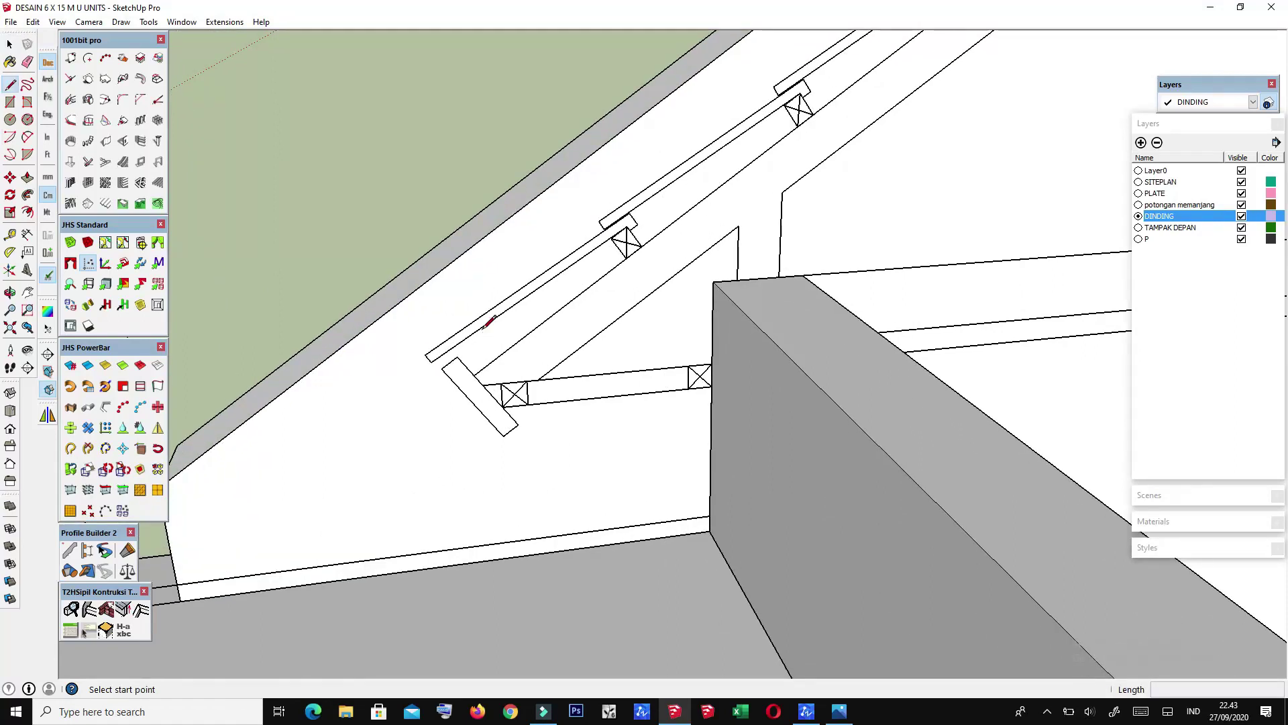
key("space")
left_click(474, 142)
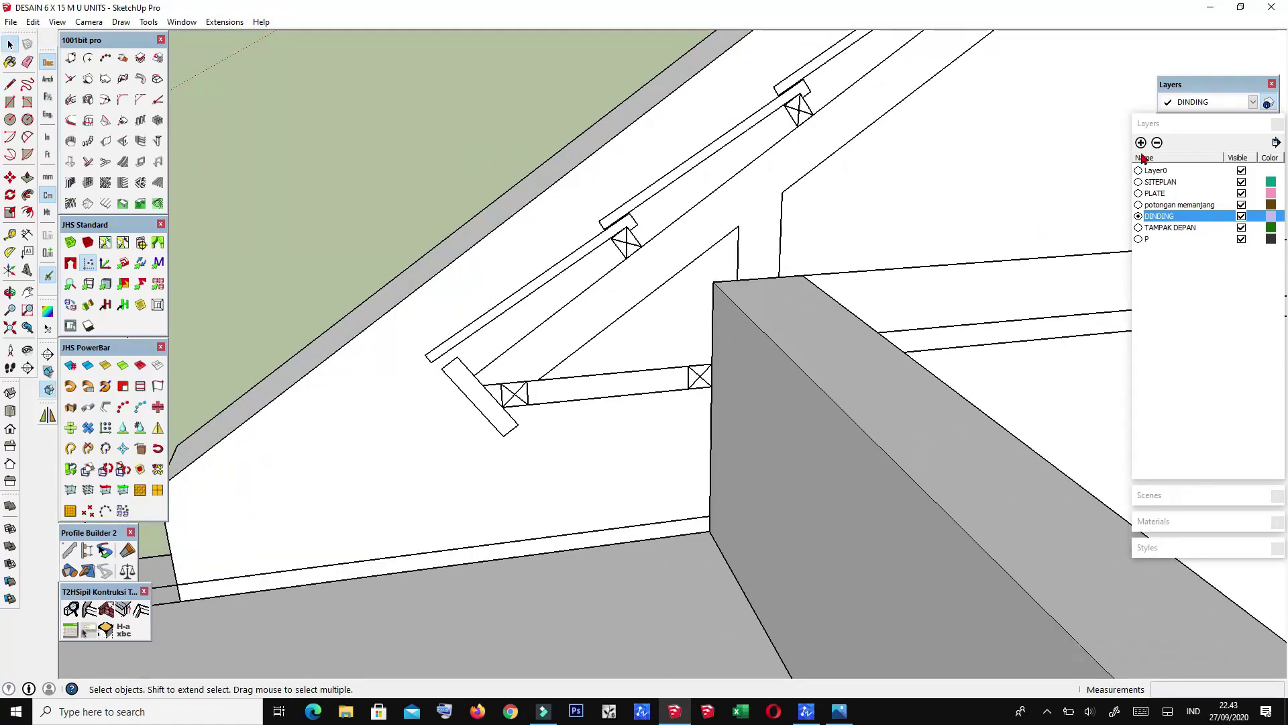
left_click(1140, 142)
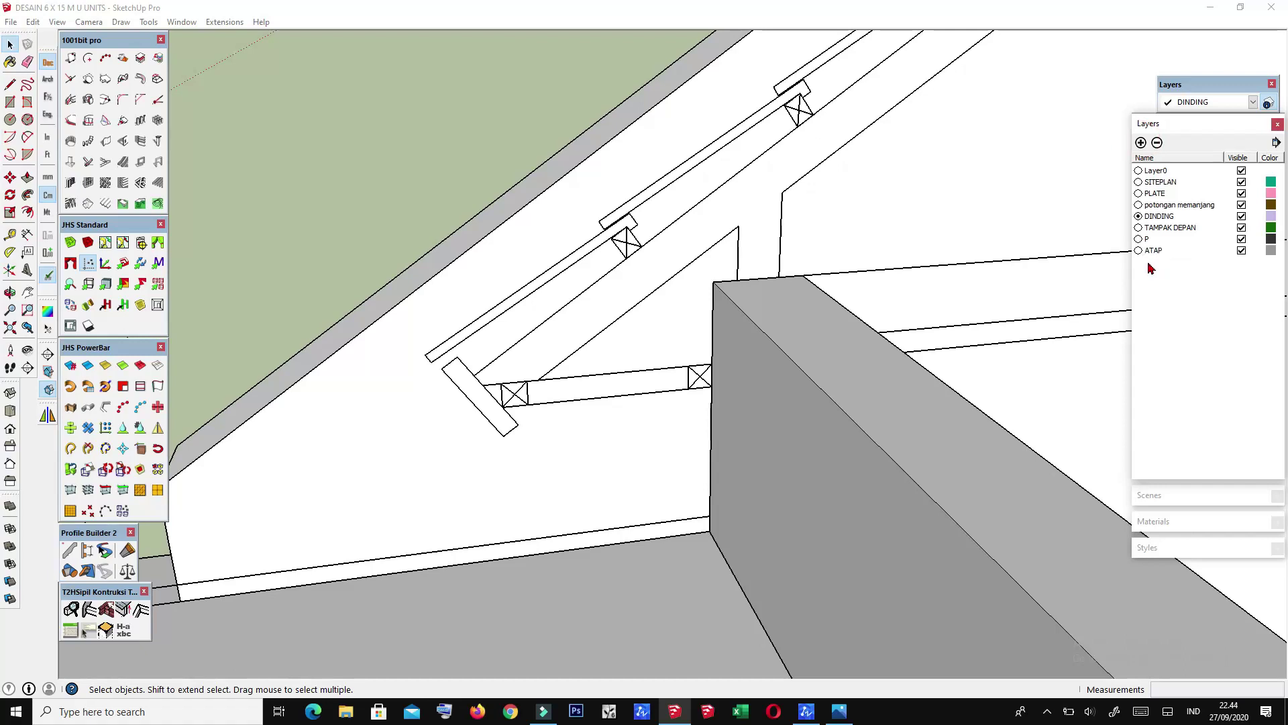
Step: With ATAP as the current layer, close the roof beam outline along the rafter into a face
scroll(423, 348, "up", 1)
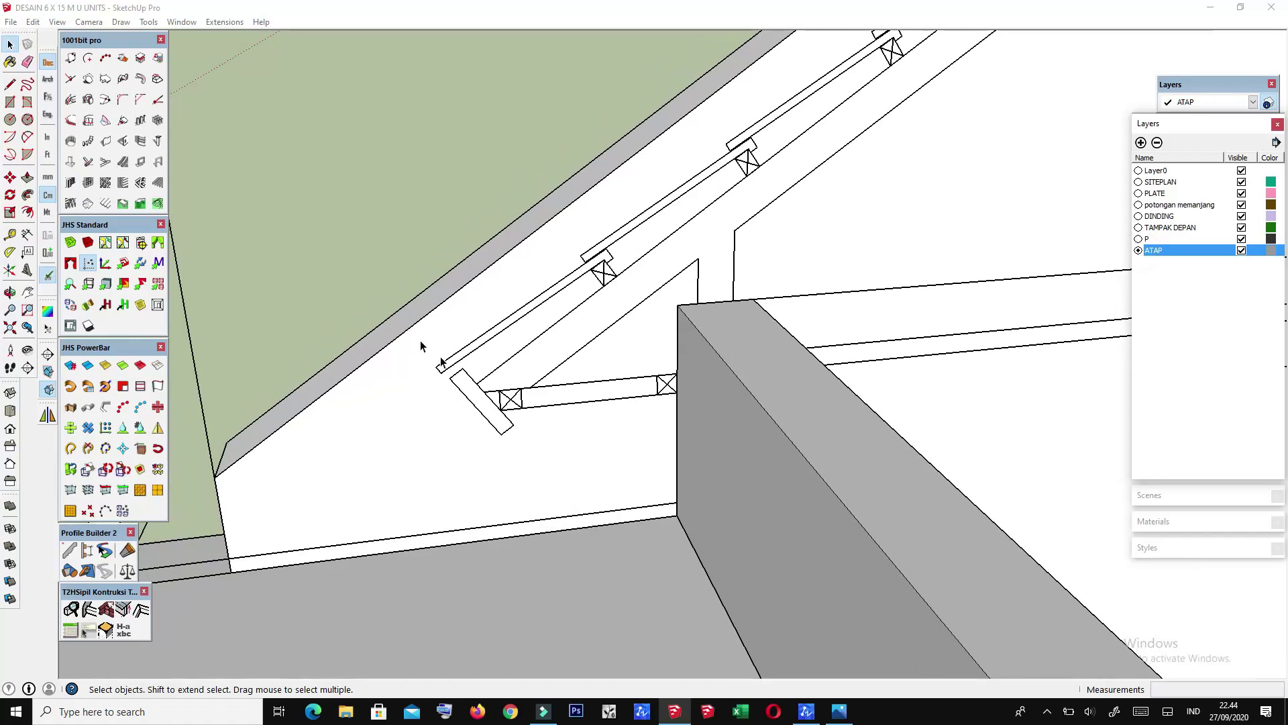
scroll(456, 374, "up", 1)
key("l")
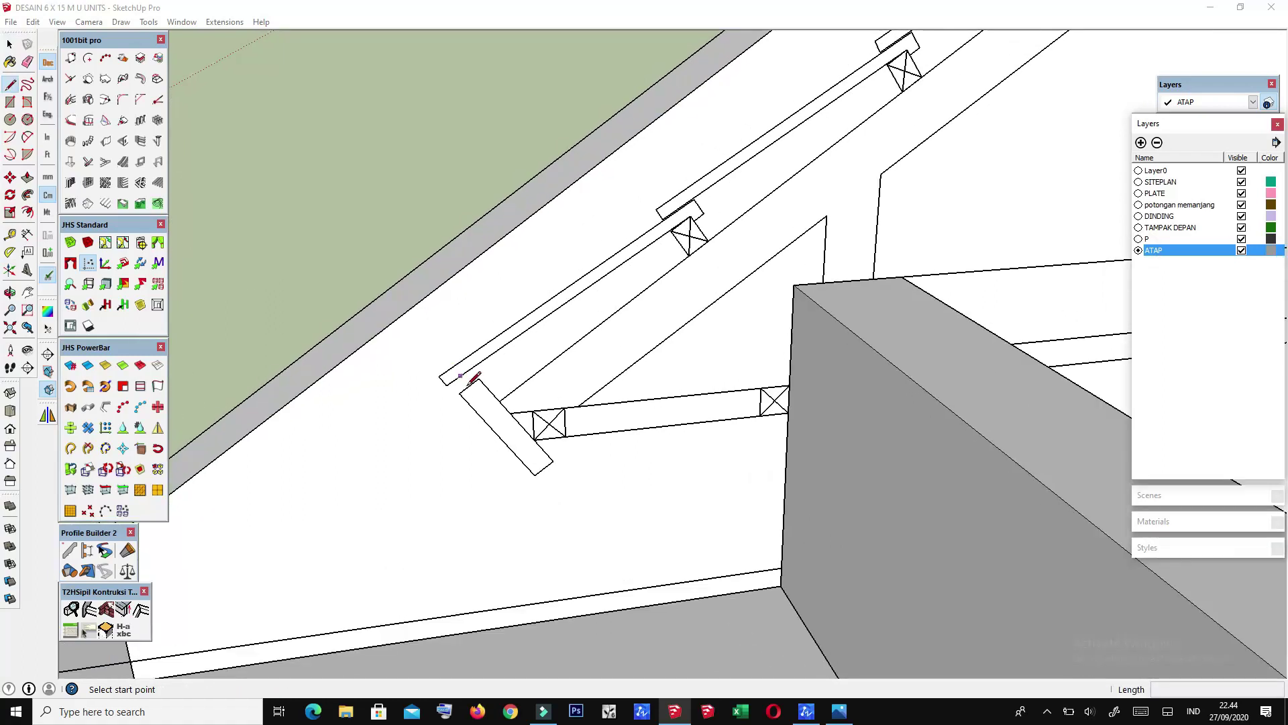
scroll(437, 367, "up", 1)
middle_click_drag(437, 367, 608, 308)
scroll(655, 208, "up", 2)
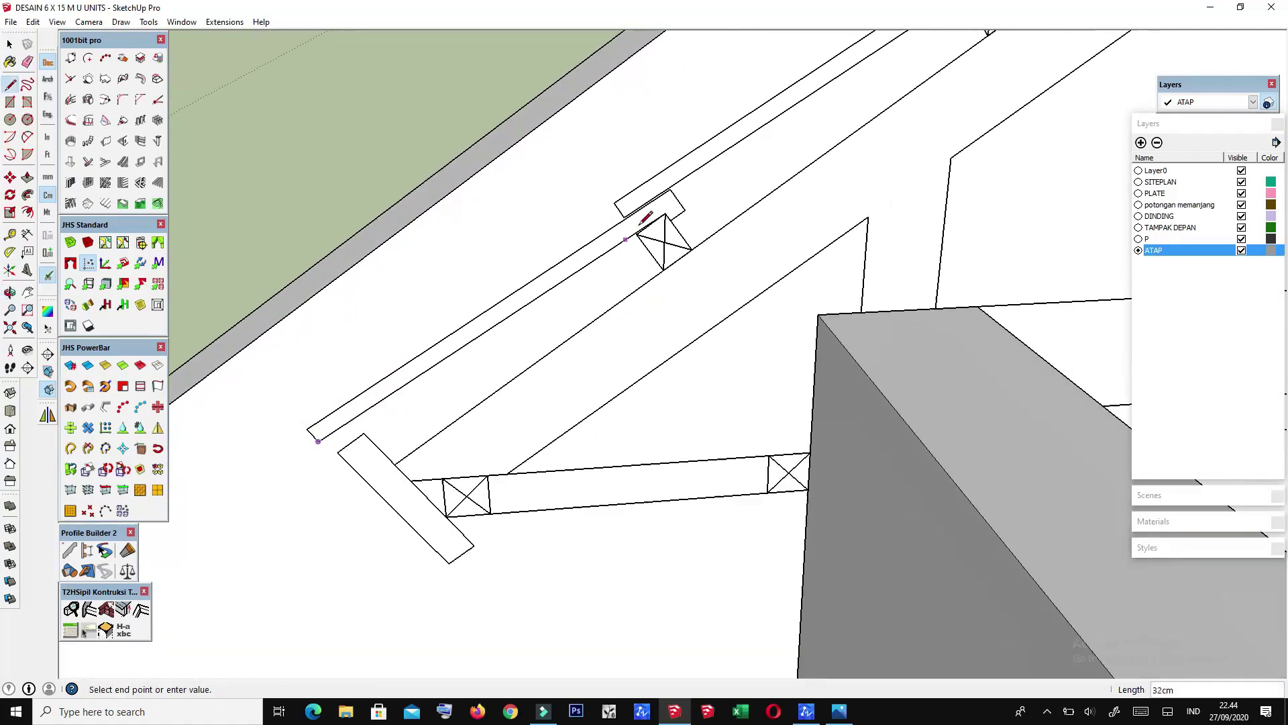
scroll(670, 196, "up", 2)
scroll(688, 201, "up", 2)
scroll(682, 210, "up", 1)
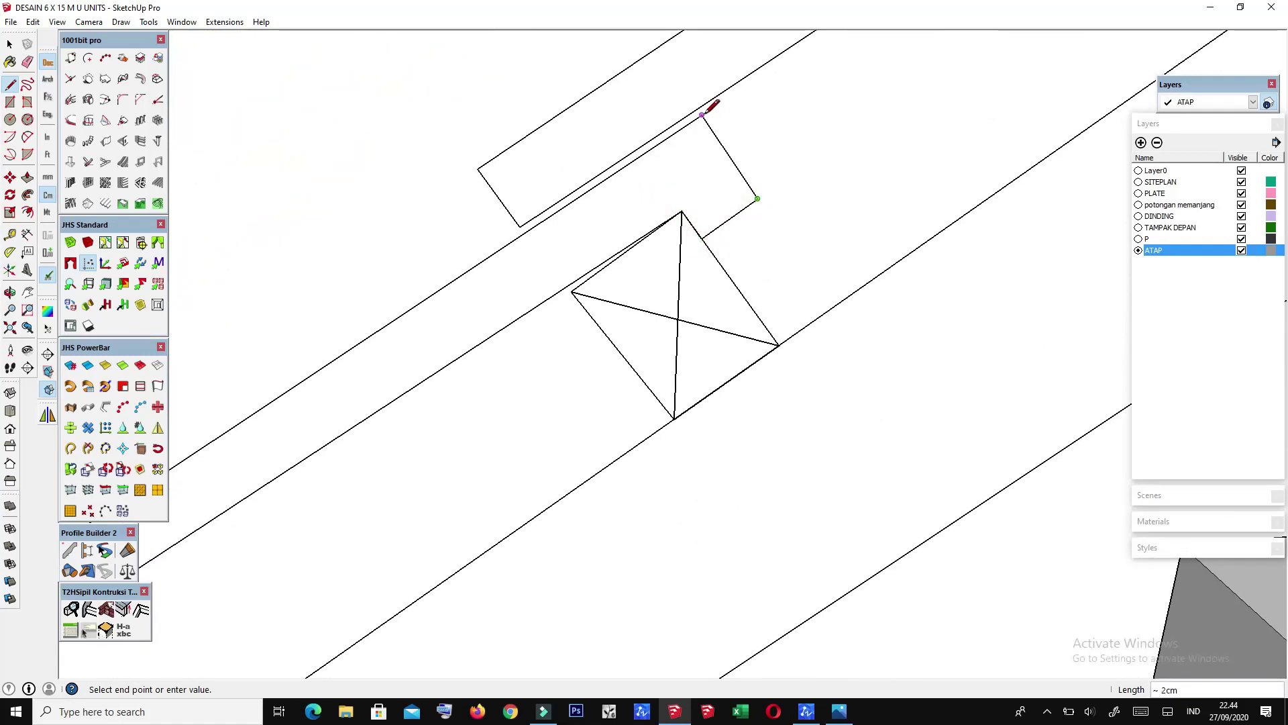
scroll(884, 129, "down", 2)
scroll(877, 137, "down", 2)
scroll(394, 403, "up", 2)
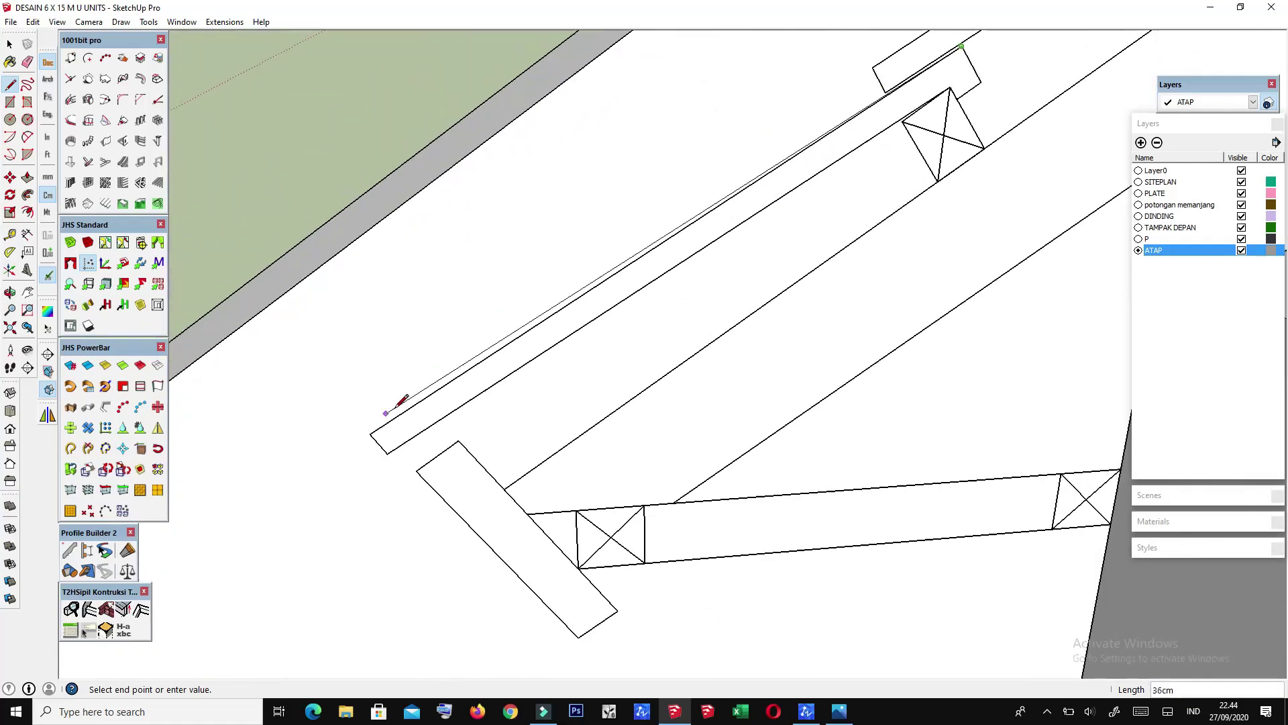
scroll(382, 425, "up", 2)
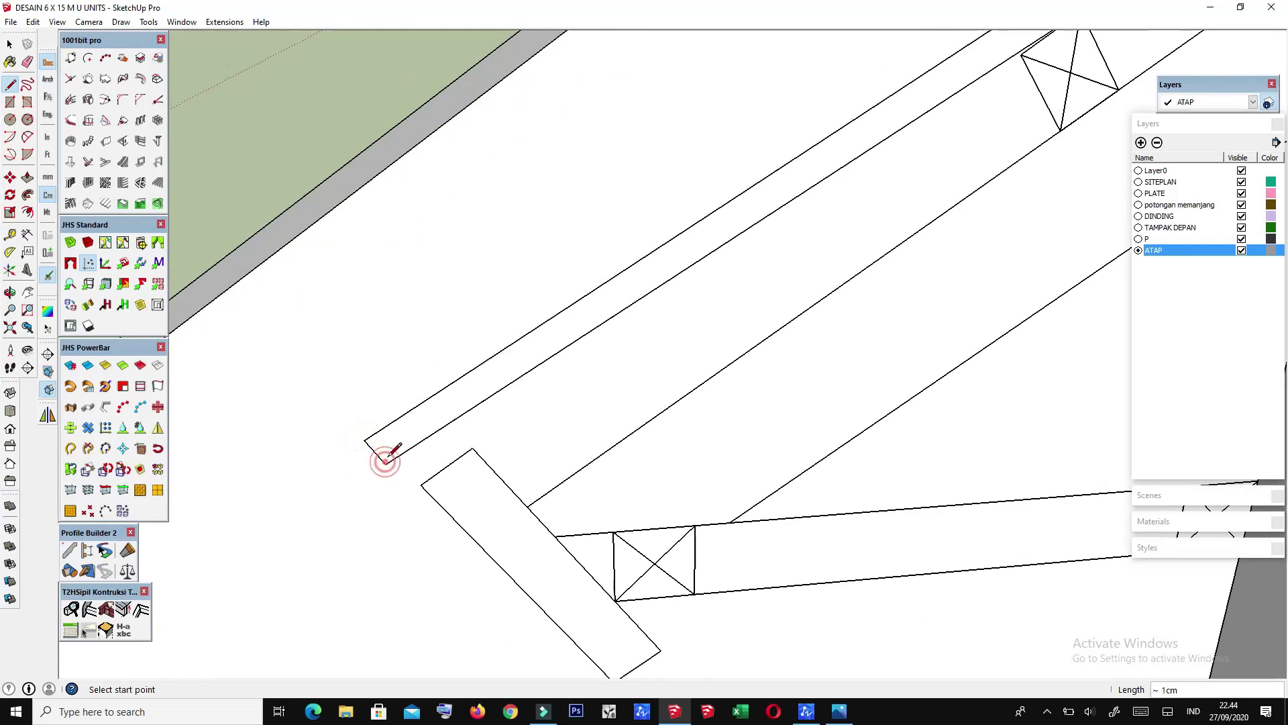
key("space")
left_click(446, 409)
scroll(449, 406, "down", 2)
scroll(679, 258, "up", 2)
scroll(714, 245, "up", 2)
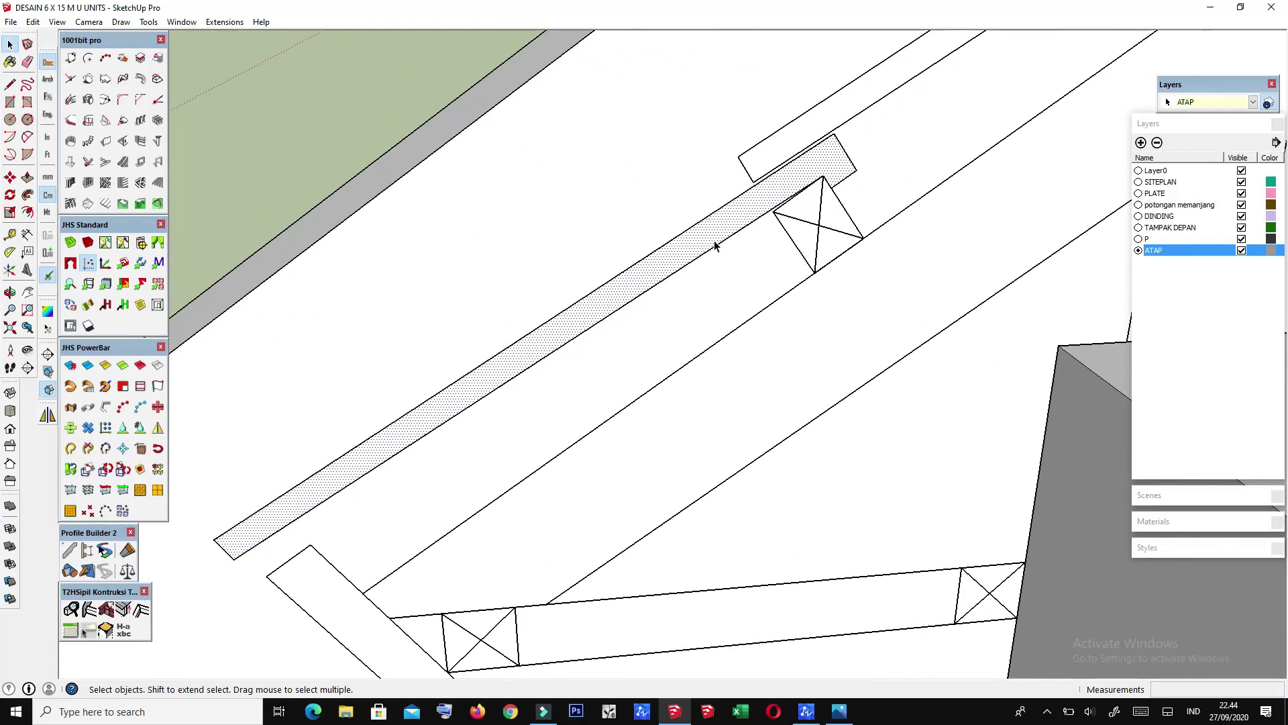
Step: Make the traced roof beam strip a group
right_click(714, 241)
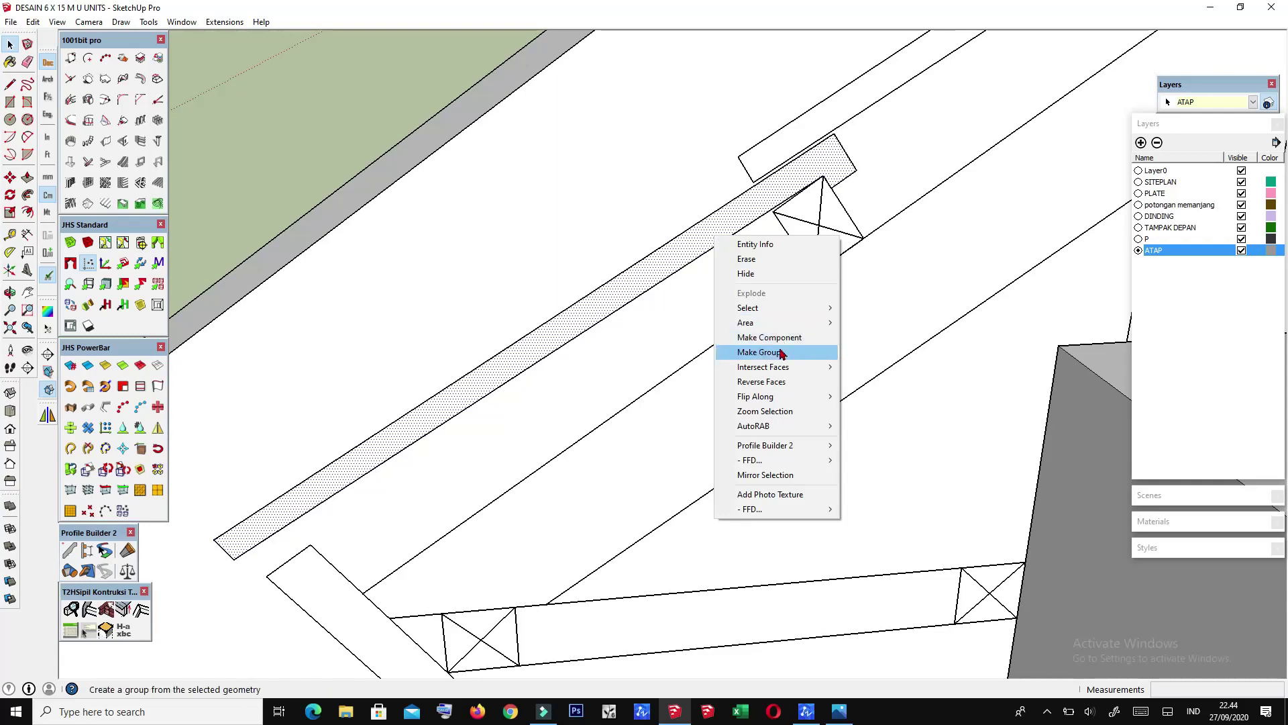
left_click(782, 351)
scroll(722, 248, "down", 1)
scroll(701, 241, "down", 1)
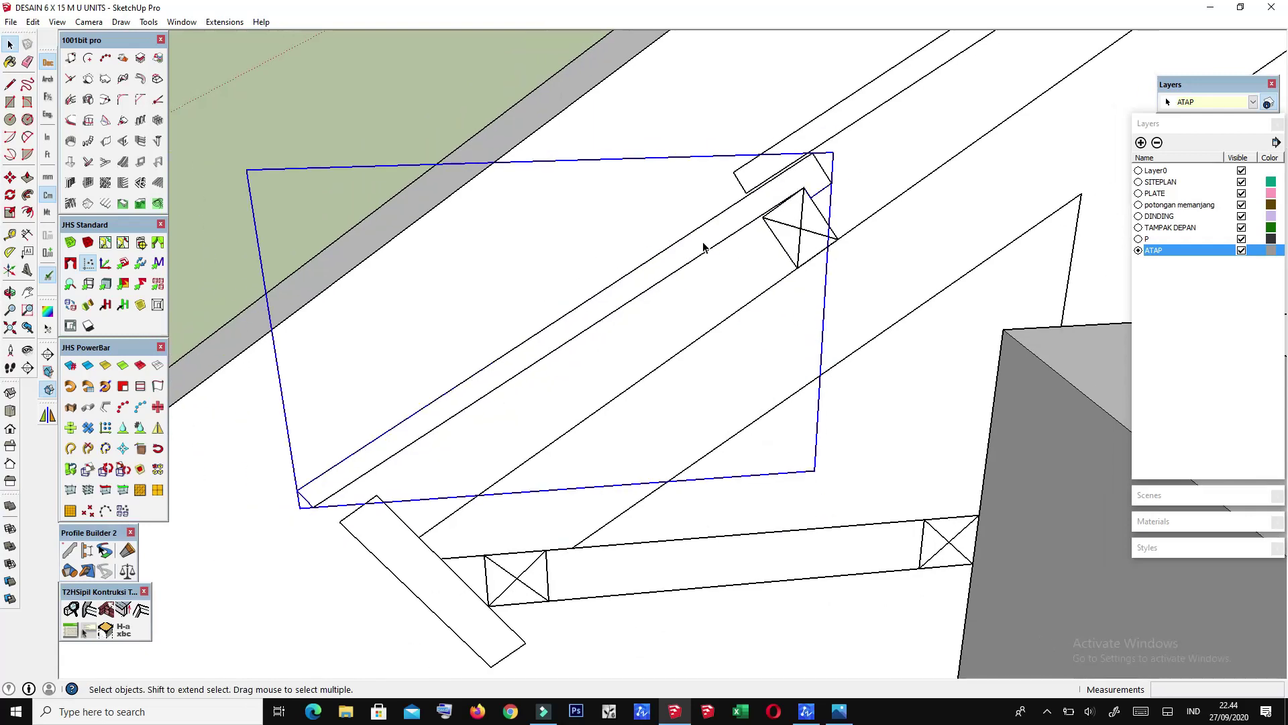
right_click(703, 246)
mouse_move(765, 333)
middle_mouse_down()
mouse_move(610, 360)
mouse_move(473, 416)
middle_mouse_up()
Step: Copy the beam group from its corner to the next beam position up the rafter
left_click(473, 416)
key("m")
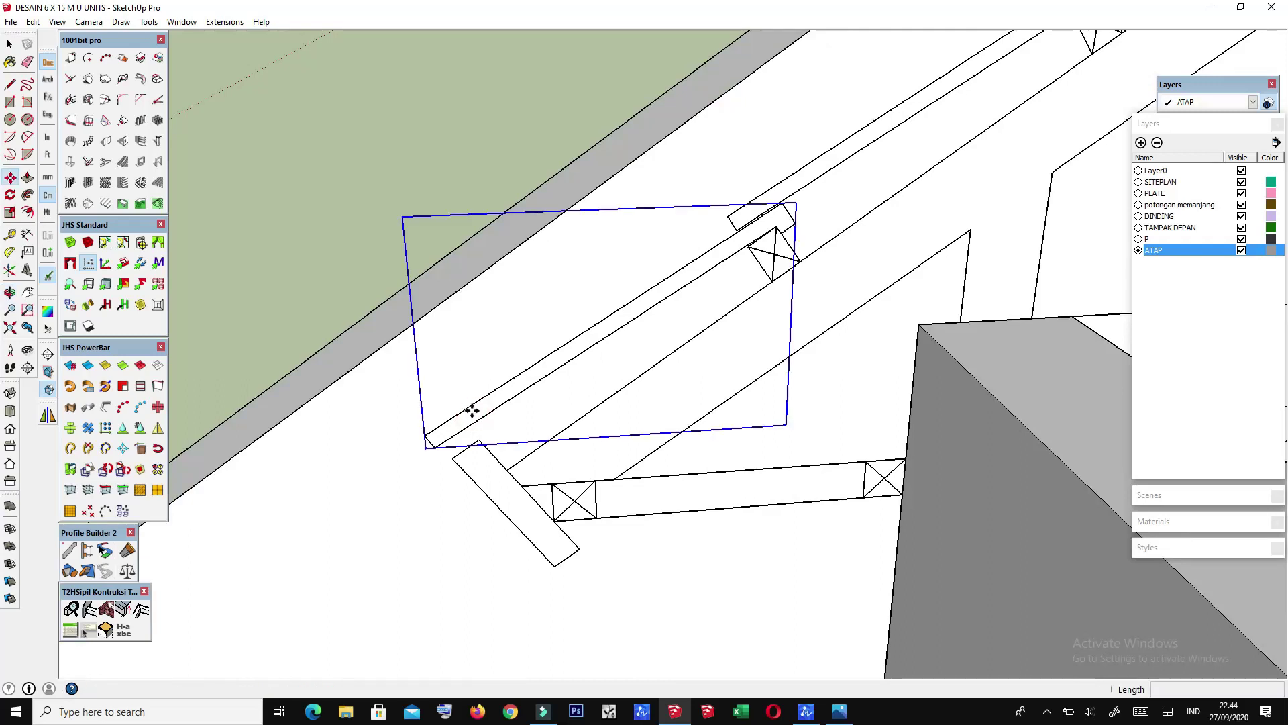
key("ctrl")
left_click(435, 446)
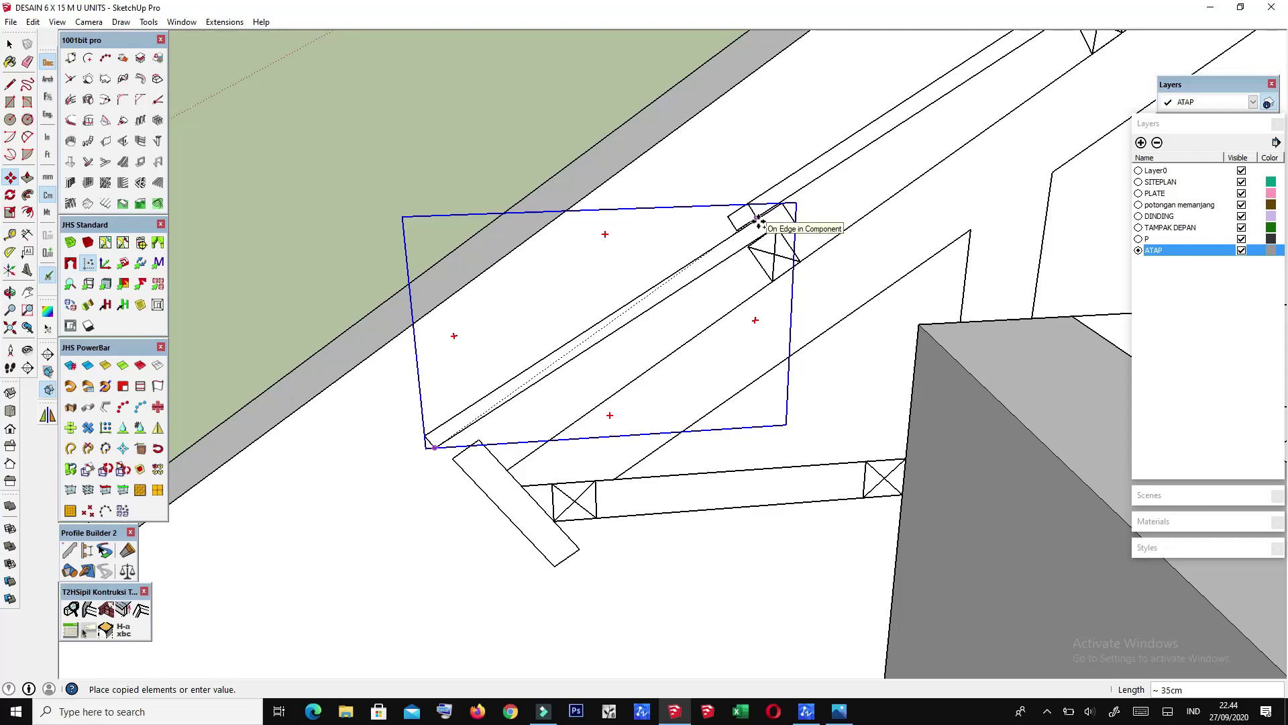
middle_click_drag(771, 222, 783, 234)
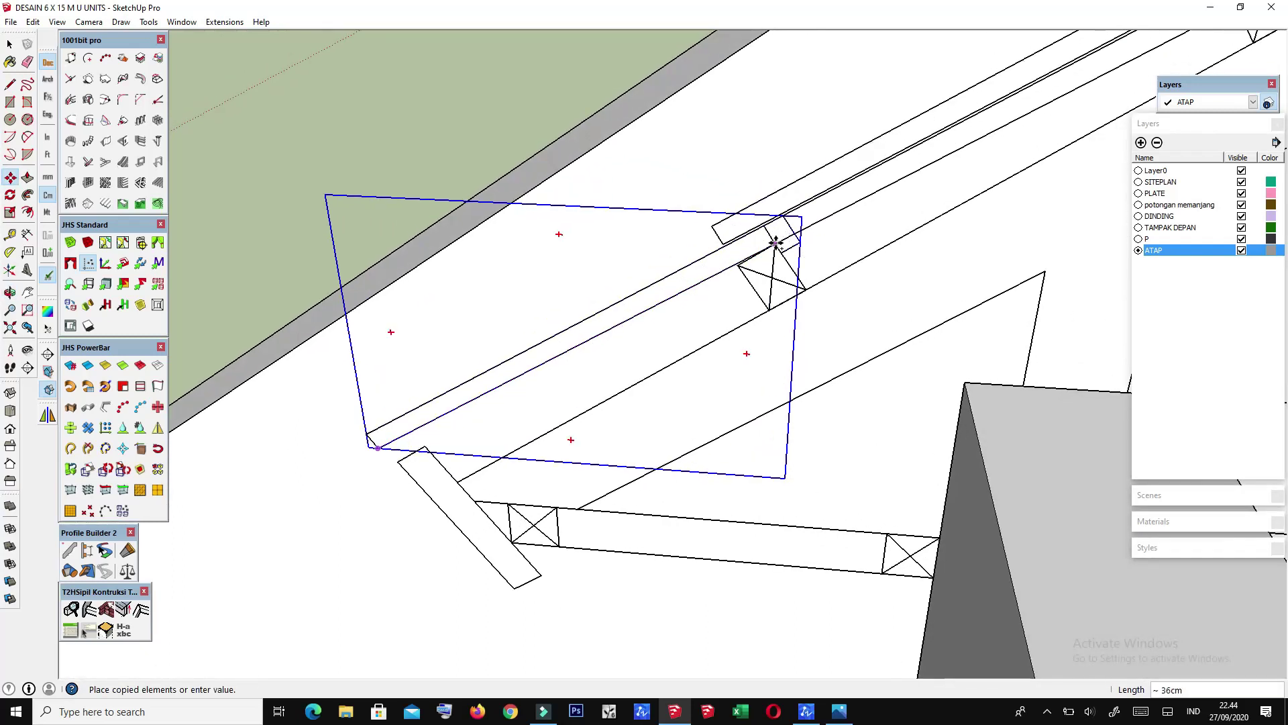
left_click(776, 249)
Step: Move the latest beam copy to the next beam box up the rafter
scroll(716, 325, "down", 3)
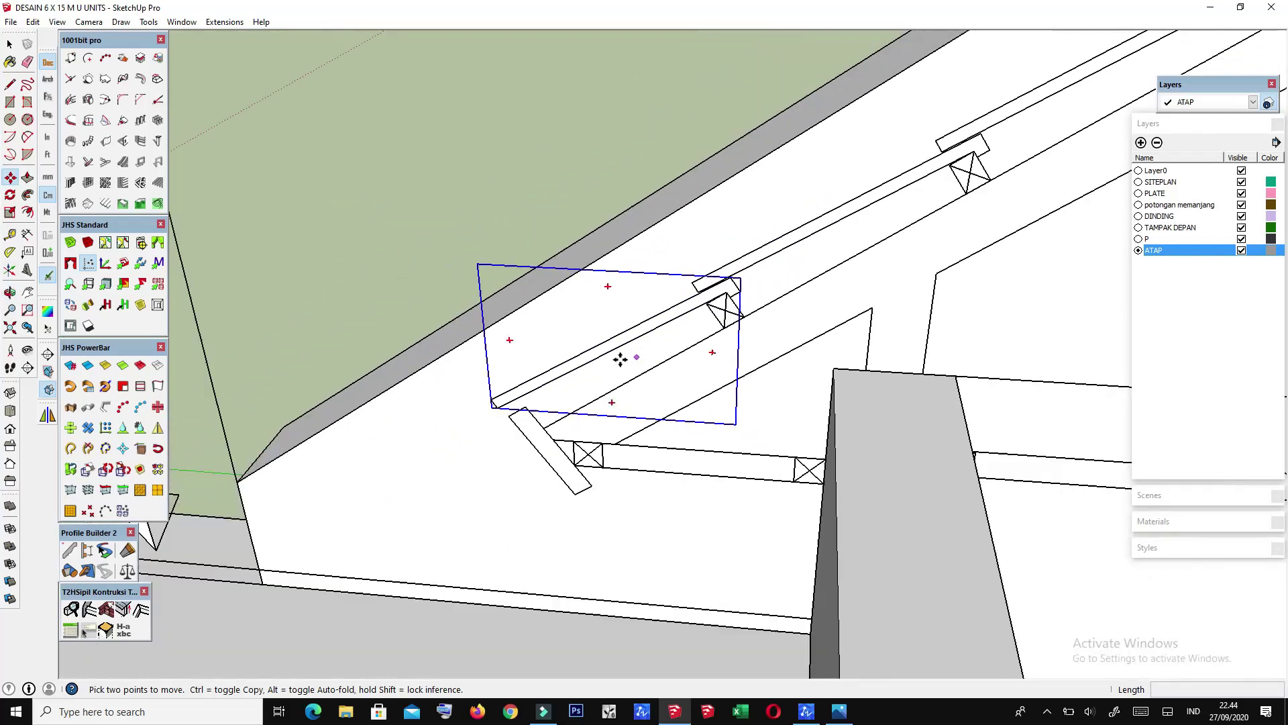
scroll(618, 351, "down", 3)
key("space")
scroll(493, 412, "down", 3)
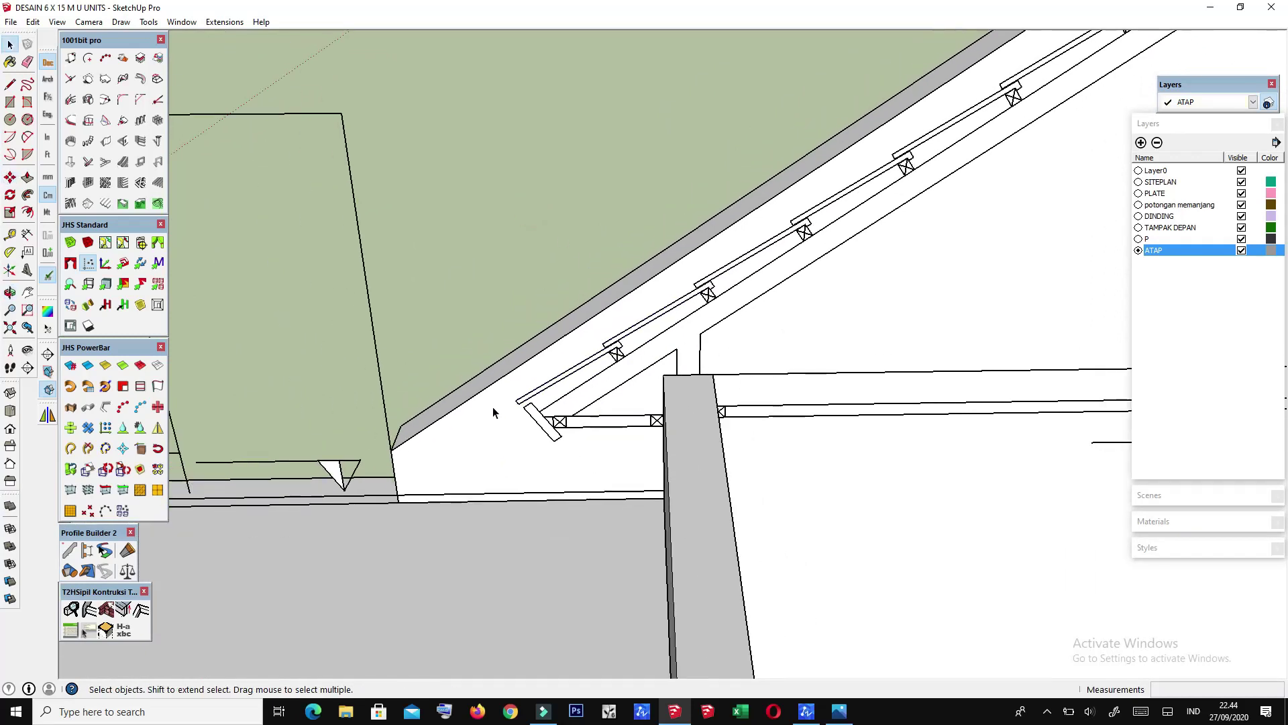
scroll(614, 356, "up", 2)
scroll(611, 357, "up", 2)
scroll(607, 358, "up", 2)
left_click(603, 359)
middle_click_drag(611, 348, 595, 337)
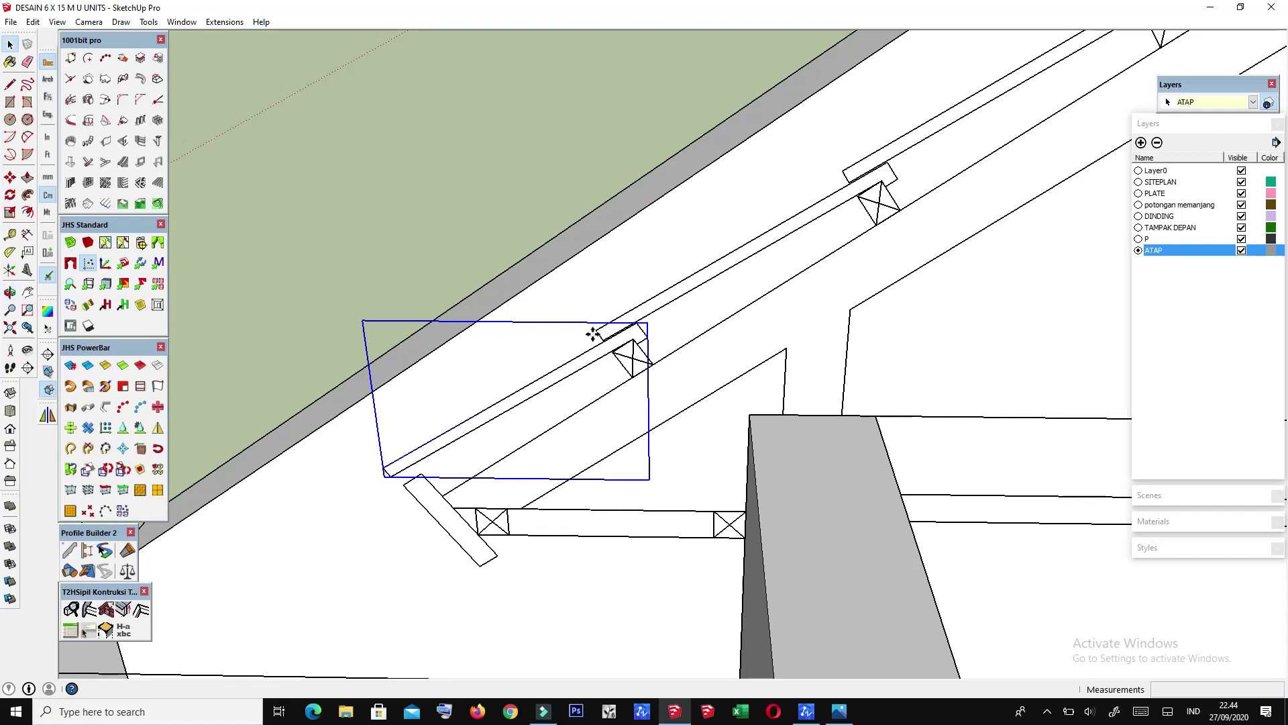
key("m")
scroll(650, 340, "up", 2)
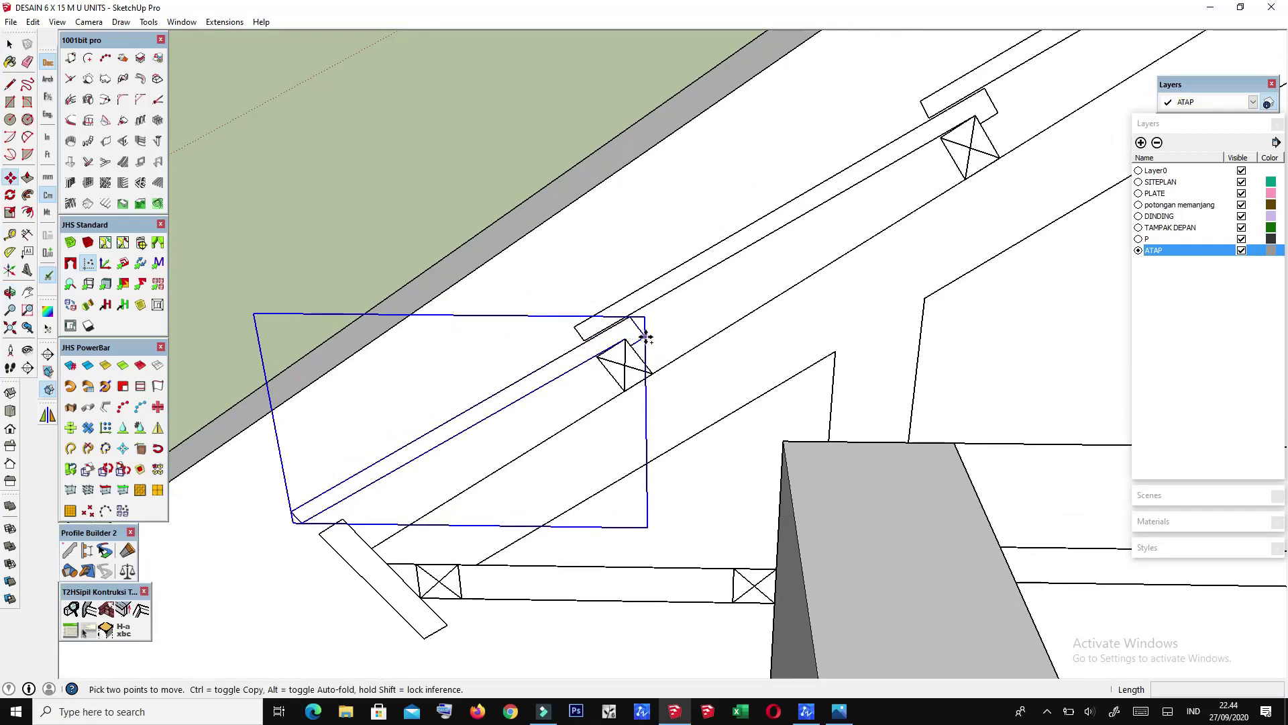
left_click(645, 338)
scroll(834, 238, "down", 2)
mouse_move(834, 238)
middle_mouse_down()
mouse_move(796, 210)
mouse_move(868, 201)
middle_mouse_up()
scroll(868, 207, "up", 1)
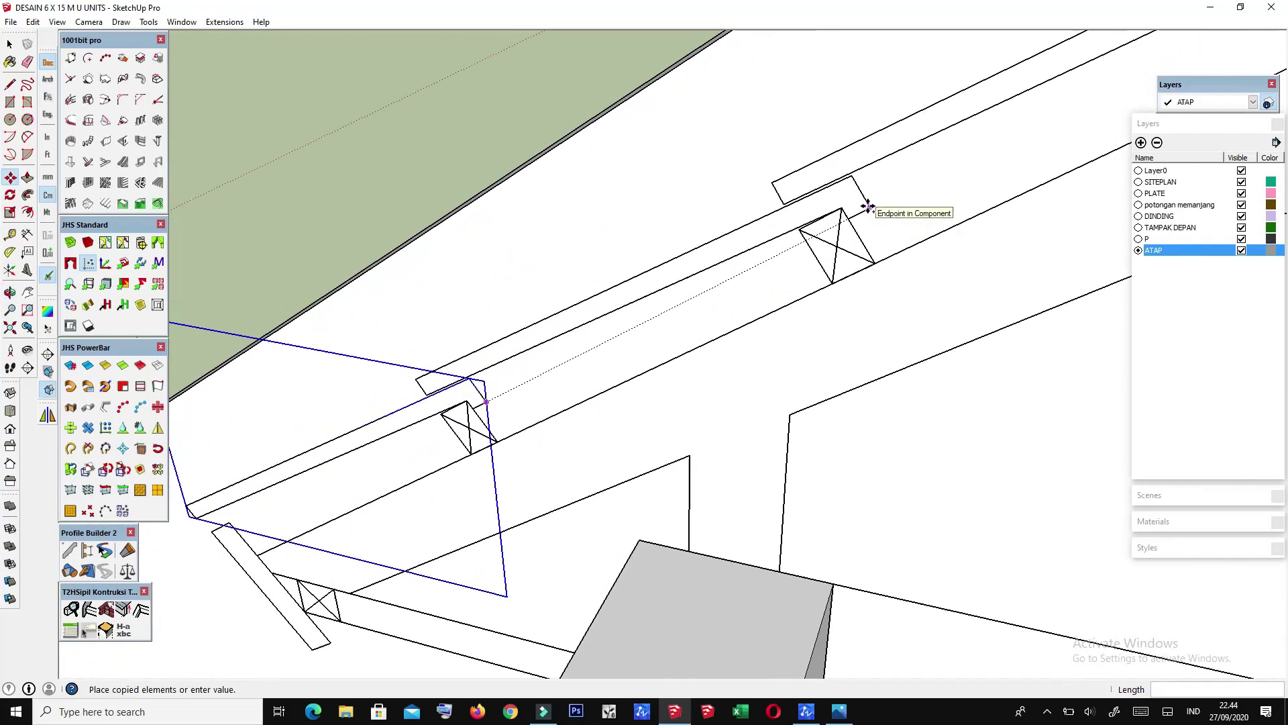
left_click(868, 210)
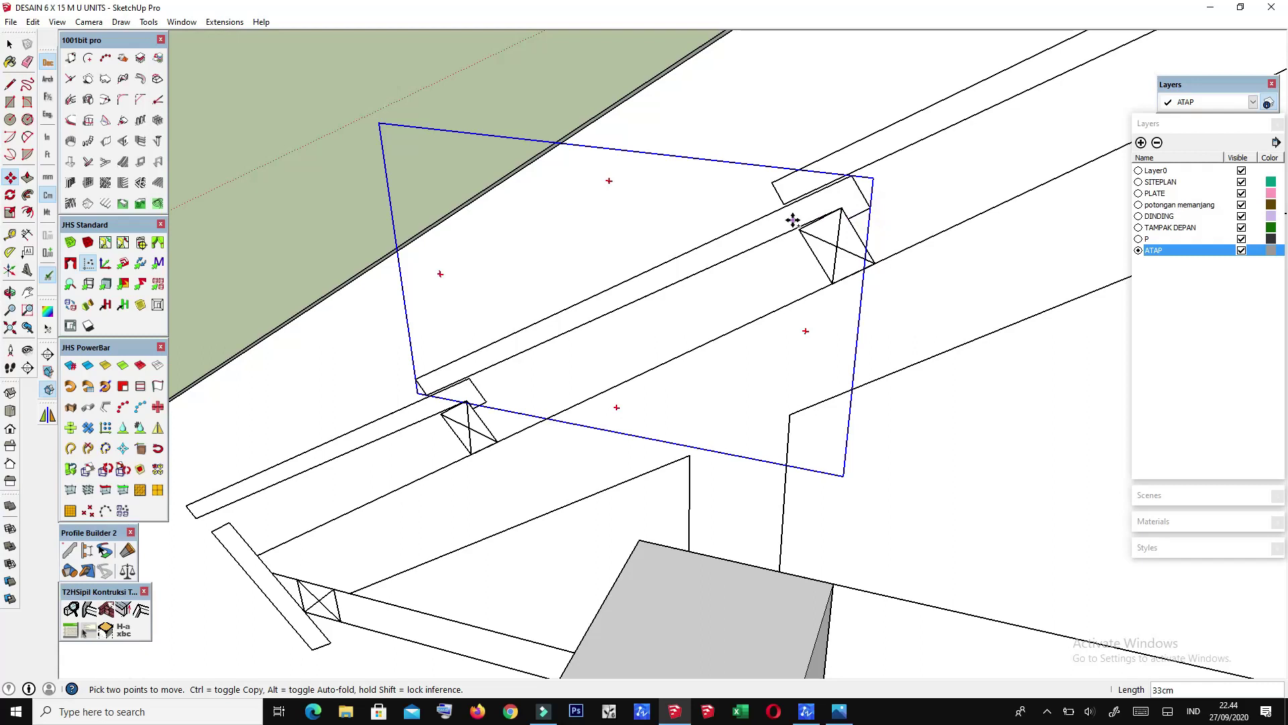
Step: Copy the beam twice more, placing each copy farther up toward the gable peak
key("ctrl")
left_click(870, 210)
scroll(869, 210, "down", 3)
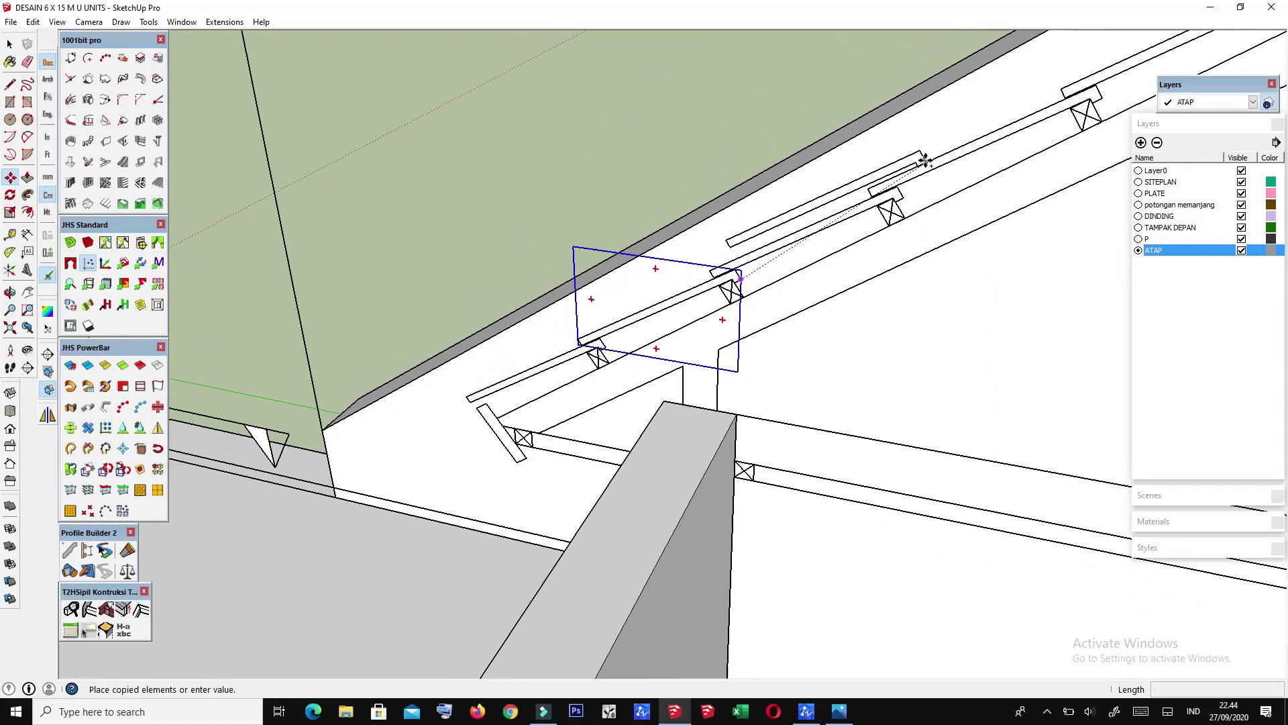
scroll(881, 212, "up", 3)
left_click(881, 212)
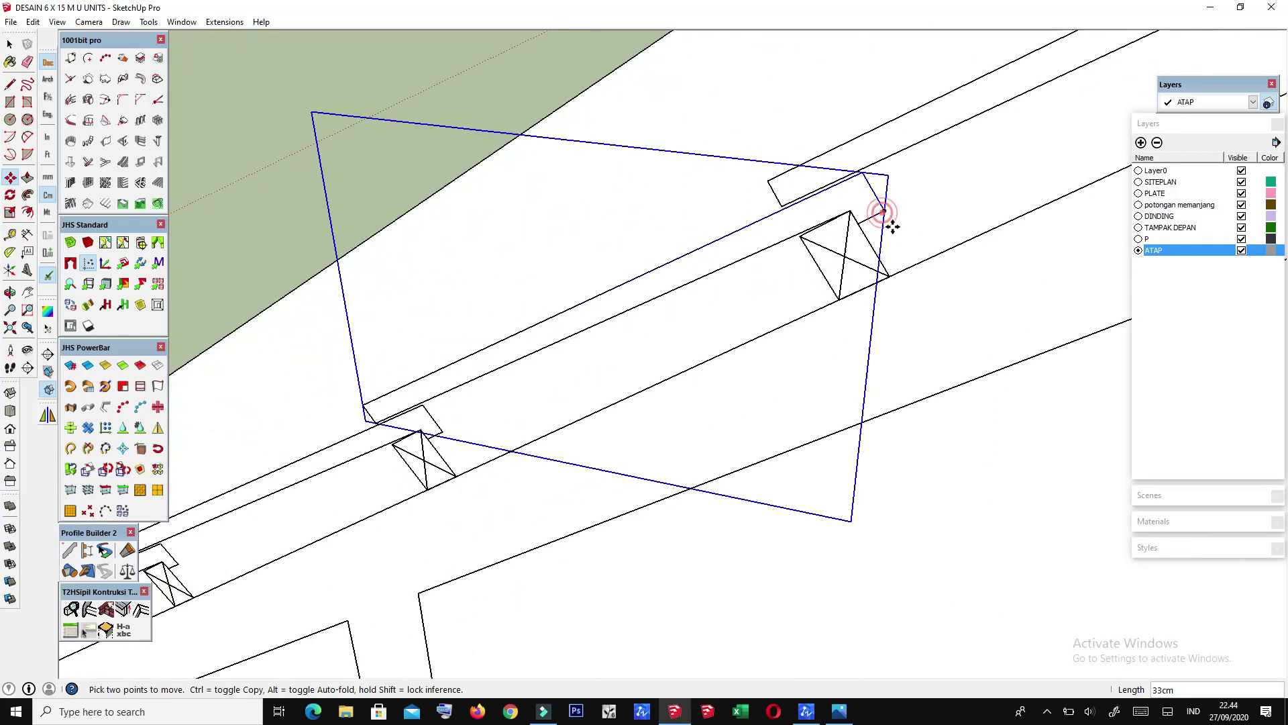
key("ctrl")
left_click(883, 210)
scroll(872, 214, "down", 3)
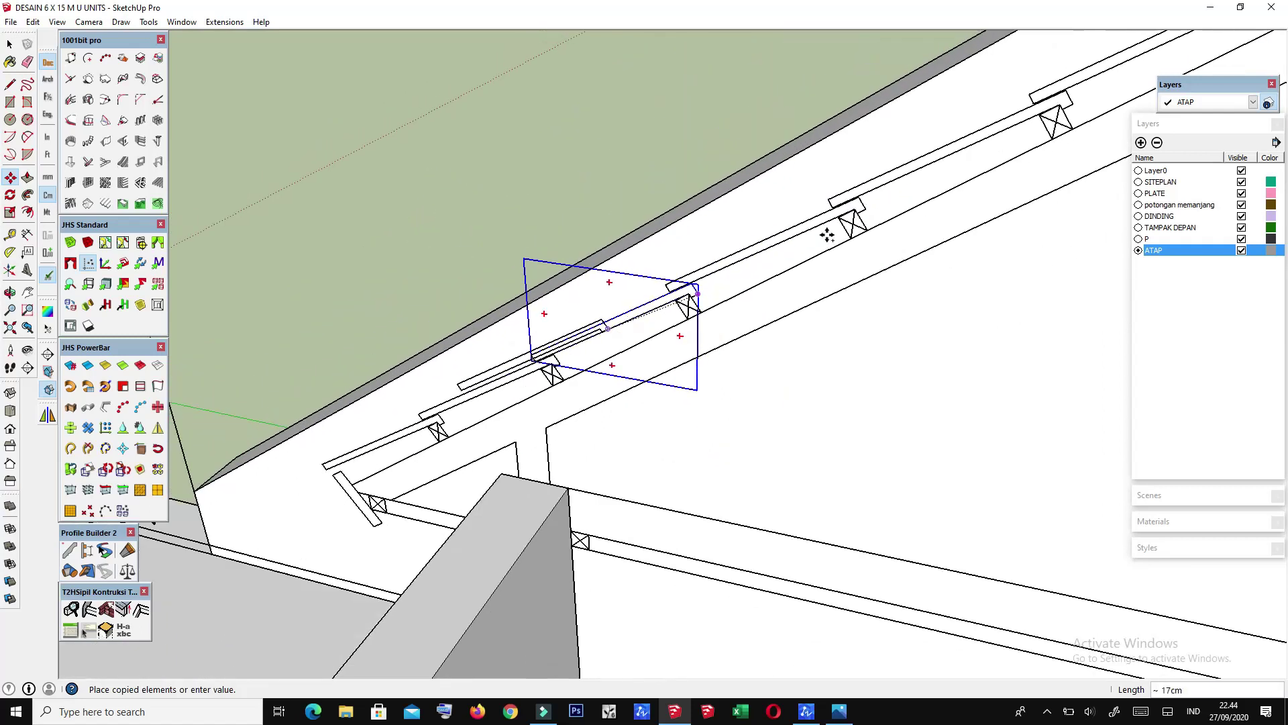
scroll(845, 222, "up", 3)
scroll(832, 229, "up", 1)
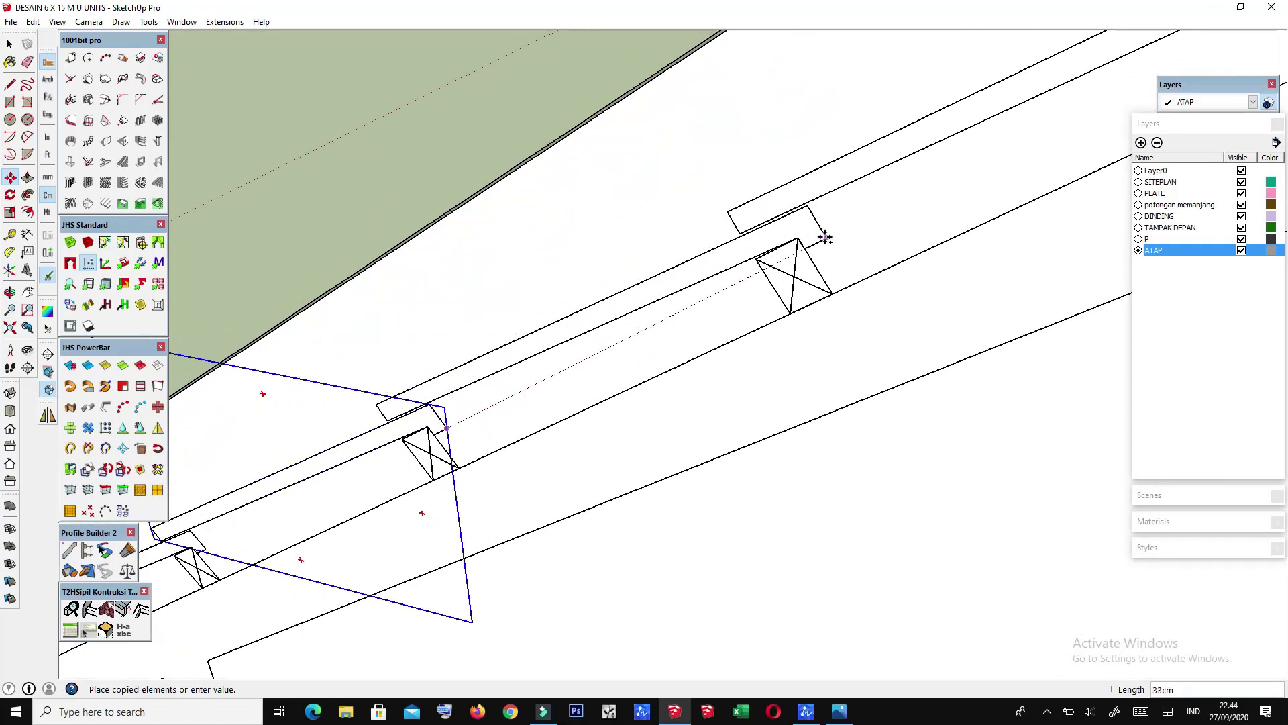
left_click(825, 238)
Step: Zoom out and orbit to view the whole gable roof edge with its beam copies
scroll(716, 269, "down", 2)
scroll(715, 281, "down", 2)
scroll(718, 290, "down", 2)
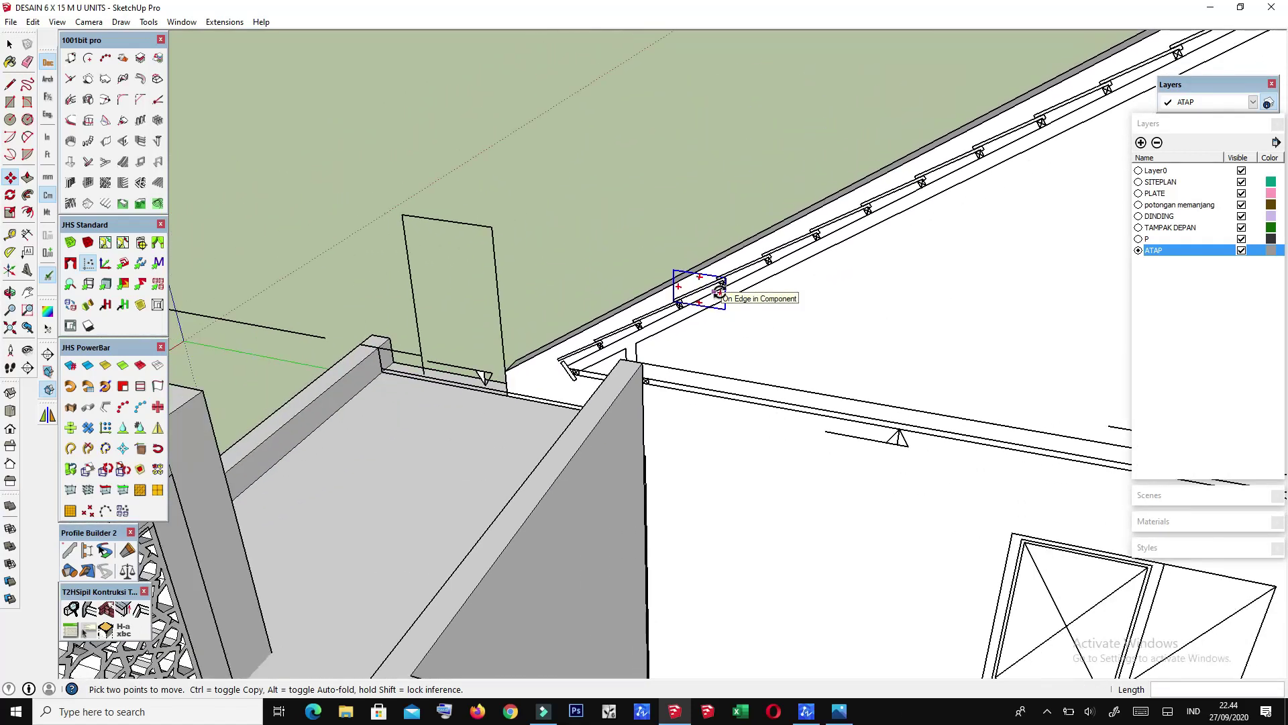
scroll(719, 292, "down", 2)
scroll(829, 276, "down", 2)
mouse_move(829, 276)
middle_mouse_down()
mouse_move(824, 205)
mouse_move(905, 299)
middle_mouse_up()
scroll(824, 204, "up", 2)
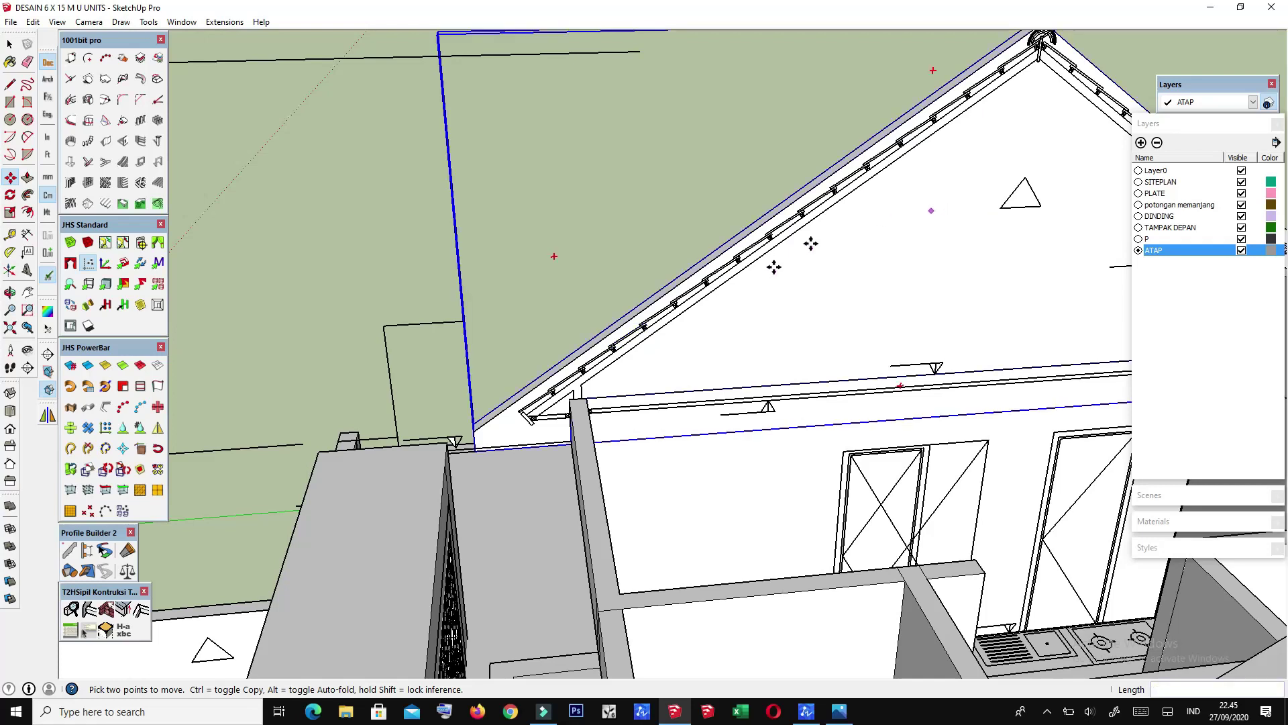
Step: Orbit around the gable peak and briefly select the ridge beam and arc to inspect them
scroll(949, 211, "down", 3)
middle_click_drag(948, 211, 902, 169)
scroll(902, 169, "up", 3)
key("space")
scroll(903, 169, "up", 2)
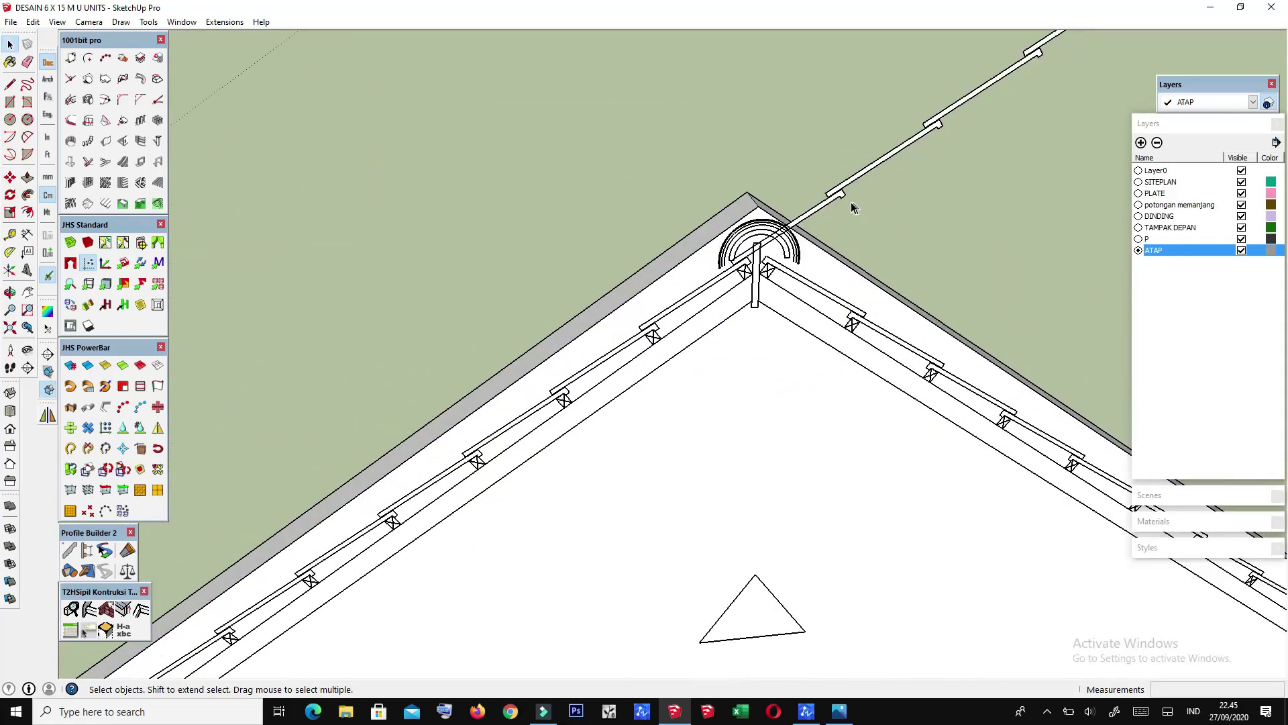
scroll(831, 216, "up", 2)
mouse_move(831, 215)
middle_mouse_down()
mouse_move(780, 182)
mouse_move(804, 209)
middle_mouse_up()
left_click(800, 189)
left_click(774, 160)
Step: View the house from another side and enter the sloping roof beam group for editing
scroll(774, 160, "down", 2)
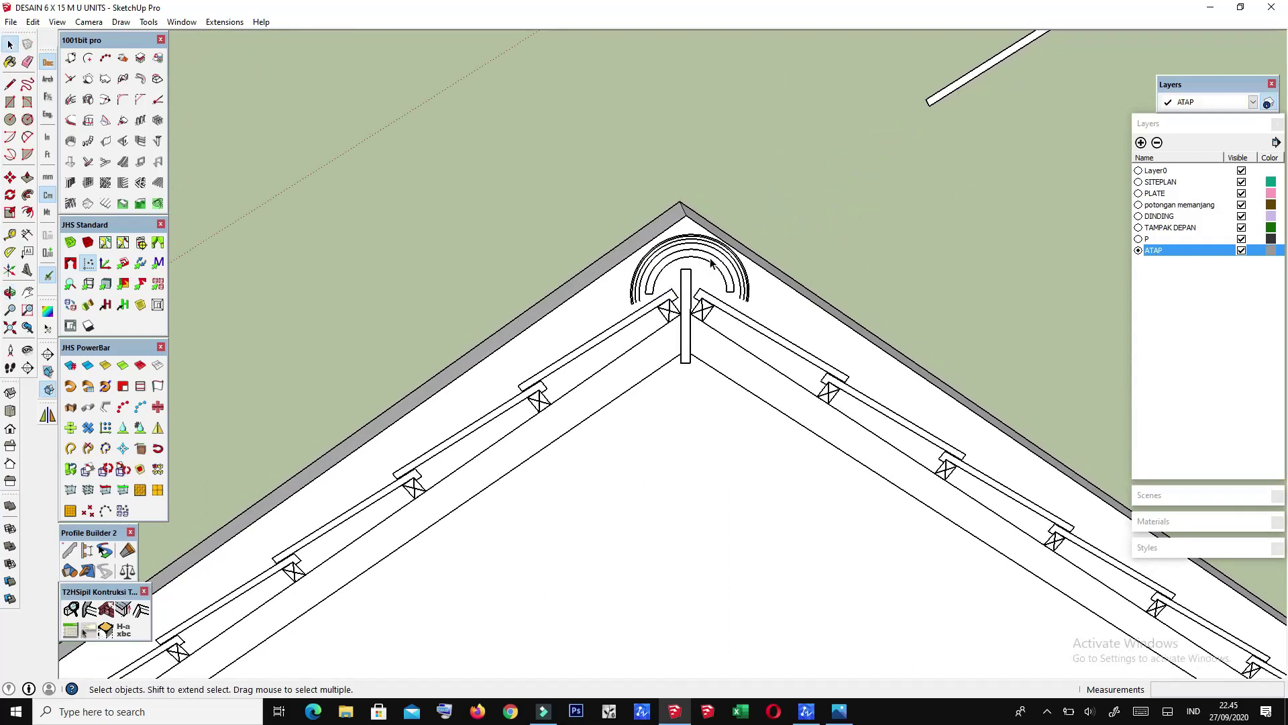
scroll(893, 175, "down", 3)
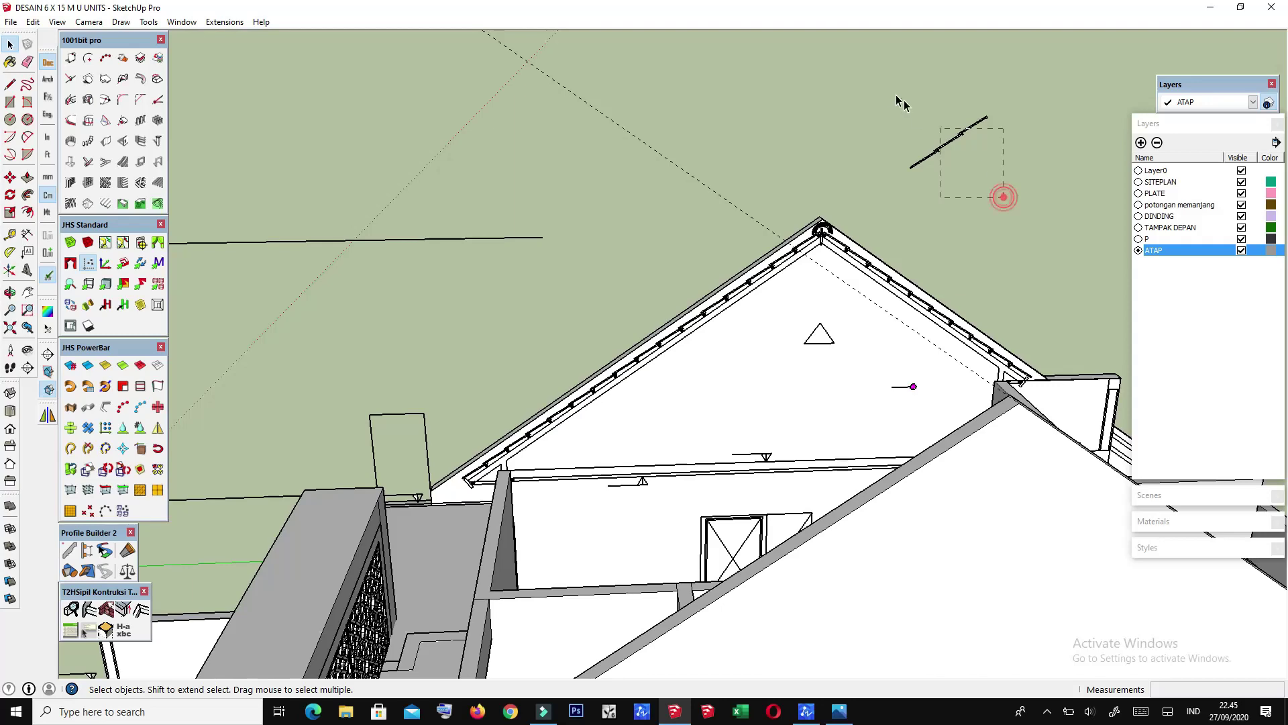
scroll(833, 252, "down", 3)
middle_click_drag(832, 252, 738, 288)
scroll(687, 321, "up", 2)
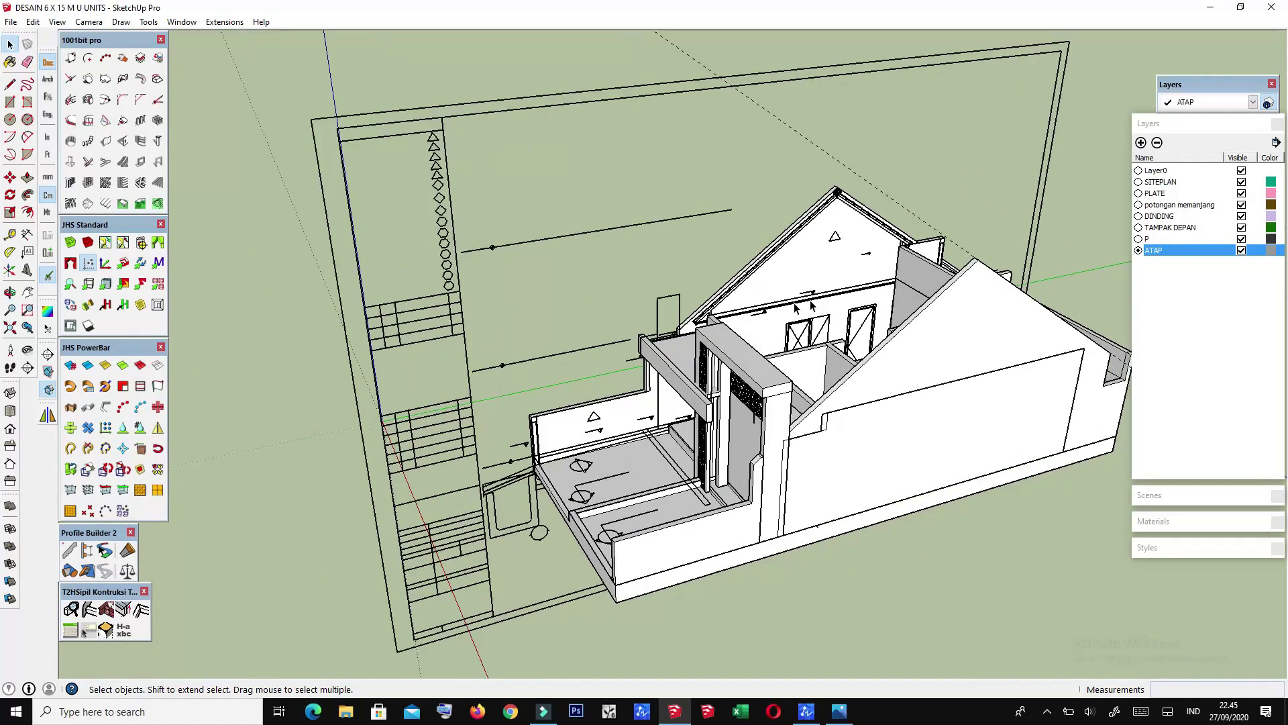
scroll(687, 322, "up", 3)
scroll(687, 322, "up", 2)
scroll(678, 320, "up", 2)
scroll(667, 318, "up", 2)
scroll(652, 316, "up", 2)
double_click(651, 315)
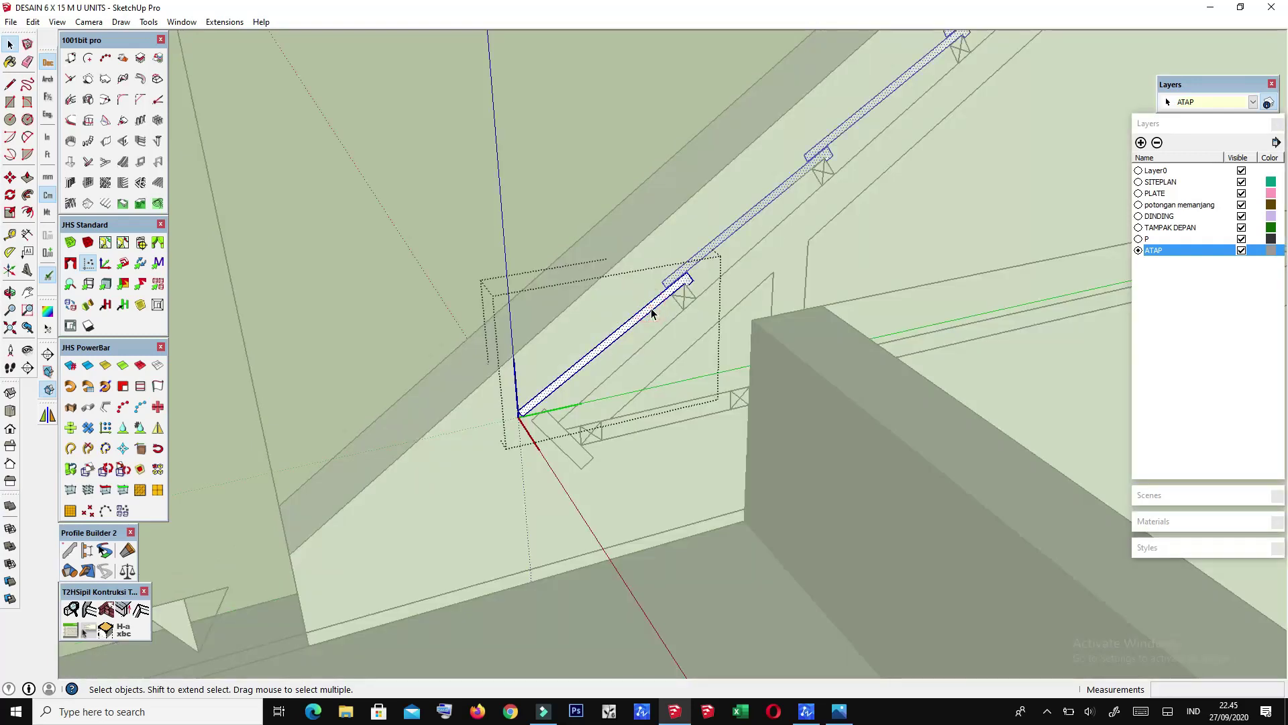
scroll(652, 312, "up", 2)
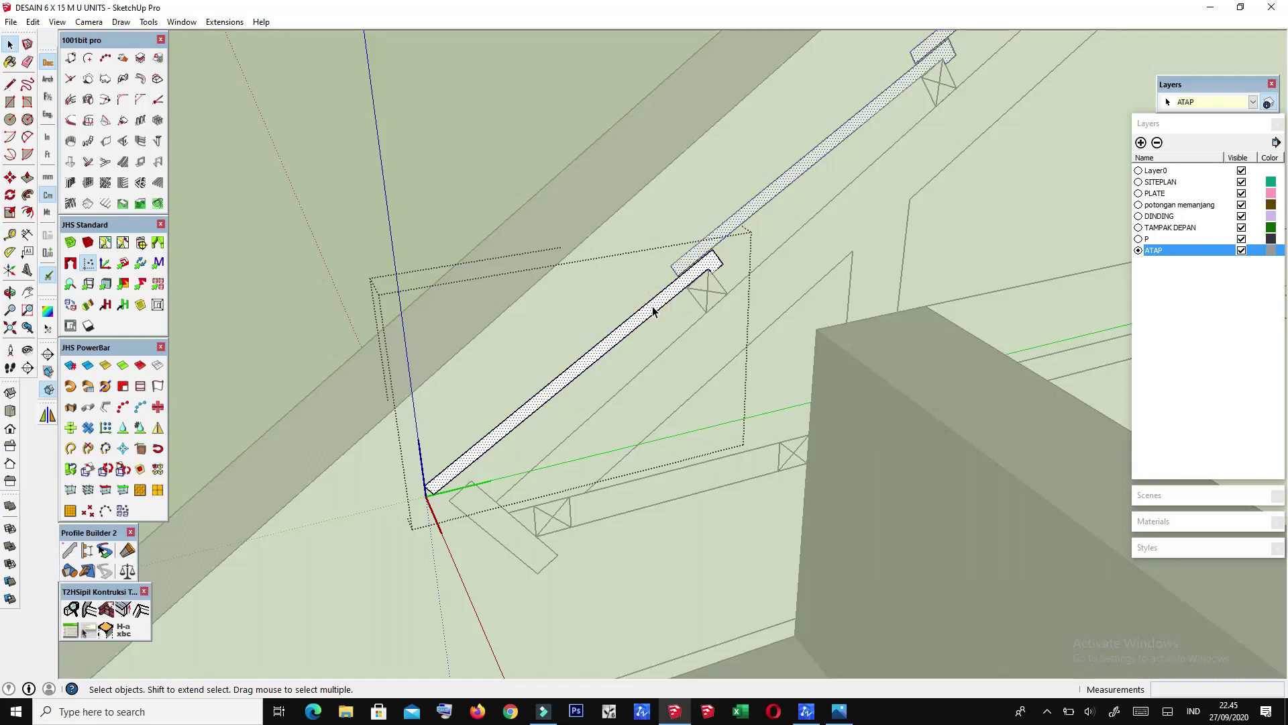
Step: Close the truss group and orbit in to the eave end of the roof truss
scroll(604, 255, "down", 2)
scroll(533, 174, "up", 3)
left_click(531, 165)
mouse_move(530, 165)
middle_mouse_down()
mouse_move(573, 440)
mouse_move(518, 383)
middle_mouse_up()
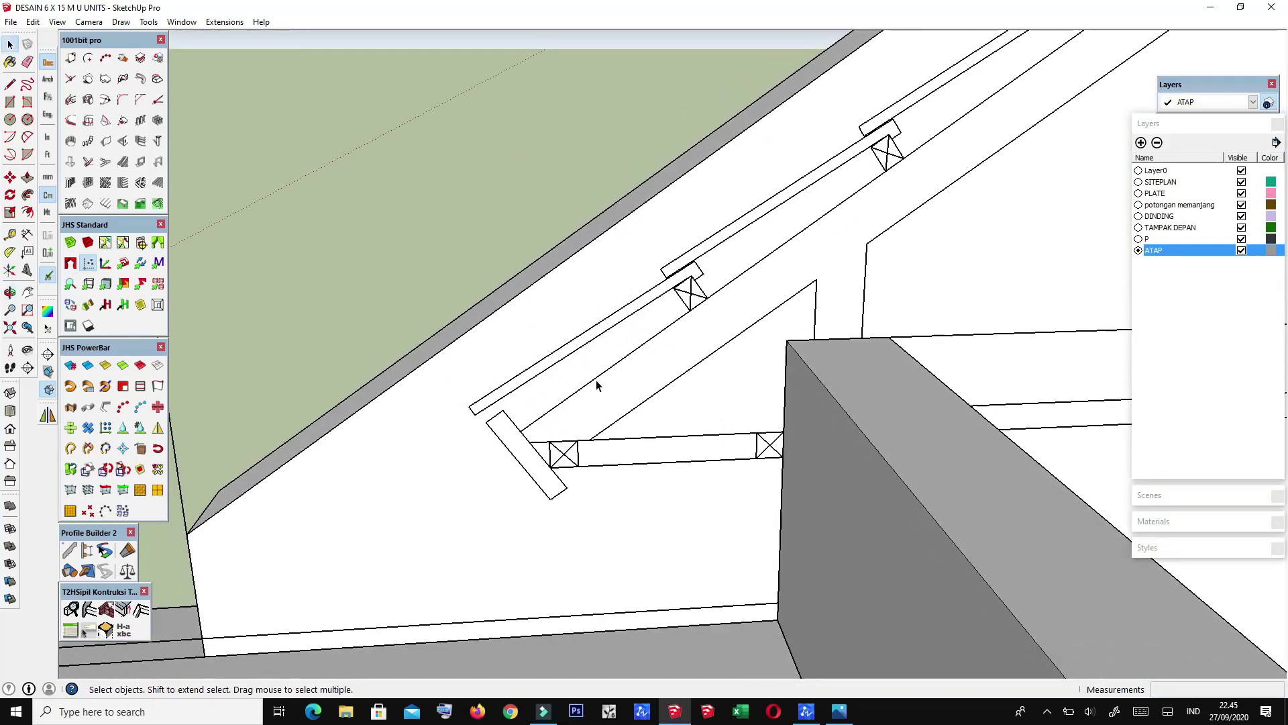
scroll(585, 396, "down", 3)
scroll(657, 389, "down", 2)
scroll(739, 379, "down", 2)
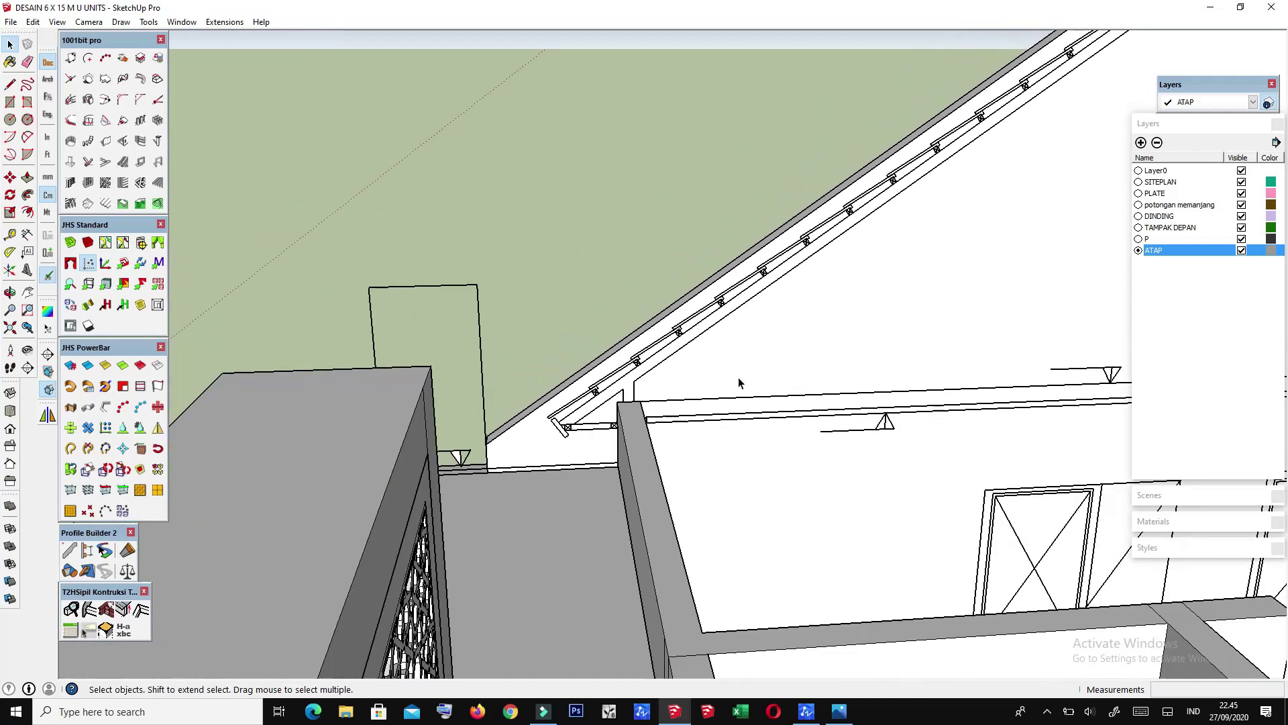
scroll(693, 389, "up", 2)
scroll(640, 378, "up", 2)
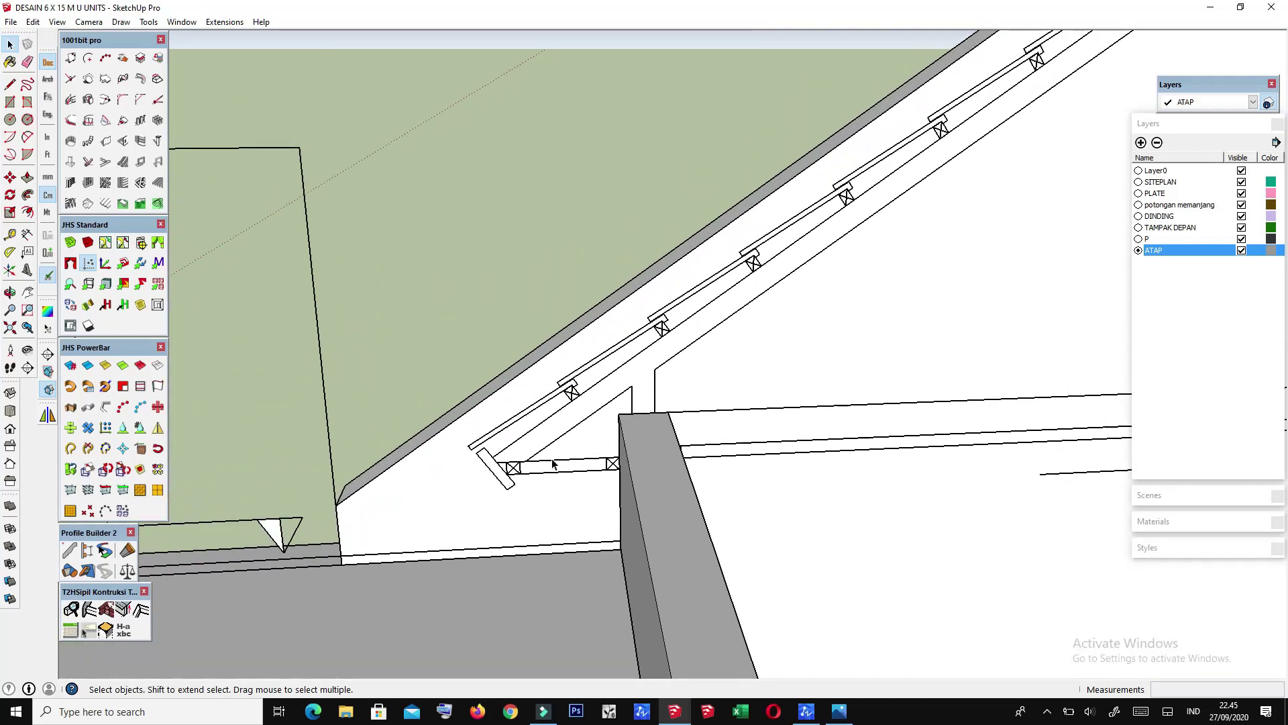
middle_click_drag(552, 463, 543, 440)
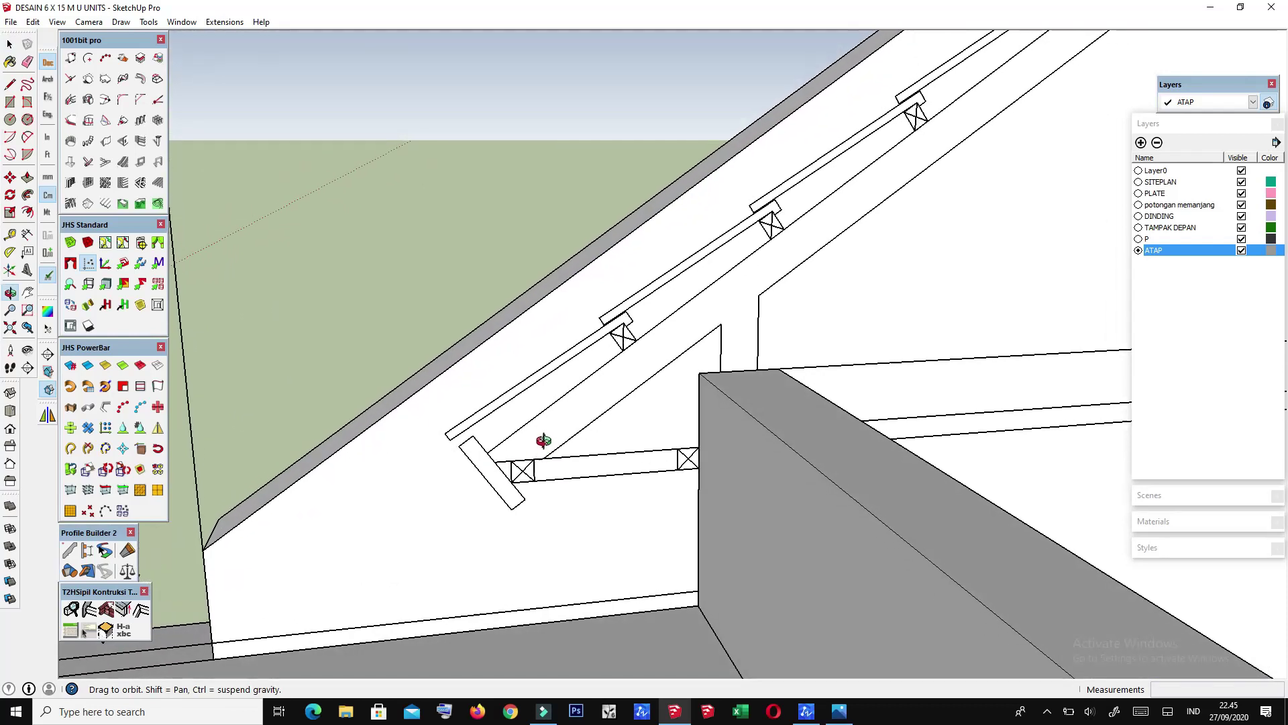
scroll(474, 463, "up", 1)
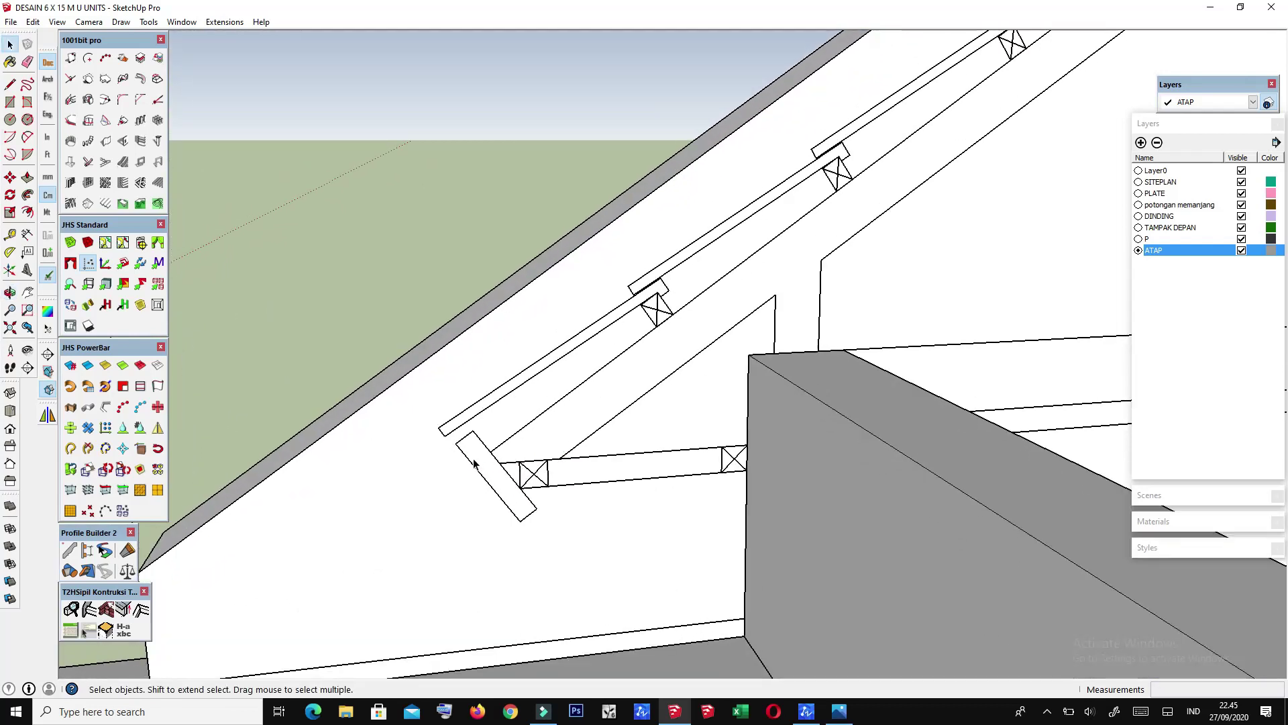
Step: Place a guide 20 cm out from the eave-end truss member with Tape Measure
key("t")
scroll(474, 463, "up", 2)
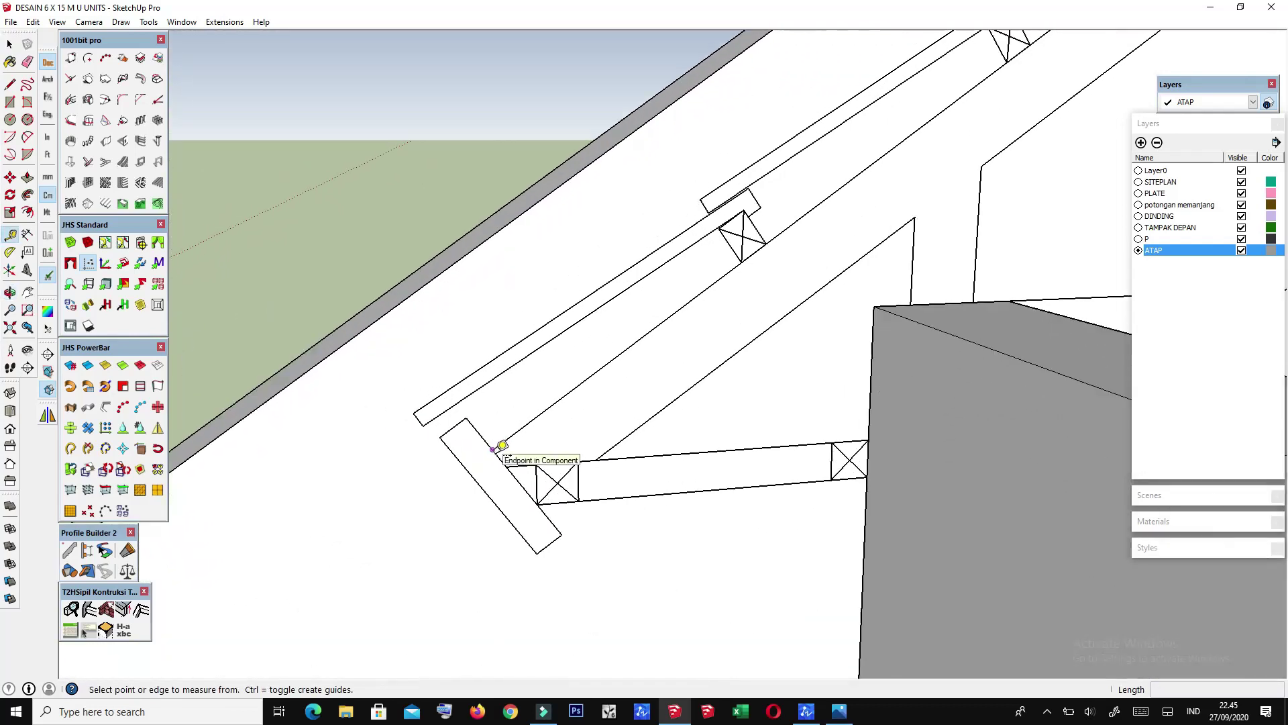
scroll(475, 464, "up", 1)
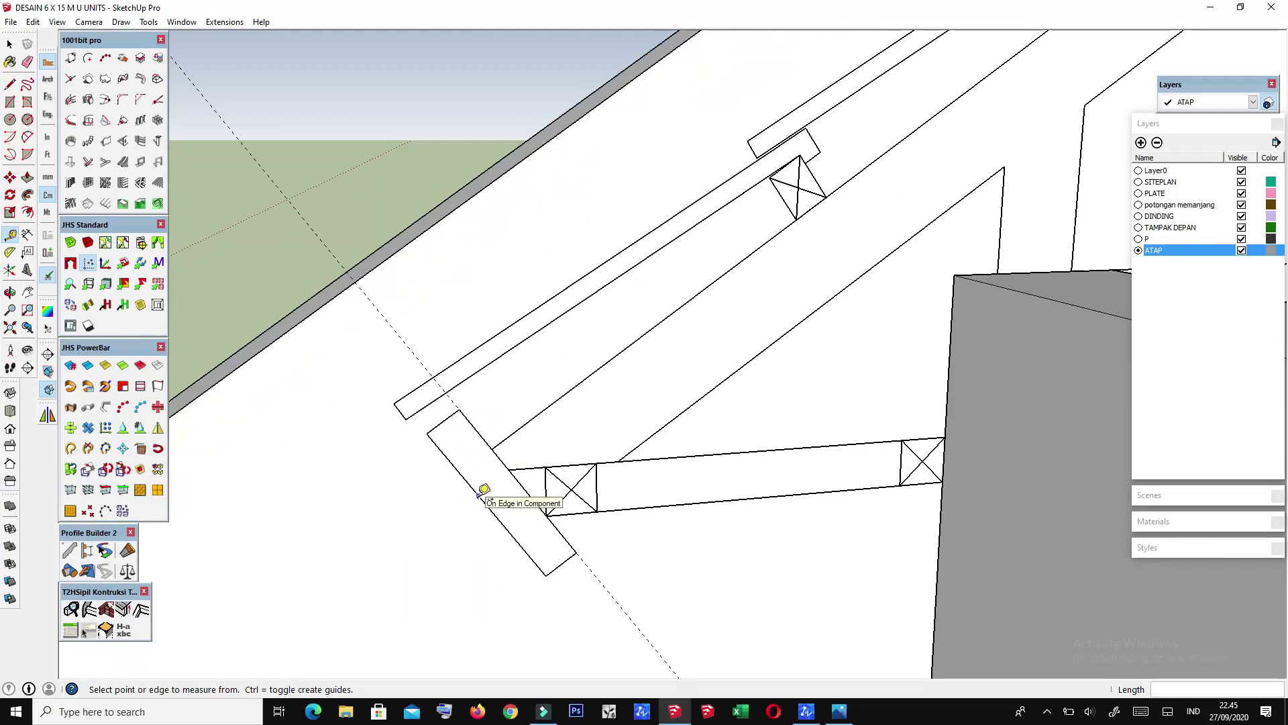
scroll(502, 505, "down", 1)
middle_click_drag(575, 540, 575, 534)
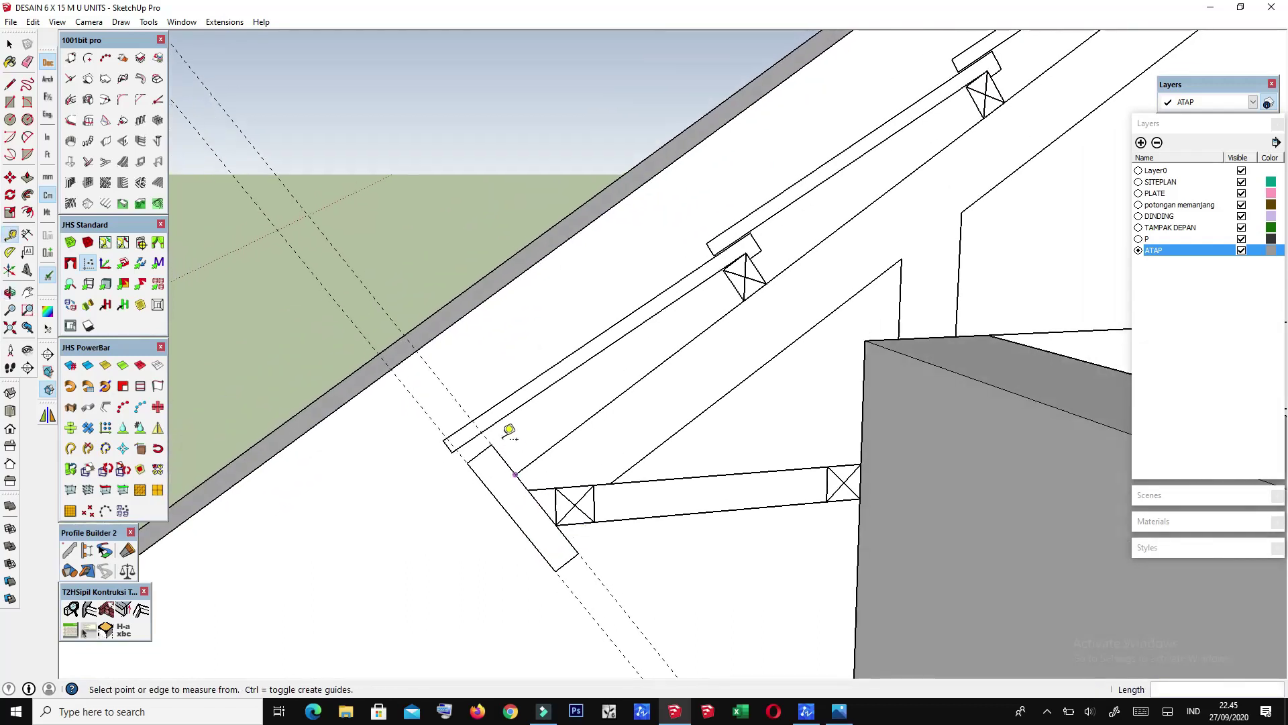
scroll(498, 427, "up", 2)
left_click(481, 425)
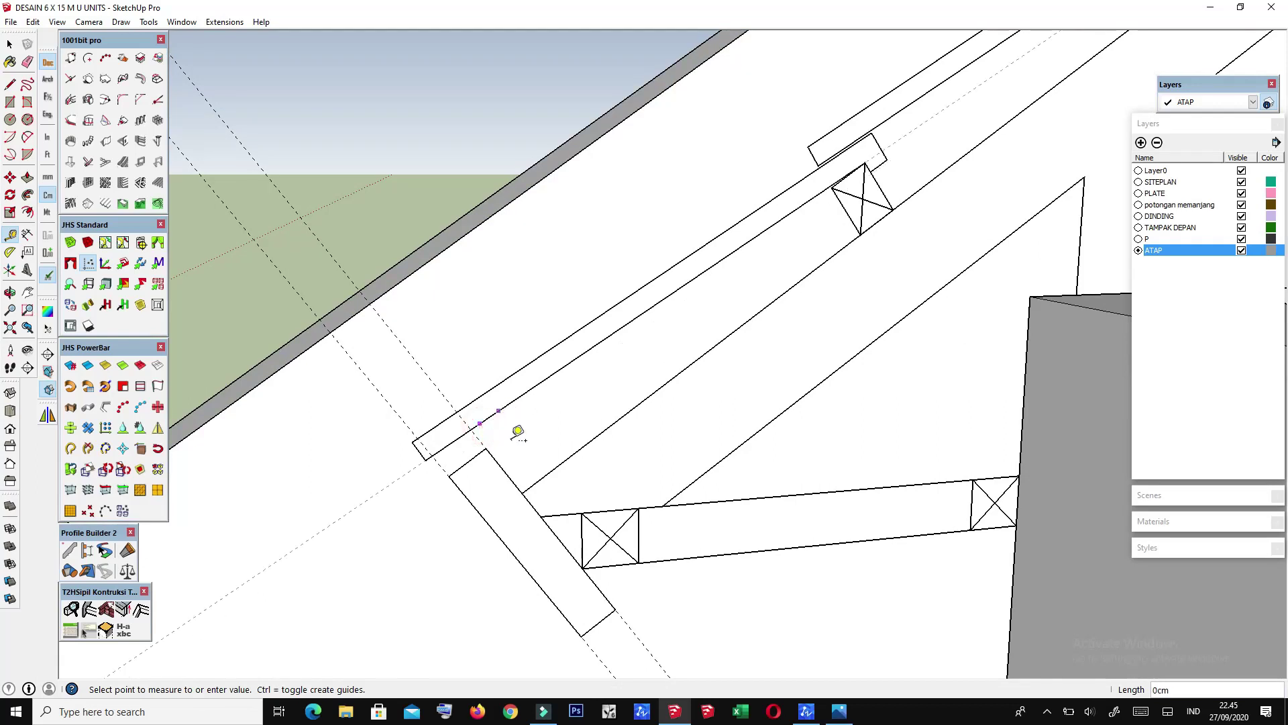
scroll(616, 530, "down", 1)
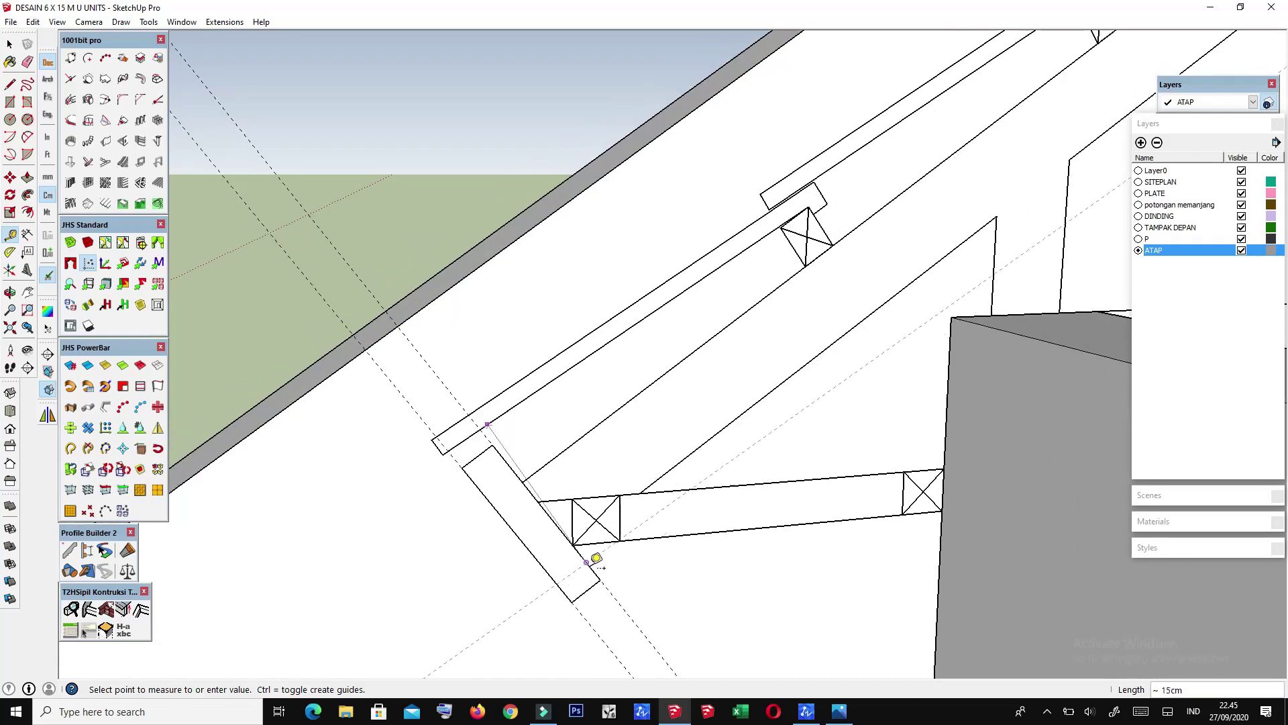
scroll(596, 558, "down", 1)
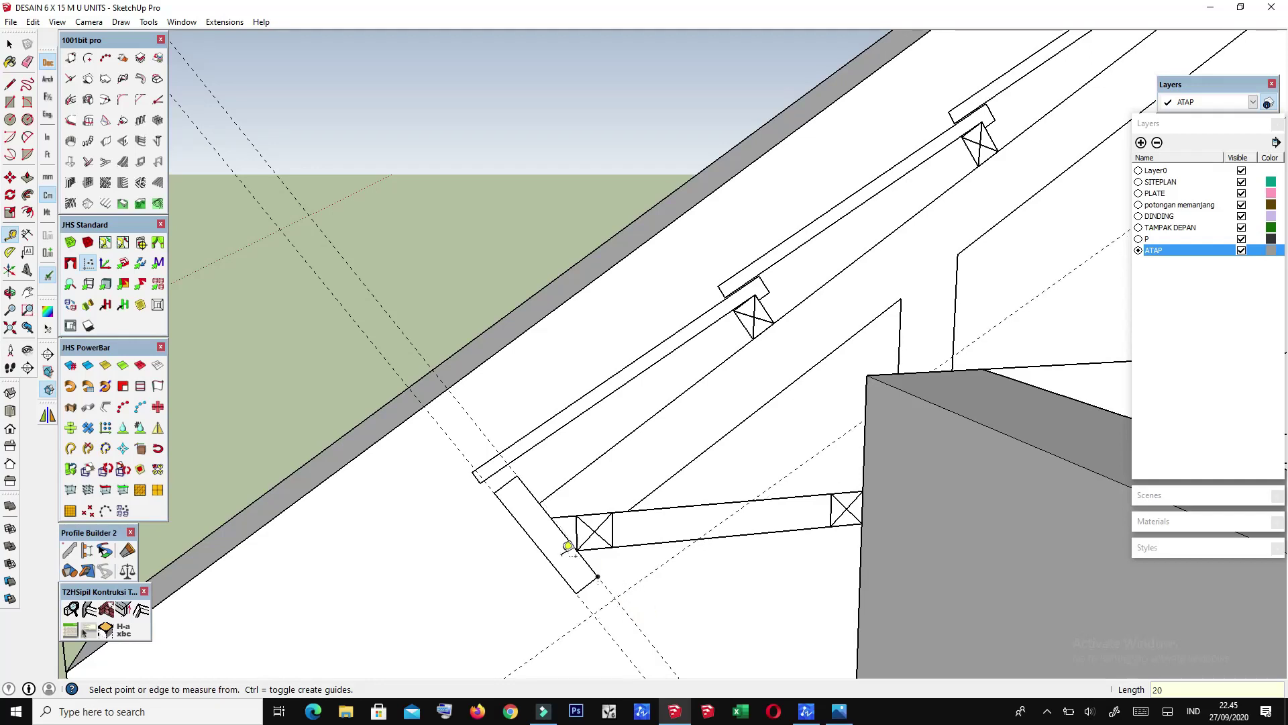
scroll(567, 545, "down", 1)
scroll(547, 561, "up", 1)
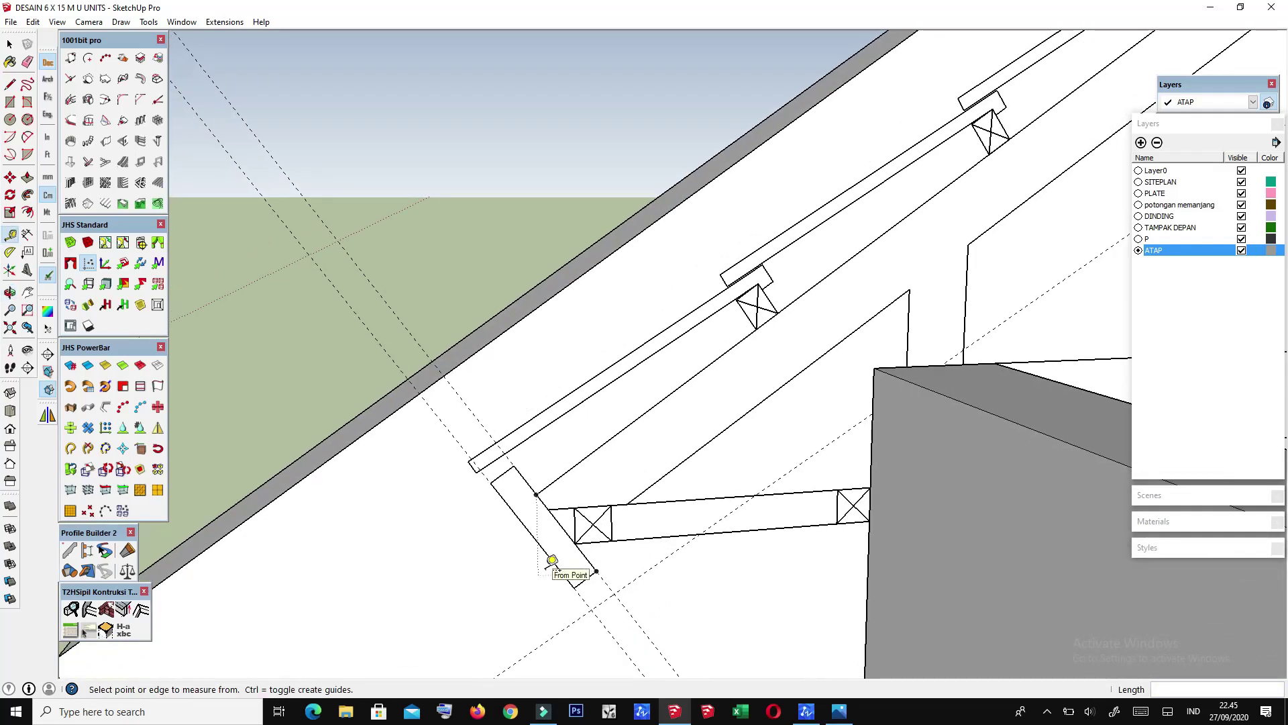
Step: Start redrawing the eave board outline with a line from the truss member corner
key("l")
left_click(614, 592)
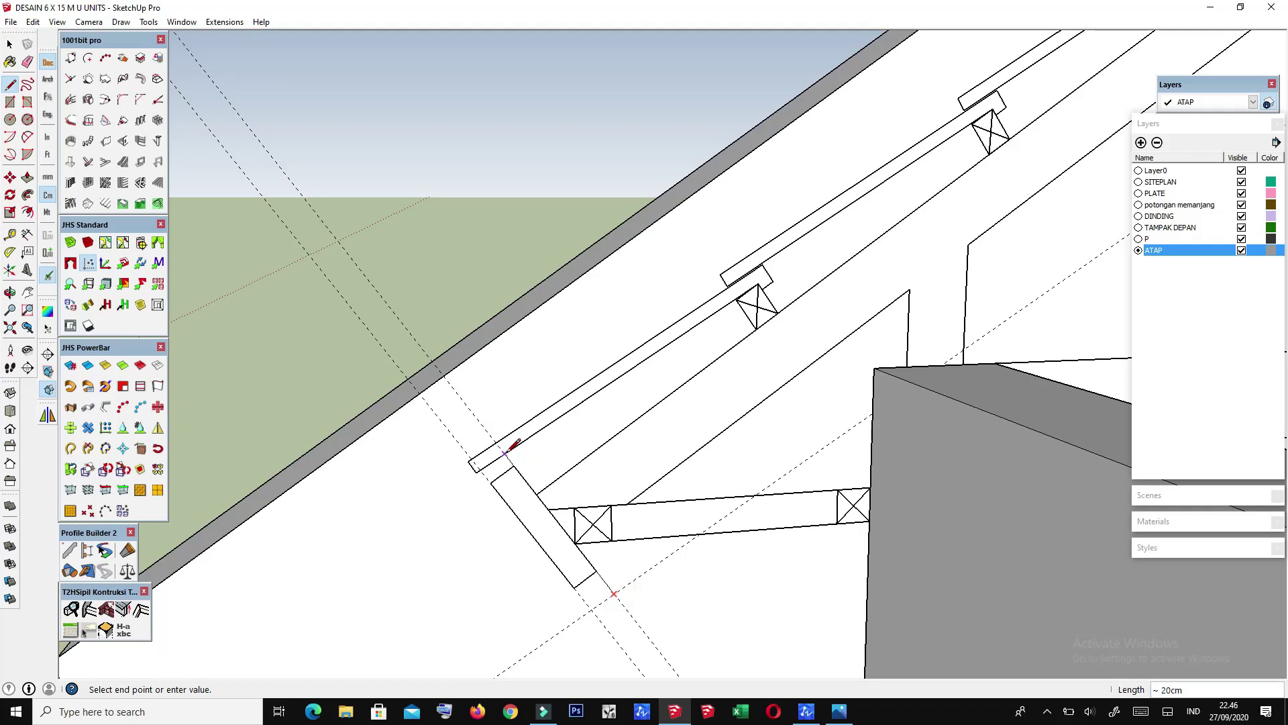
scroll(486, 467, "up", 1)
scroll(483, 467, "up", 1)
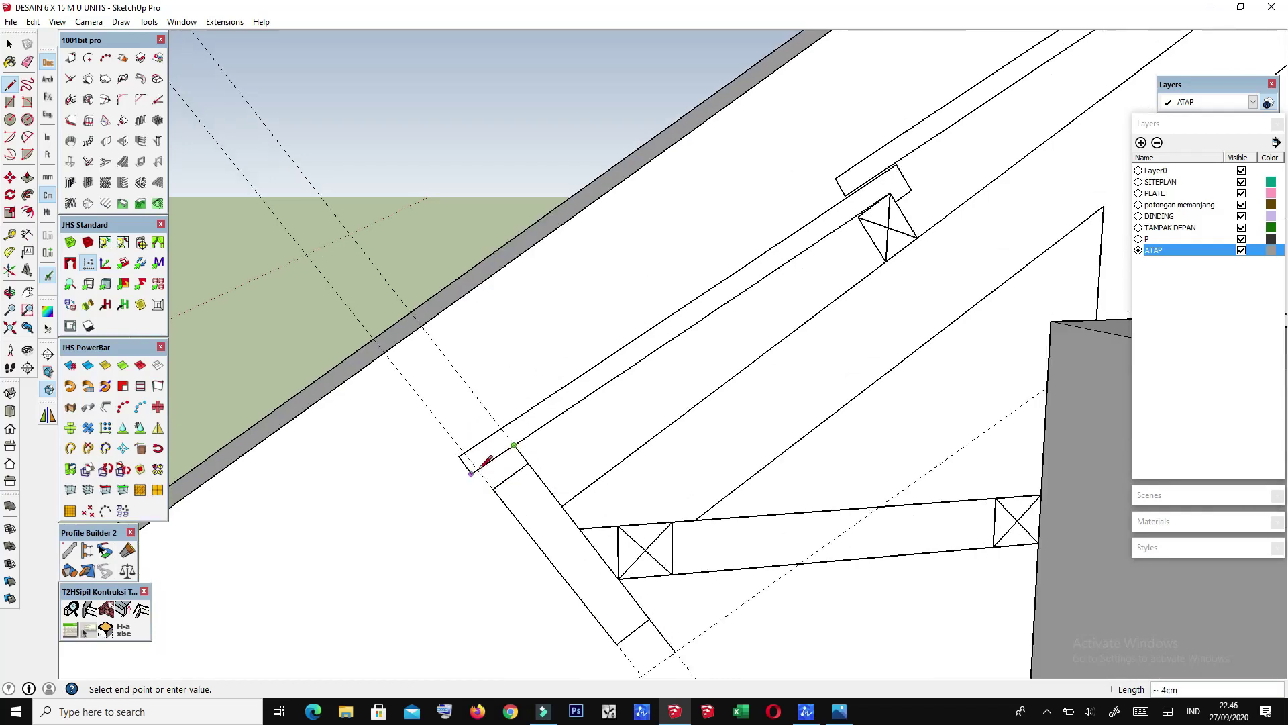
scroll(480, 468, "up", 2)
scroll(480, 468, "down", 2)
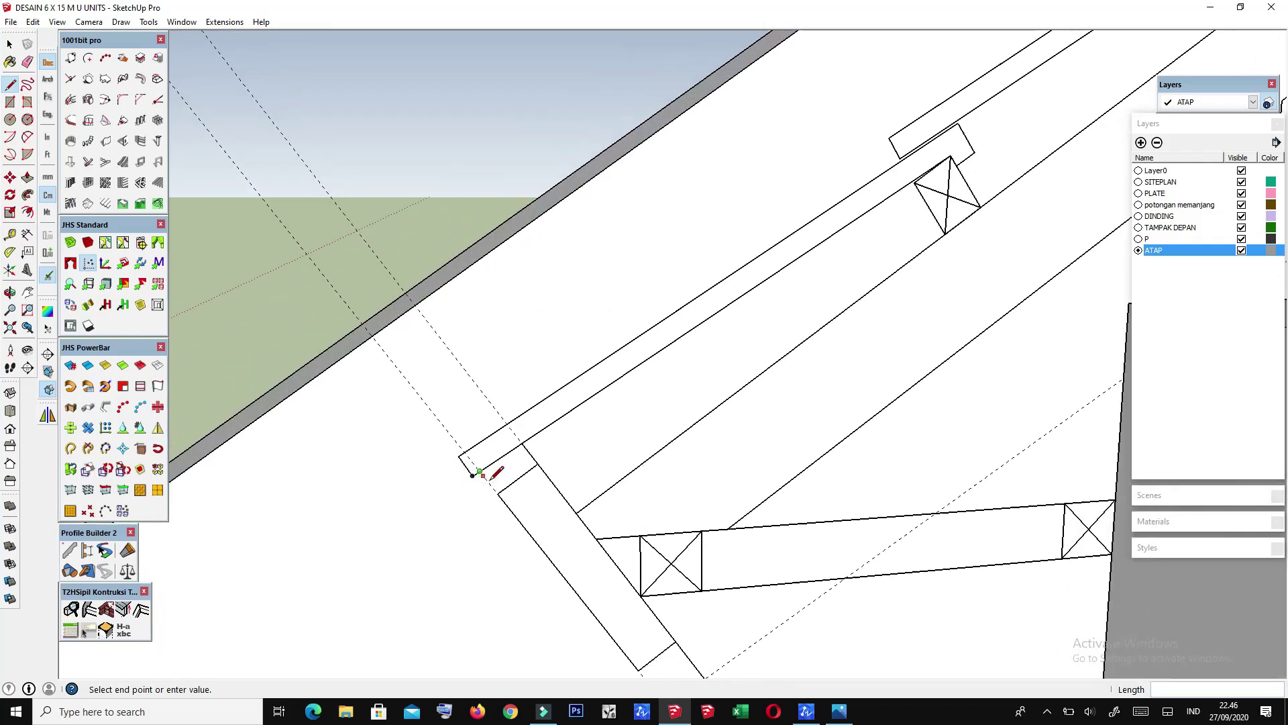
scroll(584, 575, "down", 2)
scroll(597, 614, "up", 1)
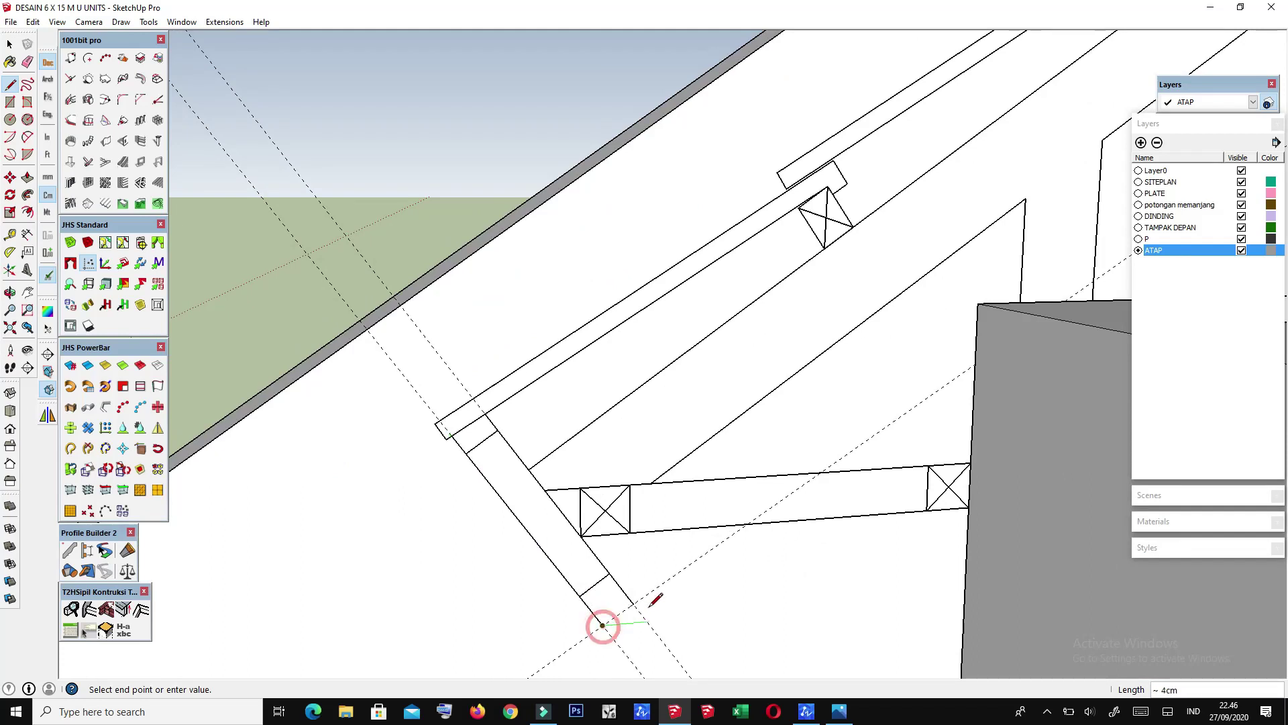
Step: Turn the diagonal eave member into its own group
key("space")
left_click(555, 535)
scroll(555, 535, "down", 1)
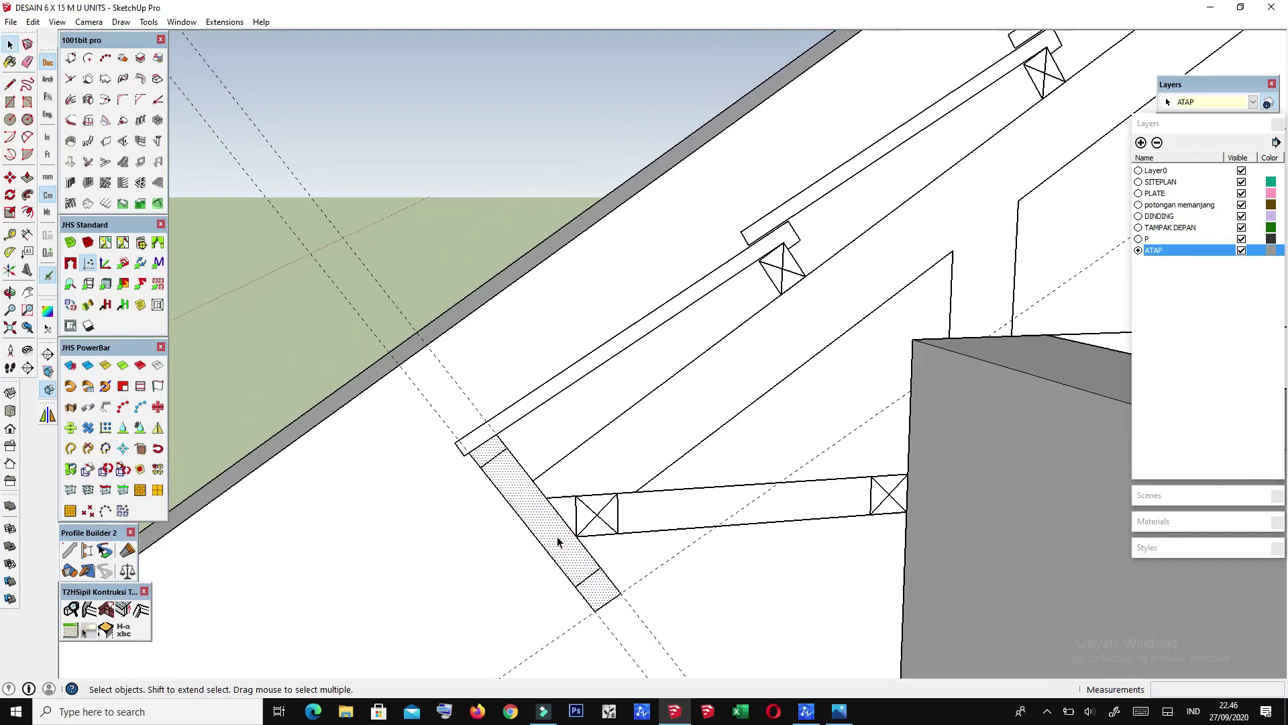
scroll(555, 535, "up", 1)
right_click(557, 534)
left_click(601, 368)
mouse_move(613, 368)
middle_mouse_down()
mouse_move(460, 187)
mouse_move(557, 396)
middle_mouse_up()
scroll(564, 424, "up", 1)
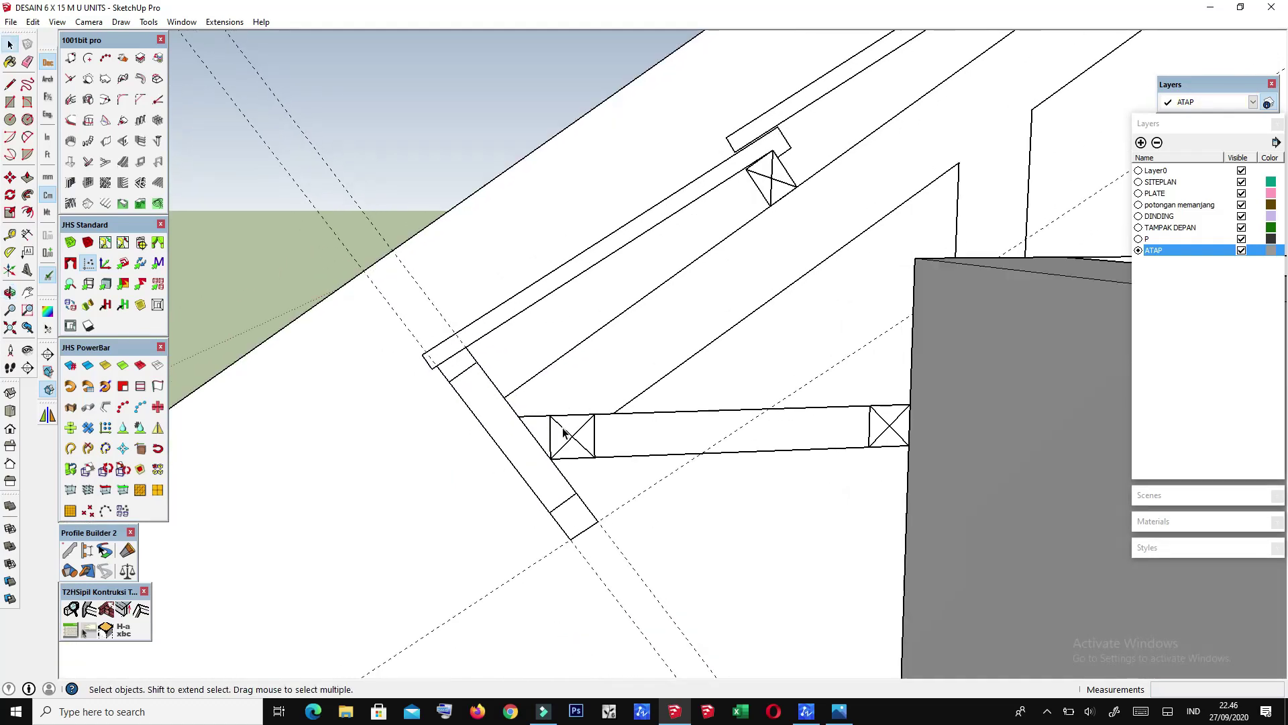
Step: Trace the member's edge with a line and measure from the tie beam's edge
key("l")
scroll(541, 425, "up", 1)
left_click(513, 414)
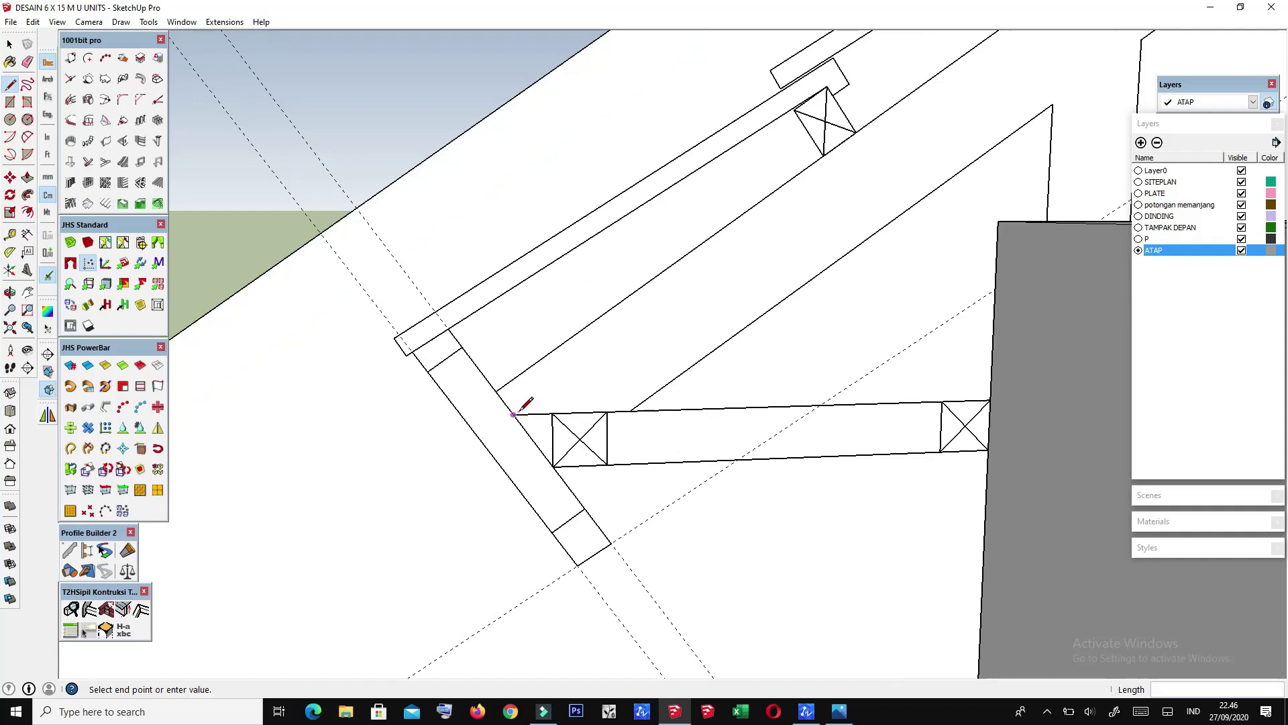
scroll(514, 414, "down", 1)
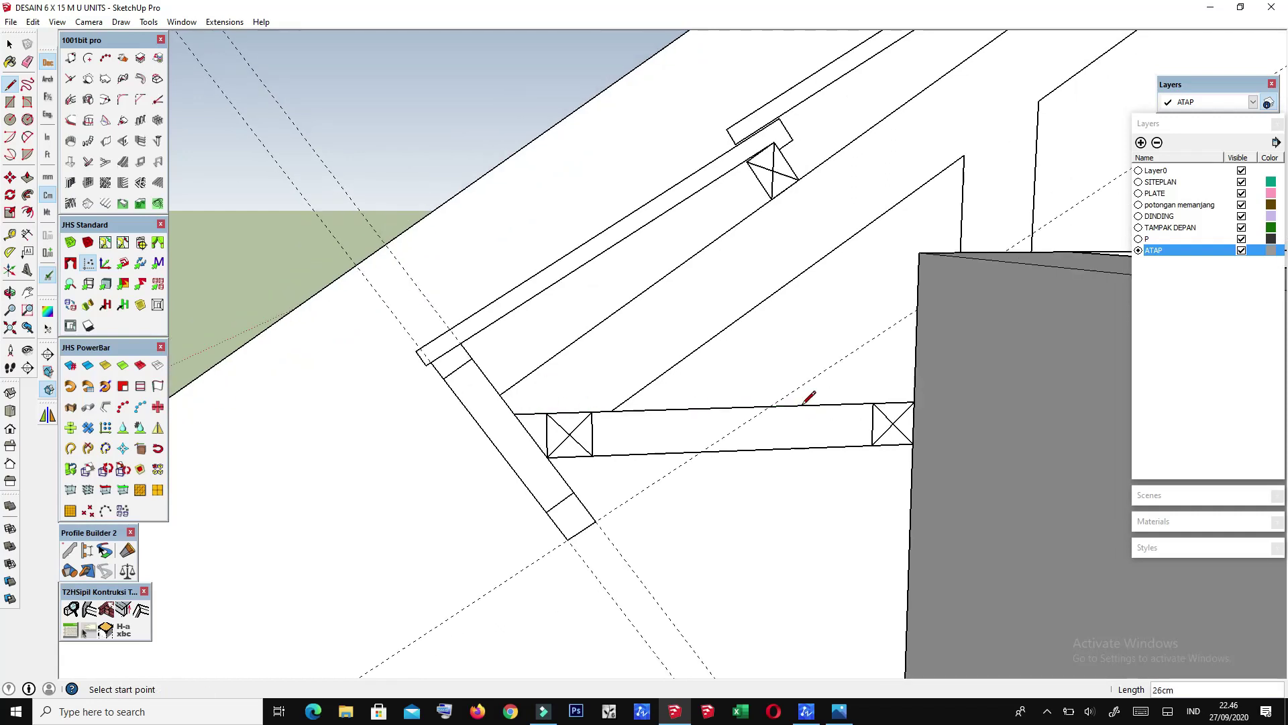
scroll(699, 413, "up", 1)
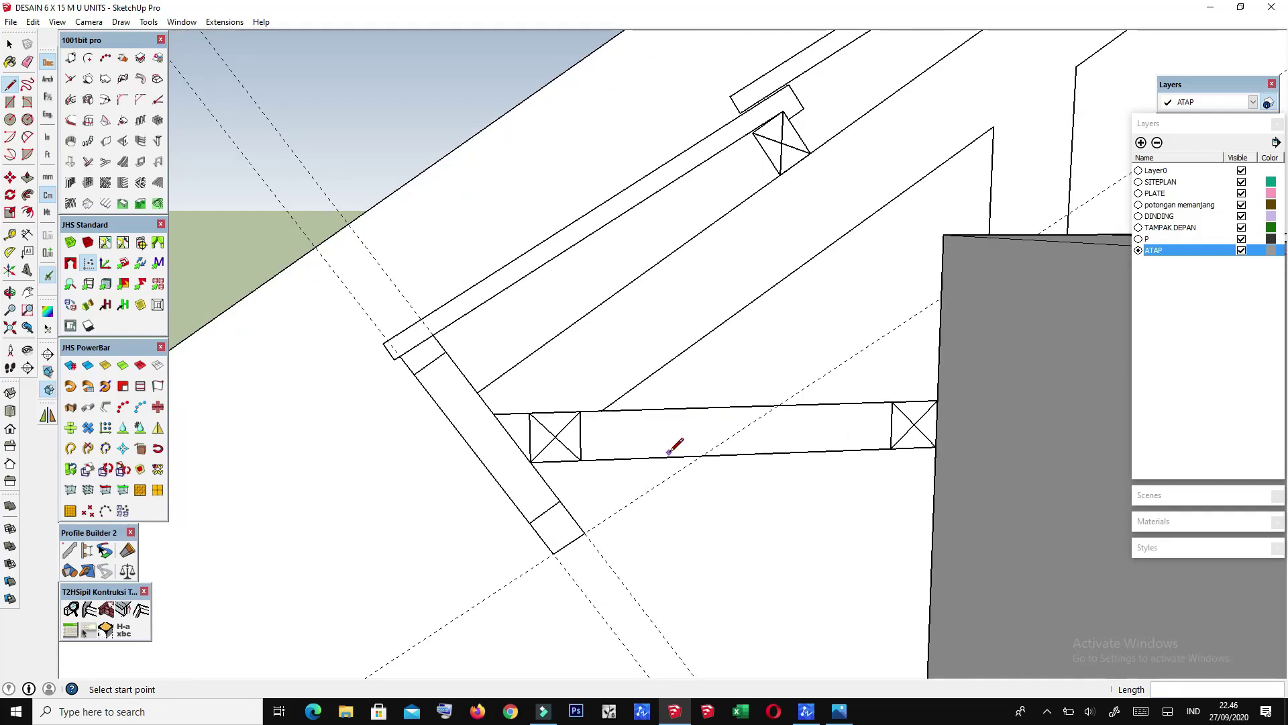
key("t")
scroll(654, 455, "up", 1)
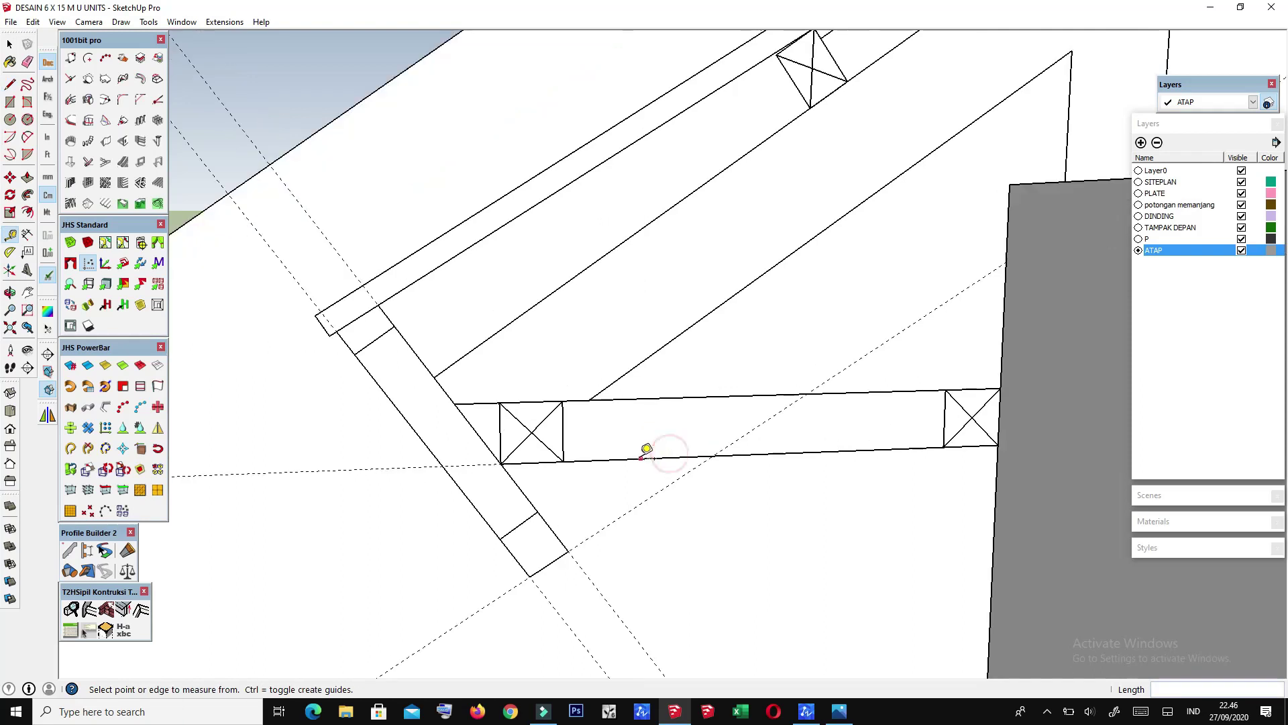
left_click(635, 458)
type("1")
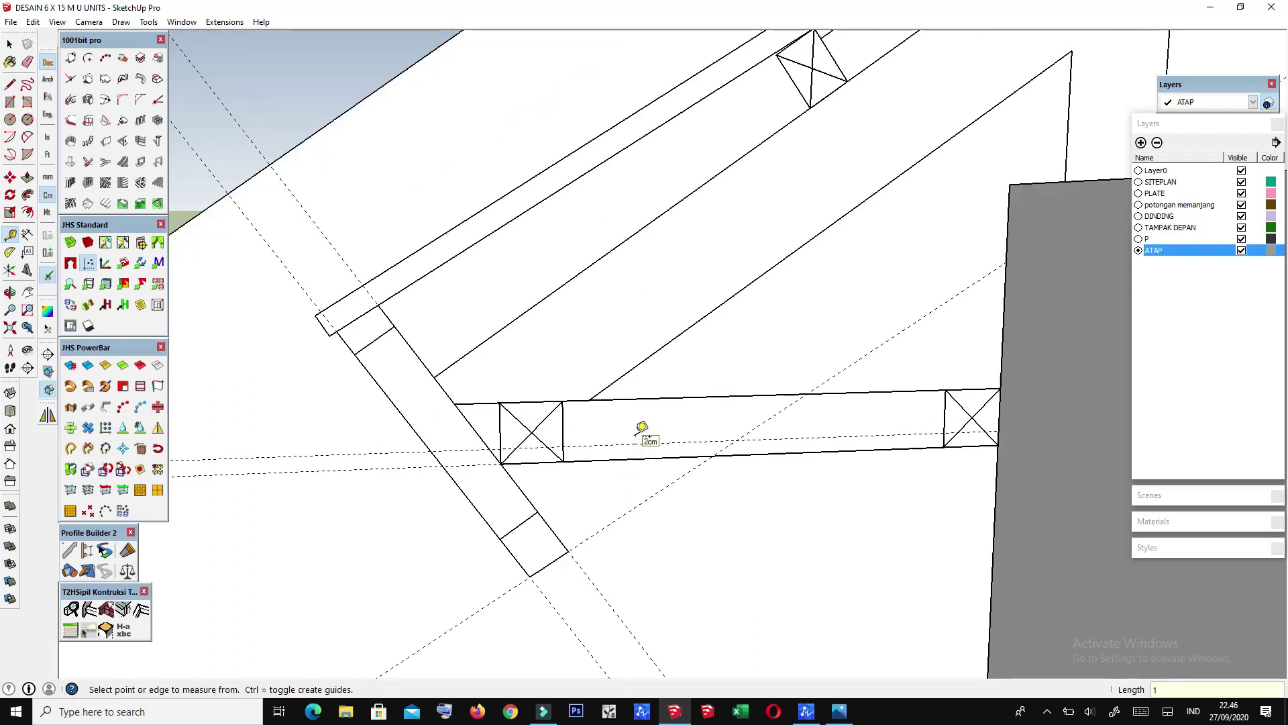
Step: Inside the diagonal member's group, draw a line from its edge to the tie beam–wall junction
key("space")
double_click(456, 437)
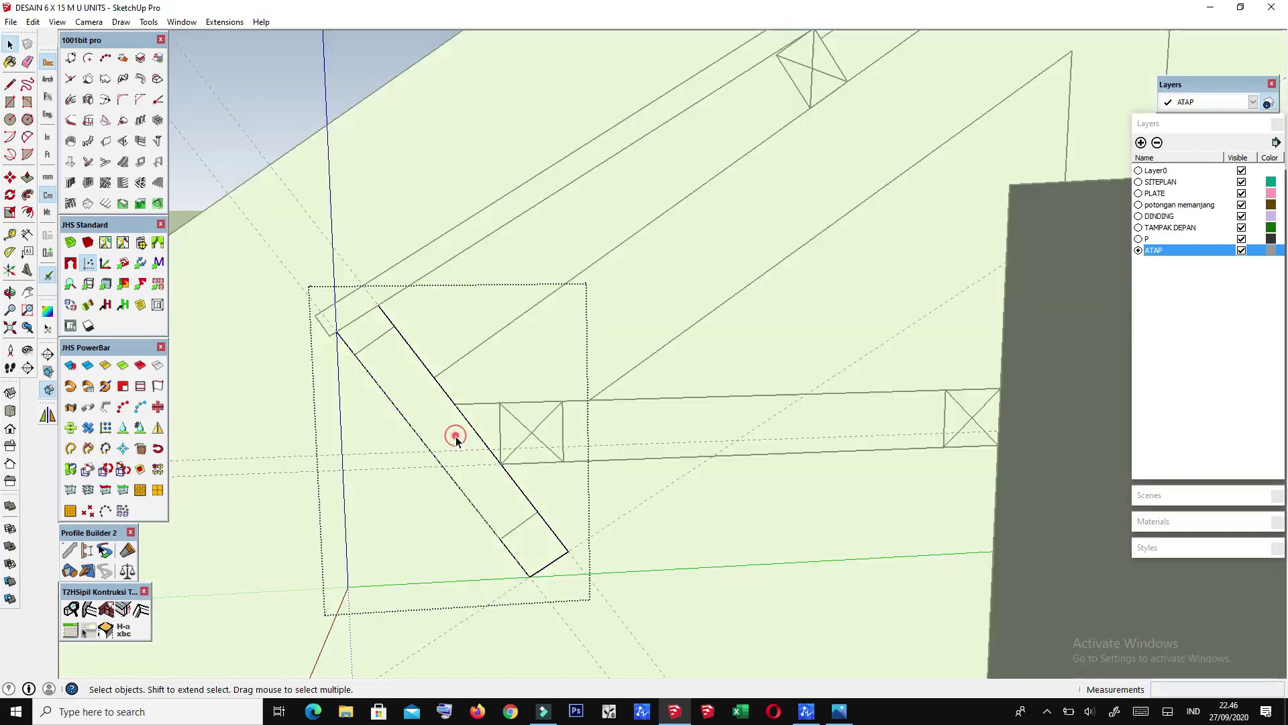
key("l")
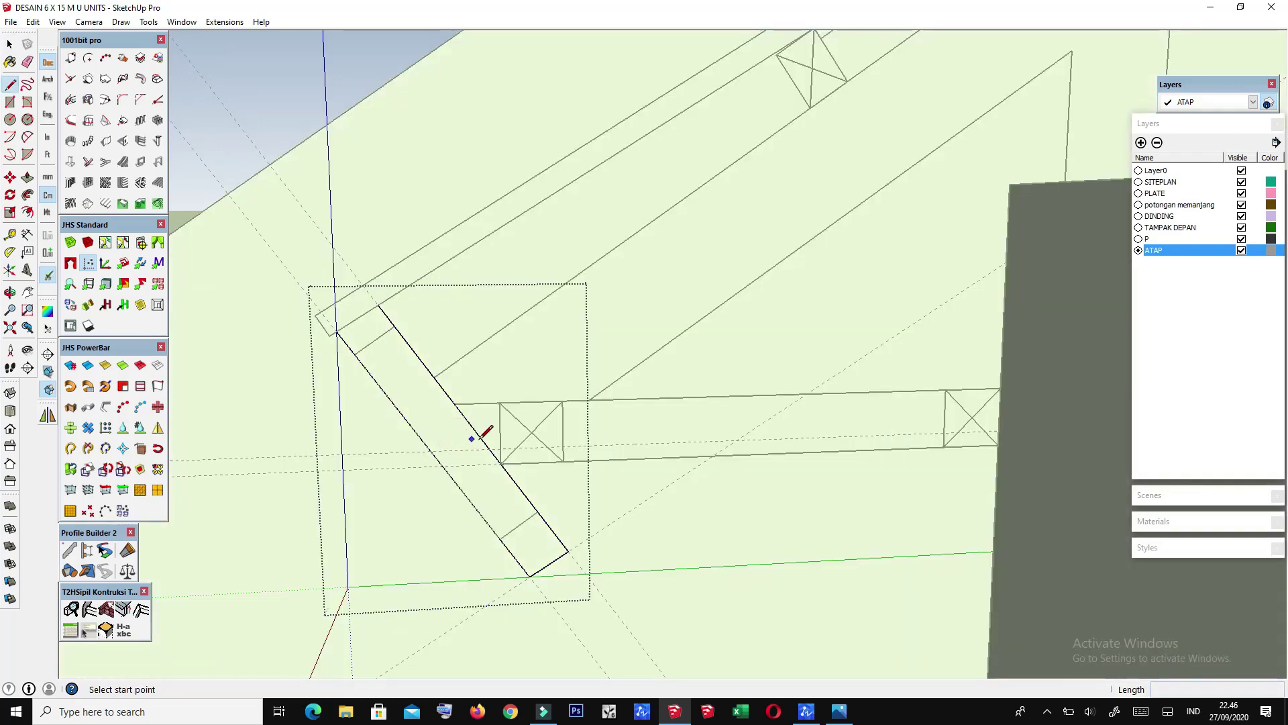
left_click(489, 448)
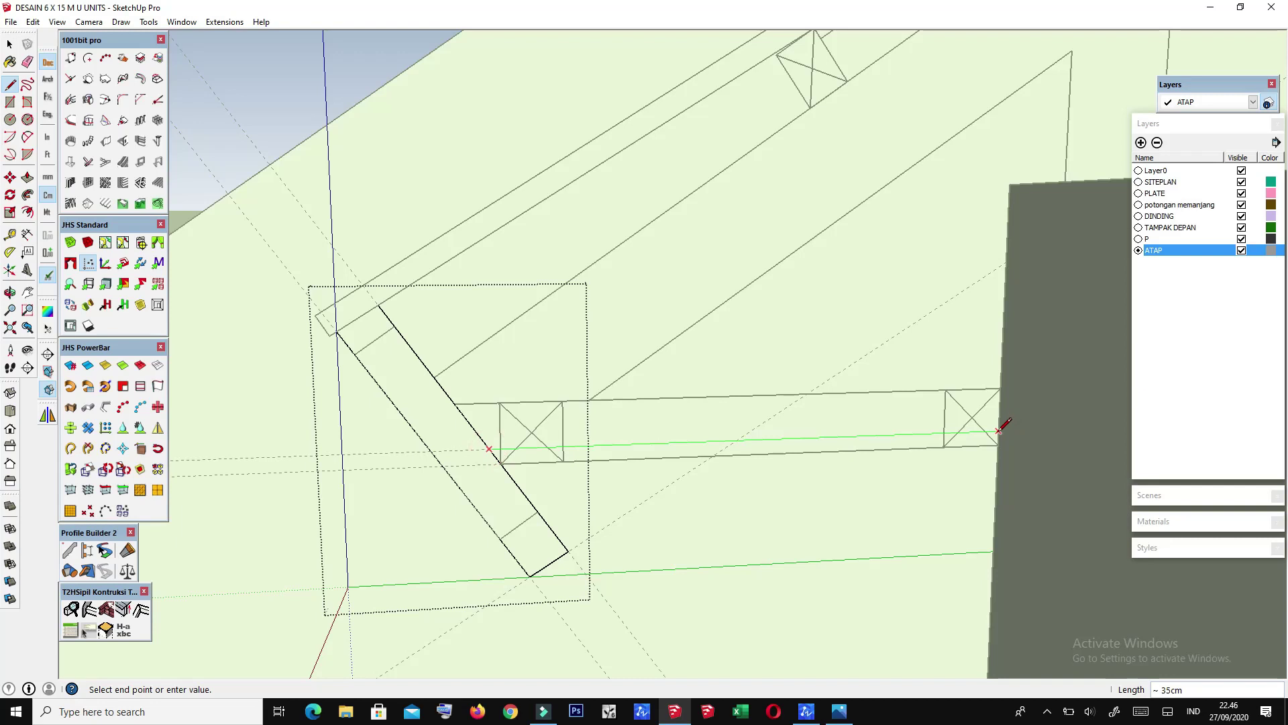
left_click(998, 431)
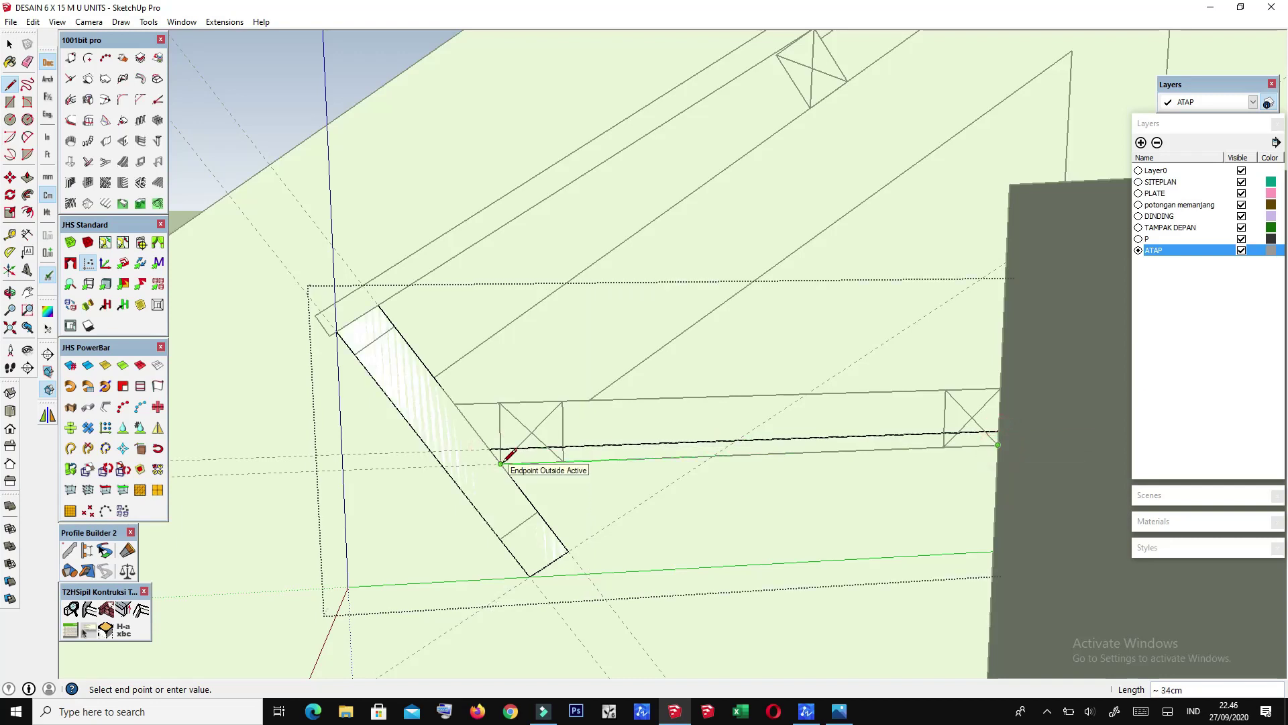
scroll(510, 449, "up", 1)
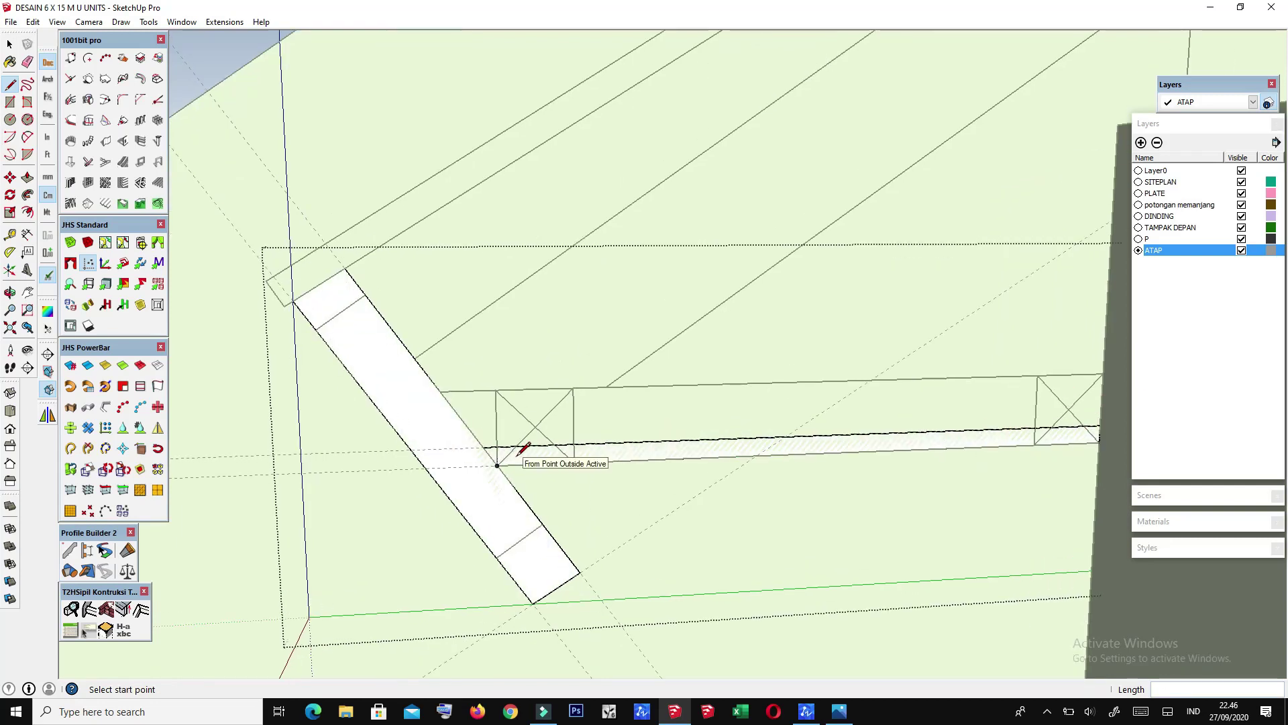
Step: Erase stray edges and exit the group back to the model
key("e")
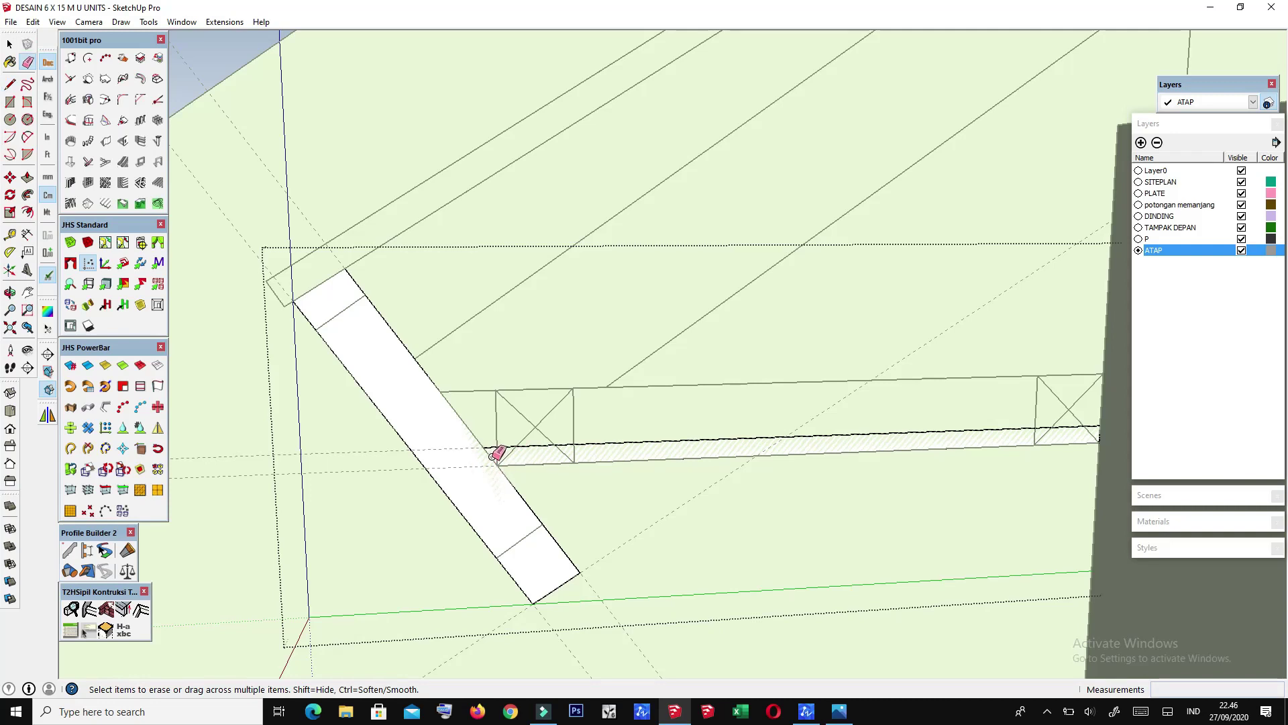
scroll(483, 489, "down", 3)
key("space")
scroll(497, 469, "down", 3)
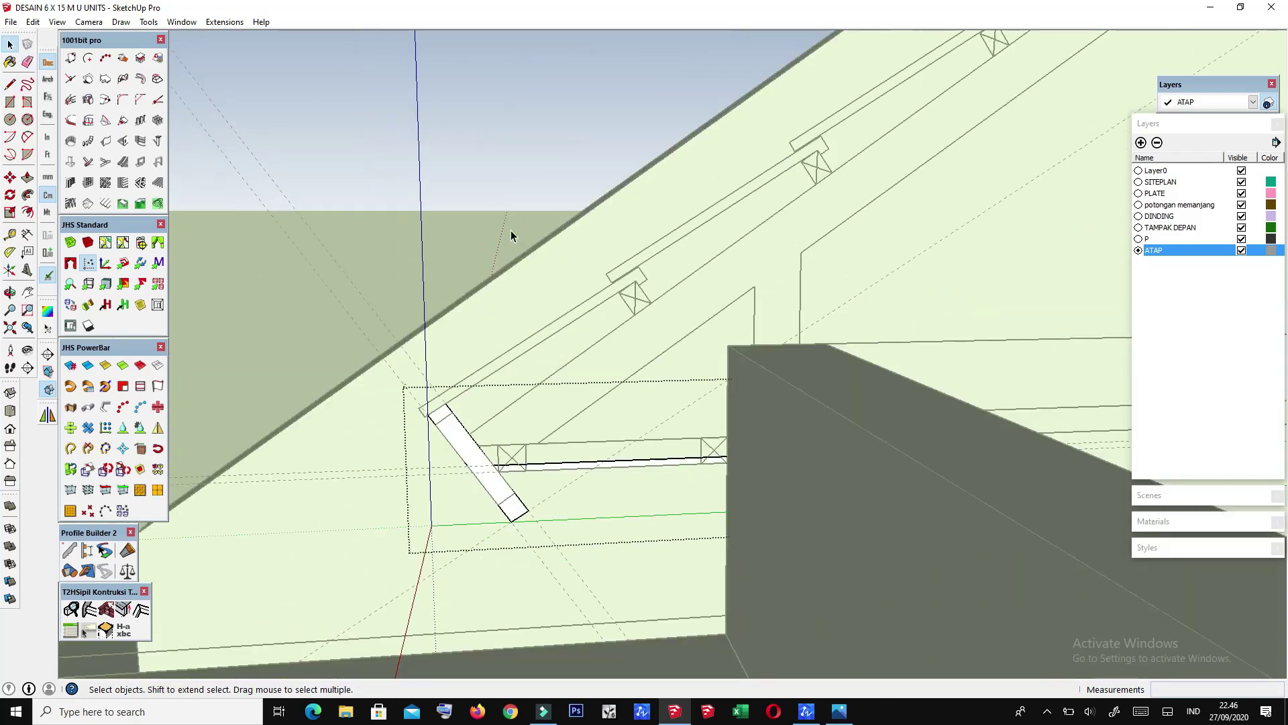
left_click(516, 165)
scroll(470, 476, "up", 2)
Step: Open the beam group and select its end face for Push/Pull
scroll(488, 485, "up", 2)
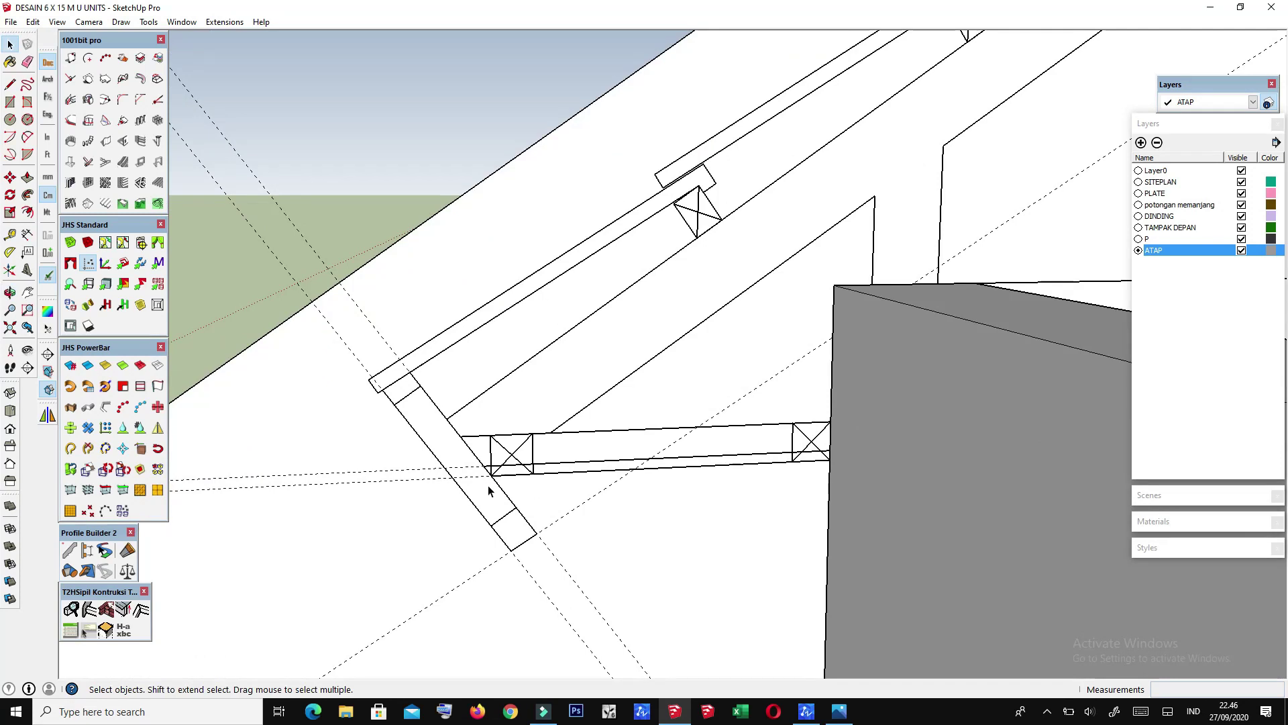
double_click(488, 485)
left_click(488, 486)
middle_click_drag(488, 485, 553, 502)
key("p")
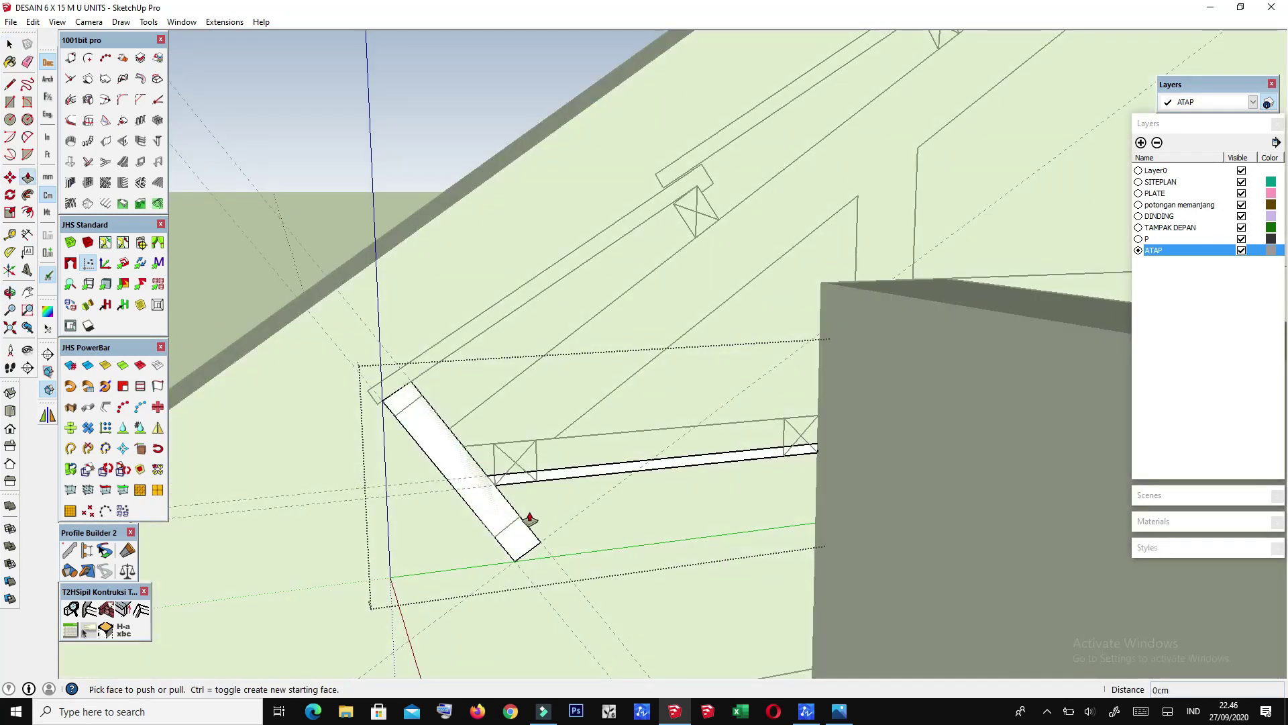
left_click(503, 517)
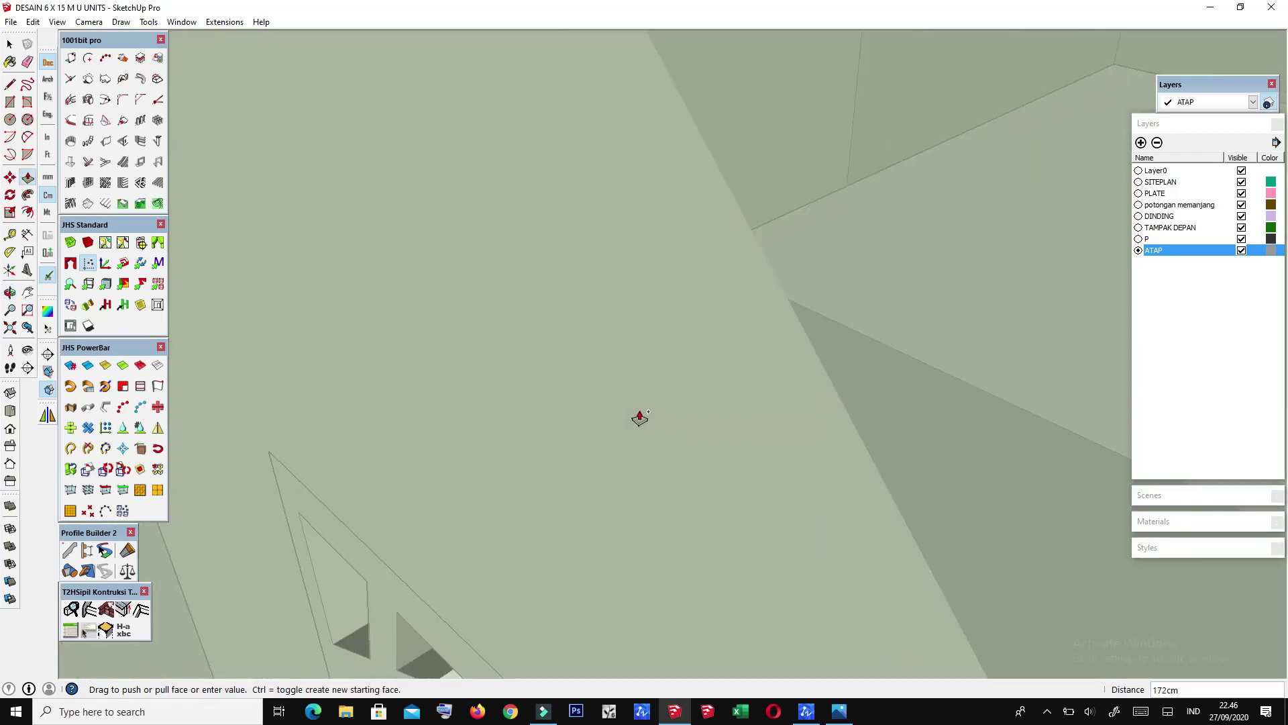
key("Escape")
scroll(638, 425, "down", 5)
Step: Pull the beam's end face out 570 cm along the front of the building
middle_click_drag(636, 443, 557, 434)
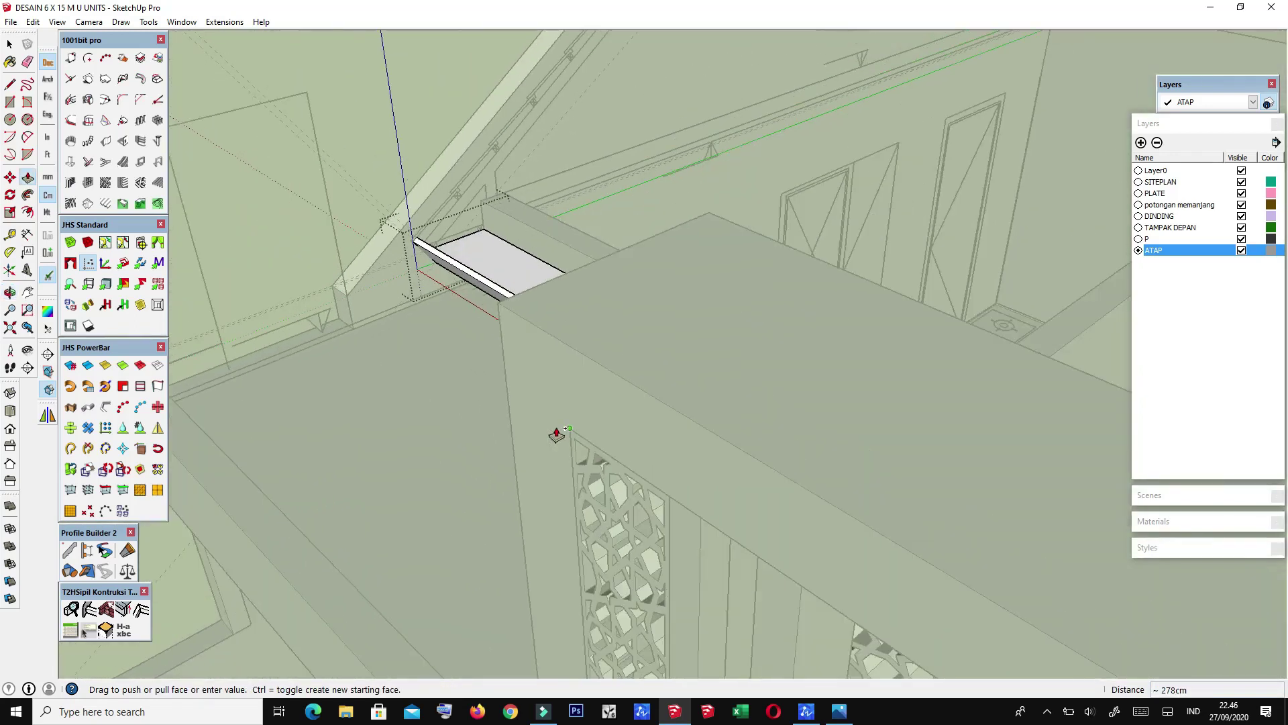
middle_click_drag(757, 463, 1020, 538)
scroll(599, 491, "down", 5)
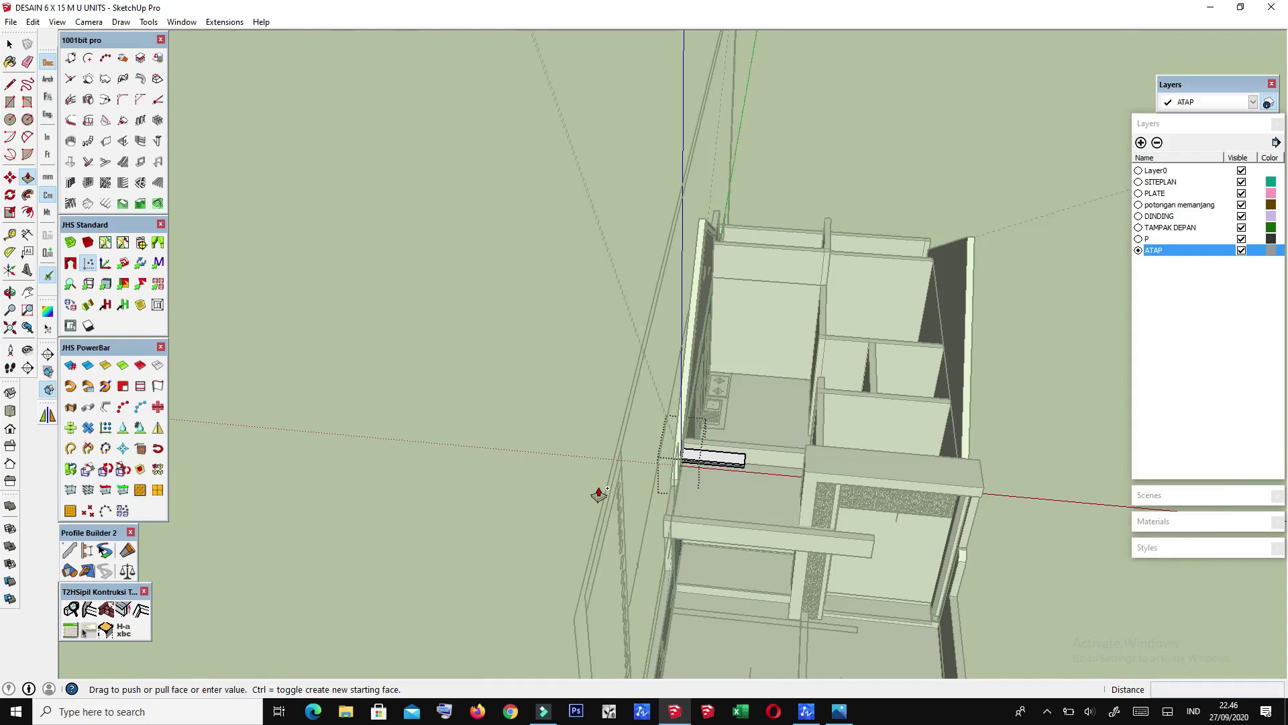
scroll(872, 412, "up", 3)
middle_click_drag(872, 412, 596, 481)
scroll(762, 474, "down", 5)
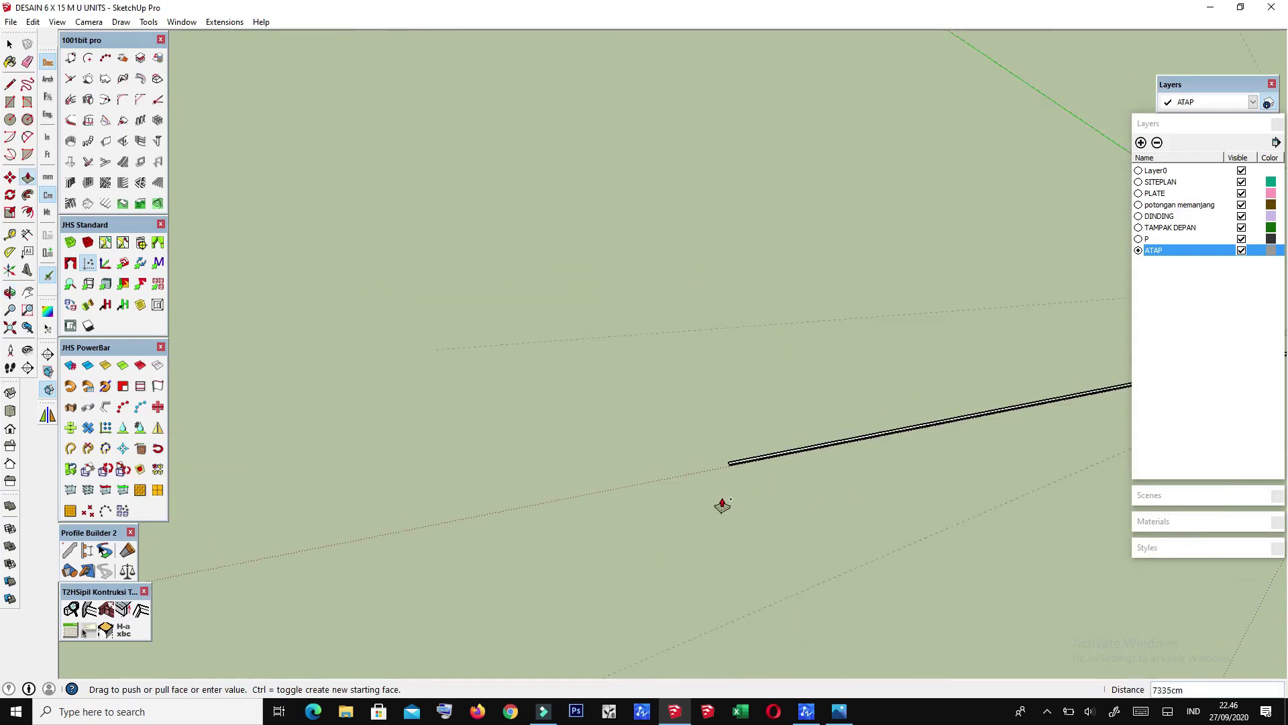
scroll(998, 320, "down", 3)
middle_click_drag(998, 319, 906, 396)
scroll(913, 395, "up", 3)
scroll(913, 395, "up", 2)
scroll(926, 354, "up", 2)
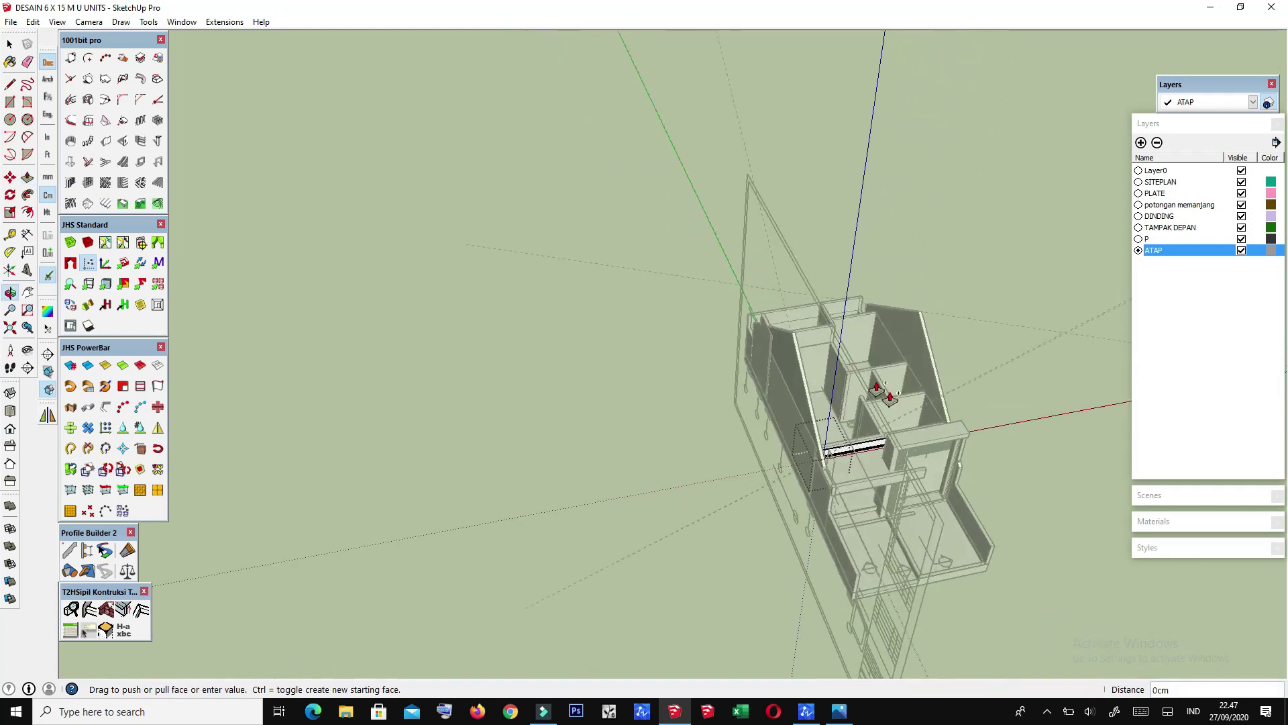
scroll(892, 369, "up", 2)
scroll(935, 397, "up", 2)
scroll(939, 349, "down", 2)
left_click(935, 315)
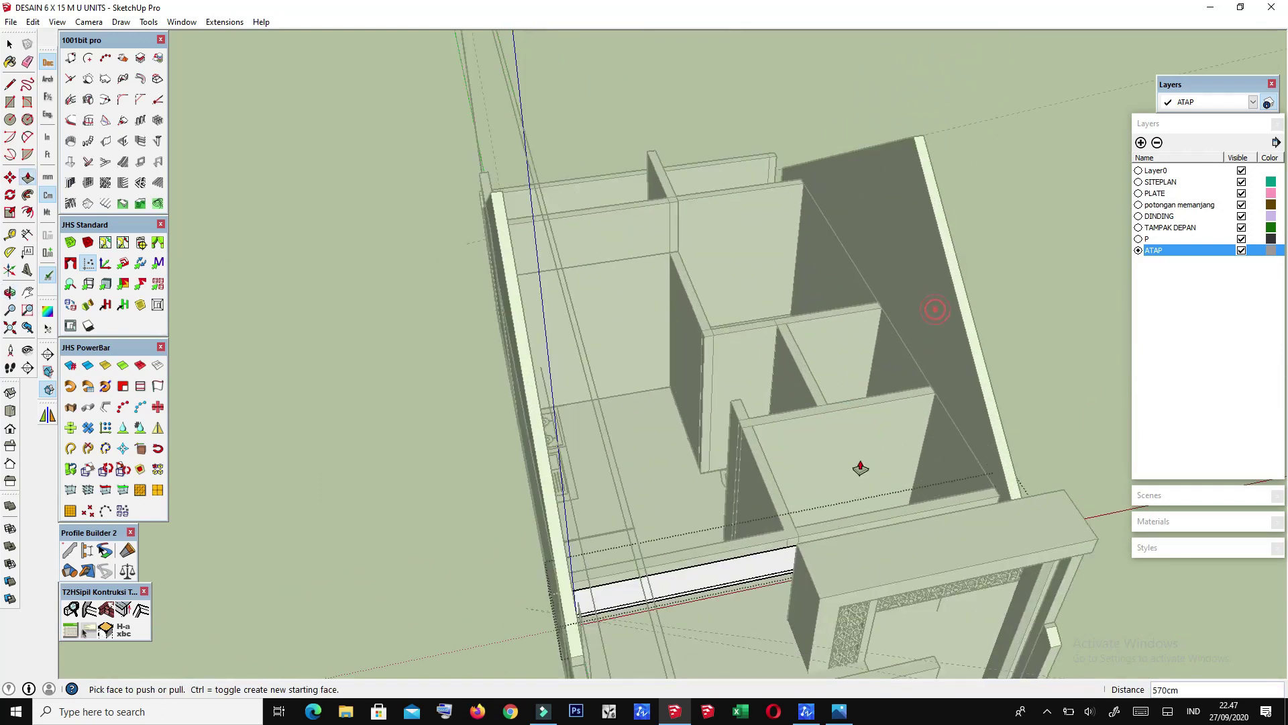
scroll(854, 466, "down", 2)
Step: Orbit around the building to inspect the extended beam and roof gable
mouse_move(819, 521)
middle_mouse_down()
mouse_move(699, 412)
mouse_move(968, 284)
mouse_move(981, 296)
mouse_move(506, 309)
middle_mouse_up()
scroll(662, 414, "up", 3)
mouse_move(662, 414)
middle_mouse_down()
mouse_move(511, 495)
mouse_move(787, 451)
mouse_move(978, 575)
mouse_move(681, 599)
mouse_move(619, 624)
mouse_move(630, 642)
middle_mouse_up()
scroll(511, 494, "up", 3)
Step: Add a new PLAFOND layer, make it current, and view the floor plan from above
scroll(528, 492, "up", 2)
scroll(528, 492, "down", 3)
mouse_move(528, 492)
middle_mouse_down()
mouse_move(771, 468)
mouse_move(682, 333)
mouse_move(1125, 257)
middle_mouse_up()
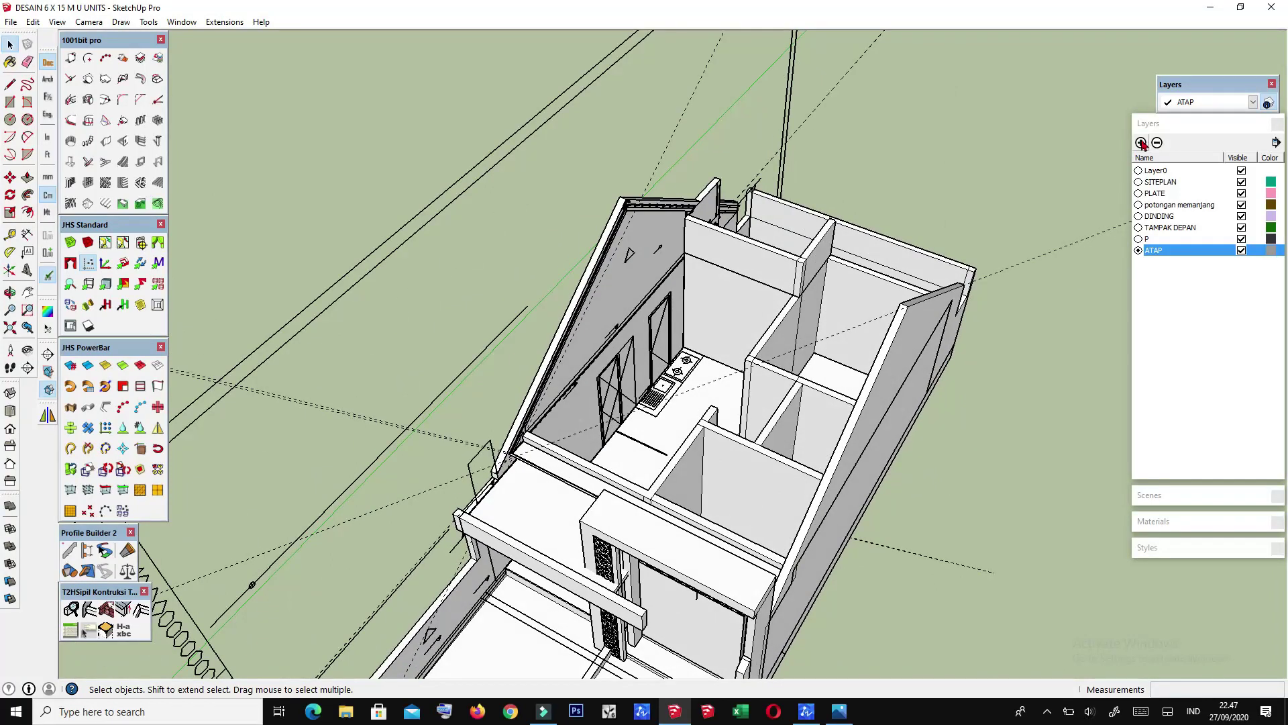
left_click(1141, 142)
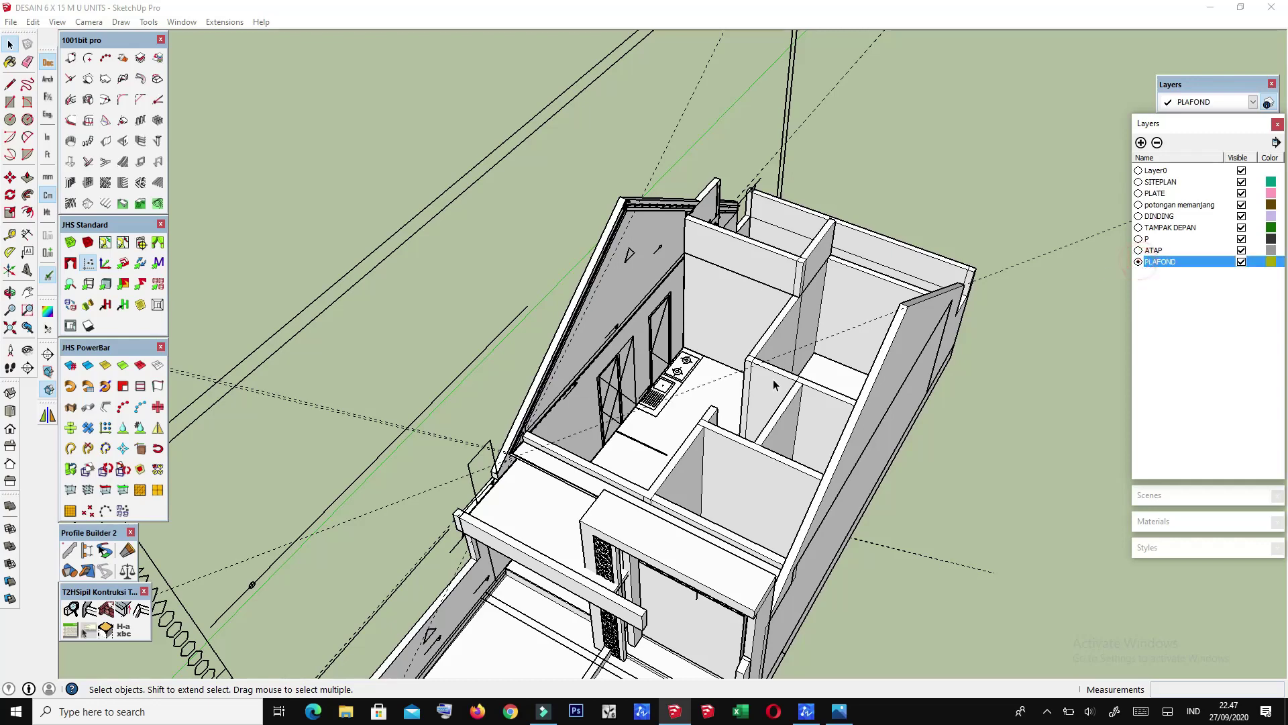
middle_click_drag(774, 384, 639, 629)
scroll(768, 383, "up", 2)
mouse_move(768, 384)
middle_mouse_down()
mouse_move(812, 355)
mouse_move(811, 371)
middle_mouse_up()
scroll(811, 370, "up", 2)
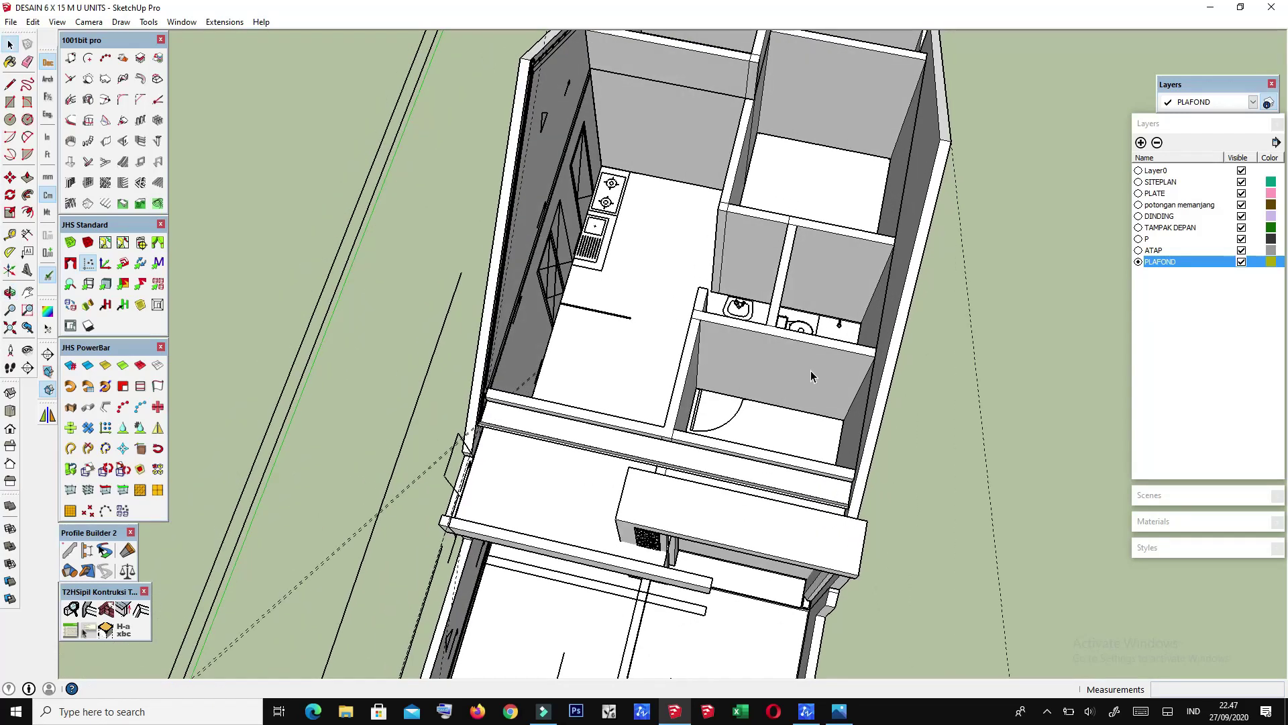
Step: Draw the first ceiling rectangle over a room, starting from its wall corner
key("r")
scroll(712, 315, "up", 2)
left_click(685, 310)
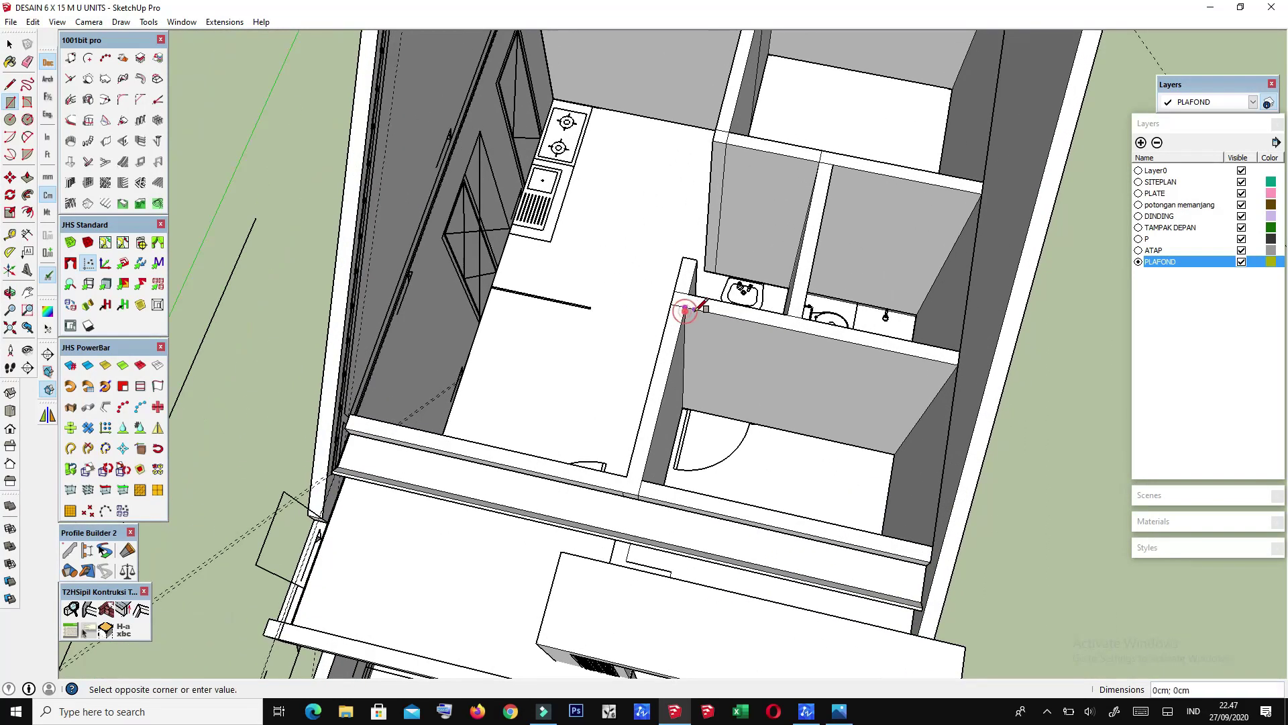
middle_click_drag(686, 310, 624, 354)
scroll(842, 424, "up", 2)
middle_click_drag(841, 424, 909, 376)
scroll(909, 376, "up", 2)
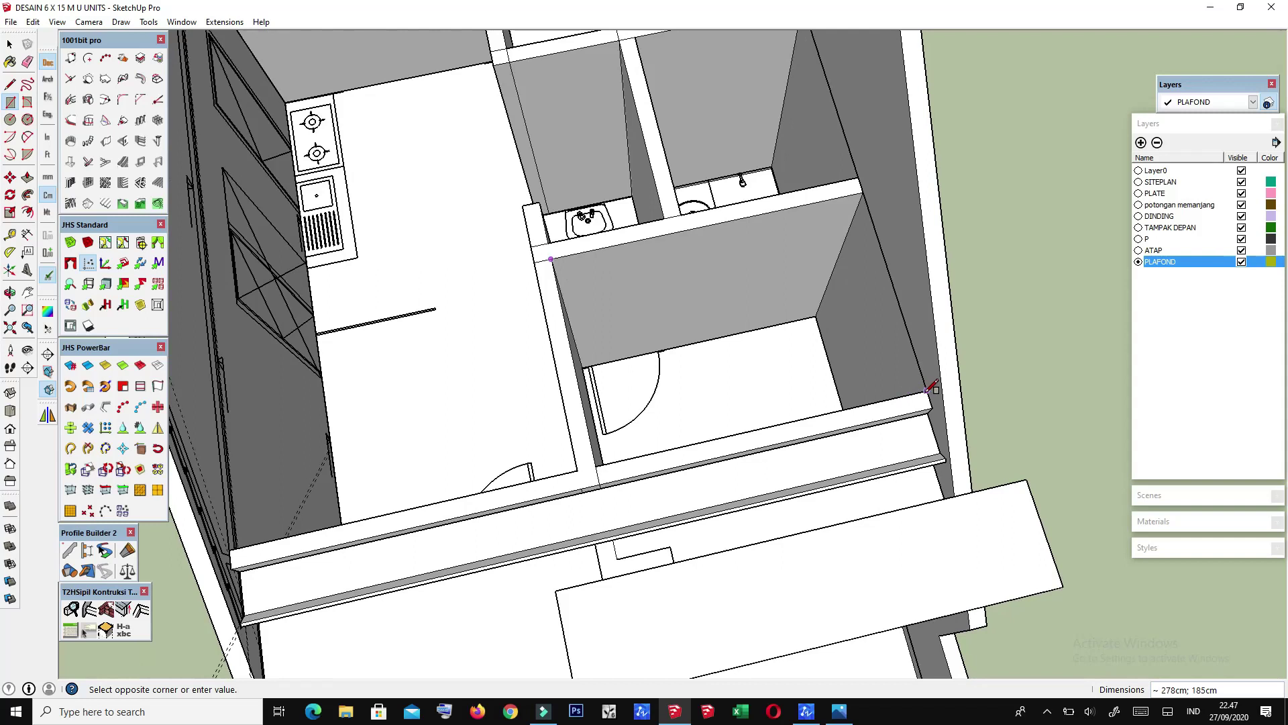
left_click(926, 393)
Step: Draw ceiling rectangles over the bathroom and the remaining rooms
scroll(772, 466, "down", 1)
middle_click_drag(771, 466, 772, 418)
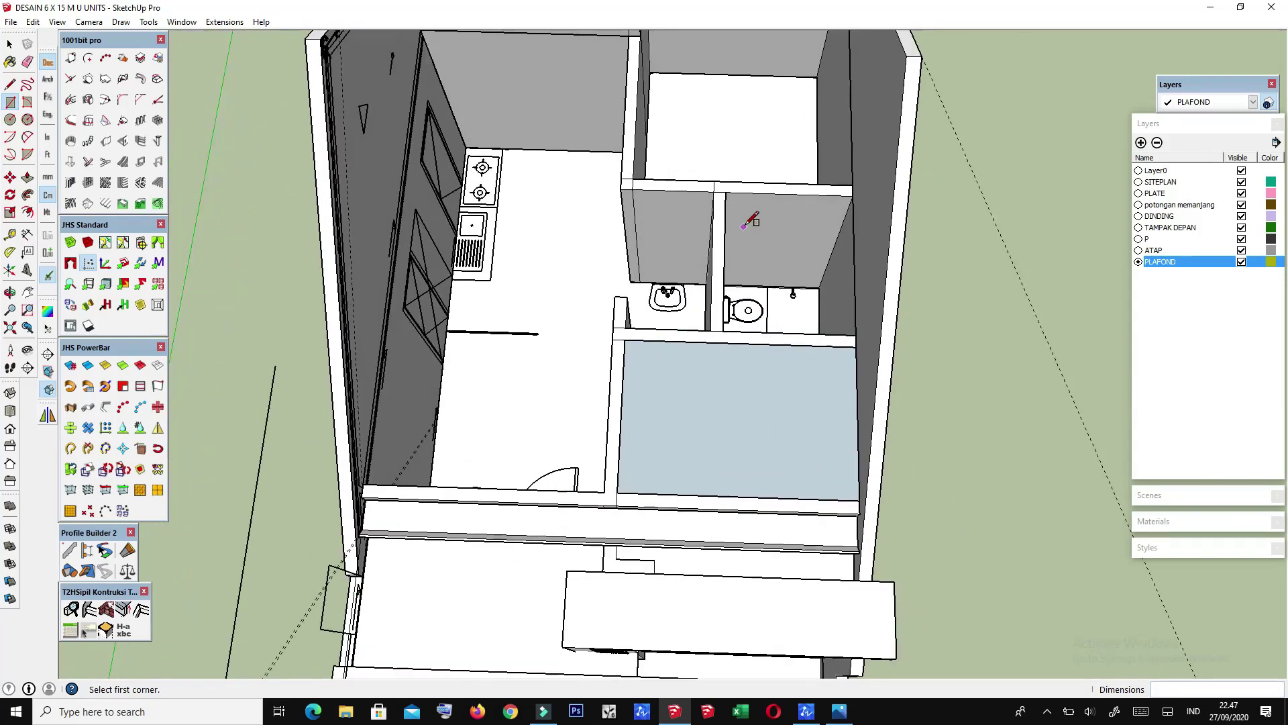
scroll(730, 176, "up", 2)
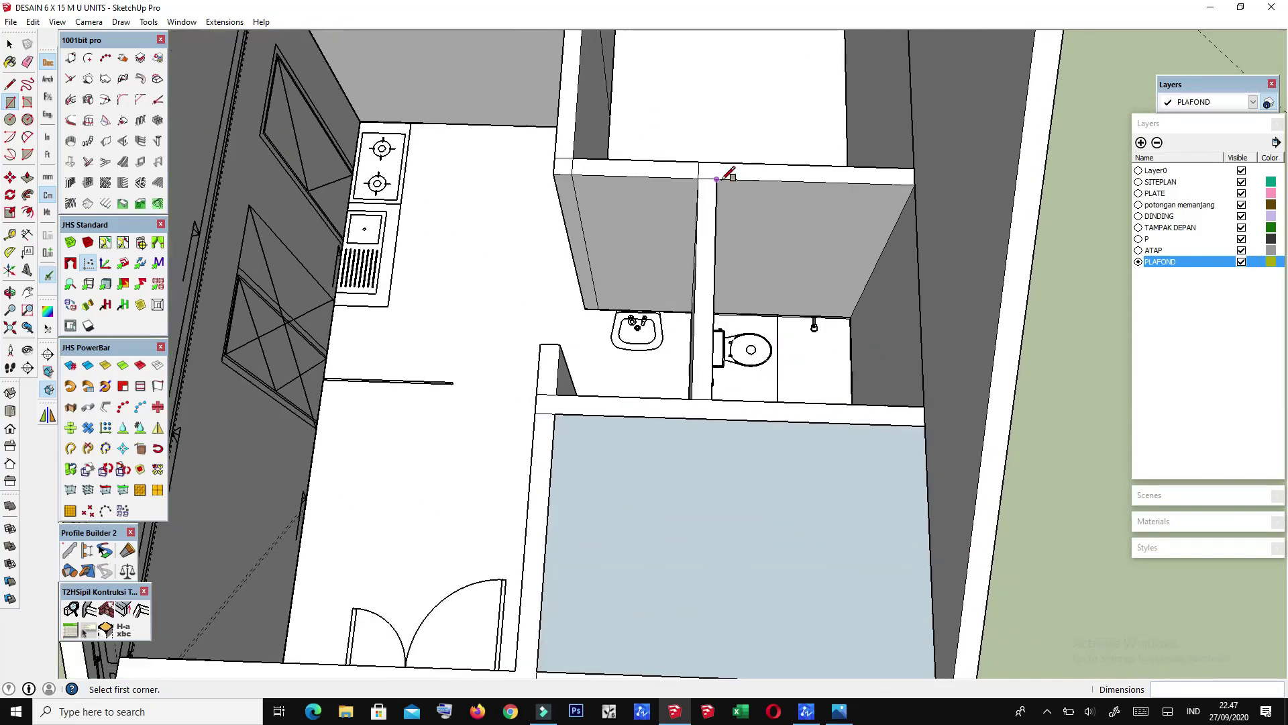
left_click(933, 396)
scroll(736, 301, "down", 4)
scroll(691, 149, "up", 3)
scroll(671, 126, "up", 2)
mouse_move(671, 127)
middle_mouse_down()
mouse_move(624, 123)
mouse_move(754, 143)
middle_mouse_up()
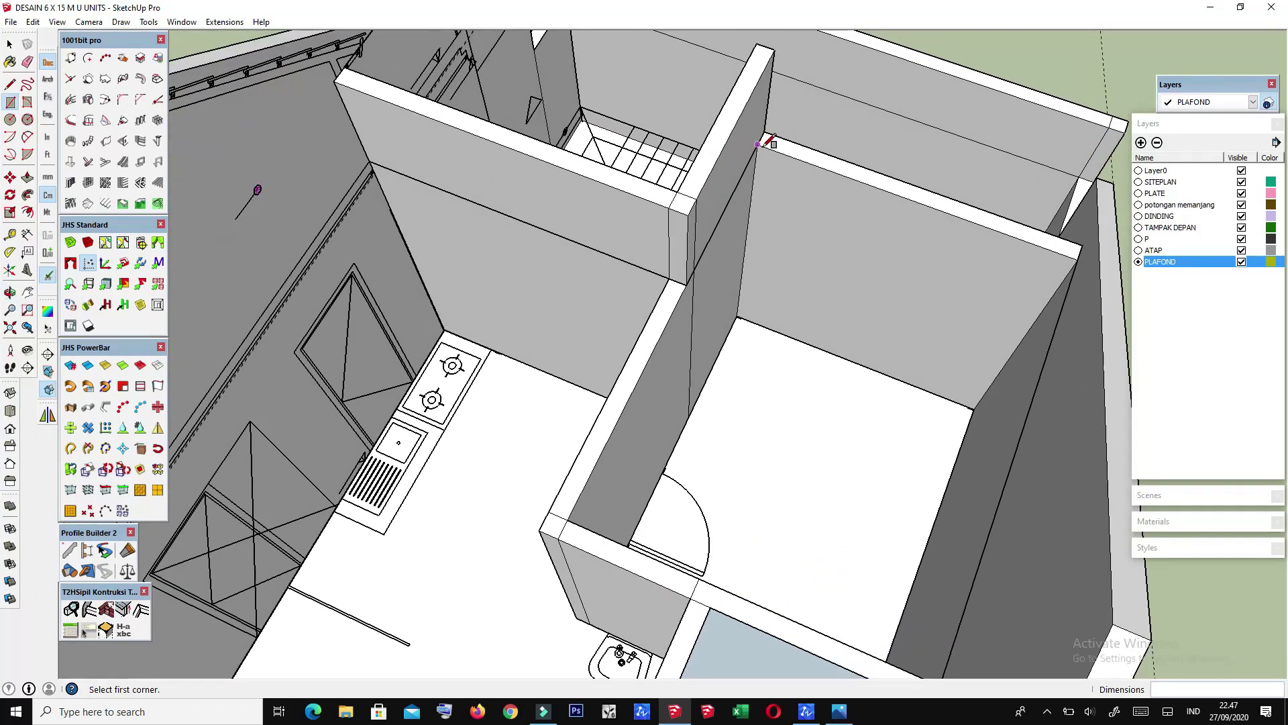
scroll(776, 368, "down", 3)
middle_click_drag(777, 368, 901, 432)
scroll(901, 437, "up", 3)
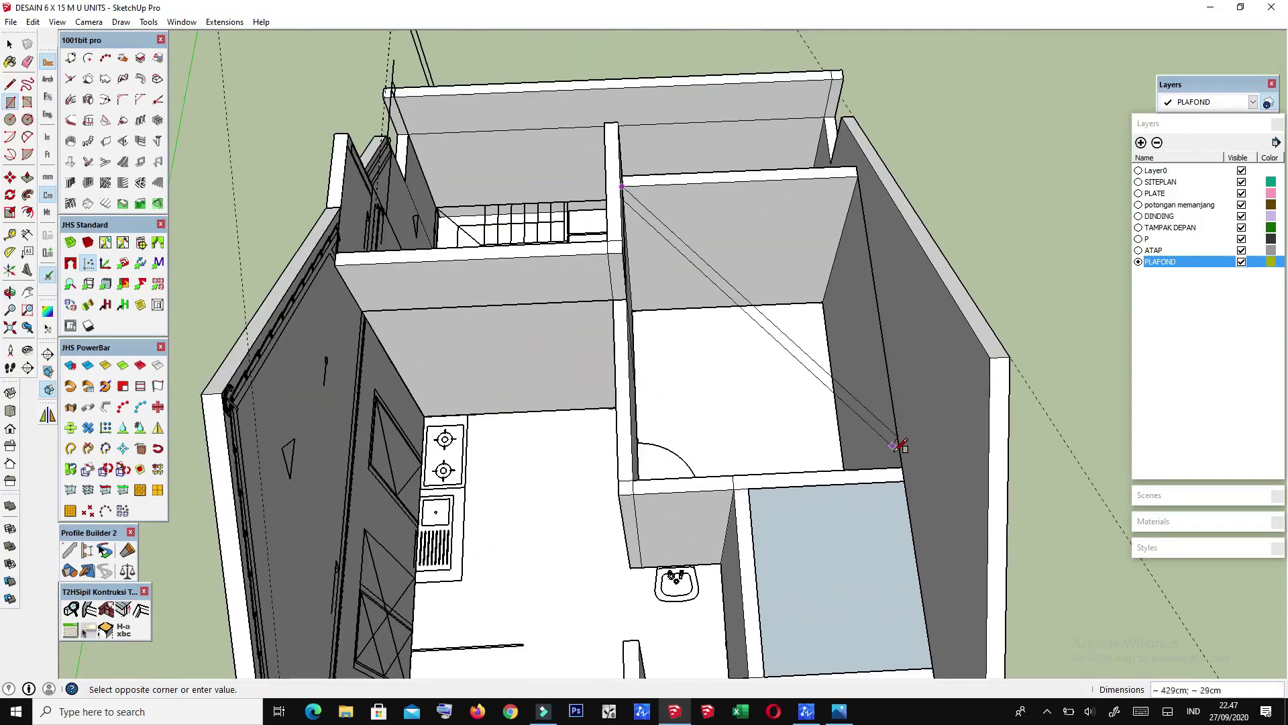
left_click(903, 467)
scroll(776, 400, "down", 3)
middle_click_drag(822, 497, 788, 497)
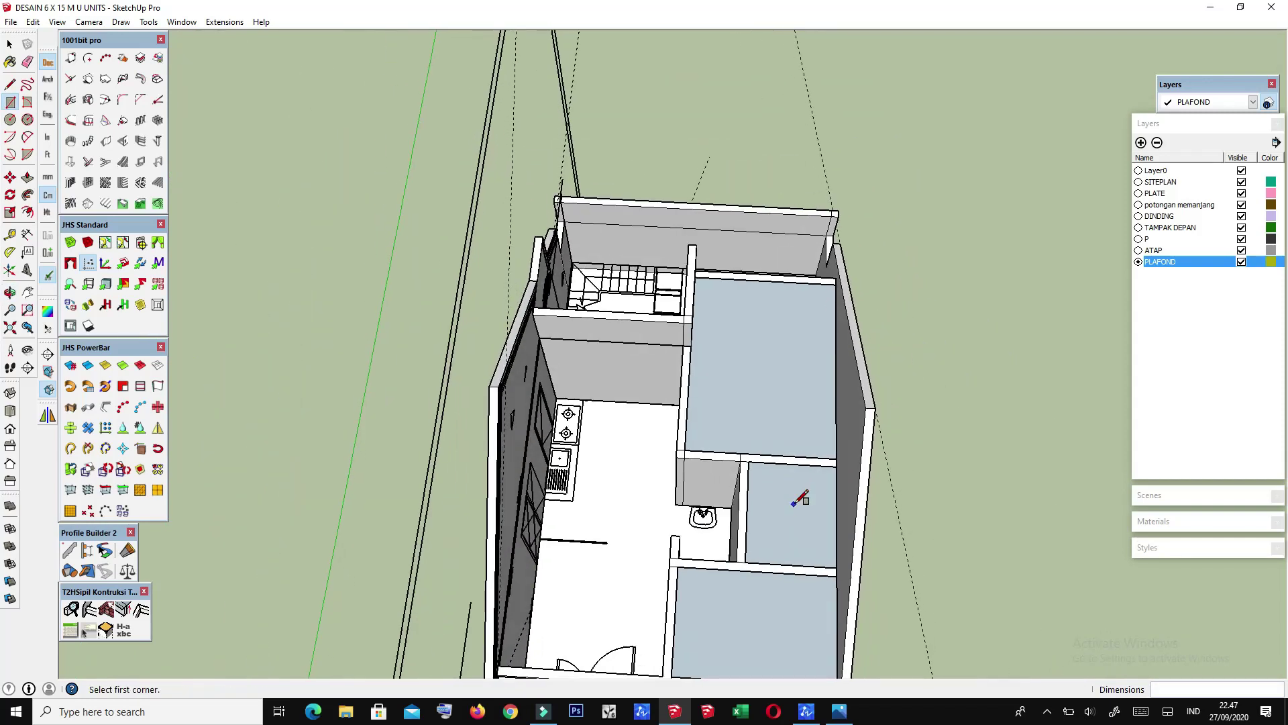
Step: Start the kitchen ceiling outline with lines from the wall corner
key("l")
scroll(700, 556, "up", 3)
left_click(764, 565)
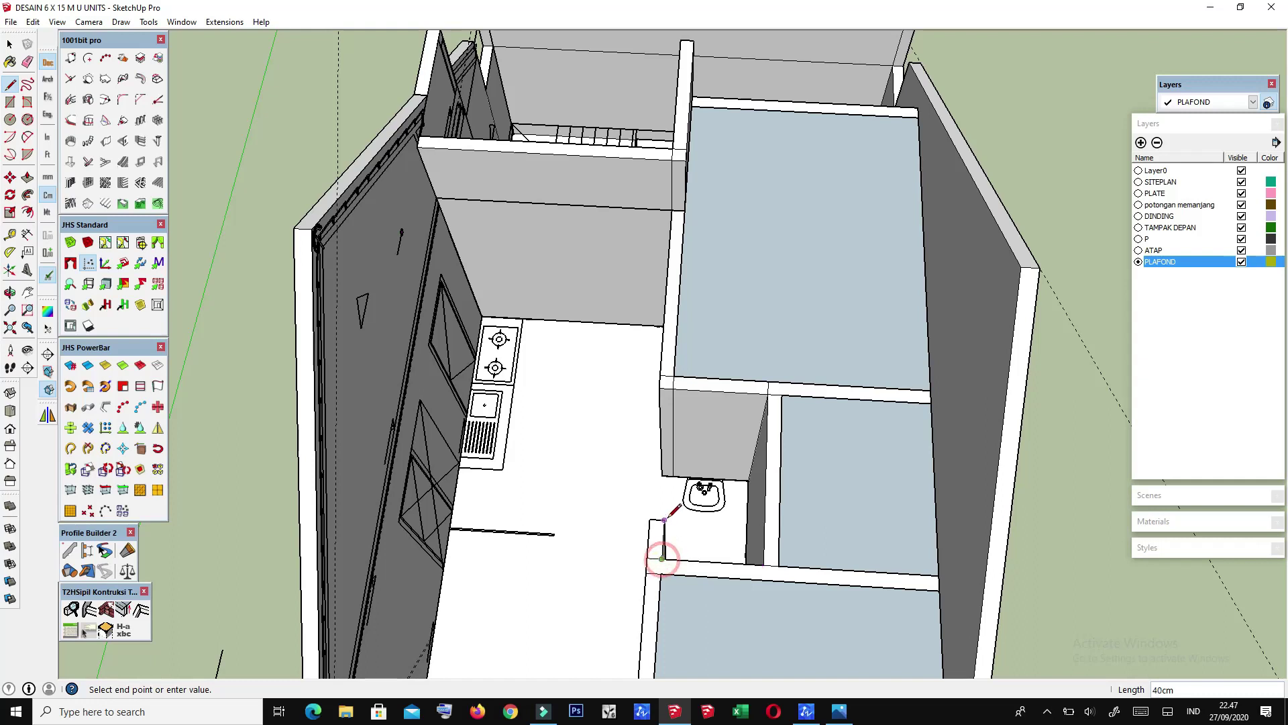
scroll(701, 416, "down", 3)
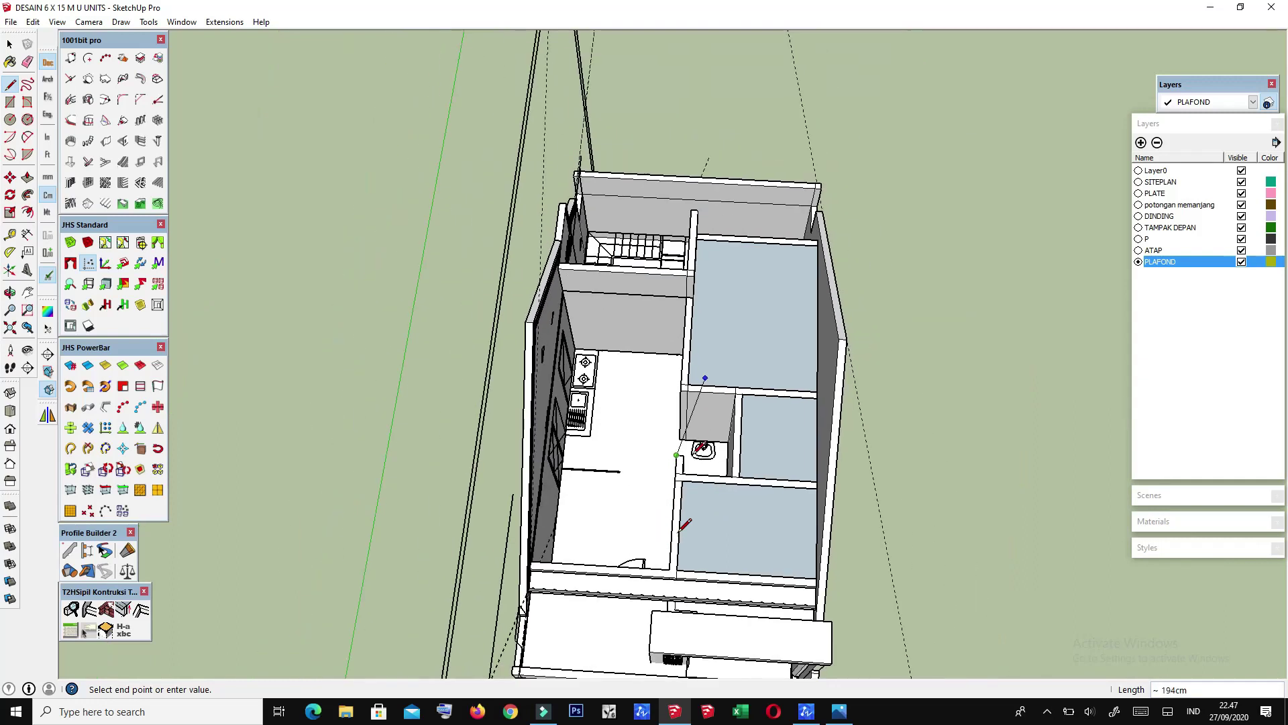
scroll(694, 446, "up", 2)
scroll(678, 536, "up", 2)
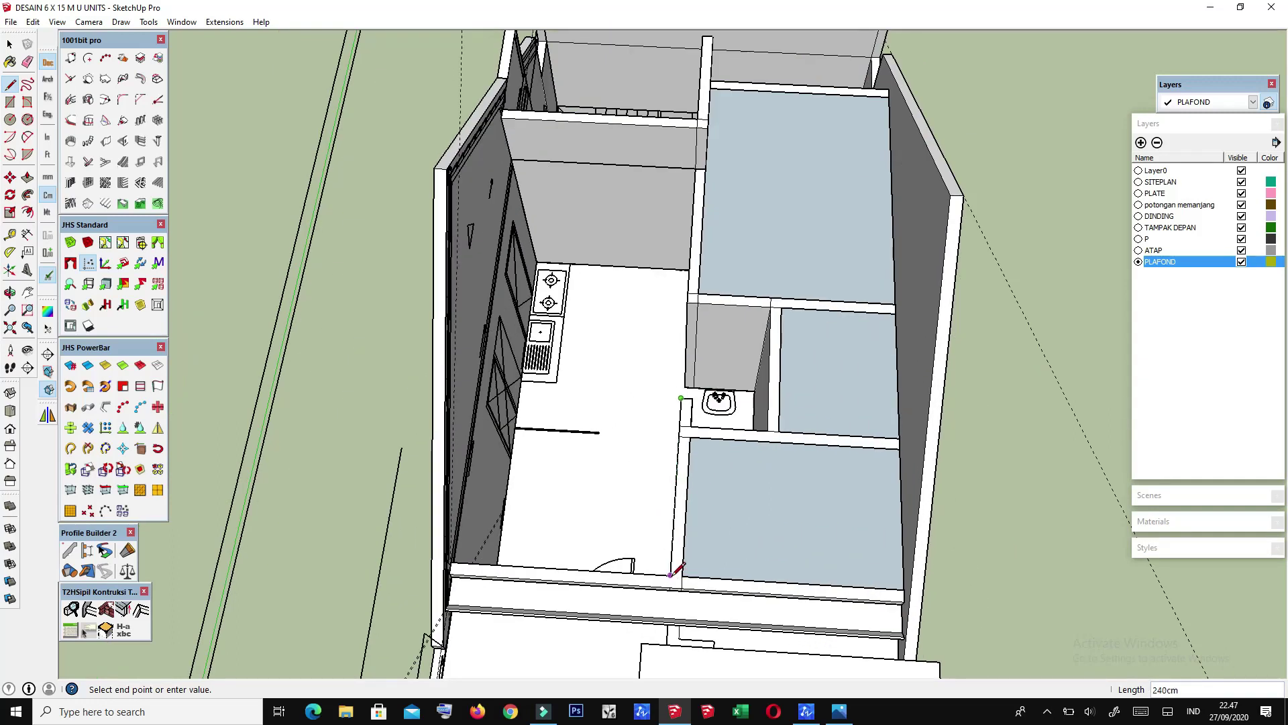
middle_click_drag(670, 575, 772, 416)
scroll(782, 405, "up", 2)
scroll(382, 420, "up", 3)
scroll(371, 421, "up", 2)
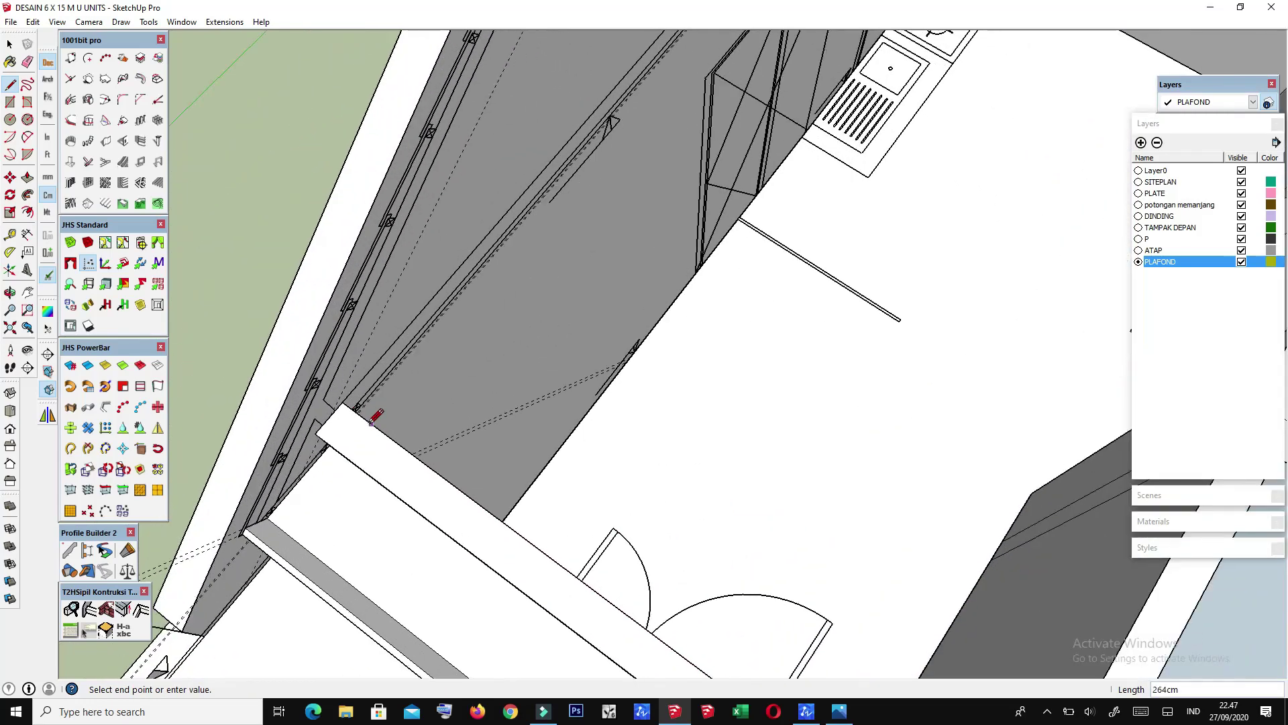
scroll(352, 399, "up", 2)
scroll(338, 385, "up", 1)
scroll(427, 601, "down", 3)
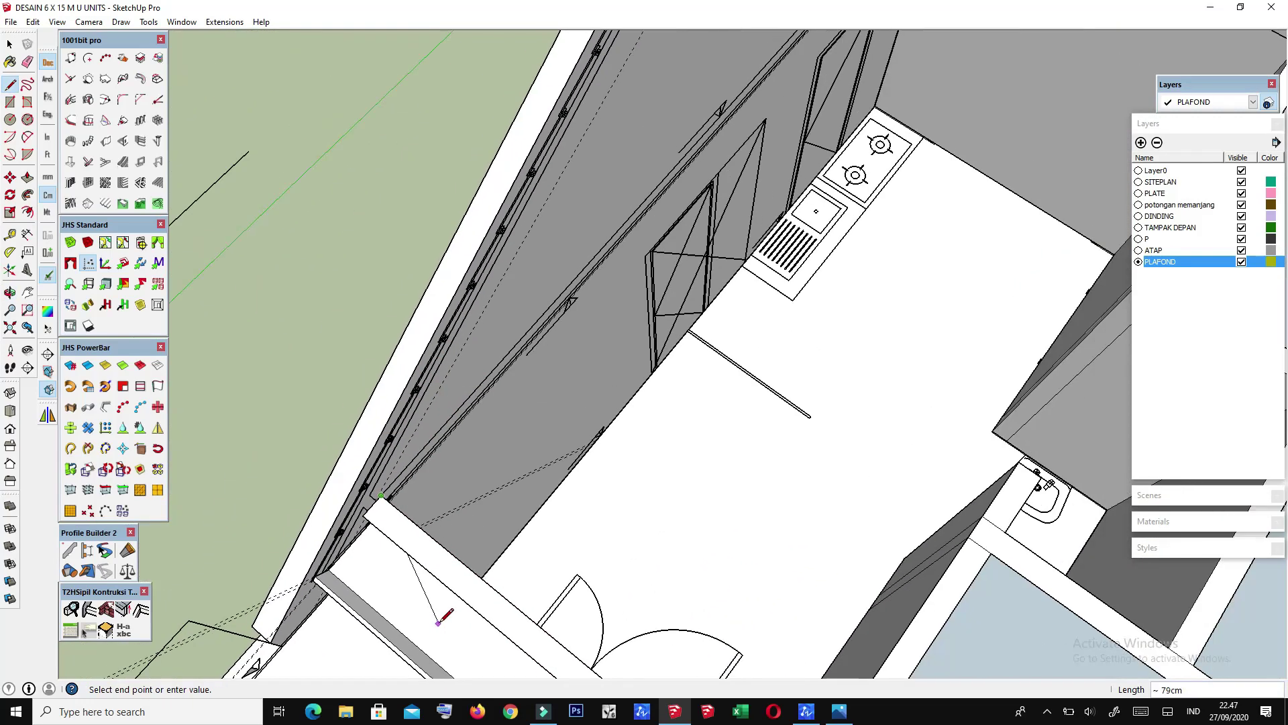
scroll(443, 611, "down", 2)
scroll(736, 224, "up", 4)
scroll(736, 224, "up", 2)
scroll(715, 199, "up", 1)
scroll(715, 200, "down", 1)
Step: Close the kitchen outline into a ceiling face
left_click(716, 203)
scroll(738, 221, "down", 2)
scroll(825, 335, "down", 2)
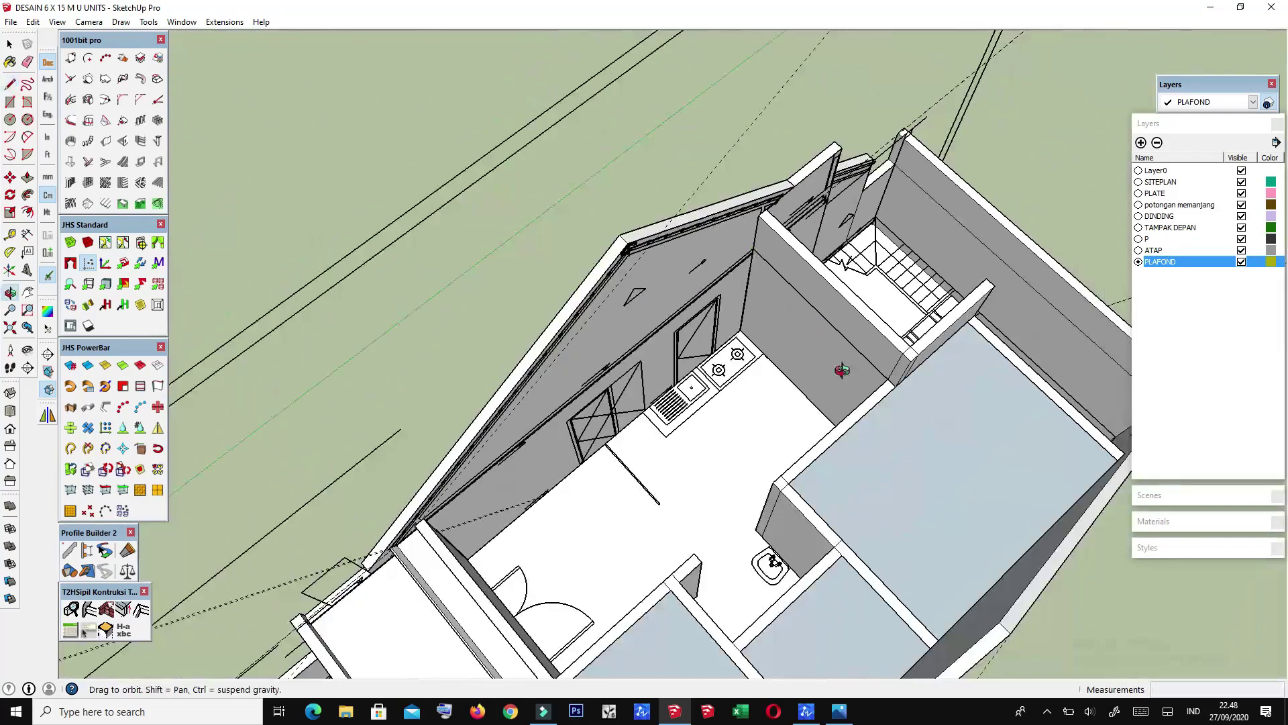
scroll(839, 365, "up", 1)
scroll(852, 322, "up", 2)
scroll(865, 293, "up", 1)
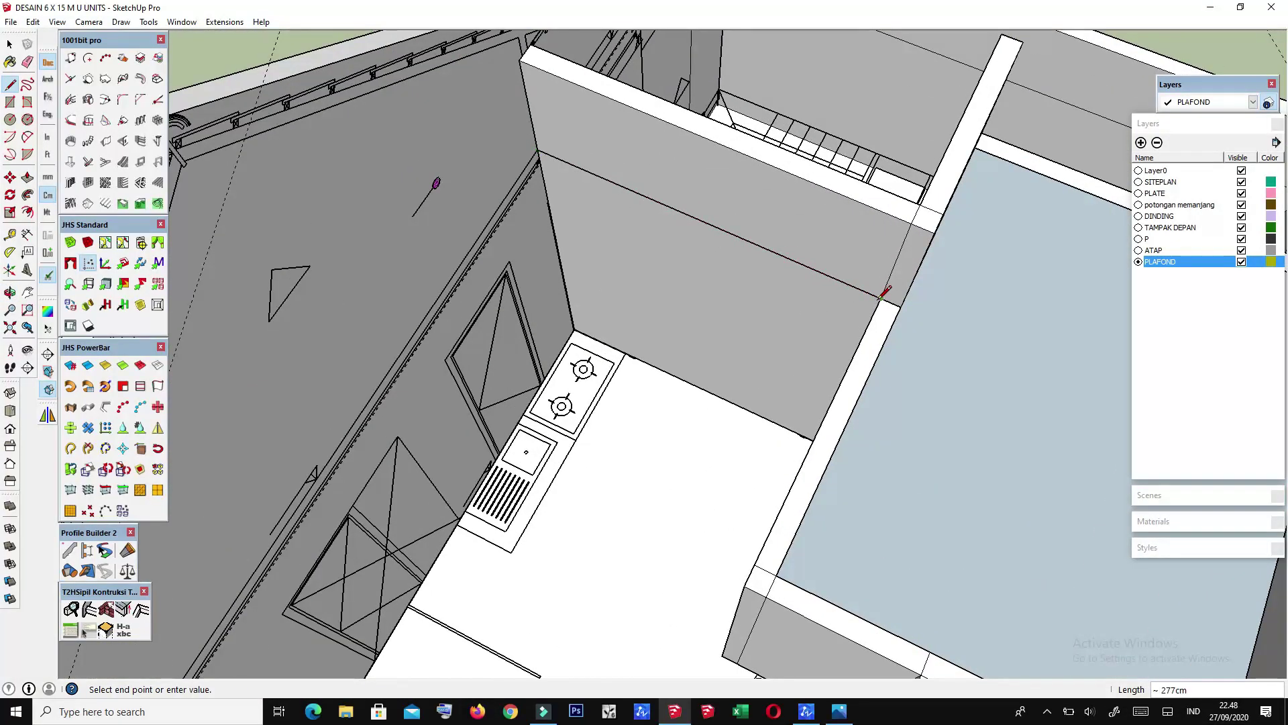
scroll(726, 475, "down", 3)
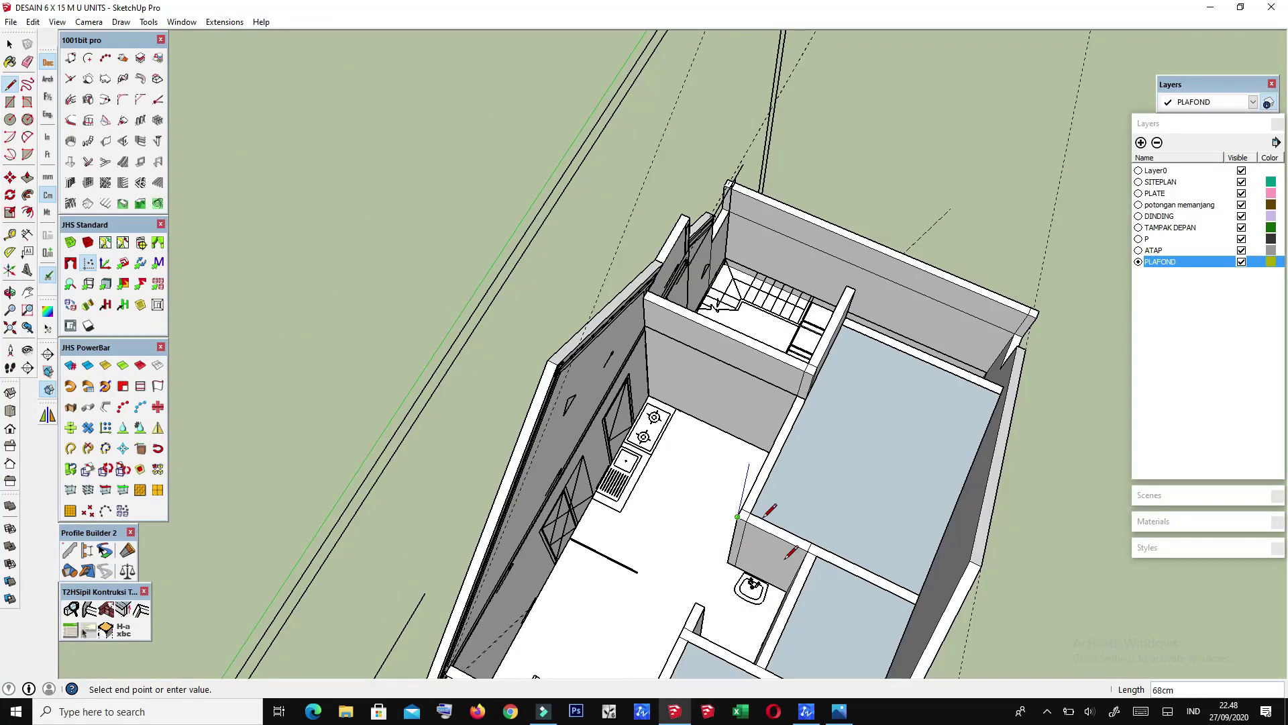
scroll(805, 533, "up", 2)
scroll(812, 544, "down", 3)
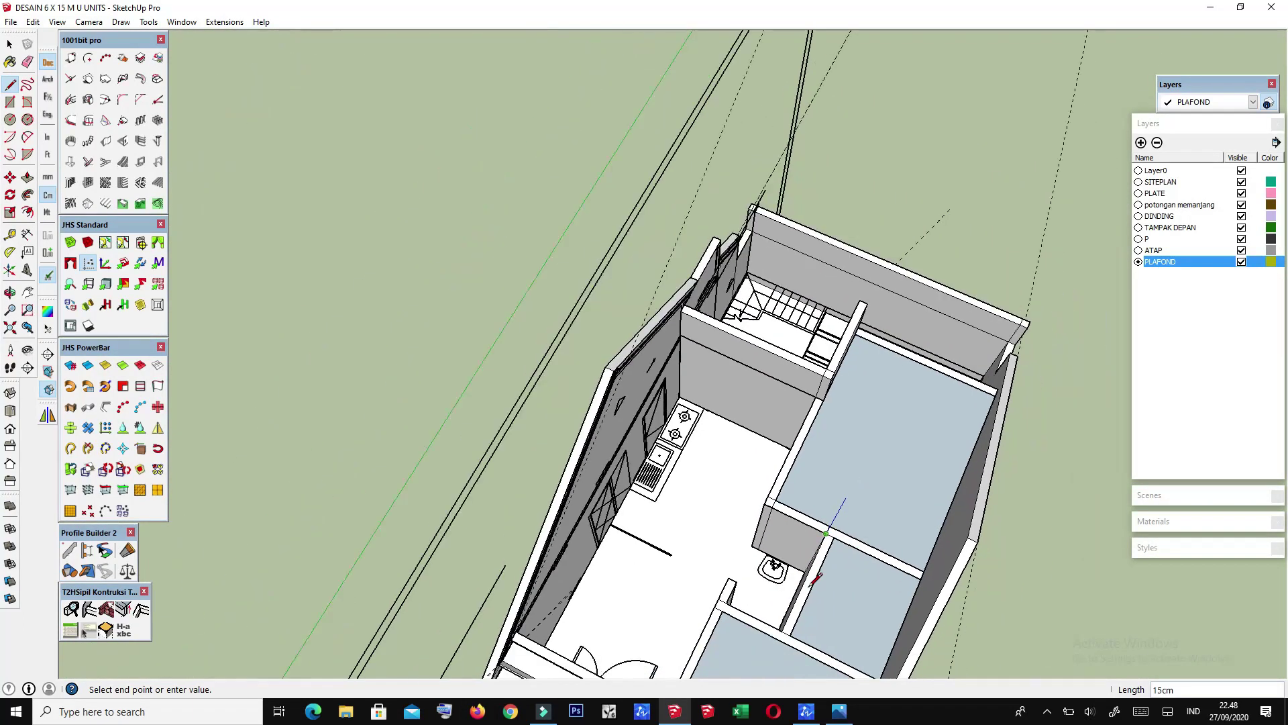
scroll(778, 630, "up", 2)
scroll(779, 638, "up", 1)
left_click(776, 639)
mouse_move(669, 465)
middle_mouse_down()
mouse_move(710, 521)
mouse_move(848, 535)
middle_mouse_up()
scroll(687, 449, "up", 2)
key("space")
Step: Select the room ceiling faces and check their context menu
left_click(685, 440)
left_click(822, 401, "shift")
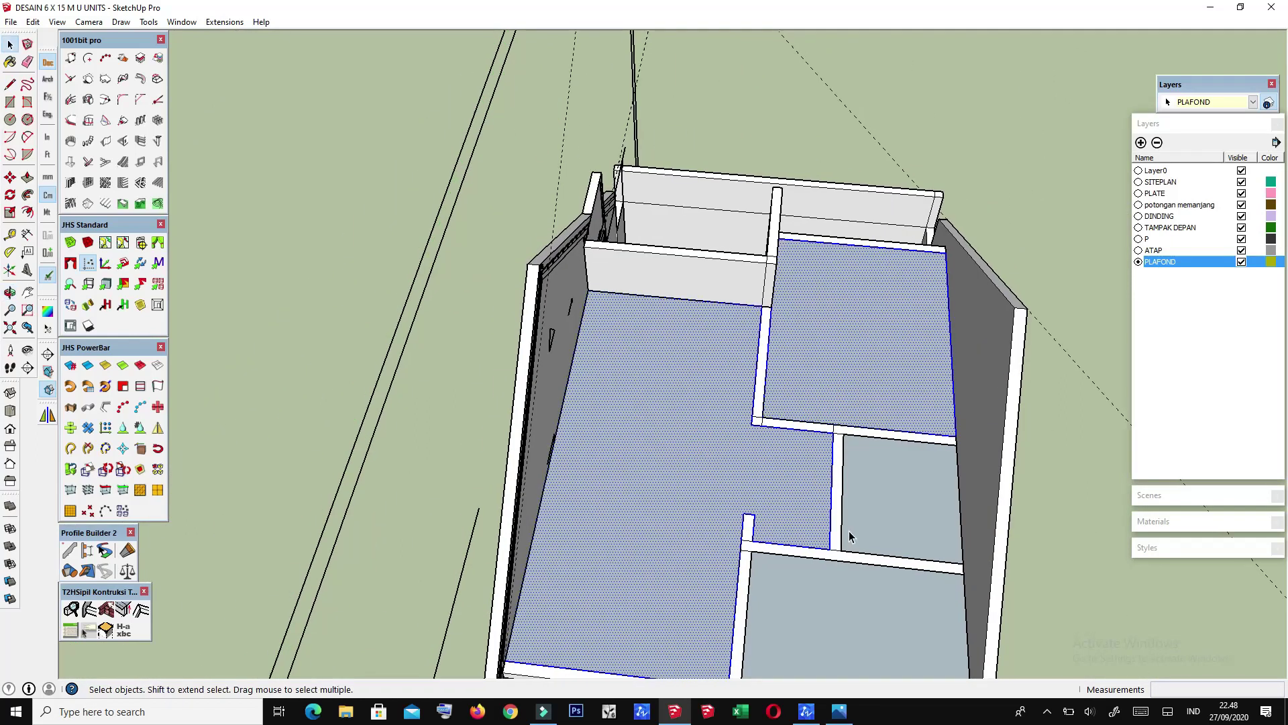
left_click(864, 638, "shift")
middle_click_drag(863, 638, 771, 547)
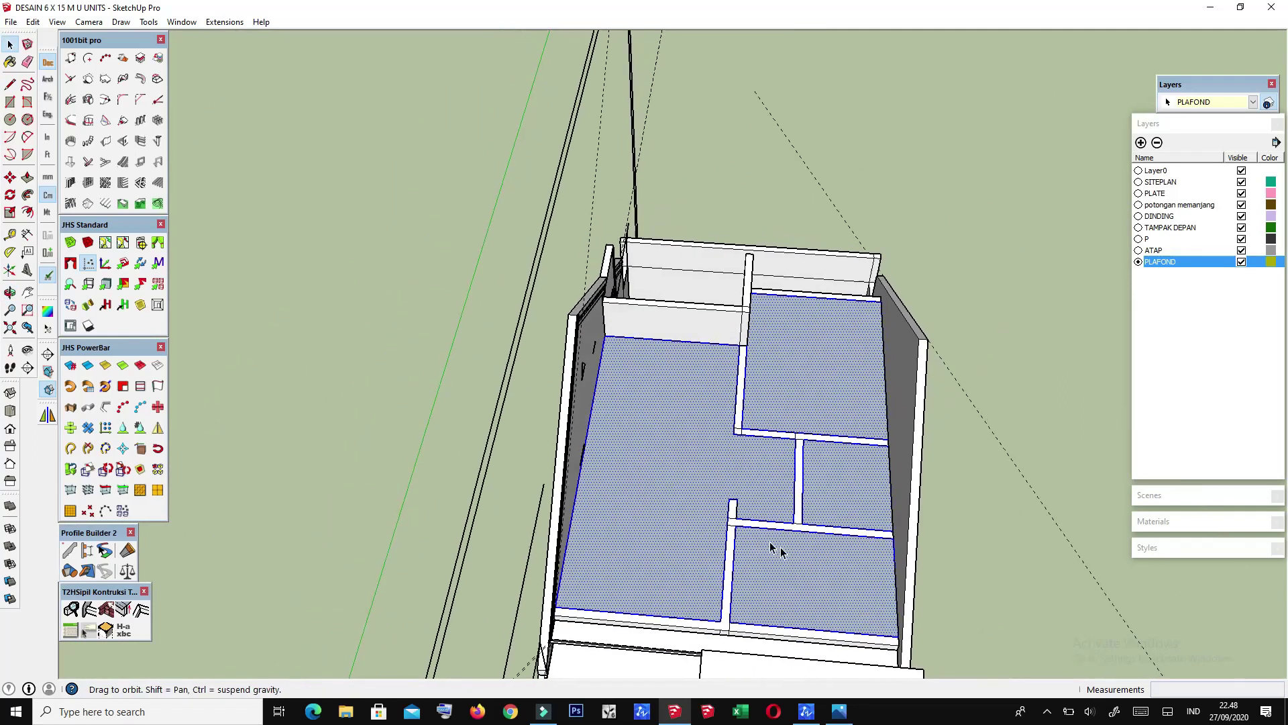
right_click(799, 269)
left_click(953, 400)
mouse_move(776, 452)
middle_mouse_down()
mouse_move(765, 511)
mouse_move(817, 353)
middle_mouse_up()
Step: Push/pull the top-right ceiling face up 5cm
key("p")
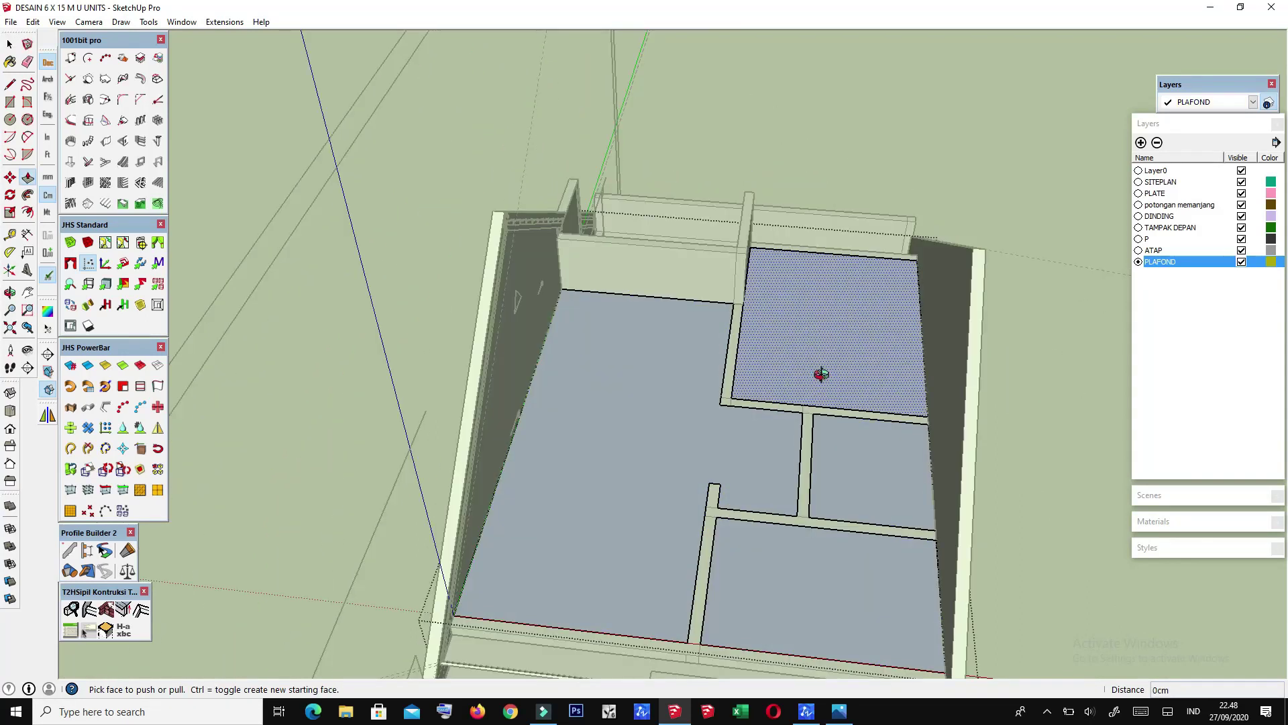
scroll(816, 356, "up", 3)
scroll(817, 366, "up", 3)
left_click(818, 369)
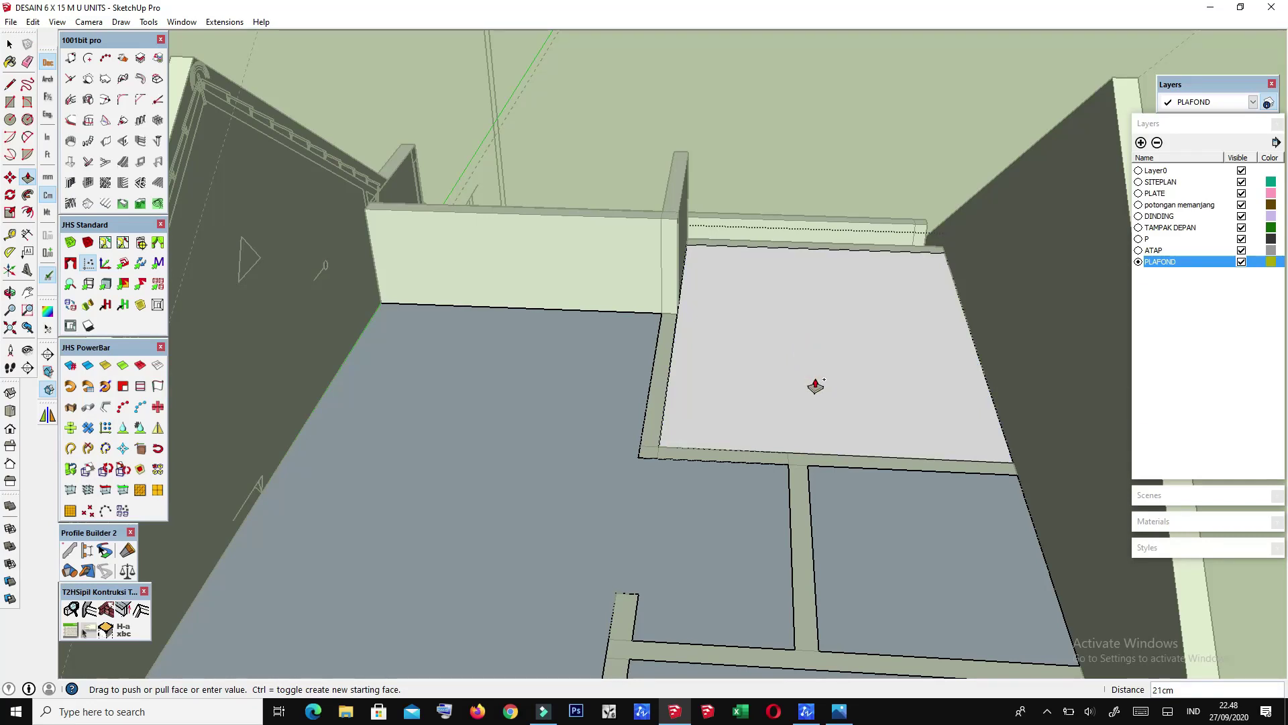
type("cm")
key("Return")
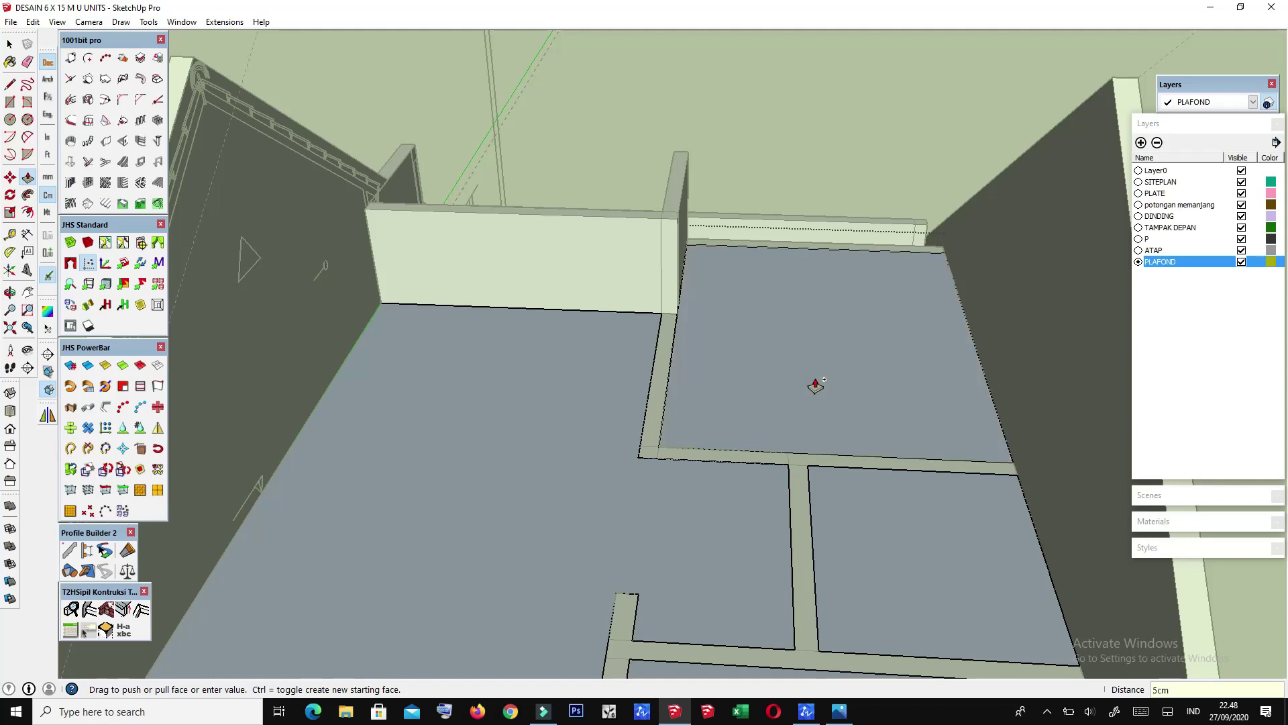
Step: Raise the next ceiling faces into slabs, reducing one to 15cm
scroll(814, 393, "down", 2)
left_click(812, 396)
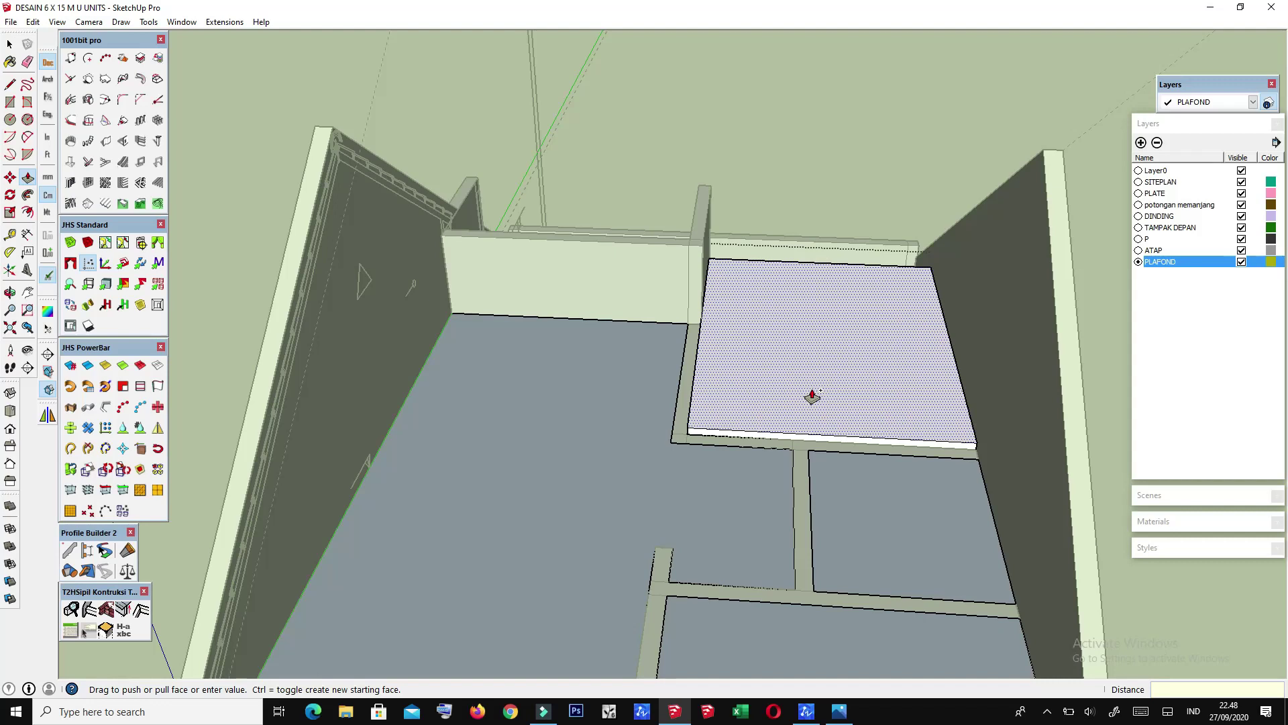
left_click(812, 396)
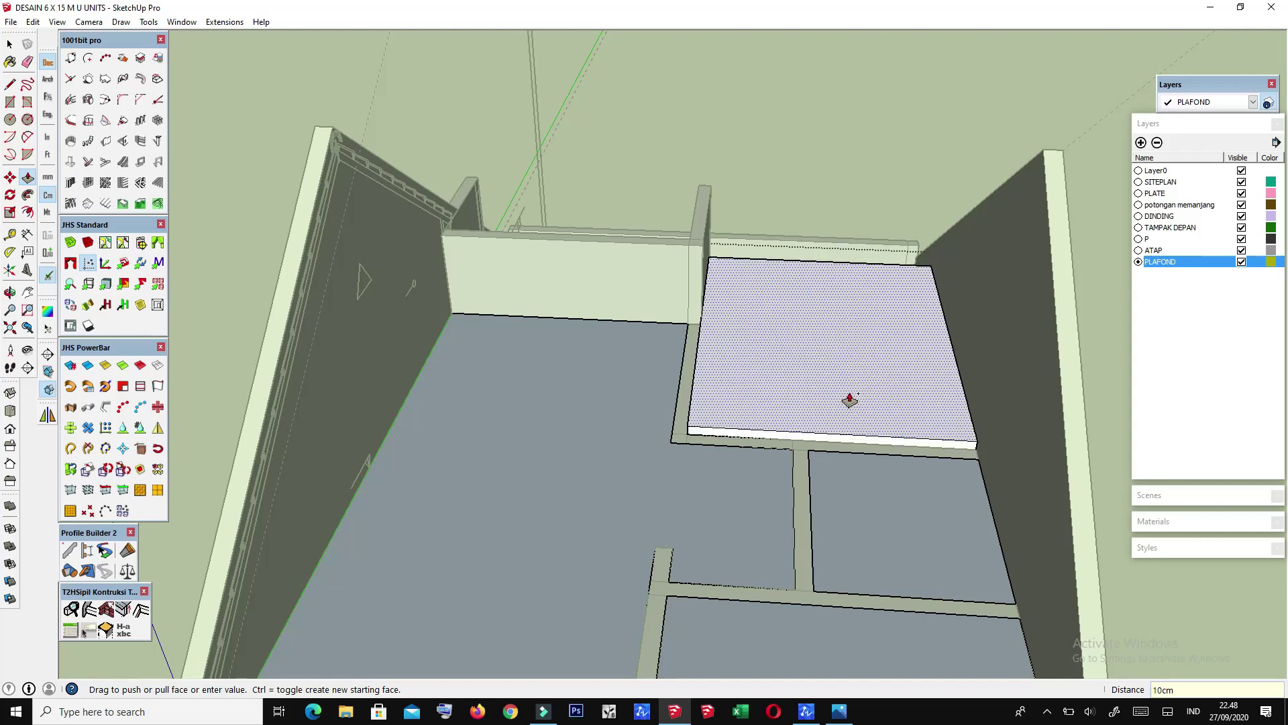
left_click(842, 389)
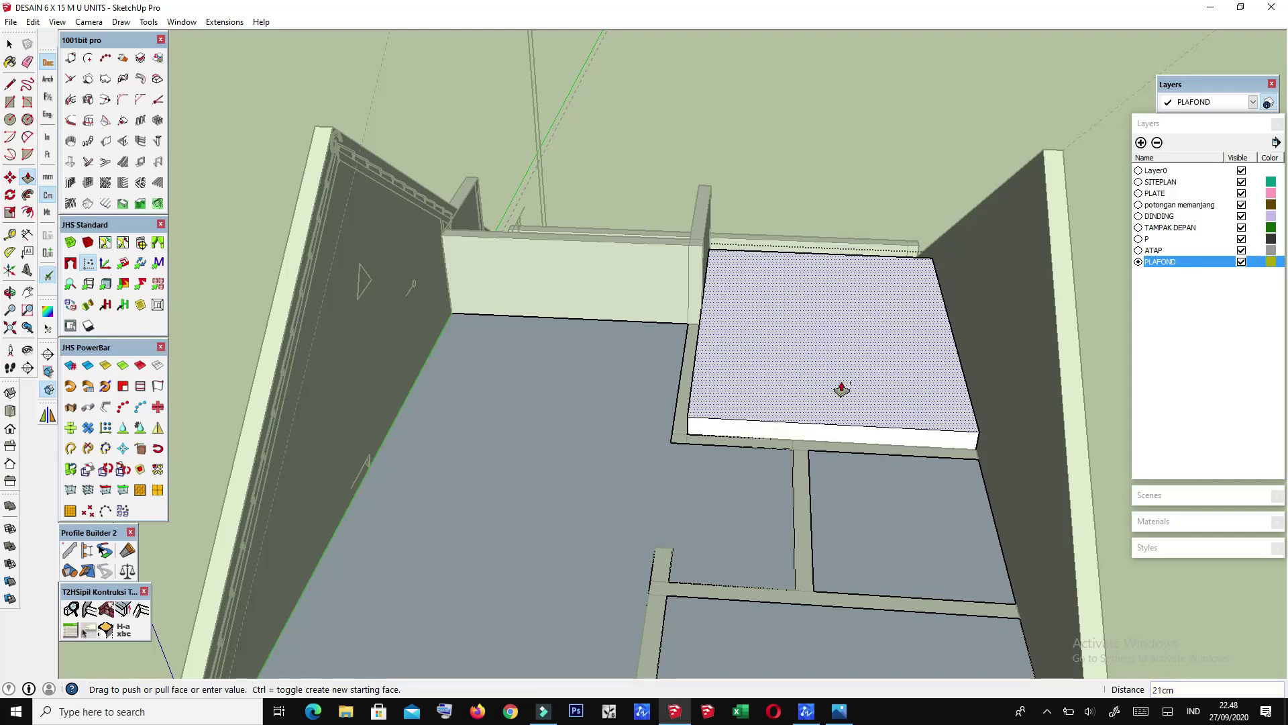
left_click(842, 394)
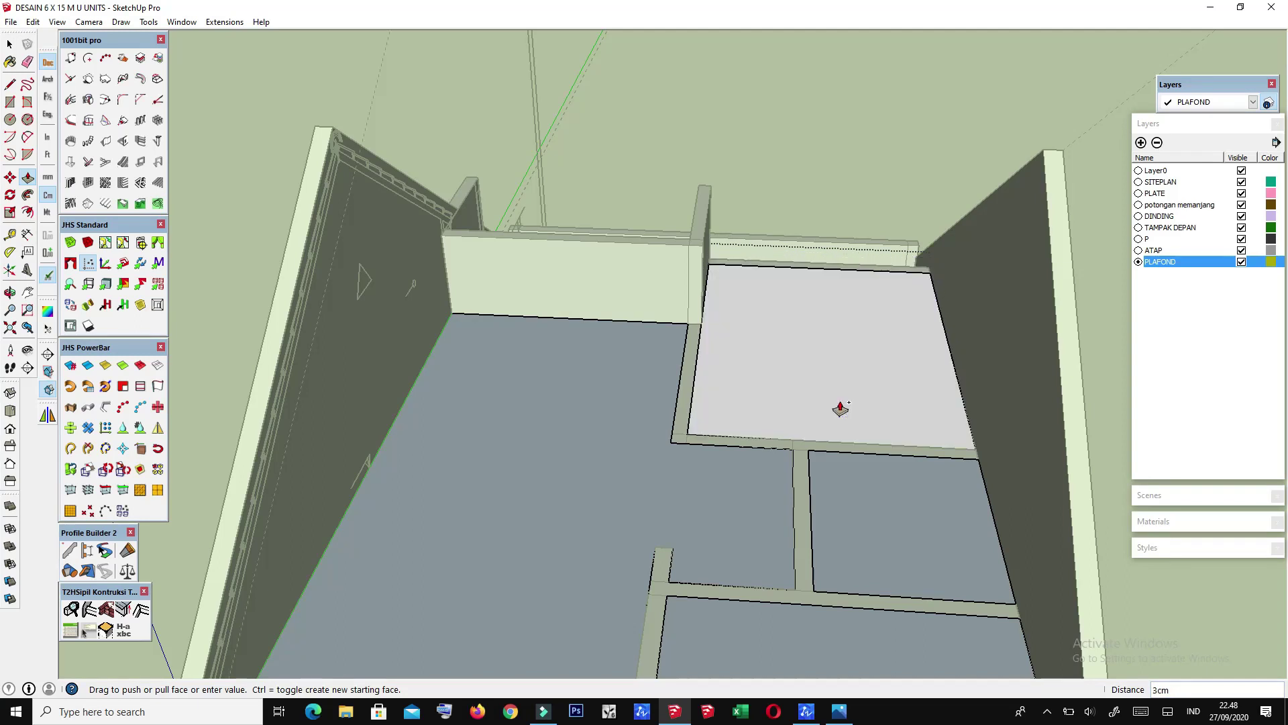
left_click(842, 394)
scroll(604, 518, "down", 3)
left_click(598, 483)
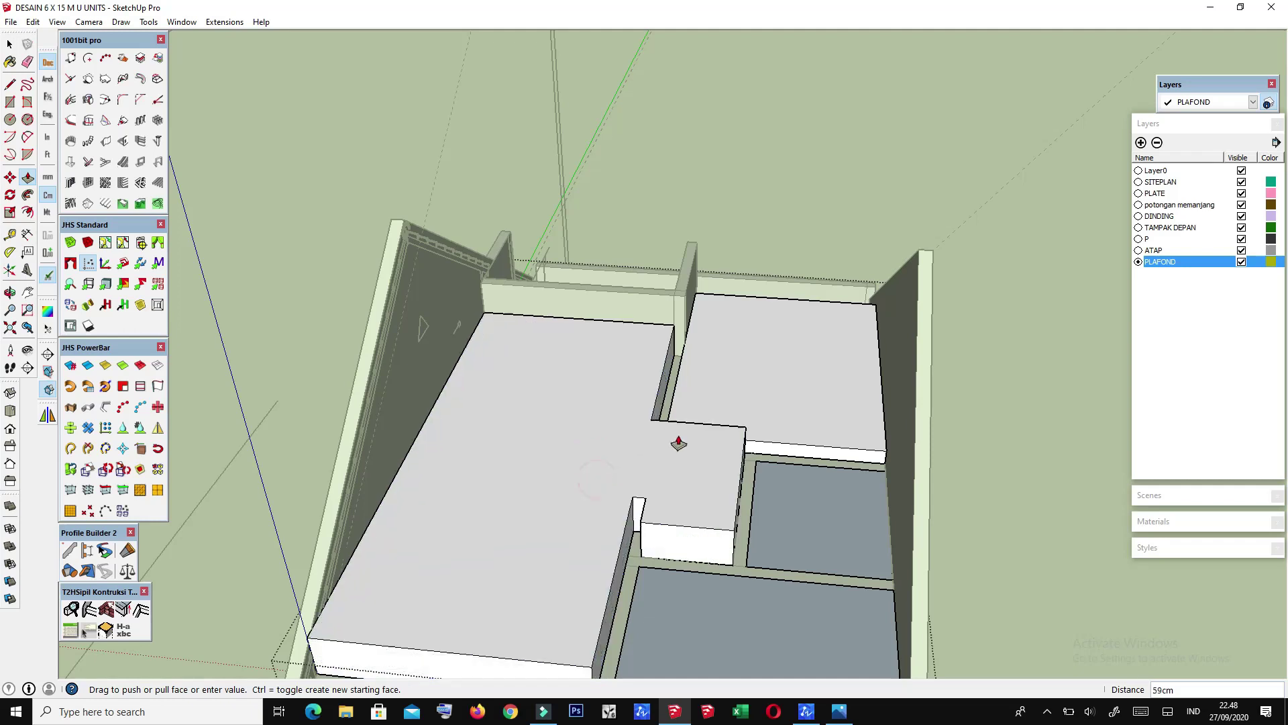
left_click(824, 449)
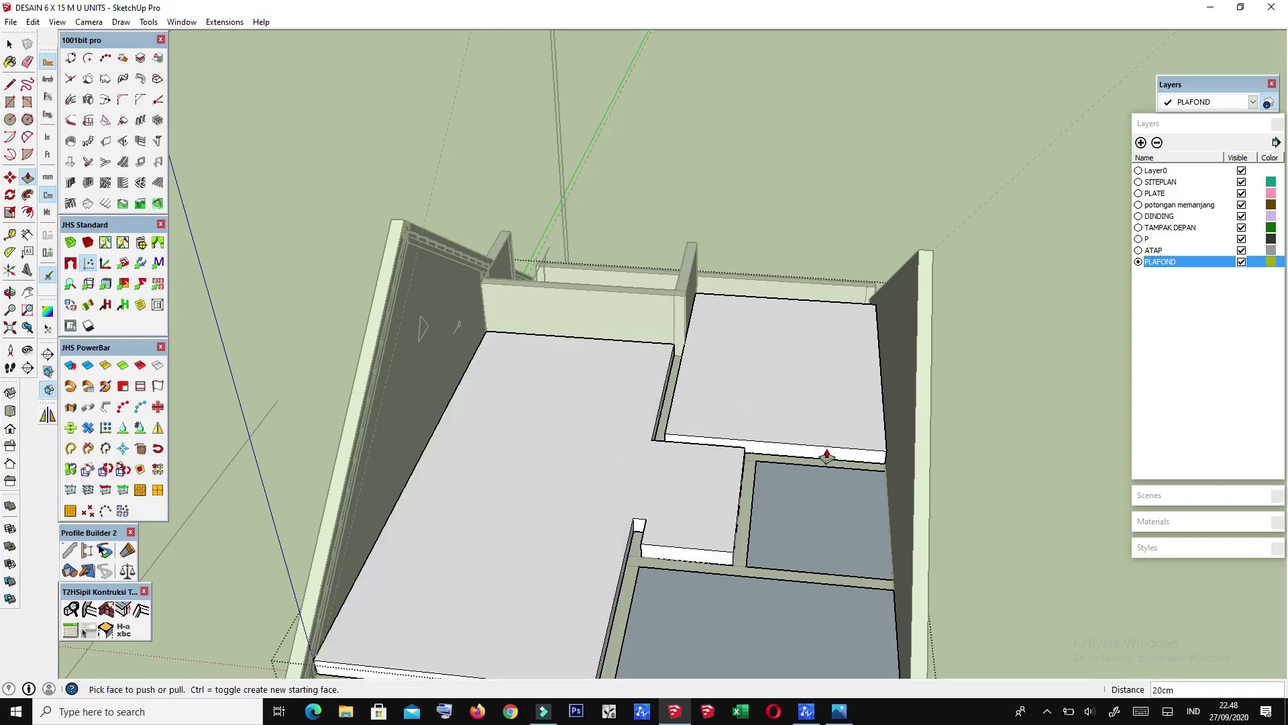
scroll(854, 546, "up", 2)
scroll(843, 485, "up", 2)
Step: Pull the remaining ceiling faces, including the large grey one, into 20cm slabs
left_click(843, 485)
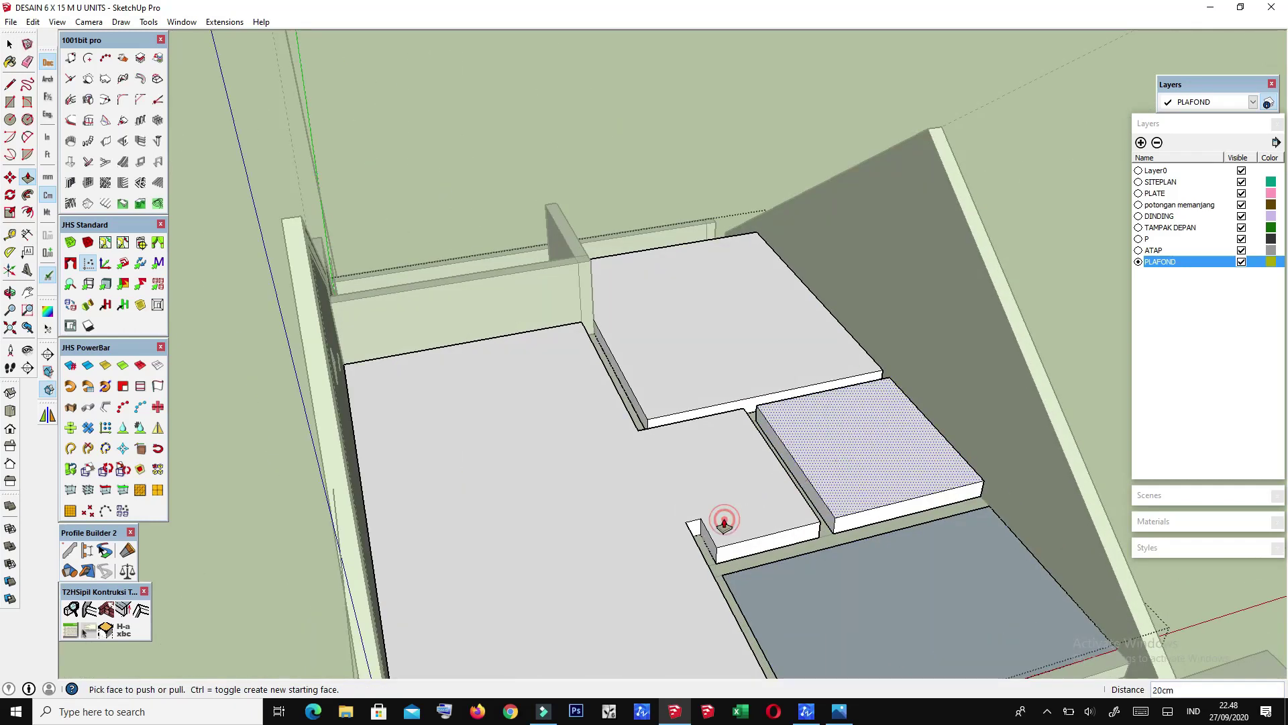
scroll(724, 522, "down", 2)
left_click(835, 582)
left_click(666, 589)
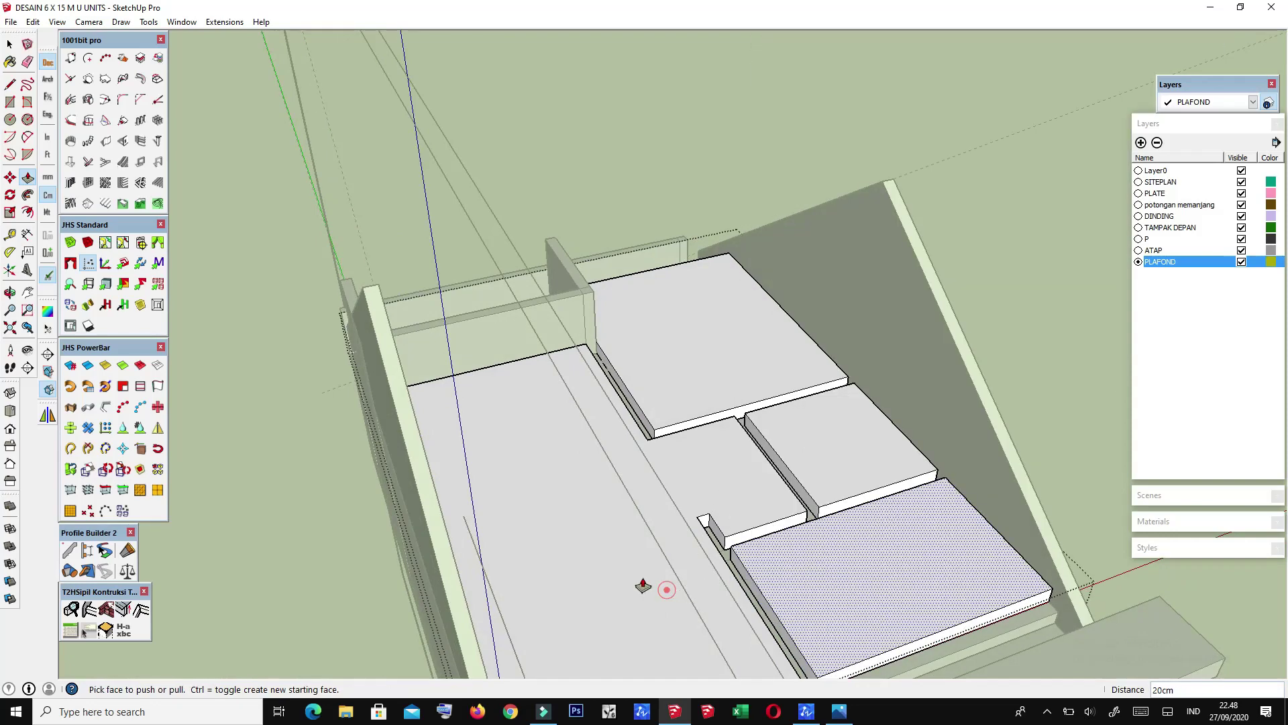
scroll(643, 586, "down", 3)
mouse_move(662, 575)
middle_mouse_down()
mouse_move(777, 265)
mouse_move(543, 483)
middle_mouse_up()
key("space")
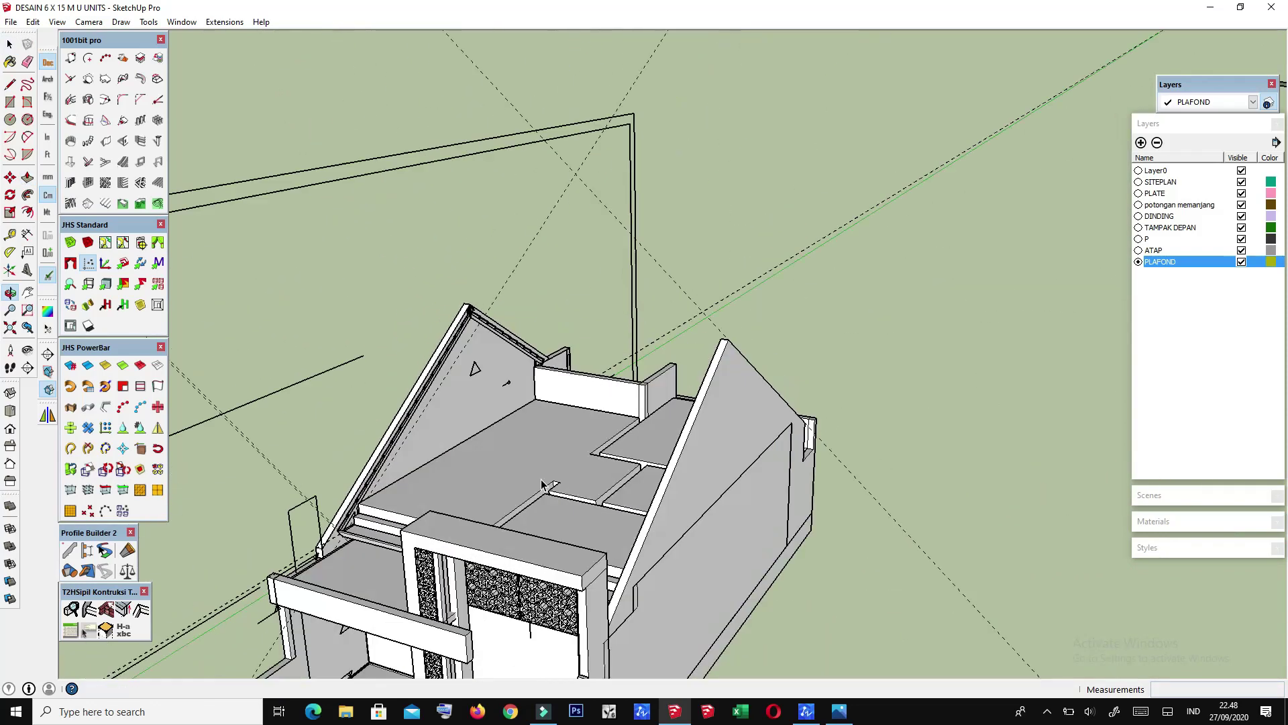
Step: Move the plafond slab into place between the house walls
scroll(564, 506, "up", 2)
mouse_move(616, 521)
middle_mouse_down()
mouse_move(716, 561)
mouse_move(642, 433)
mouse_move(775, 660)
middle_mouse_up()
left_click(641, 434)
scroll(775, 660, "up", 2)
scroll(670, 570, "up", 3)
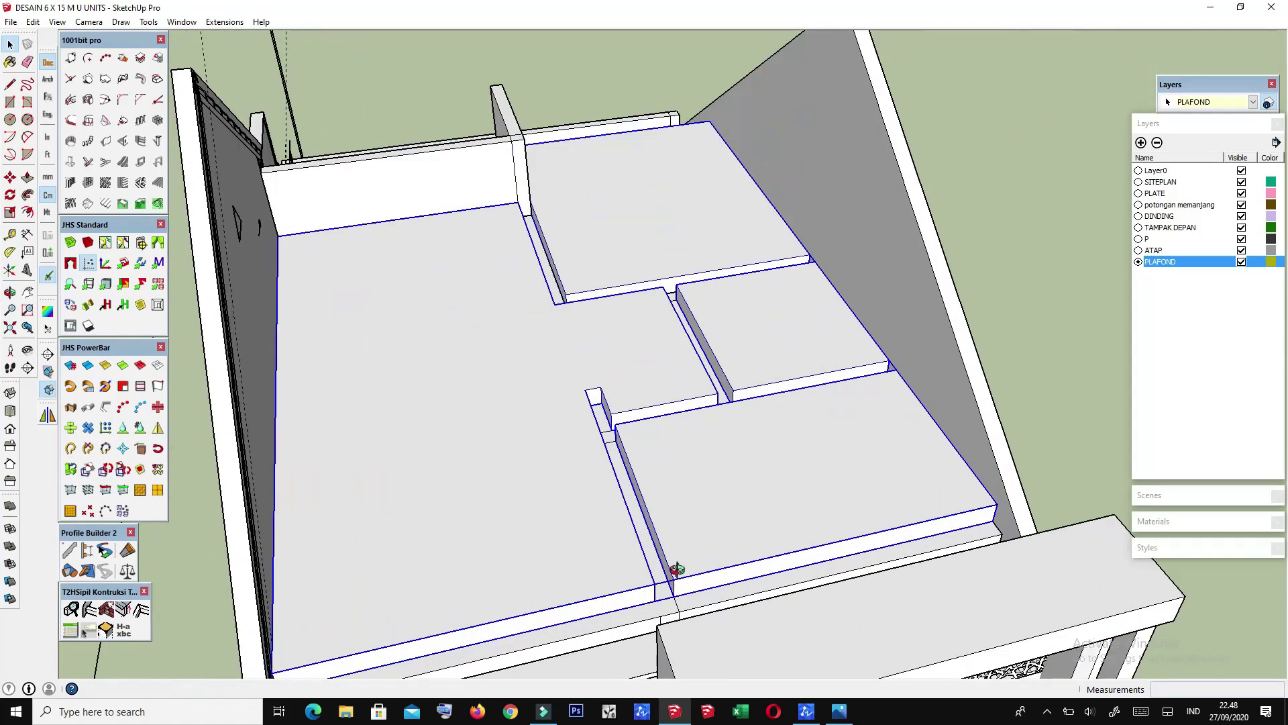
scroll(725, 563, "up", 2)
key("m")
scroll(692, 572, "up", 2)
scroll(714, 581, "up", 2)
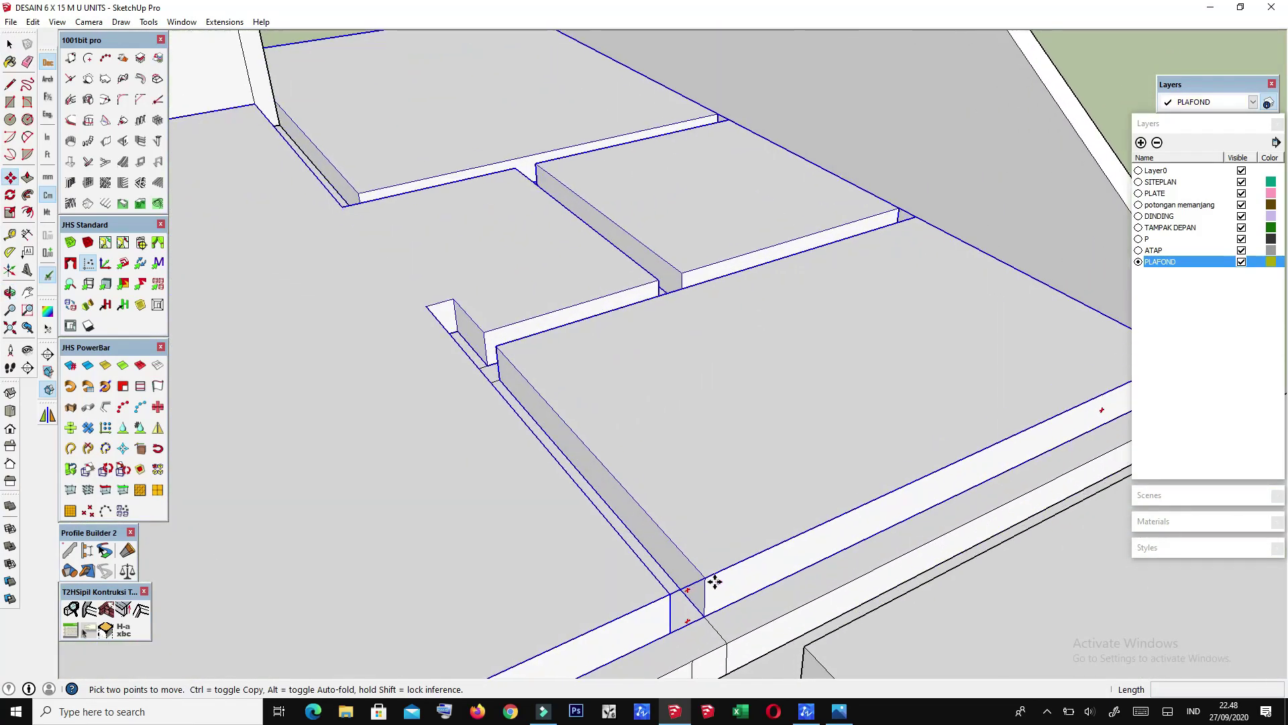
scroll(706, 577, "down", 3)
scroll(698, 604, "down", 2)
scroll(698, 613, "down", 3)
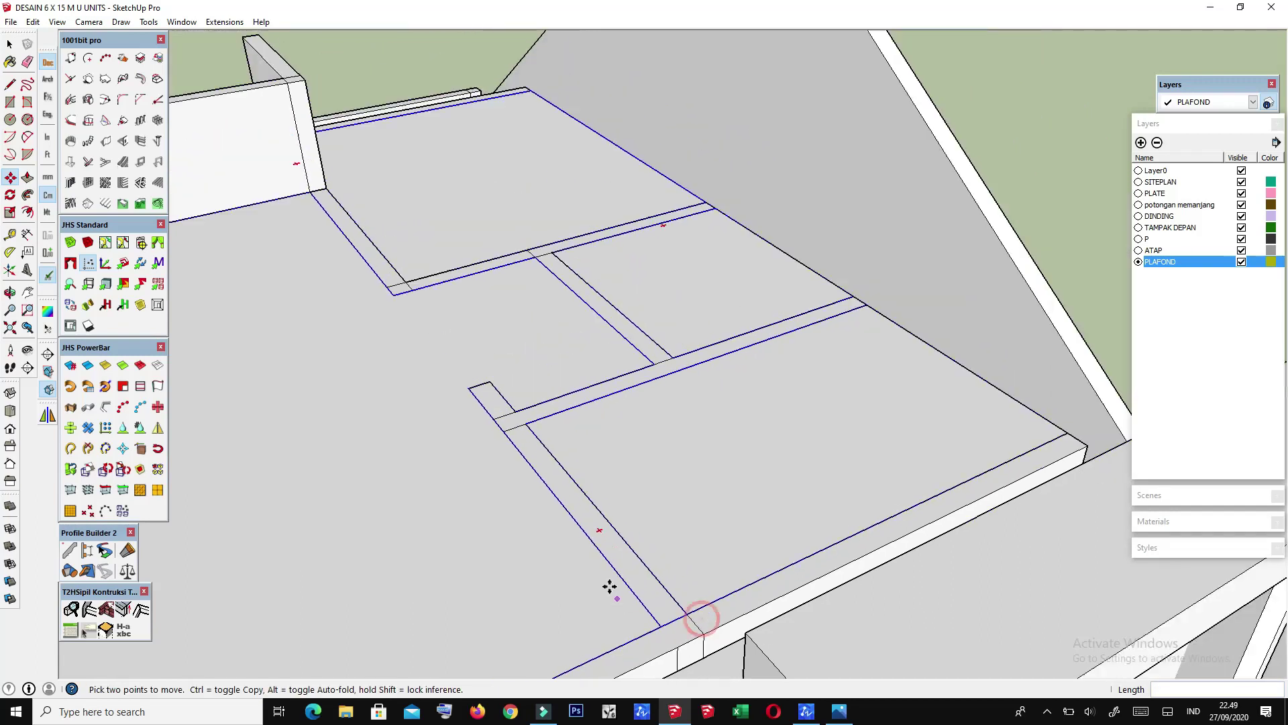
scroll(601, 512, "up", 2)
middle_click_drag(601, 512, 1077, 275)
key("space")
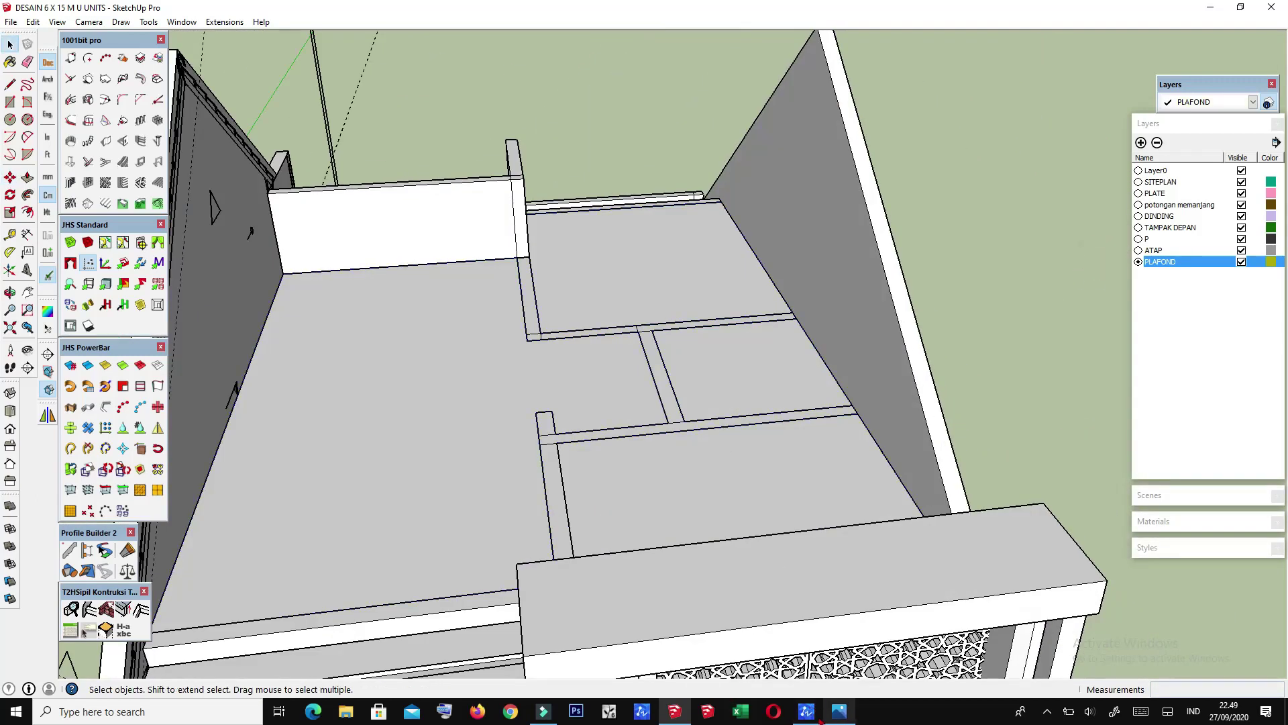
left_click(819, 718)
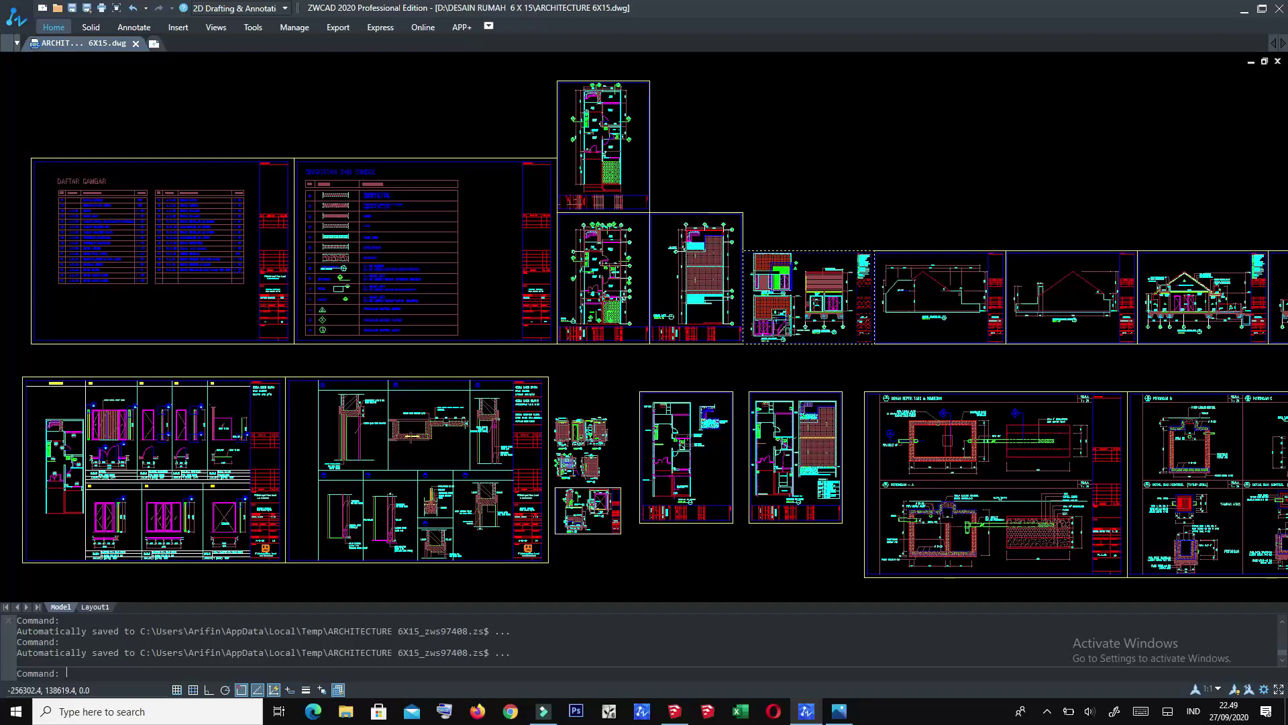
Step: Zoom and pan the ZWCAD section to read the PLAFOND +3.000 and +2450 levels
scroll(802, 313, "up", 8)
scroll(719, 310, "down", 4)
scroll(504, 265, "up", 4)
scroll(497, 265, "up", 2)
scroll(547, 258, "up", 2)
scroll(547, 258, "up", 2)
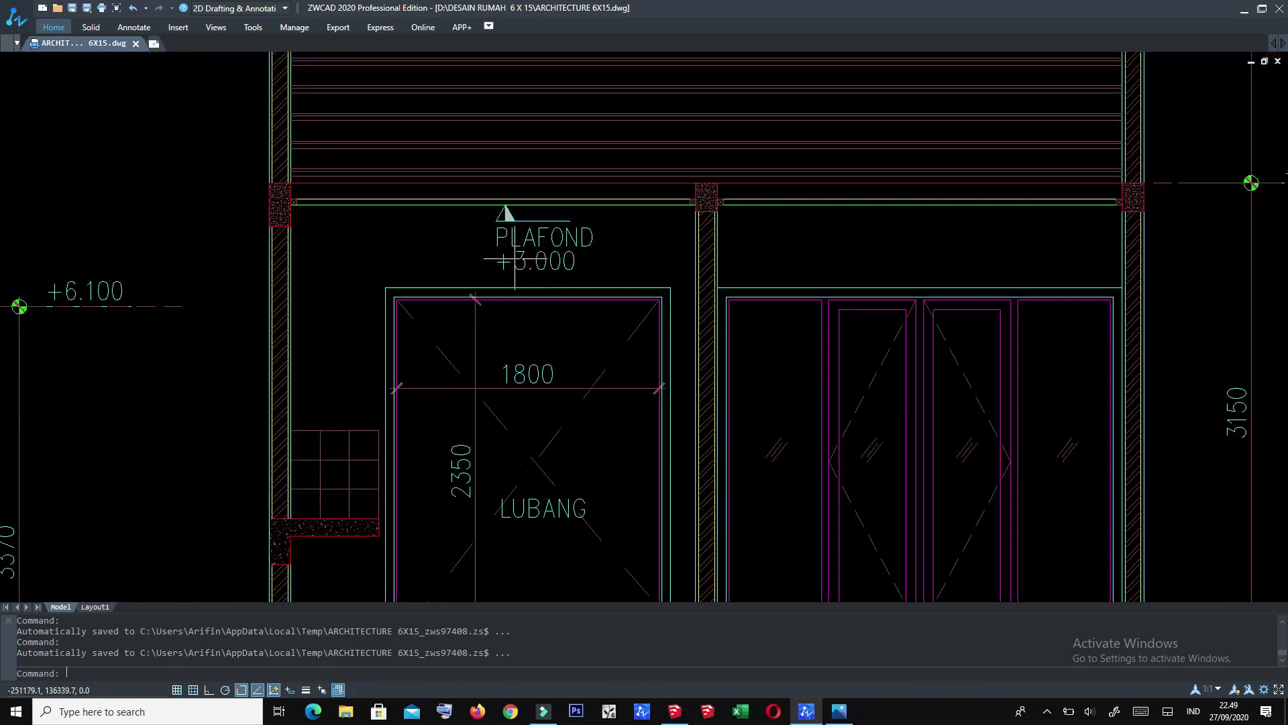
scroll(552, 243, "down", 3)
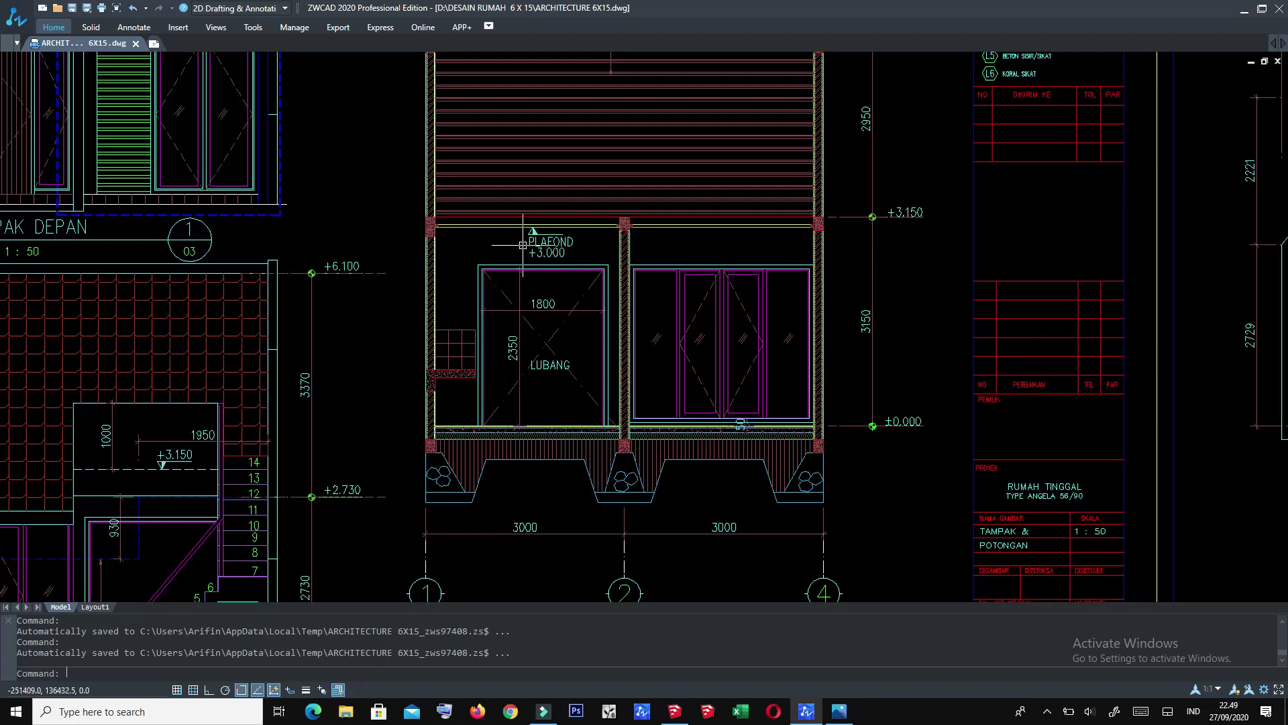
scroll(517, 243, "down", 3)
scroll(516, 243, "down", 3)
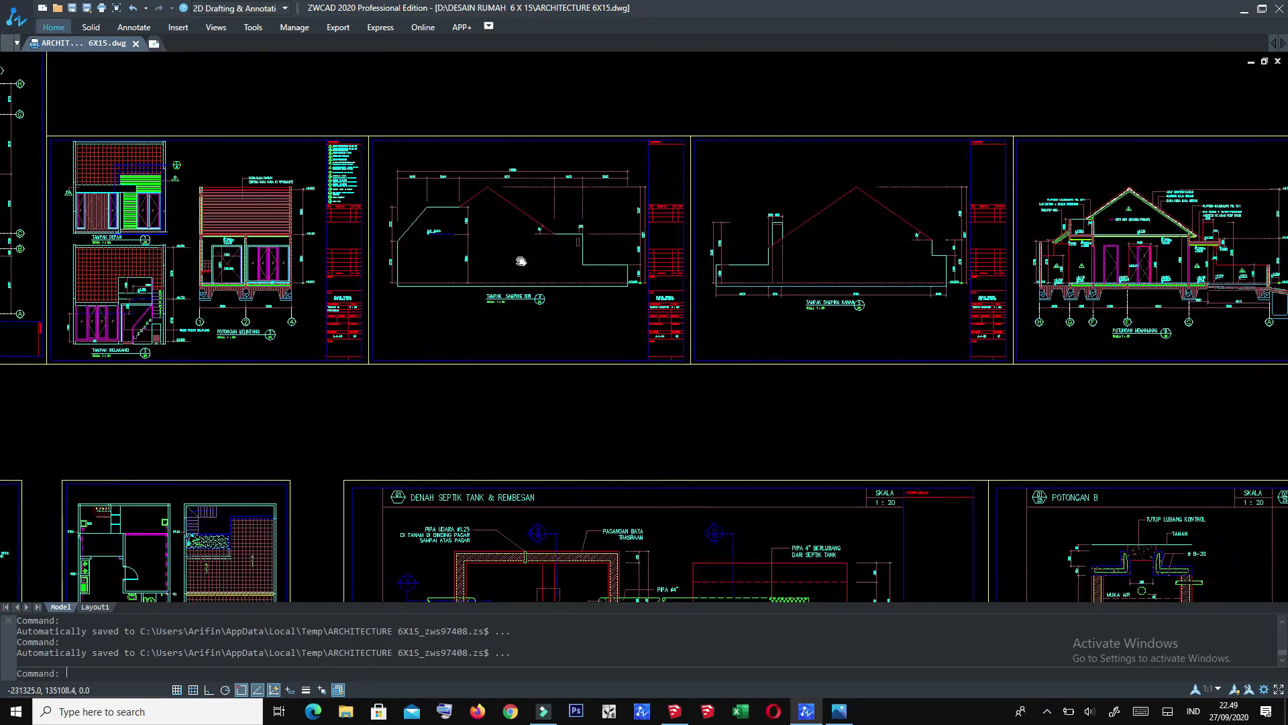
middle_click_drag(1040, 256, 720, 221)
scroll(720, 222, "up", 2)
scroll(720, 222, "up", 2)
scroll(720, 222, "up", 2)
scroll(720, 221, "up", 1)
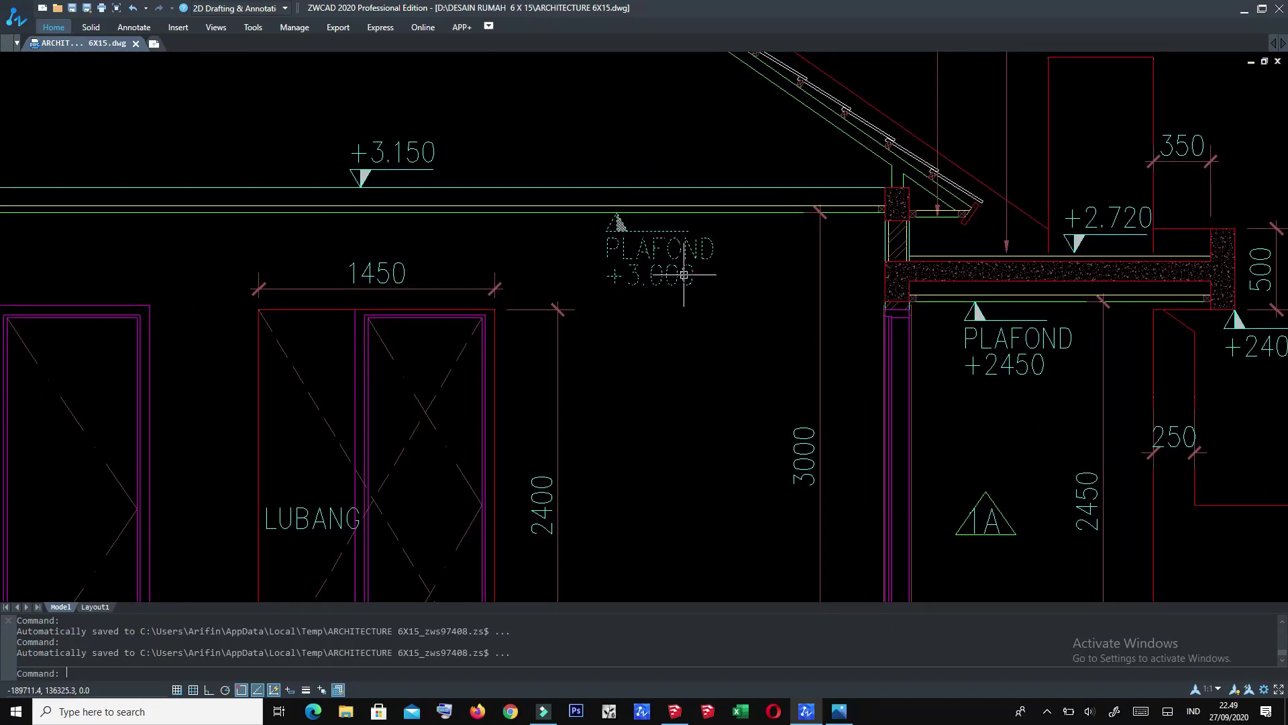
scroll(736, 246, "down", 3)
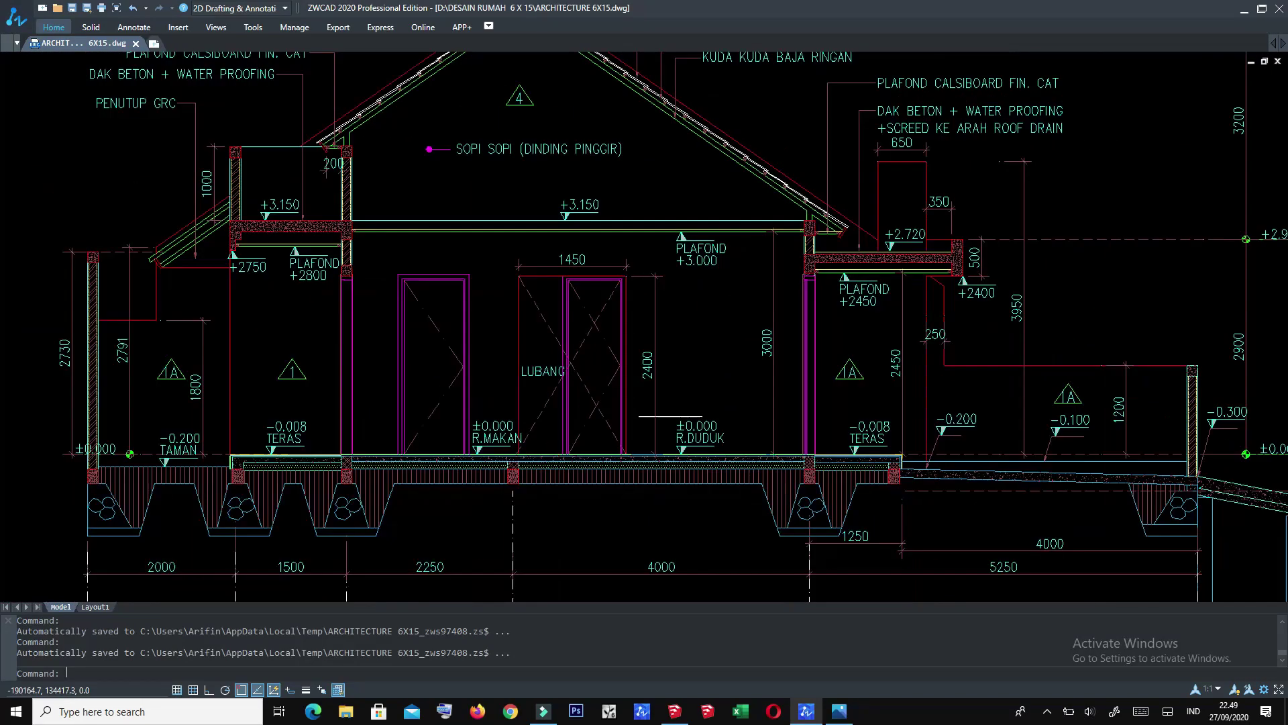
Step: Return to the SketchUp model and orbit around it
left_click(674, 711)
scroll(776, 296, "down", 3)
scroll(747, 365, "down", 3)
mouse_move(748, 365)
middle_mouse_down()
mouse_move(566, 307)
mouse_move(604, 351)
mouse_move(747, 451)
mouse_move(697, 201)
mouse_move(604, 403)
mouse_move(546, 461)
mouse_move(973, 420)
mouse_move(776, 535)
mouse_move(711, 550)
mouse_move(569, 469)
mouse_move(618, 494)
mouse_move(644, 452)
mouse_move(618, 503)
middle_mouse_up()
Step: Measure the wall edge height with the Tape Measure, reading 315 cm
scroll(576, 597, "up", 3)
key("t")
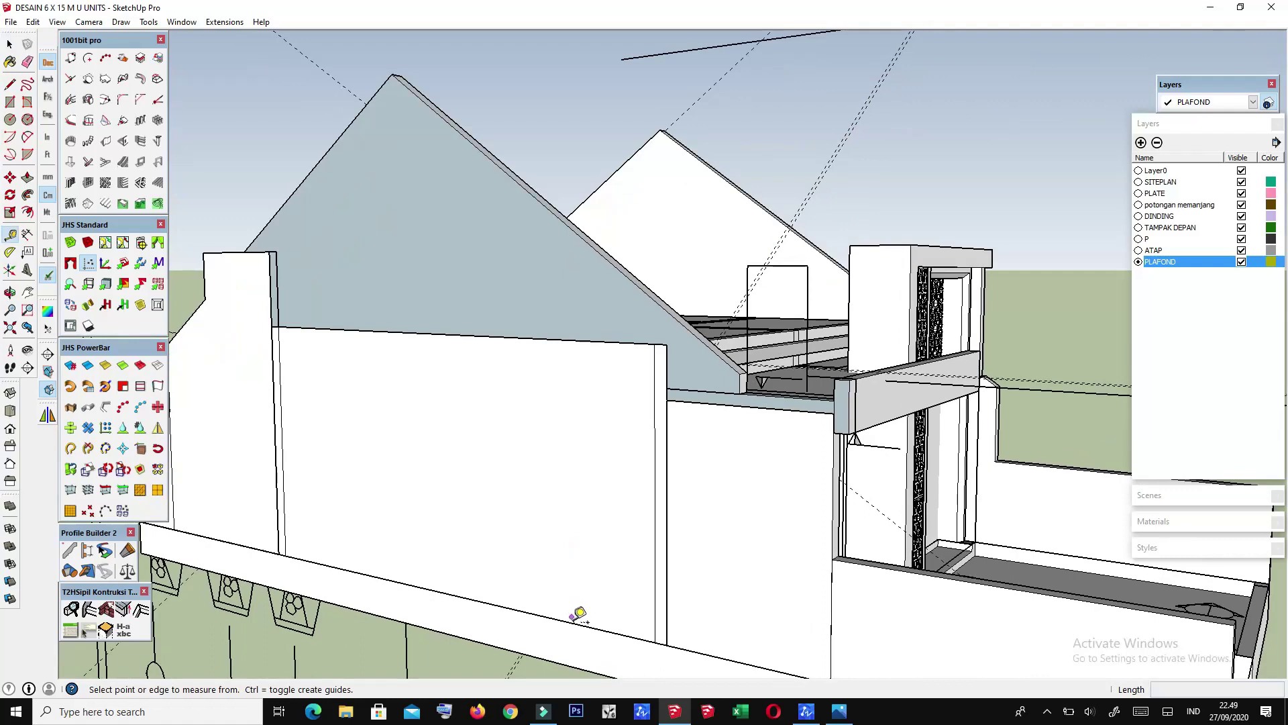
left_click(574, 623)
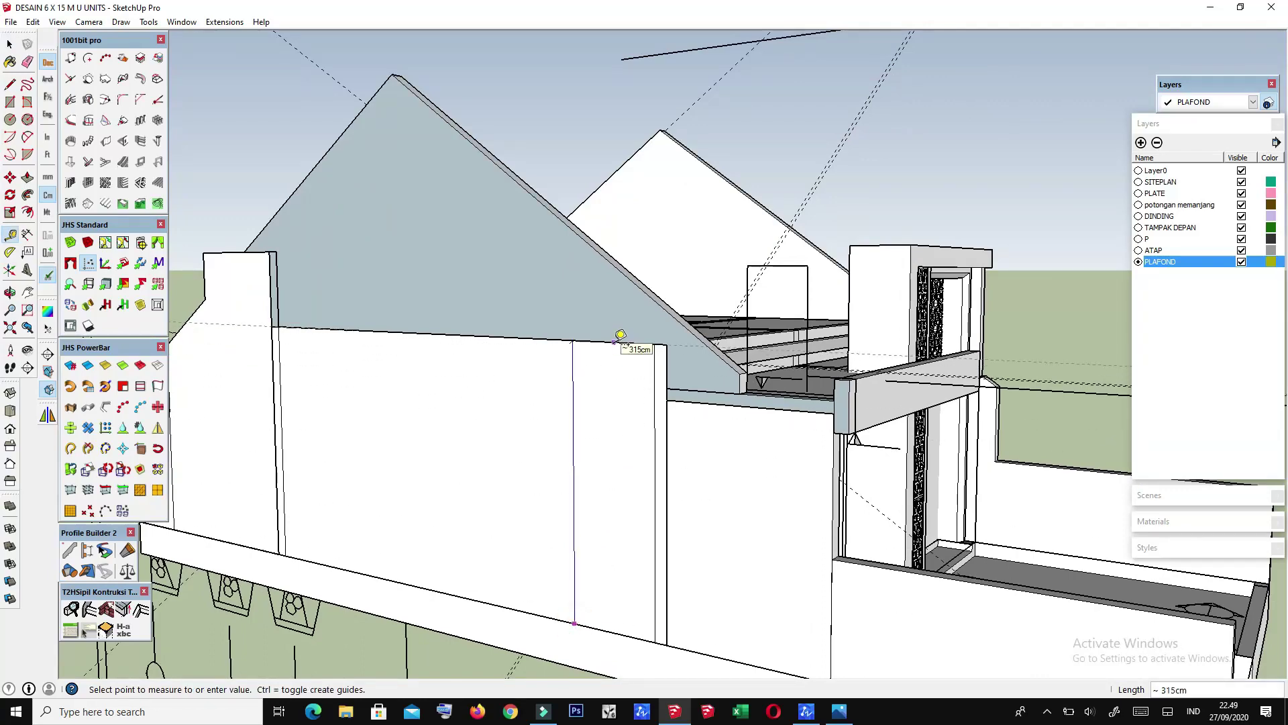
Step: Select the ceiling slabs and move them by 15
mouse_move(621, 335)
middle_mouse_down()
mouse_move(389, 489)
mouse_move(506, 546)
mouse_move(556, 435)
mouse_move(755, 369)
mouse_move(691, 230)
middle_mouse_up()
scroll(738, 383, "up", 3)
left_click(732, 398)
key("m")
middle_click_drag(809, 335, 771, 291)
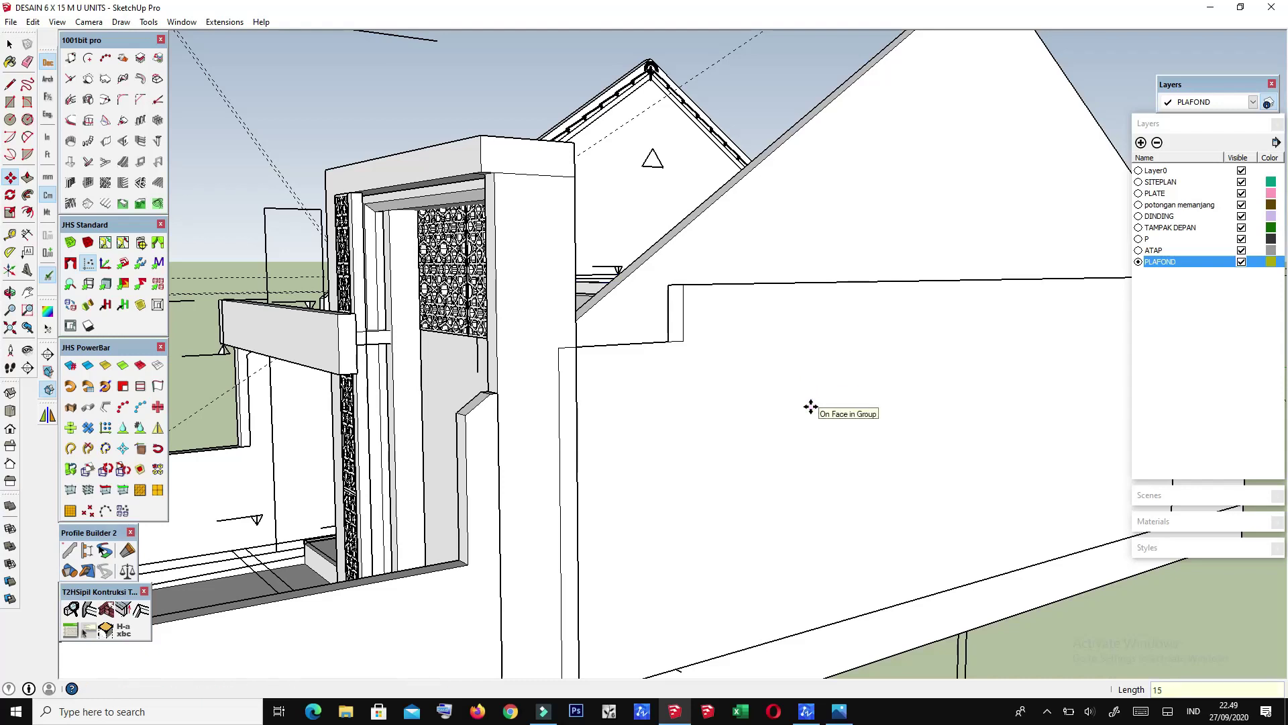
scroll(810, 407, "down", 3)
scroll(638, 394, "down", 3)
Step: Orbit out to view the whole house model
key("space")
mouse_move(638, 394)
middle_mouse_down()
mouse_move(919, 219)
mouse_move(738, 365)
middle_mouse_up()
scroll(867, 188, "down", 5)
scroll(638, 362, "up", 3)
mouse_move(638, 362)
middle_mouse_down()
mouse_move(525, 268)
mouse_move(604, 214)
mouse_move(793, 181)
middle_mouse_up()
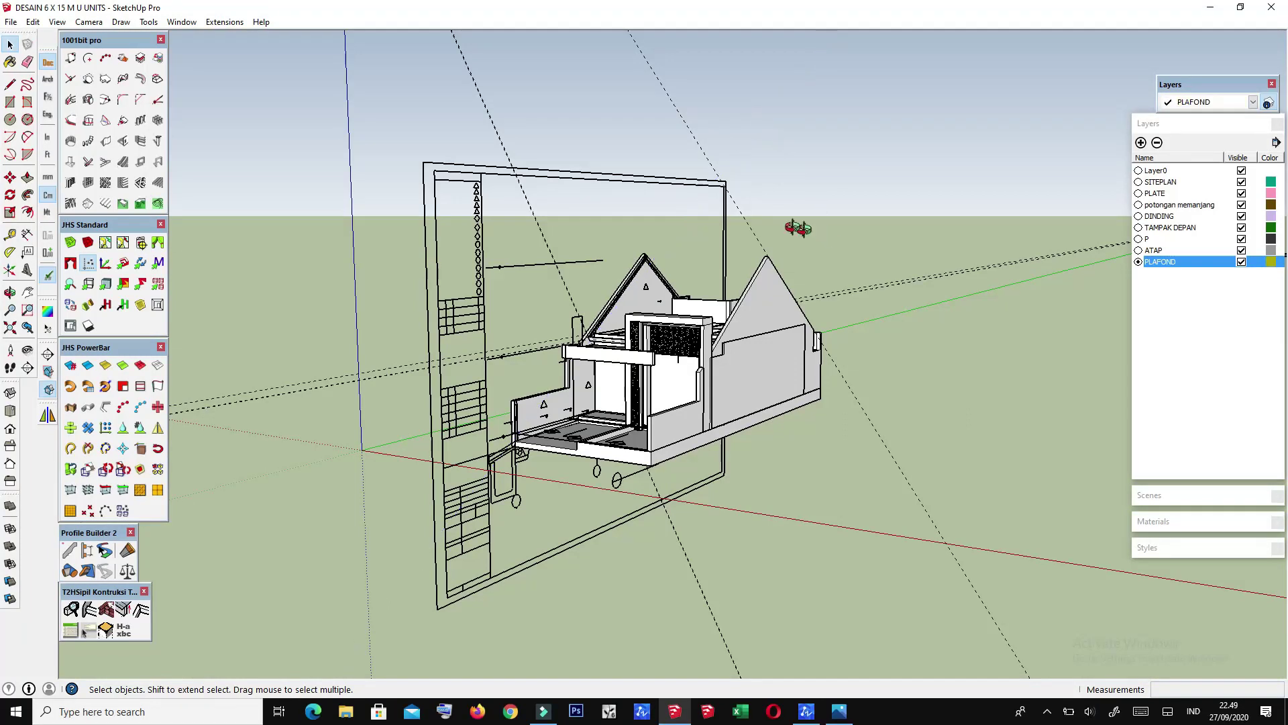
scroll(798, 229, "up", 3)
middle_click_drag(685, 201, 687, 178)
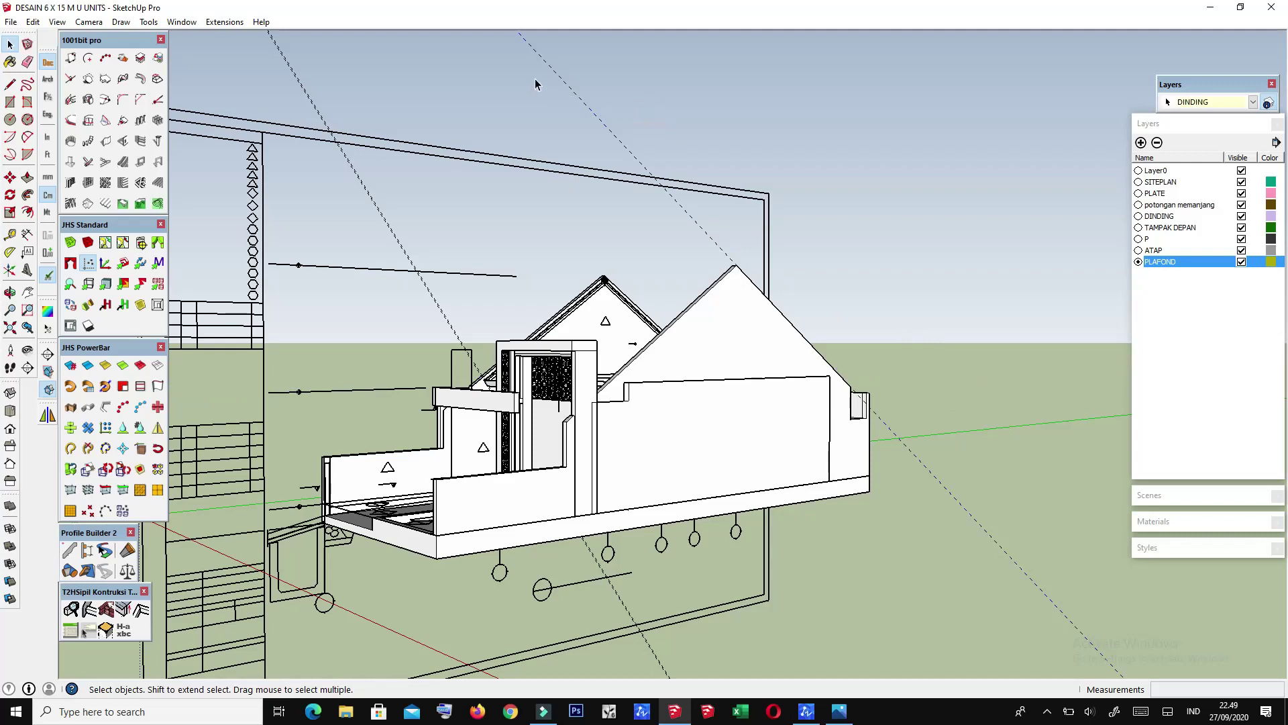
key("Delete")
middle_click_drag(535, 83, 347, 212)
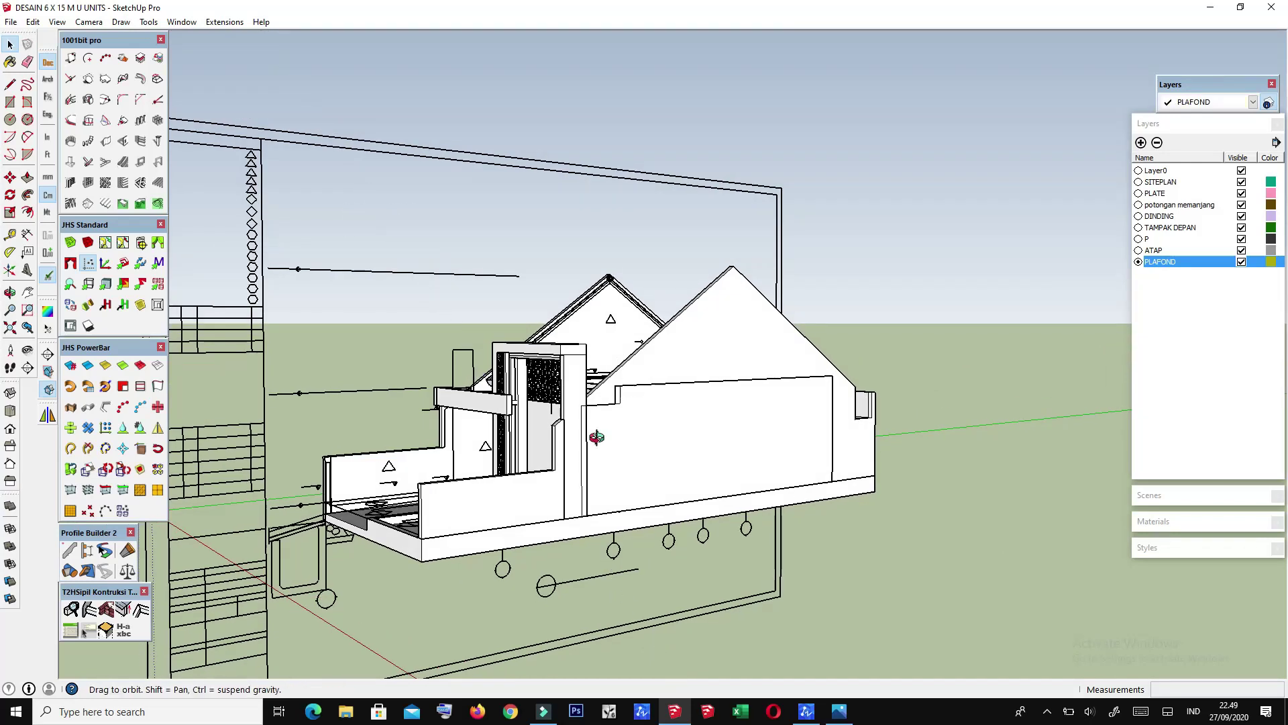
scroll(596, 437, "down", 5)
middle_click_drag(503, 308, 575, 315)
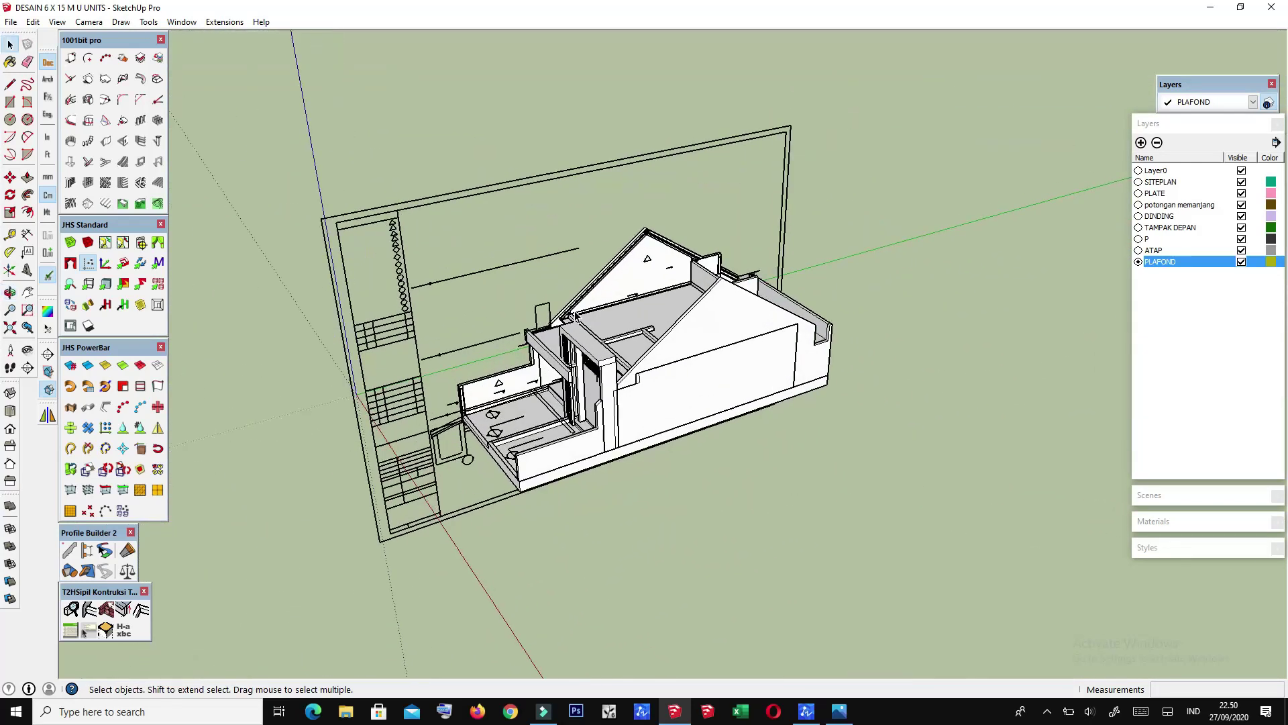
scroll(463, 389, "up", 3)
scroll(671, 301, "up", 2)
scroll(805, 288, "down", 2)
mouse_move(825, 288)
middle_mouse_down()
mouse_move(841, 281)
mouse_move(633, 315)
middle_mouse_up()
middle_click_drag(964, 267, 872, 282)
scroll(872, 282, "up", 3)
mouse_move(991, 322)
middle_mouse_down()
mouse_move(950, 318)
mouse_move(775, 167)
middle_mouse_up()
scroll(991, 322, "up", 2)
scroll(950, 318, "down", 1)
scroll(950, 318, "down", 2)
scroll(776, 167, "up", 5)
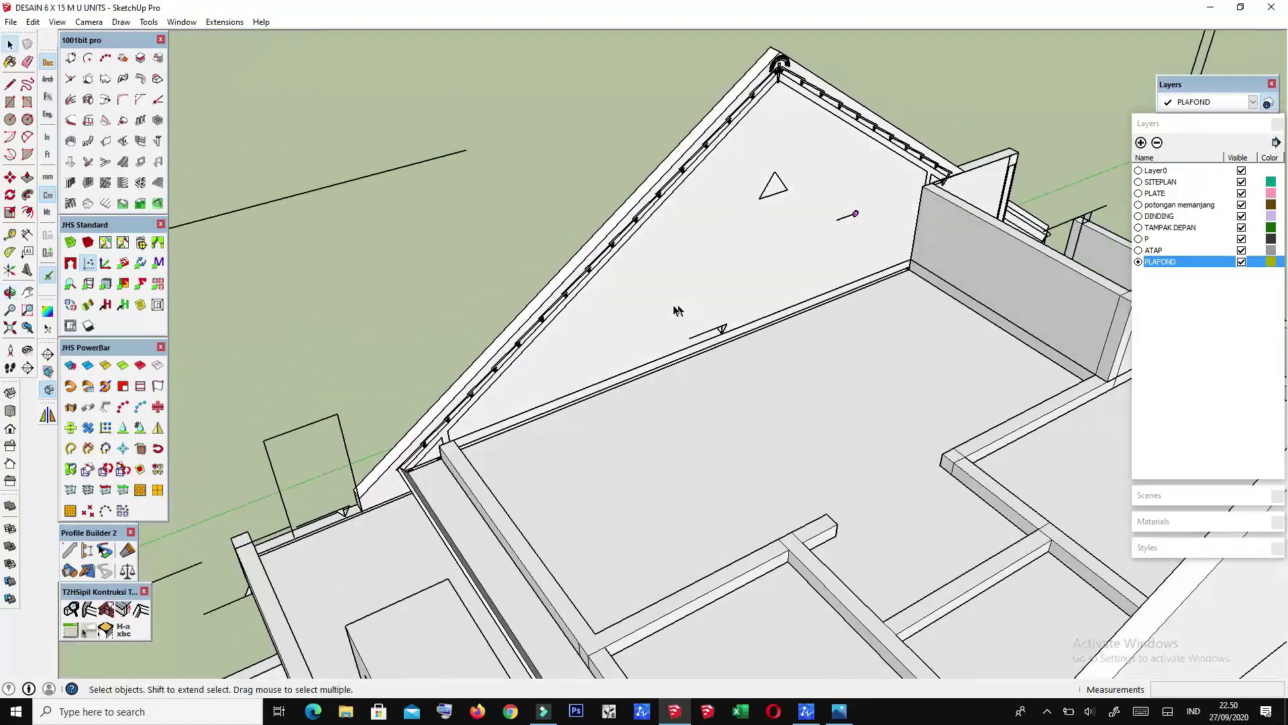
mouse_move(425, 335)
middle_mouse_down()
mouse_move(485, 396)
mouse_move(442, 418)
mouse_move(433, 349)
middle_mouse_up()
scroll(484, 396, "up", 3)
scroll(435, 400, "up", 2)
scroll(449, 381, "up", 2)
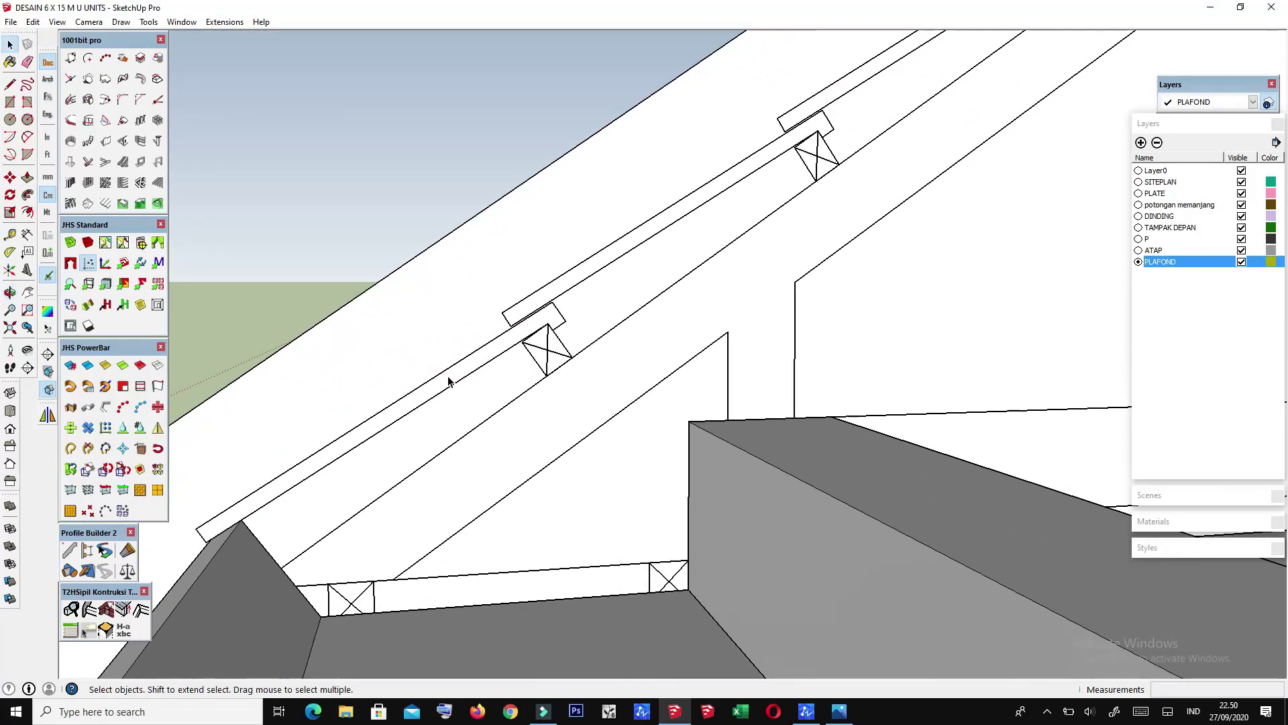
scroll(448, 380, "down", 2)
scroll(450, 381, "down", 1)
mouse_move(537, 350)
middle_mouse_down()
mouse_move(527, 413)
mouse_move(537, 397)
mouse_move(975, 262)
mouse_move(931, 216)
middle_mouse_up()
scroll(528, 414, "down", 2)
scroll(537, 397, "down", 2)
scroll(537, 397, "down", 2)
scroll(537, 397, "down", 2)
middle_click_drag(590, 342, 645, 439)
scroll(604, 376, "up", 2)
scroll(604, 375, "down", 2)
scroll(423, 396, "up", 2)
scroll(420, 382, "up", 2)
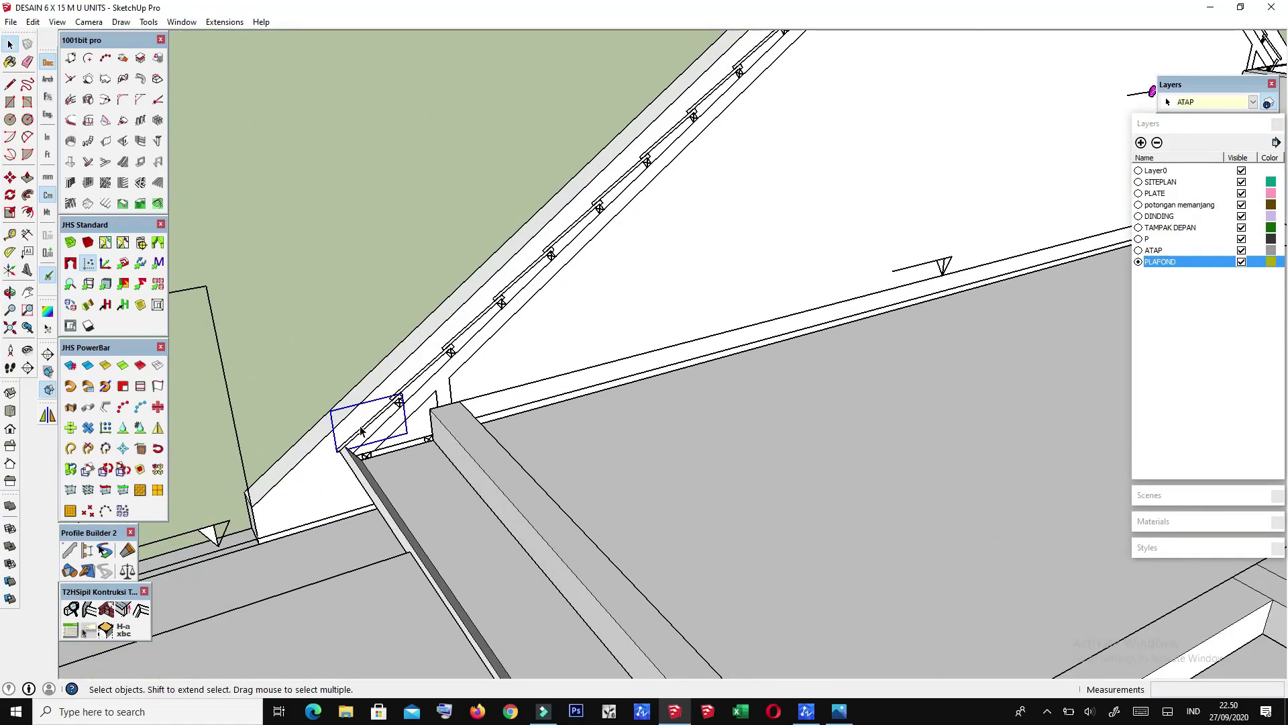
scroll(416, 369, "up", 2)
scroll(413, 360, "up", 2)
middle_click_drag(413, 360, 394, 402)
Step: Open the roof sheeting group on the gable slope for editing
scroll(405, 422, "up", 1)
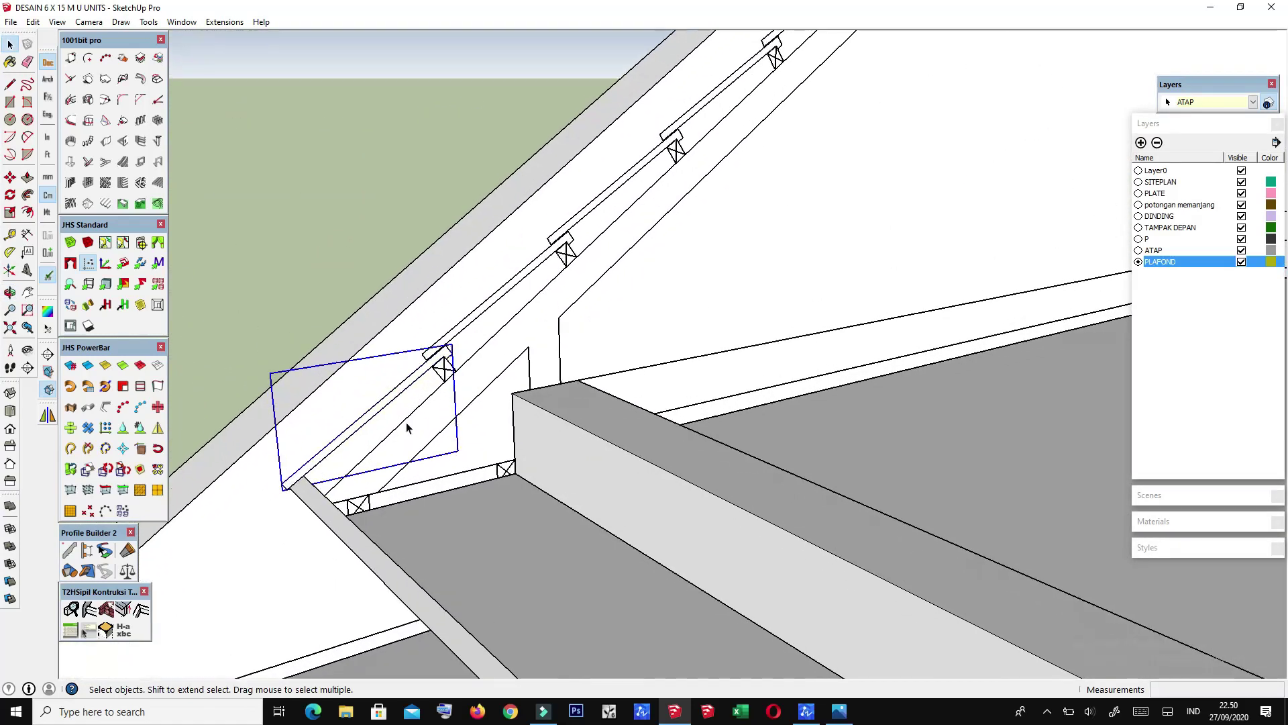
scroll(387, 403, "up", 2)
scroll(394, 383, "up", 2)
double_click(394, 381)
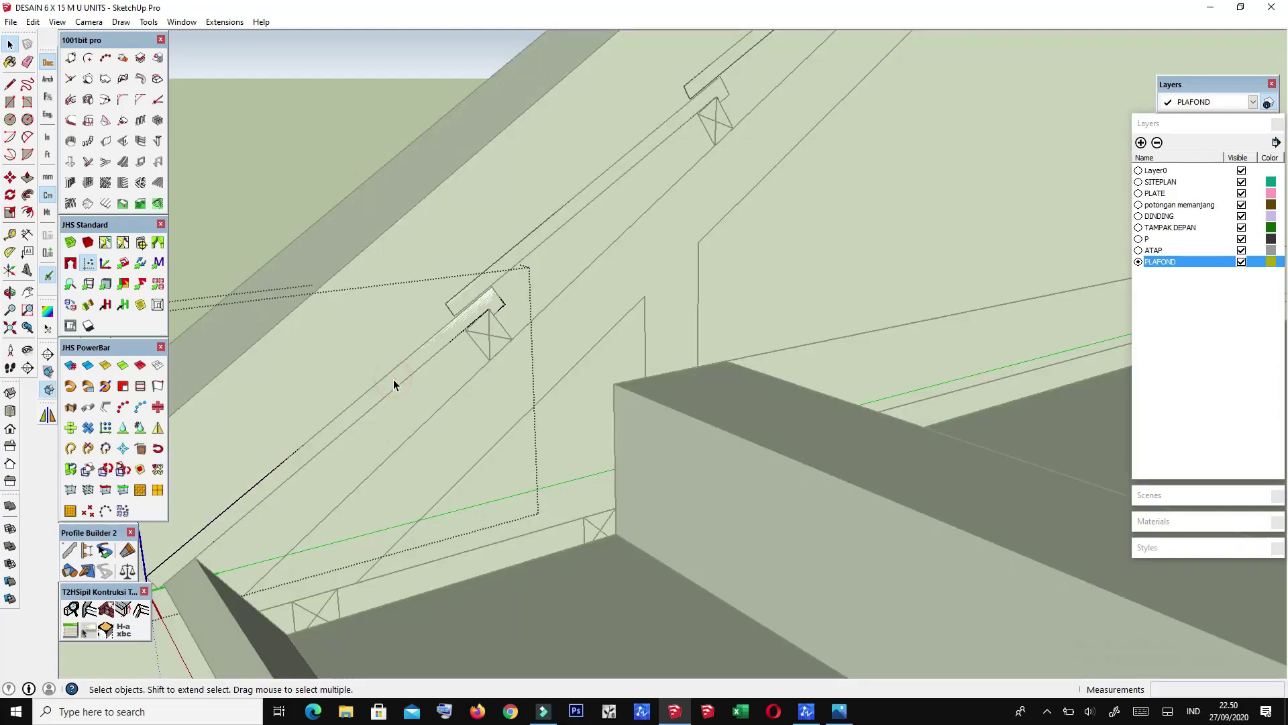
Step: Push/Pull the plank end face out to 570 cm
left_click(394, 383)
mouse_move(741, 460)
middle_mouse_down()
mouse_move(662, 389)
mouse_move(671, 424)
middle_mouse_up()
scroll(671, 423, "down", 2)
scroll(664, 402, "down", 3)
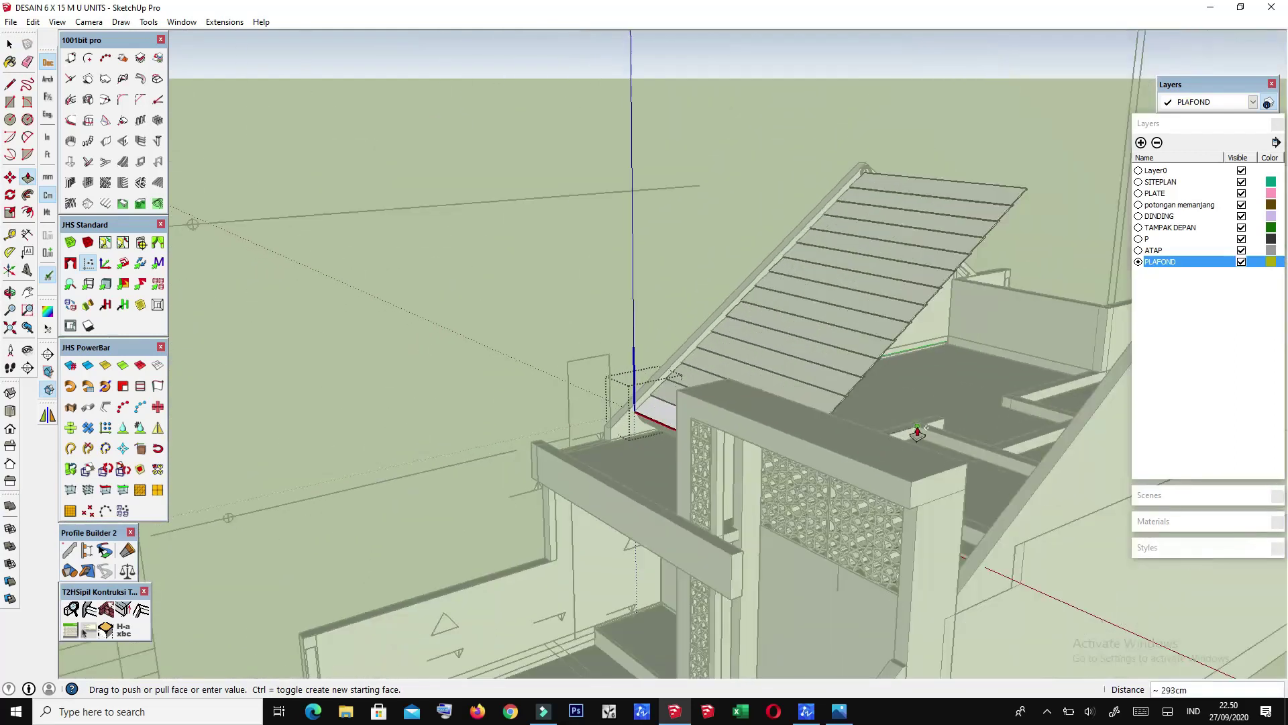
scroll(685, 375, "down", 2)
mouse_move(835, 391)
middle_mouse_down()
mouse_move(826, 426)
mouse_move(909, 431)
mouse_move(868, 441)
middle_mouse_up()
scroll(929, 448, "up", 2)
scroll(953, 443, "up", 2)
scroll(978, 441, "up", 2)
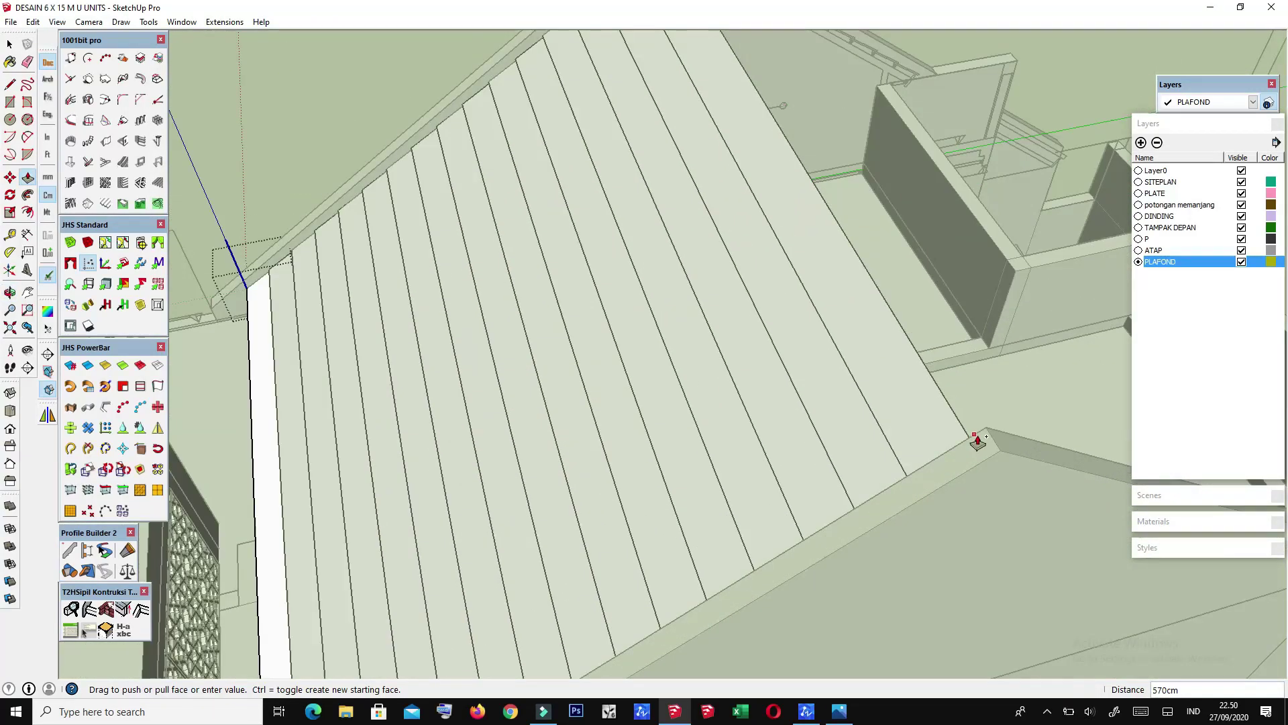
scroll(641, 491, "down", 3)
mouse_move(635, 503)
middle_mouse_down()
mouse_move(534, 382)
mouse_move(583, 207)
mouse_move(794, 302)
mouse_move(618, 380)
mouse_move(529, 382)
mouse_move(599, 299)
mouse_move(510, 376)
mouse_move(604, 402)
mouse_move(590, 423)
mouse_move(335, 524)
mouse_move(296, 440)
mouse_move(707, 402)
mouse_move(509, 244)
mouse_move(679, 352)
mouse_move(753, 279)
mouse_move(791, 351)
mouse_move(738, 315)
mouse_move(673, 397)
mouse_move(894, 348)
mouse_move(812, 335)
mouse_move(771, 293)
mouse_move(810, 398)
mouse_move(745, 459)
mouse_move(743, 396)
mouse_move(762, 417)
middle_mouse_up()
key("space")
scroll(810, 399, "up", 2)
scroll(810, 398, "up", 3)
scroll(743, 459, "down", 3)
scroll(742, 440, "down", 3)
scroll(762, 416, "up", 2)
scroll(722, 301, "up", 2)
scroll(722, 300, "up", 2)
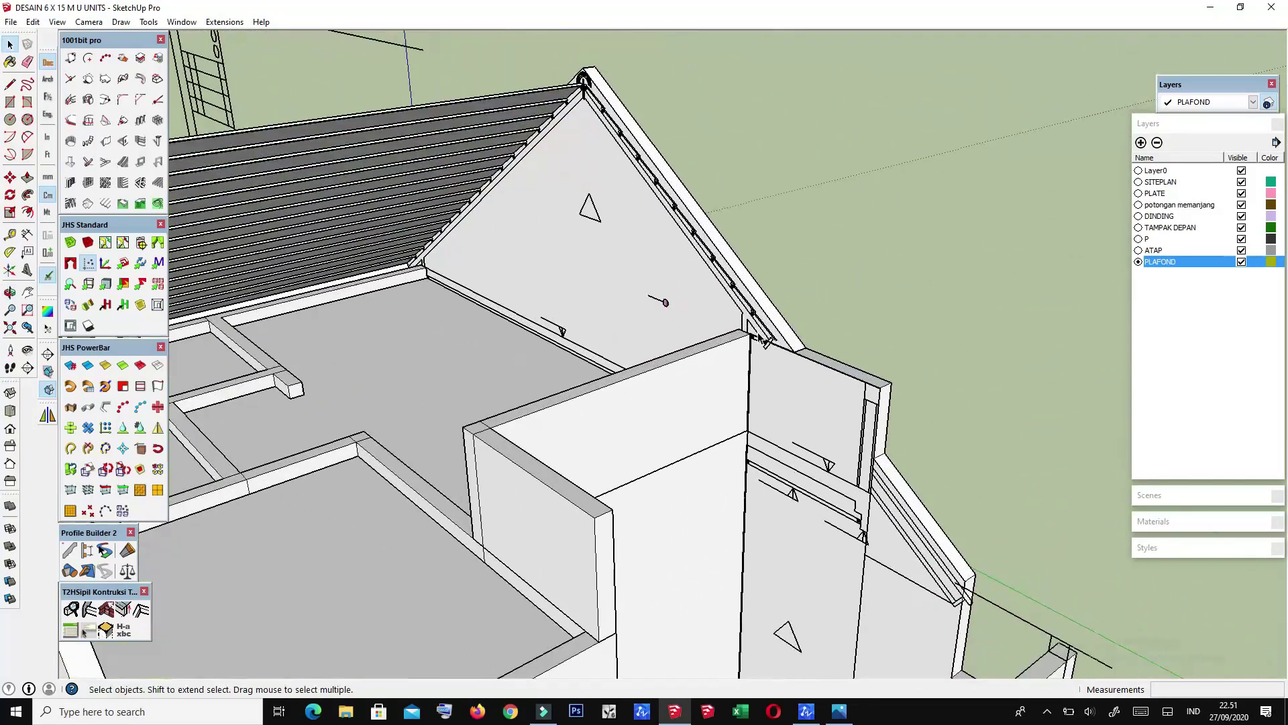
scroll(722, 301, "up", 2)
scroll(788, 332, "up", 1)
scroll(609, 409, "down", 1)
scroll(610, 411, "down", 2)
mouse_move(609, 411)
middle_mouse_down()
mouse_move(563, 232)
mouse_move(506, 120)
mouse_move(578, 230)
mouse_move(624, 268)
mouse_move(362, 268)
mouse_move(441, 207)
mouse_move(510, 316)
middle_mouse_up()
scroll(563, 231, "up", 2)
scroll(543, 194, "up", 2)
scroll(444, 221, "up", 1)
scroll(604, 282, "up", 3)
middle_click_drag(610, 282, 710, 324)
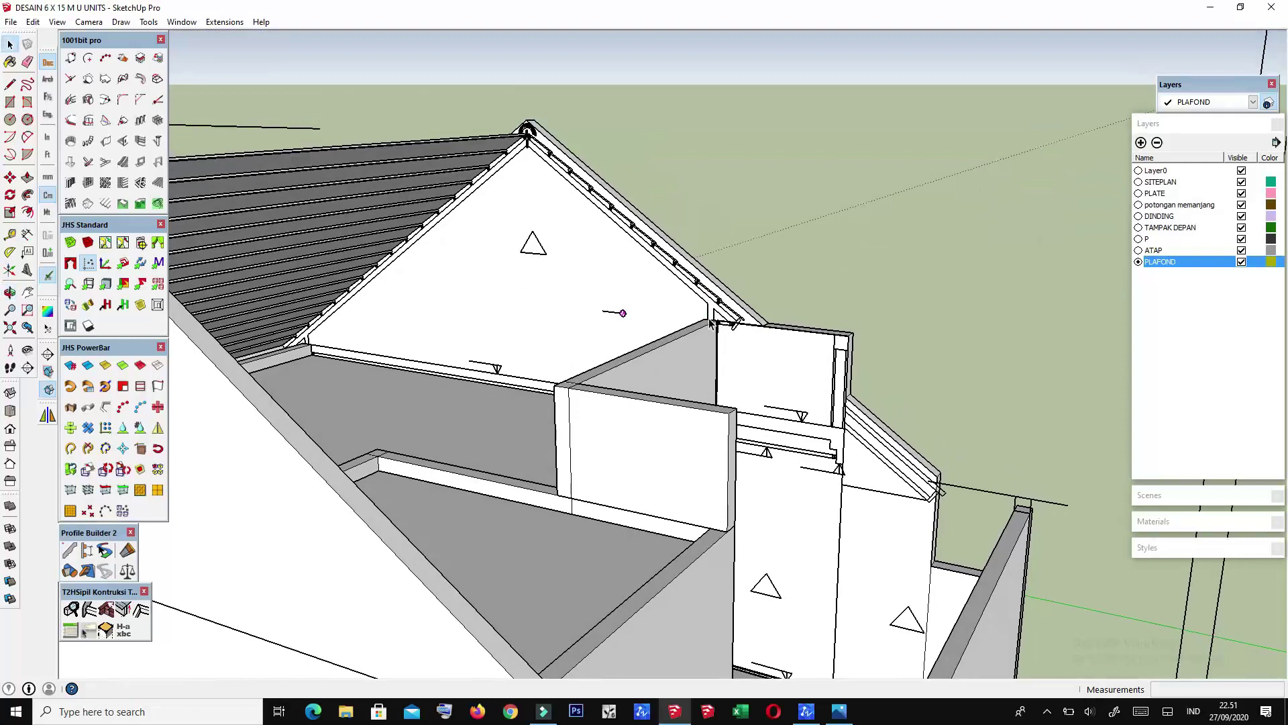
scroll(711, 324, "up", 1)
scroll(721, 323, "up", 1)
scroll(723, 328, "up", 2)
scroll(725, 333, "up", 2)
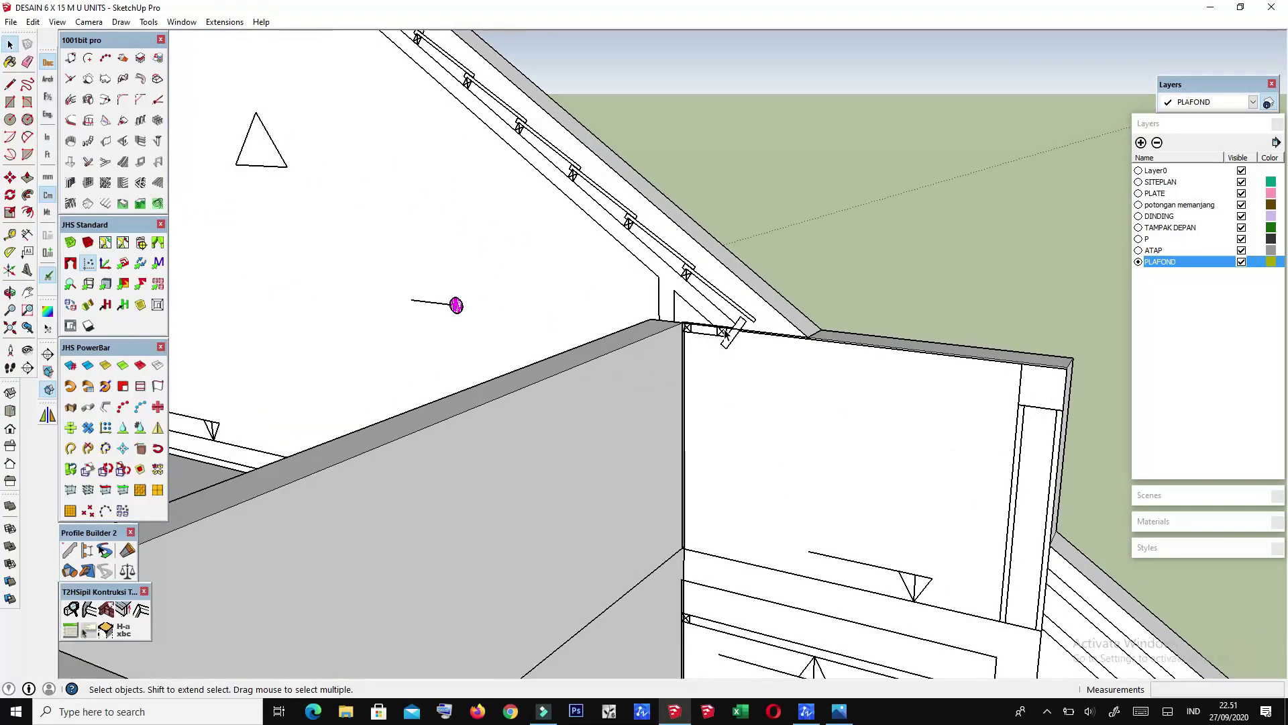
middle_click_drag(724, 333, 721, 327)
scroll(721, 327, "up", 1)
scroll(735, 319, "up", 1)
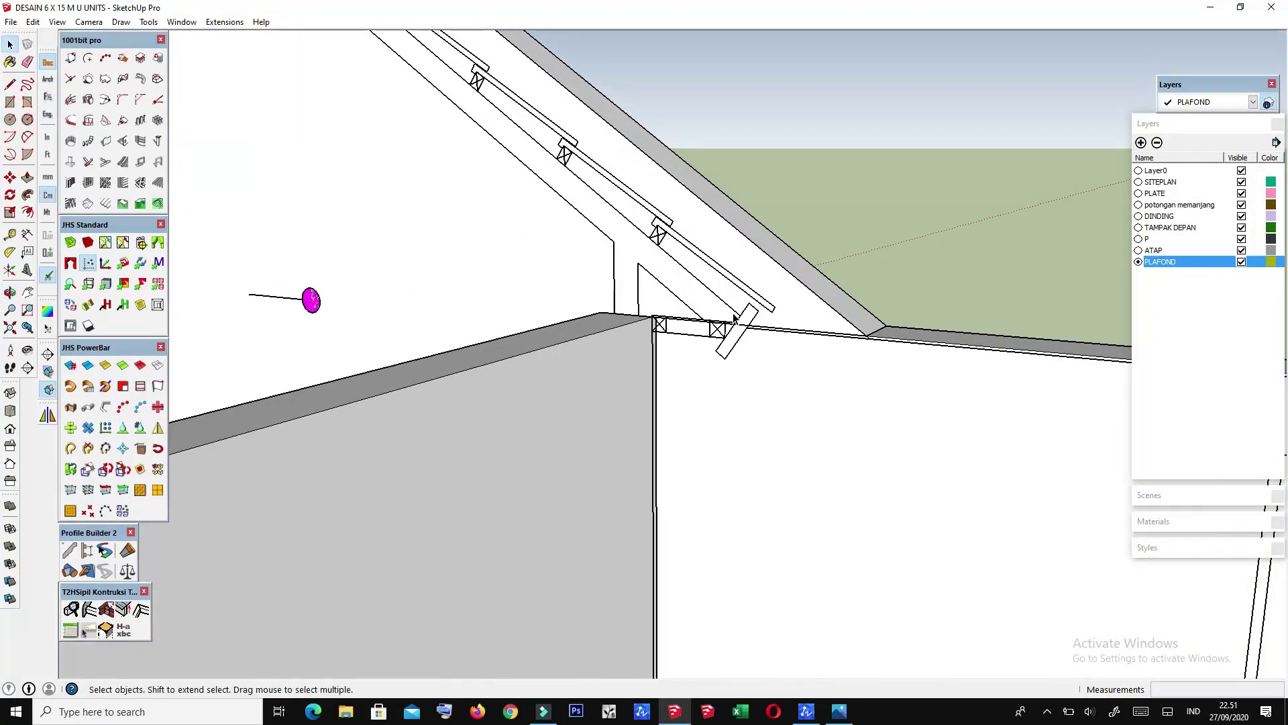
scroll(740, 320, "up", 2)
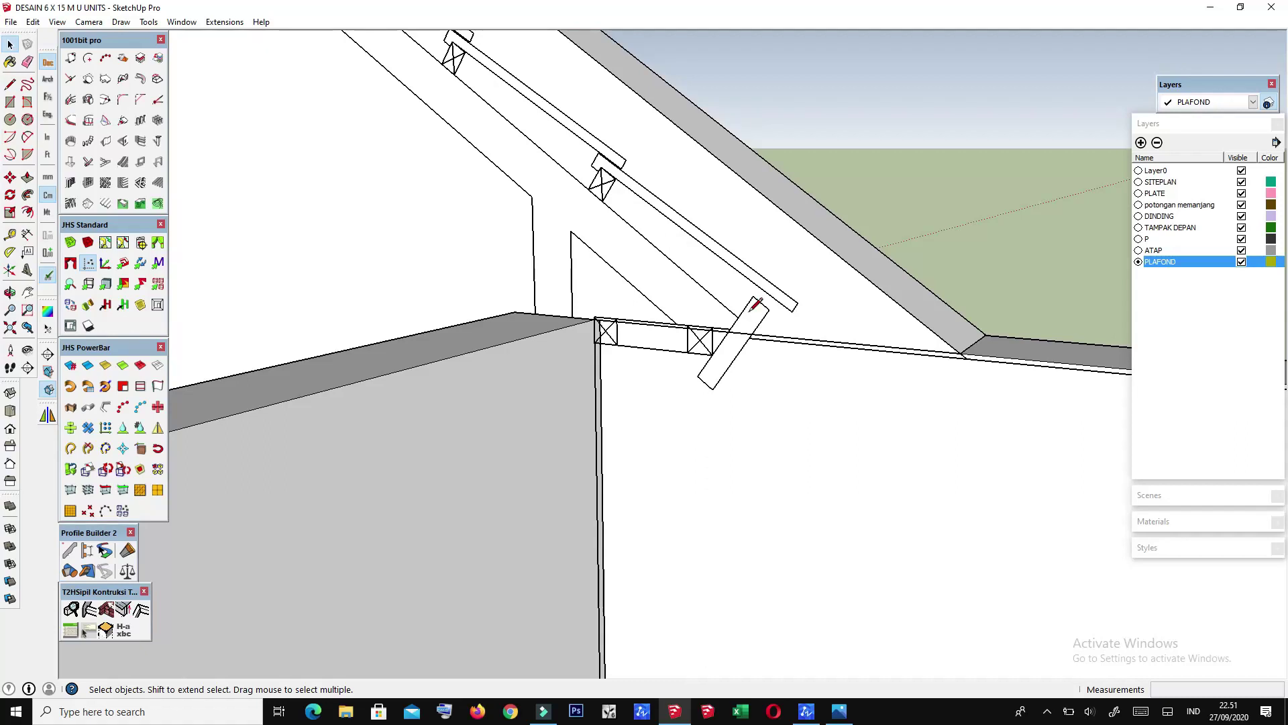
scroll(756, 304, "down", 2)
Step: Start drawing an edge at the end of the long rafter board
key("l")
scroll(745, 312, "up", 1)
left_click(792, 312)
scroll(792, 312, "up", 2)
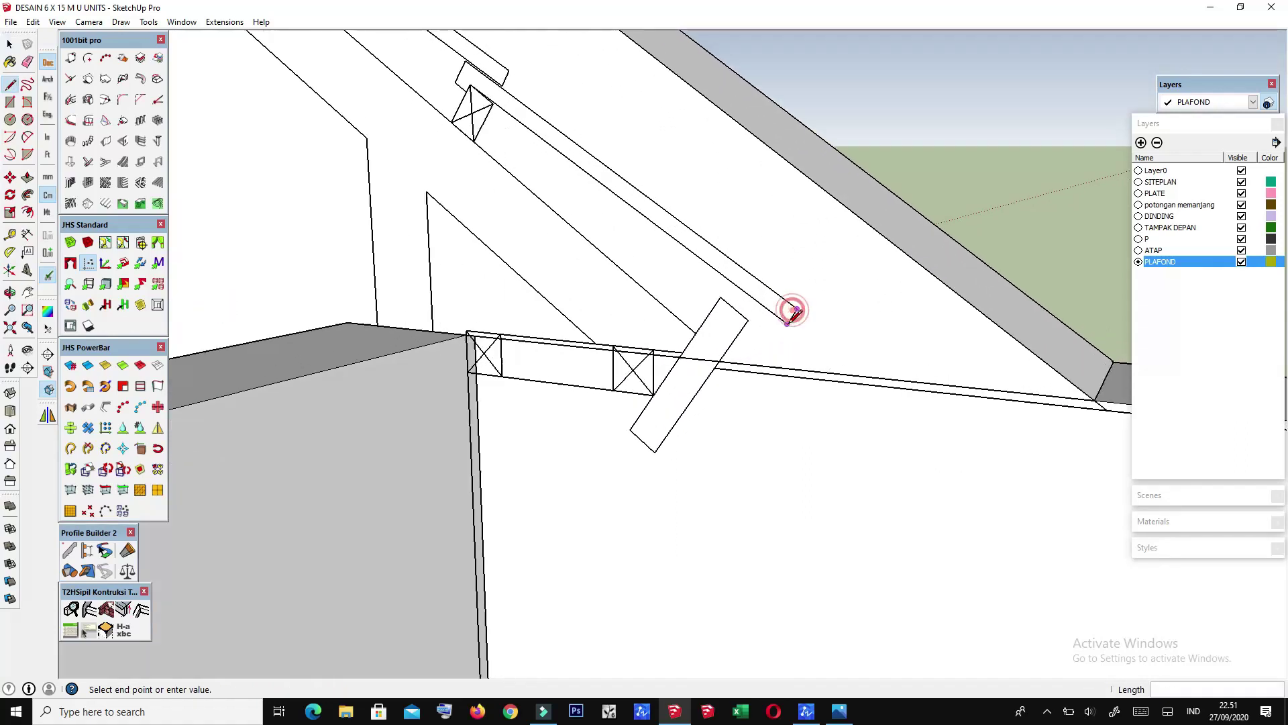
scroll(794, 311, "up", 1)
Step: Make ATAP the current layer and complete the sloping board face along the gable truss top
left_click(1143, 253)
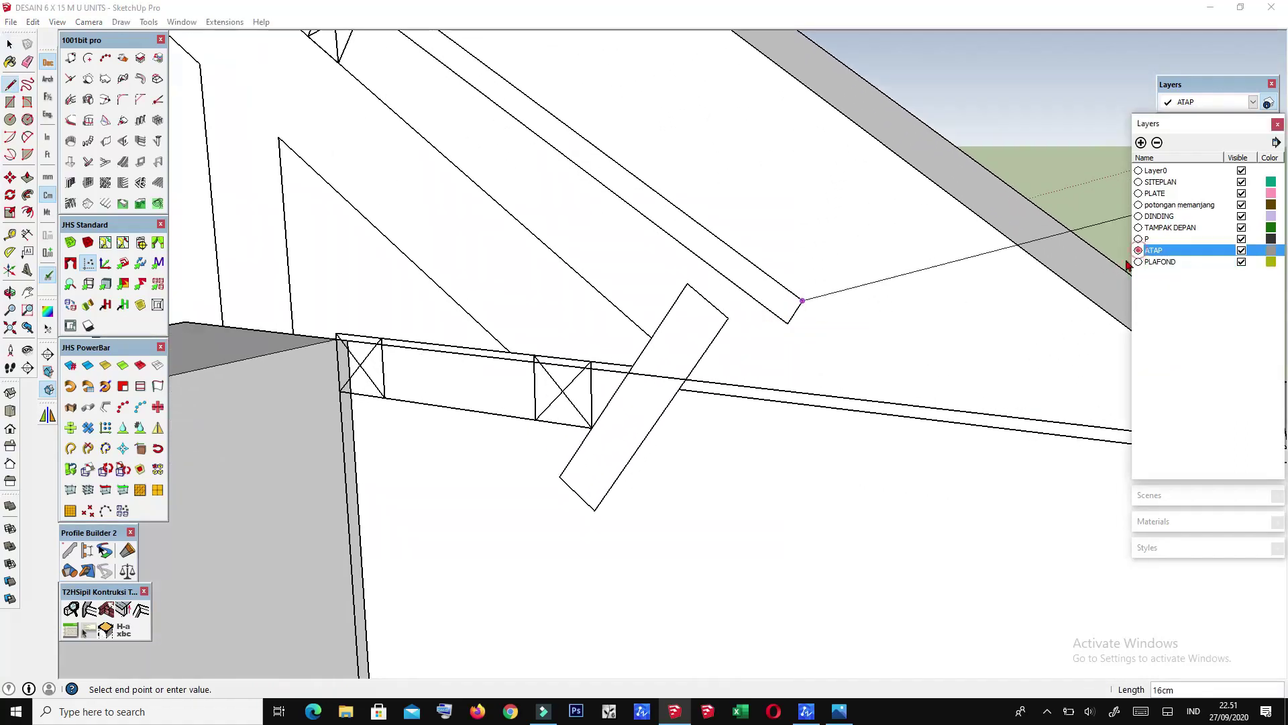
scroll(826, 322, "up", 1)
scroll(789, 315, "up", 1)
scroll(819, 349, "down", 2)
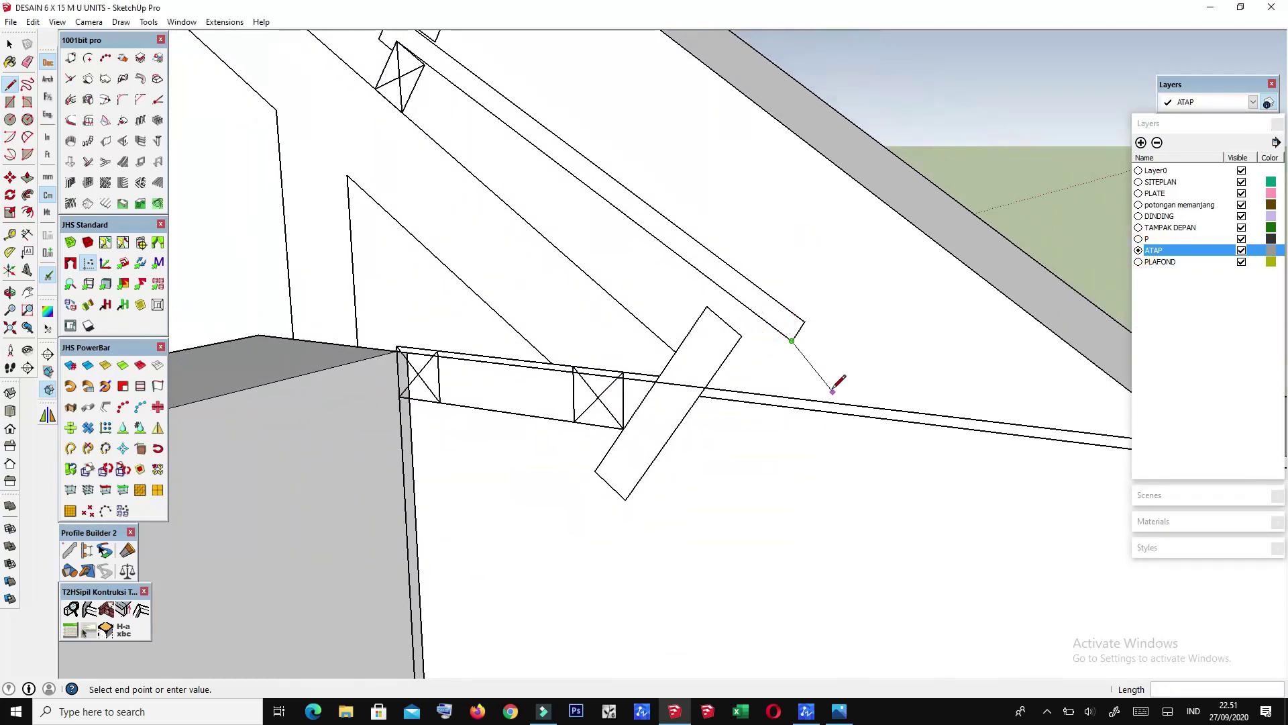
scroll(510, 128, "up", 1)
scroll(510, 125, "up", 1)
scroll(499, 114, "up", 2)
scroll(499, 112, "up", 1)
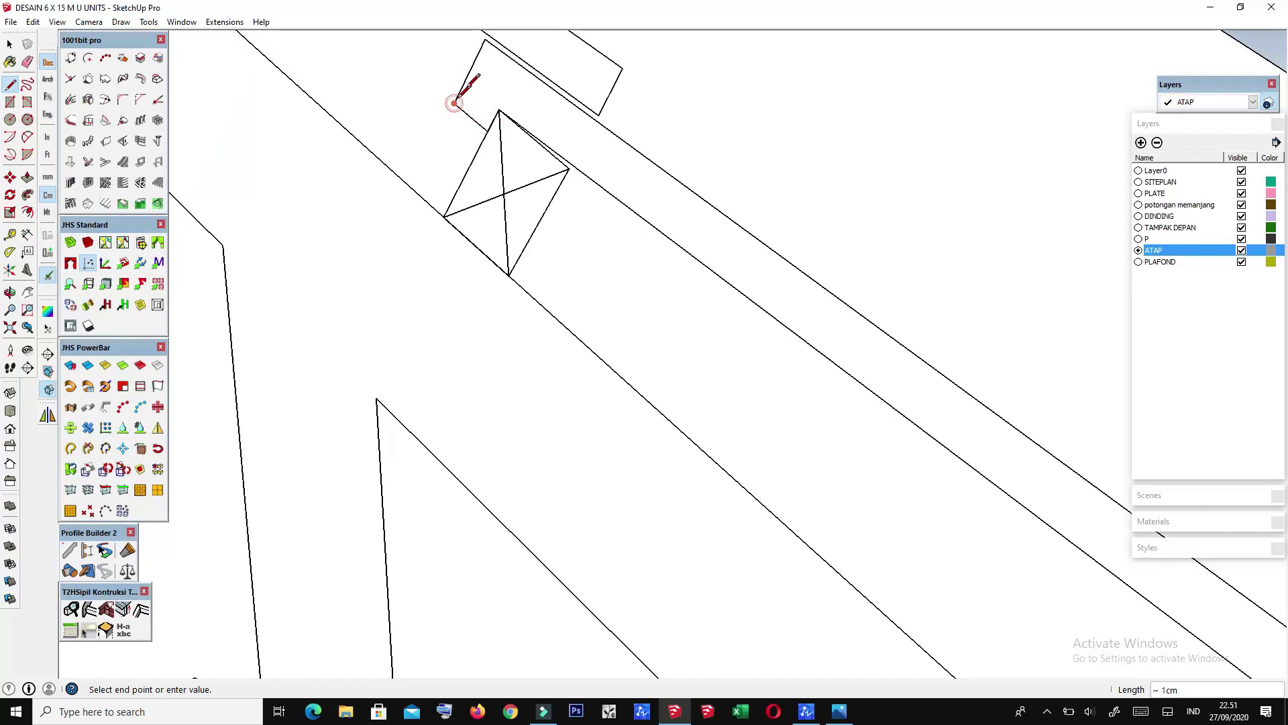
scroll(920, 351, "down", 3)
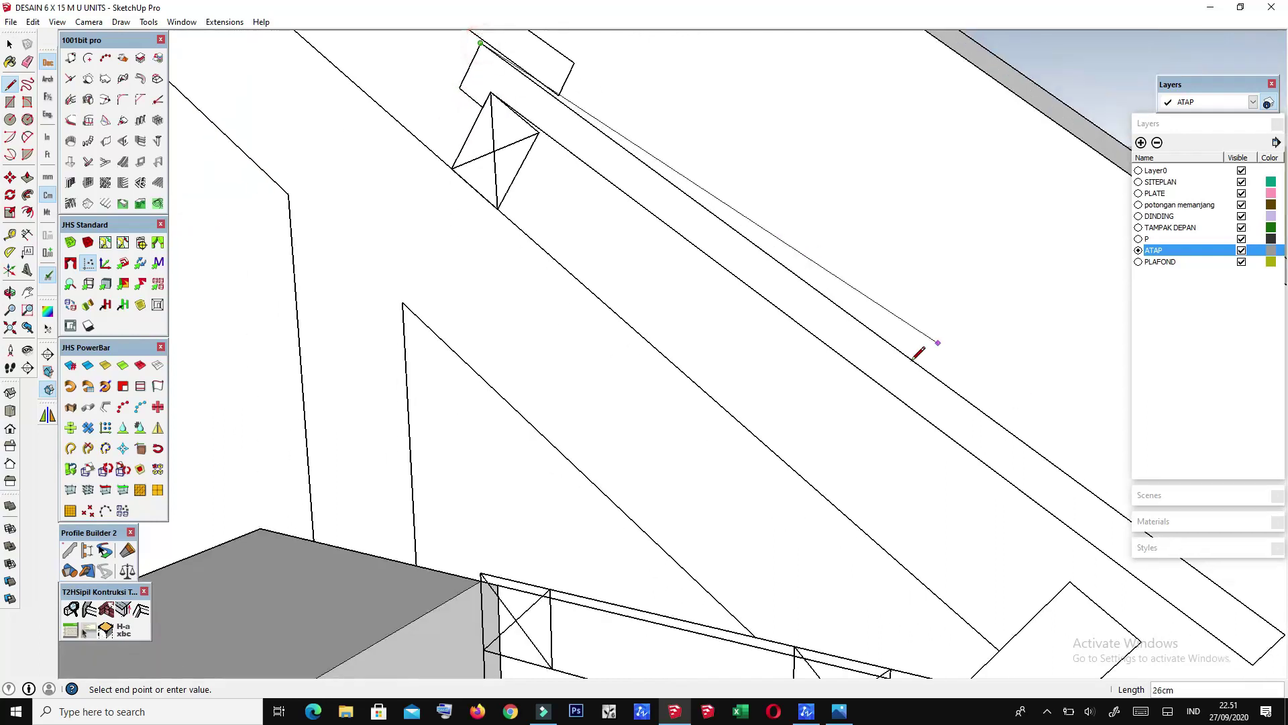
scroll(967, 411, "down", 1)
scroll(1014, 470, "up", 1)
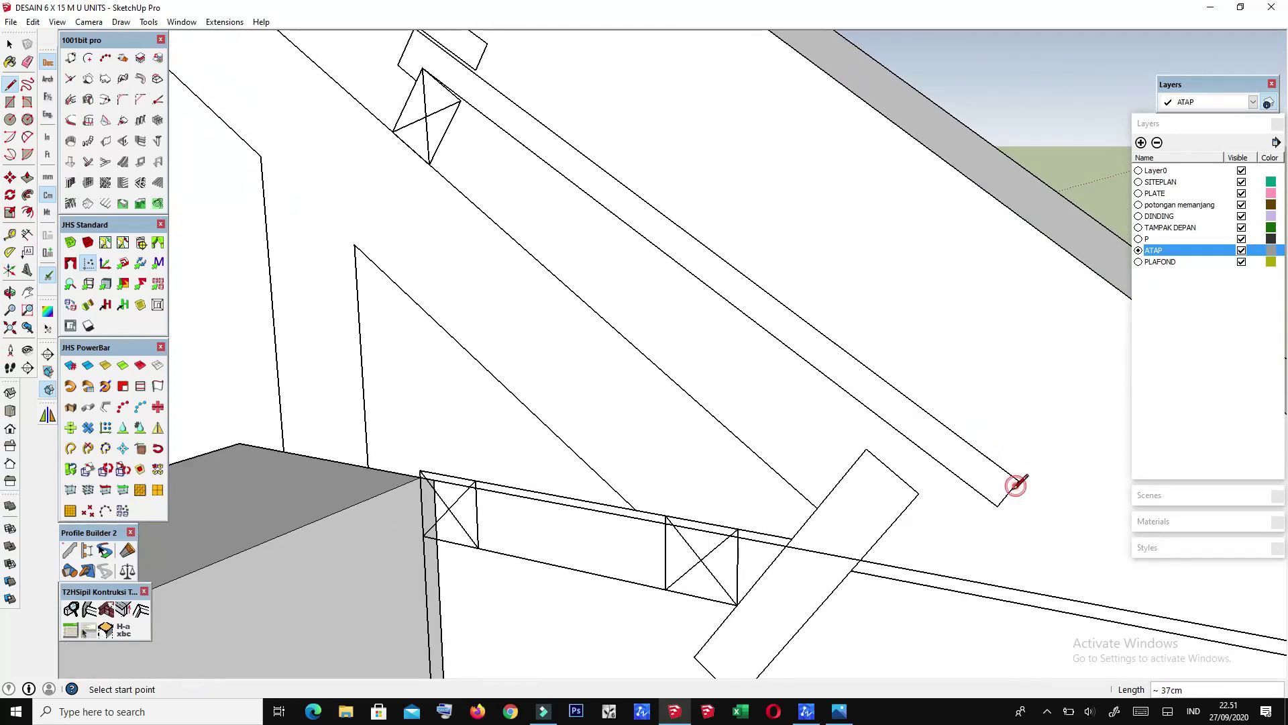
scroll(986, 480, "down", 1)
Step: Group the thin rafter board face, then convert the group into a component
left_click(944, 480)
right_click(944, 479)
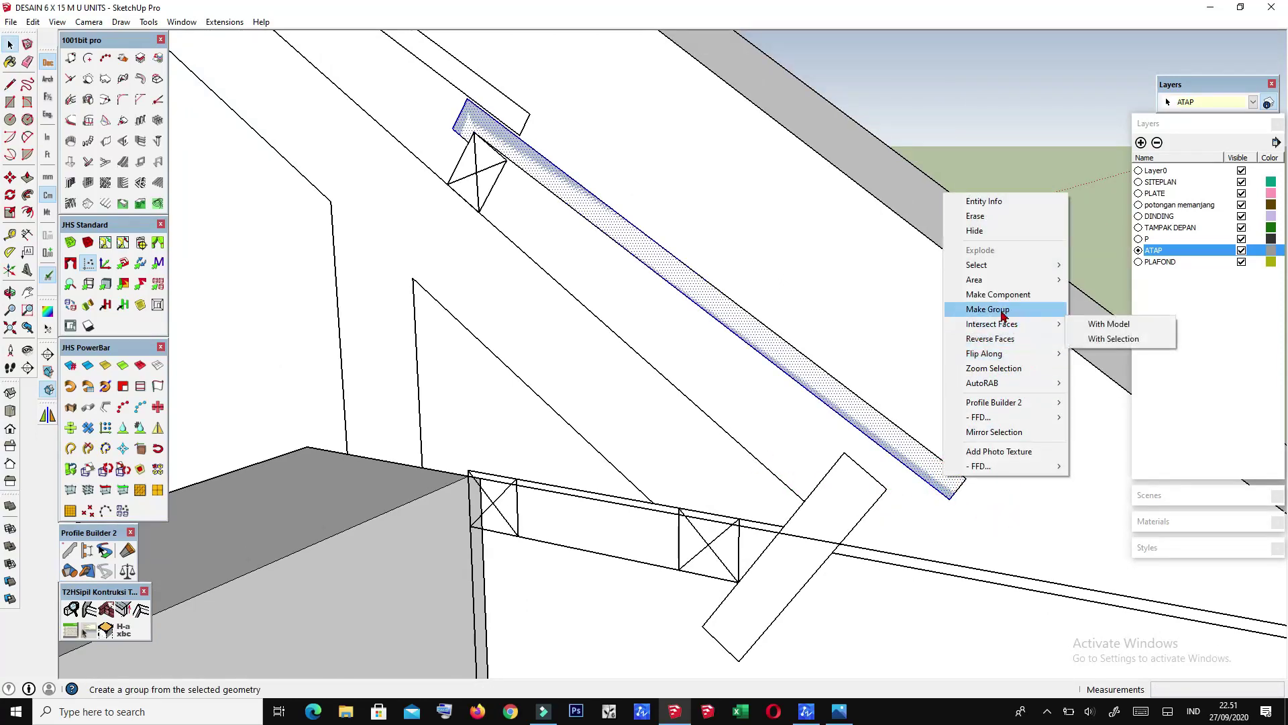
left_click(1000, 309)
right_click(877, 431)
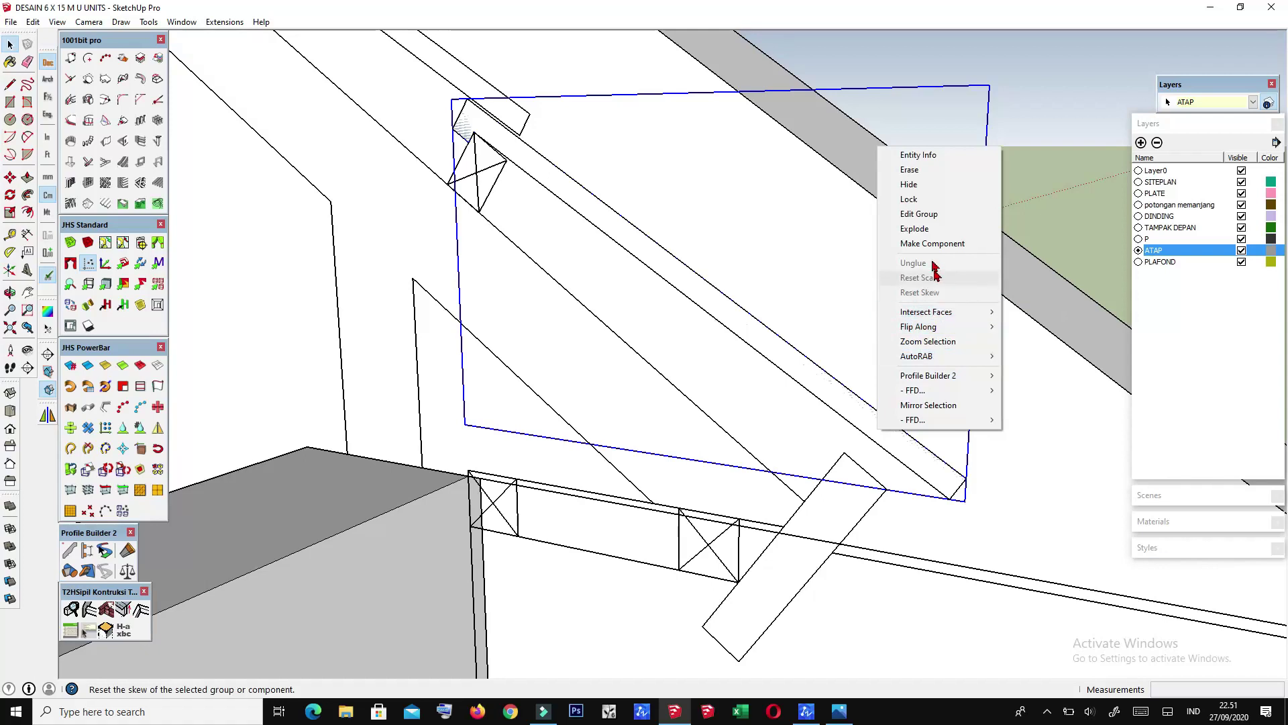
left_click(926, 243)
Step: Place a copy of the board component at the gable rafter's lower end by the eave
middle_click_drag(907, 265, 738, 376)
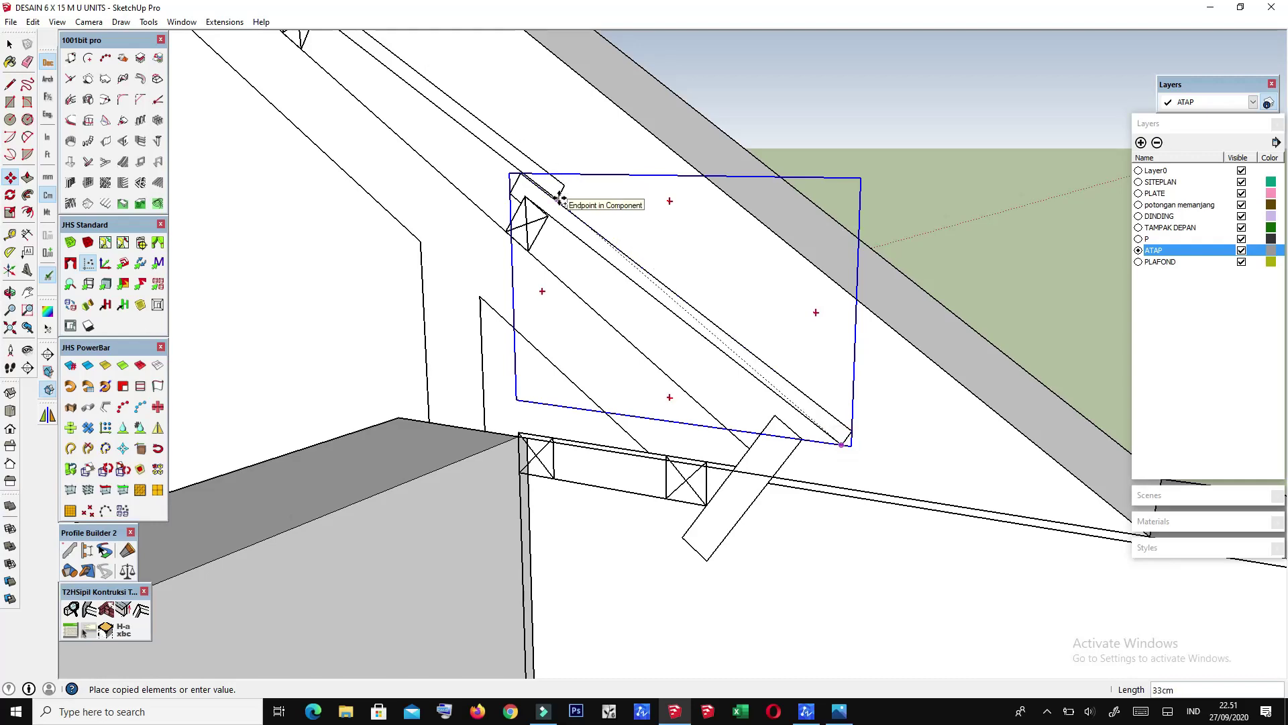
scroll(584, 228, "up", 1)
scroll(575, 215, "up", 1)
scroll(532, 197, "up", 2)
left_click(531, 219)
scroll(604, 289, "down", 2)
scroll(618, 302, "down", 2)
scroll(627, 322, "down", 2)
scroll(639, 348, "down", 1)
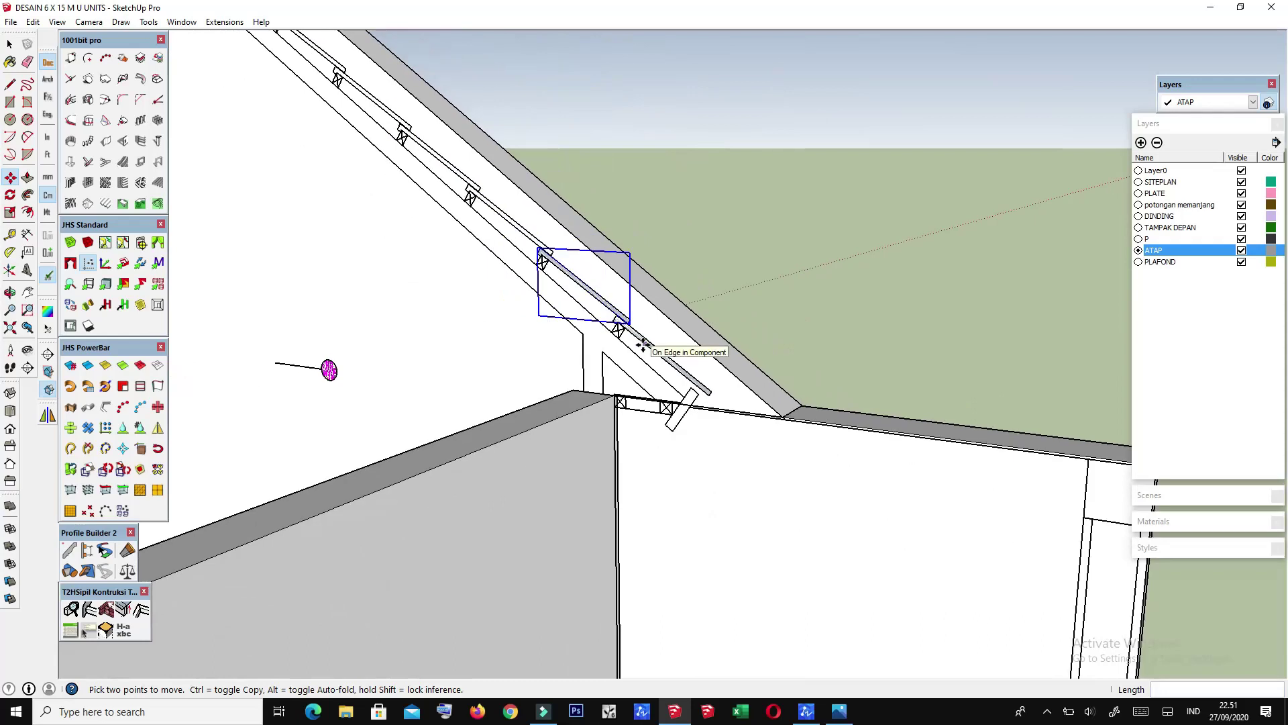
scroll(624, 332, "down", 2)
middle_click_drag(604, 322, 557, 309)
scroll(550, 307, "up", 1)
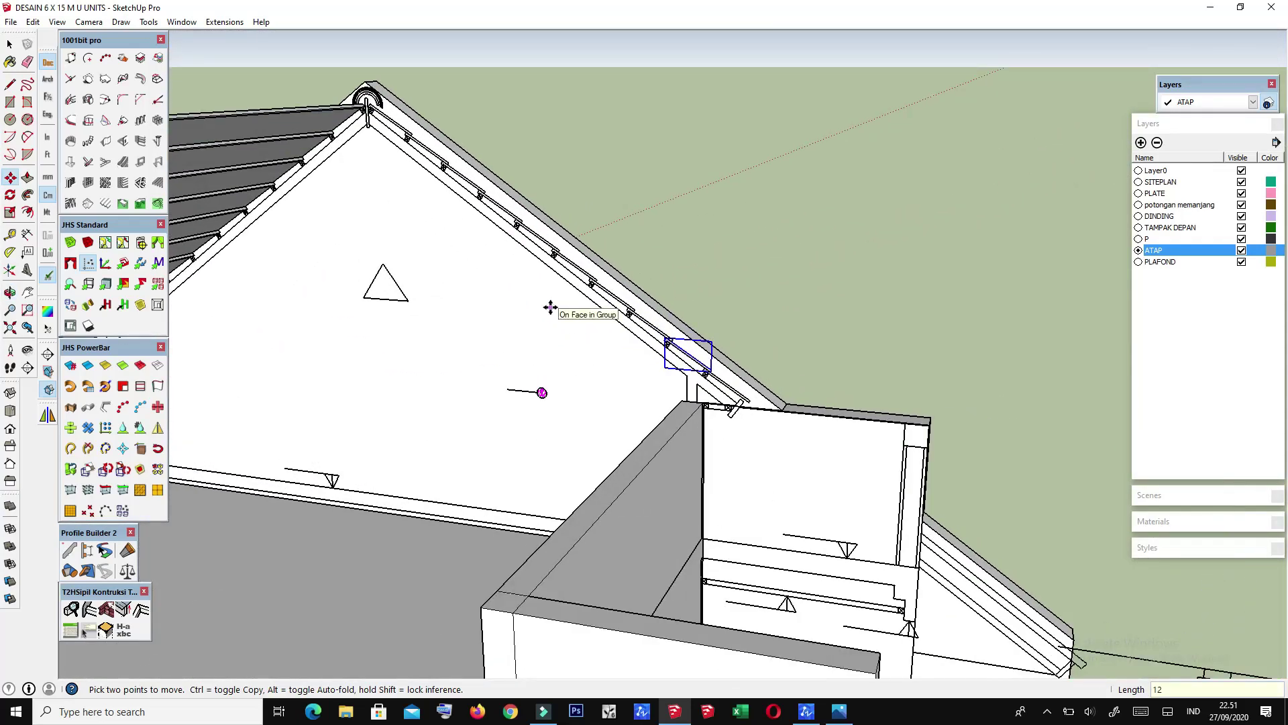
scroll(463, 340, "down", 2)
key("space")
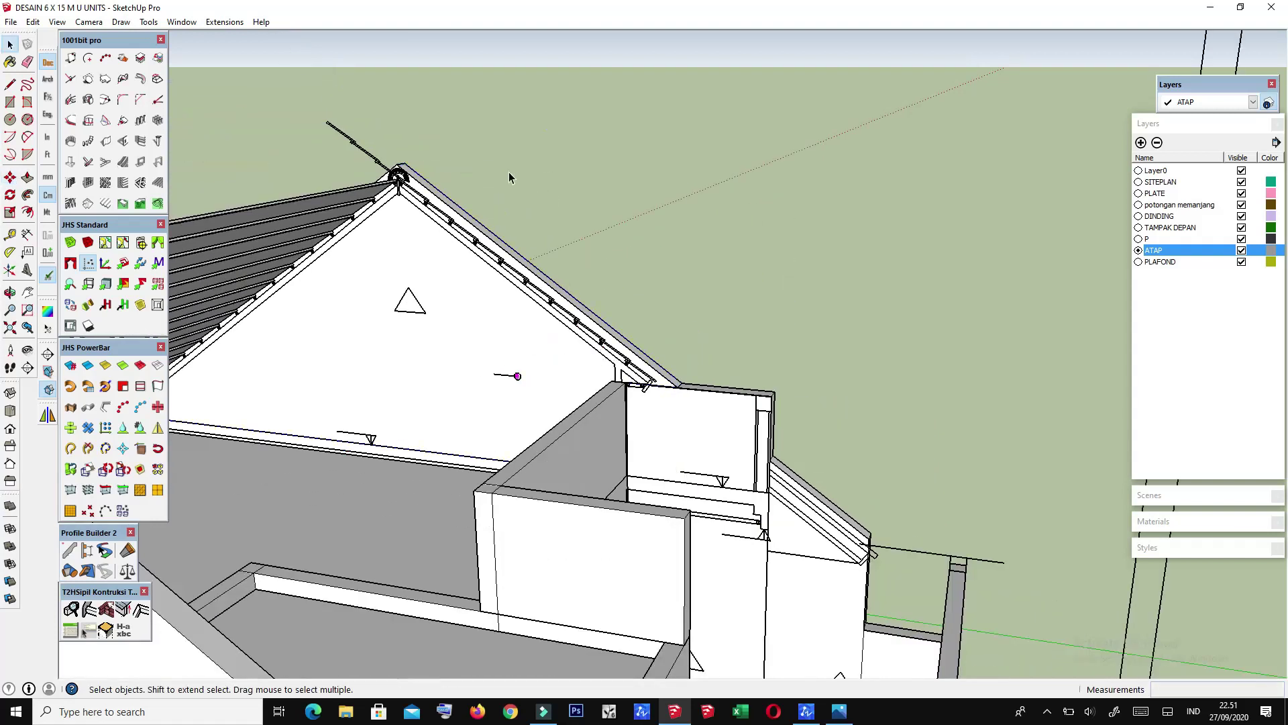
Step: Orbit around the gable ridge to inspect the rafters
scroll(376, 141, "up", 2)
scroll(402, 181, "up", 3)
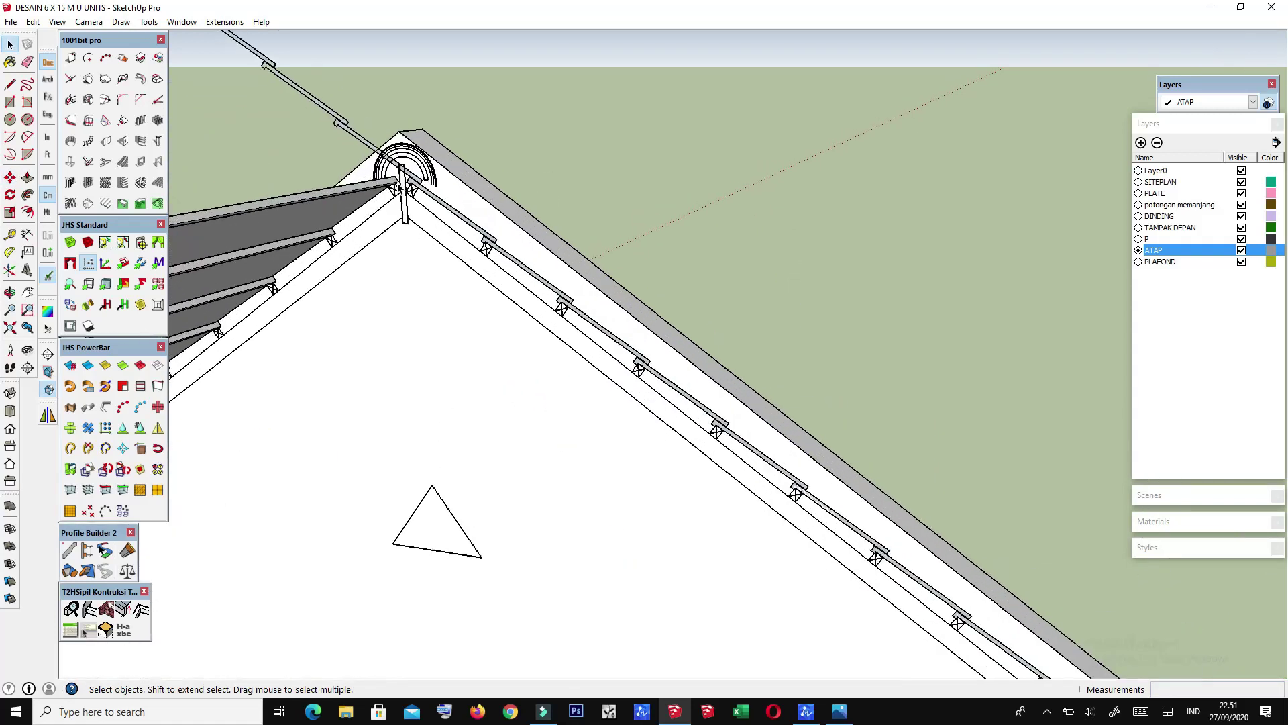
middle_click_drag(416, 201, 466, 285)
scroll(467, 285, "down", 2)
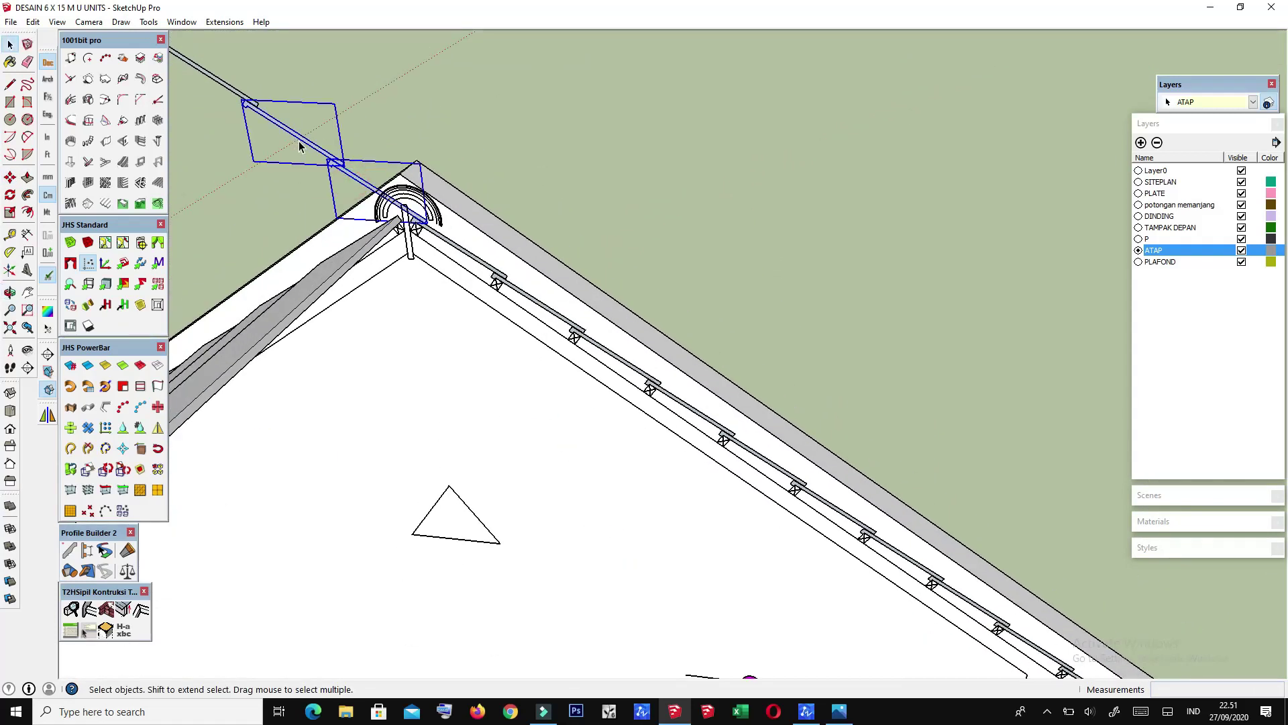
scroll(361, 174, "down", 2)
mouse_move(389, 138)
middle_mouse_down()
mouse_move(671, 308)
mouse_move(687, 537)
mouse_move(612, 535)
mouse_move(701, 414)
middle_mouse_up()
scroll(687, 532, "down", 2)
scroll(701, 414, "up", 1)
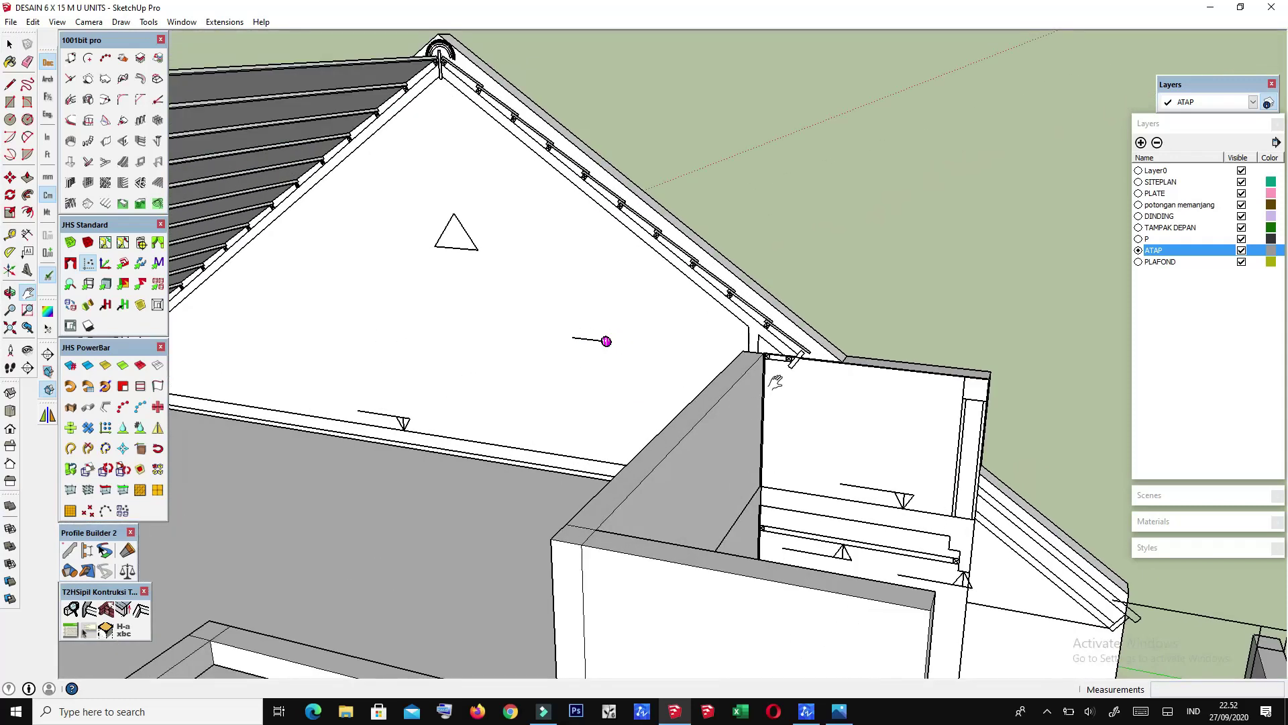
scroll(731, 396, "up", 2)
scroll(765, 379, "up", 2)
scroll(796, 360, "up", 1)
Step: Orbit around the eave corner to examine the lower end of the roof member
middle_click_drag(797, 361, 783, 320)
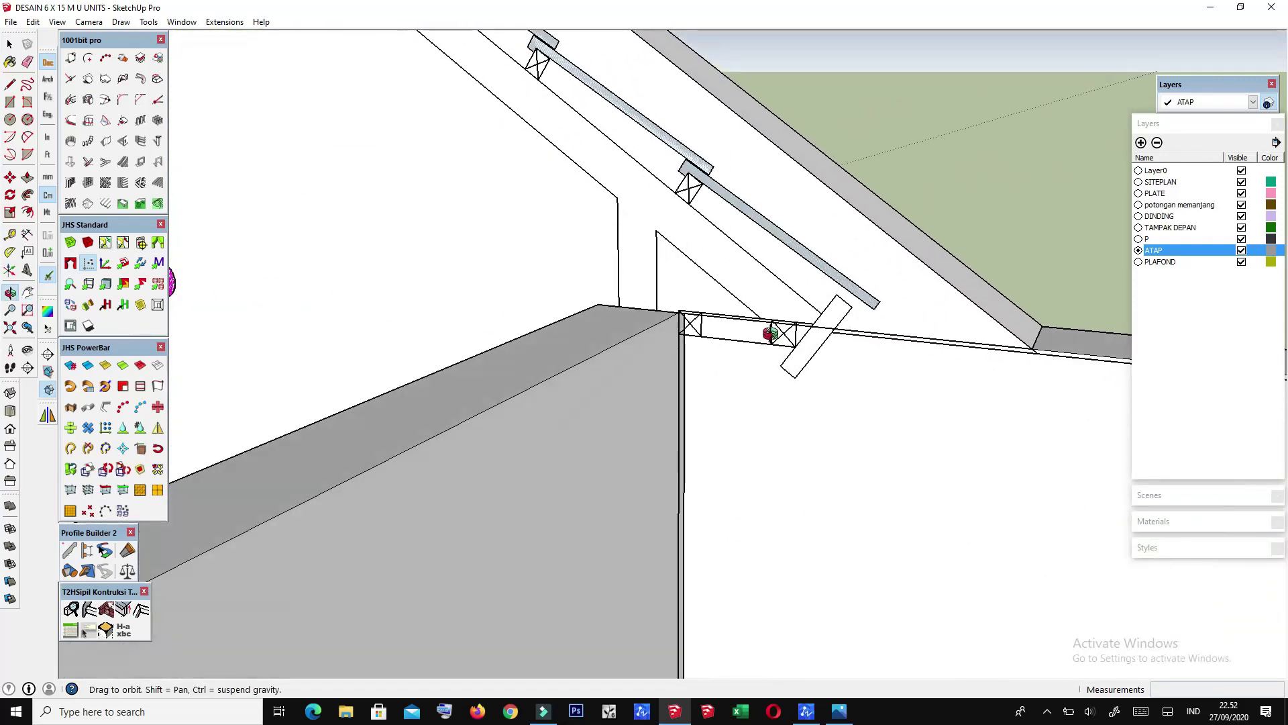
scroll(822, 310, "up", 2)
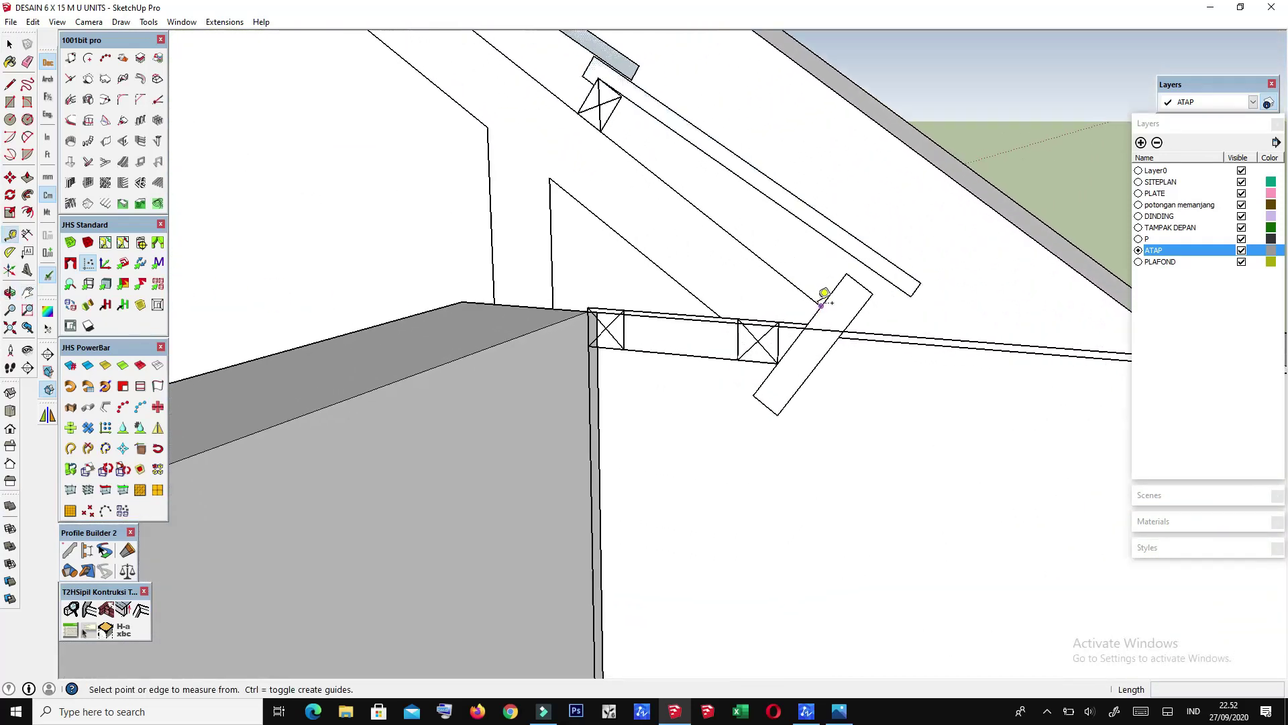
scroll(840, 286, "up", 1)
mouse_move(836, 360)
middle_mouse_down()
mouse_move(839, 374)
mouse_move(866, 362)
mouse_move(846, 295)
middle_mouse_up()
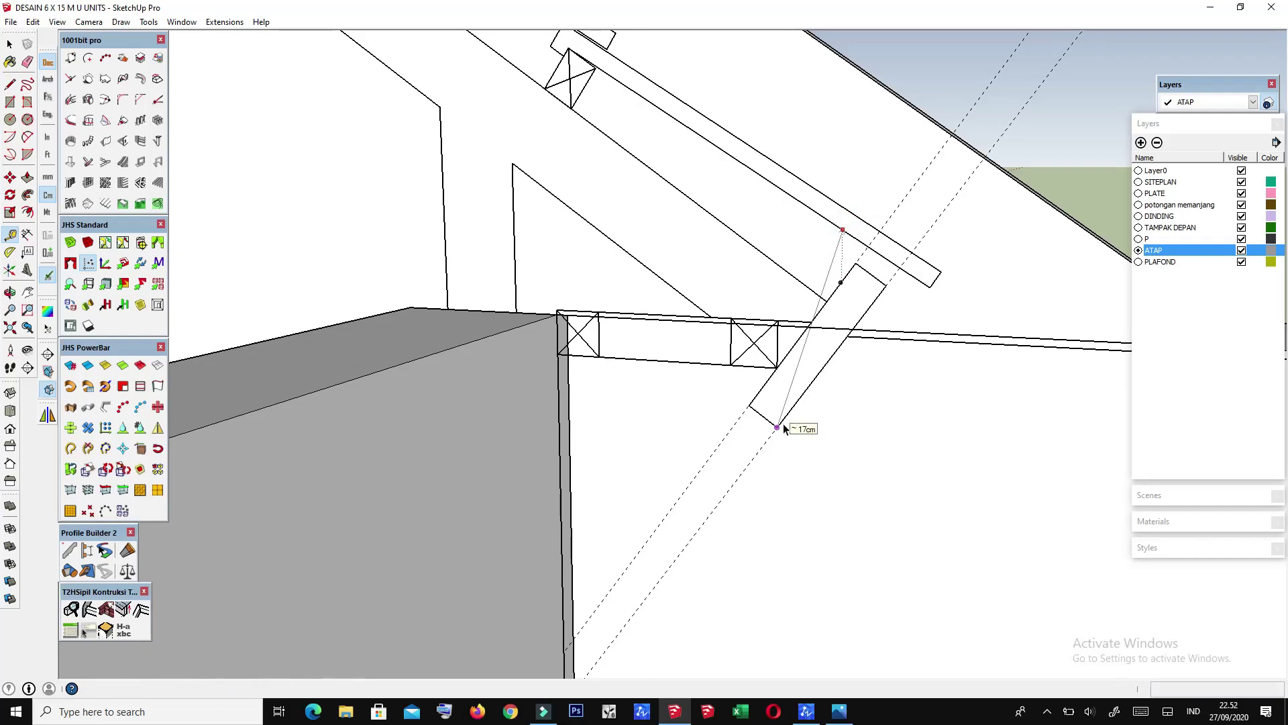
scroll(781, 417, "up", 2)
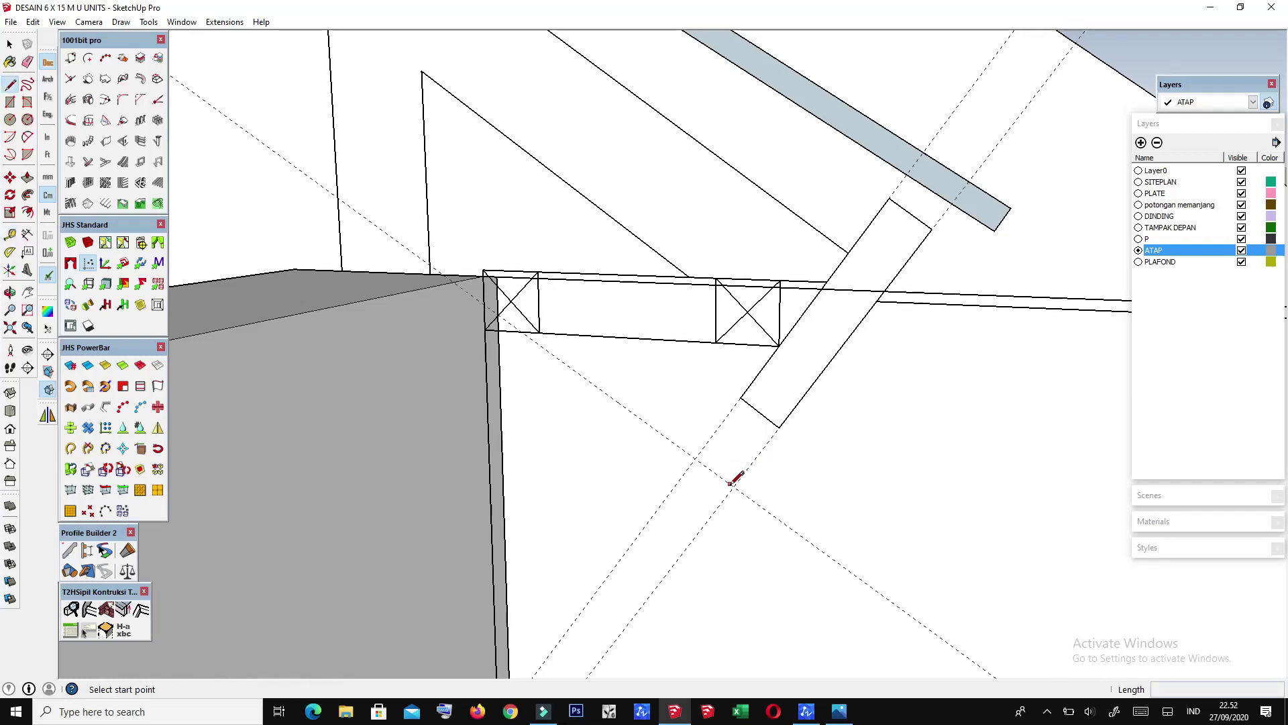
mouse_move(742, 475)
middle_mouse_down()
mouse_move(662, 465)
mouse_move(745, 457)
middle_mouse_up()
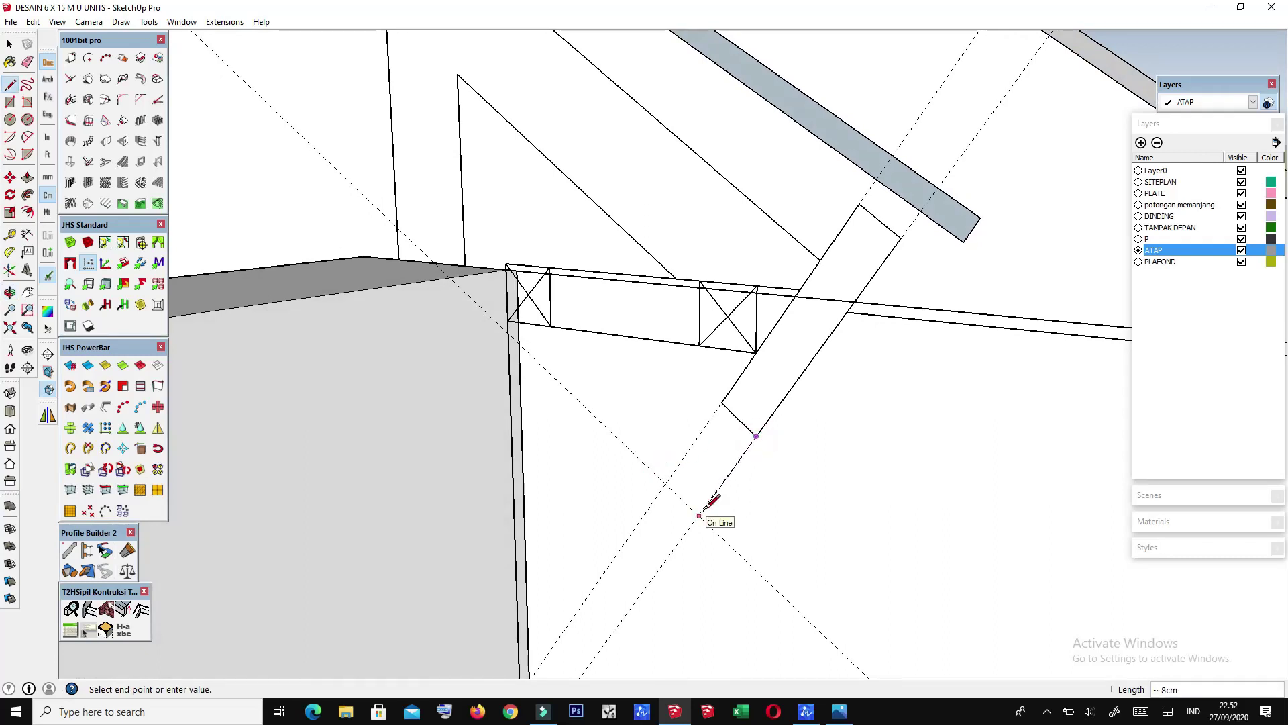
mouse_move(701, 512)
middle_mouse_down()
mouse_move(762, 403)
mouse_move(606, 393)
mouse_move(564, 356)
mouse_move(716, 413)
mouse_move(842, 396)
mouse_move(762, 403)
mouse_move(817, 345)
middle_mouse_up()
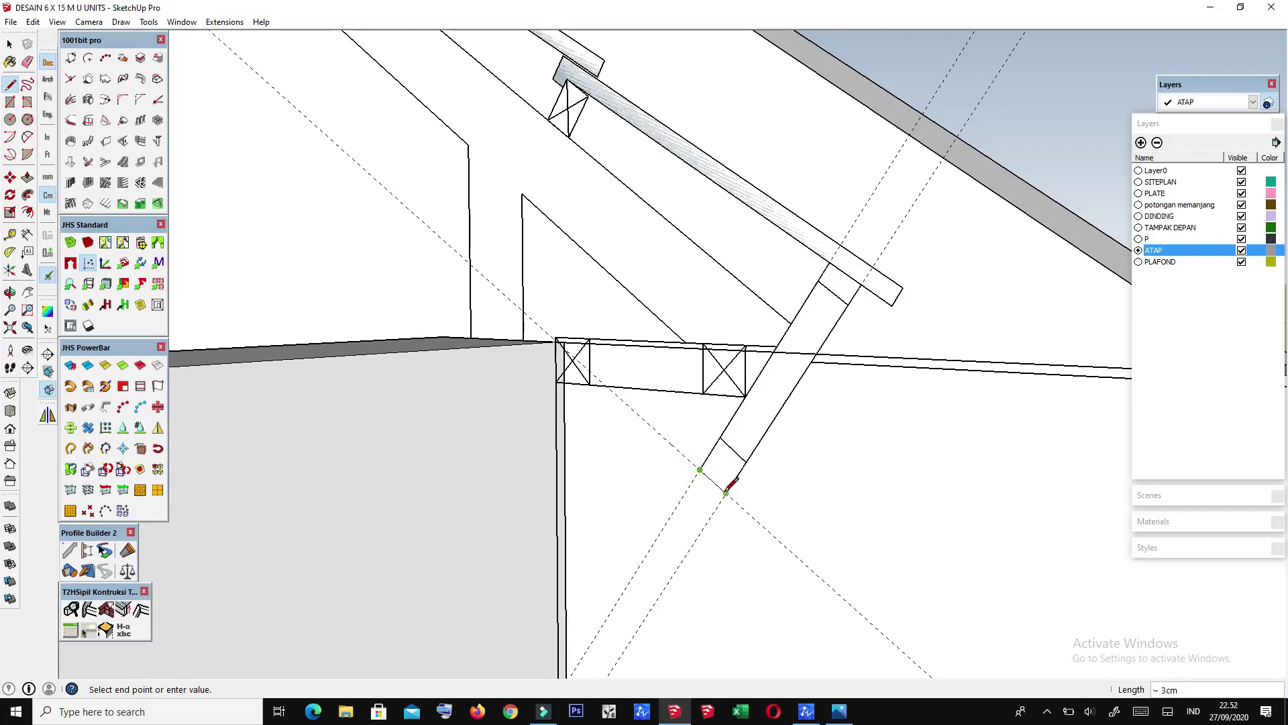
Step: Inspect the ring beam corner at the eave, briefly opening and closing the beam group
mouse_move(895, 474)
middle_mouse_down()
mouse_move(778, 394)
mouse_move(678, 387)
middle_mouse_up()
key("t")
type("1")
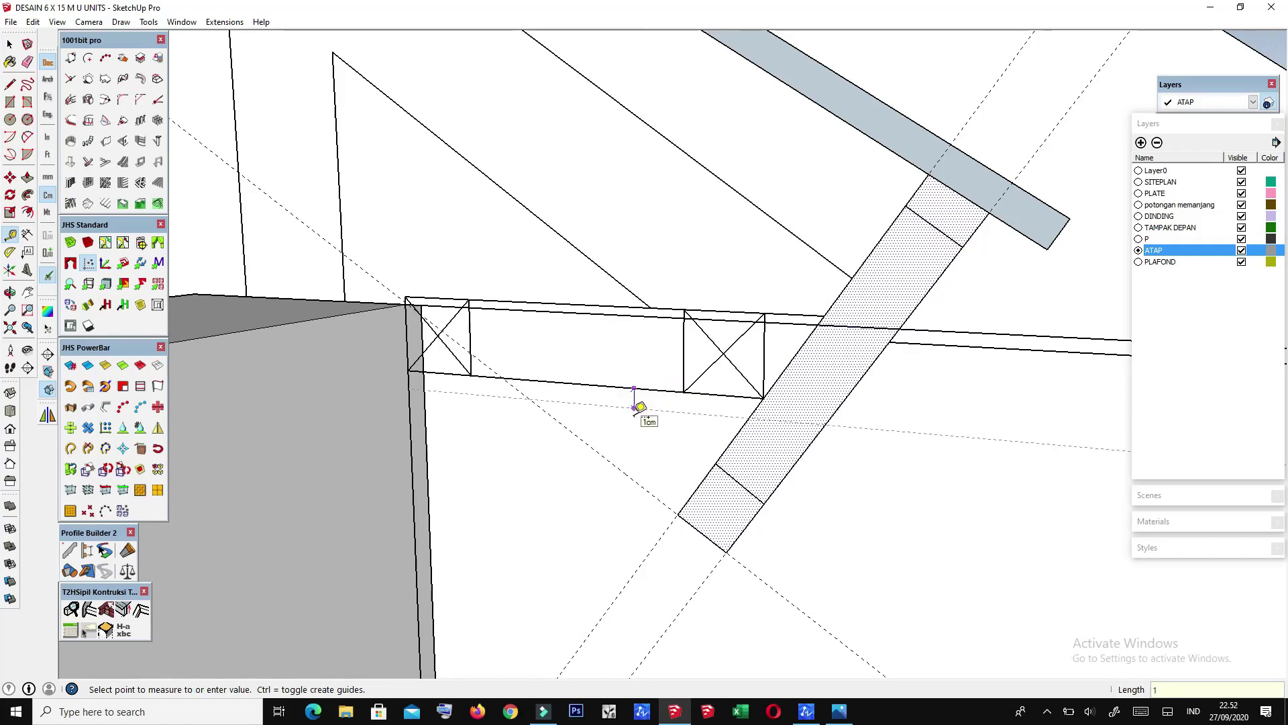
mouse_move(638, 409)
middle_mouse_down()
mouse_move(702, 396)
mouse_move(340, 388)
mouse_move(630, 381)
mouse_move(437, 403)
mouse_move(277, 363)
mouse_move(567, 365)
mouse_move(474, 356)
mouse_move(767, 448)
middle_mouse_up()
scroll(770, 432, "up", 2)
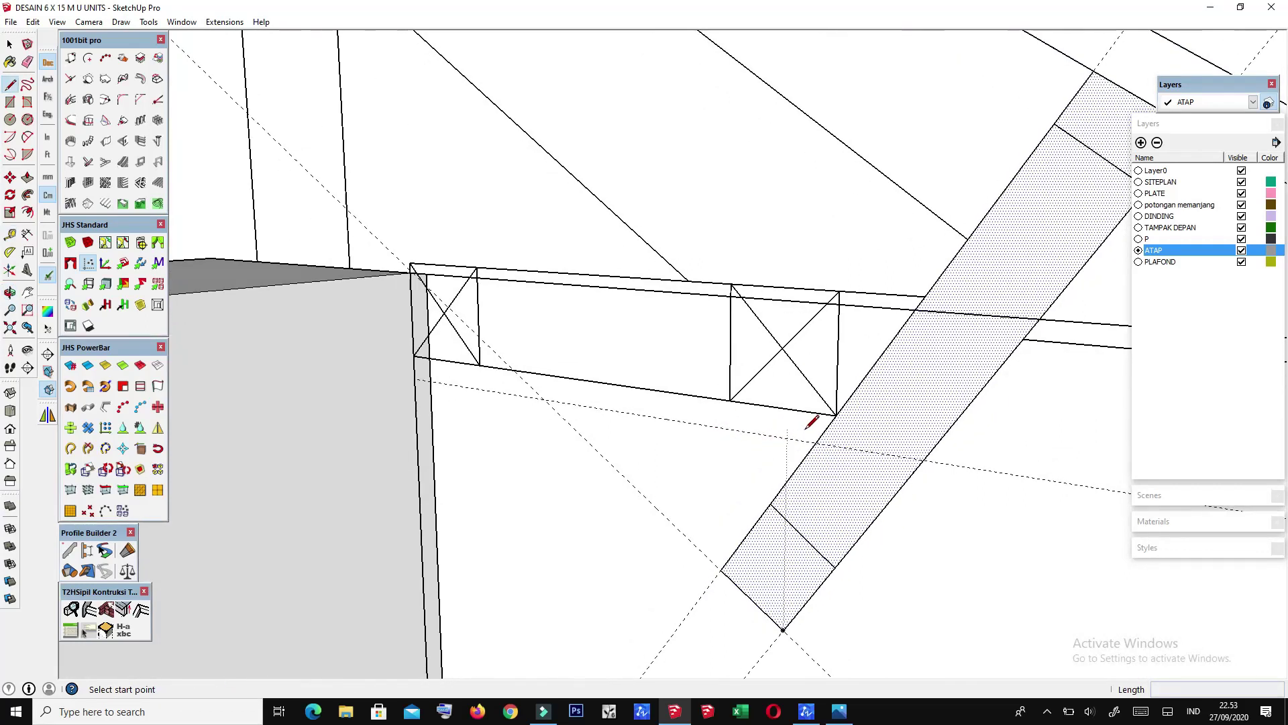
scroll(429, 363, "up", 2)
mouse_move(429, 380)
middle_mouse_down()
mouse_move(610, 382)
mouse_move(759, 407)
mouse_move(704, 414)
mouse_move(757, 411)
mouse_move(544, 361)
mouse_move(567, 348)
mouse_move(554, 347)
middle_mouse_up()
double_click(549, 350)
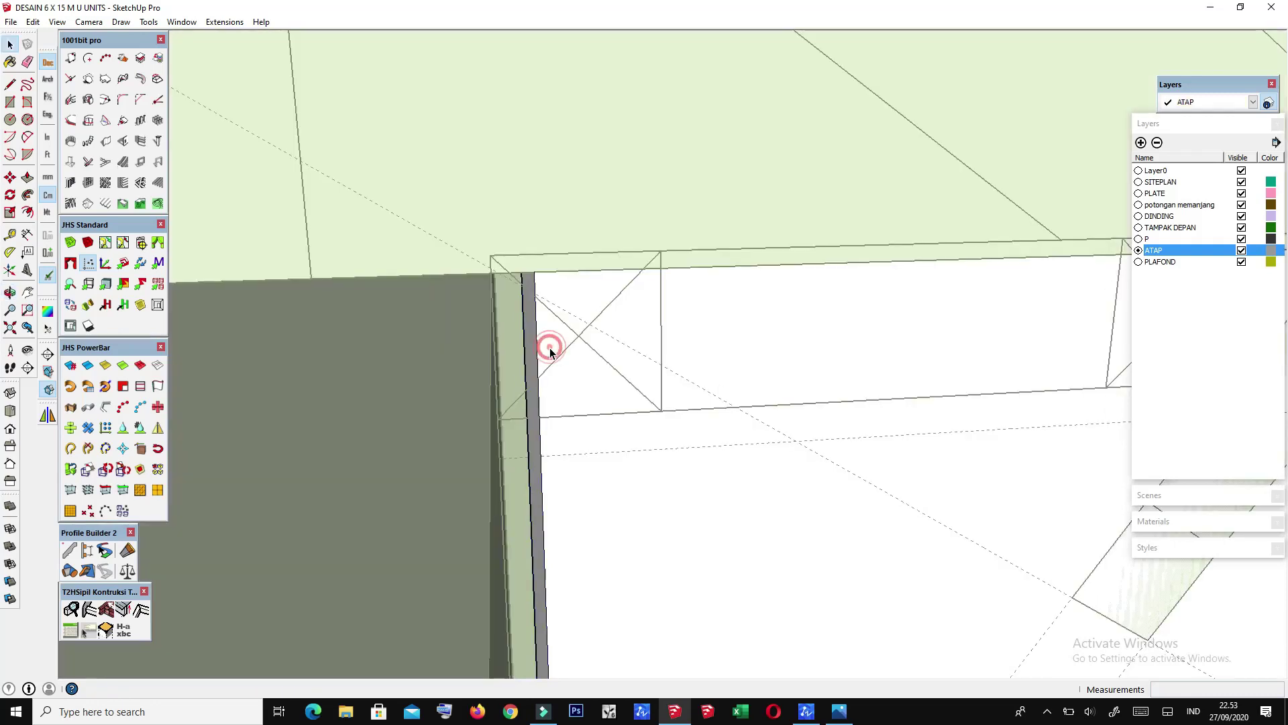
mouse_move(487, 349)
middle_mouse_down()
mouse_move(450, 349)
mouse_move(981, 229)
middle_mouse_up()
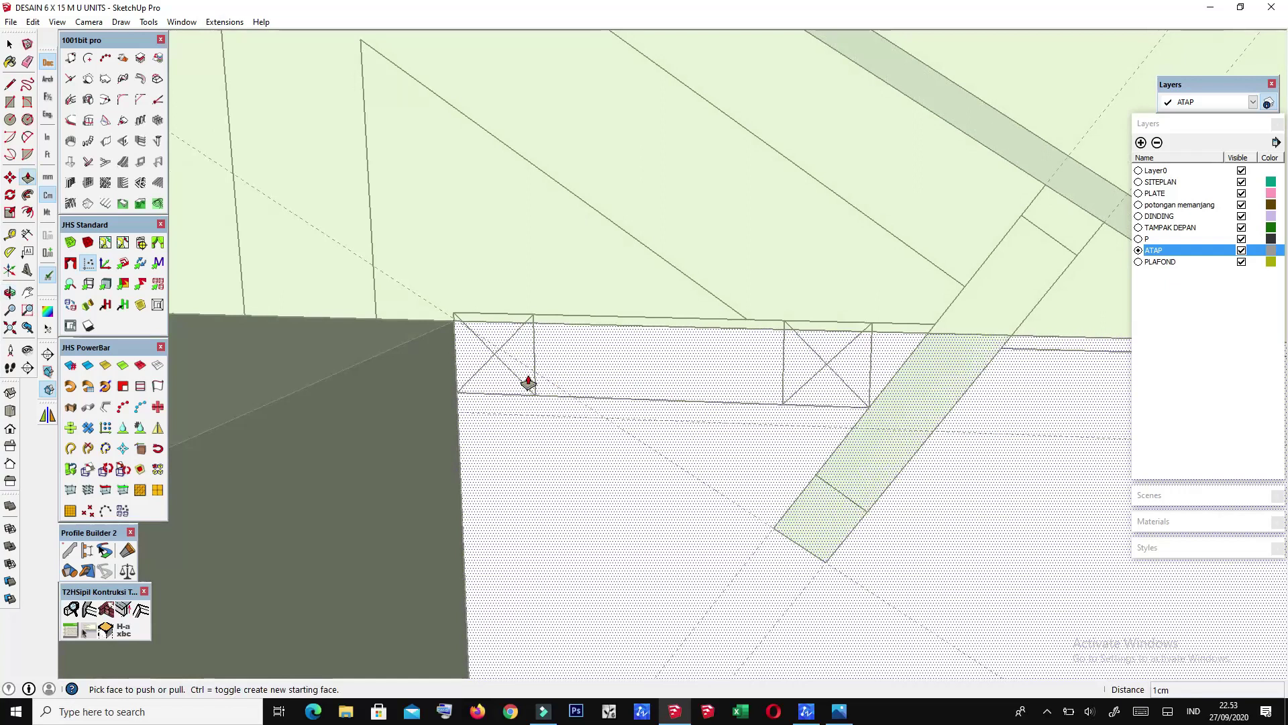
scroll(986, 181, "up", 2)
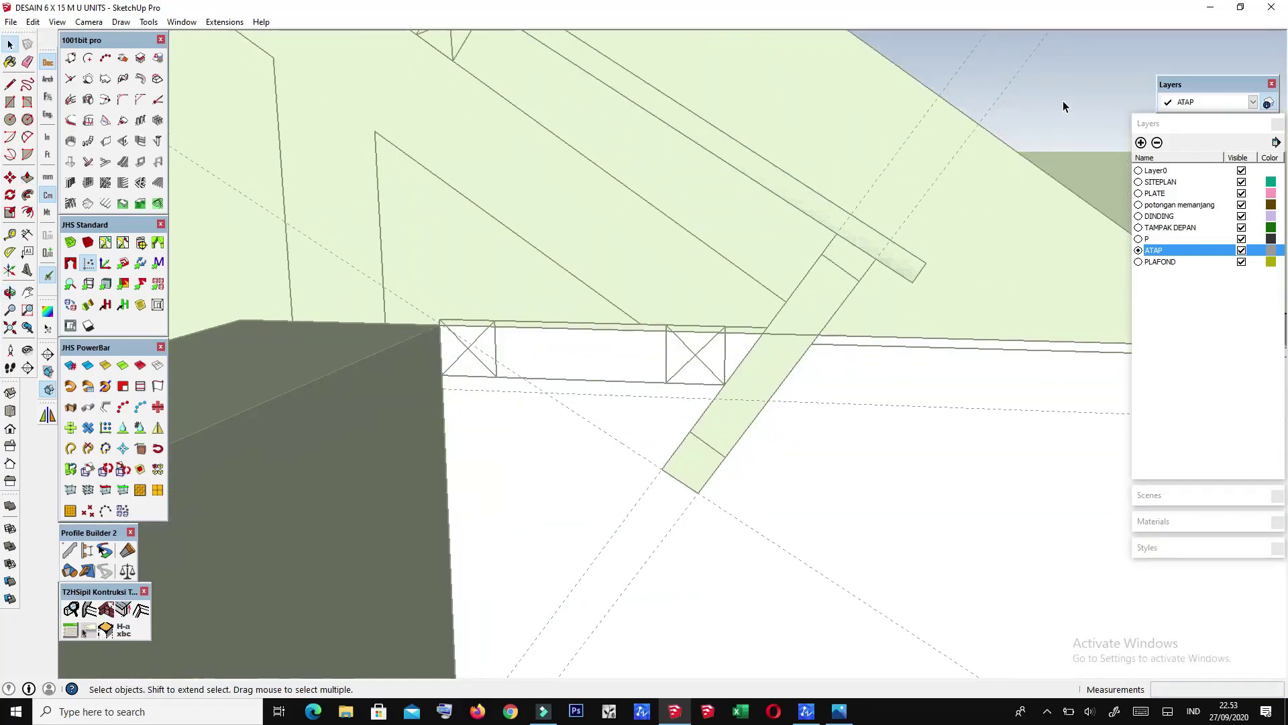
left_click(1063, 101)
scroll(759, 368, "up", 1)
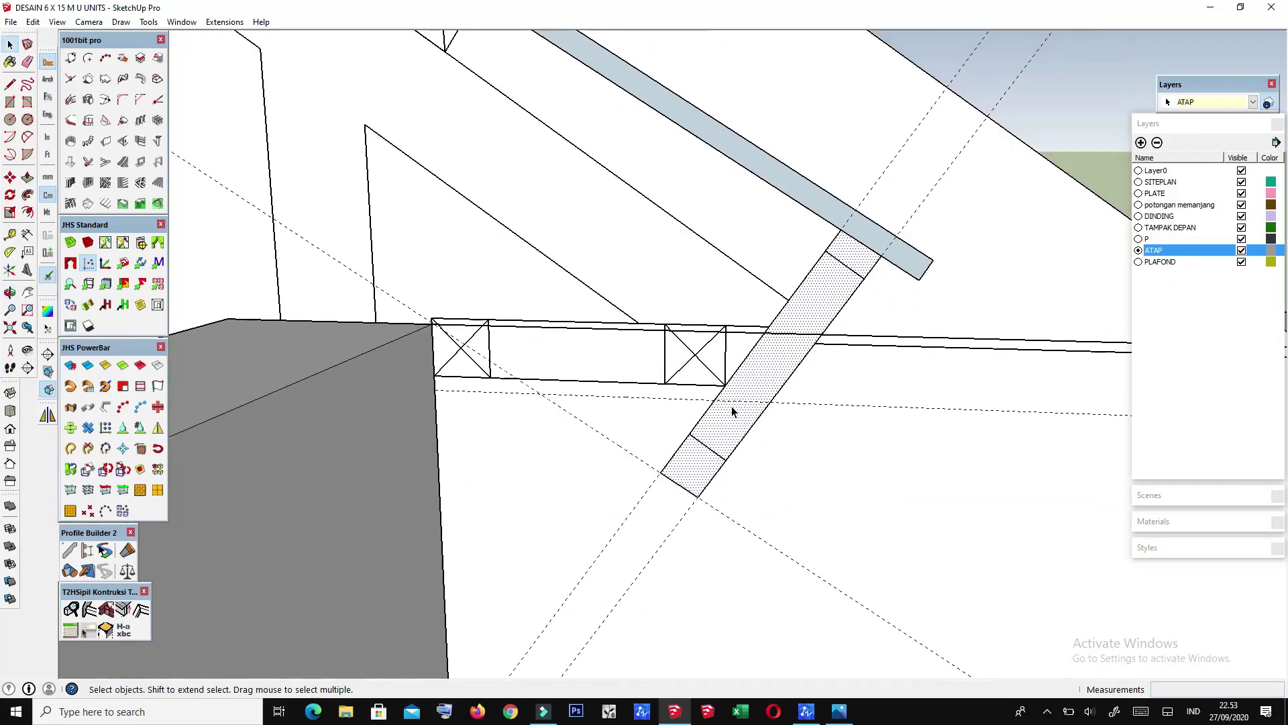
scroll(732, 410, "up", 1)
Step: Close the extended roof profile into a face, group it, and open the group
key("l")
scroll(721, 377, "up", 1)
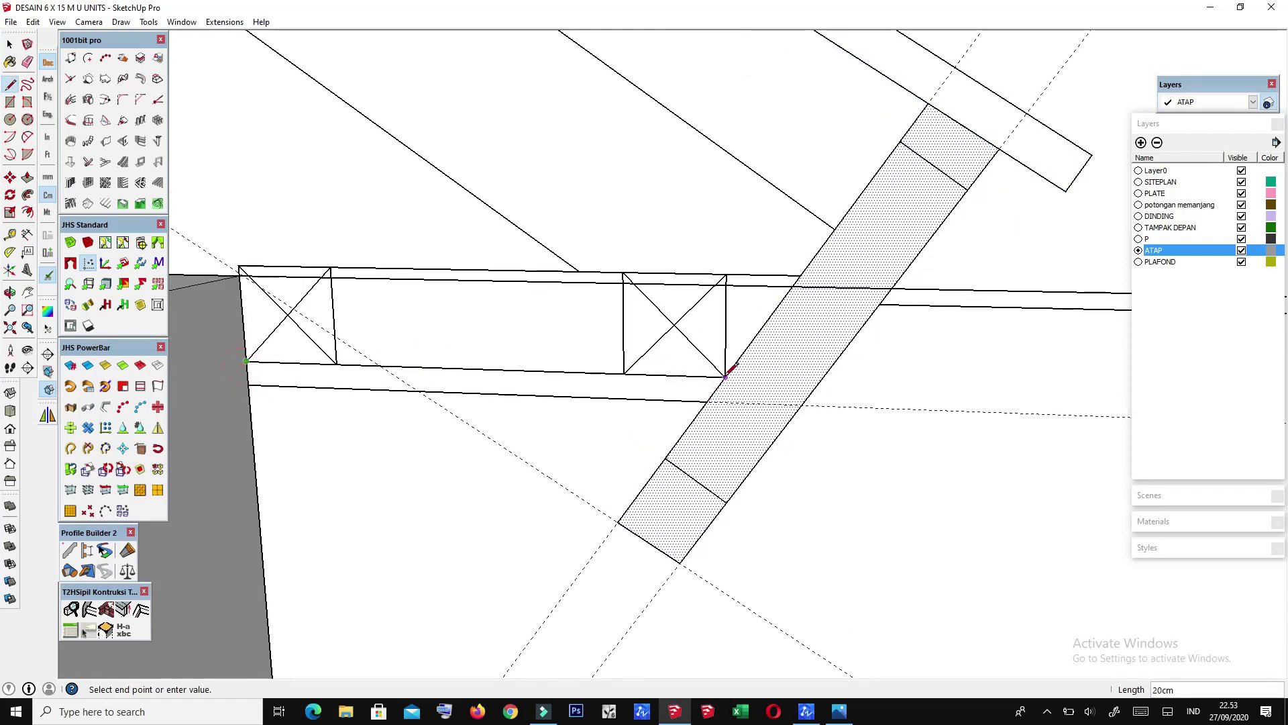
scroll(691, 393, "up", 1)
scroll(718, 389, "up", 1)
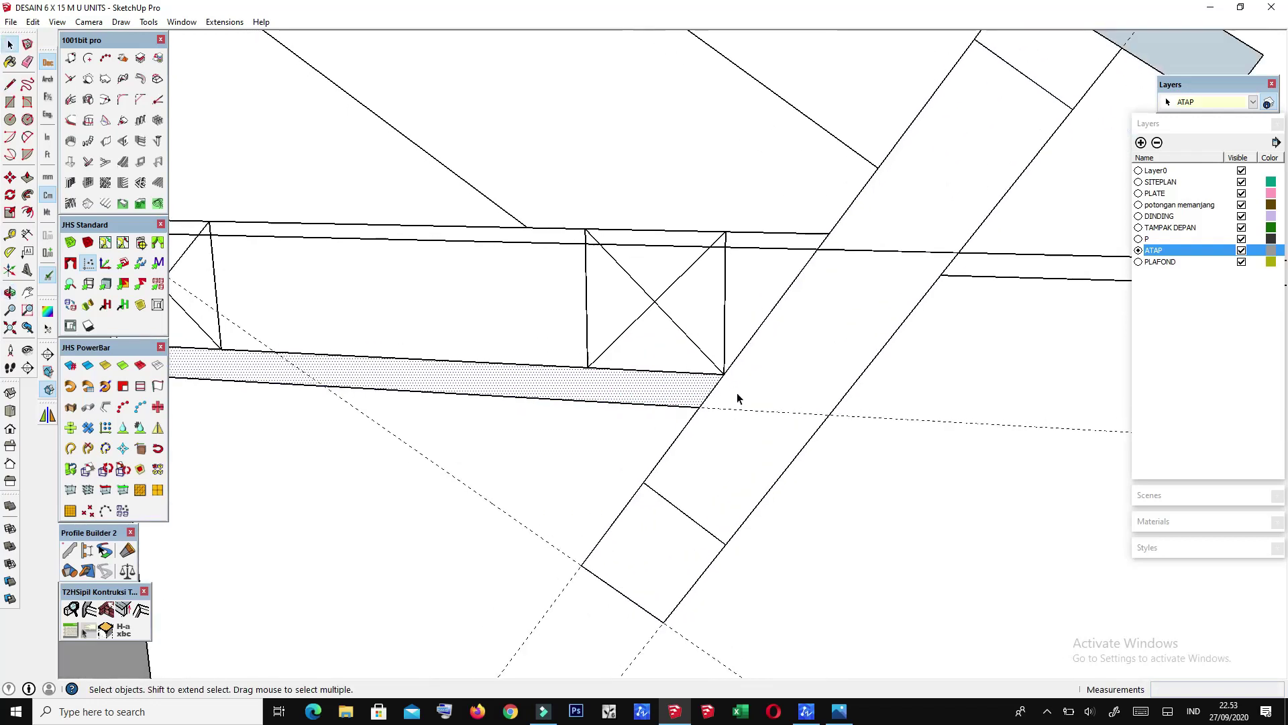
right_click(737, 392)
left_click(745, 506)
middle_click_drag(745, 506, 737, 401)
double_click(736, 396)
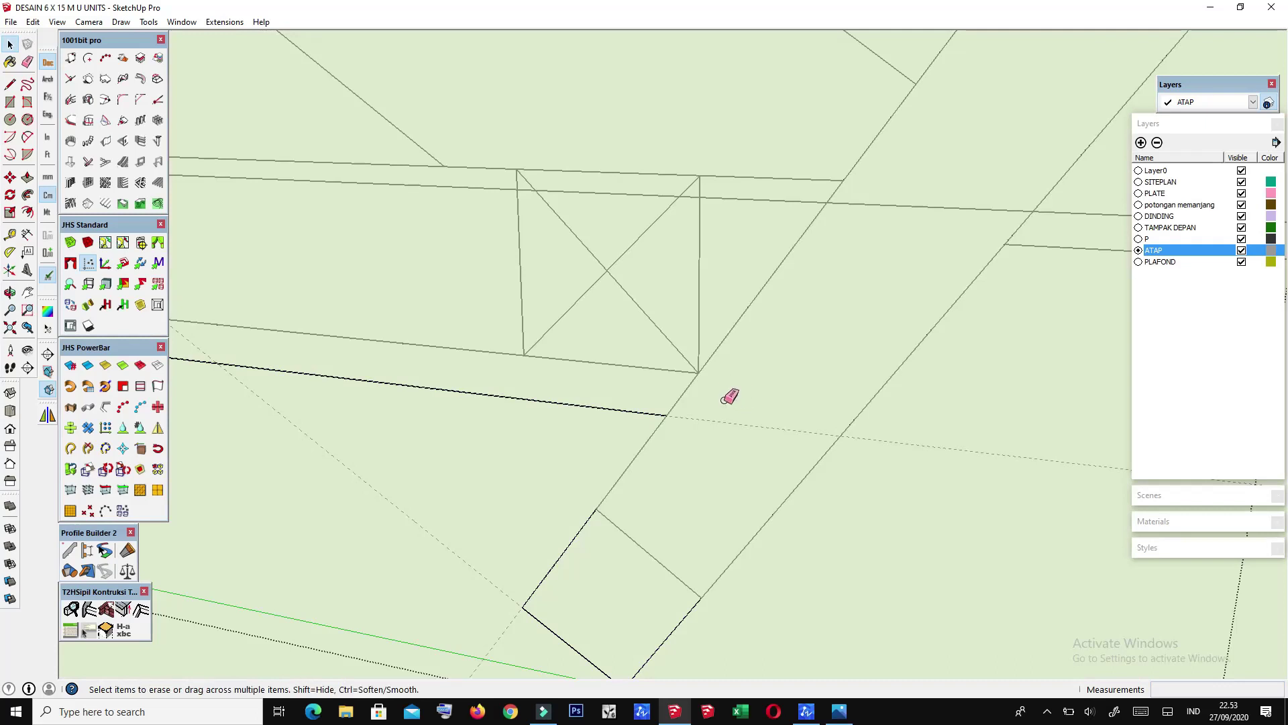
Step: Start pulling the eave profile face along the roof's lower edge with Push/Pull
scroll(576, 417, "down", 1)
scroll(590, 440, "down", 2)
key("p")
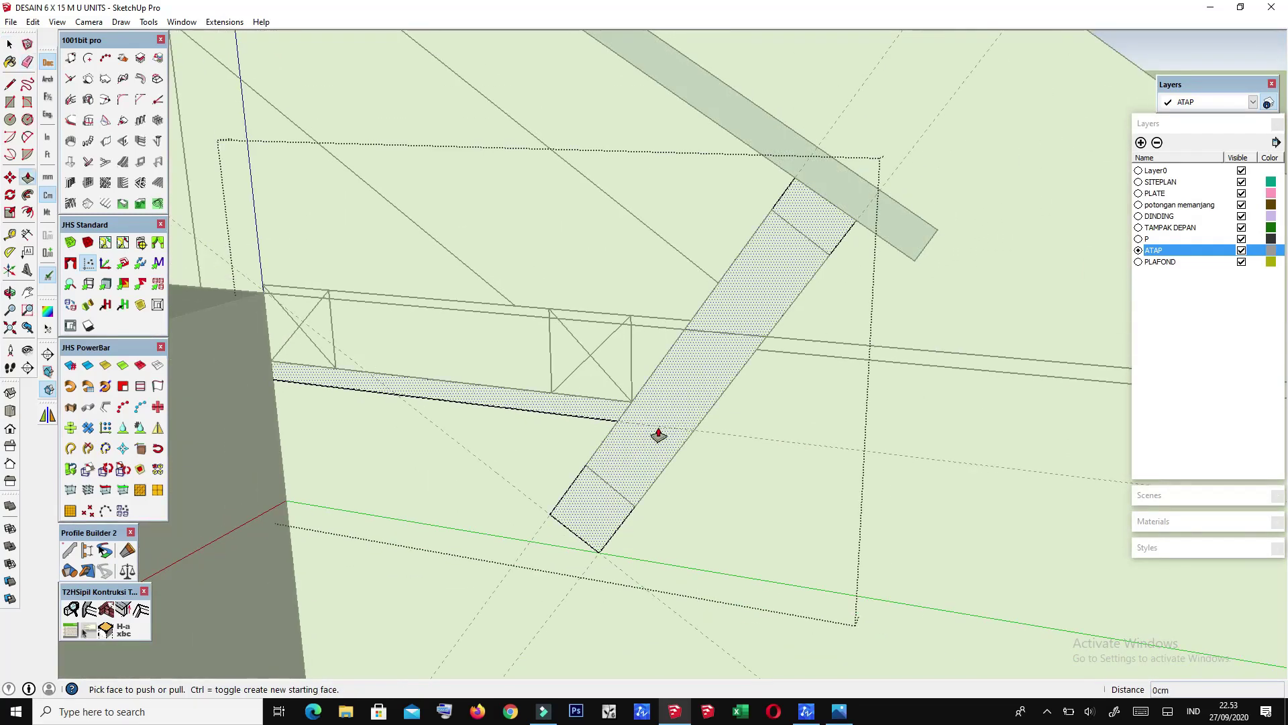
left_click(660, 433)
scroll(460, 467, "down", 2)
scroll(463, 469, "down", 2)
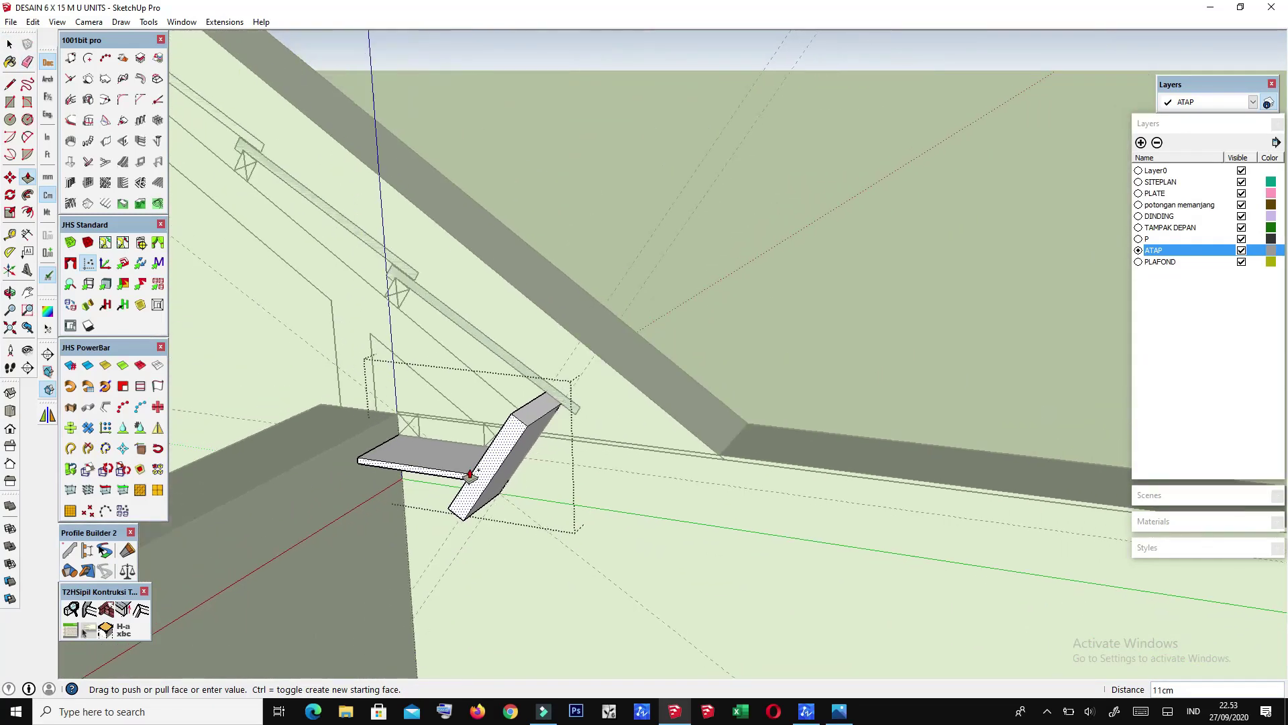
scroll(472, 475, "down", 1)
scroll(472, 475, "down", 2)
mouse_move(471, 475)
middle_mouse_down()
mouse_move(354, 572)
mouse_move(273, 534)
middle_mouse_up()
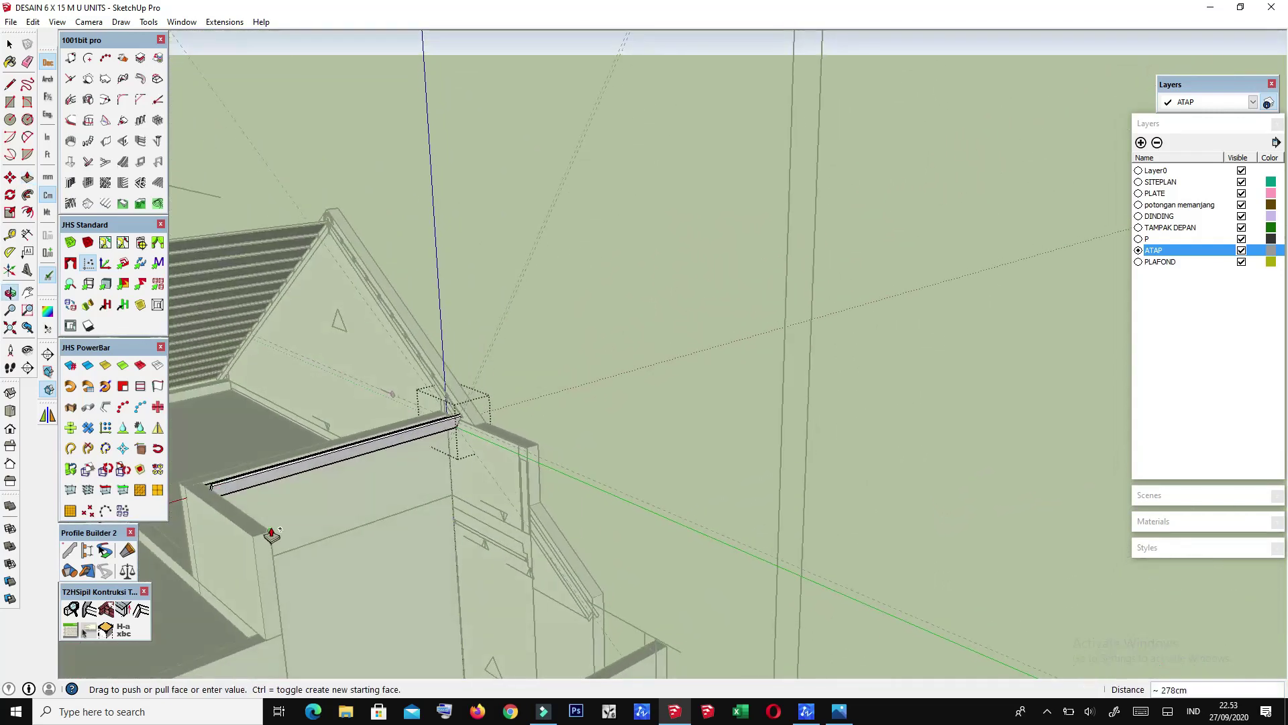
scroll(425, 510, "down", 2)
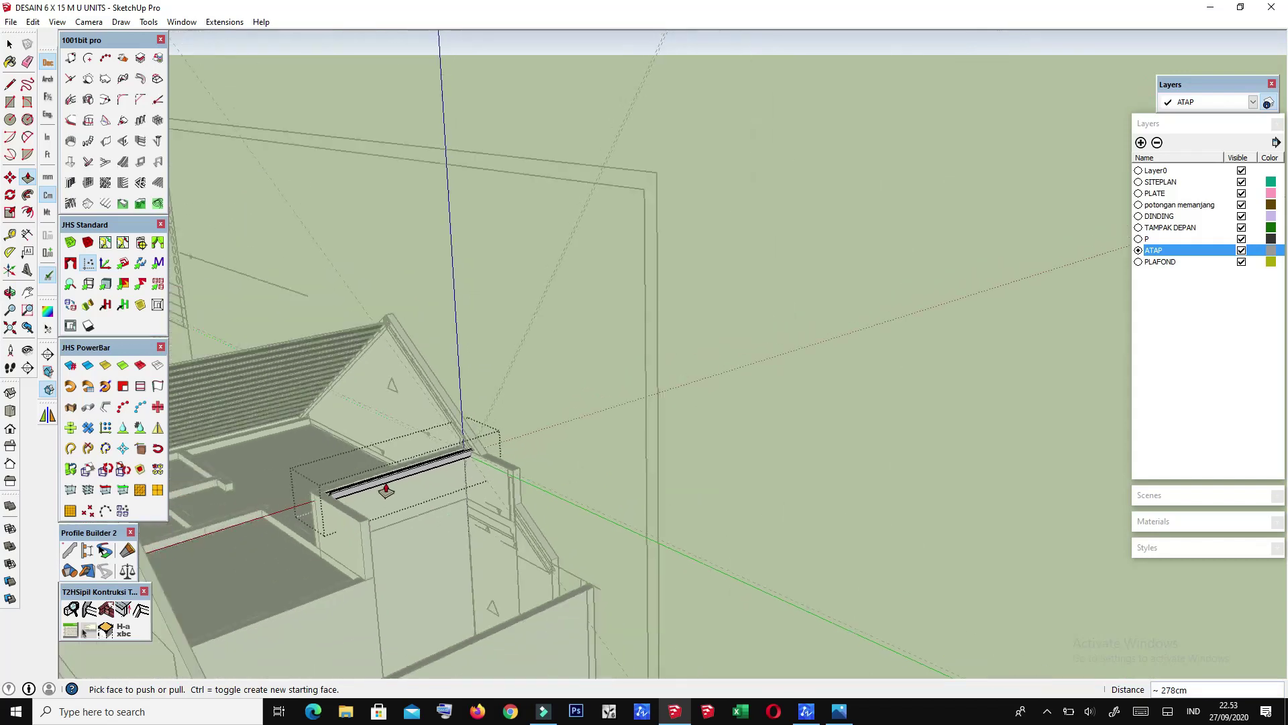
middle_click_drag(424, 510, 1050, 346)
mouse_move(622, 389)
middle_mouse_down()
mouse_move(555, 469)
mouse_move(580, 447)
middle_mouse_up()
Step: Orbit and zoom around the gable to inspect the 570 cm eave board
scroll(571, 437, "up", 3)
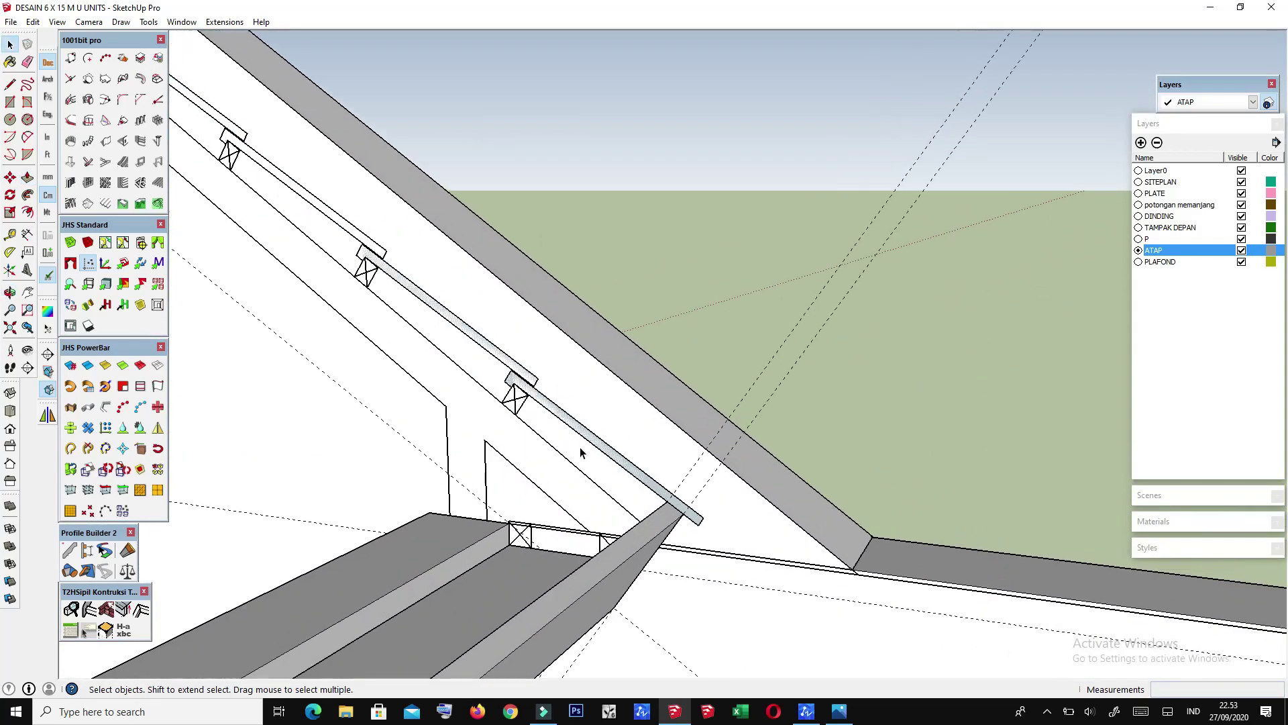
scroll(580, 447, "up", 2)
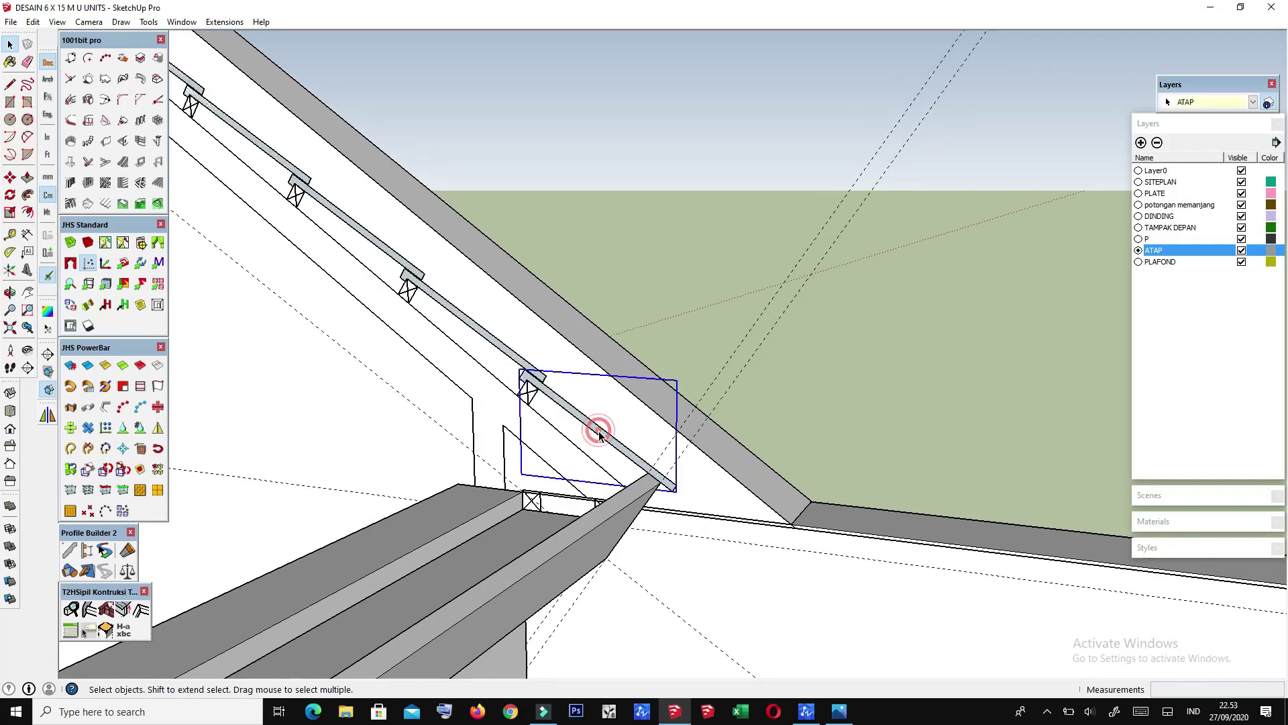
scroll(600, 435, "down", 3)
scroll(630, 353, "down", 2)
scroll(435, 595, "down", 2)
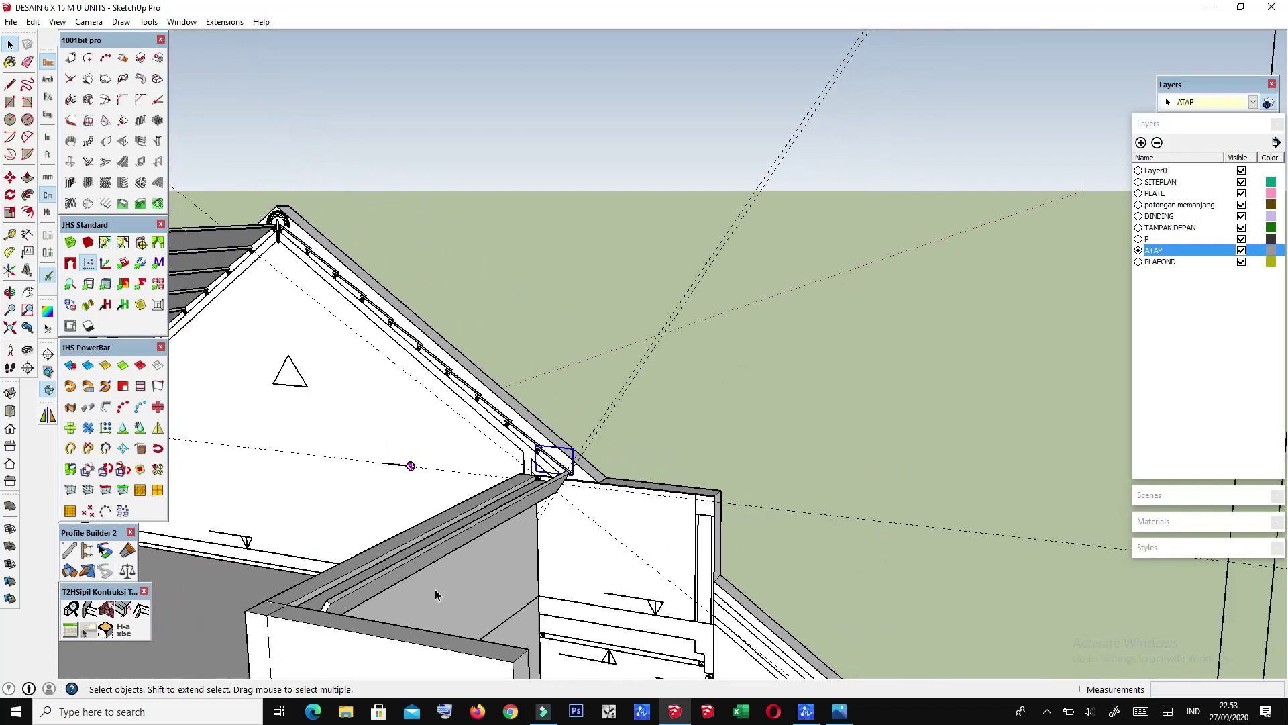
scroll(435, 595, "down", 2)
mouse_move(435, 595)
middle_mouse_down()
mouse_move(313, 602)
mouse_move(402, 510)
mouse_move(362, 523)
mouse_move(466, 455)
middle_mouse_up()
scroll(770, 385, "up", 3)
scroll(769, 386, "down", 3)
mouse_move(770, 385)
middle_mouse_down()
mouse_move(915, 495)
mouse_move(461, 570)
mouse_move(466, 409)
mouse_move(631, 446)
middle_mouse_up()
scroll(914, 495, "down", 3)
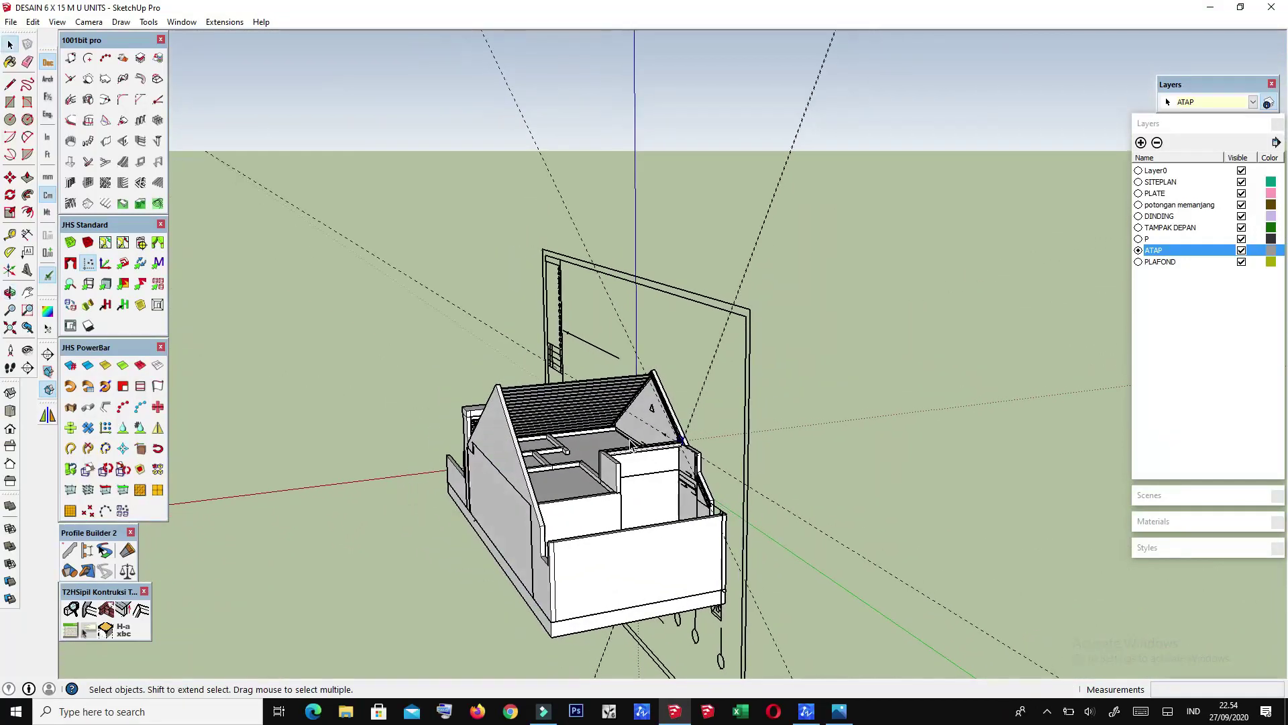
scroll(681, 439, "up", 3)
mouse_move(734, 440)
middle_mouse_down()
mouse_move(782, 440)
mouse_move(782, 469)
middle_mouse_up()
scroll(783, 469, "up", 3)
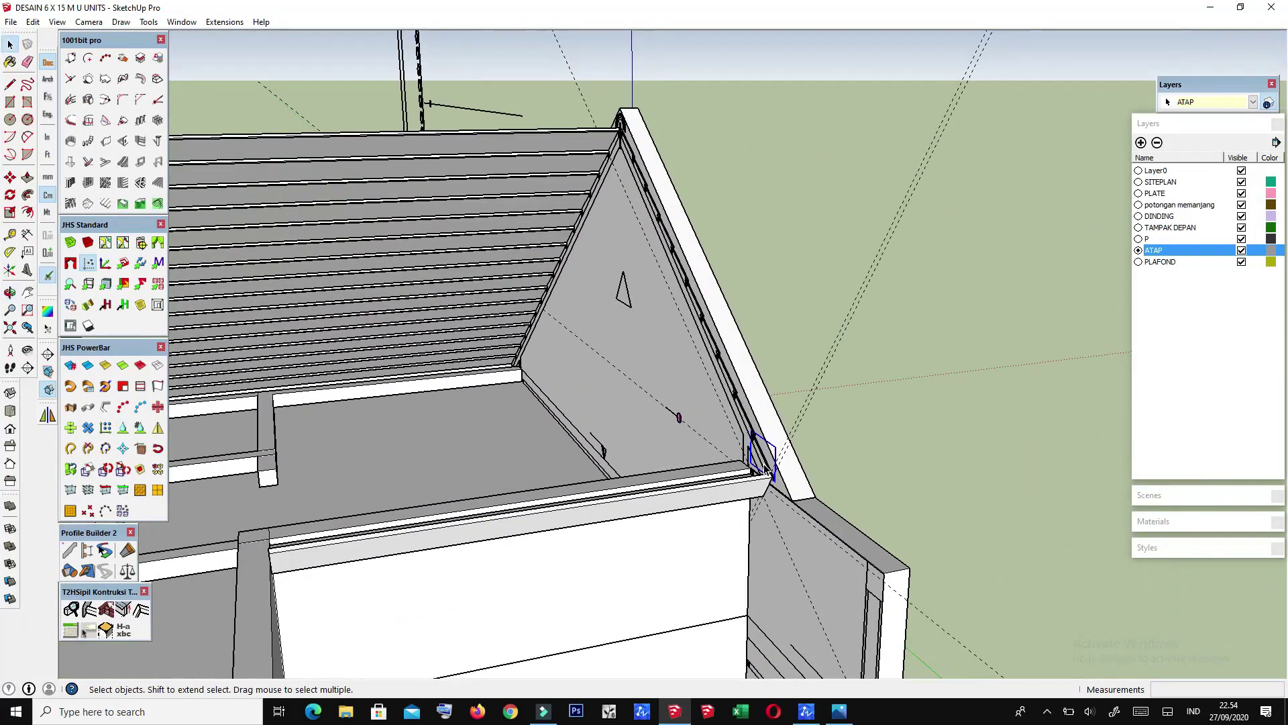
scroll(765, 468, "up", 3)
scroll(865, 431, "up", 2)
scroll(872, 423, "up", 2)
scroll(872, 408, "up", 2)
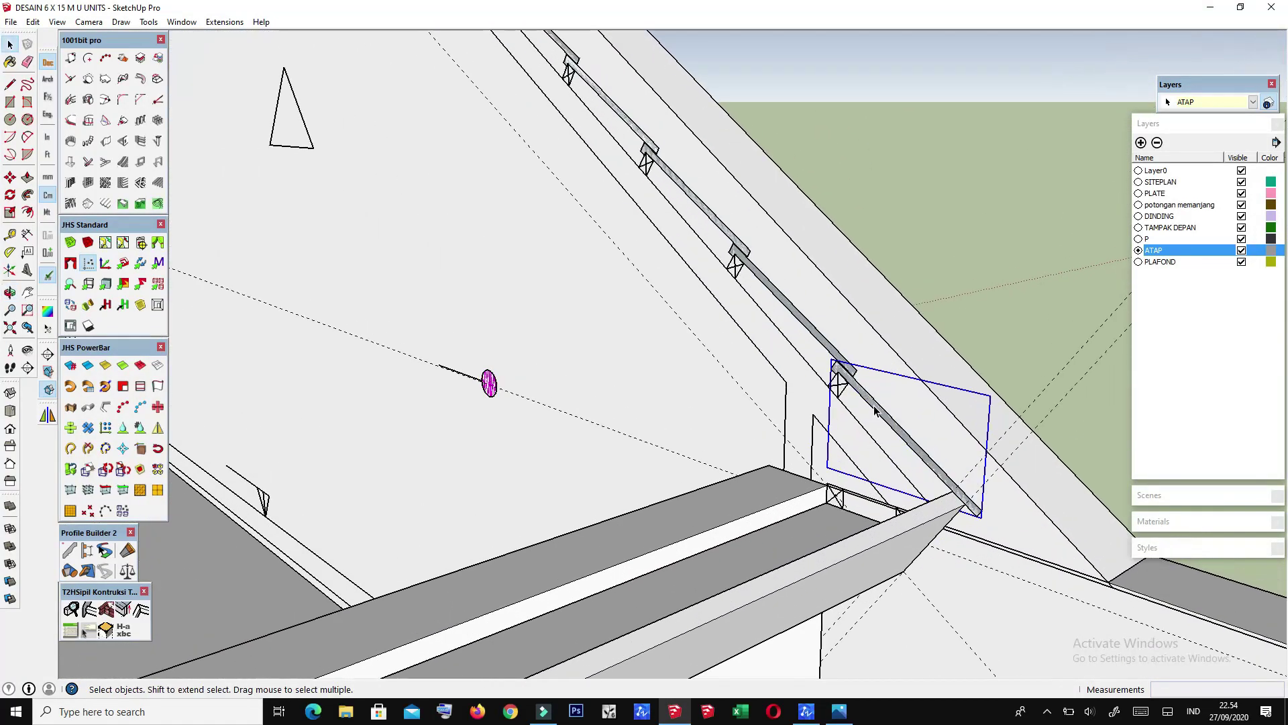
Step: Inside the roof sheet component, push/pull the thin sheet face along the roof and finish
double_click(874, 406)
key("p")
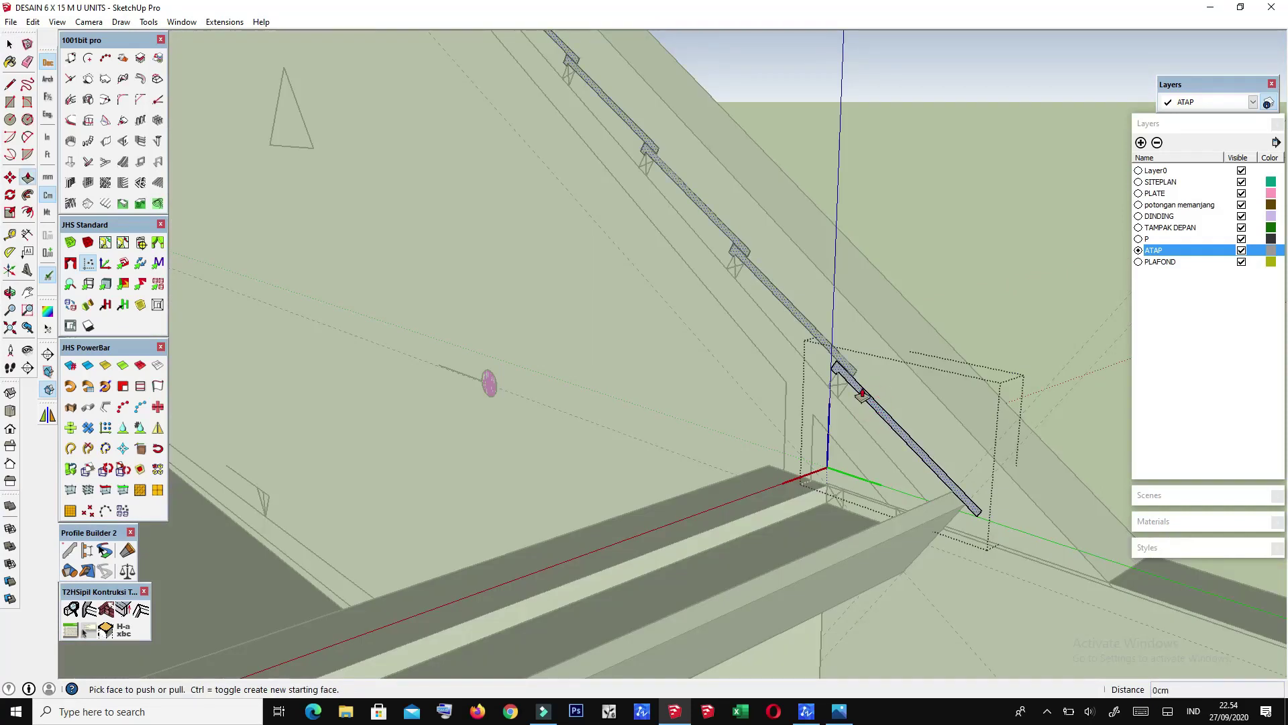
left_click(869, 405)
scroll(731, 425, "down", 3)
scroll(765, 389, "down", 3)
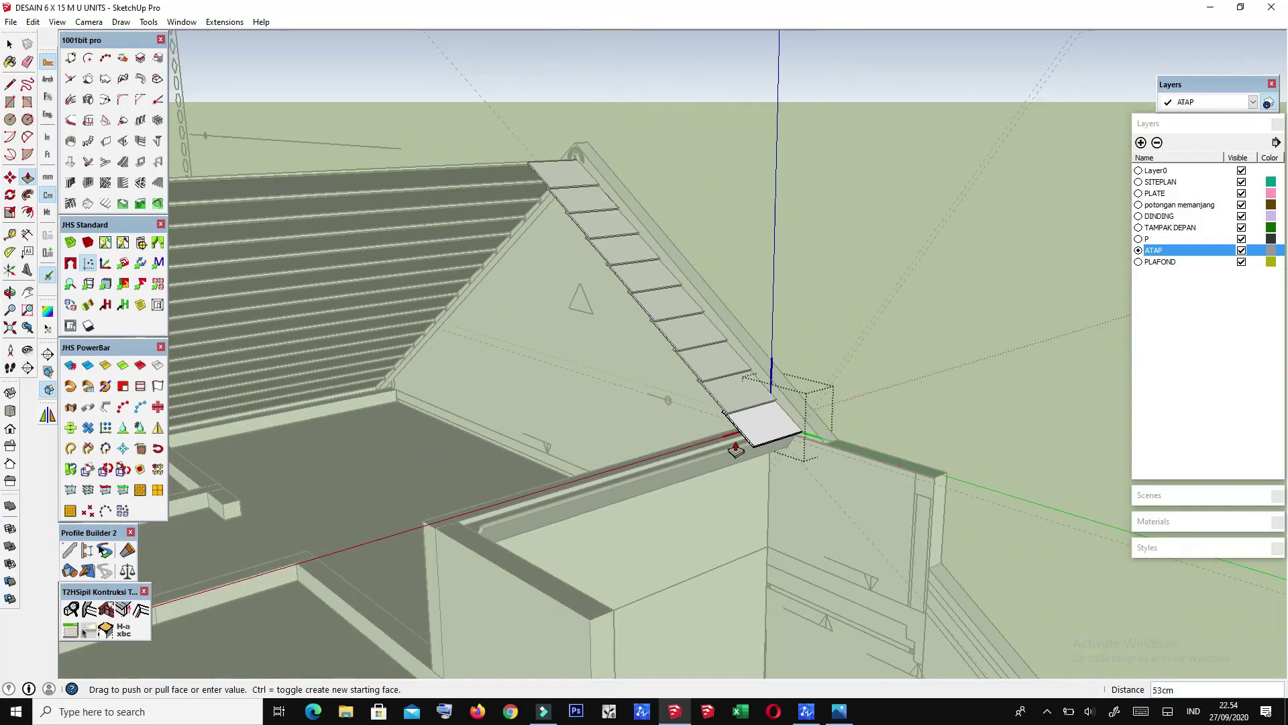
middle_click_drag(758, 422, 484, 547)
scroll(510, 497, "down", 3)
middle_click_drag(512, 498, 267, 473)
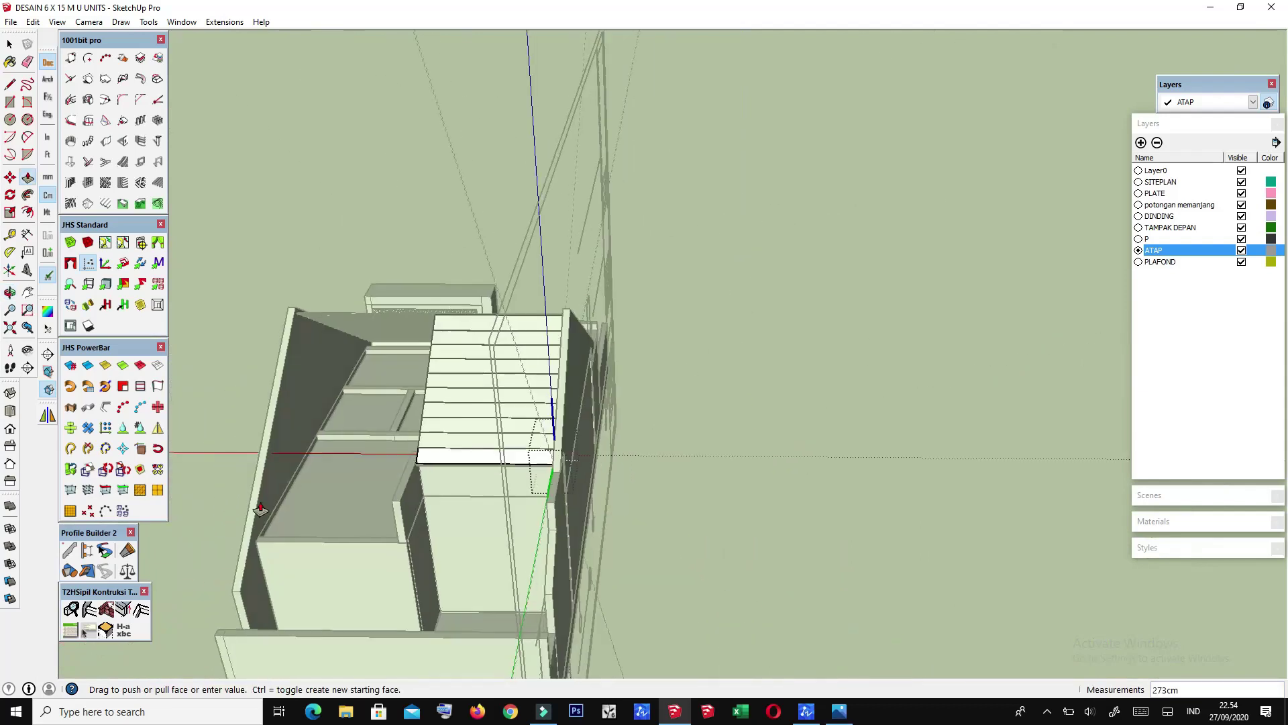
scroll(267, 473, "up", 3)
scroll(267, 473, "up", 2)
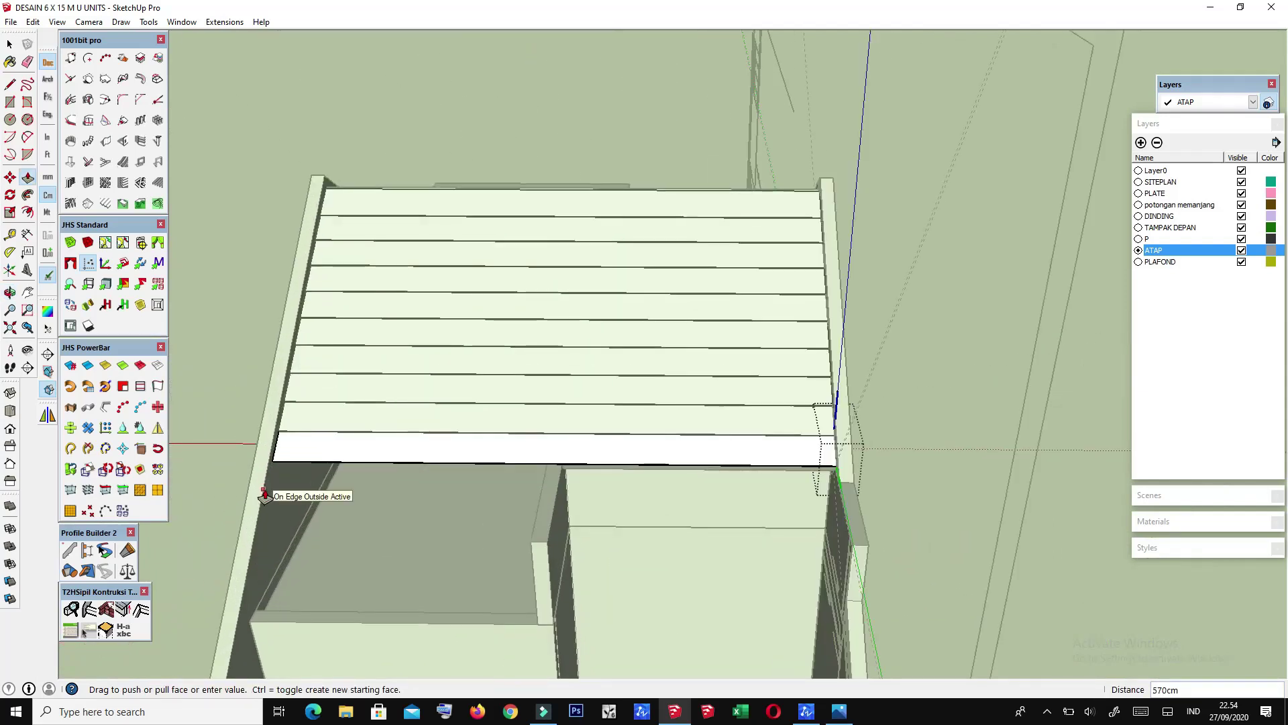
scroll(363, 535, "down", 3)
key("space")
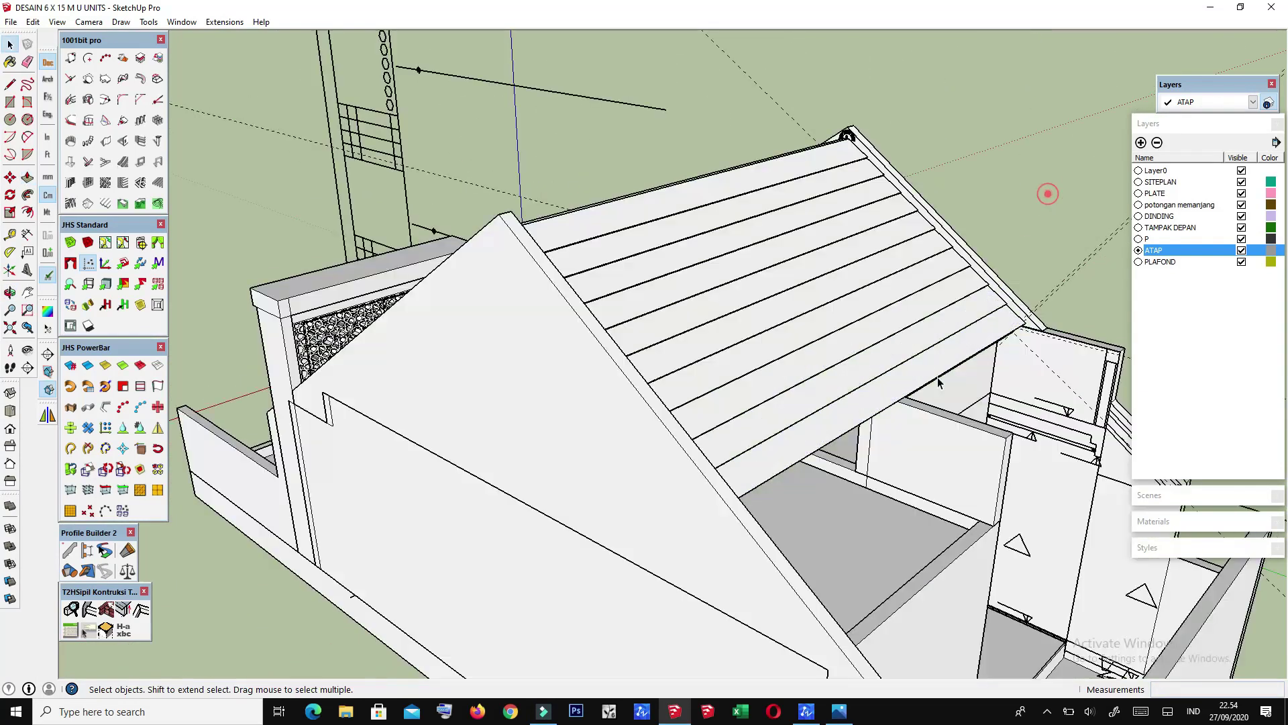
middle_click_drag(1046, 193, 654, 429)
scroll(651, 457, "up", 1)
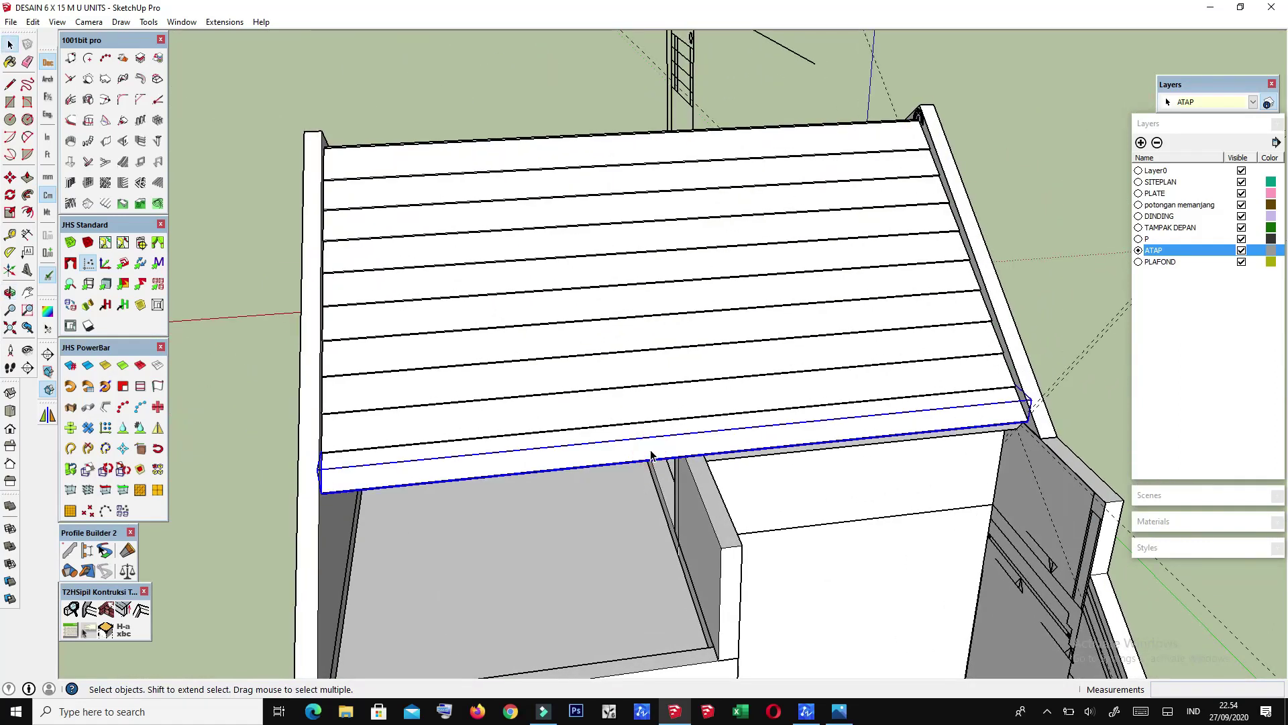
Step: Make the eave beam unique and push/pull its end face
right_click(650, 456)
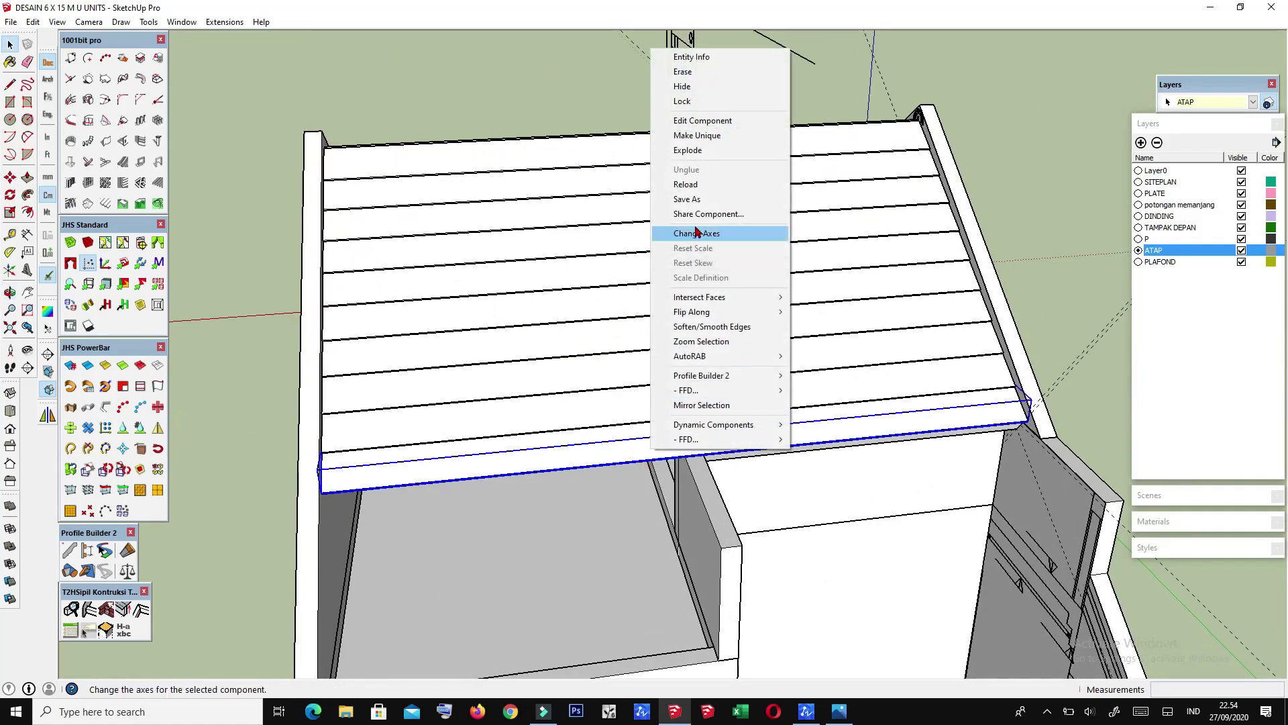
left_click(712, 136)
scroll(384, 464, "up", 3)
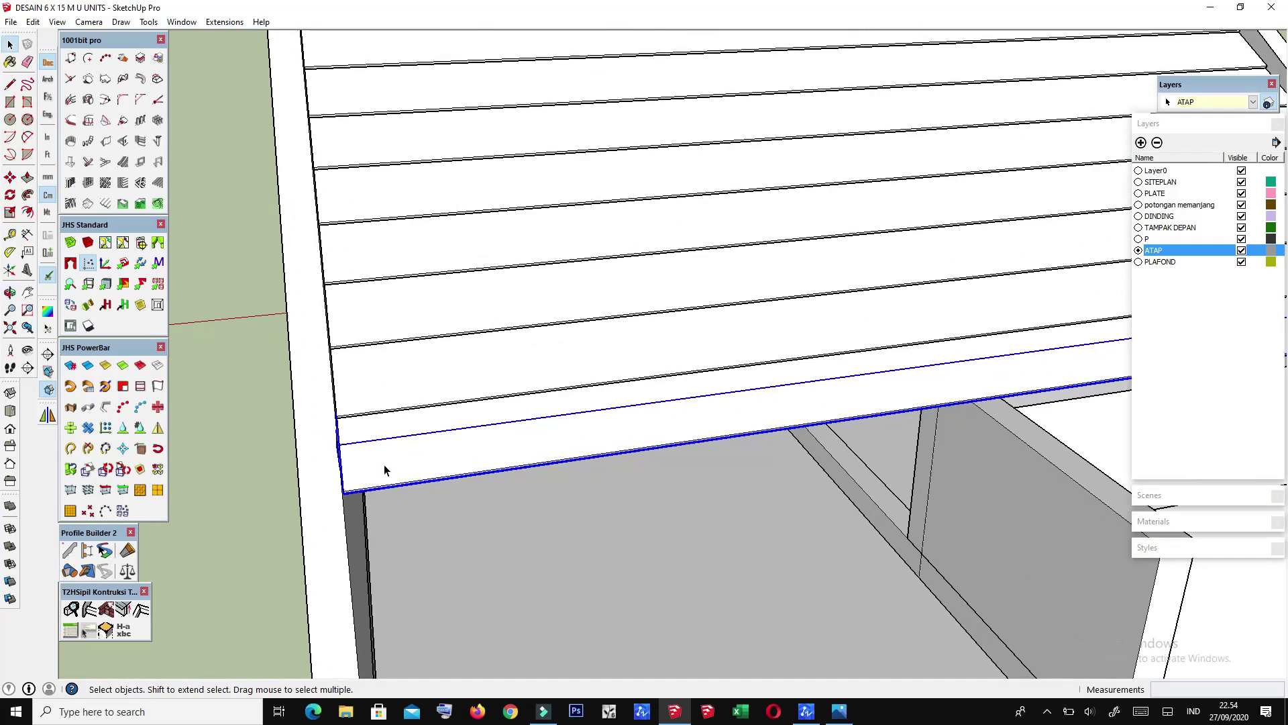
scroll(384, 465, "up", 2)
middle_click_drag(380, 470, 626, 426)
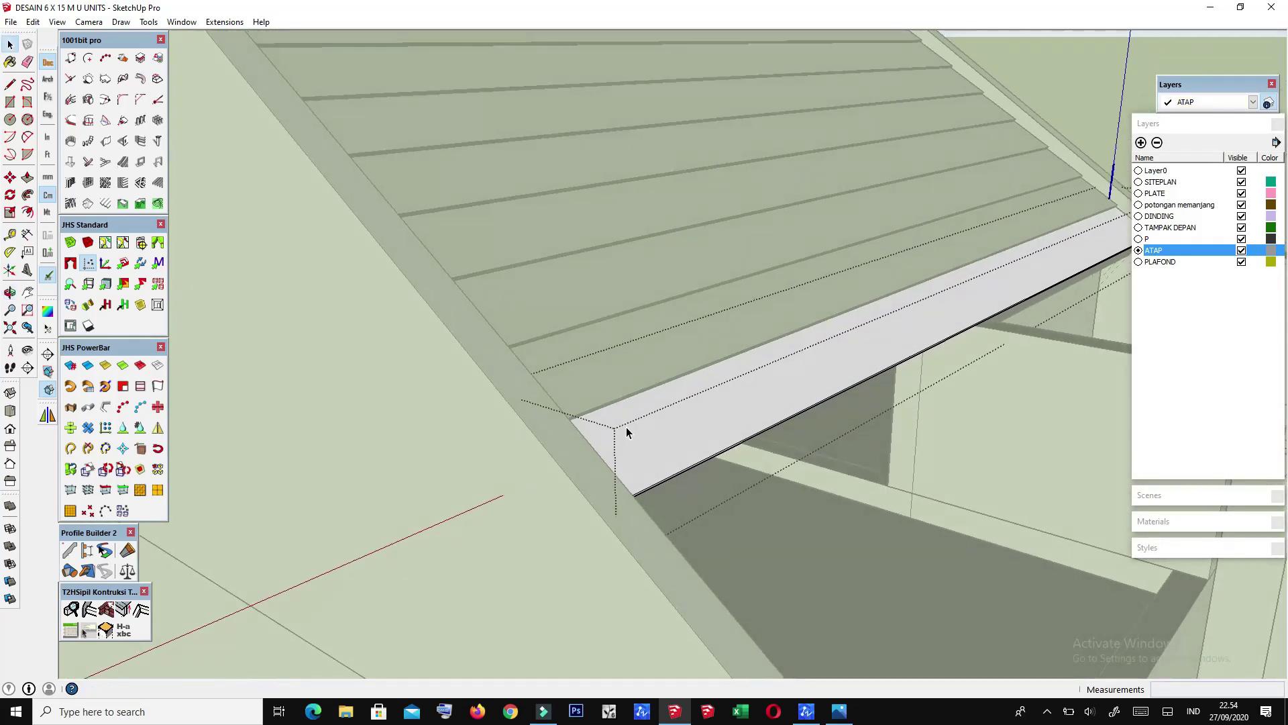
key("p")
mouse_move(612, 493)
left_mouse_down()
mouse_move(698, 463)
mouse_move(606, 496)
left_mouse_up()
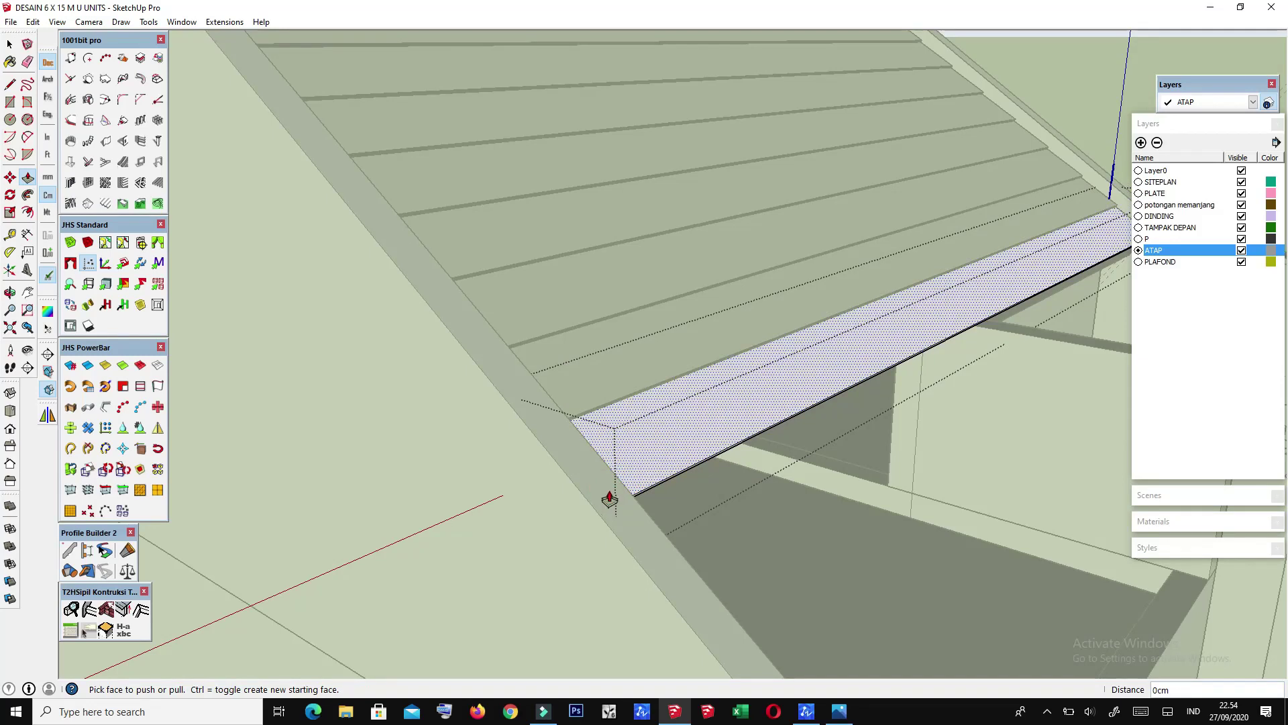
mouse_move(669, 489)
middle_mouse_down()
mouse_move(587, 518)
mouse_move(908, 400)
middle_mouse_up()
key("space")
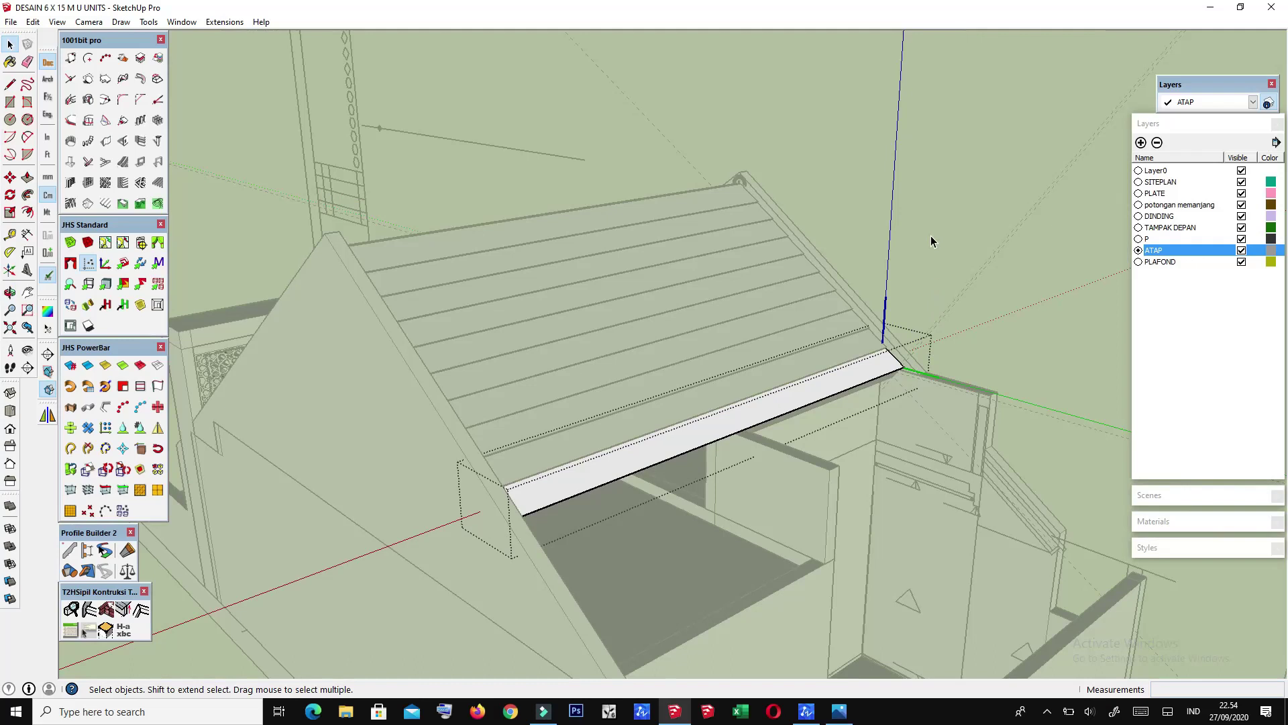
Step: Exit the beam group, reframe the view, and reopen the beam for editing
left_click(932, 241)
middle_click_drag(832, 384, 705, 499)
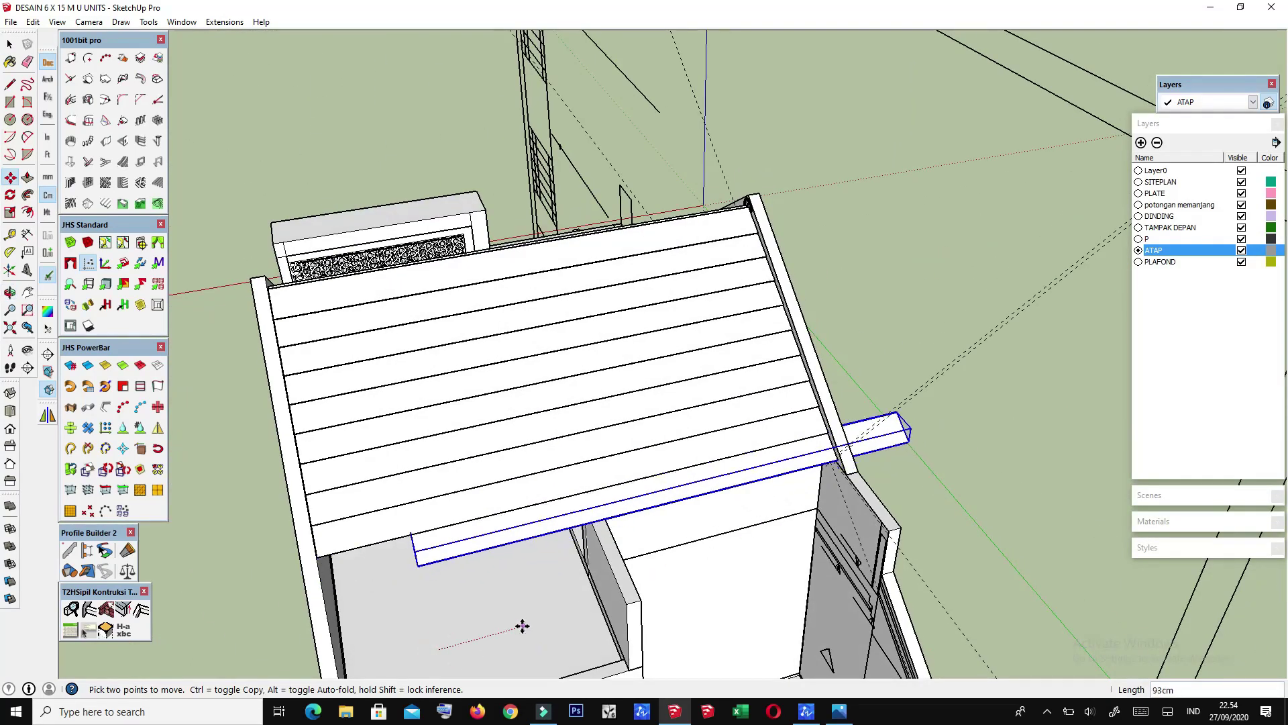
middle_click_drag(484, 596, 658, 534)
scroll(714, 520, "up", 3)
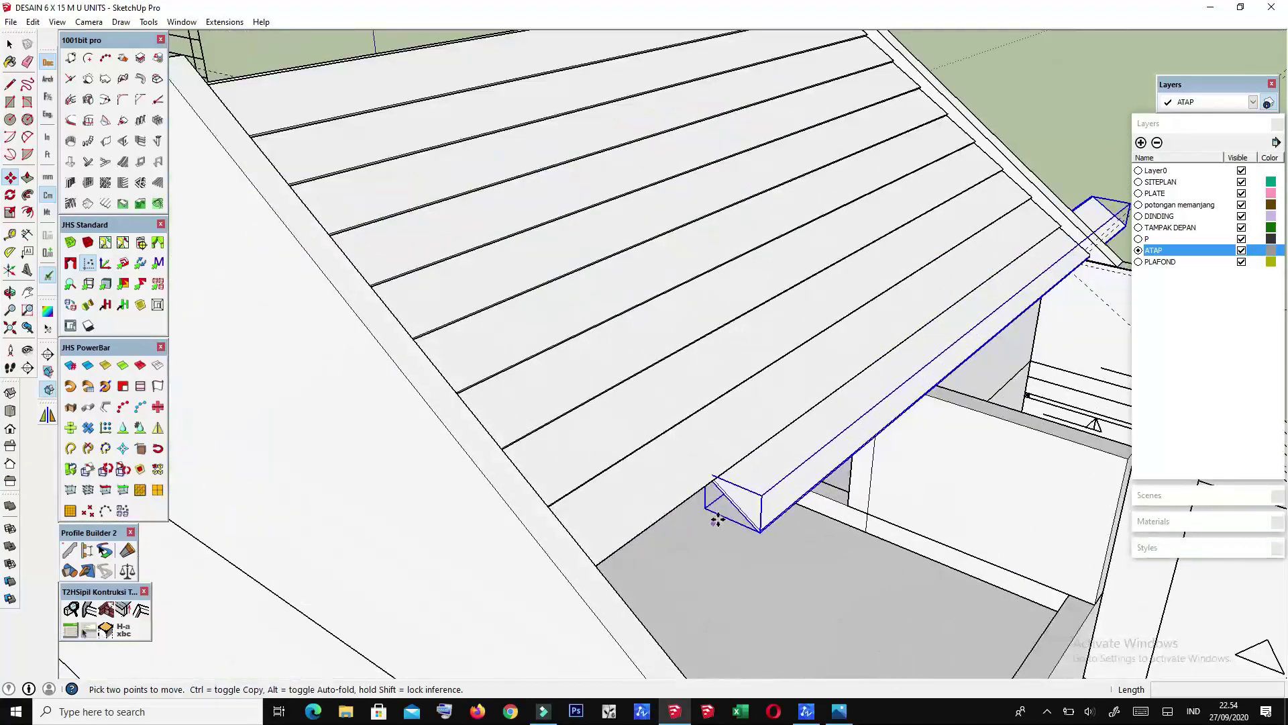
scroll(713, 518, "up", 3)
scroll(738, 503, "up", 2)
double_click(772, 490)
key("p")
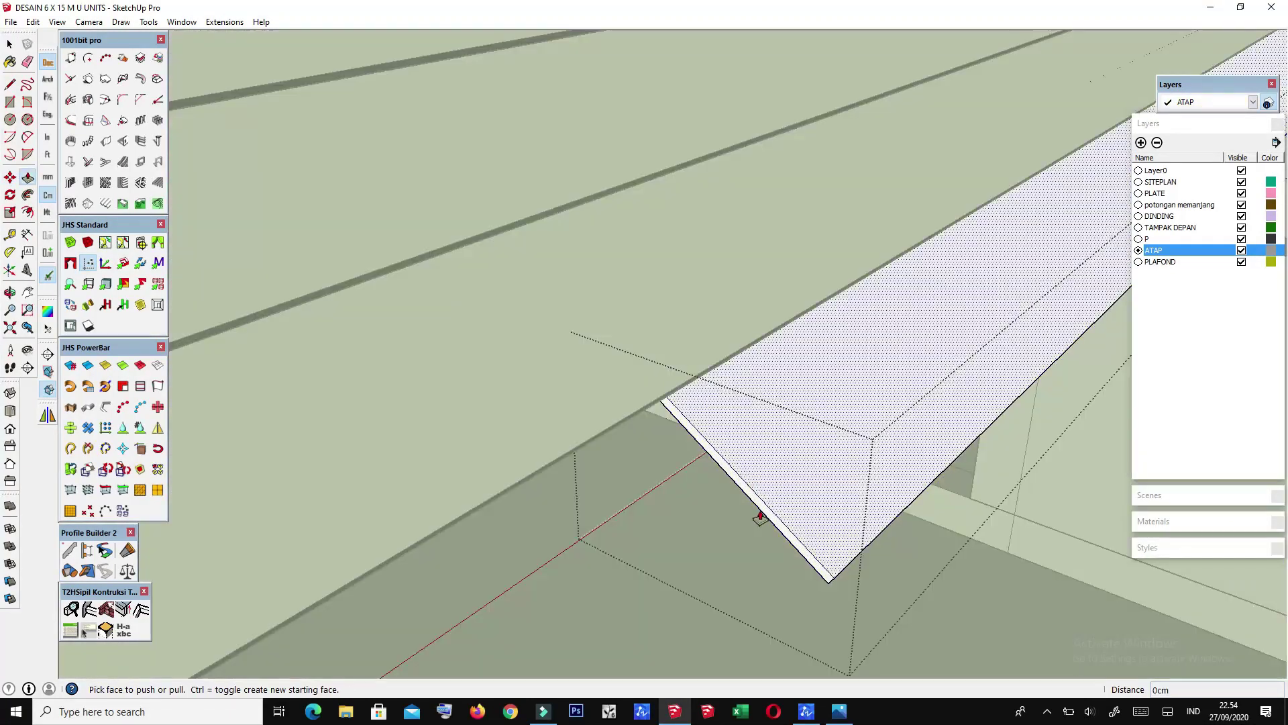
scroll(604, 516, "down", 3)
middle_click_drag(556, 520, 684, 526)
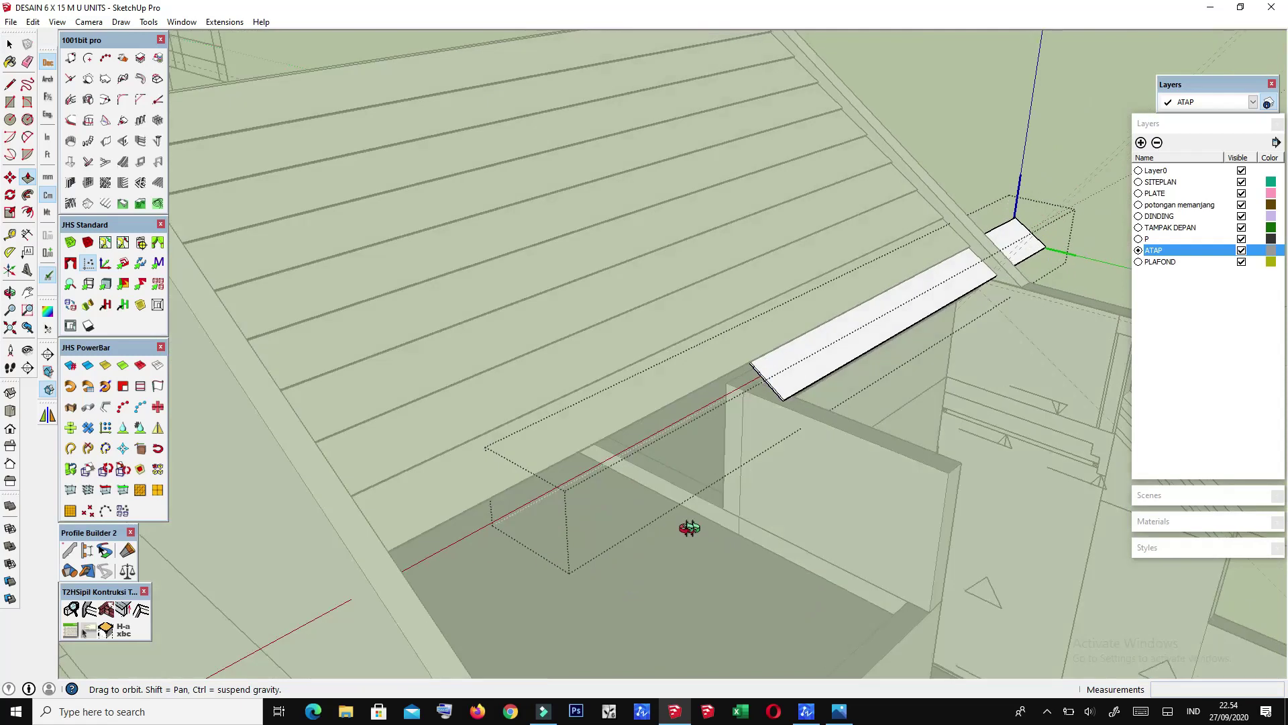
scroll(671, 520, "up", 3)
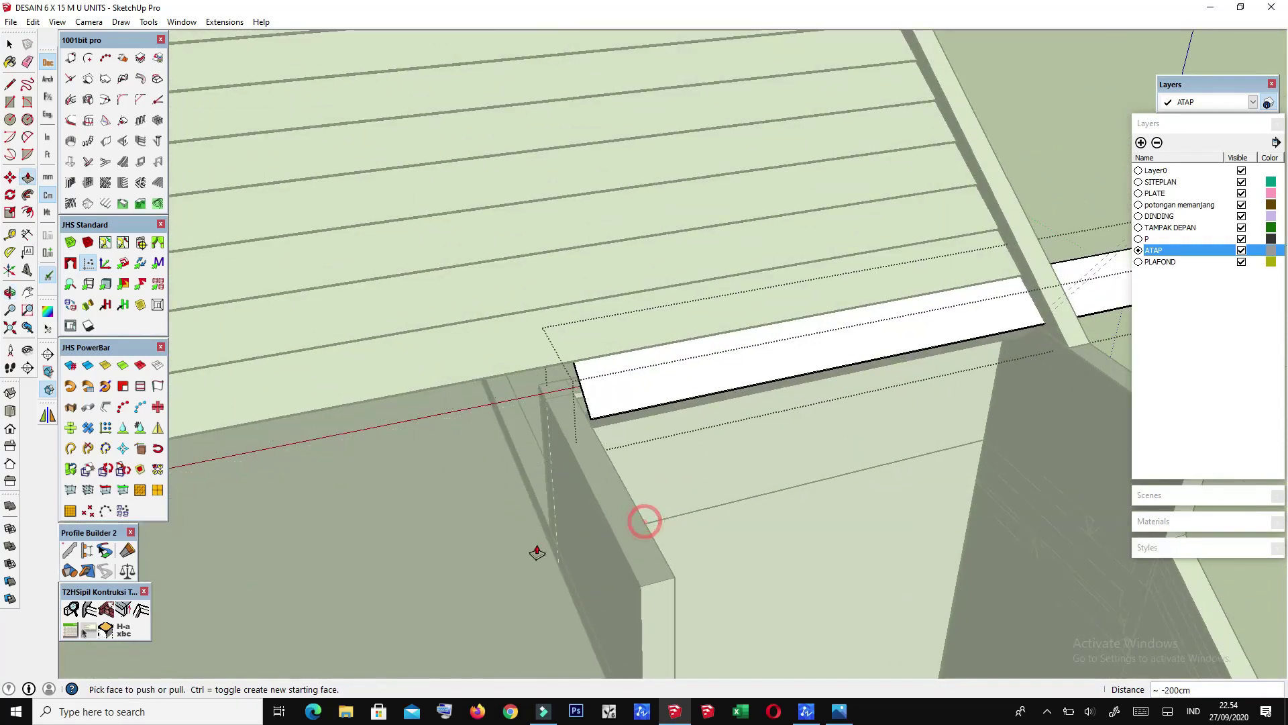
scroll(536, 552, "down", 2)
Step: Move the eave beam from its end to snap onto the roof corner endpoint
left_click(966, 285)
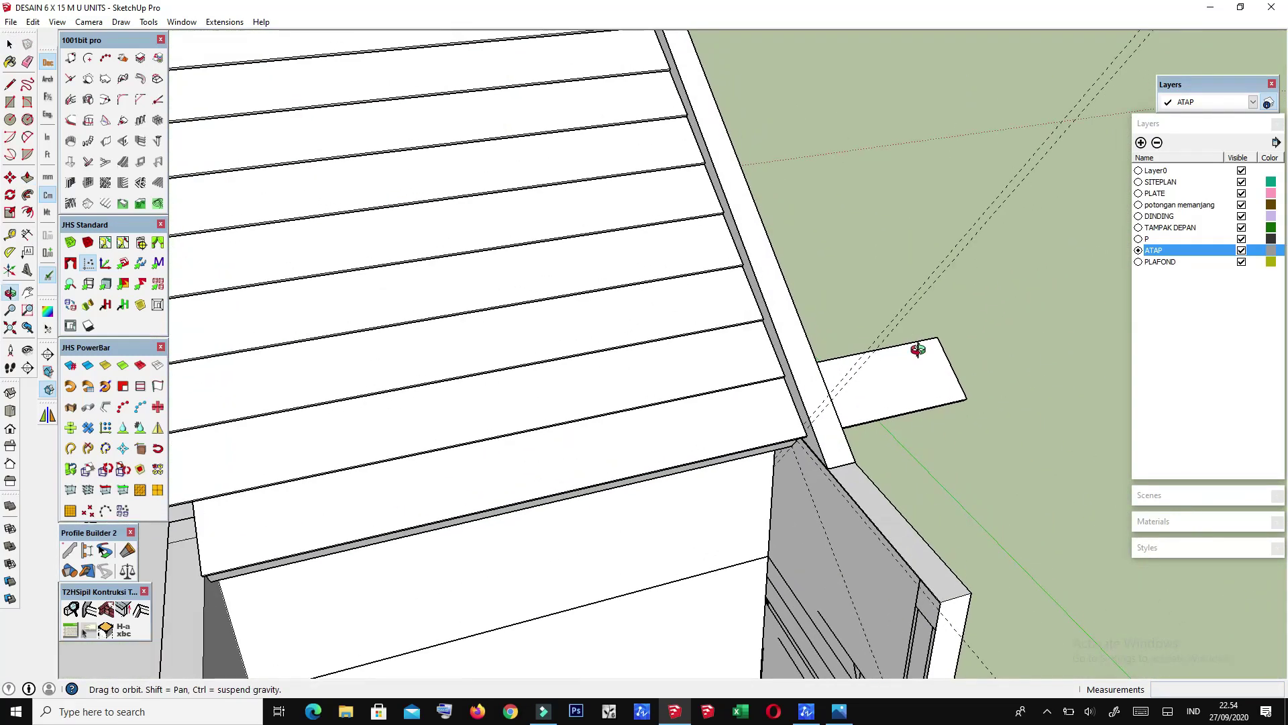
scroll(960, 275, "up", 3)
left_click(955, 267)
key("m")
scroll(959, 276, "up", 2)
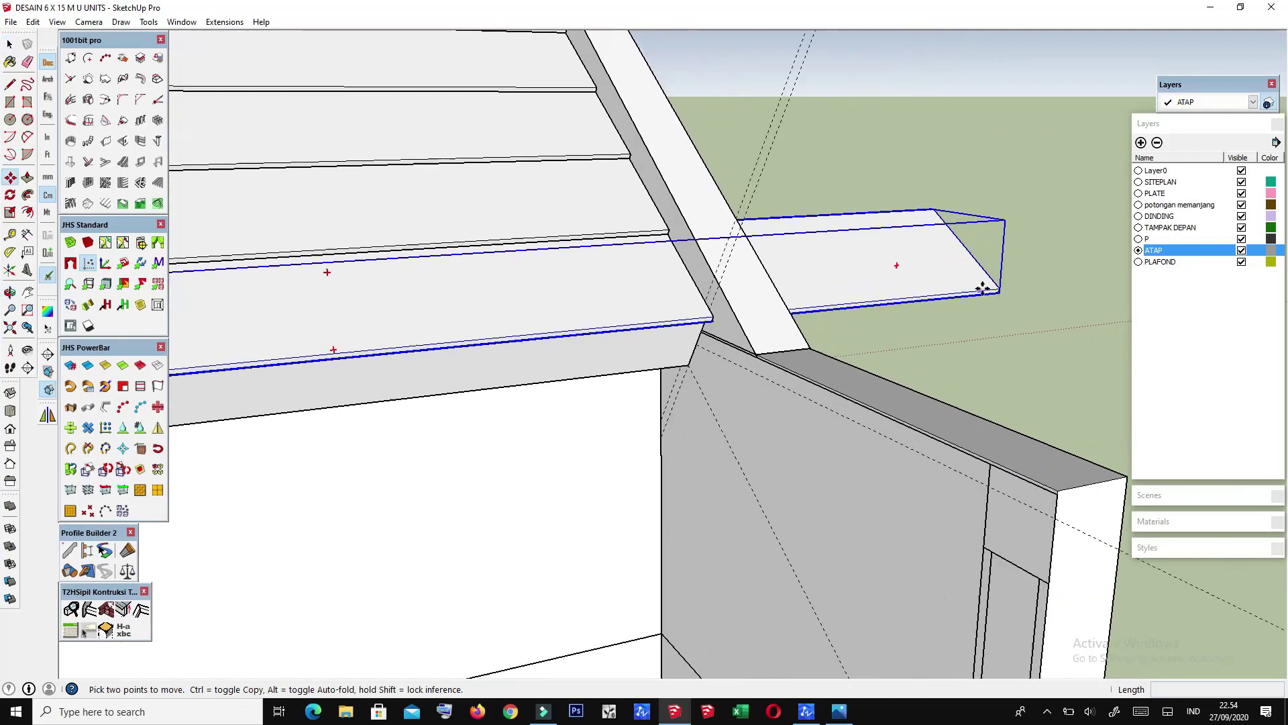
left_click(1000, 290)
scroll(676, 325, "up", 2)
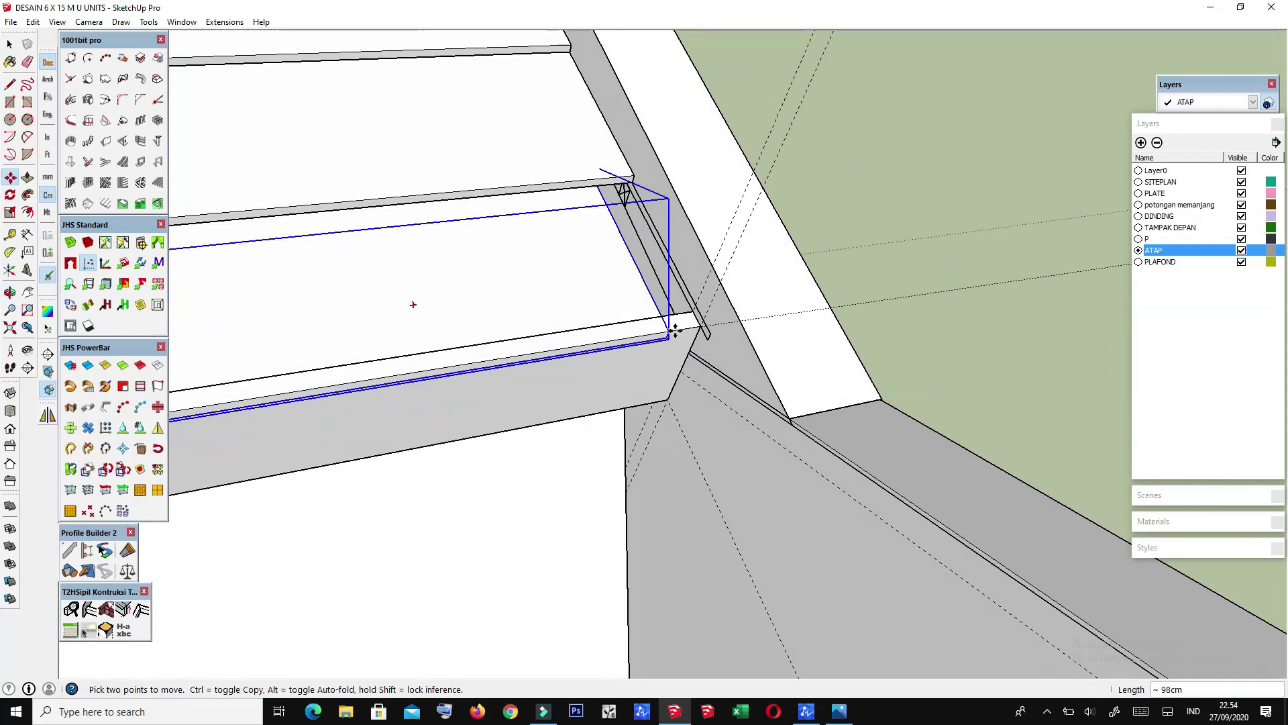
scroll(718, 331, "up", 2)
left_click(718, 332)
scroll(718, 332, "down", 1)
scroll(714, 335, "down", 1)
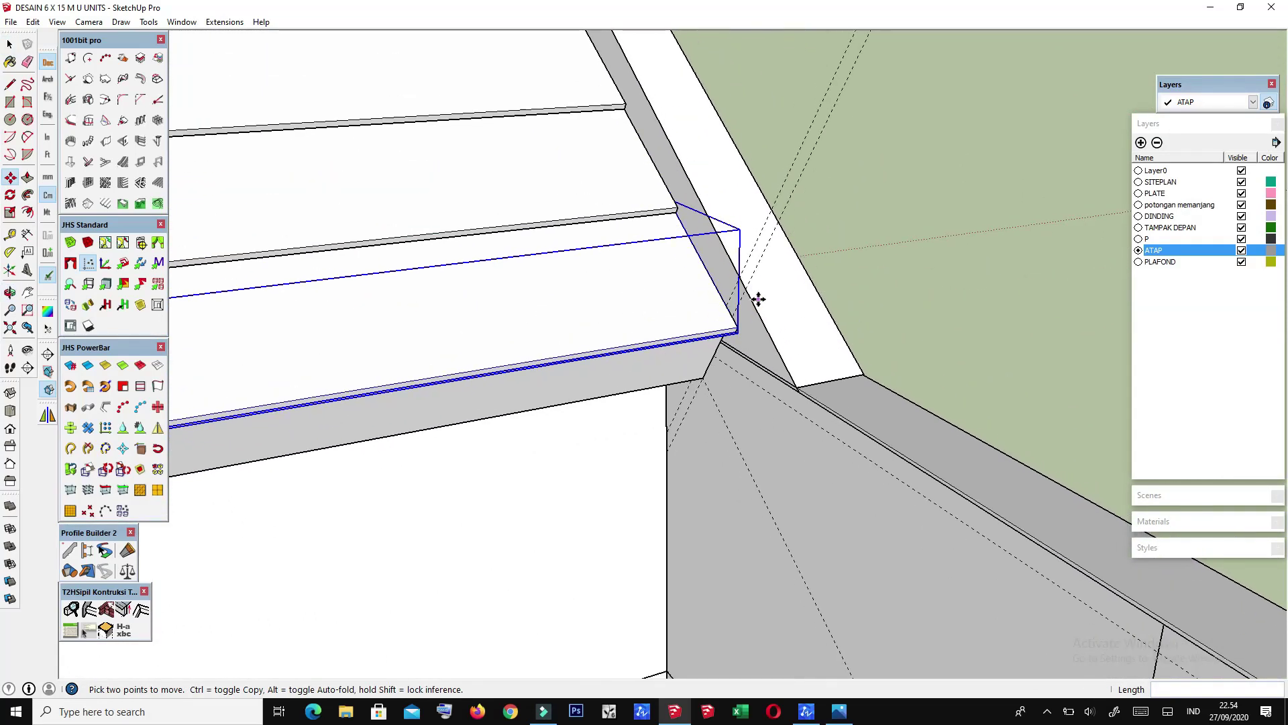
scroll(713, 336, "down", 1)
scroll(712, 338, "down", 1)
middle_click_drag(762, 377, 785, 377)
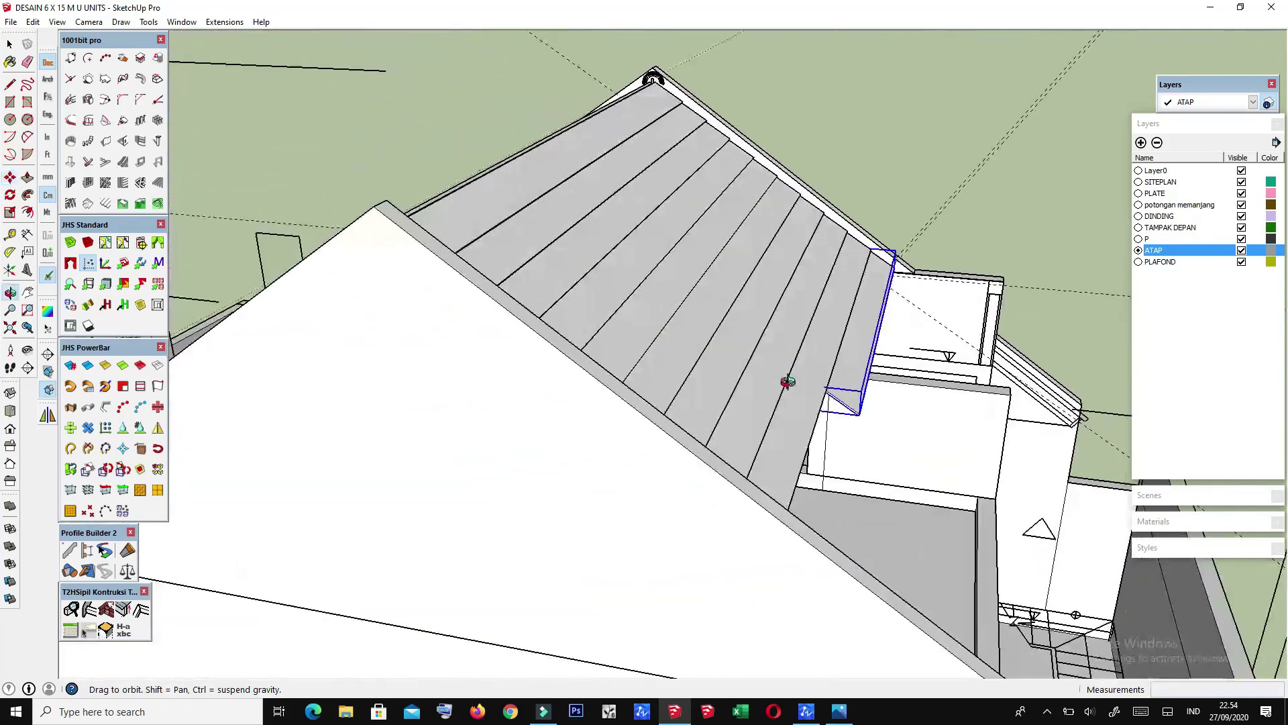
scroll(684, 440, "up", 3)
key("space")
Step: Push the beam's end face 93 cm inward to shorten it at the gable end
scroll(671, 402, "up", 1)
double_click(671, 397)
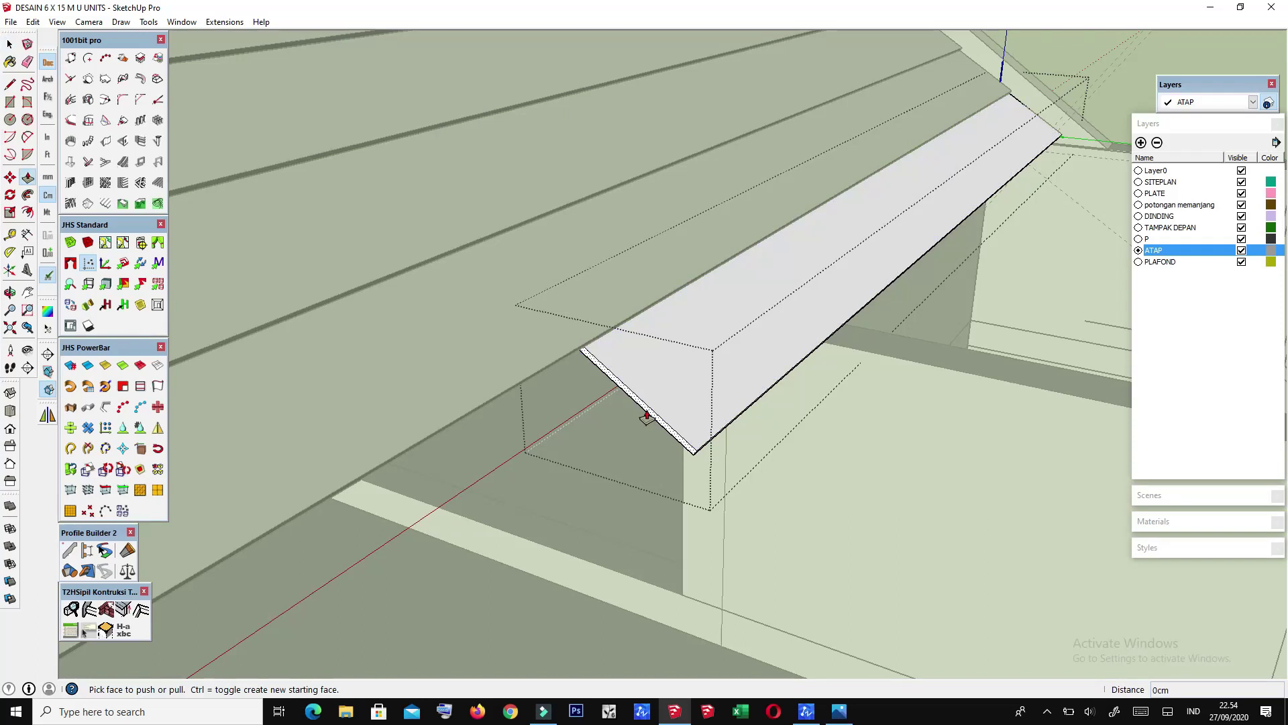
left_click(646, 416)
middle_click_drag(647, 416, 590, 391)
scroll(411, 411, "up", 2)
middle_click_drag(369, 387, 362, 435)
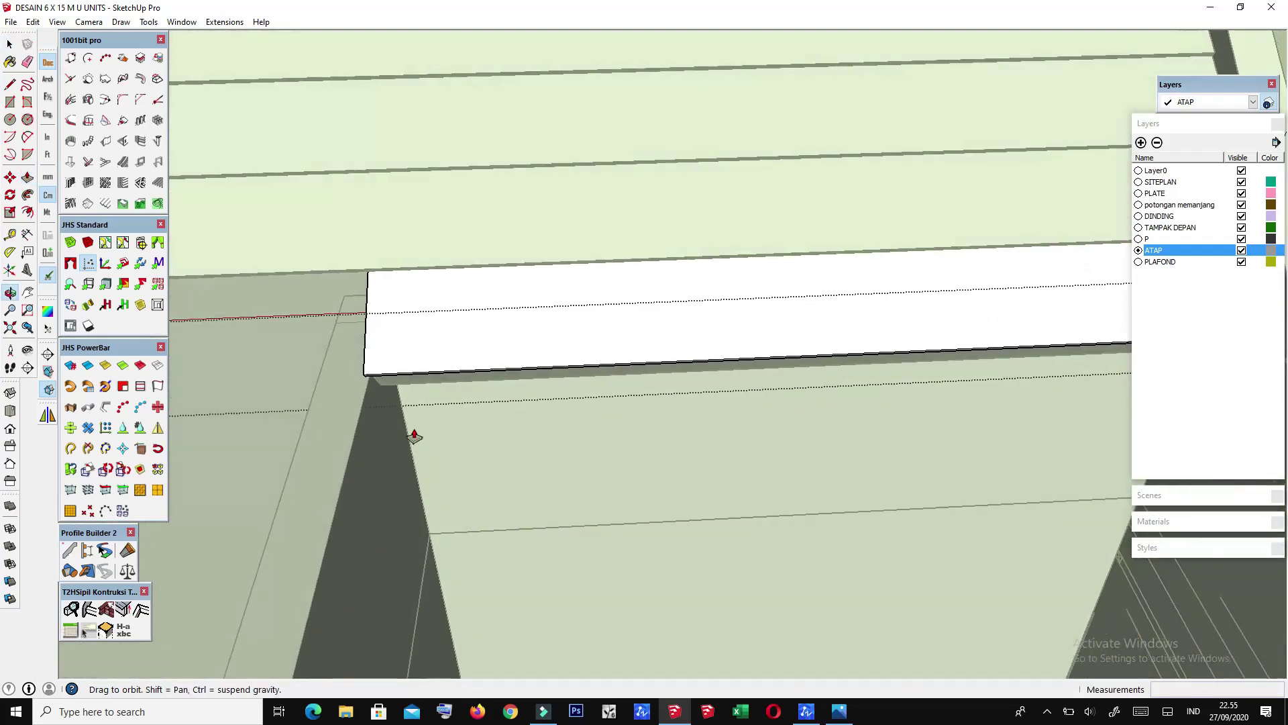
scroll(366, 435, "down", 2)
mouse_move(465, 425)
middle_mouse_down()
mouse_move(440, 489)
mouse_move(305, 354)
mouse_move(339, 374)
mouse_move(561, 320)
middle_mouse_up()
scroll(1012, 157, "down", 3)
mouse_move(1010, 150)
middle_mouse_down()
mouse_move(588, 406)
mouse_move(316, 368)
mouse_move(472, 357)
mouse_move(412, 289)
mouse_move(728, 360)
mouse_move(856, 293)
middle_mouse_up()
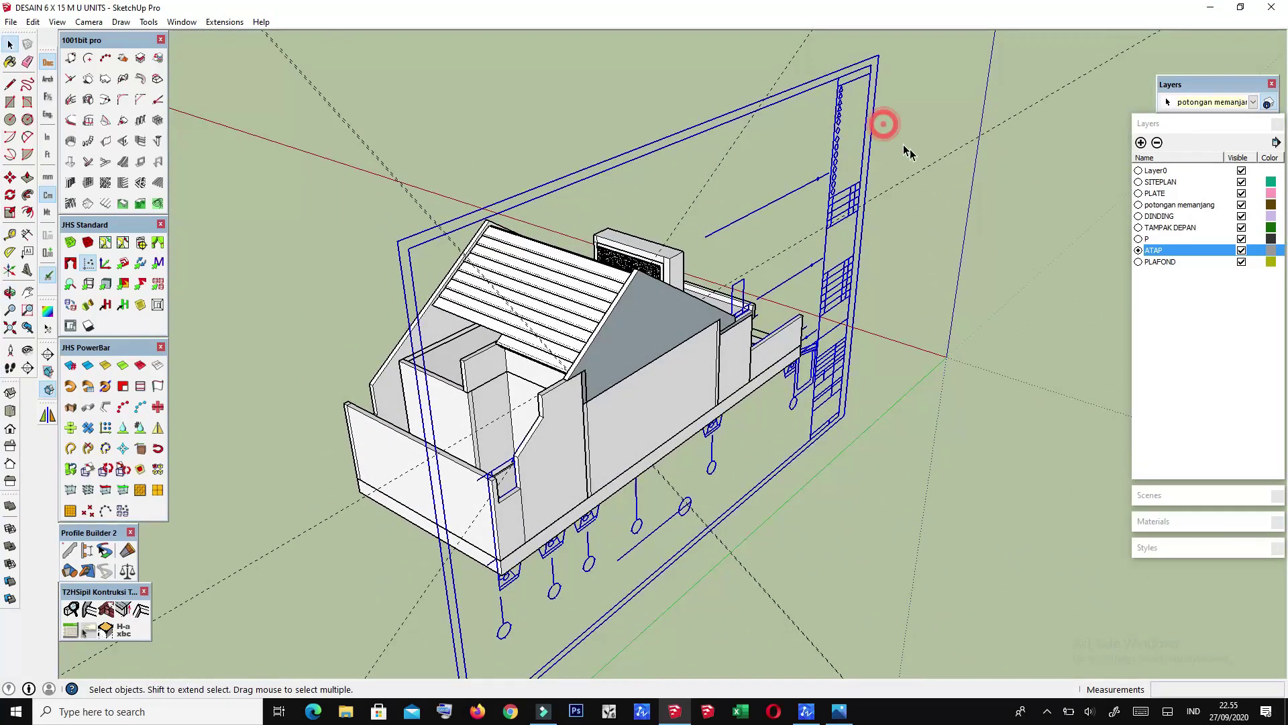
Step: Orbit to a top-down view of the house and zoom in on the upper roof
middle_click_drag(907, 151, 9, 293)
scroll(683, 394, "up", 2)
scroll(683, 393, "up", 2)
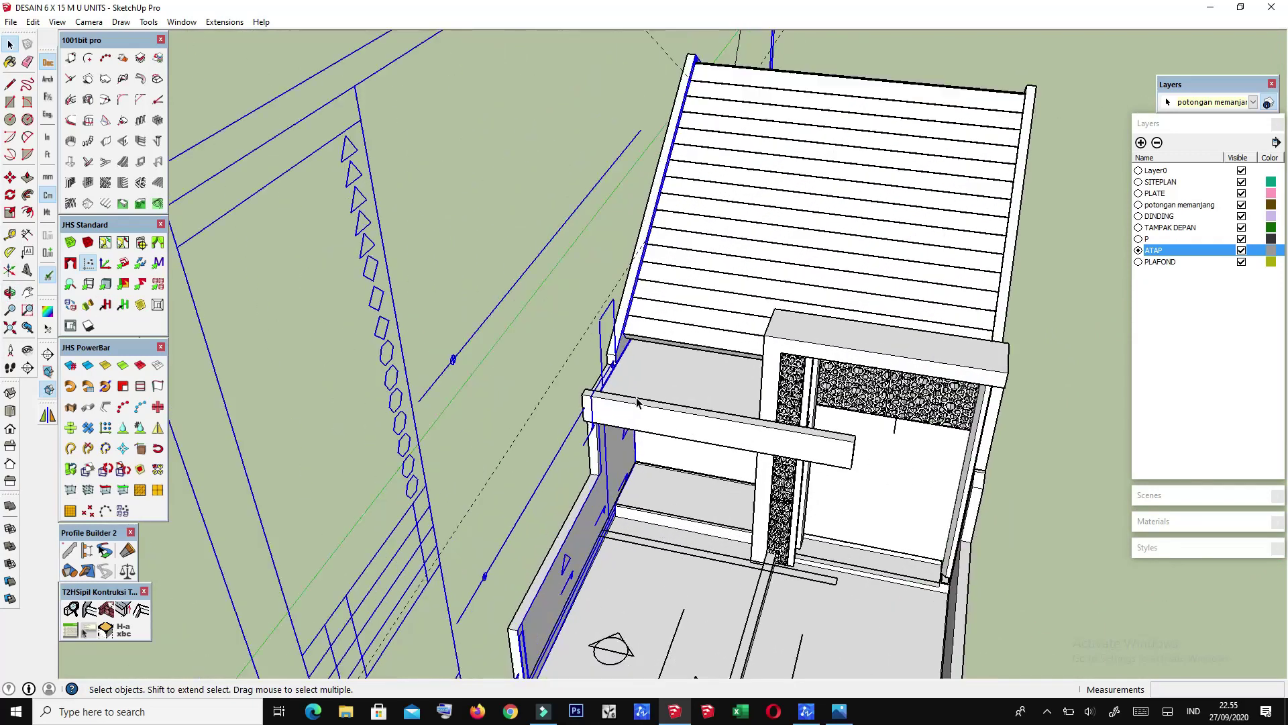
scroll(683, 394, "up", 2)
scroll(683, 394, "up", 2)
scroll(638, 368, "up", 2)
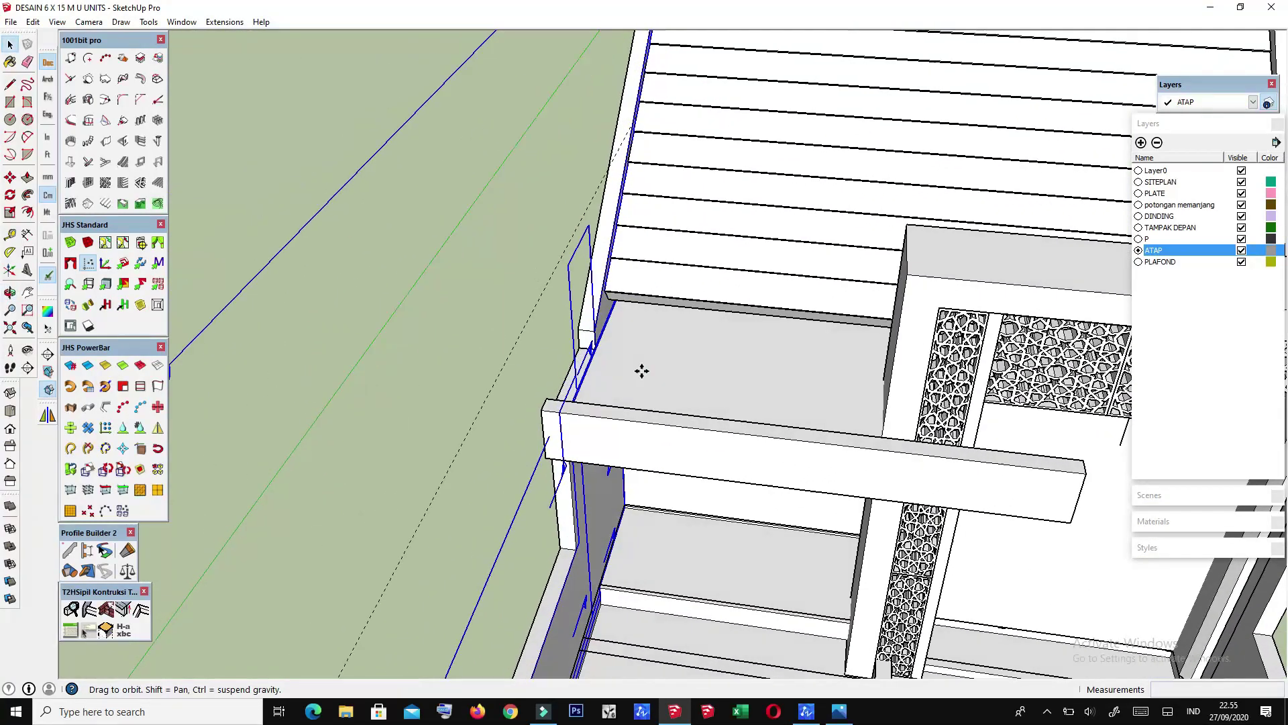
scroll(604, 339, "up", 3)
key("m")
scroll(579, 327, "up", 2)
scroll(573, 319, "up", 2)
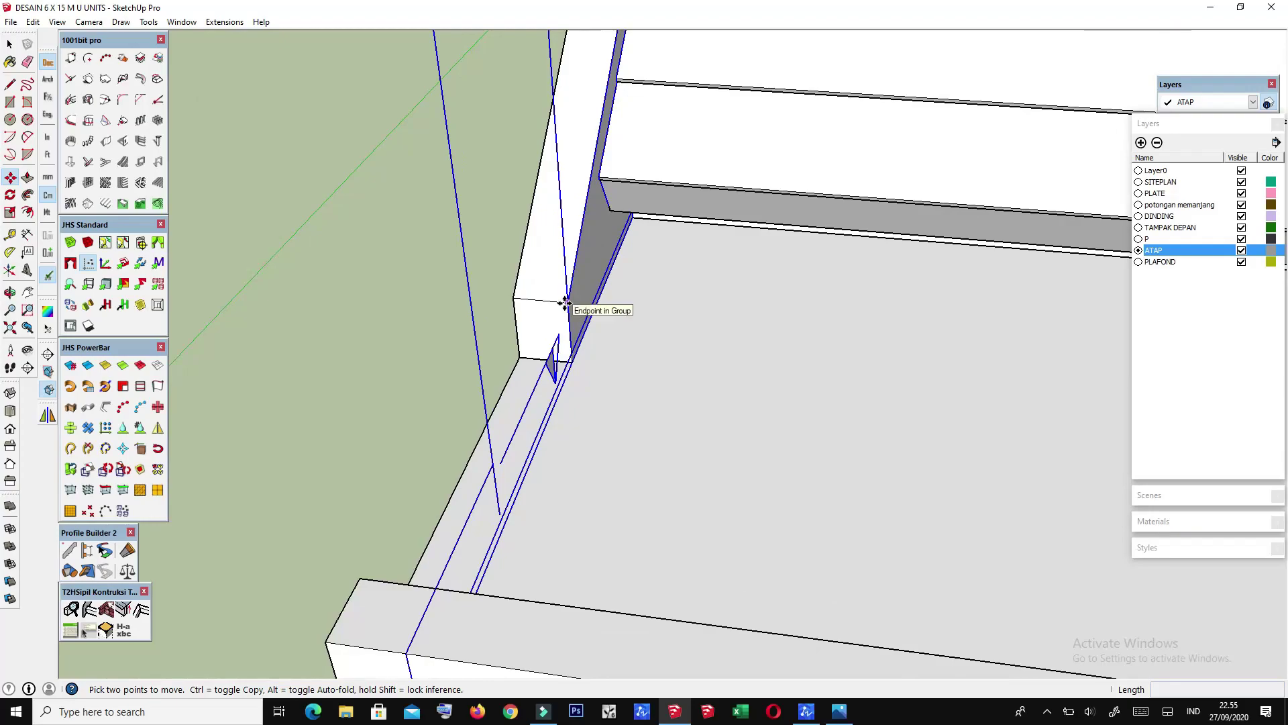
scroll(566, 303, "down", 3)
scroll(360, 374, "down", 3)
scroll(302, 403, "down", 2)
middle_click_drag(302, 403, 212, 425)
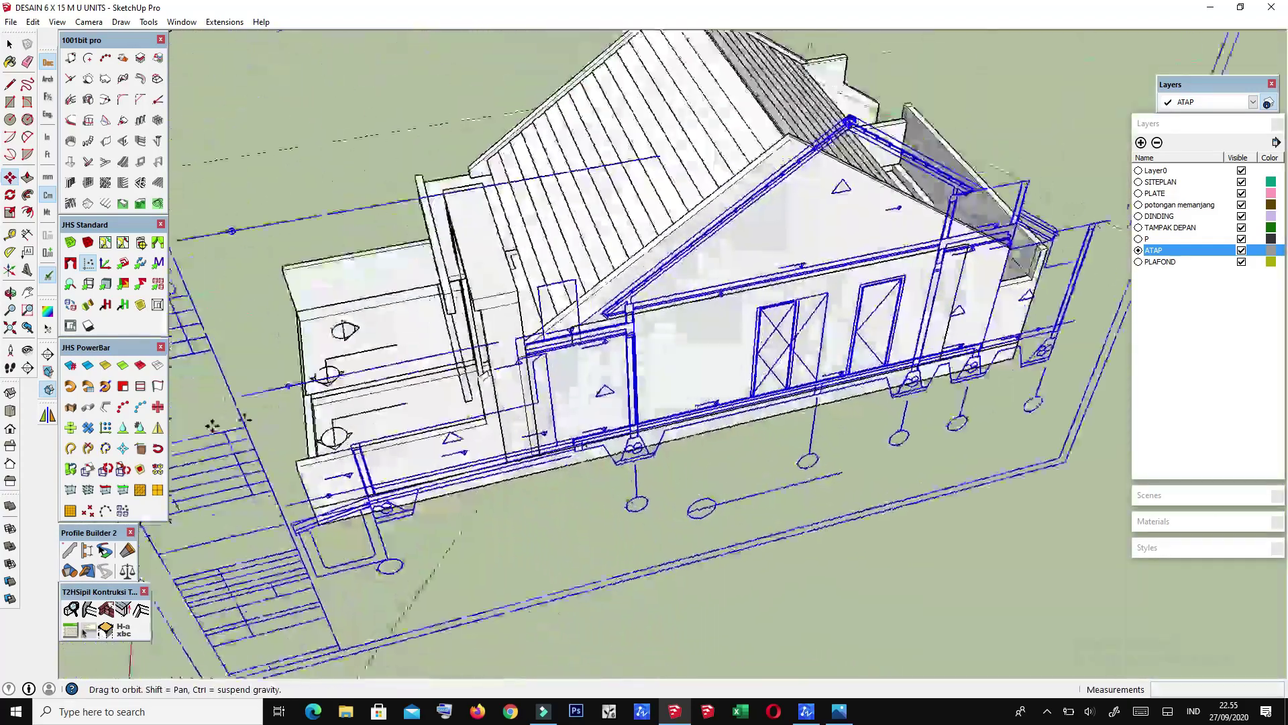
scroll(470, 363, "up", 3)
scroll(483, 356, "up", 2)
middle_click_drag(483, 355, 537, 305)
scroll(597, 281, "up", 2)
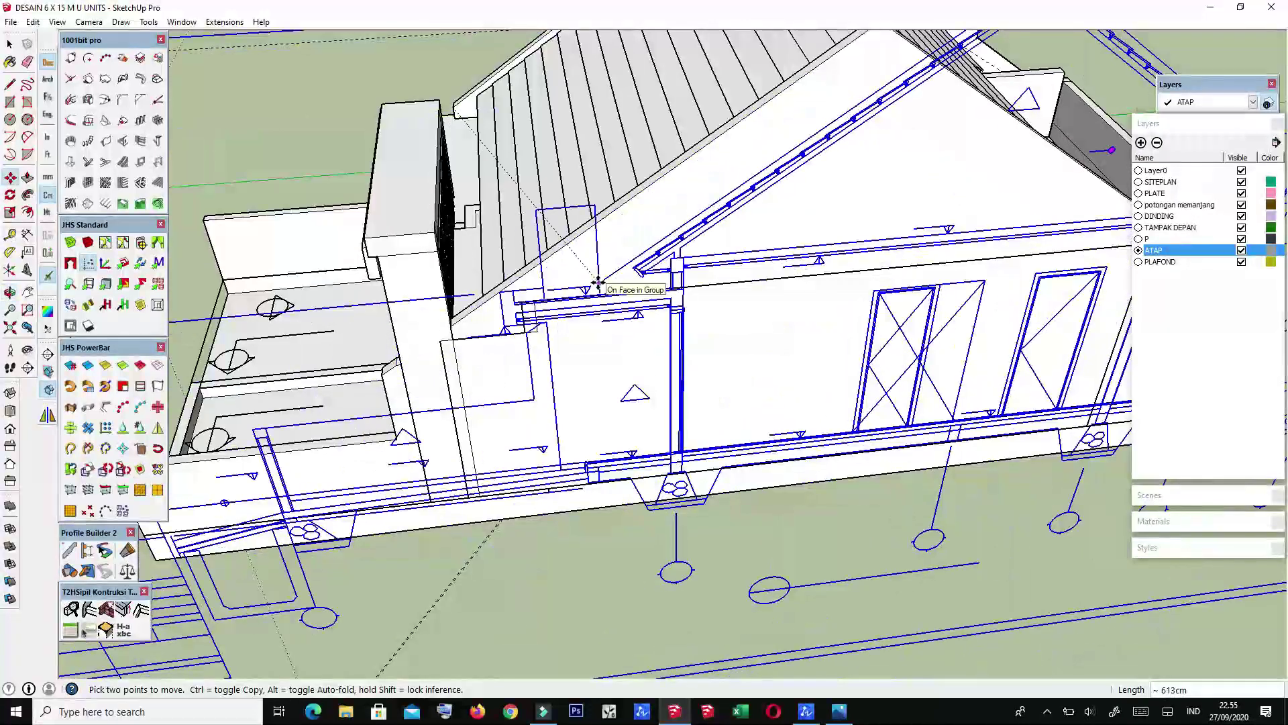
scroll(598, 282, "down", 3)
scroll(555, 369, "down", 3)
Step: Orbit around the upper roof to view its sheeting panels from above and the side
mouse_move(555, 368)
middle_mouse_down()
mouse_move(524, 365)
mouse_move(878, 102)
mouse_move(817, 235)
middle_mouse_up()
scroll(827, 100, "up", 3)
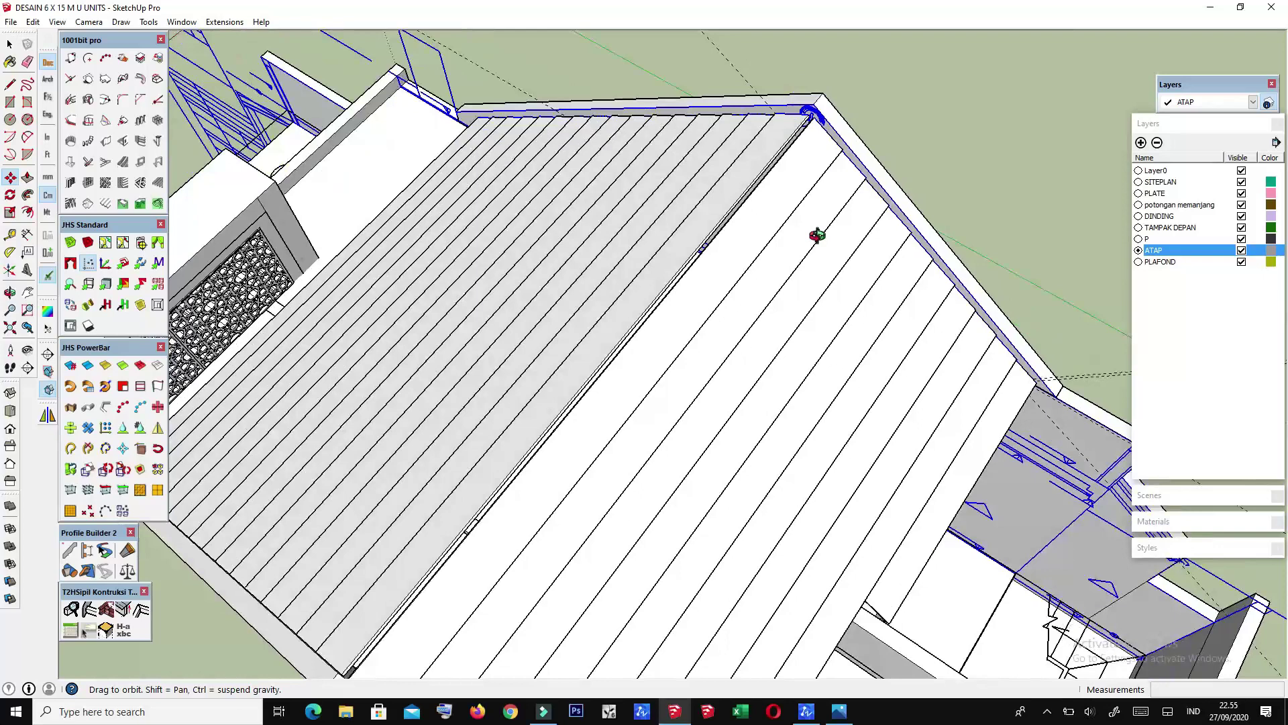
scroll(827, 128, "up", 2)
scroll(827, 127, "up", 1)
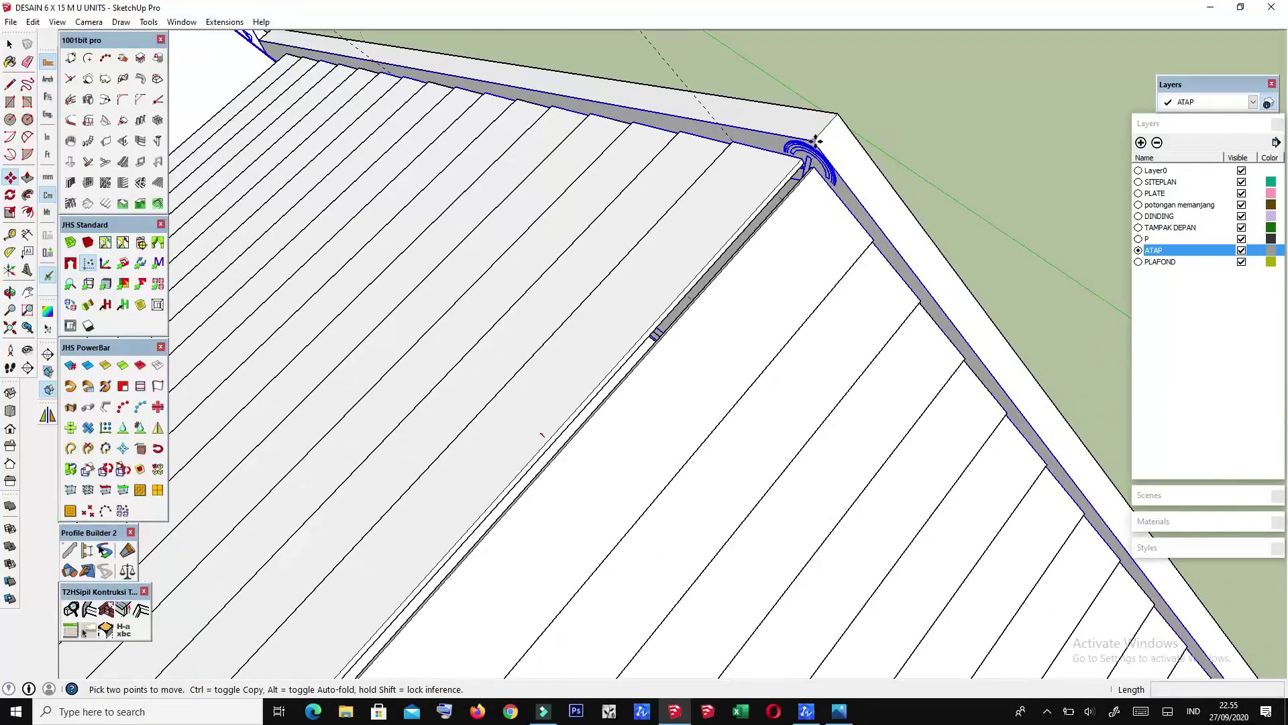
scroll(828, 196, "down", 3)
middle_click_drag(882, 118, 676, 334)
scroll(601, 351, "down", 2)
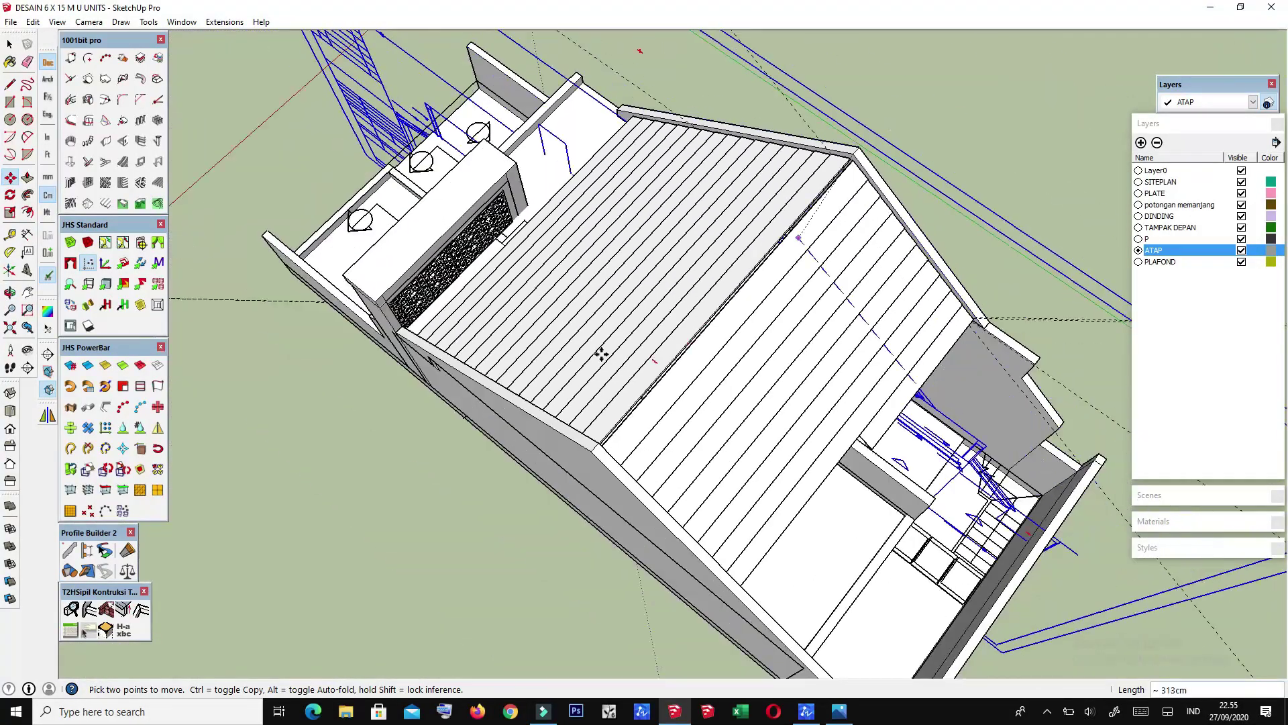
scroll(595, 454, "up", 4)
scroll(596, 454, "up", 2)
scroll(590, 496, "up", 2)
mouse_move(590, 495)
middle_mouse_down()
mouse_move(254, 423)
mouse_move(434, 215)
mouse_move(431, 274)
mouse_move(380, 352)
mouse_move(515, 371)
mouse_move(463, 262)
mouse_move(286, 271)
middle_mouse_up()
scroll(394, 357, "down", 1)
scroll(393, 357, "down", 2)
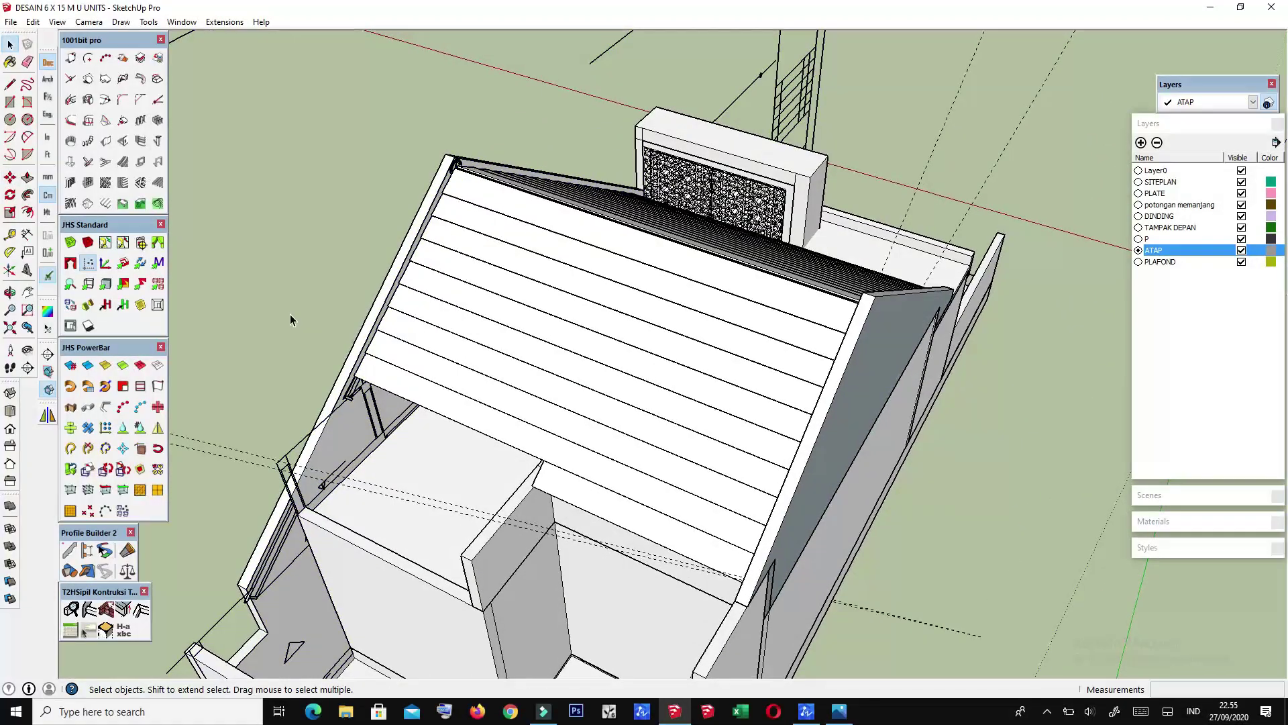
mouse_move(400, 530)
middle_mouse_down()
mouse_move(299, 312)
mouse_move(403, 270)
mouse_move(506, 369)
mouse_move(464, 322)
mouse_move(806, 489)
mouse_move(753, 425)
mouse_move(765, 429)
middle_mouse_up()
scroll(300, 313, "up", 1)
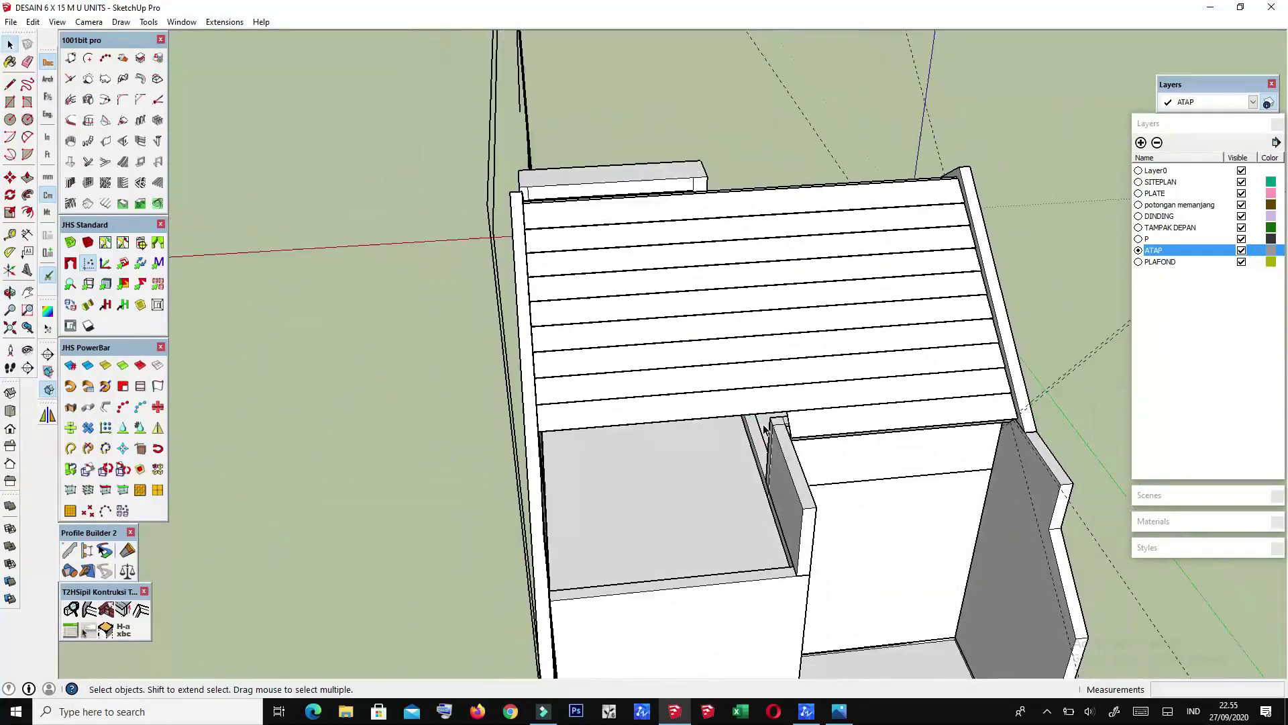
scroll(756, 445, "up", 3)
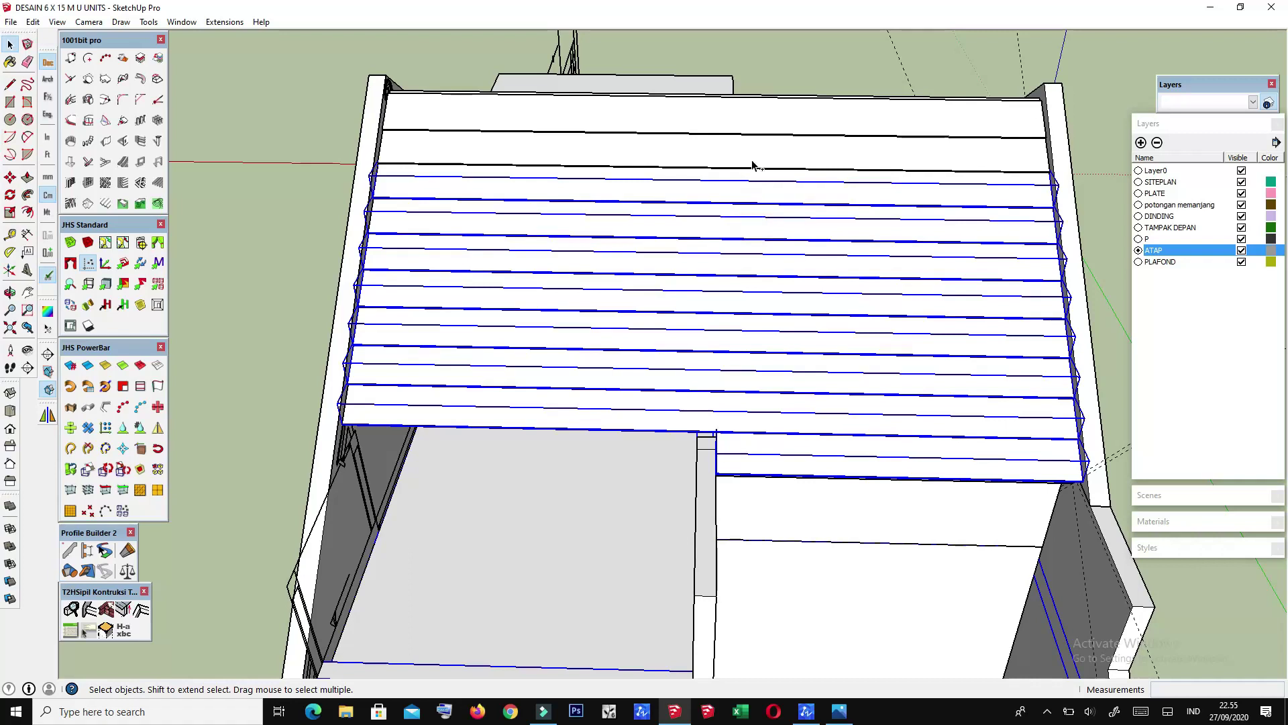
Step: Group the selected upper-roof sheeting panels, including the panel near the eave, into one object
right_click(866, 229)
left_click(910, 355)
mouse_move(770, 365)
middle_mouse_down()
mouse_move(526, 333)
mouse_move(546, 264)
mouse_move(479, 125)
middle_mouse_up()
middle_click_drag(506, 216, 531, 245)
scroll(535, 303, "up", 2)
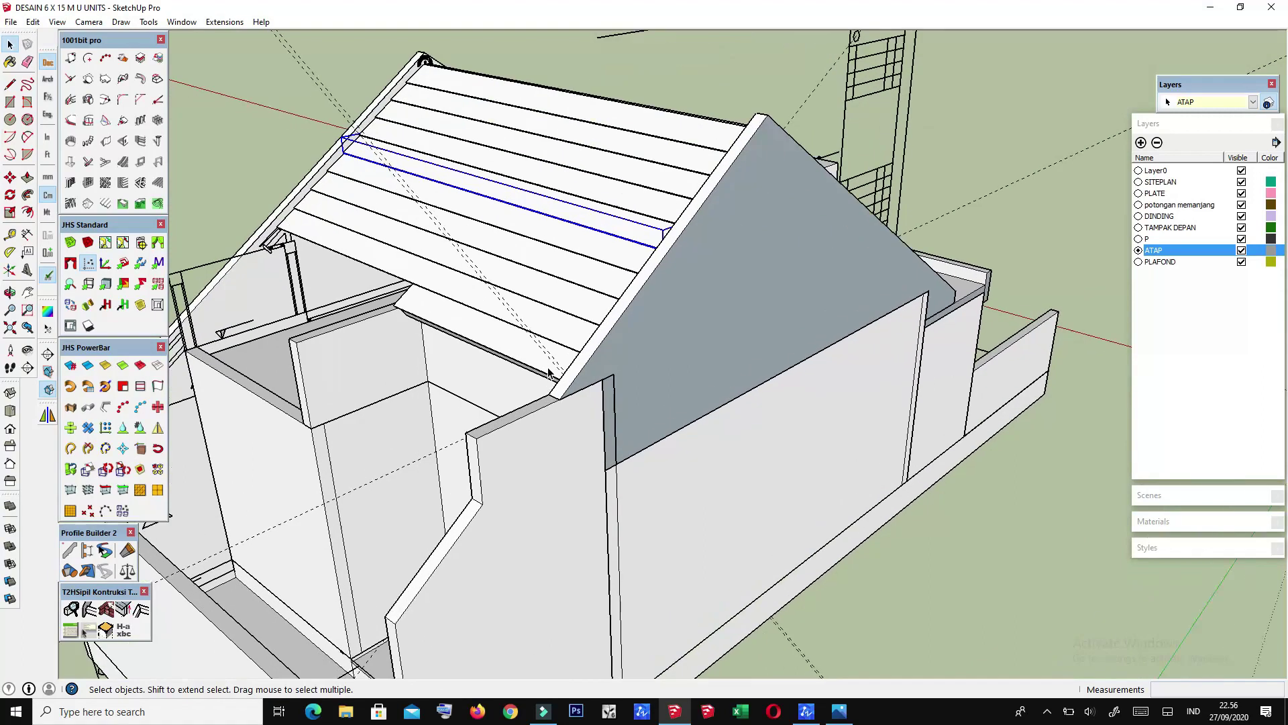
scroll(524, 376, "up", 2)
scroll(496, 386, "up", 1)
left_click(494, 385)
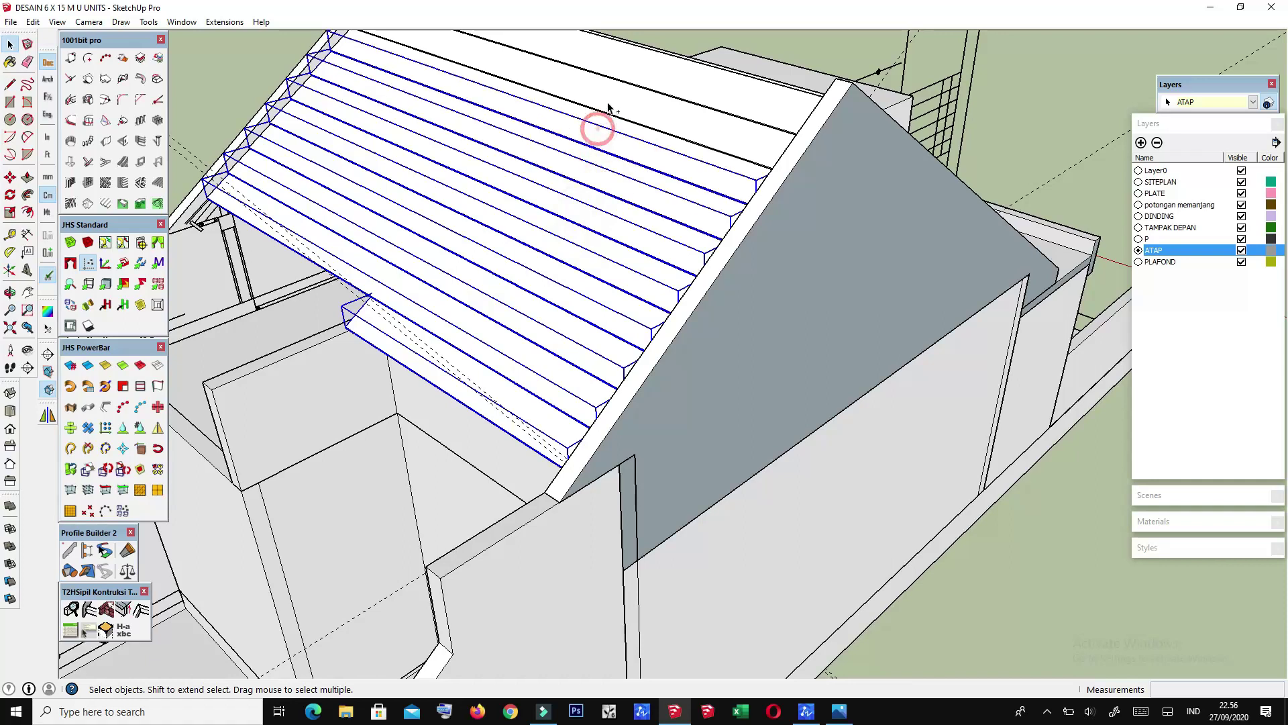
right_click(622, 75)
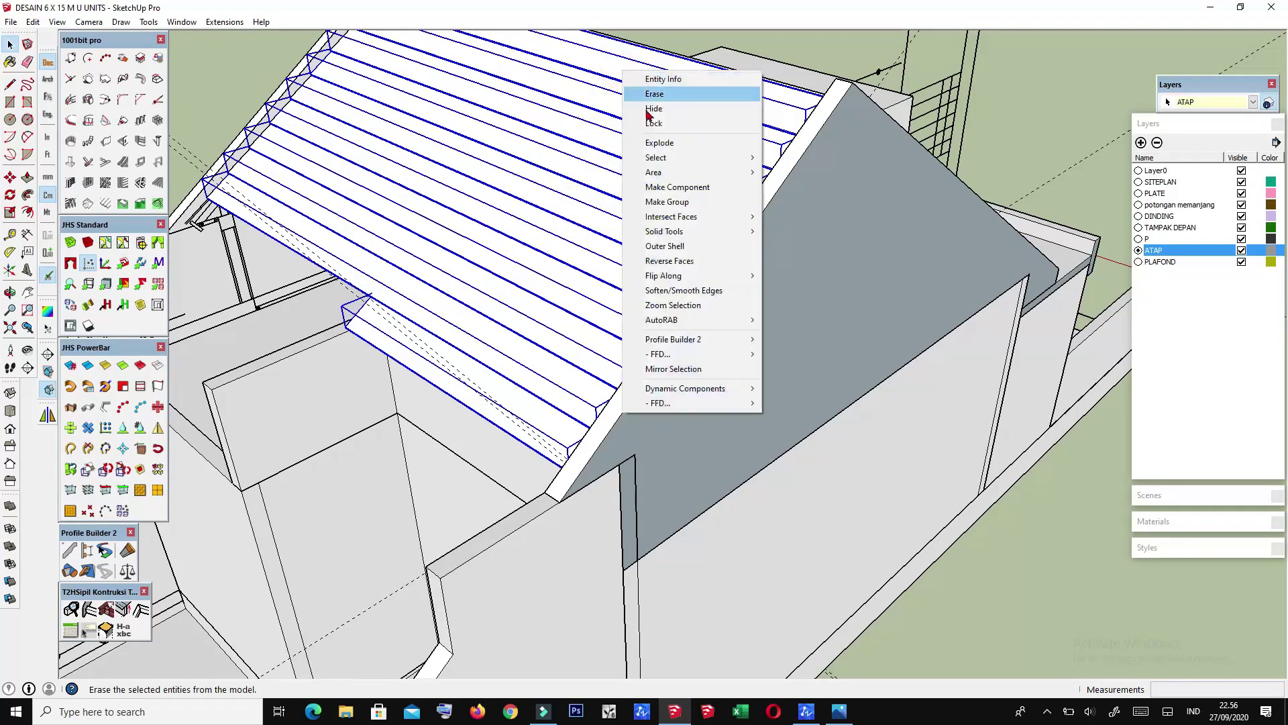
left_click(668, 201)
Step: Hide the upper roof's sheeting group
middle_click_drag(668, 201, 570, 166)
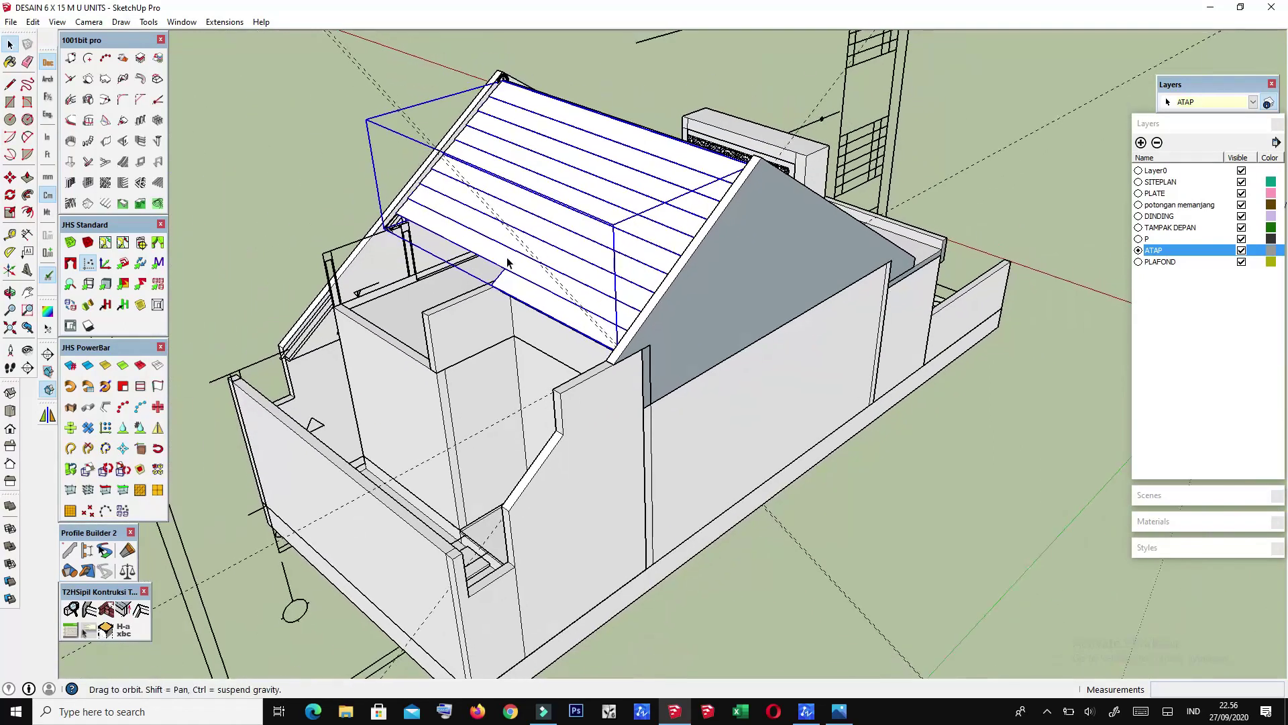
right_click(569, 166)
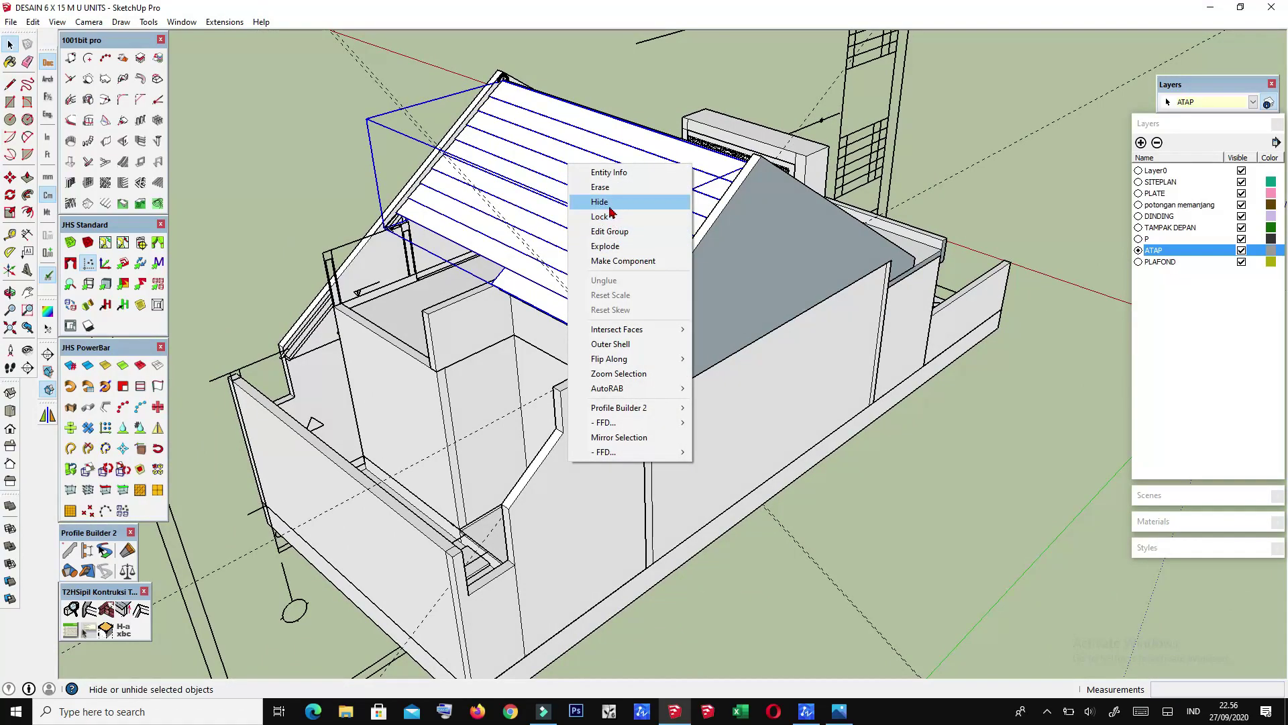
left_click(610, 208)
mouse_move(609, 208)
middle_mouse_down()
mouse_move(721, 403)
mouse_move(598, 376)
mouse_move(636, 388)
mouse_move(614, 395)
middle_mouse_up()
scroll(598, 376, "up", 5)
scroll(598, 383, "down", 5)
Step: Shift-select four more sheeting panels on the remaining roof slope
scroll(614, 394, "up", 3)
scroll(614, 395, "up", 3)
scroll(631, 386, "up", 2)
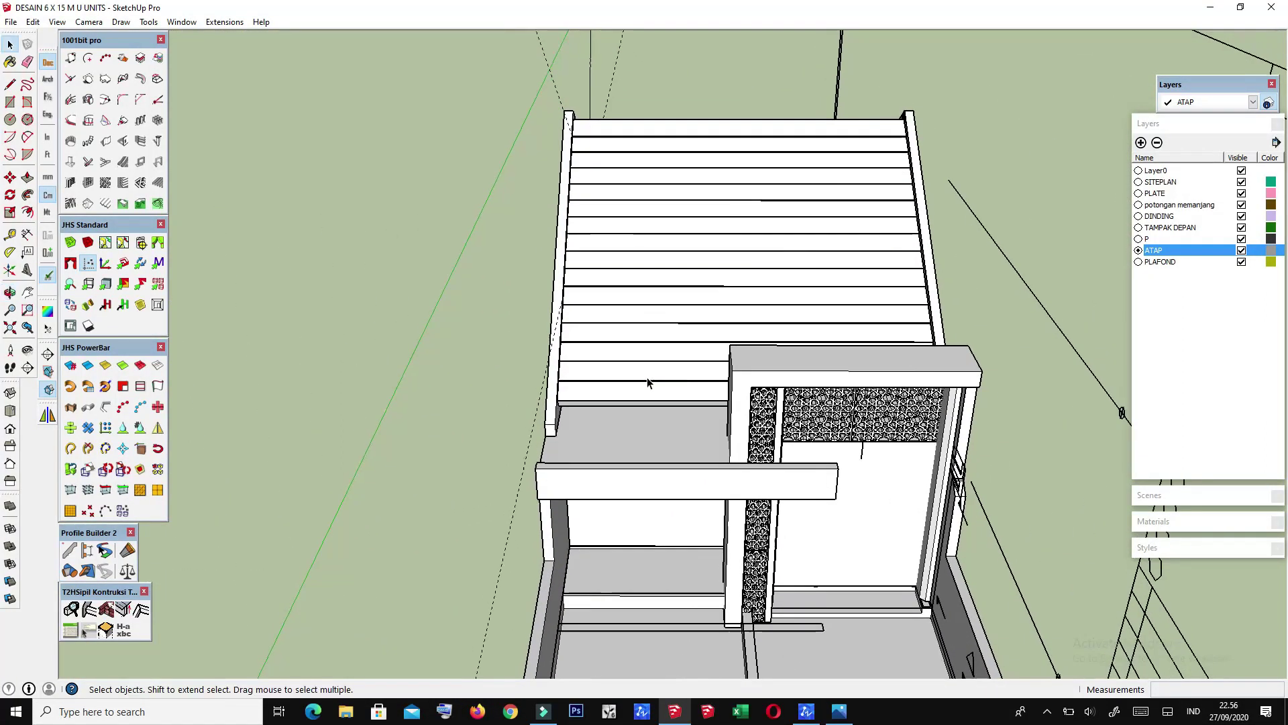
scroll(647, 378, "up", 2)
left_click(654, 332, "ctrl")
left_click(655, 299, "ctrl")
left_click(659, 269, "ctrl")
left_click(659, 241, "ctrl")
scroll(876, 218, "down", 2)
Step: Make the selected remaining-slope sheeting panels into their own group
middle_click_drag(877, 219, 621, 308)
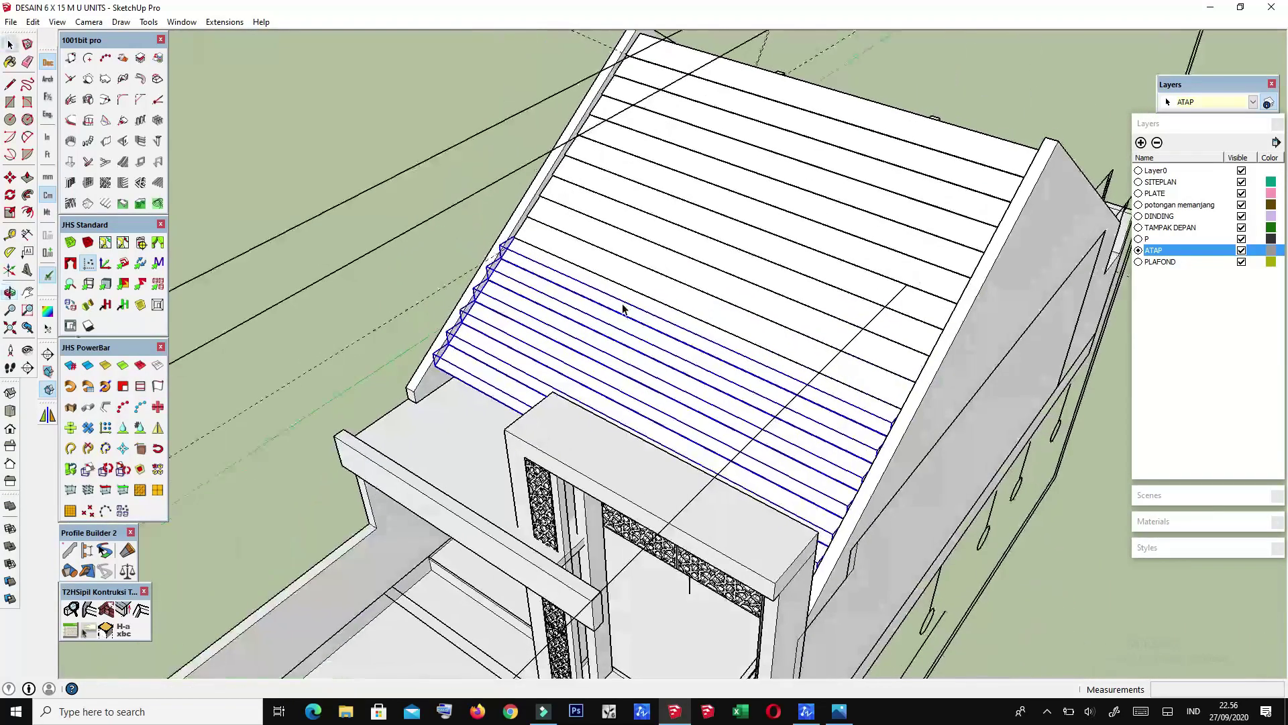
scroll(626, 291, "up", 3)
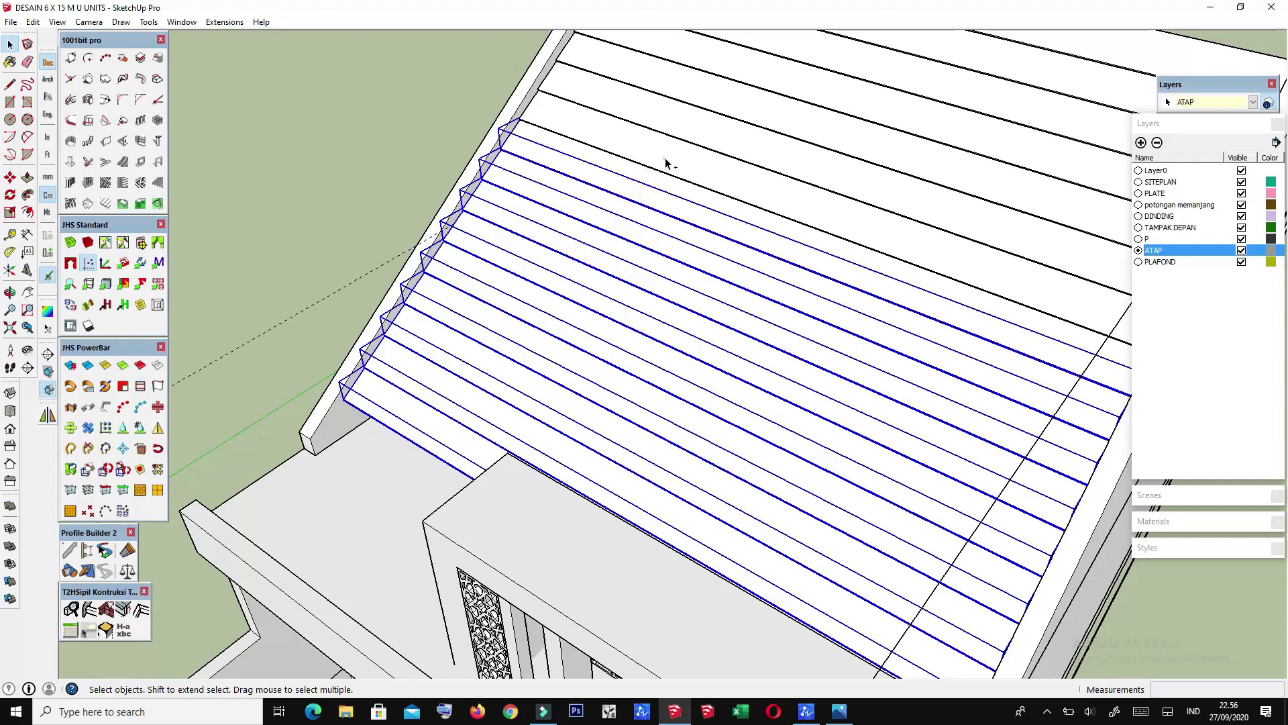
scroll(705, 316, "down", 2)
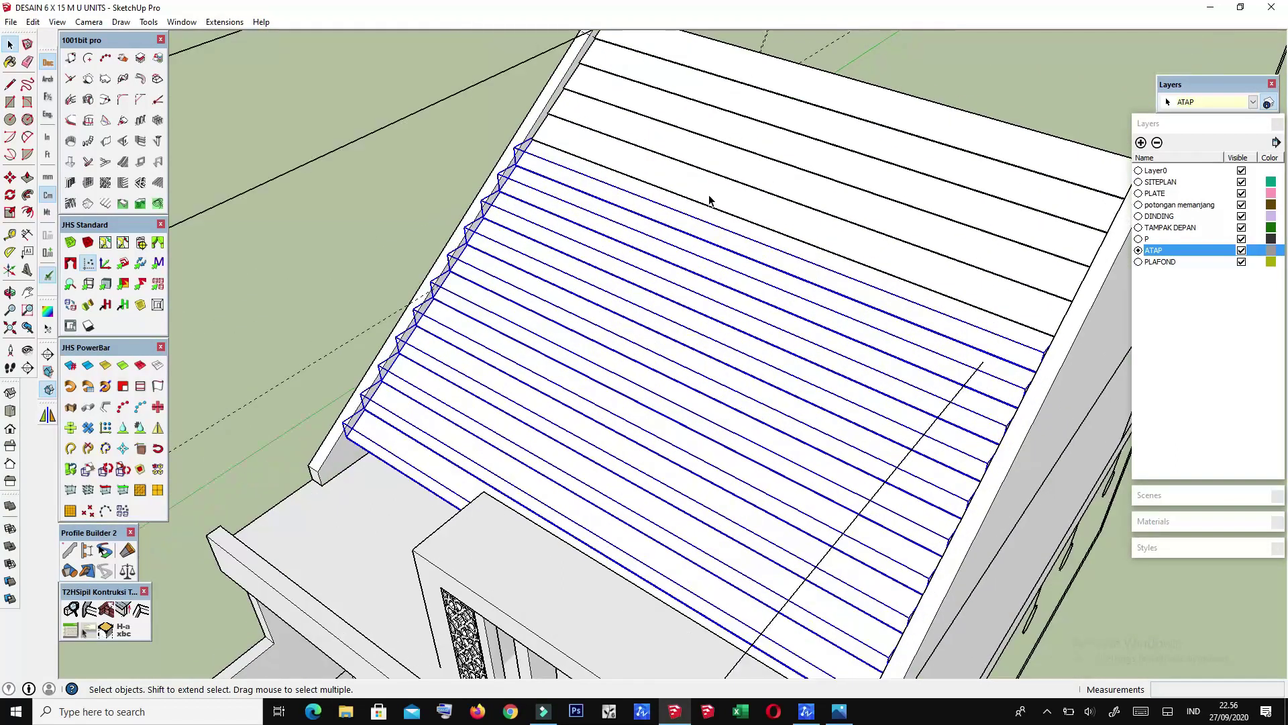
scroll(711, 200, "up", 3)
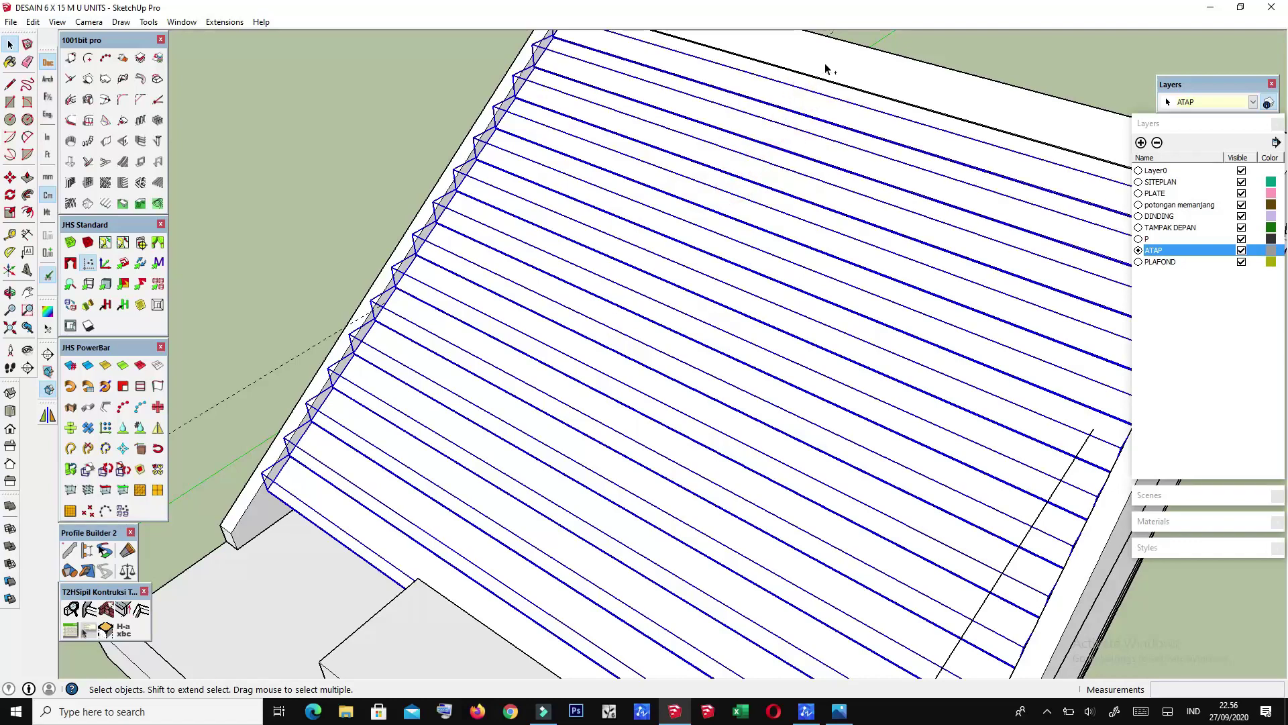
scroll(827, 69, "down", 3)
scroll(707, 187, "down", 2)
scroll(854, 193, "up", 2)
right_click(818, 210)
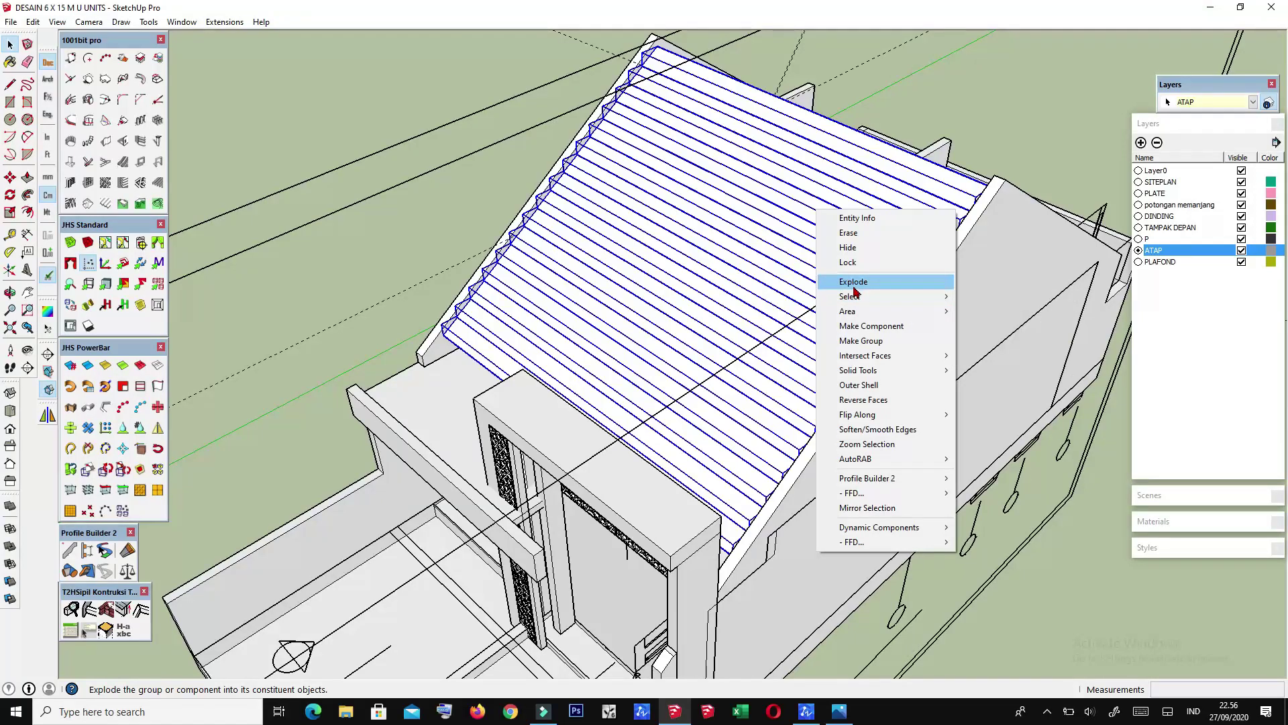
left_click(857, 346)
mouse_move(857, 346)
middle_mouse_down()
mouse_move(563, 264)
mouse_move(617, 398)
mouse_move(394, 501)
mouse_move(257, 266)
middle_mouse_up()
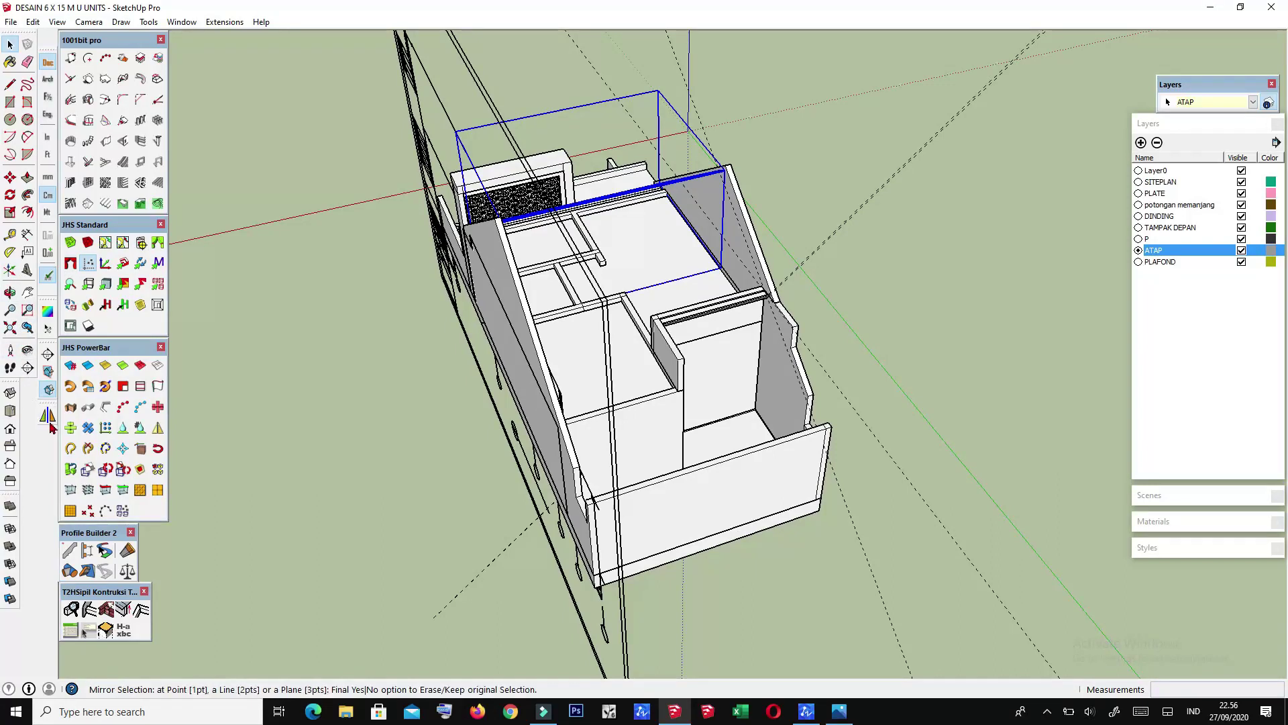
Step: Mirror the sheeting group across three picked plane points onto the bare opposite roof slope
left_click(86, 426)
scroll(575, 294, "up", 3)
scroll(546, 322, "up", 2)
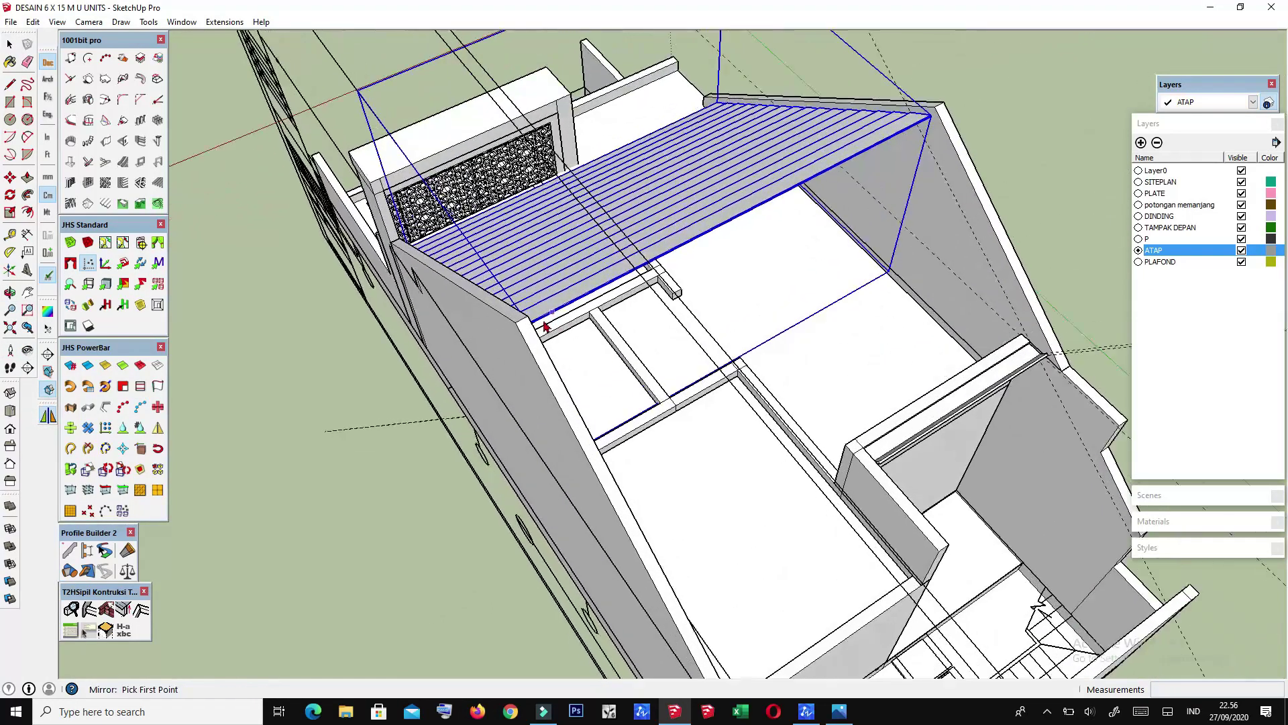
scroll(518, 328, "up", 2)
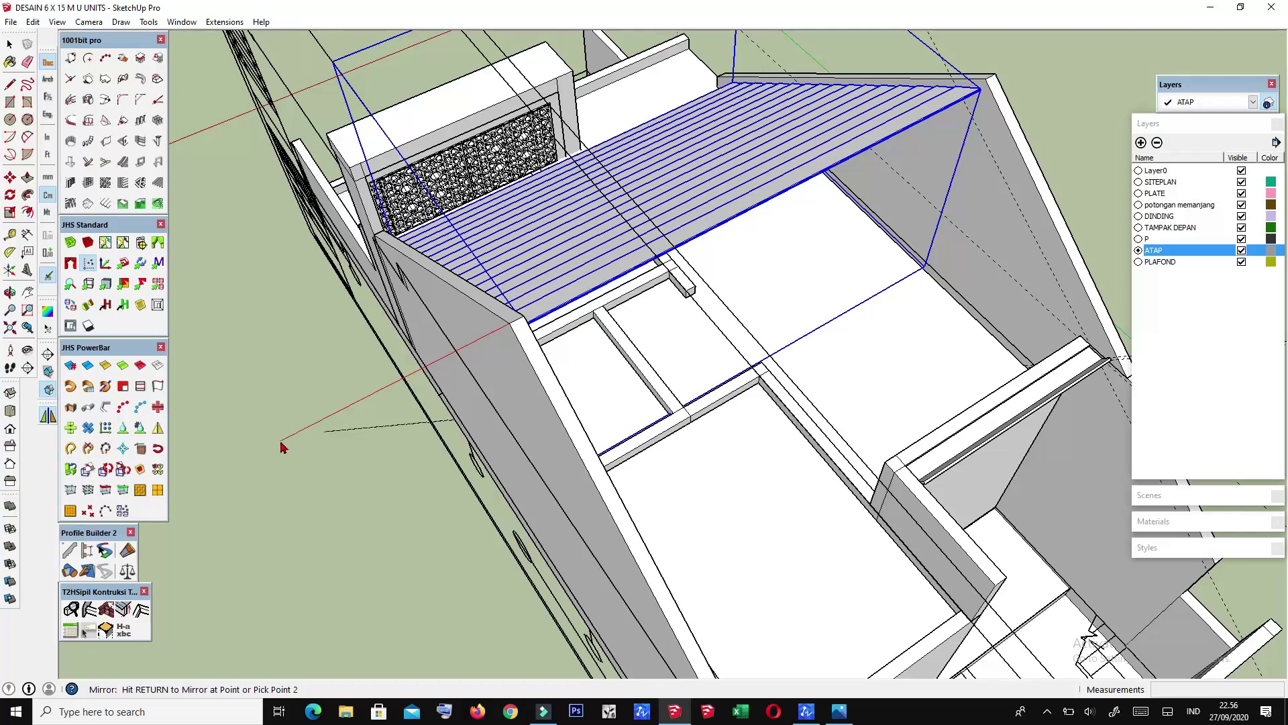
middle_click_drag(300, 416, 321, 387)
mouse_move(320, 514)
middle_mouse_down()
mouse_move(290, 400)
mouse_move(324, 495)
mouse_move(345, 484)
middle_mouse_up()
scroll(631, 496, "down", 3)
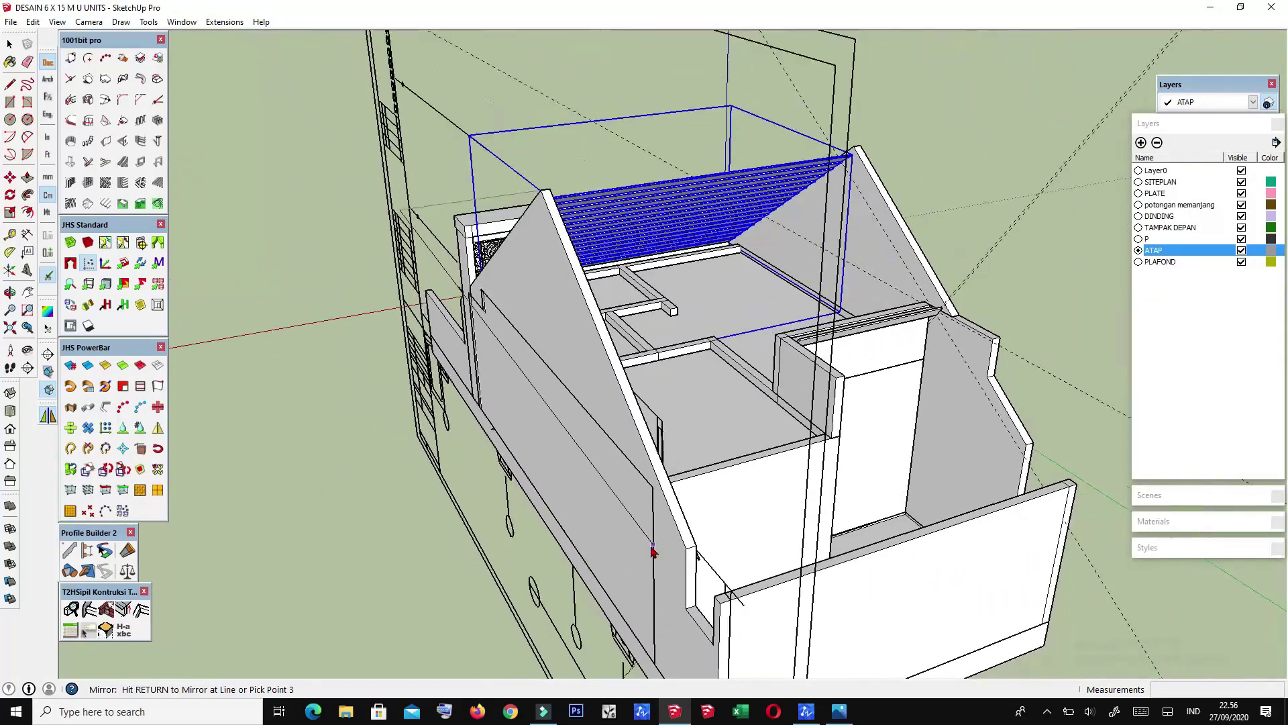
scroll(658, 455, "down", 2)
mouse_move(658, 454)
middle_mouse_down()
mouse_move(770, 411)
mouse_move(488, 307)
mouse_move(494, 269)
middle_mouse_up()
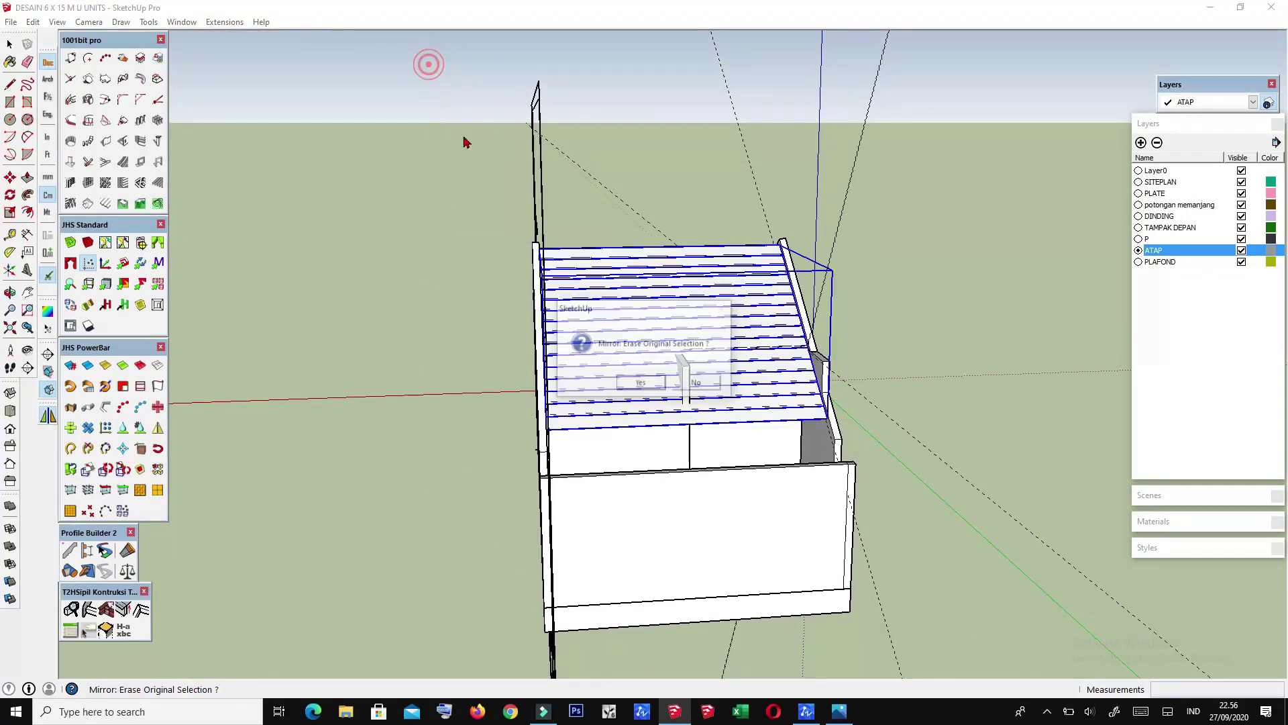
middle_click_drag(750, 405, 442, 443)
scroll(425, 411, "up", 2)
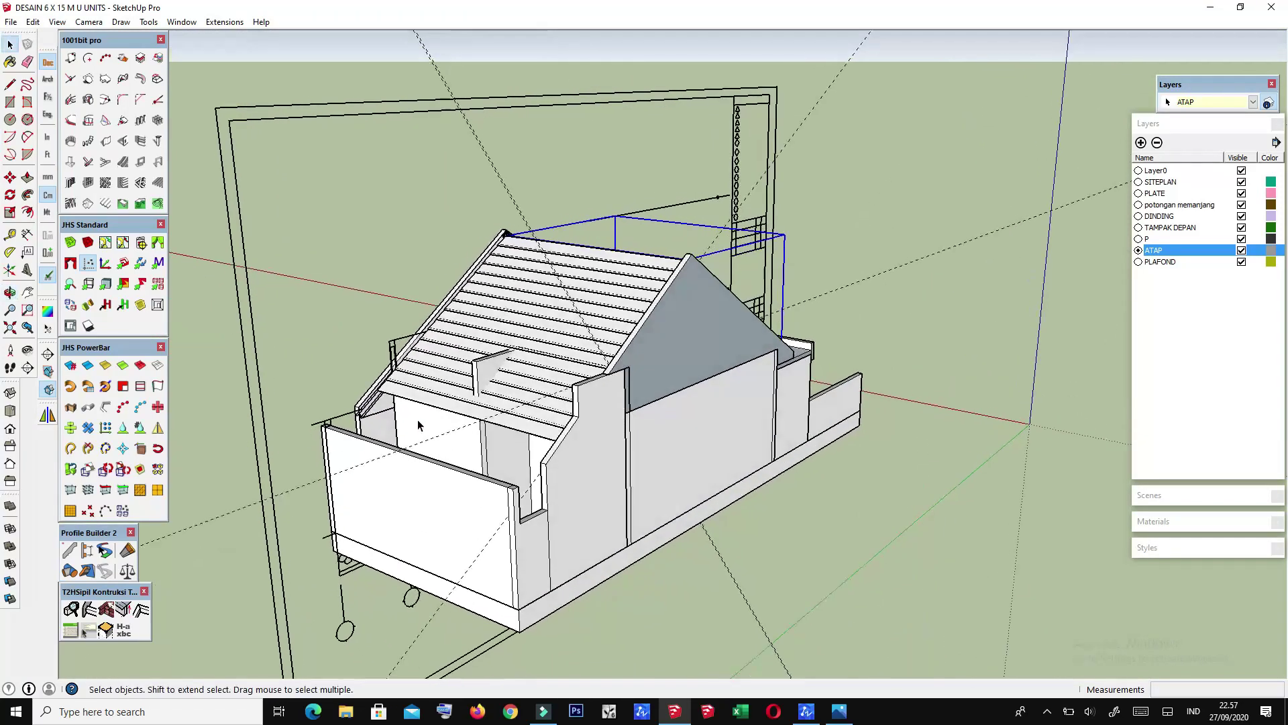
scroll(397, 398, "up", 2)
scroll(401, 392, "up", 2)
mouse_move(402, 392)
middle_mouse_down()
mouse_move(374, 360)
mouse_move(369, 299)
mouse_move(280, 389)
mouse_move(362, 366)
mouse_move(366, 417)
middle_mouse_up()
scroll(279, 389, "down", 3)
scroll(289, 402, "down", 3)
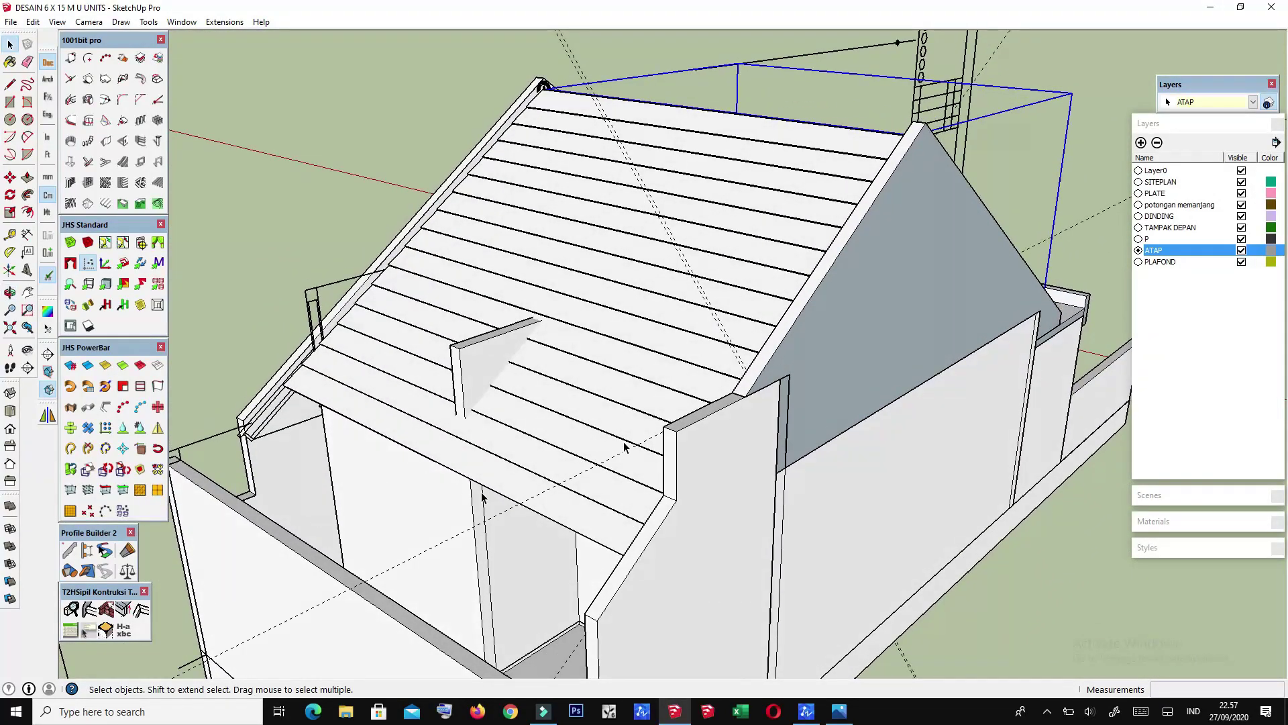
mouse_move(506, 441)
middle_mouse_down()
mouse_move(584, 411)
mouse_move(578, 431)
mouse_move(526, 451)
mouse_move(497, 431)
mouse_move(555, 107)
middle_mouse_up()
scroll(316, 324, "up", 5)
scroll(317, 324, "up", 2)
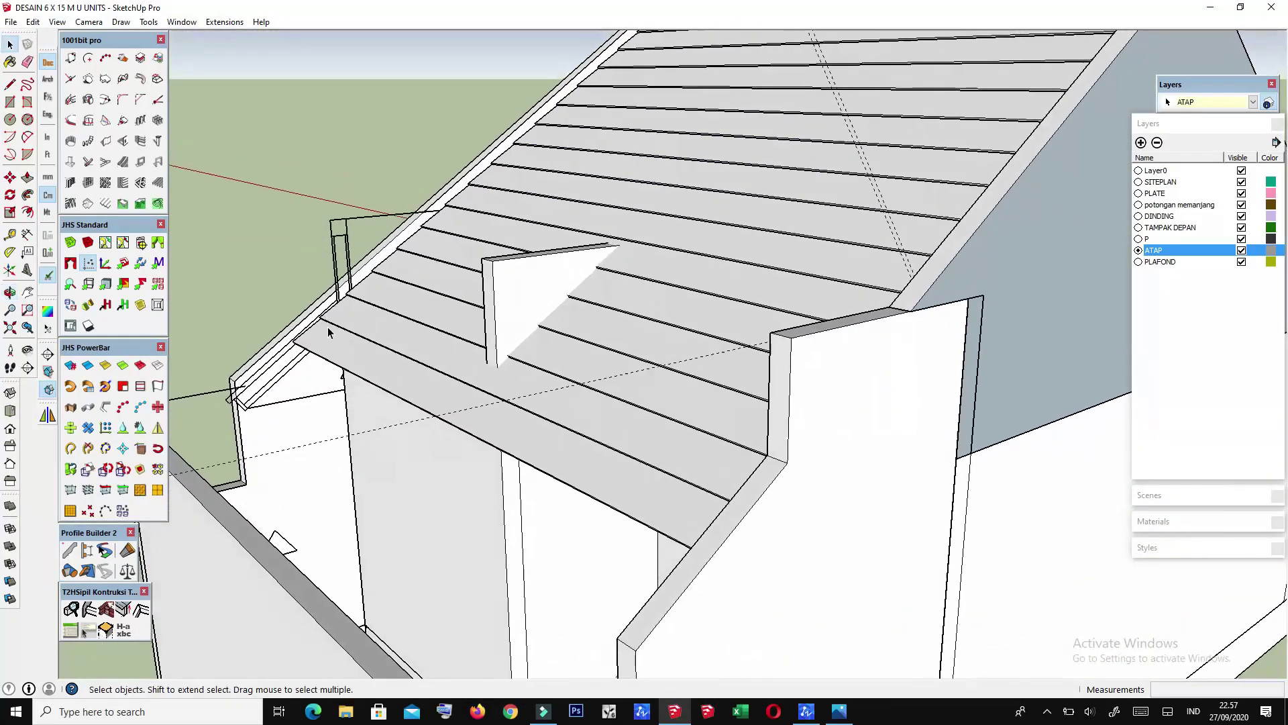
scroll(325, 336, "up", 2)
scroll(325, 345, "up", 2)
scroll(363, 320, "up", 2)
left_click(335, 343)
scroll(335, 343, "down", 3)
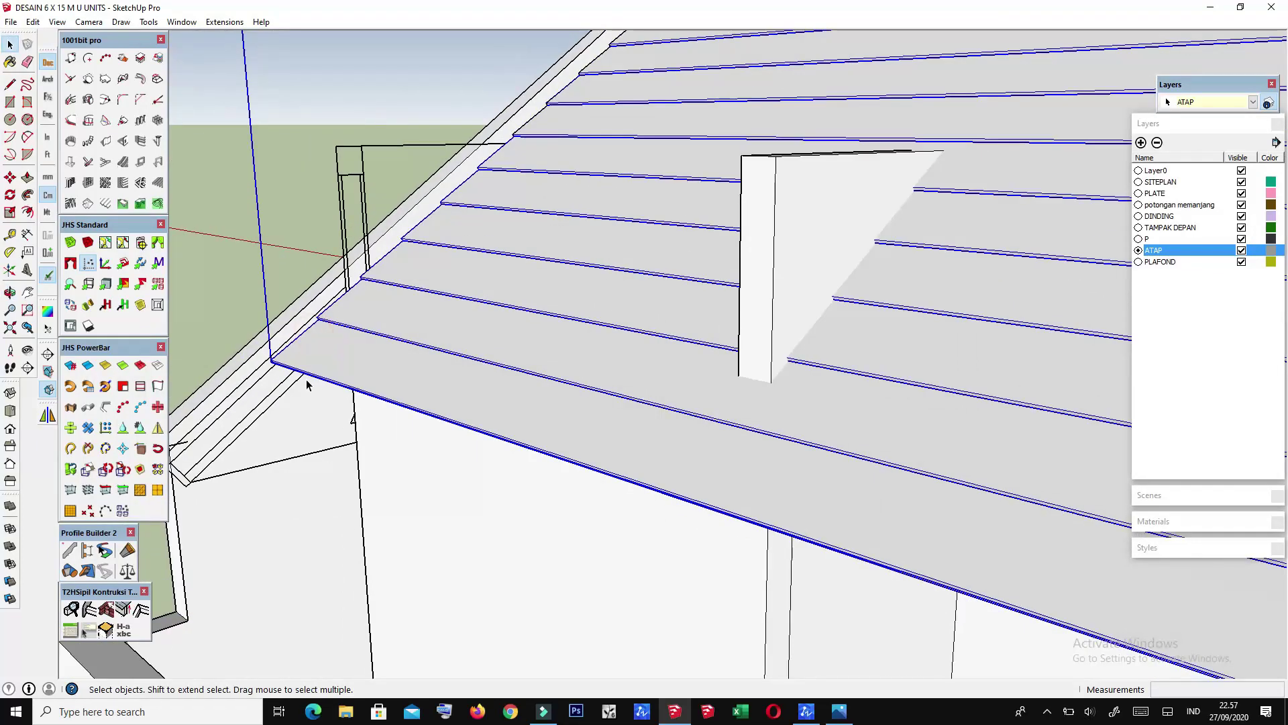
scroll(360, 340, "down", 3)
scroll(381, 364, "down", 5)
mouse_move(381, 364)
middle_mouse_down()
mouse_move(582, 278)
mouse_move(566, 400)
mouse_move(475, 376)
mouse_move(506, 395)
mouse_move(705, 316)
mouse_move(684, 417)
mouse_move(780, 435)
mouse_move(749, 435)
mouse_move(749, 466)
mouse_move(846, 390)
middle_mouse_up()
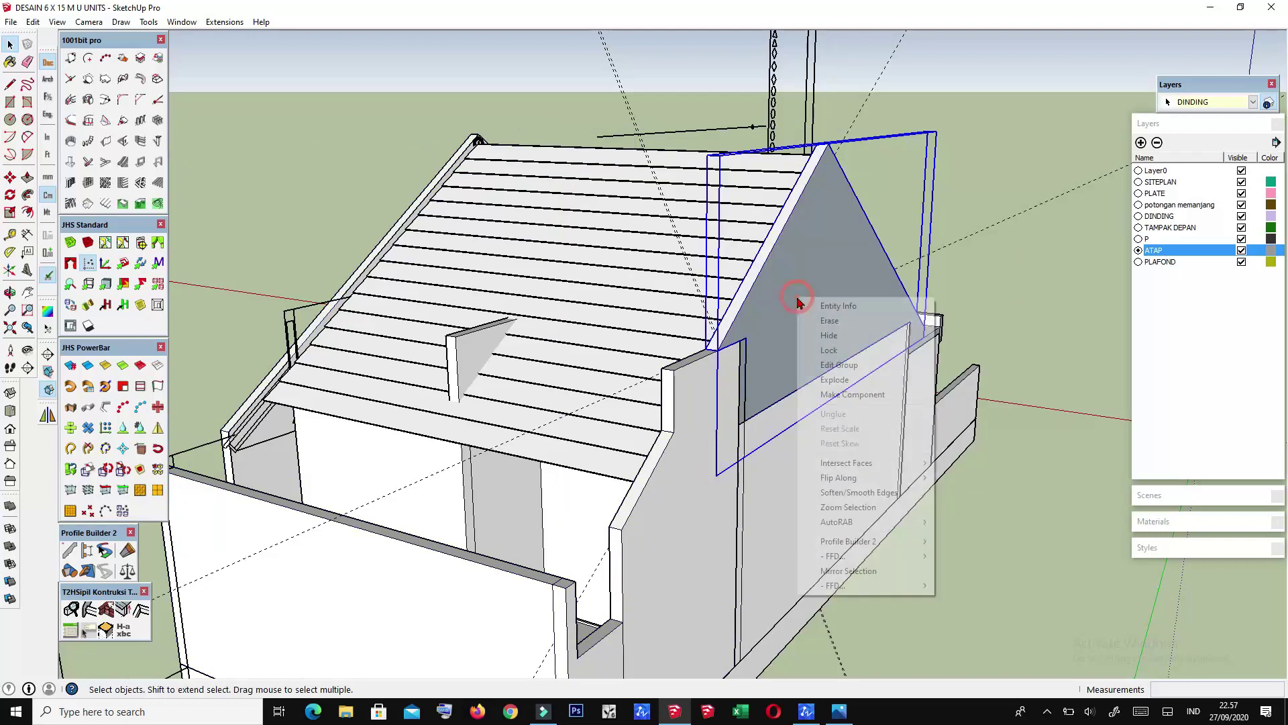
left_click(1021, 273)
mouse_move(1020, 273)
middle_mouse_down()
mouse_move(561, 483)
mouse_move(469, 444)
mouse_move(501, 440)
mouse_move(445, 443)
mouse_move(356, 275)
mouse_move(428, 451)
middle_mouse_up()
scroll(428, 451, "up", 2)
scroll(403, 430, "up", 3)
scroll(369, 402, "up", 3)
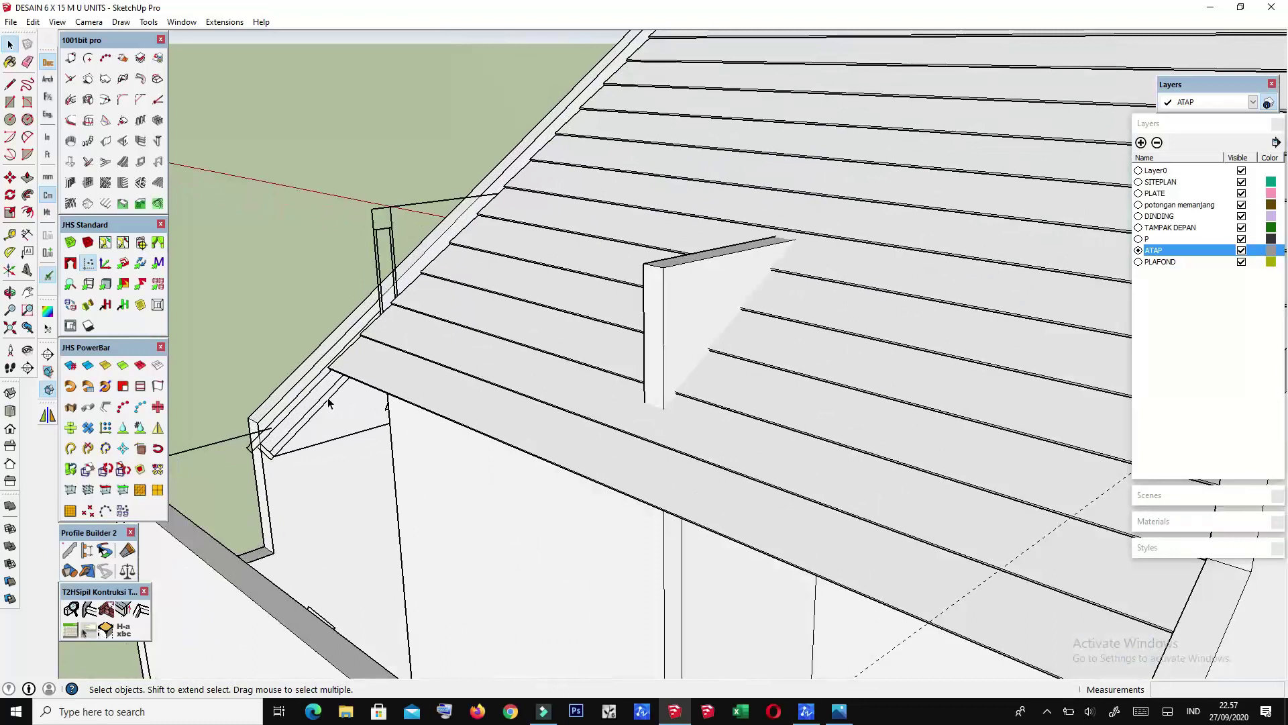
scroll(339, 376, "up", 2)
scroll(356, 363, "up", 2)
scroll(369, 344, "up", 2)
left_click(369, 341)
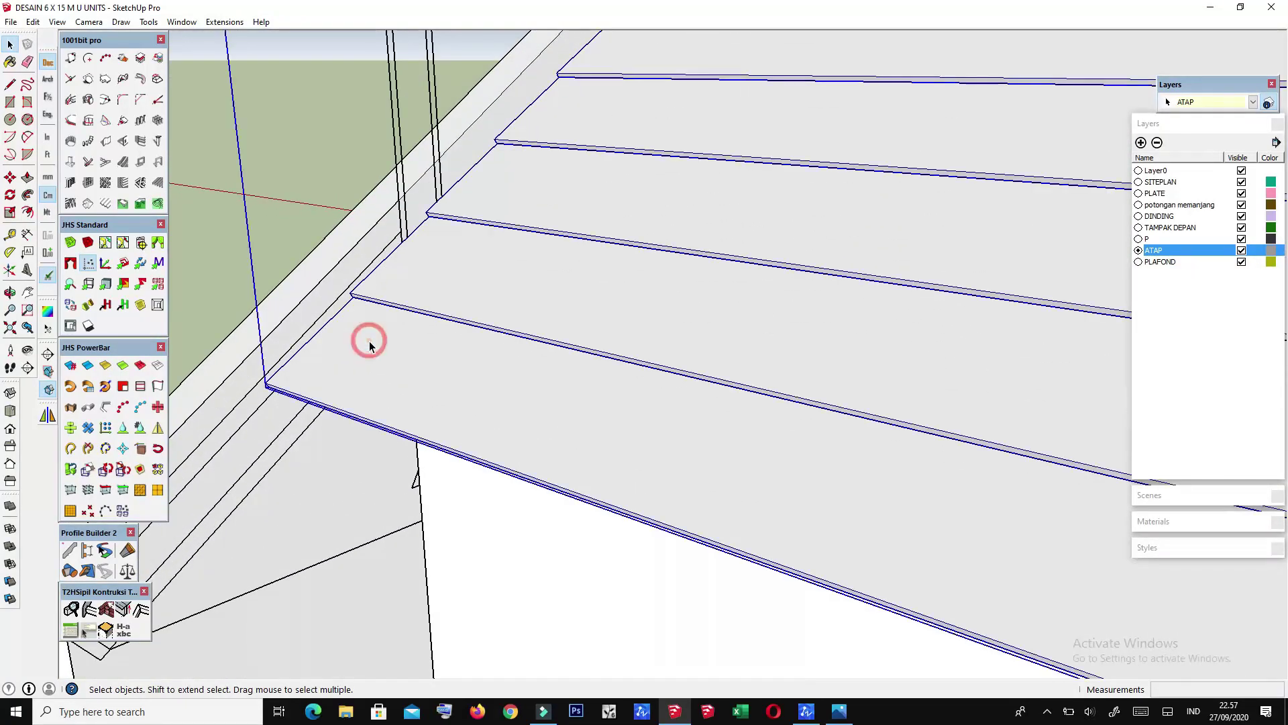
mouse_move(364, 323)
middle_mouse_down()
mouse_move(373, 345)
mouse_move(392, 322)
middle_mouse_up()
Step: Open the roof sheeting group and select the outermost sheeting panel at the eave
key("space")
double_click(400, 363)
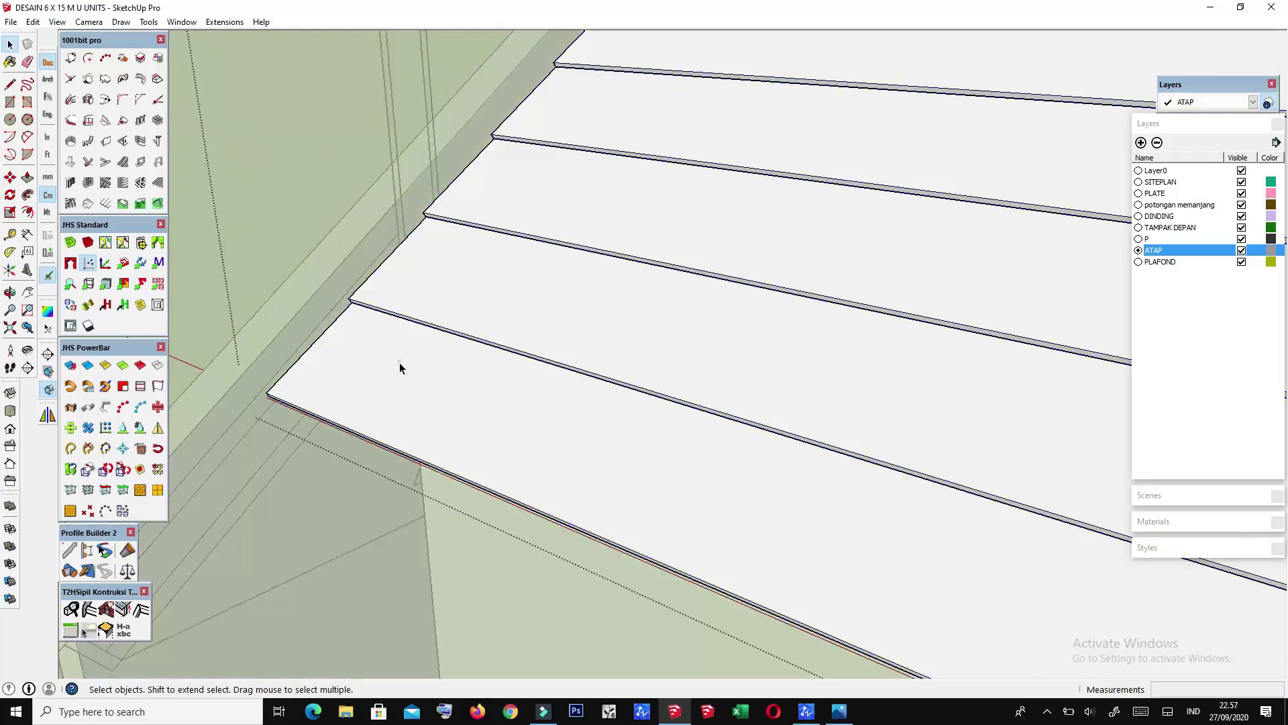
right_click(399, 367)
left_click(293, 213)
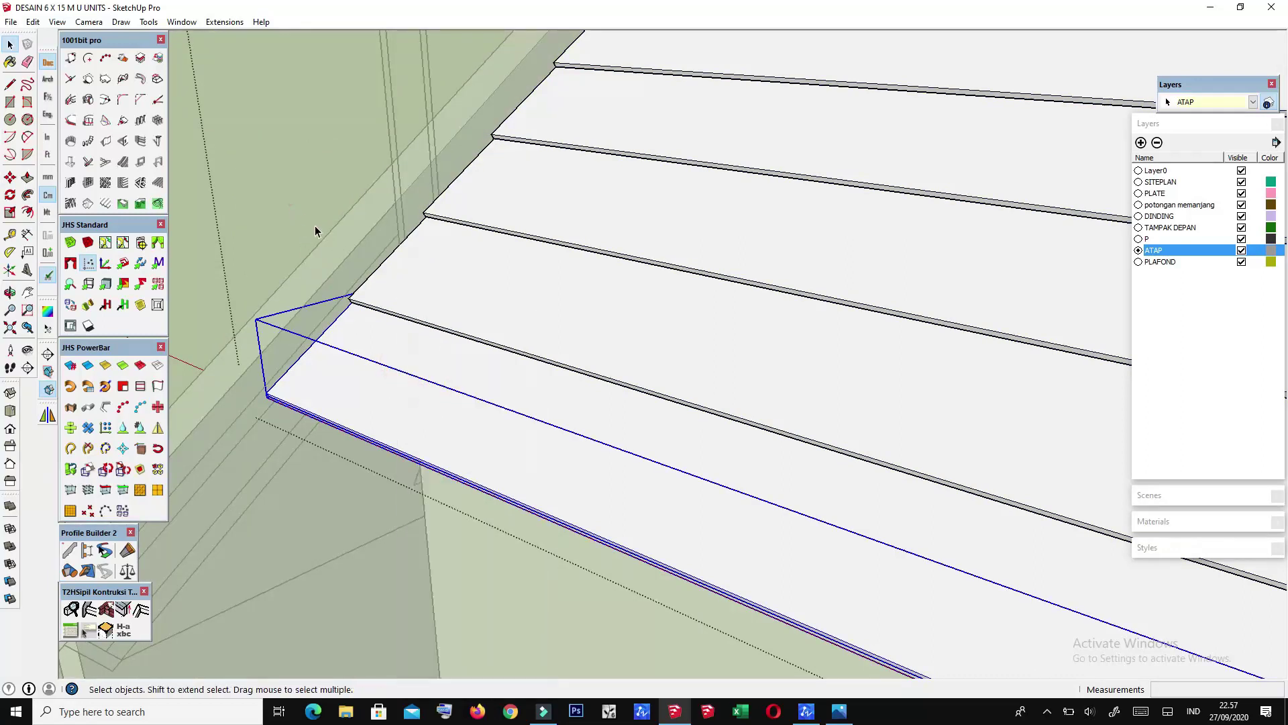
left_click(404, 369)
middle_click_drag(403, 366, 406, 348)
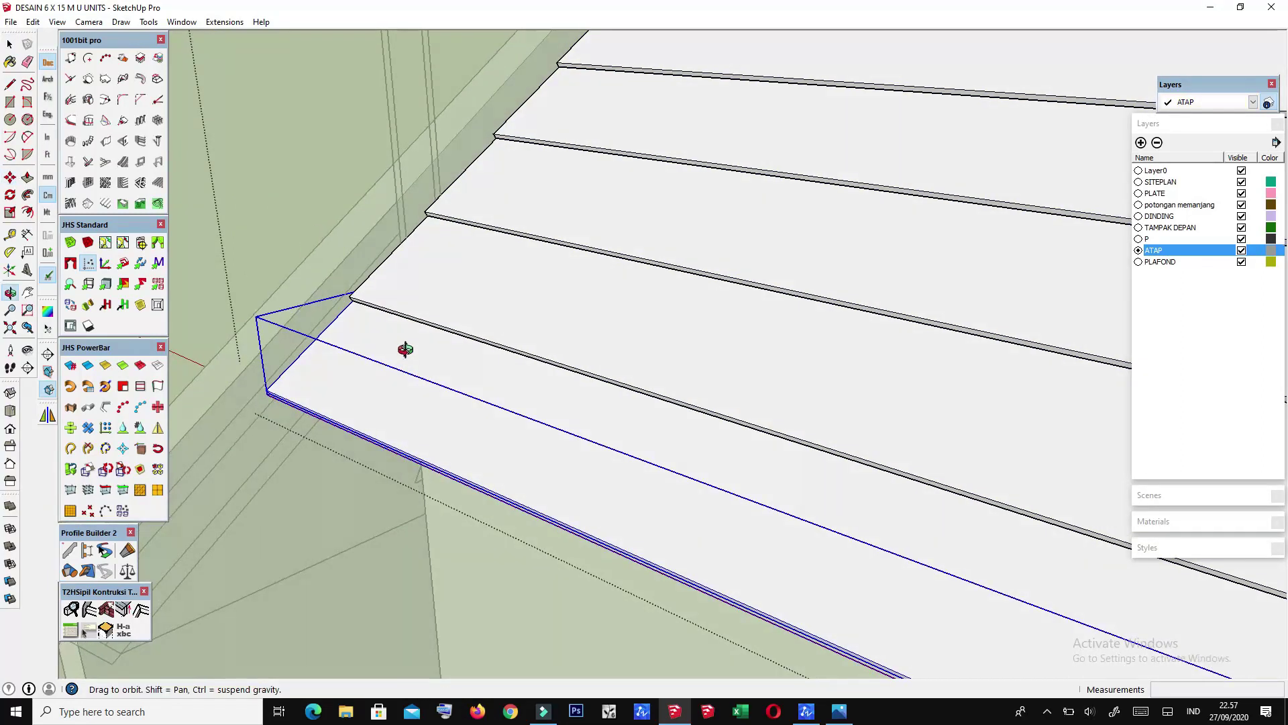
scroll(410, 271, "up", 3)
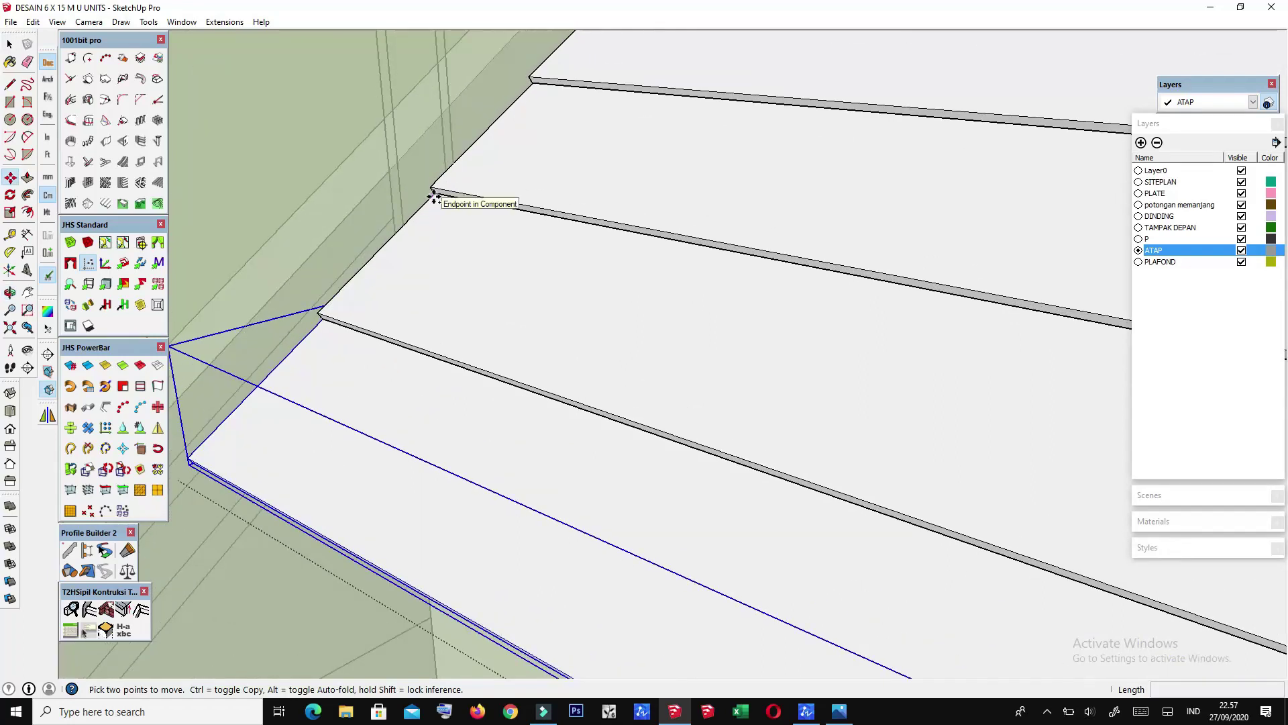
Step: Copy the eave sheet strip from the rafter corner to the next rafter endpoint at the roof edge
left_click(430, 190)
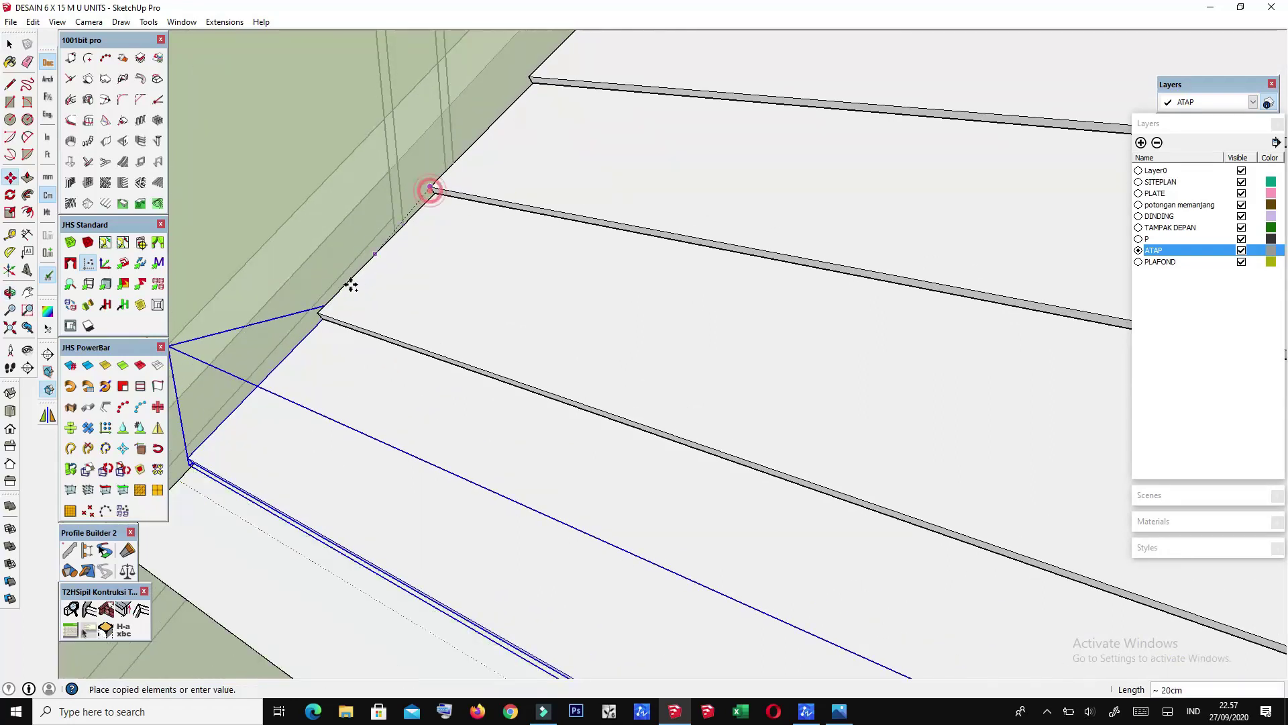
scroll(444, 276, "down", 3)
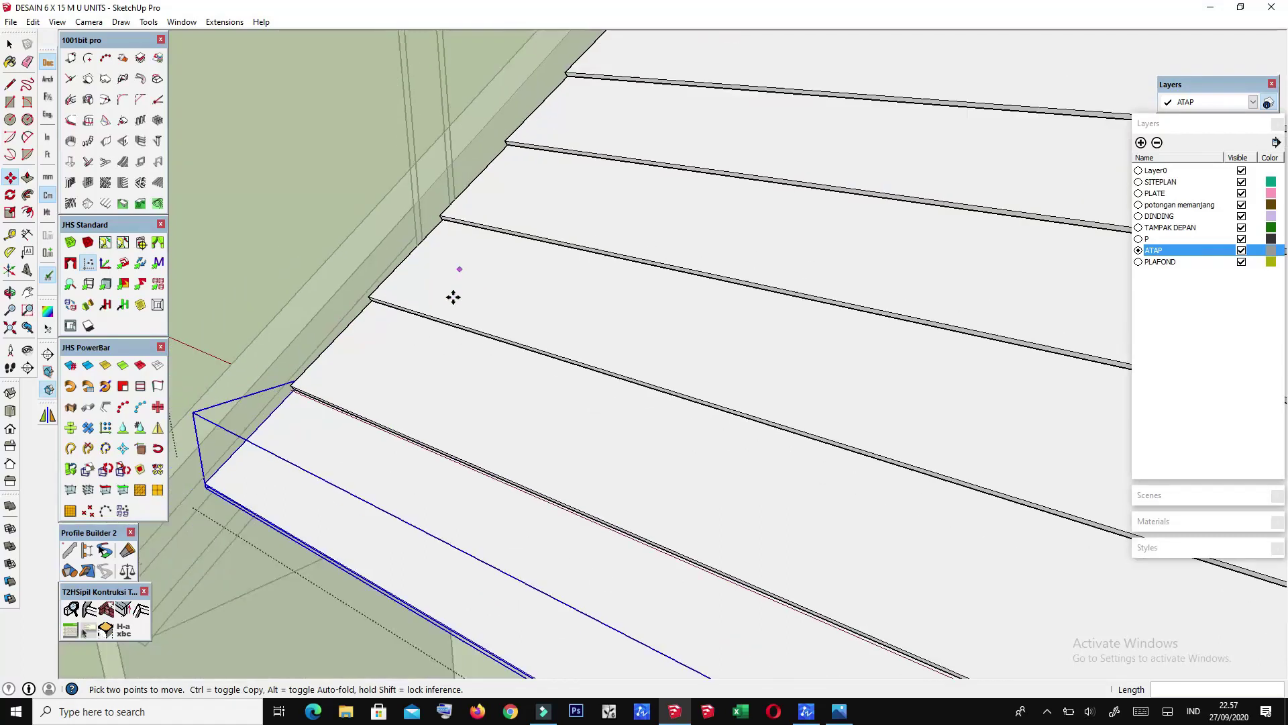
middle_click_drag(452, 296, 398, 311)
scroll(399, 310, "up", 1)
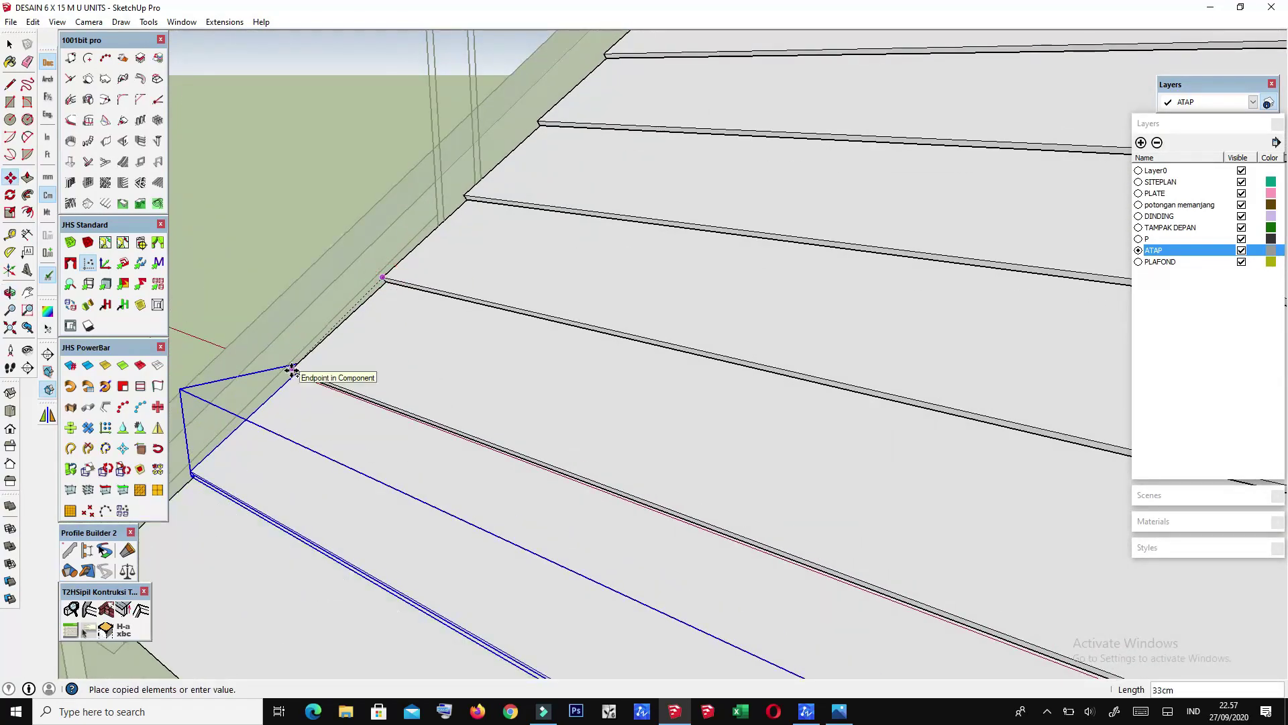
scroll(437, 320, "down", 3)
mouse_move(443, 327)
middle_mouse_down()
mouse_move(389, 269)
mouse_move(276, 280)
mouse_move(437, 357)
mouse_move(330, 389)
middle_mouse_up()
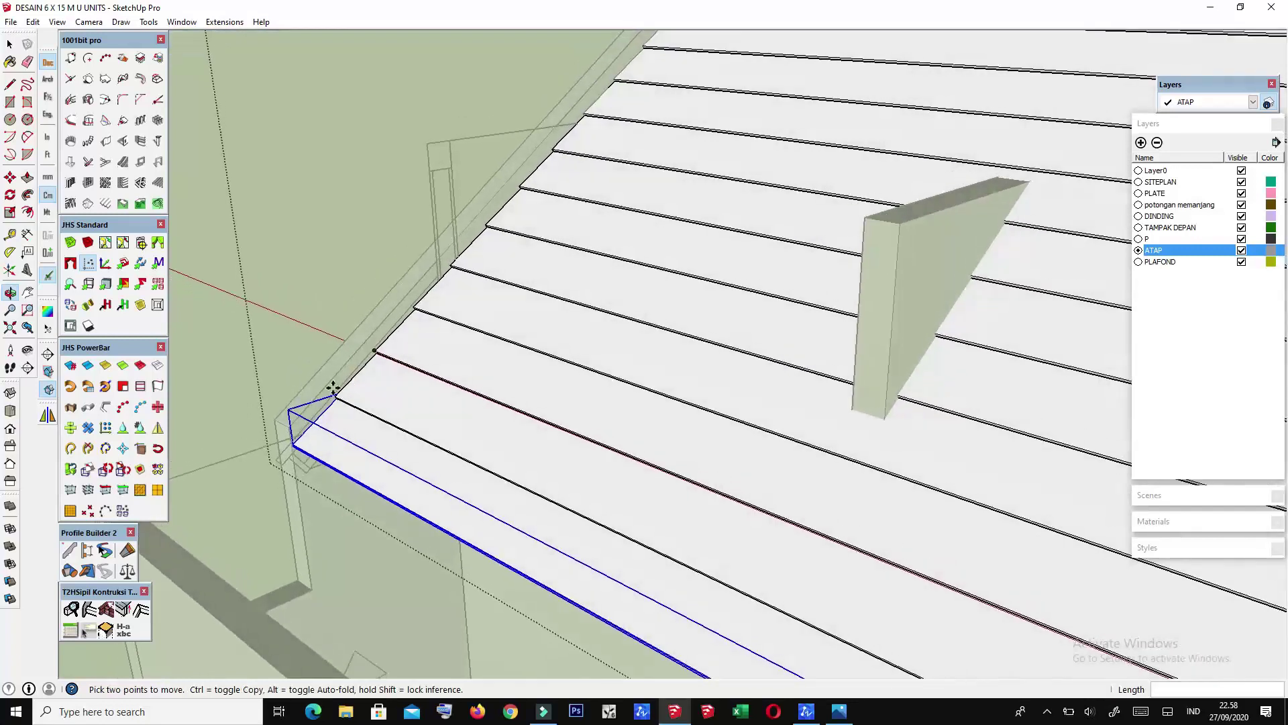
scroll(360, 377, "up", 2)
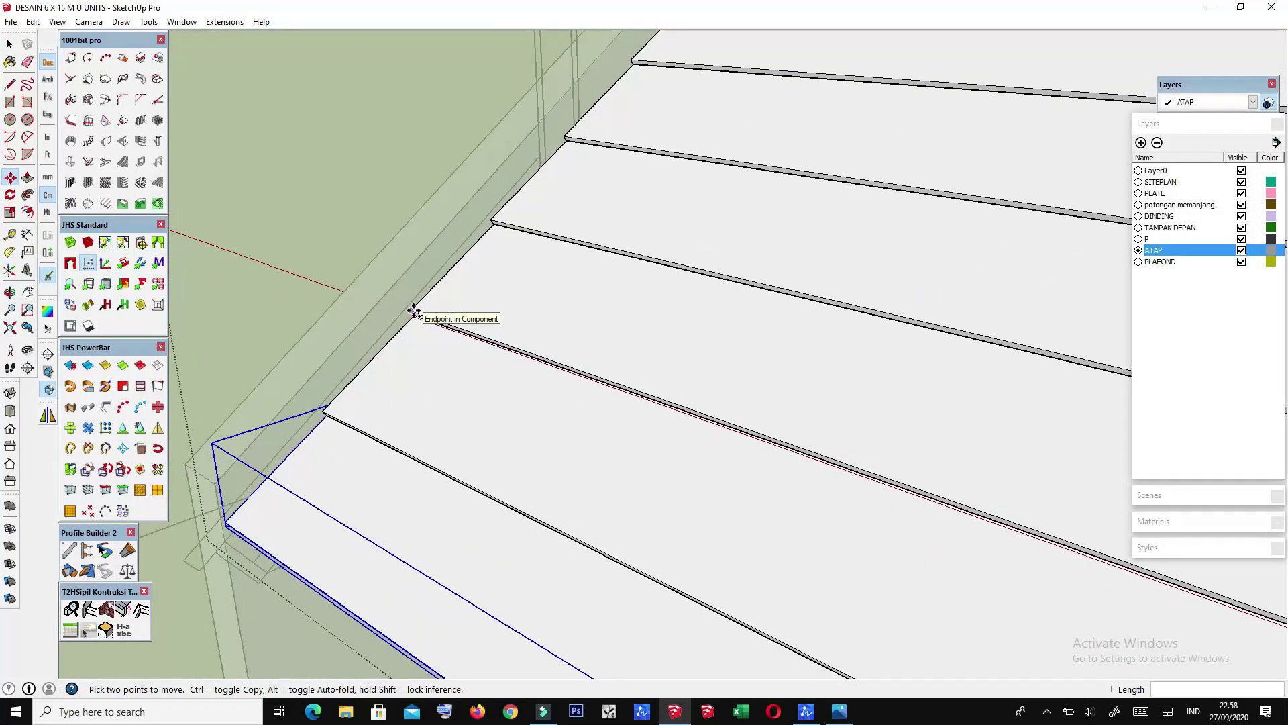
left_click(413, 311)
left_click(319, 405)
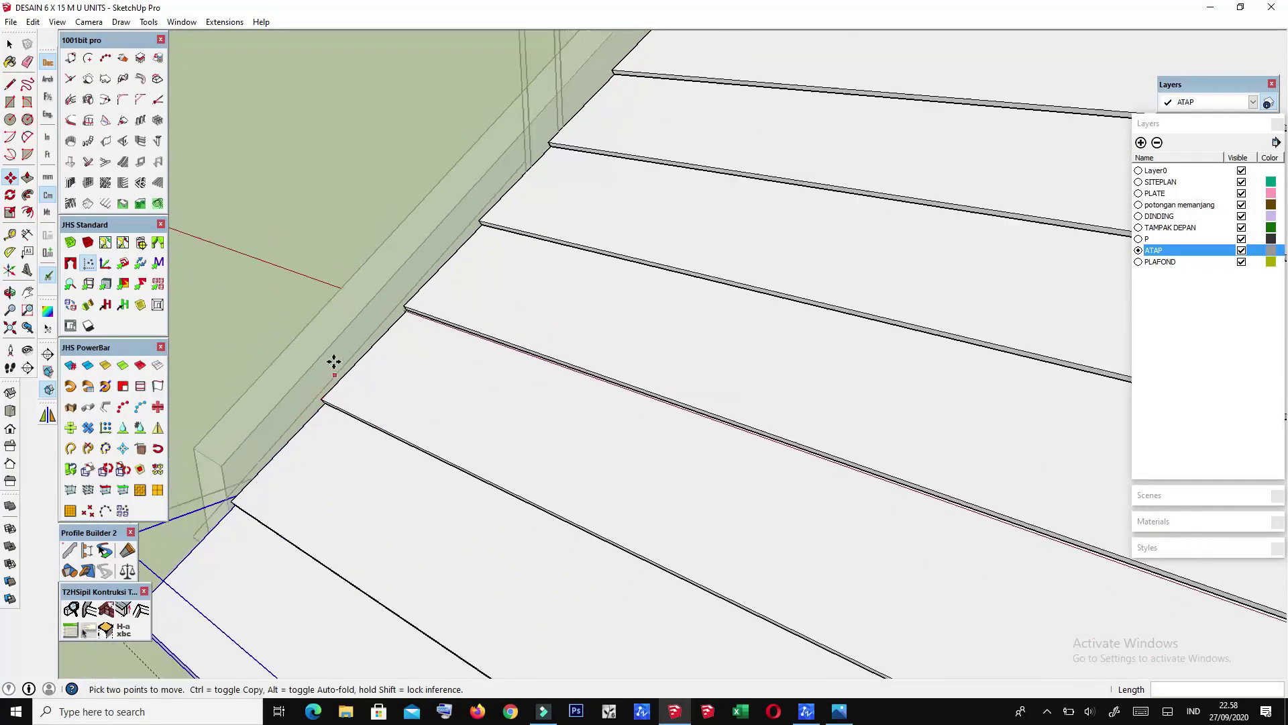
scroll(331, 363, "down", 3)
scroll(308, 406, "down", 3)
mouse_move(248, 506)
middle_mouse_down()
mouse_move(906, 344)
mouse_move(471, 454)
mouse_move(1011, 368)
mouse_move(566, 444)
middle_mouse_up()
Step: Clear the roof selection and orbit out to a side view of the whole house
key("space")
left_click(1054, 187)
scroll(1055, 188, "down", 3)
mouse_move(1050, 260)
middle_mouse_down()
mouse_move(453, 376)
mouse_move(707, 368)
mouse_move(614, 379)
middle_mouse_up()
scroll(613, 380, "down", 2)
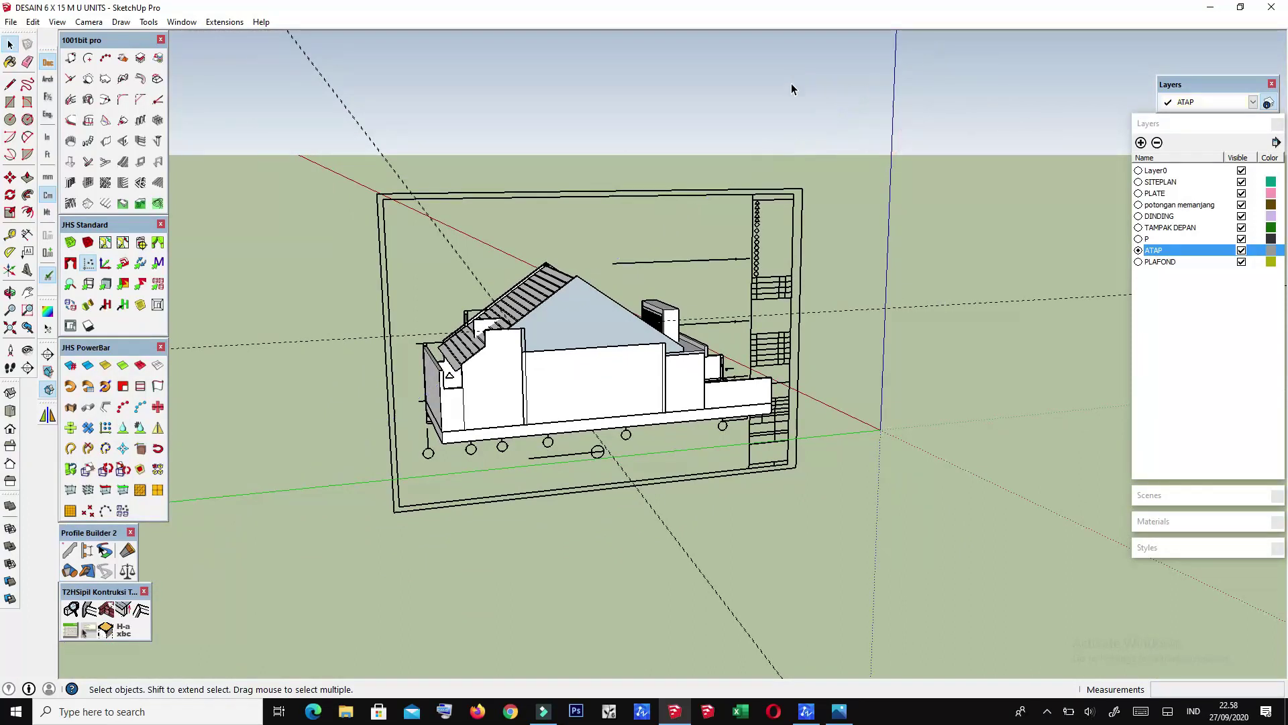
middle_click_drag(439, 239, 483, 436)
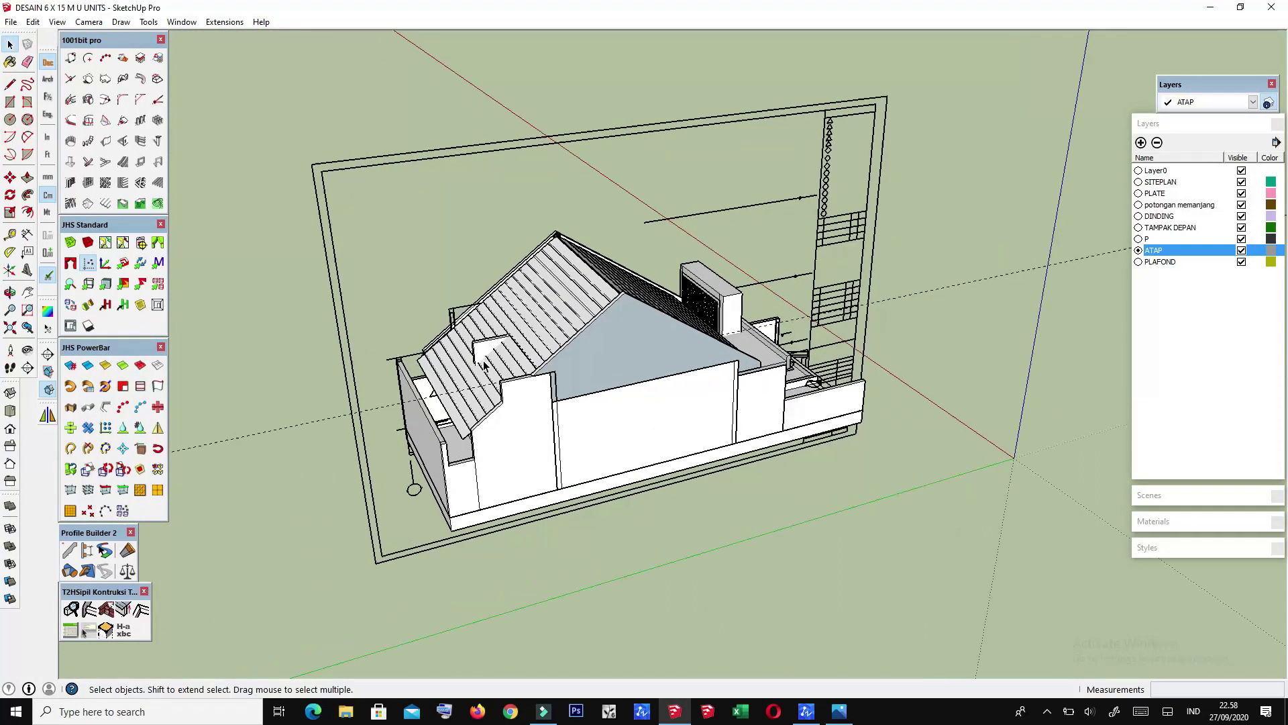
scroll(490, 470, "up", 3)
scroll(493, 483, "up", 3)
scroll(495, 491, "up", 3)
left_click(494, 491)
middle_click_drag(495, 491, 548, 383)
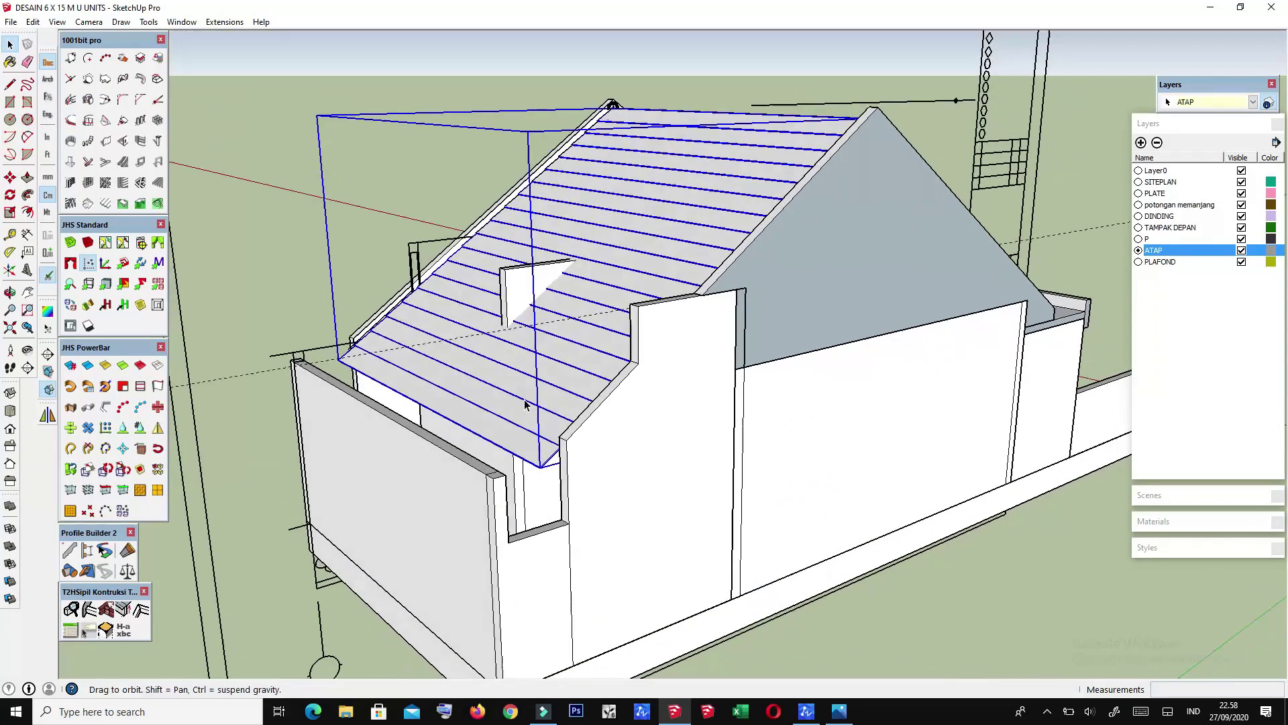
right_click(549, 383)
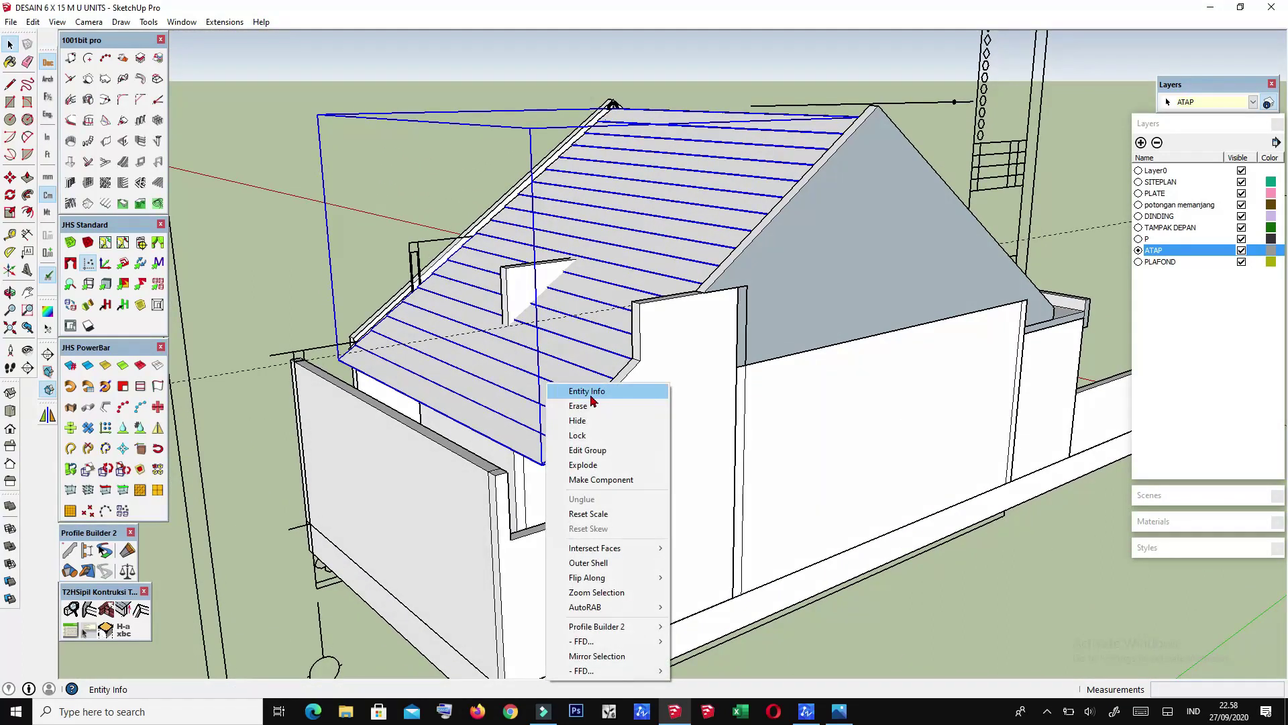
left_click(593, 421)
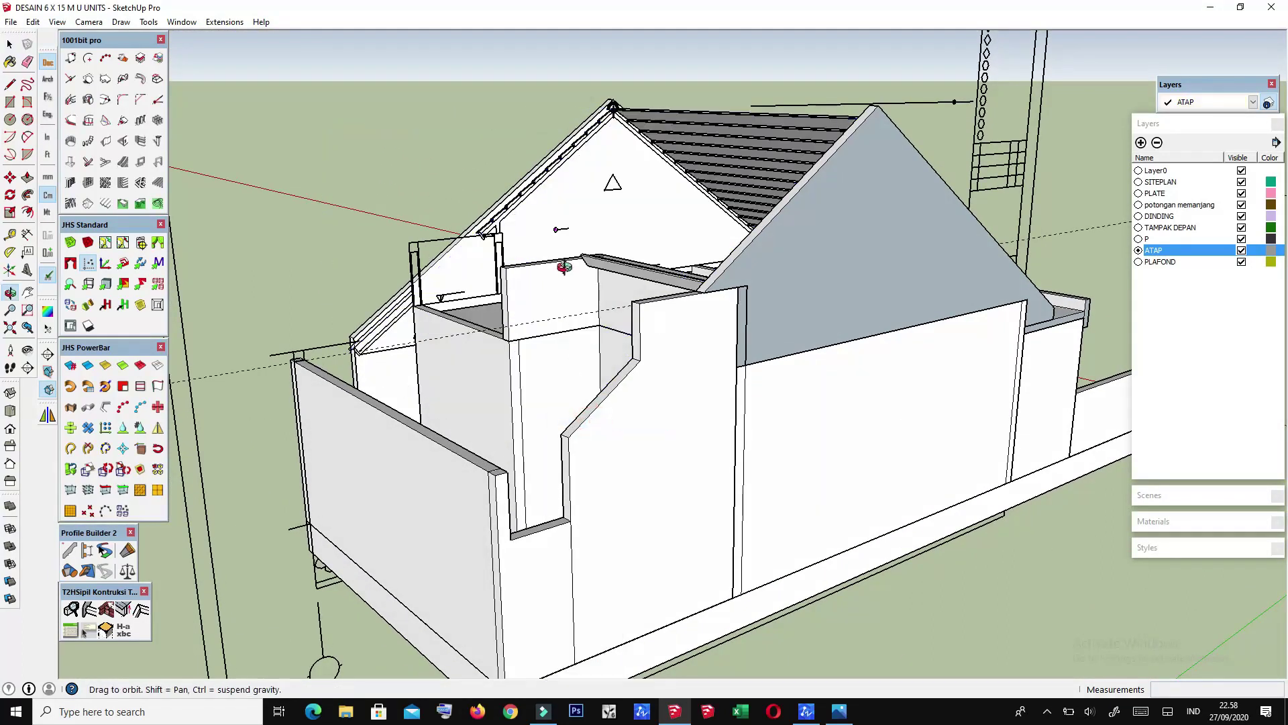
middle_click_drag(564, 267, 661, 346)
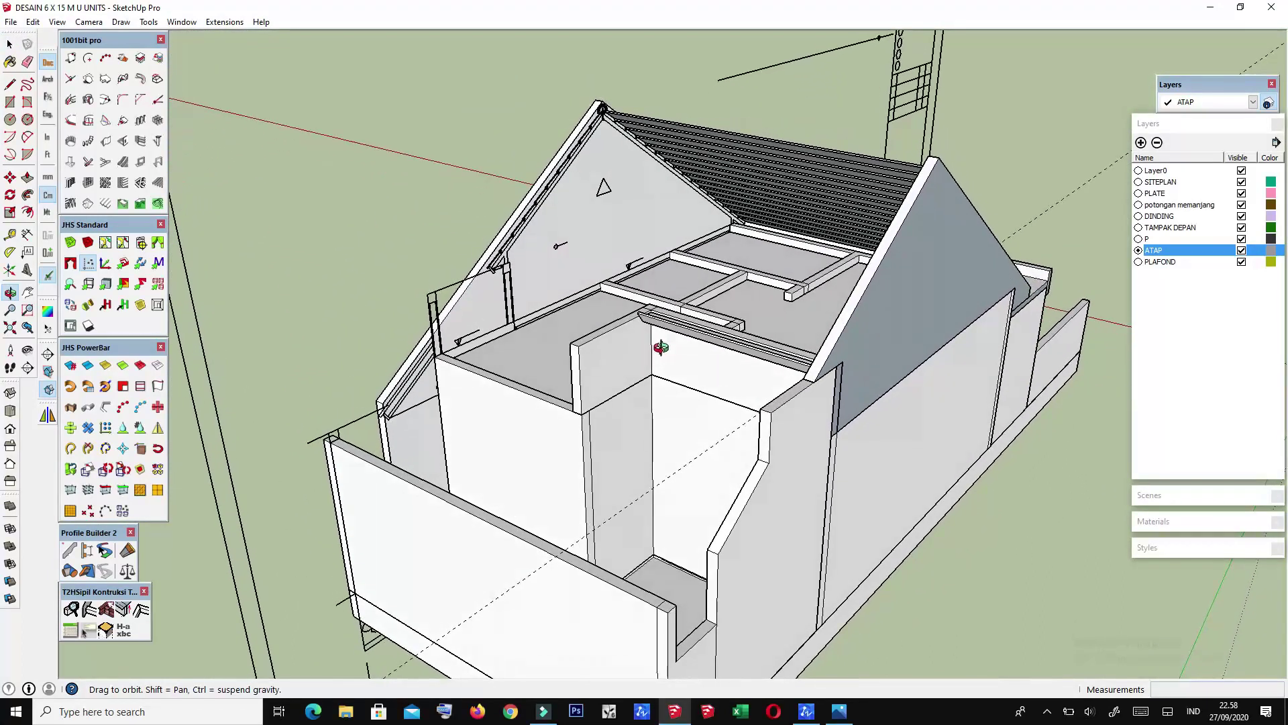
left_click(11, 21)
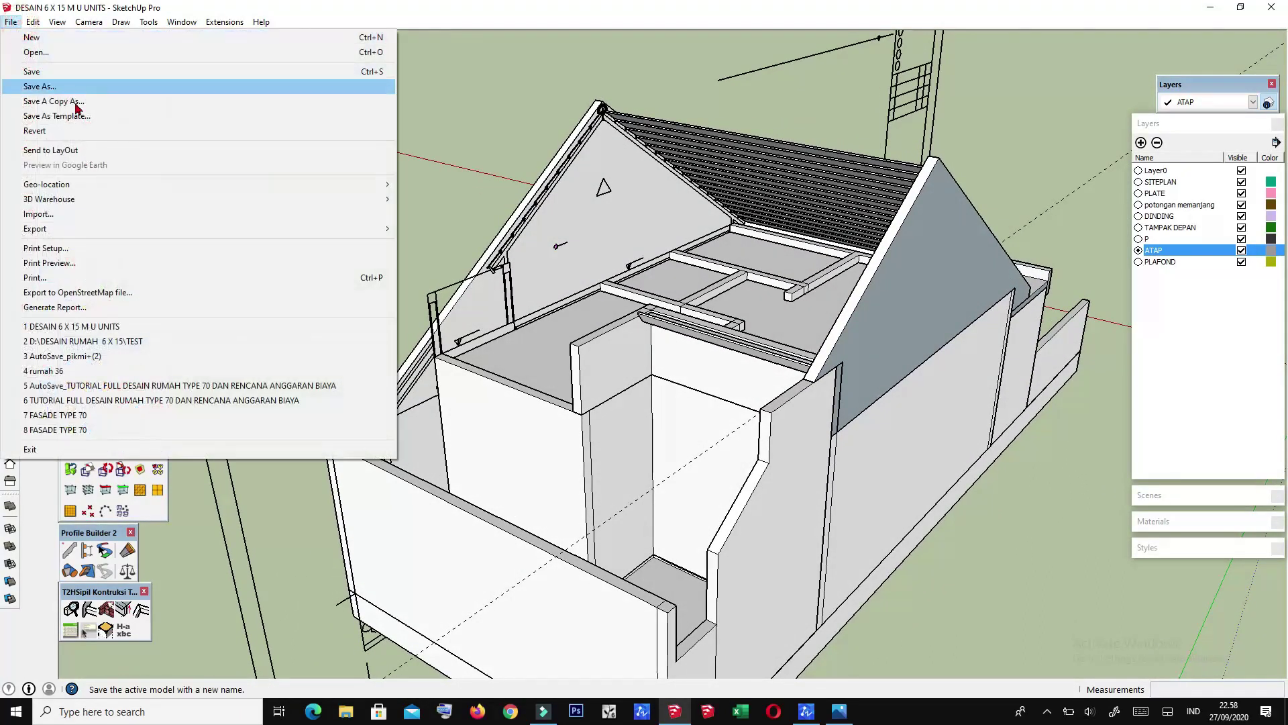
left_click(11, 21)
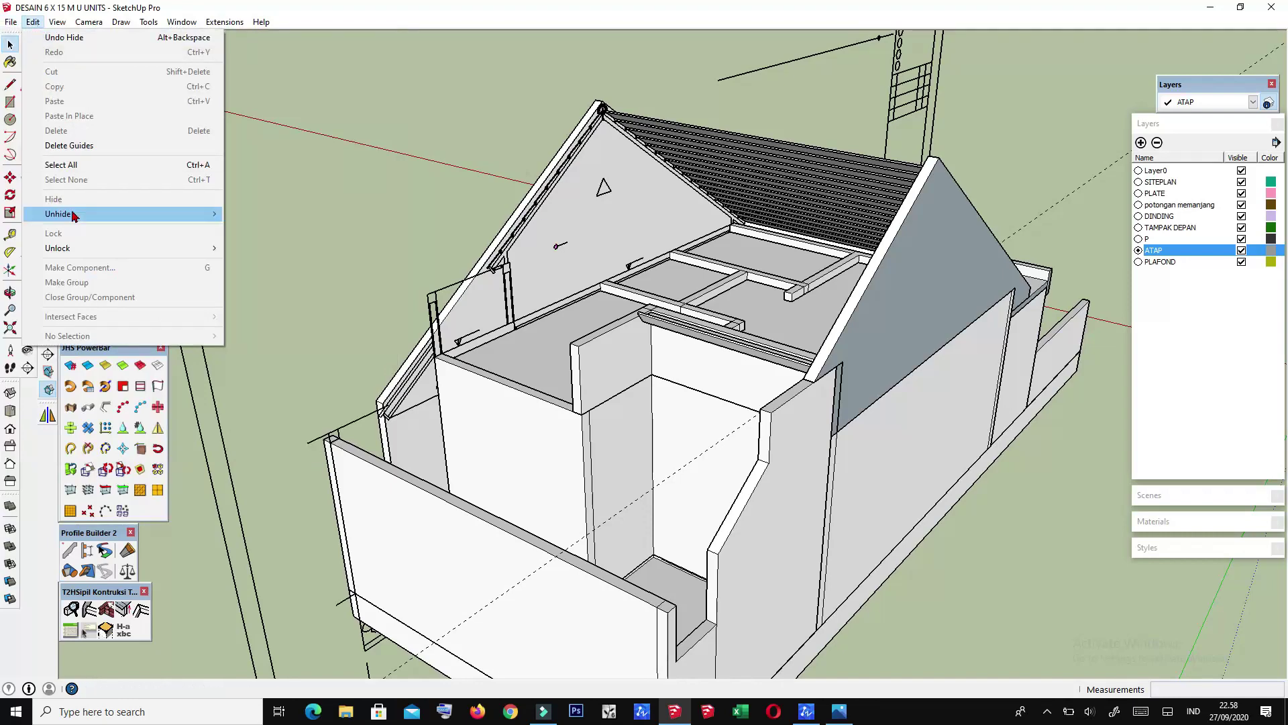
left_click(252, 244)
middle_click_drag(251, 245, 730, 416)
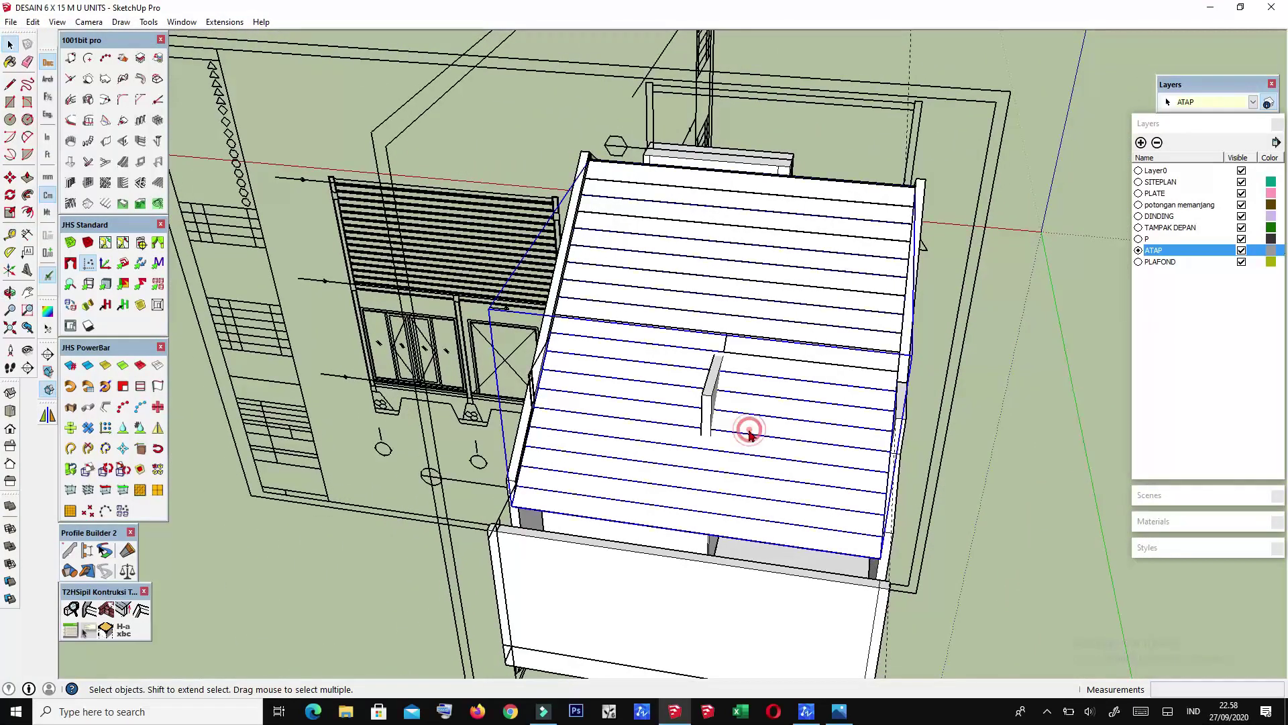
Step: Hide the front roof section group
right_click(750, 433)
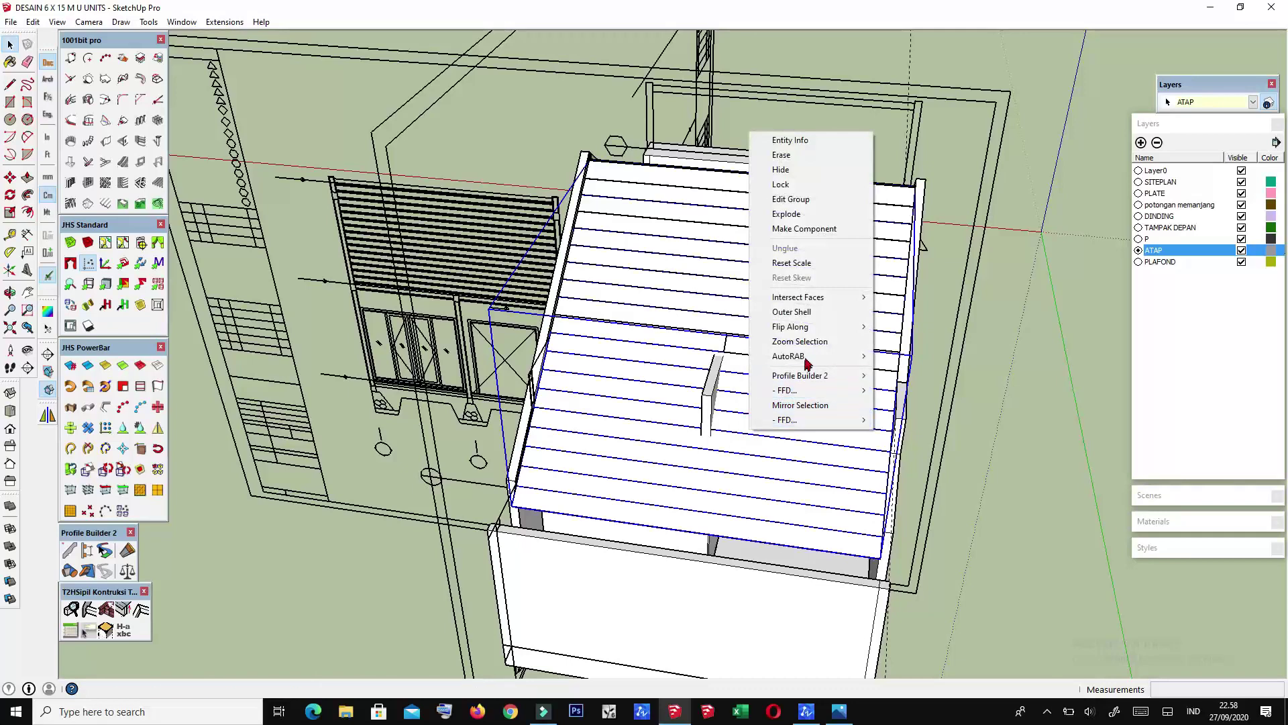
left_click(787, 177)
mouse_move(782, 174)
middle_mouse_down()
mouse_move(671, 377)
mouse_move(866, 446)
mouse_move(810, 362)
mouse_move(609, 323)
mouse_move(624, 322)
mouse_move(613, 366)
mouse_move(677, 363)
mouse_move(698, 324)
middle_mouse_up()
scroll(658, 335, "up", 3)
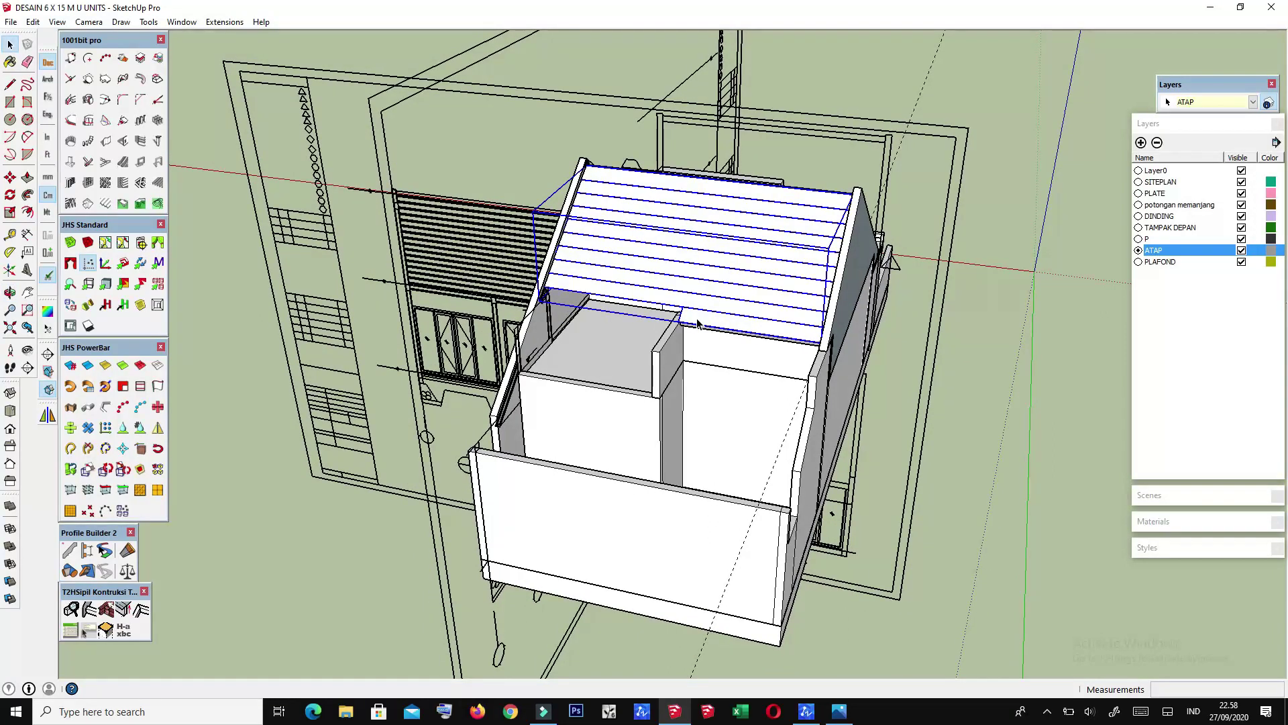
mouse_move(698, 324)
middle_mouse_down()
mouse_move(555, 235)
mouse_move(493, 242)
mouse_move(582, 313)
mouse_move(849, 282)
mouse_move(638, 321)
mouse_move(738, 335)
middle_mouse_up()
scroll(637, 305, "up", 3)
scroll(698, 296, "down", 3)
scroll(844, 347, "down", 2)
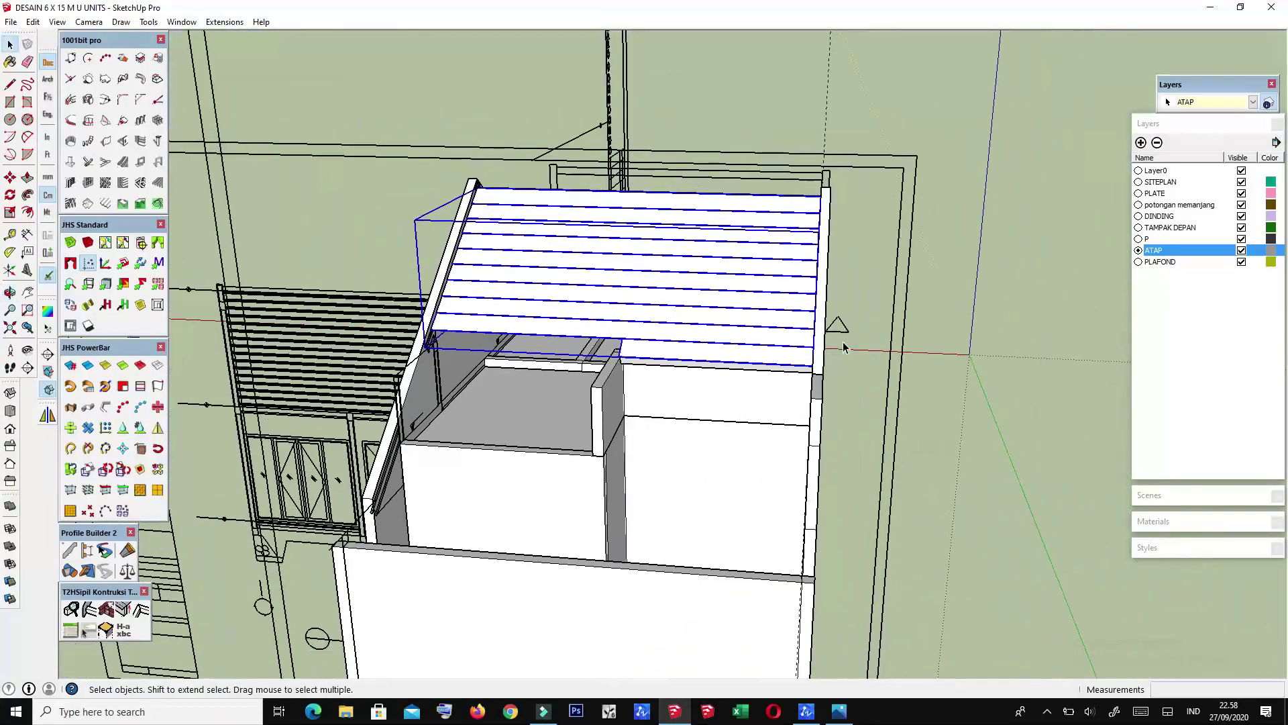
Step: Select the remaining gable roof group from a top-down view
mouse_move(639, 444)
middle_mouse_down()
mouse_move(604, 402)
mouse_move(498, 362)
mouse_move(658, 363)
mouse_move(638, 357)
middle_mouse_up()
left_click(498, 362)
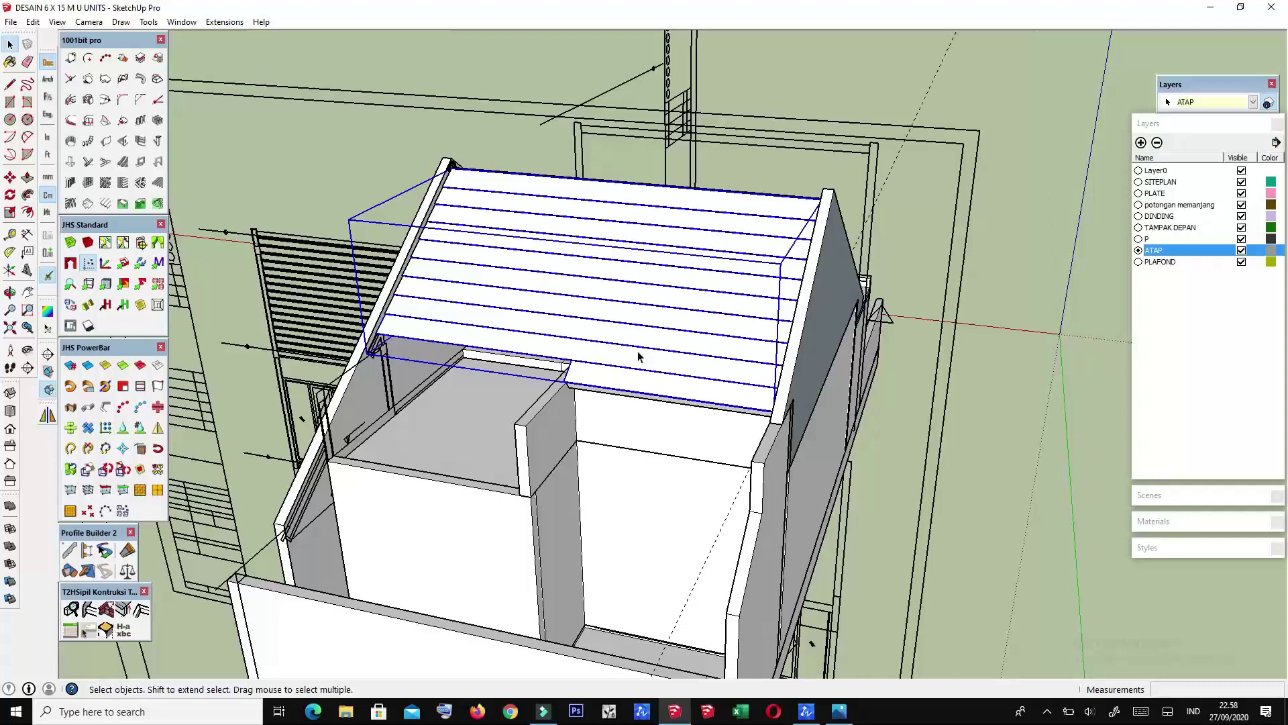
scroll(638, 356, "down", 2)
scroll(604, 362, "down", 1)
mouse_move(670, 412)
middle_mouse_down()
mouse_move(583, 425)
mouse_move(637, 428)
mouse_move(598, 397)
mouse_move(495, 403)
mouse_move(541, 369)
mouse_move(731, 400)
mouse_move(480, 377)
mouse_move(396, 383)
middle_mouse_up()
scroll(505, 392, "up", 3)
Step: Open the remaining roof group for editing
double_click(499, 390)
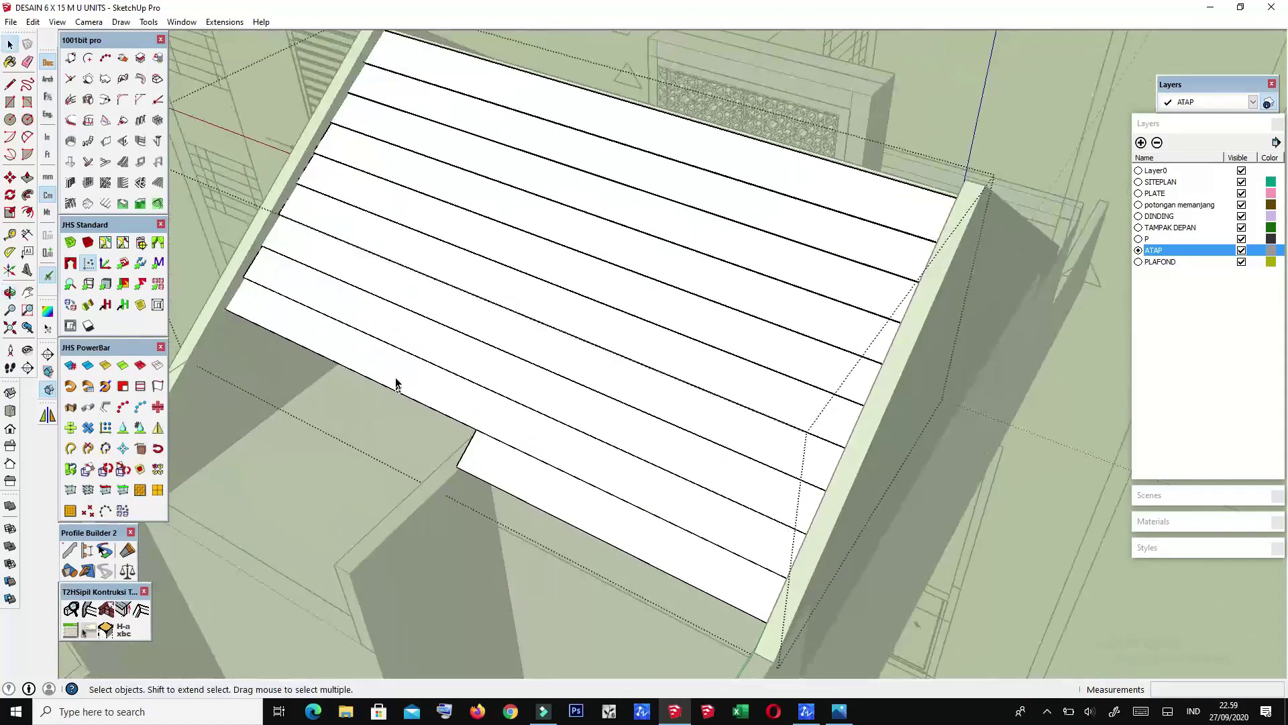
scroll(488, 262, "down", 3)
scroll(520, 366, "down", 1)
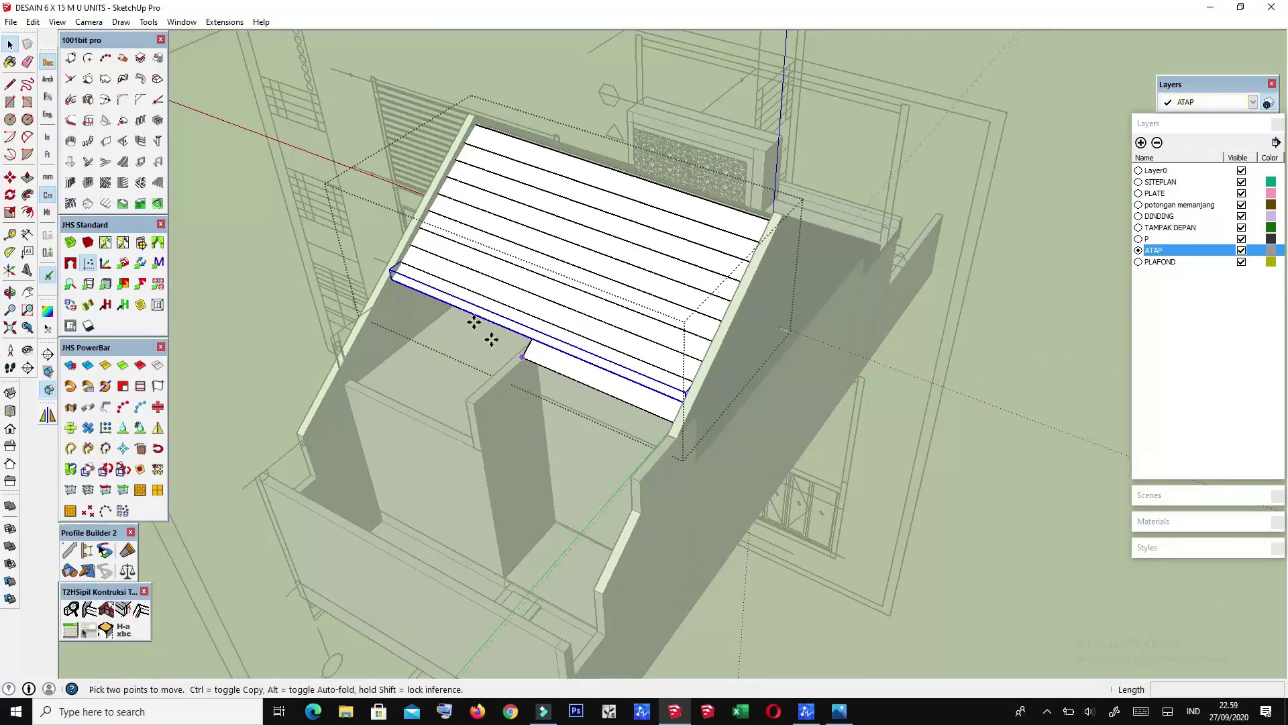
scroll(491, 339, "up", 3)
middle_click_drag(455, 301, 477, 316)
Step: Copy a sheet strip 33cm along the roof edge with Move (M)
key("m")
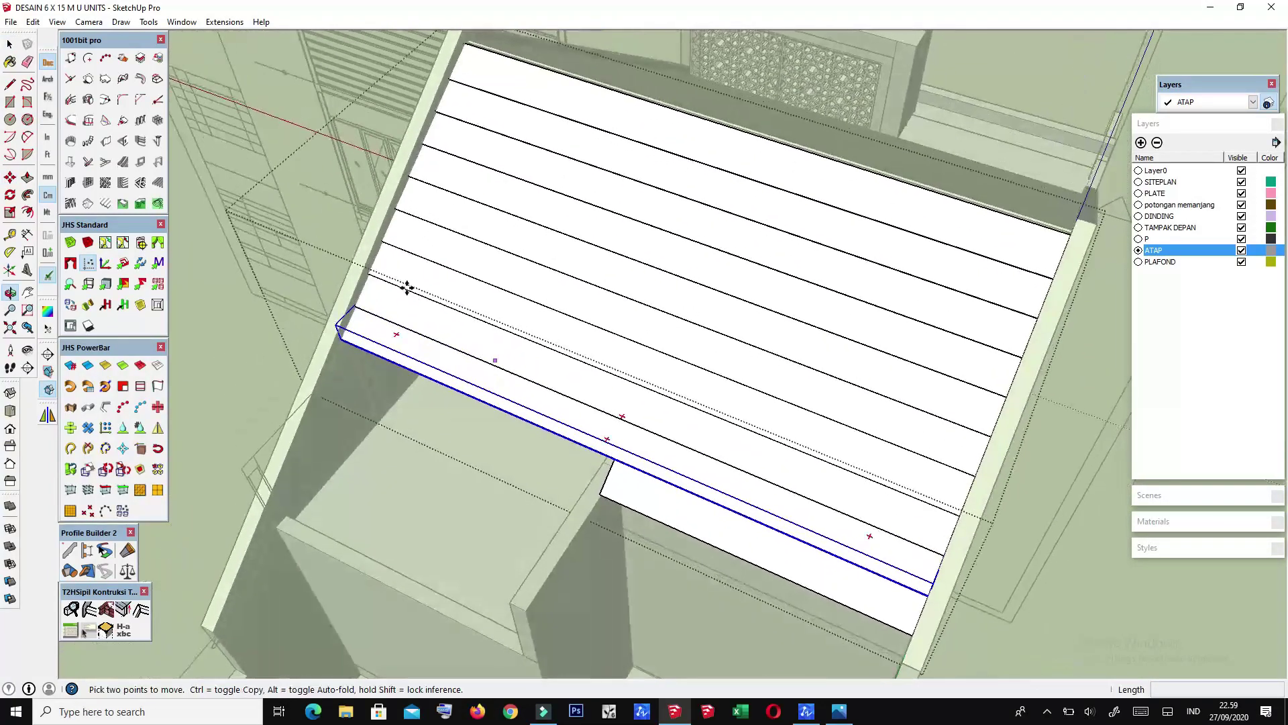
scroll(376, 287, "up", 3)
middle_click_drag(377, 288, 337, 222)
scroll(345, 201, "up", 3)
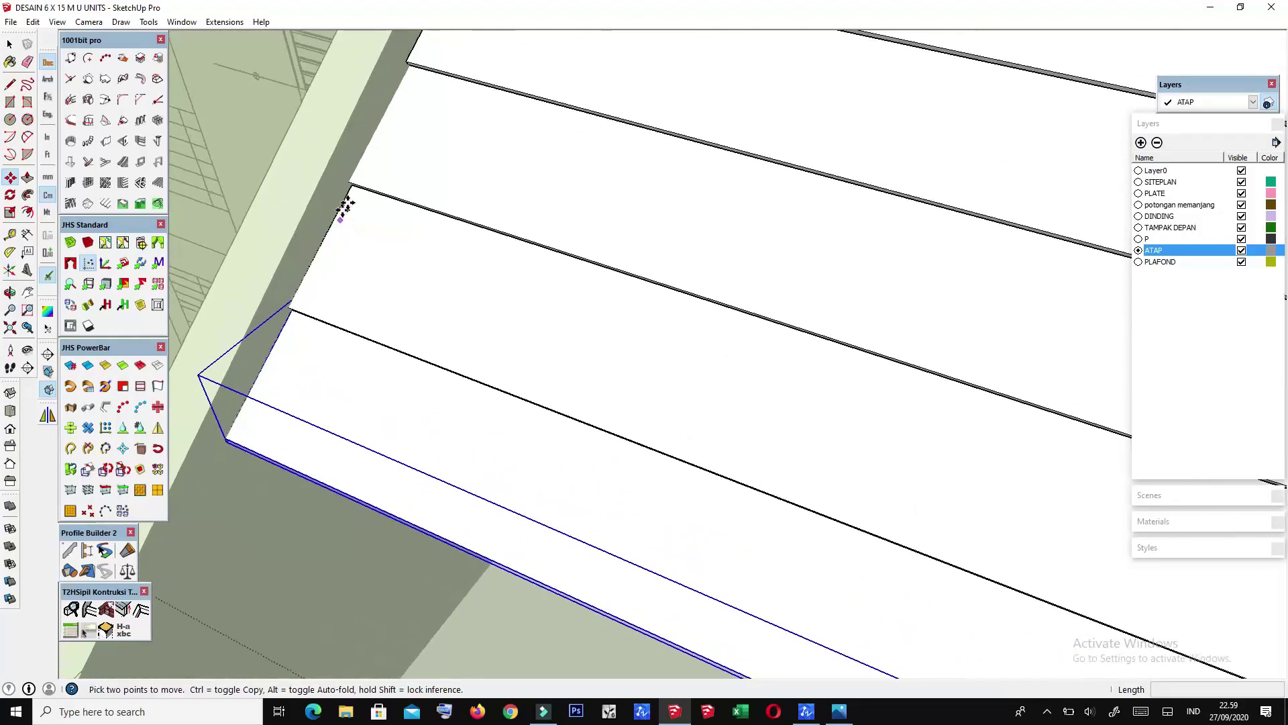
left_click(295, 314)
scroll(365, 187, "down", 2)
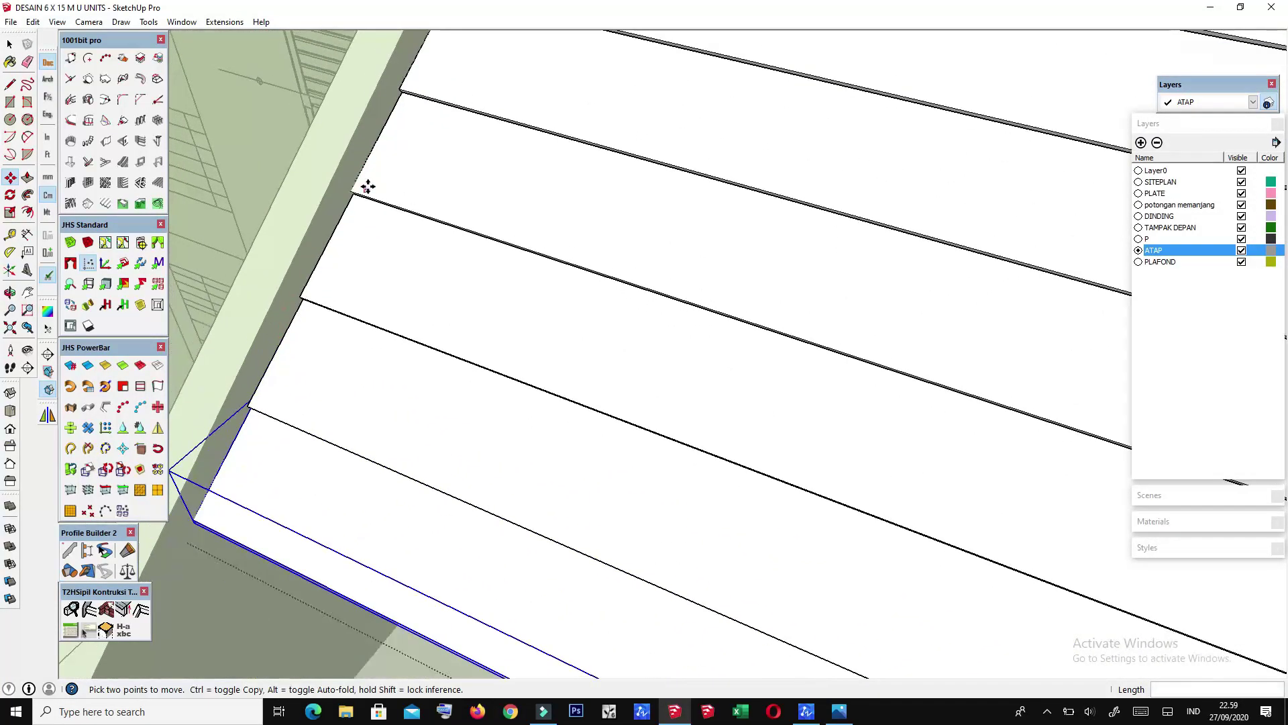
scroll(347, 253, "down", 2)
scroll(347, 256, "down", 2)
scroll(347, 258, "down", 2)
scroll(343, 262, "down", 3)
Step: Orbit and pan along the roof edge toward the column to inspect the eave strip
middle_click_drag(336, 264, 432, 322)
scroll(476, 353, "up", 3)
scroll(476, 354, "up", 3)
mouse_move(503, 351)
middle_mouse_down()
mouse_move(567, 325)
mouse_move(732, 300)
mouse_move(557, 364)
mouse_move(656, 368)
mouse_move(664, 311)
mouse_move(654, 328)
middle_mouse_up()
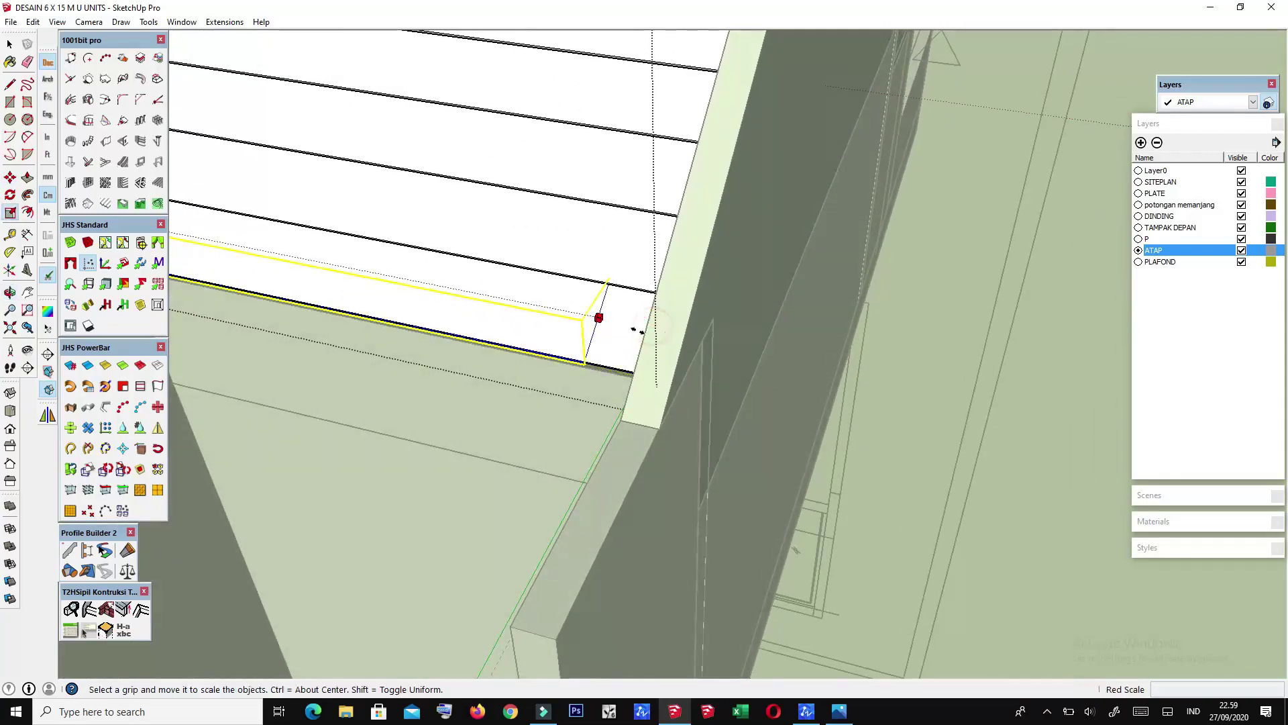
middle_click_drag(637, 330, 403, 331)
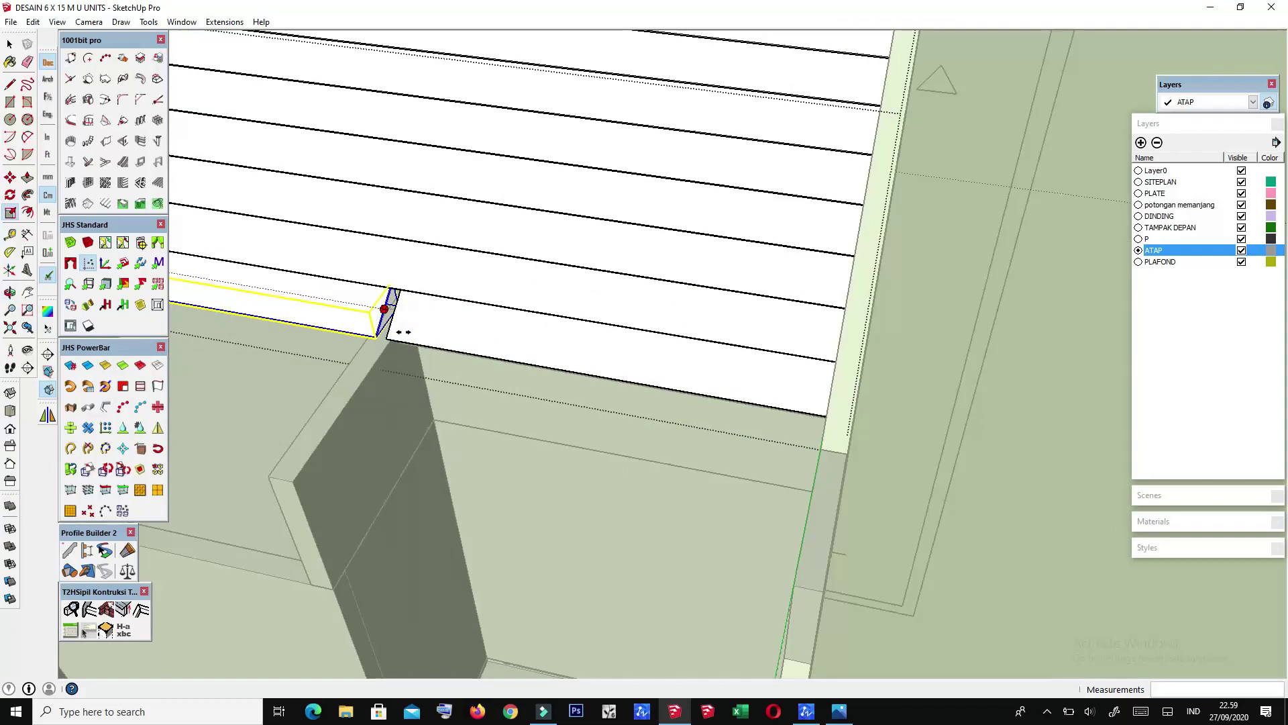
scroll(396, 336, "up", 2)
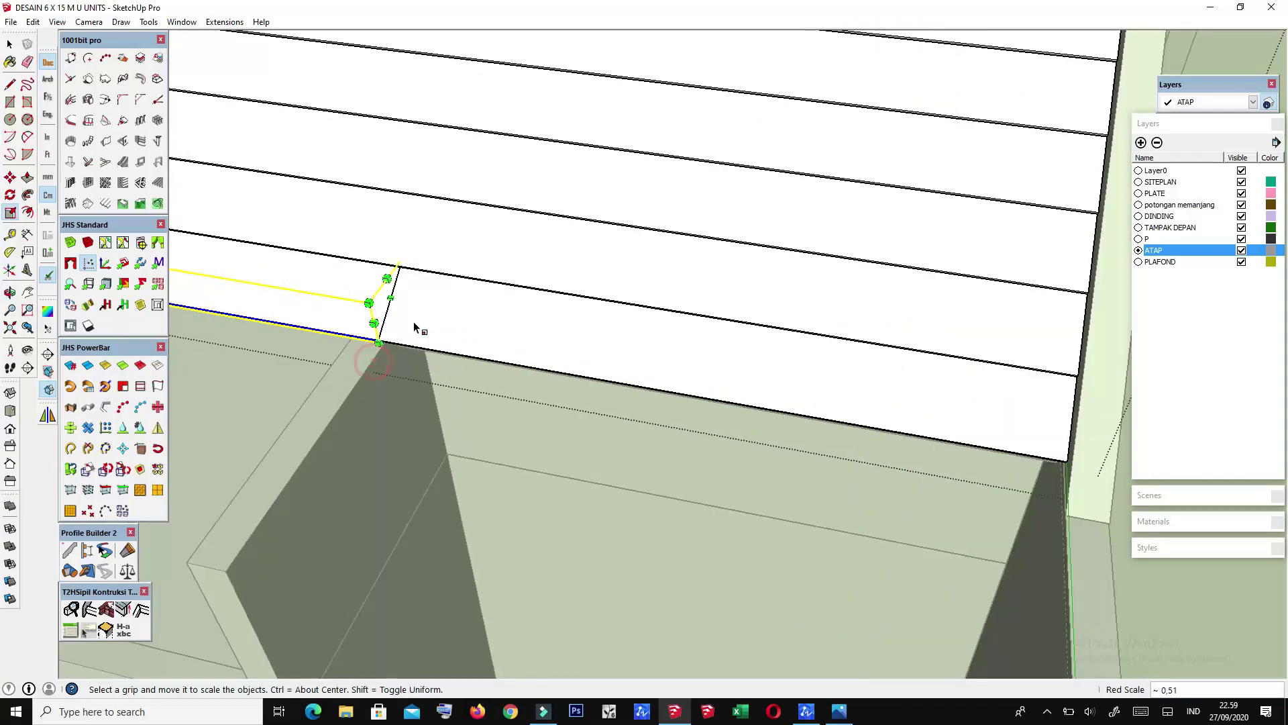
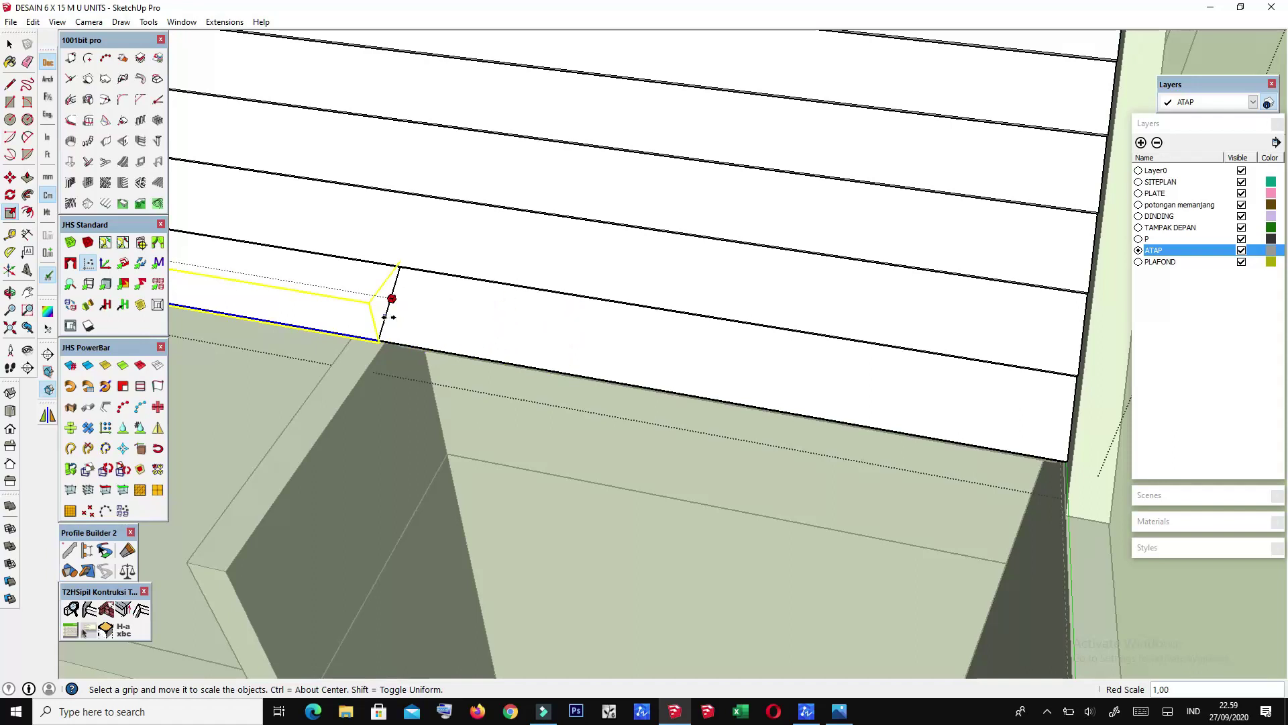
Step: Open the roof group for editing and select its lowest roof board
scroll(392, 316, "down", 3)
scroll(639, 373, "down", 3)
mouse_move(532, 383)
middle_mouse_down()
mouse_move(452, 382)
mouse_move(468, 396)
mouse_move(931, 368)
middle_mouse_up()
scroll(468, 392, "down", 2)
key("space")
scroll(391, 341, "up", 3)
scroll(391, 341, "up", 3)
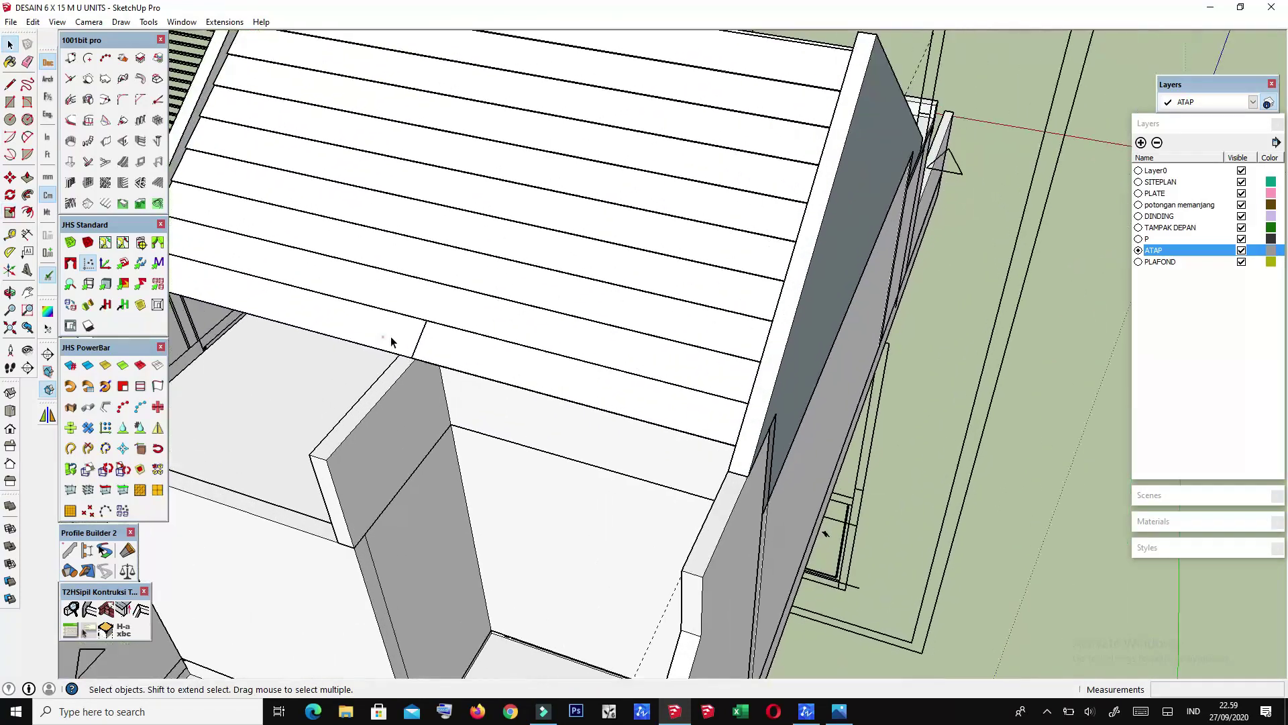
scroll(391, 341, "down", 3)
left_click(590, 356)
double_click(484, 339)
scroll(485, 339, "up", 3)
left_click(481, 339)
scroll(565, 401, "down", 2)
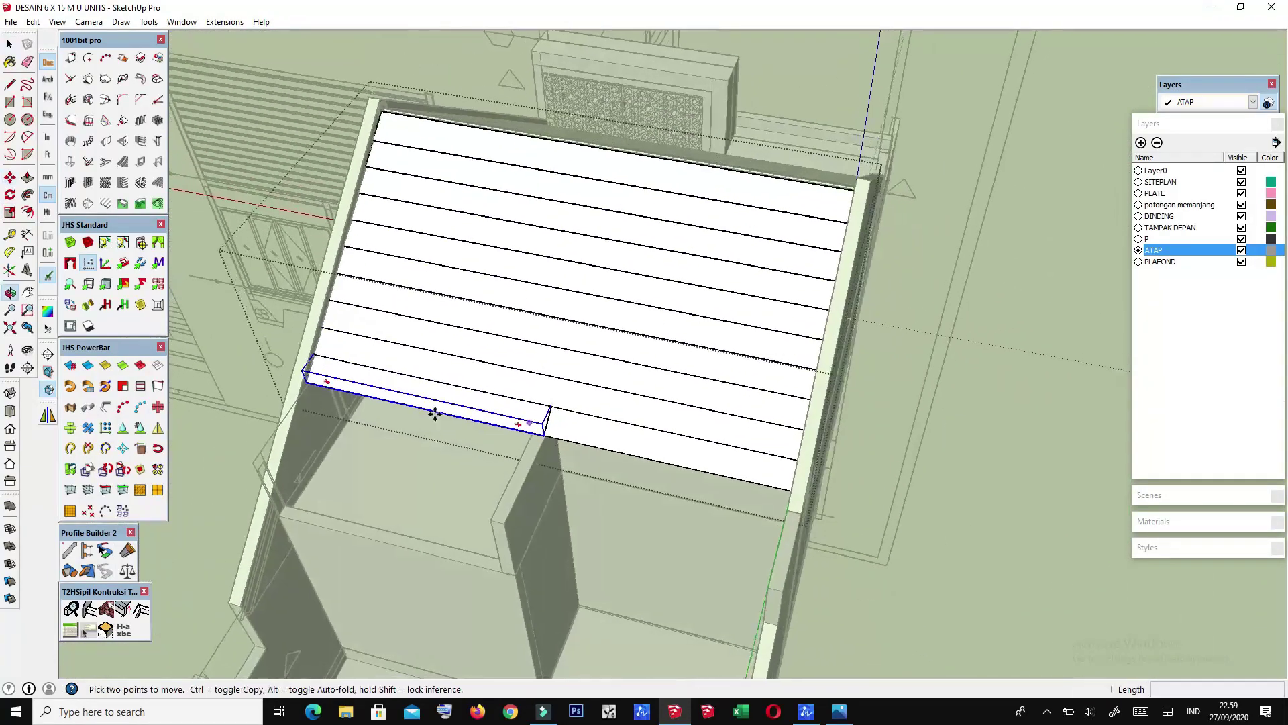
scroll(431, 411, "up", 2)
scroll(333, 348, "up", 2)
scroll(299, 273, "up", 2)
scroll(284, 230, "up", 1)
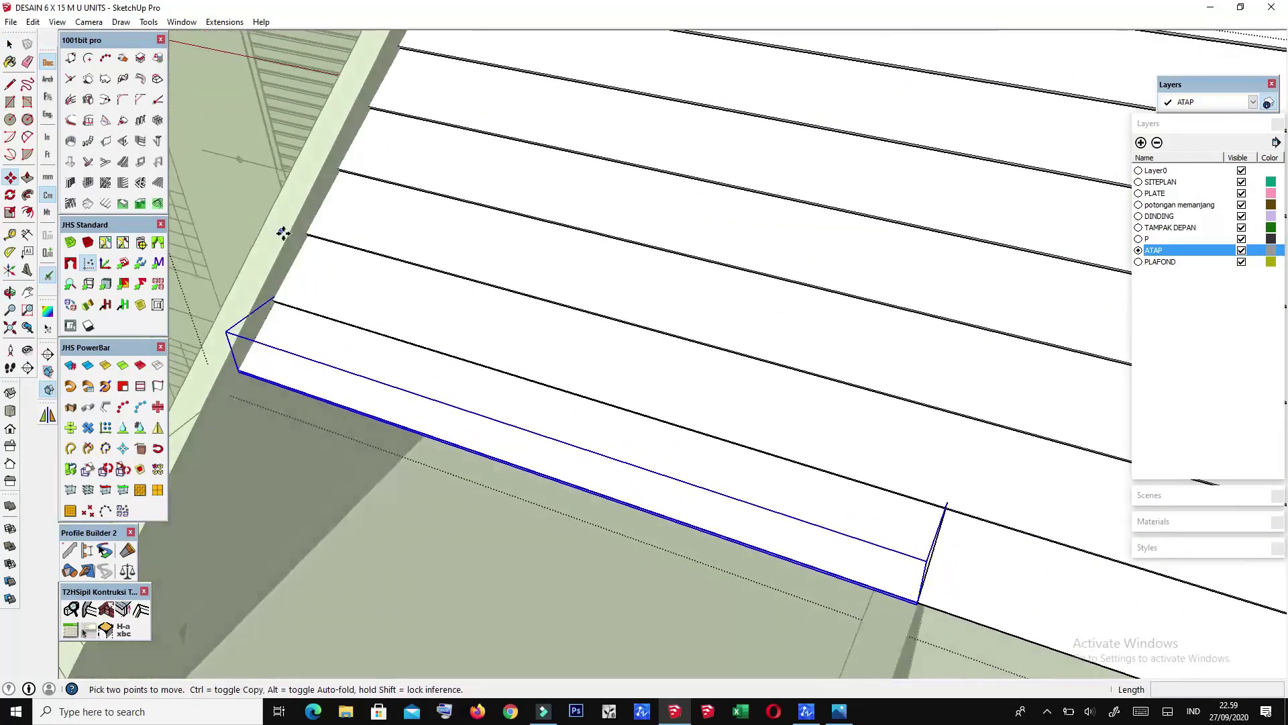
scroll(296, 244, "up", 1)
scroll(328, 236, "up", 1)
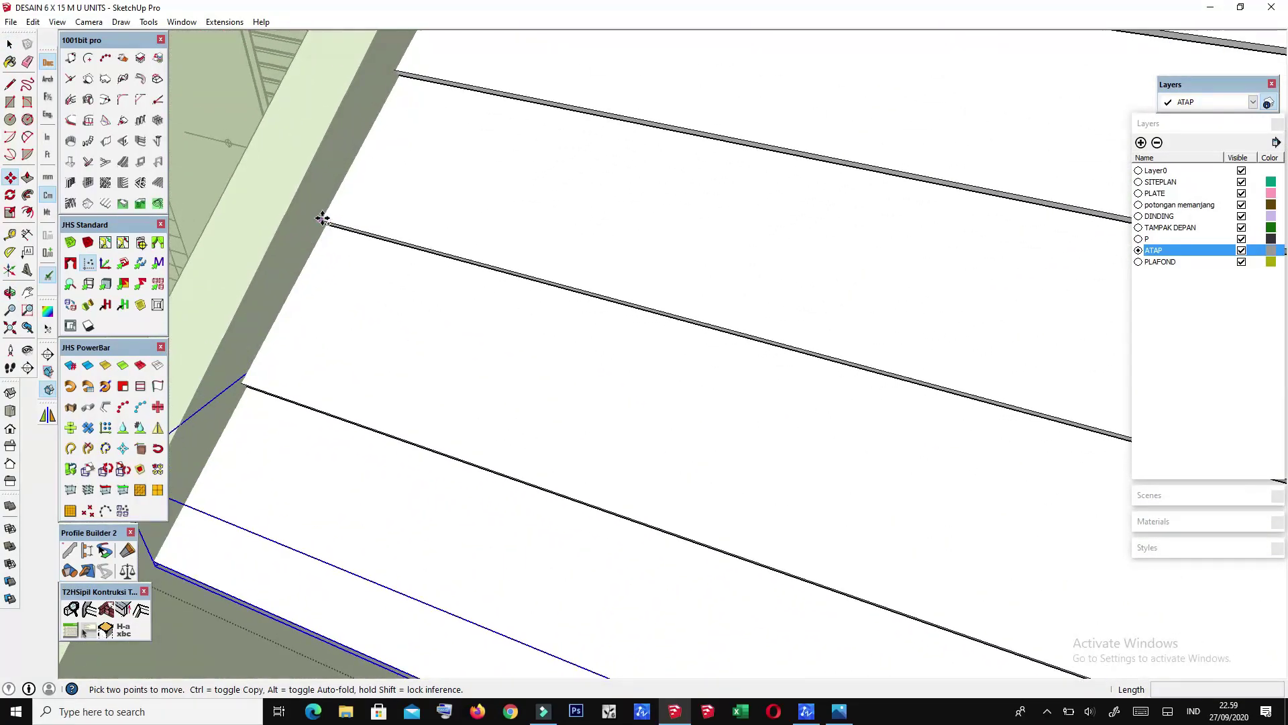
Step: Copy the bottom board 33 cm down the slope and array it 15x
key("ctrl")
left_click(322, 219)
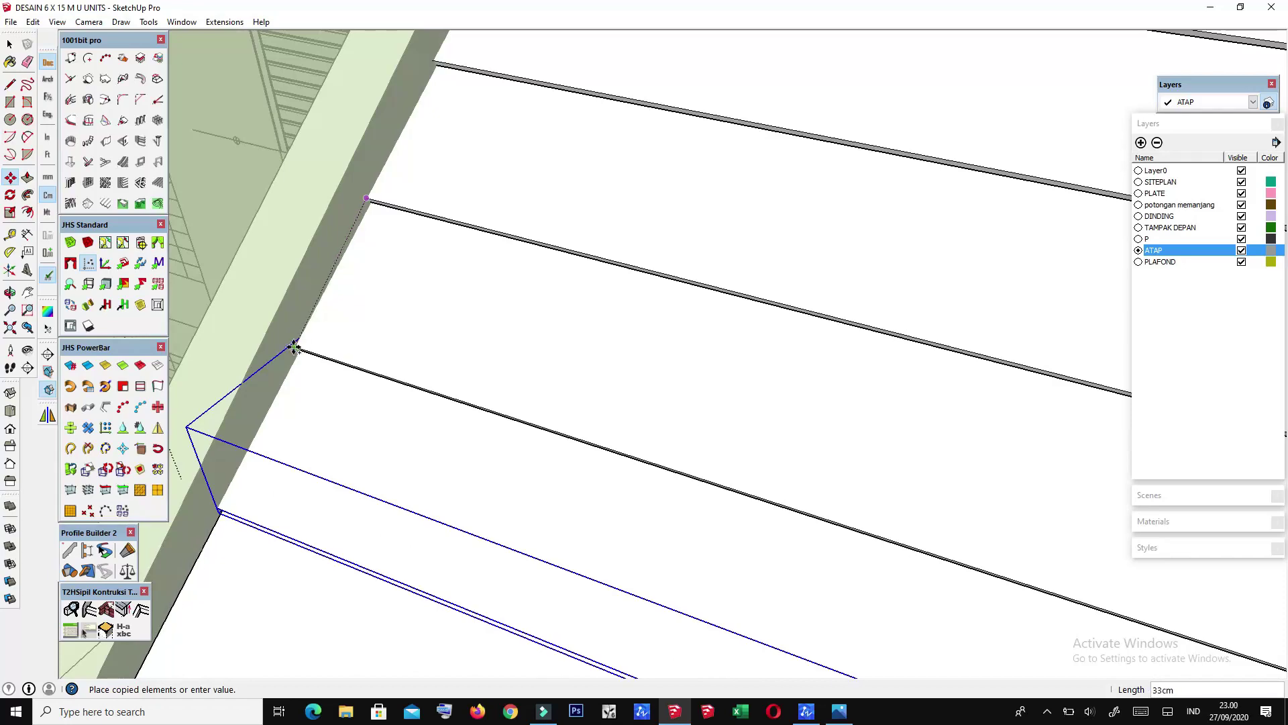
left_click(294, 348)
scroll(403, 316, "down", 2)
scroll(411, 311, "down", 2)
scroll(411, 299, "down", 2)
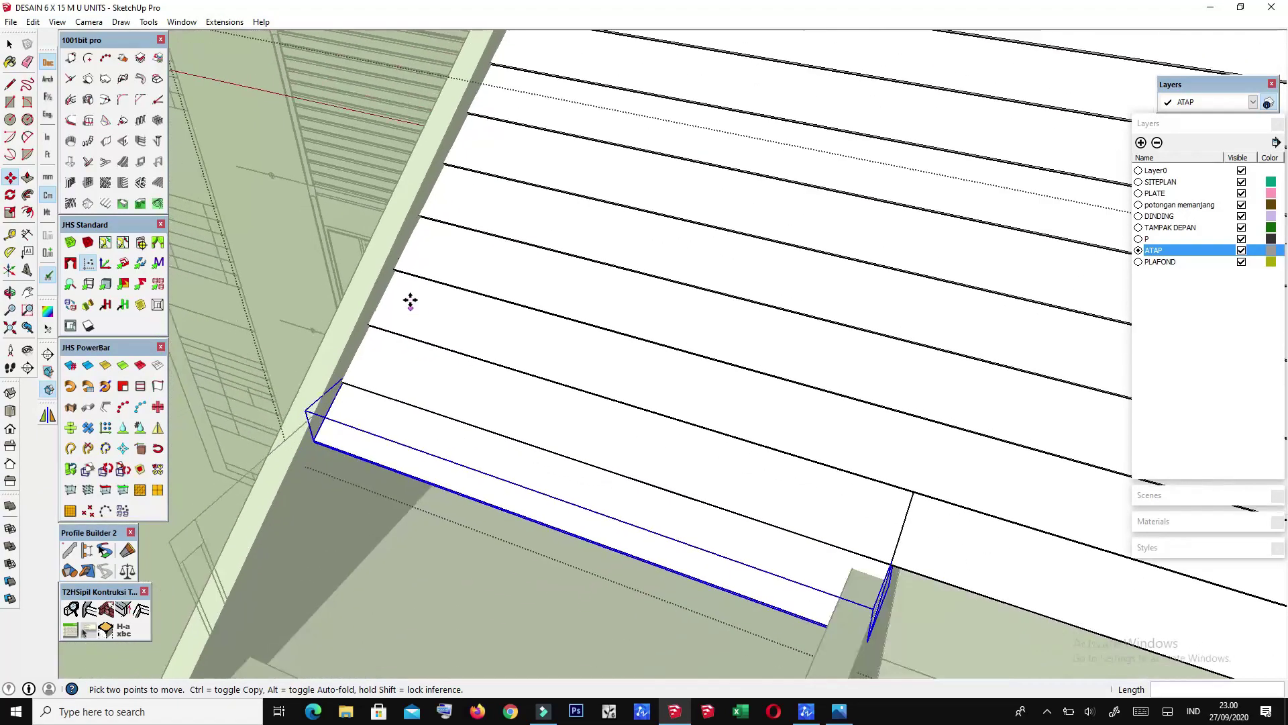
scroll(410, 300, "down", 2)
scroll(410, 300, "down", 3)
middle_click_drag(410, 315, 369, 277)
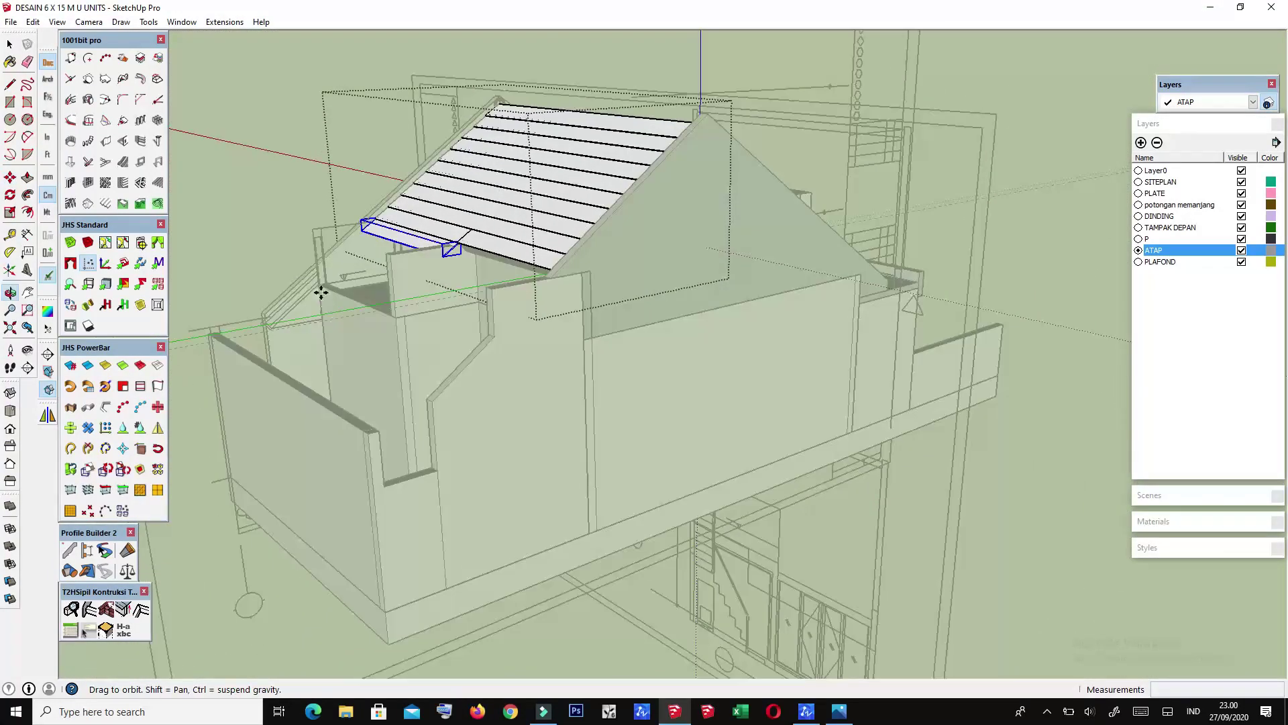
scroll(369, 277, "up", 1)
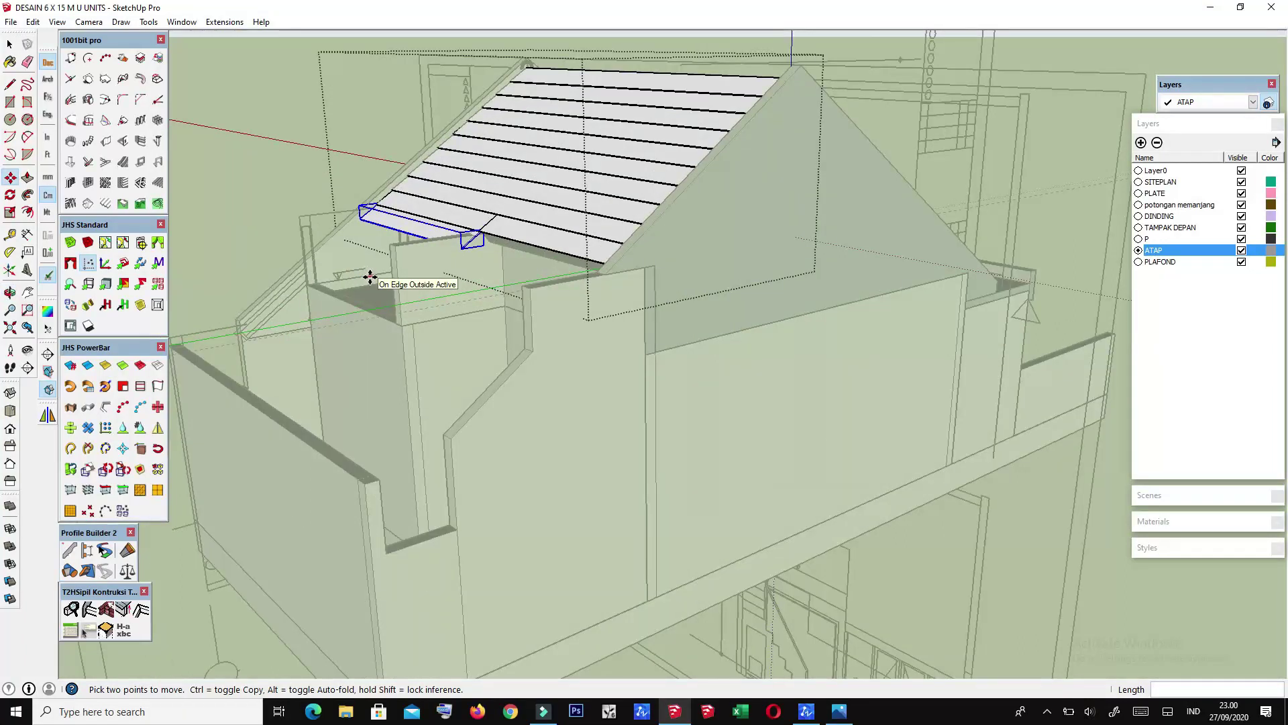
type("15x")
key("Return")
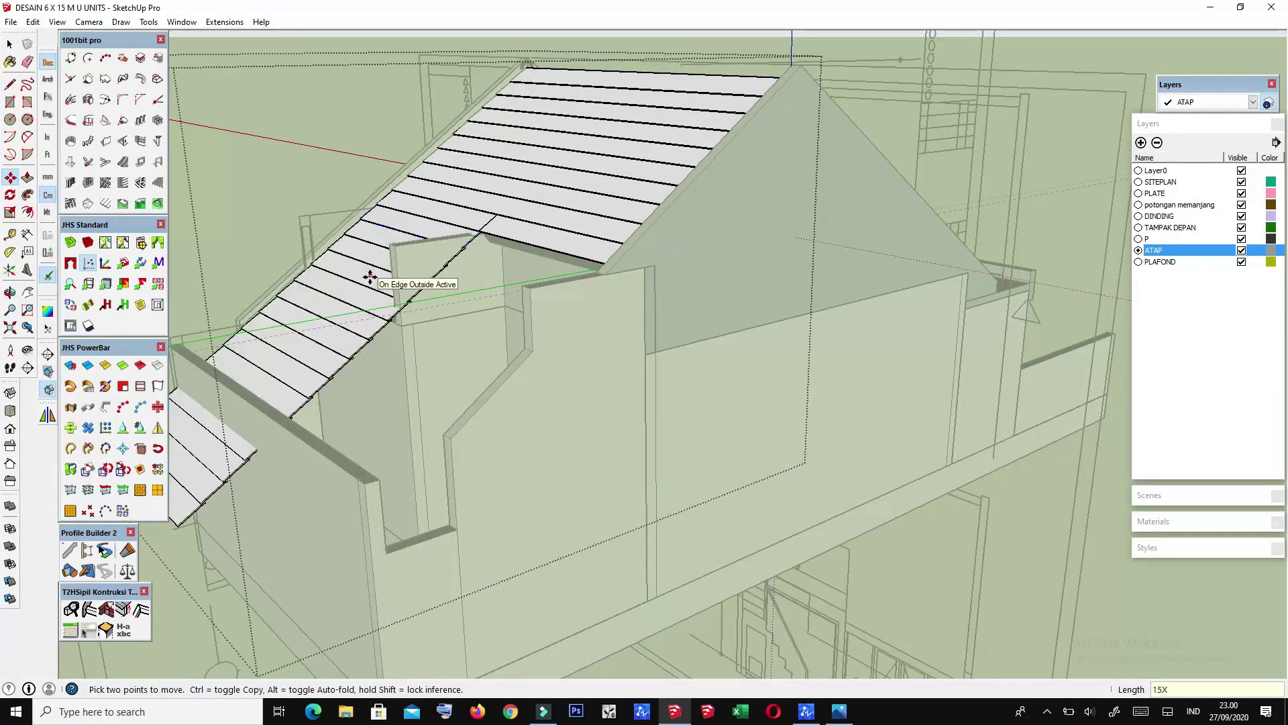
scroll(370, 277, "down", 2)
mouse_move(400, 325)
middle_mouse_down()
mouse_move(345, 483)
mouse_move(282, 451)
middle_mouse_up()
Step: Select the roof boards that extend past the dormer
key("space")
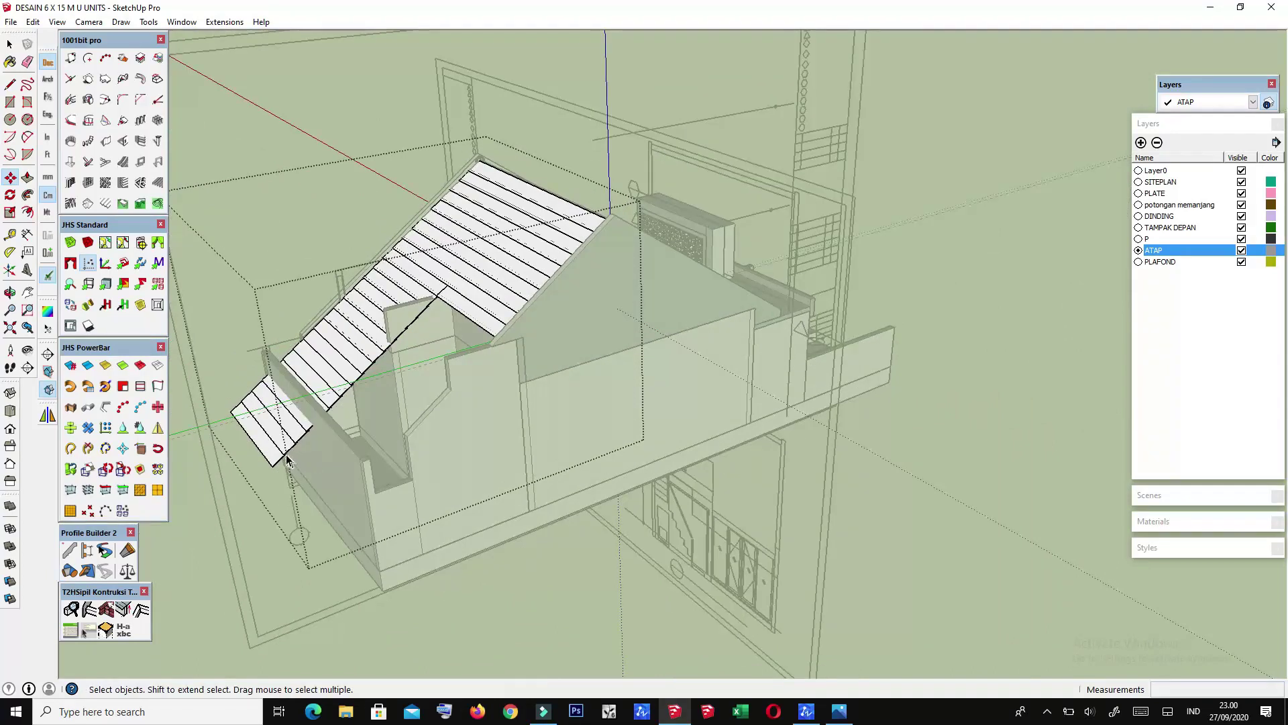
scroll(282, 451, "up", 2)
scroll(272, 448, "up", 1)
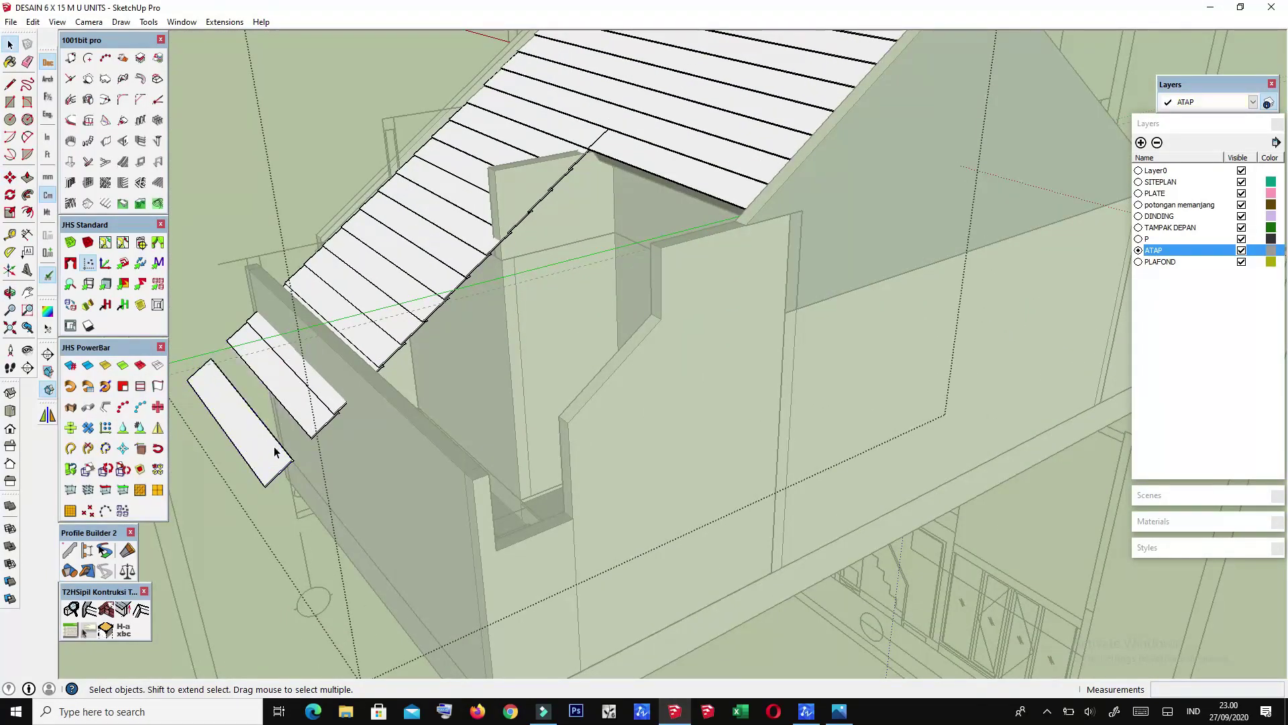
scroll(306, 421, "down", 2)
mouse_move(311, 384)
middle_mouse_down()
mouse_move(331, 360)
mouse_move(412, 366)
middle_mouse_up()
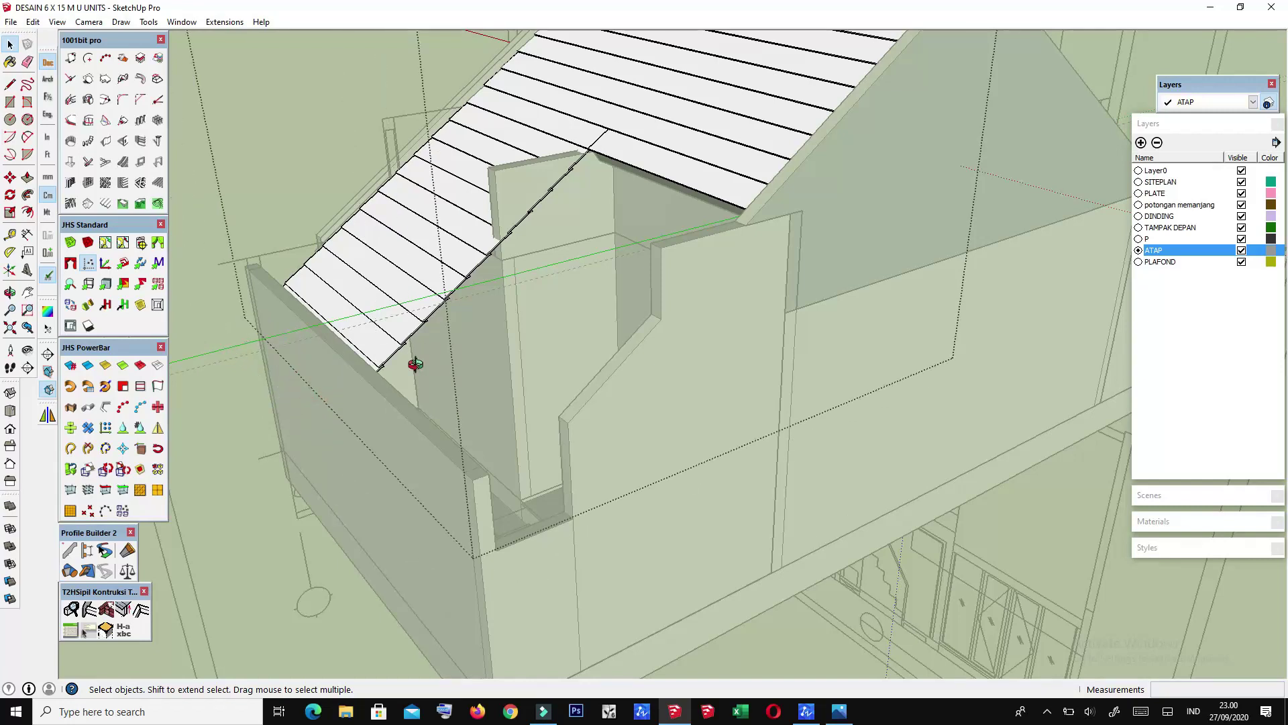
scroll(303, 388, "up", 2)
scroll(303, 389, "up", 2)
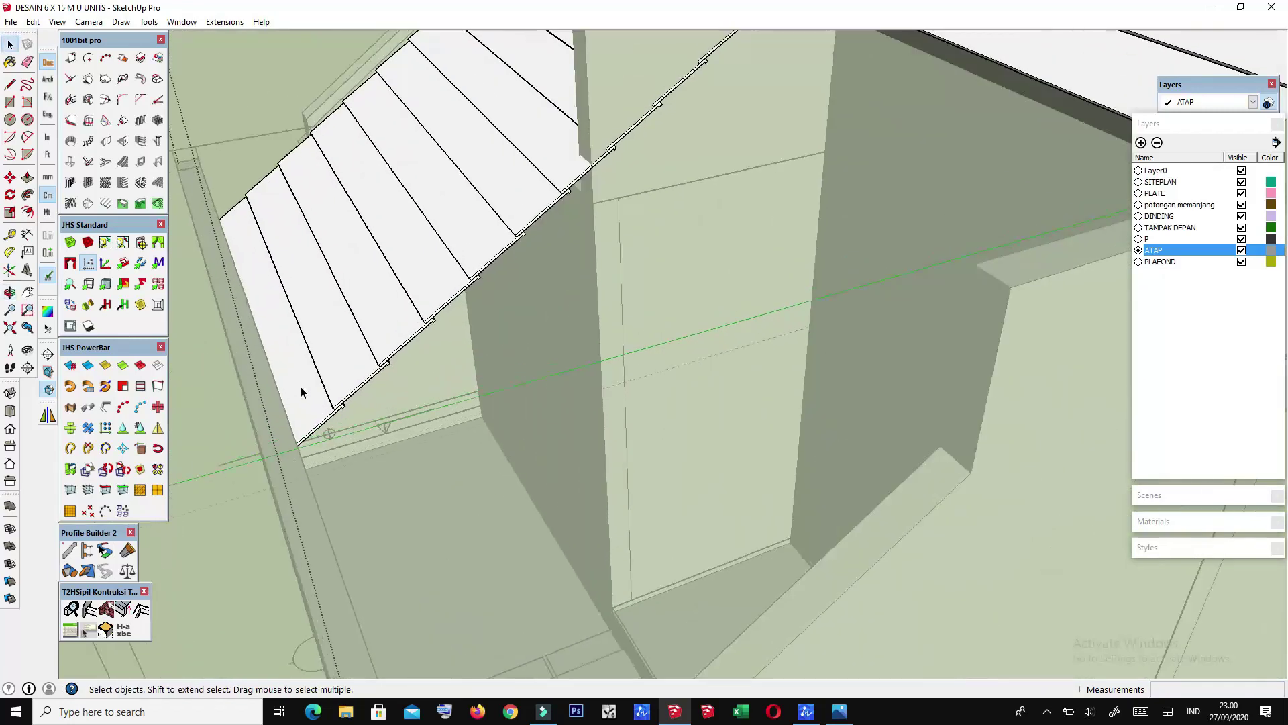
left_click(366, 293)
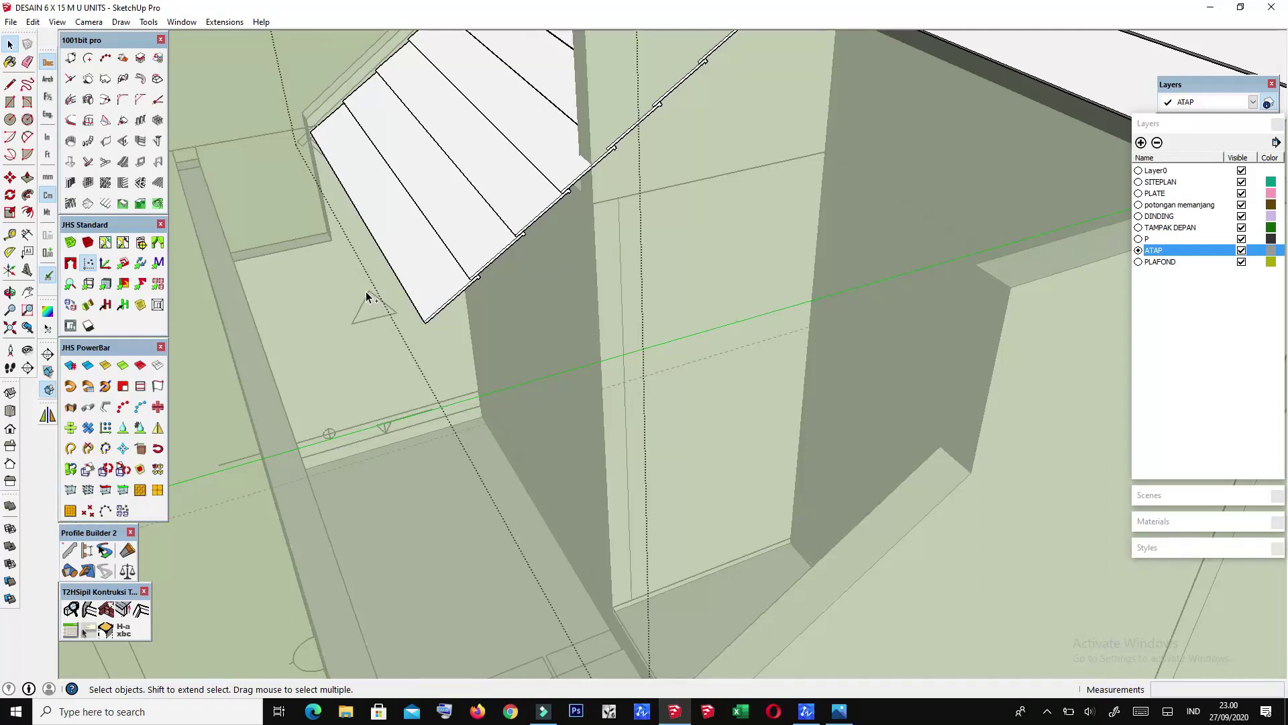
scroll(366, 296, "down", 2)
mouse_move(368, 296)
middle_mouse_down()
mouse_move(356, 340)
mouse_move(506, 310)
mouse_move(599, 260)
mouse_move(590, 325)
mouse_move(535, 251)
middle_mouse_up()
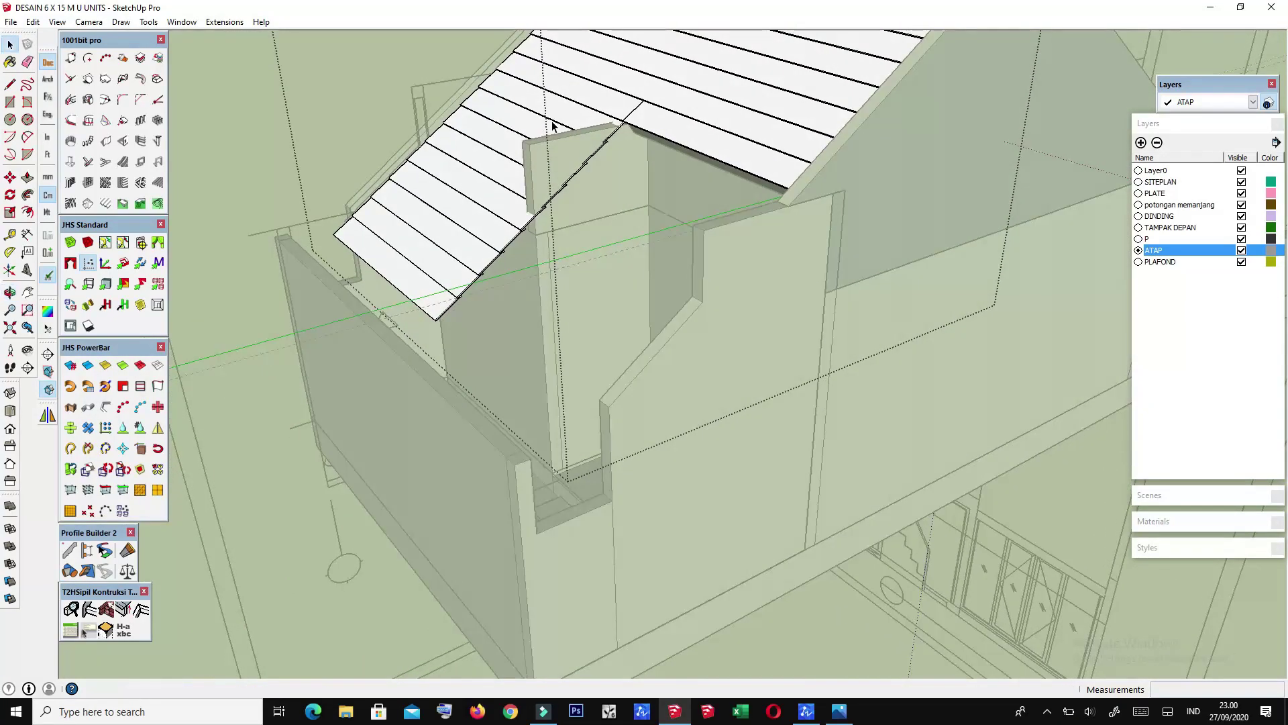
scroll(564, 126, "up", 2)
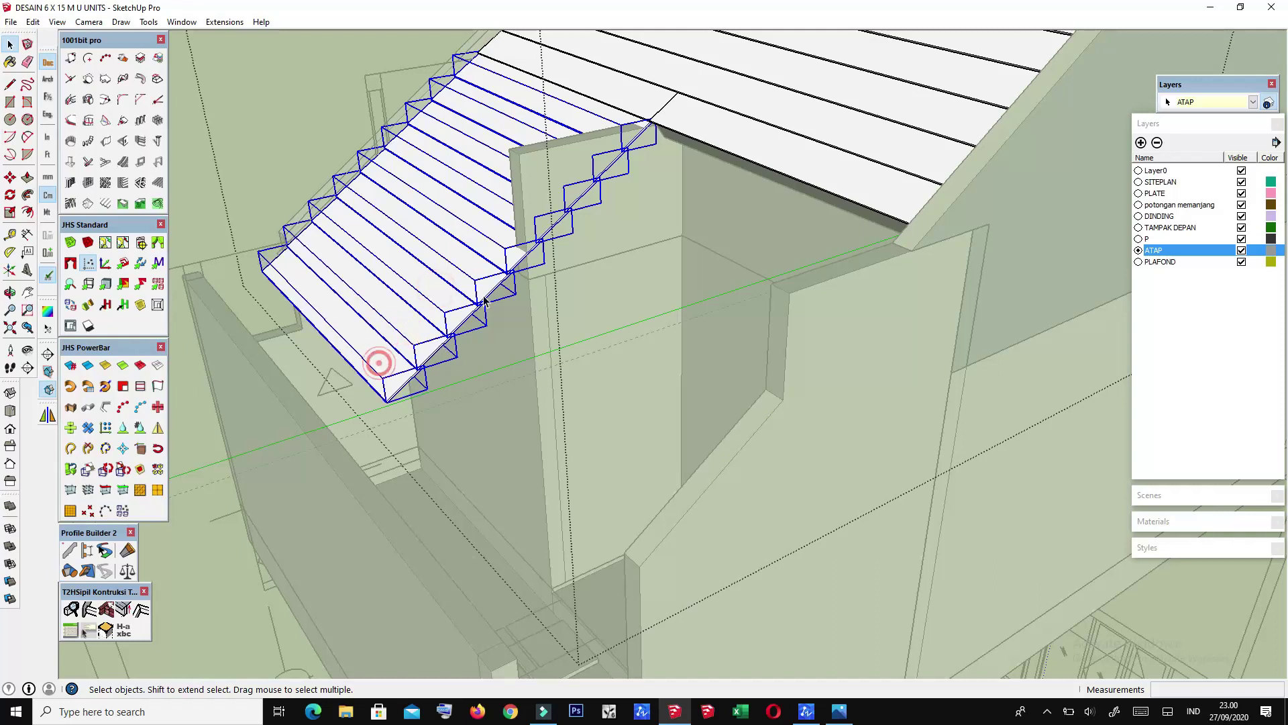
Step: Scale the selected boards in to about 0.95 so they stop at the dormer wall
scroll(484, 302, "up", 1)
key("s")
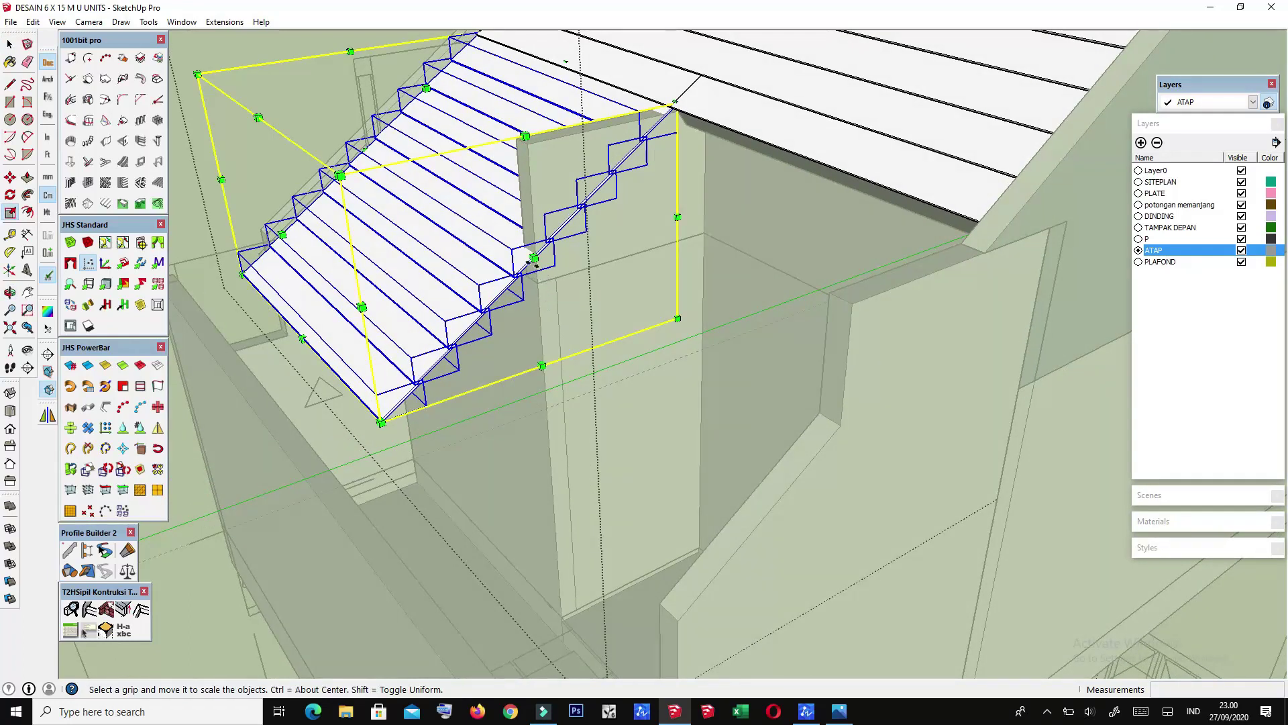
scroll(719, 365, "down", 2)
mouse_move(533, 257)
left_mouse_down()
mouse_move(810, 424)
mouse_move(745, 424)
left_mouse_up()
middle_click_drag(745, 425, 800, 363)
left_click_drag(799, 363, 799, 333)
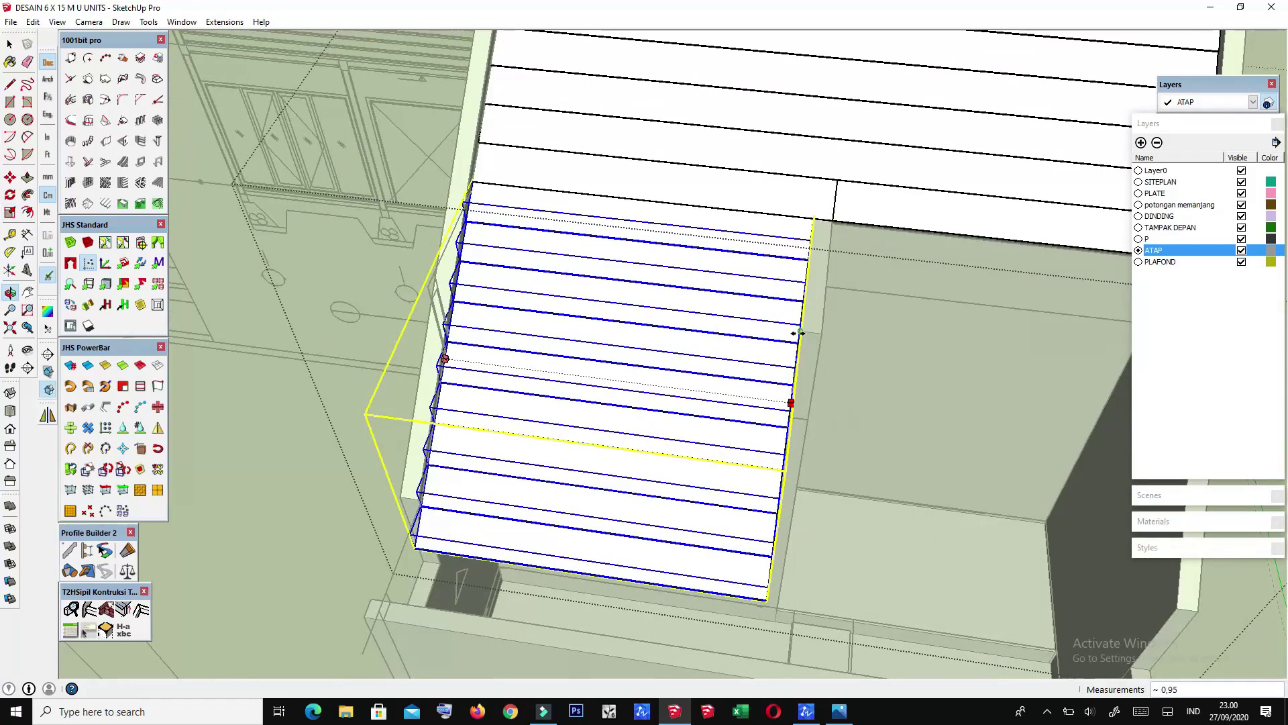
scroll(779, 400, "down", 3)
mouse_move(656, 437)
middle_mouse_down()
mouse_move(835, 342)
mouse_move(506, 239)
mouse_move(653, 261)
mouse_move(656, 363)
mouse_move(907, 285)
mouse_move(1070, 94)
middle_mouse_up()
key("space")
scroll(1070, 95, "up", 5)
Step: Orbit to the wall opening between the roof slope and the dormer side
scroll(844, 224, "up", 3)
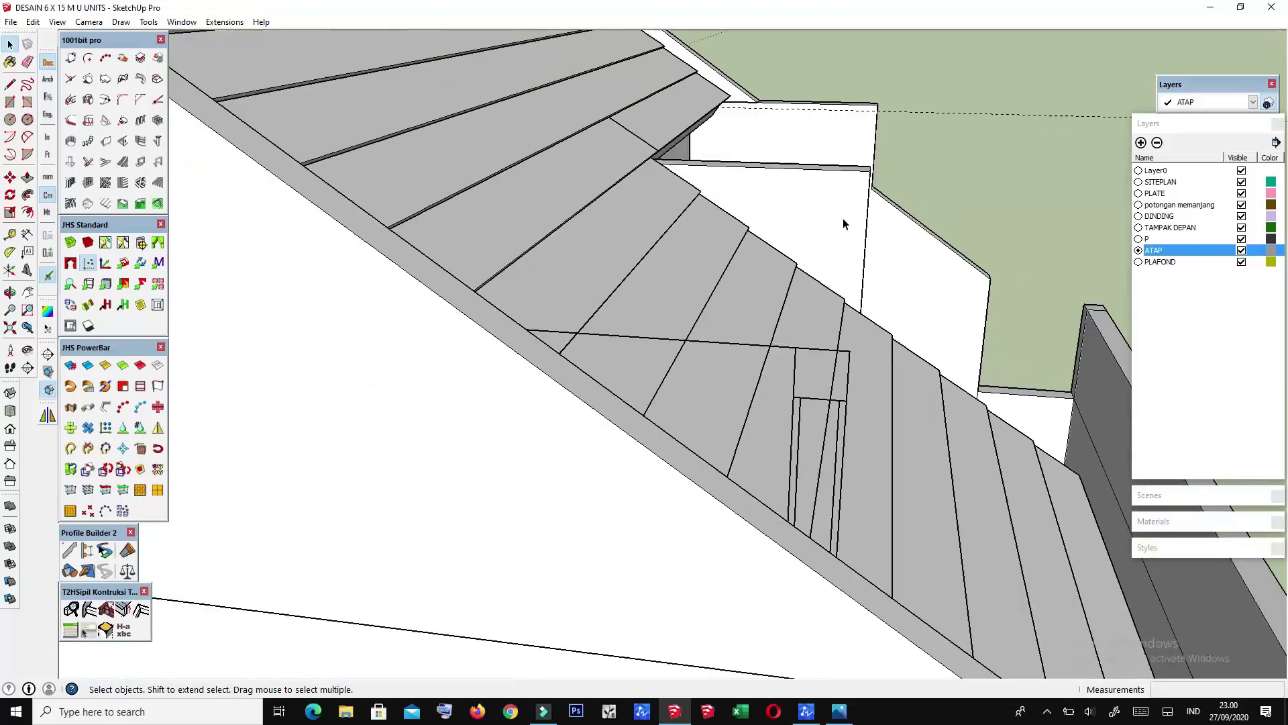
middle_click_drag(844, 224, 526, 248)
scroll(423, 268, "up", 3)
scroll(693, 320, "down", 3)
mouse_move(693, 320)
middle_mouse_down()
mouse_move(644, 276)
mouse_move(574, 291)
mouse_move(590, 231)
mouse_move(550, 224)
mouse_move(279, 336)
mouse_move(279, 282)
mouse_move(432, 288)
middle_mouse_up()
scroll(575, 291, "down", 2)
scroll(542, 208, "up", 2)
scroll(432, 288, "down", 3)
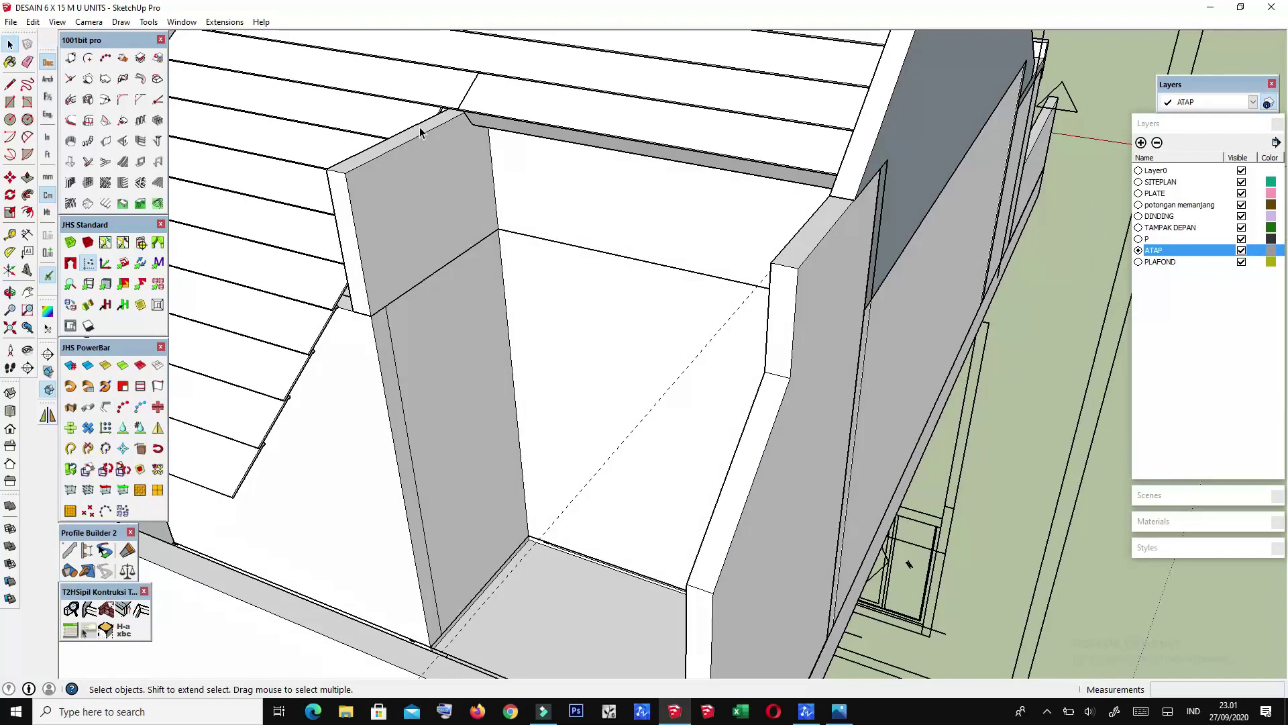
scroll(460, 129, "up", 3)
mouse_move(461, 129)
middle_mouse_down()
mouse_move(436, 34)
mouse_move(485, 105)
mouse_move(474, 109)
mouse_move(477, 52)
mouse_move(570, 158)
mouse_move(850, 210)
mouse_move(900, 179)
mouse_move(452, 208)
mouse_move(599, 203)
middle_mouse_up()
Step: Check distances with Tape Measure and draw the triangular dormer side-wall face with Line
key("t")
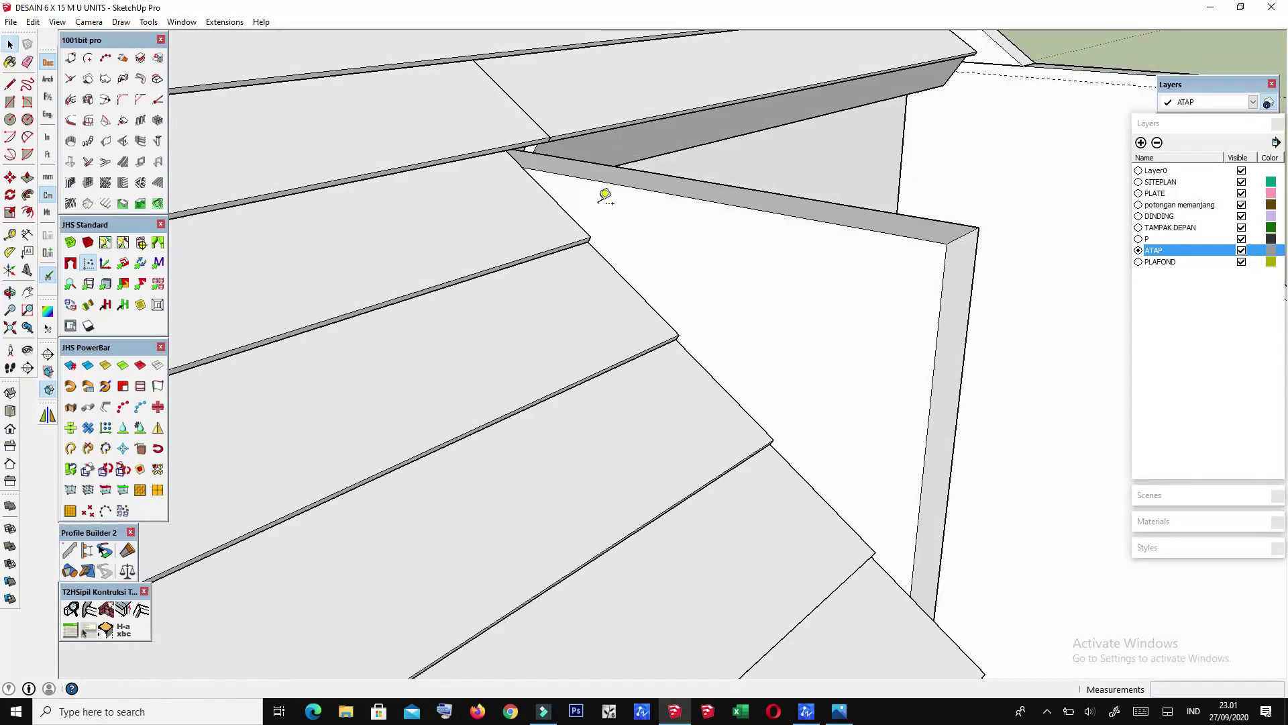
scroll(564, 188, "up", 1)
scroll(554, 195, "down", 2)
mouse_move(811, 293)
middle_mouse_down()
mouse_move(742, 305)
mouse_move(691, 274)
middle_mouse_up()
key("space")
key("l")
mouse_move(899, 533)
middle_mouse_down()
mouse_move(842, 440)
mouse_move(853, 514)
middle_mouse_up()
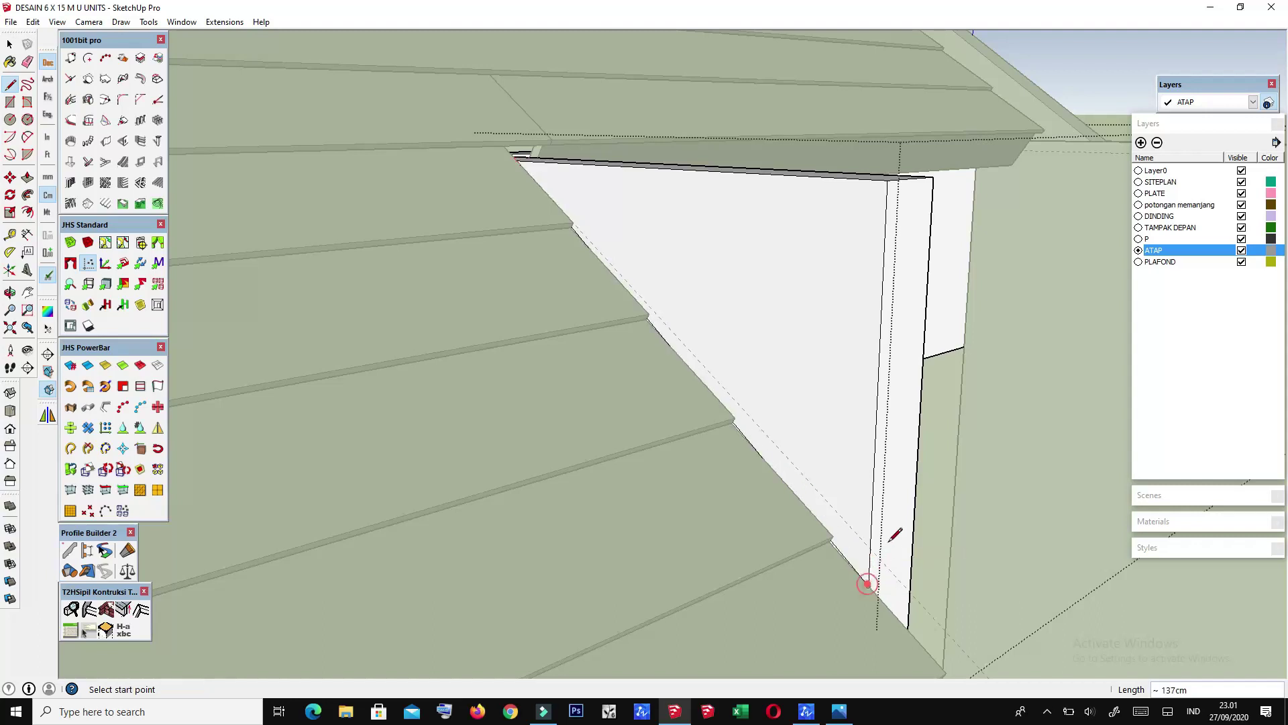
Step: Push/Pull the triangular face beside the dormer to give the side wall thickness
middle_click_drag(895, 534, 831, 581)
key("p")
left_click(790, 460)
left_click(883, 296)
mouse_move(883, 296)
middle_mouse_down()
mouse_move(548, 528)
mouse_move(676, 437)
mouse_move(402, 279)
mouse_move(409, 123)
mouse_move(426, 128)
mouse_move(411, 215)
middle_mouse_up()
scroll(411, 215, "up", 3)
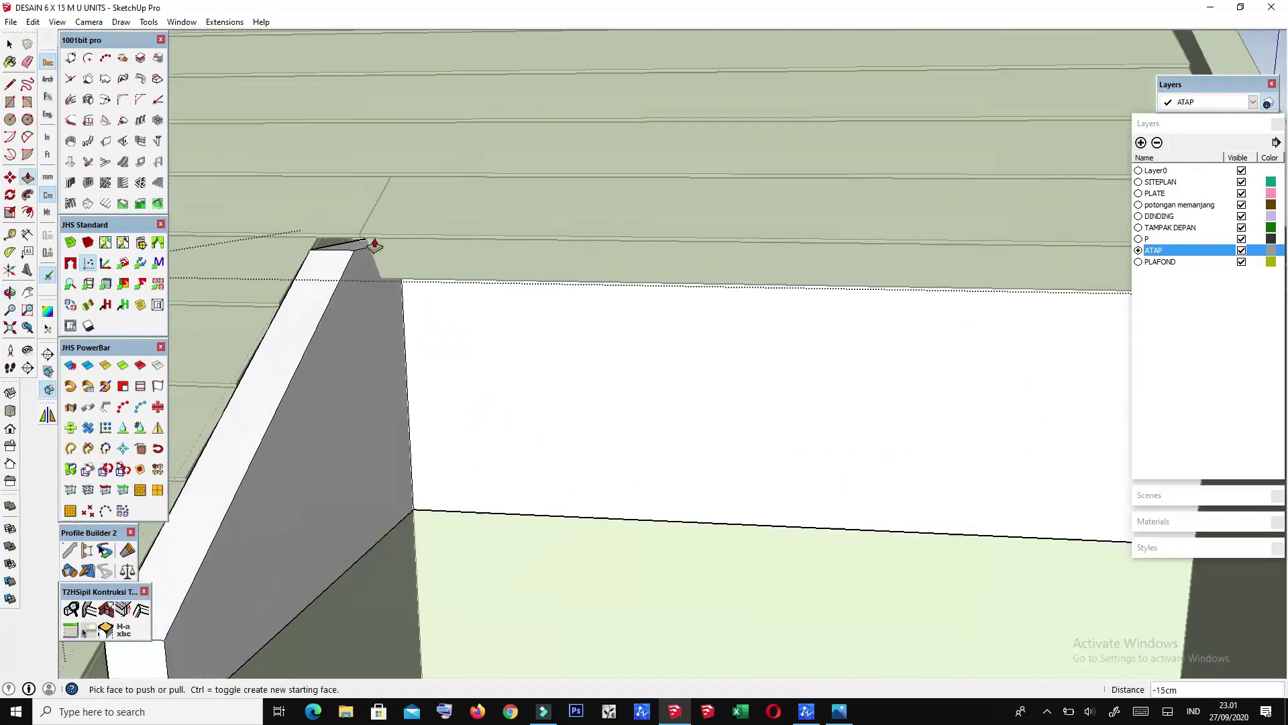
scroll(374, 244, "up", 3)
middle_click_drag(336, 253, 325, 273)
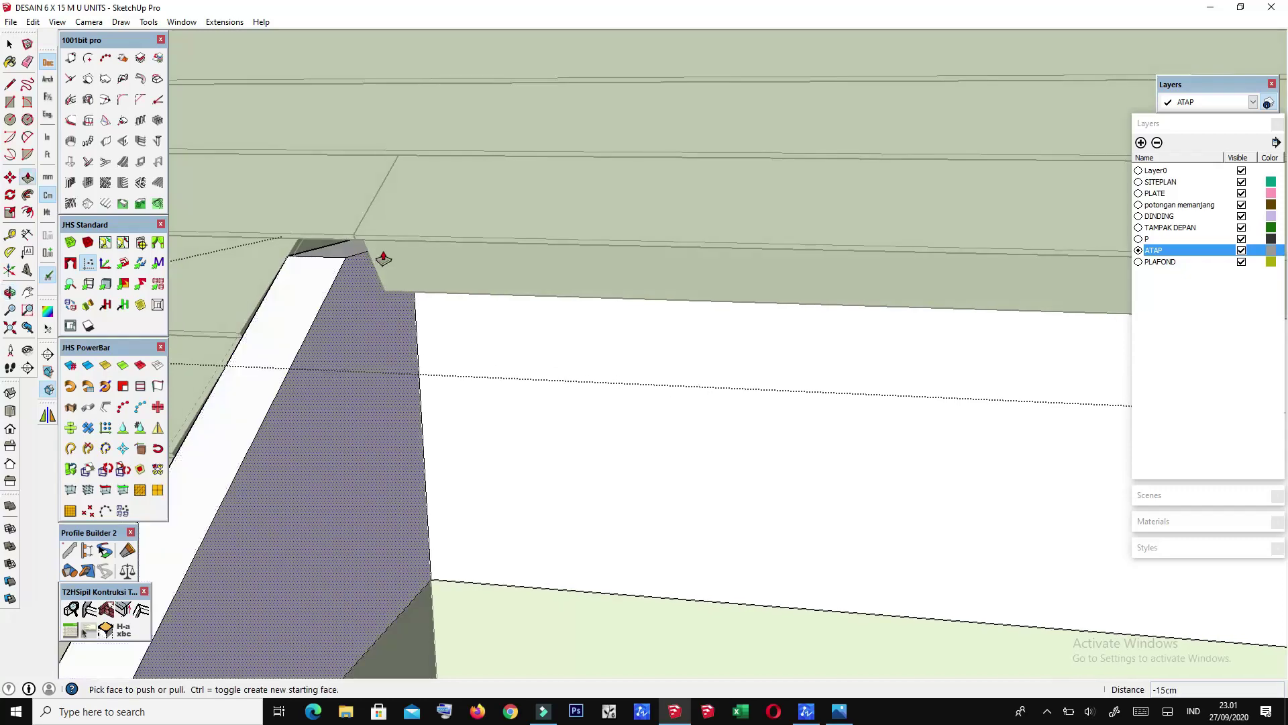
scroll(383, 259, "down", 3)
middle_click_drag(397, 302, 371, 398)
scroll(316, 369, "down", 3)
scroll(351, 351, "down", 2)
mouse_move(351, 351)
middle_mouse_down()
mouse_move(290, 328)
mouse_move(411, 328)
mouse_move(374, 344)
mouse_move(445, 345)
mouse_move(331, 484)
middle_mouse_up()
Step: Push/Pull the sloped dormer wall's top face about 4 cm to form a trim strip
key("p")
scroll(499, 326, "down", 3)
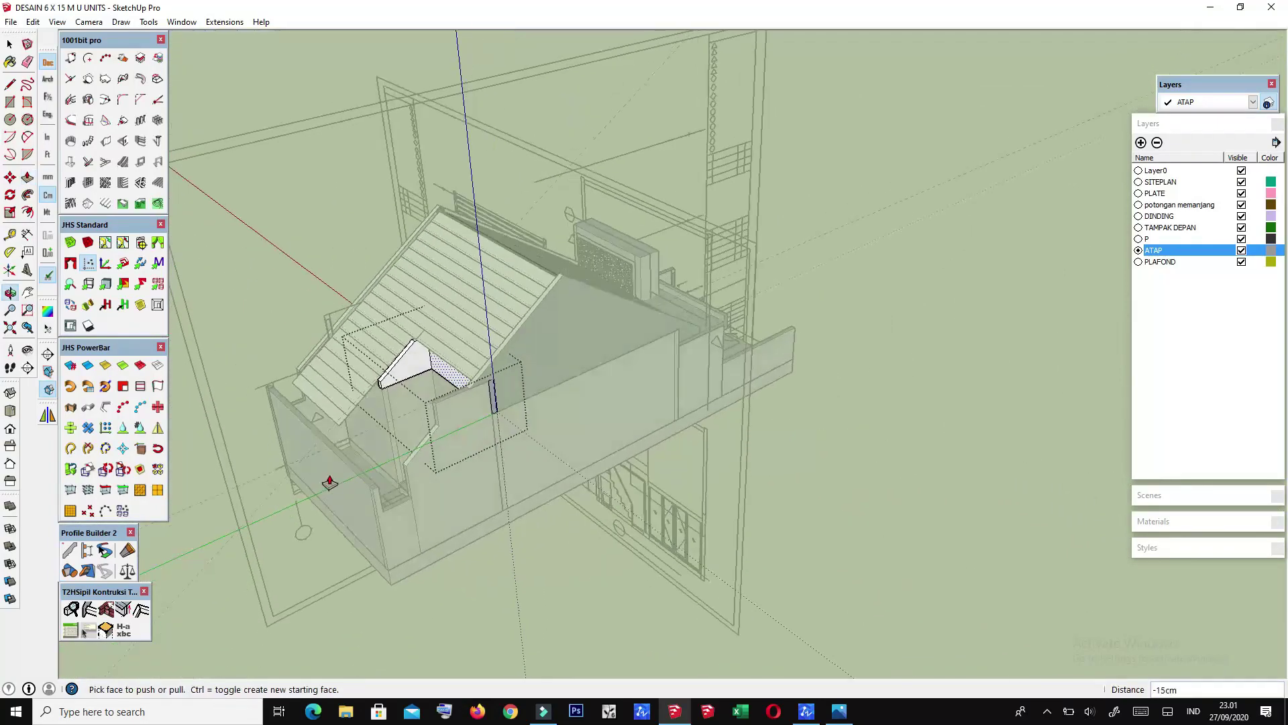
scroll(328, 411, "up", 2)
scroll(356, 389, "up", 2)
mouse_move(356, 388)
middle_mouse_down()
mouse_move(275, 241)
mouse_move(273, 207)
mouse_move(218, 217)
mouse_move(369, 463)
mouse_move(345, 452)
middle_mouse_up()
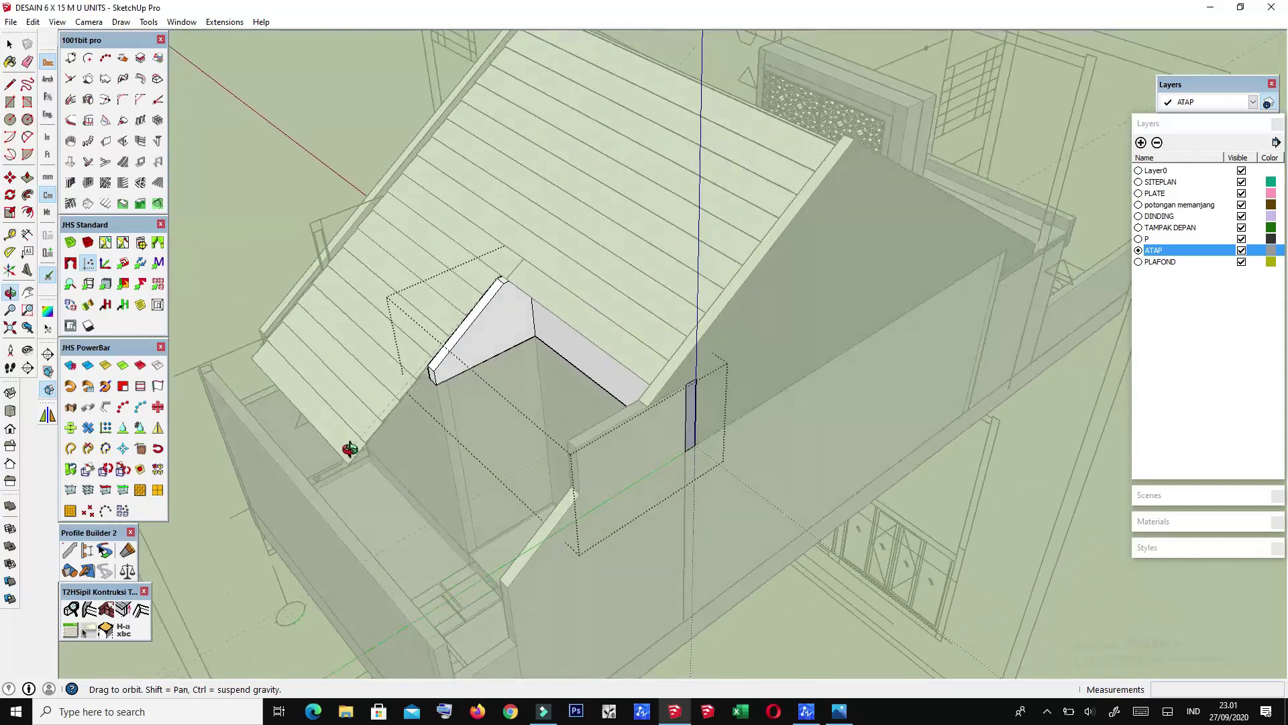
scroll(411, 362, "up", 2)
scroll(442, 355, "up", 2)
scroll(443, 362, "up", 2)
scroll(463, 349, "up", 2)
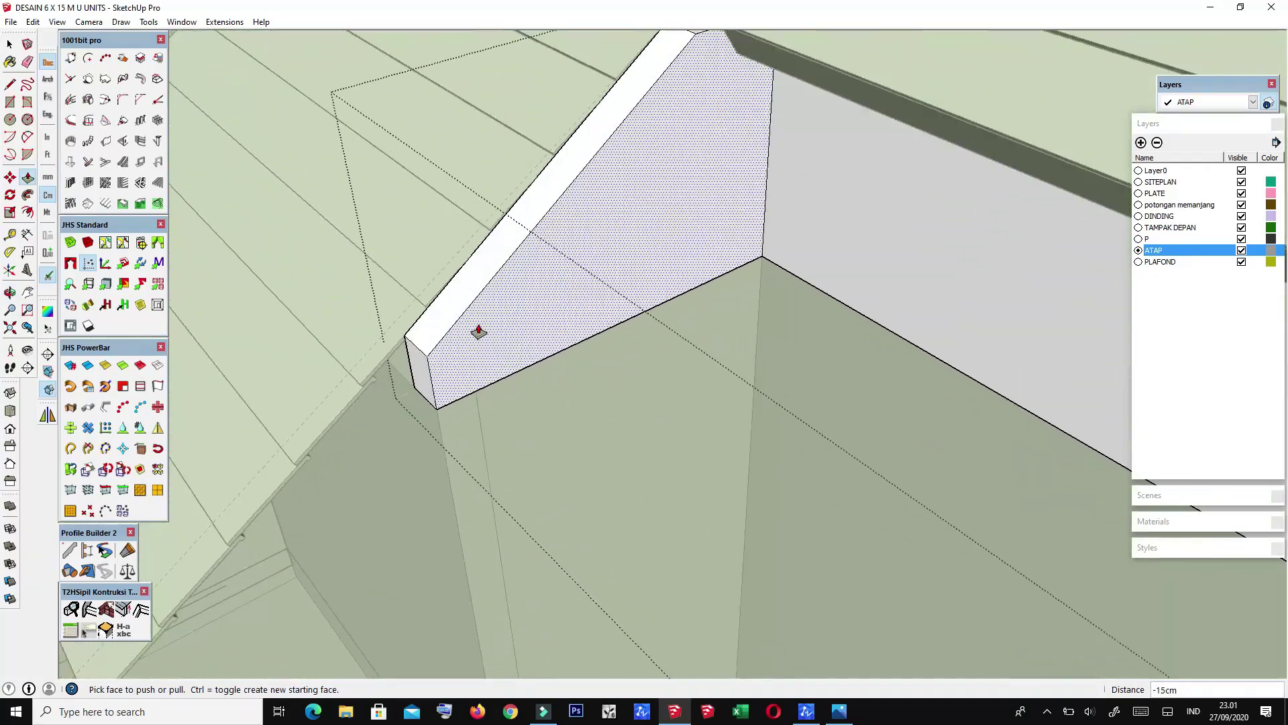
middle_click_drag(480, 331, 537, 287)
scroll(451, 422, "down", 3)
mouse_move(572, 406)
middle_mouse_down()
mouse_move(480, 512)
mouse_move(521, 297)
mouse_move(609, 290)
mouse_move(550, 324)
mouse_move(805, 299)
mouse_move(494, 360)
mouse_move(646, 374)
mouse_move(564, 394)
mouse_move(734, 469)
mouse_move(650, 454)
middle_mouse_up()
scroll(635, 365, "up", 2)
scroll(638, 368, "up", 2)
mouse_move(638, 369)
middle_mouse_down()
mouse_move(626, 257)
mouse_move(702, 284)
mouse_move(705, 324)
mouse_move(659, 362)
mouse_move(650, 389)
mouse_move(609, 411)
middle_mouse_up()
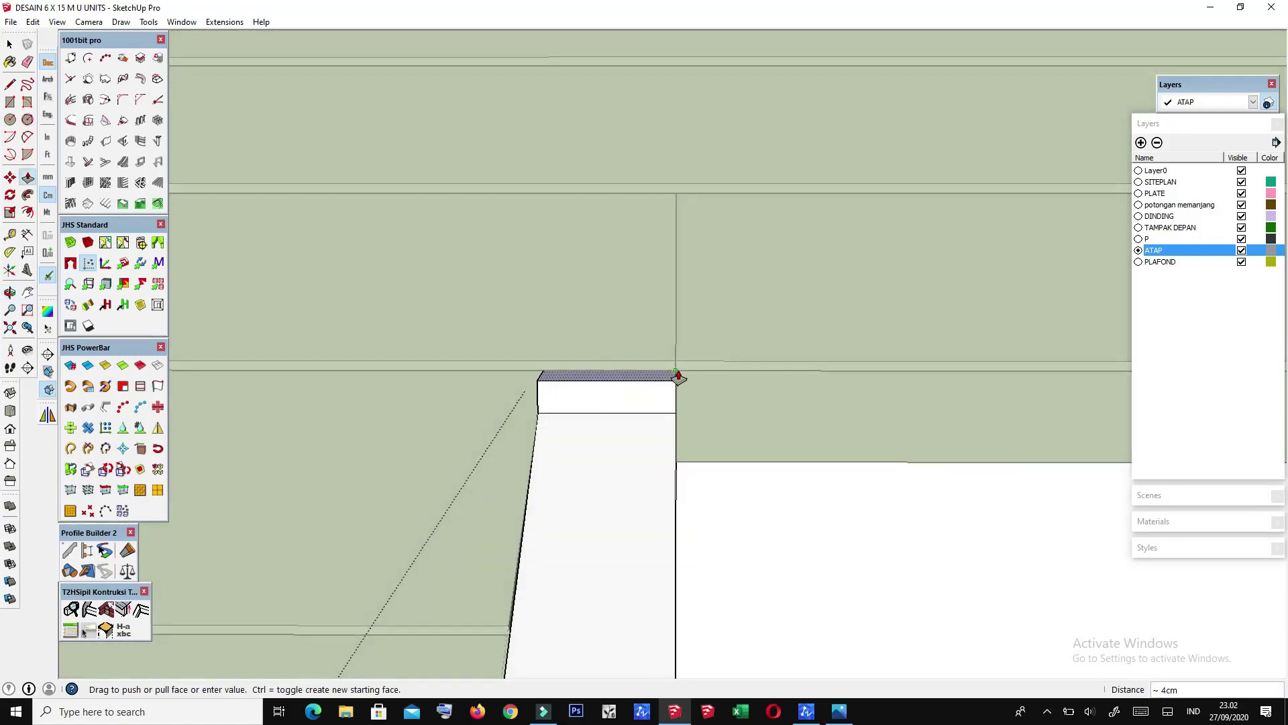
mouse_move(682, 382)
middle_mouse_down()
mouse_move(541, 451)
mouse_move(584, 382)
mouse_move(670, 385)
mouse_move(659, 438)
mouse_move(553, 572)
mouse_move(452, 465)
mouse_move(420, 552)
mouse_move(380, 493)
mouse_move(381, 466)
middle_mouse_up()
Step: Measure from the trim's top edge, placing a guide 10 cm off near the ridge
left_click(386, 478)
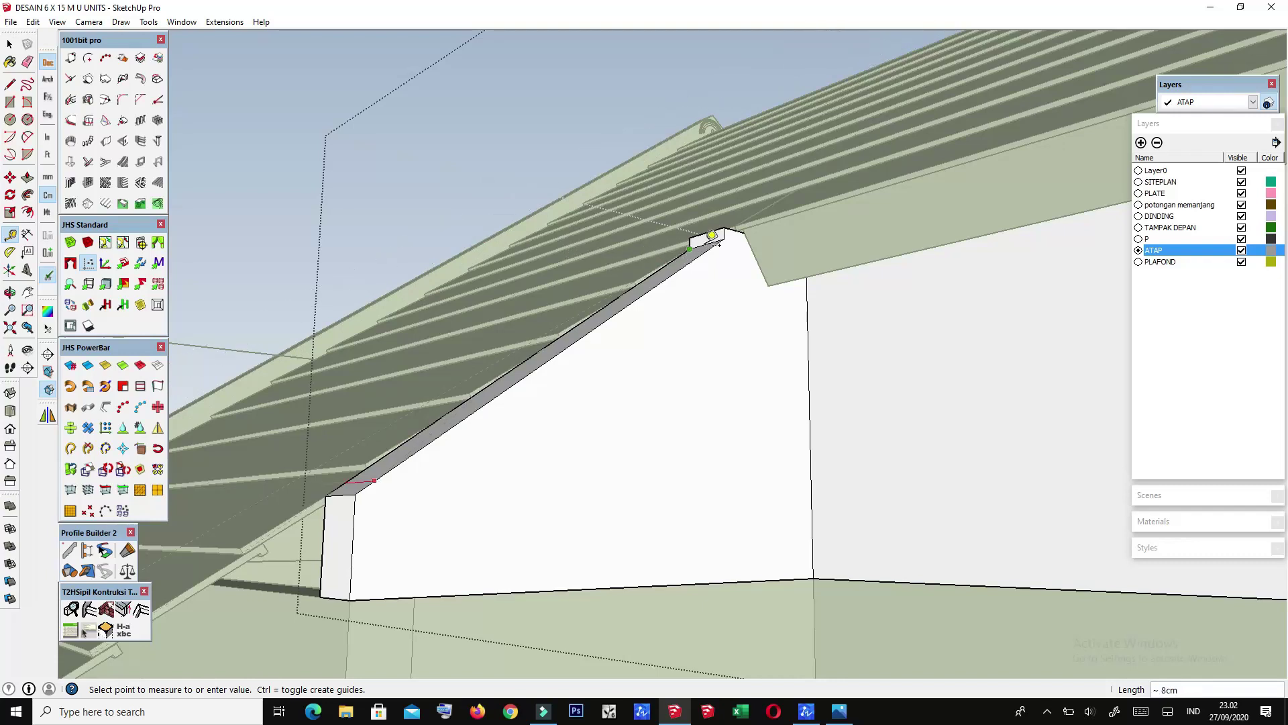
scroll(727, 218, "up", 2)
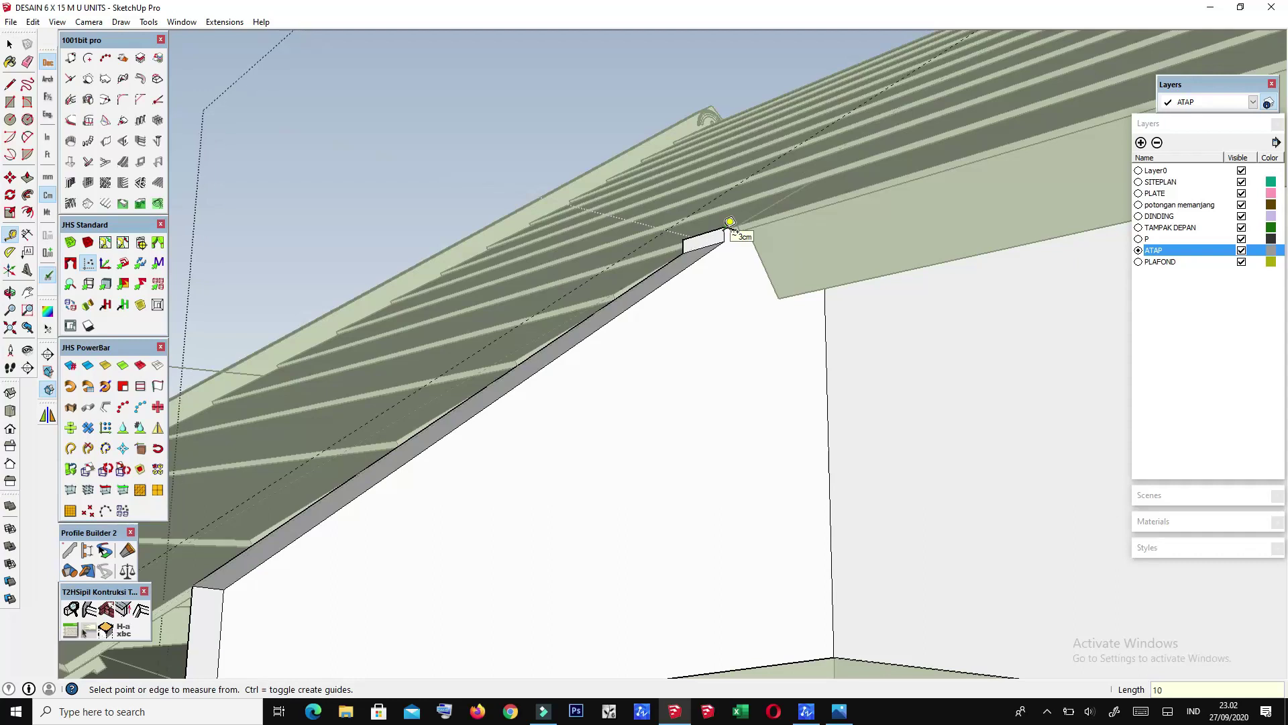
mouse_move(743, 299)
middle_mouse_down()
mouse_move(727, 273)
mouse_move(697, 269)
middle_mouse_up()
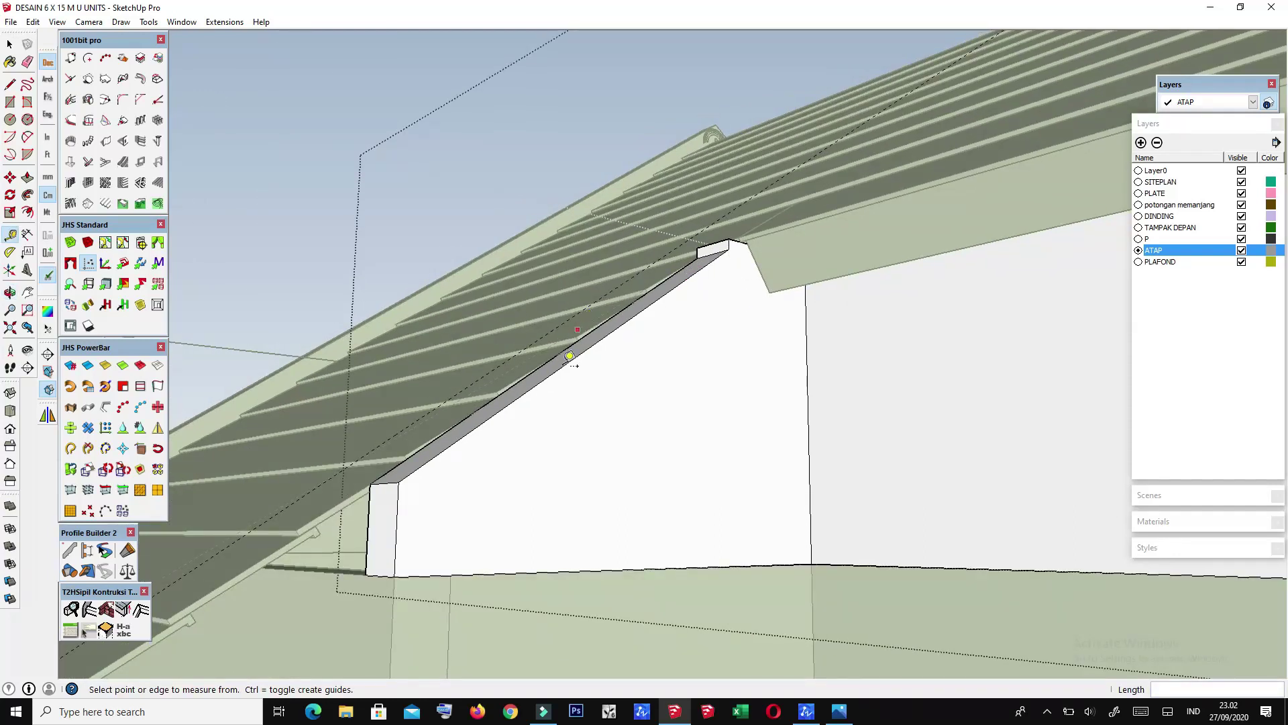
scroll(408, 493, "up", 2)
mouse_move(396, 498)
middle_mouse_down()
mouse_move(460, 451)
mouse_move(325, 584)
mouse_move(299, 526)
mouse_move(334, 512)
middle_mouse_up()
mouse_move(721, 207)
middle_mouse_down()
mouse_move(762, 191)
mouse_move(713, 262)
mouse_move(695, 167)
mouse_move(928, 324)
mouse_move(980, 341)
middle_mouse_up()
mouse_move(848, 274)
middle_mouse_down()
mouse_move(816, 208)
mouse_move(811, 219)
mouse_move(837, 241)
mouse_move(825, 241)
middle_mouse_up()
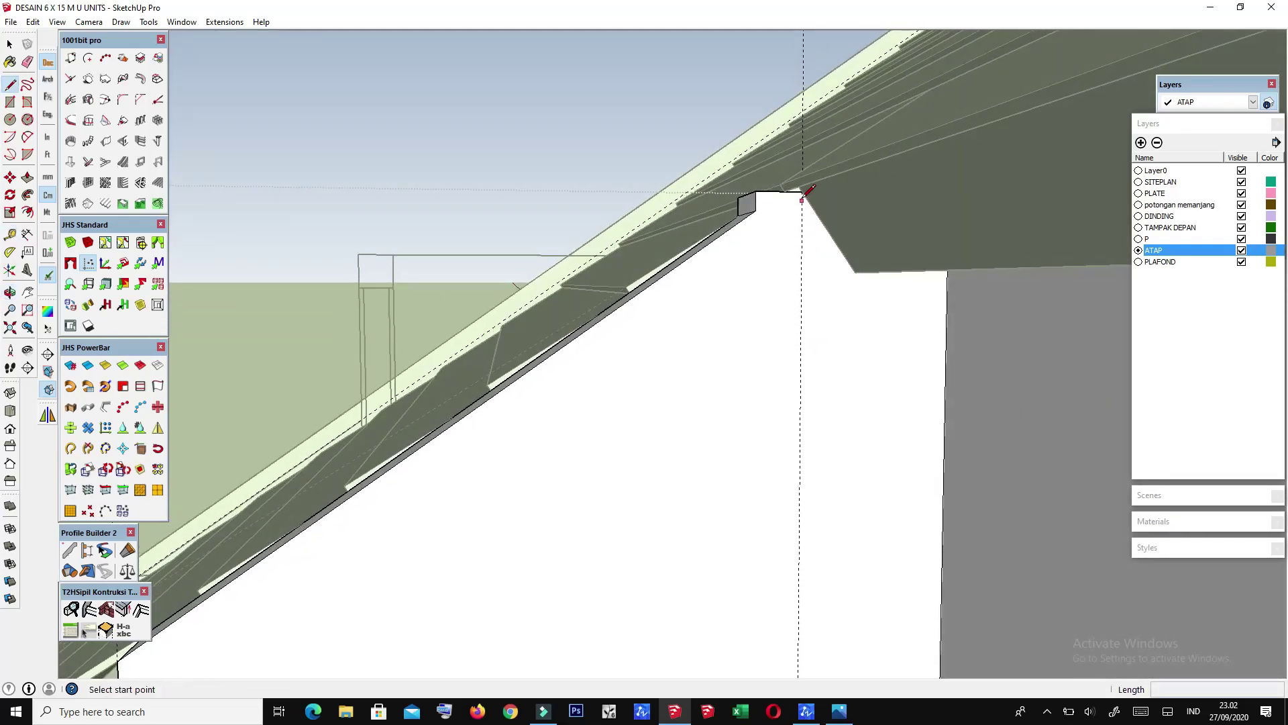
Step: Extrude the trim outline 15 cm along the dormer wall's sloping edge
scroll(806, 100, "up", 5)
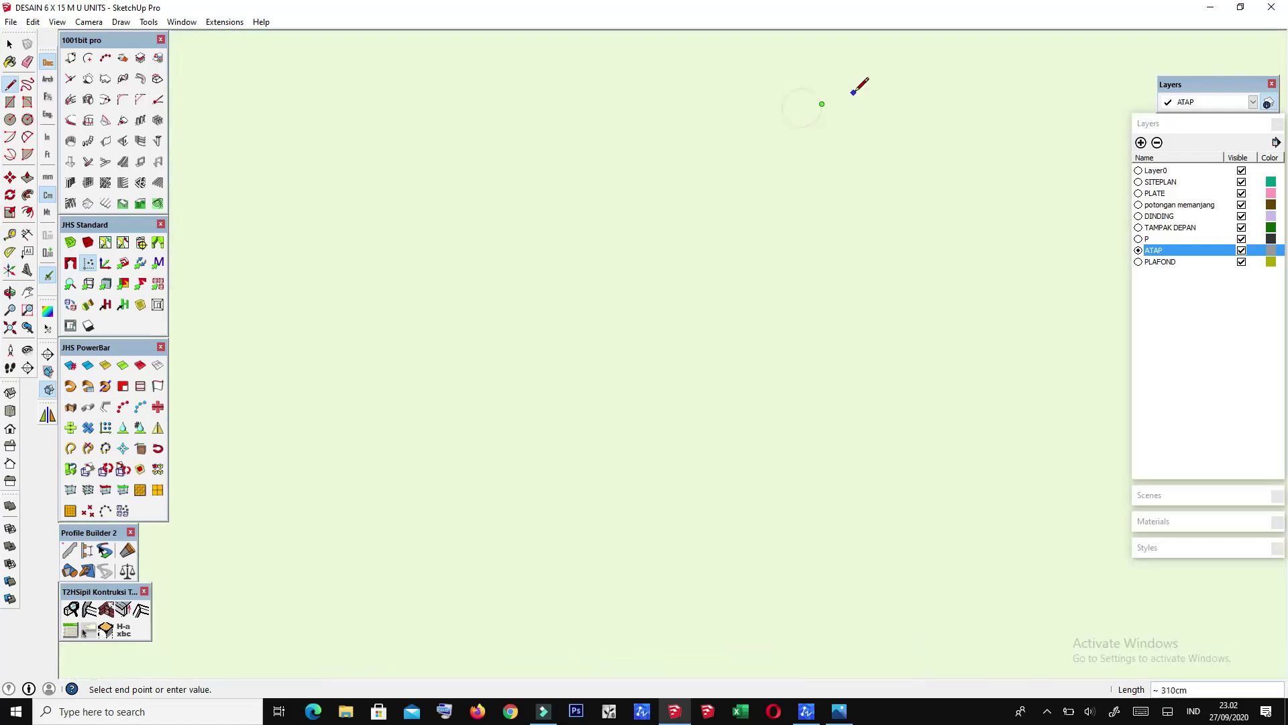
scroll(834, 161, "down", 3)
scroll(901, 310, "down", 2)
scroll(852, 438, "down", 2)
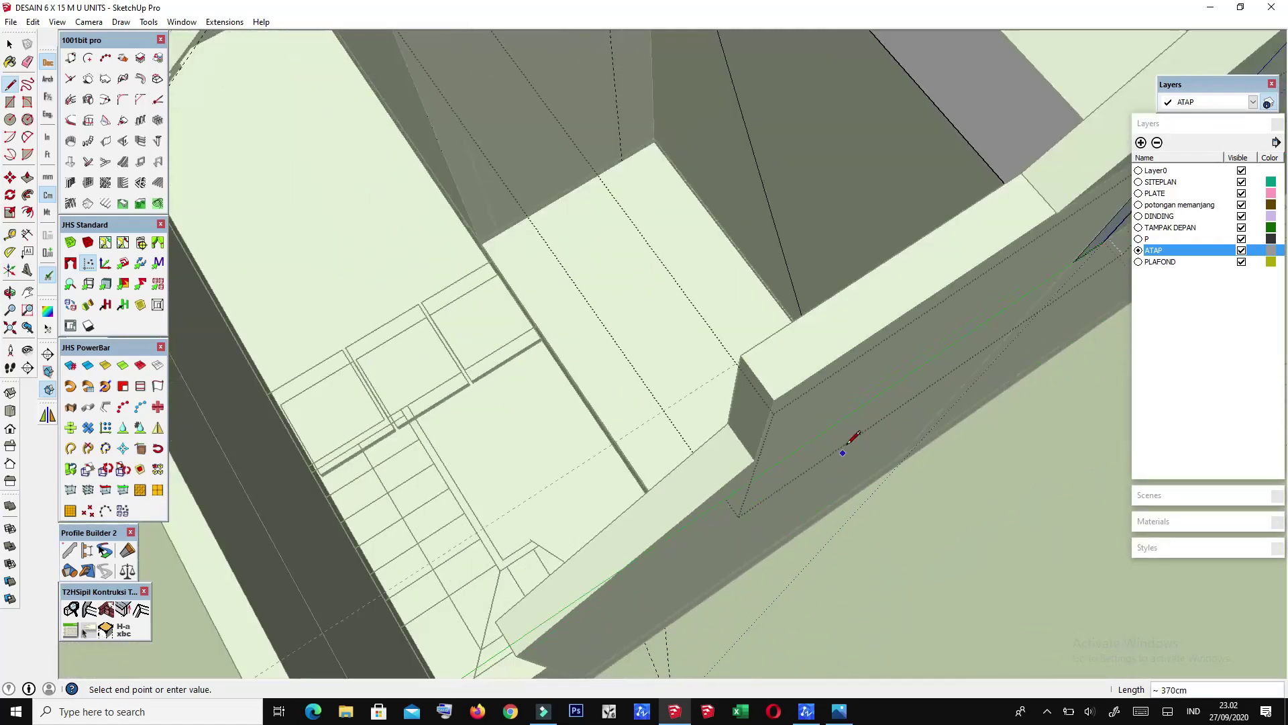
scroll(881, 504, "down", 2)
scroll(612, 87, "up", 2)
scroll(618, 216, "up", 3)
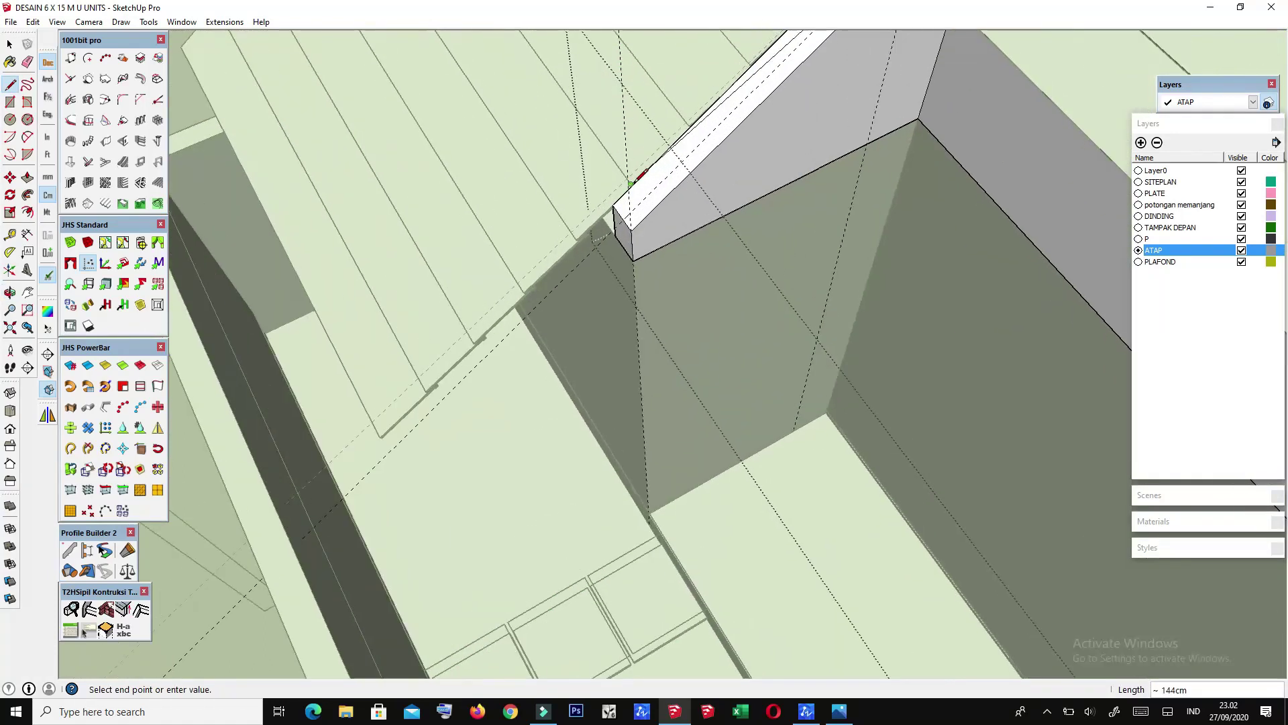
scroll(630, 229, "up", 2)
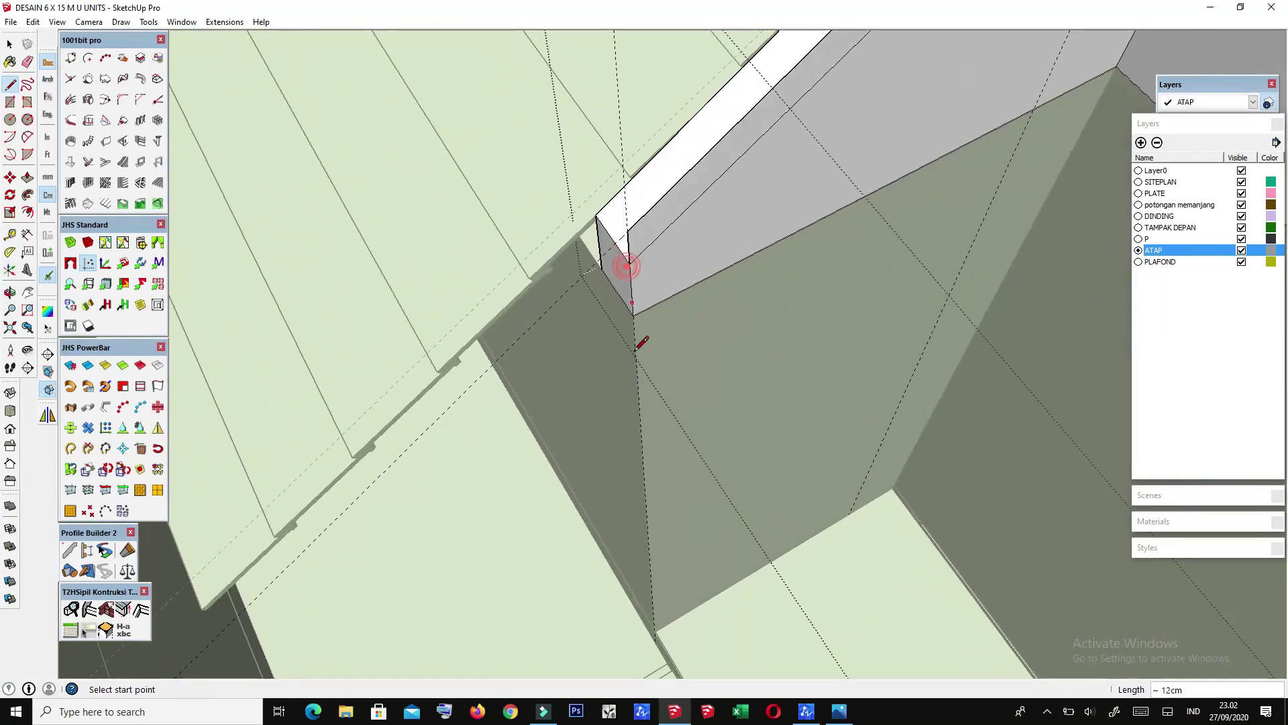
scroll(638, 345, "down", 2)
scroll(590, 316, "down", 2)
mouse_move(590, 316)
middle_mouse_down()
mouse_move(1030, 262)
mouse_move(923, 123)
mouse_move(805, 107)
middle_mouse_up()
scroll(744, 97, "up", 3)
scroll(743, 98, "up", 2)
scroll(743, 97, "up", 2)
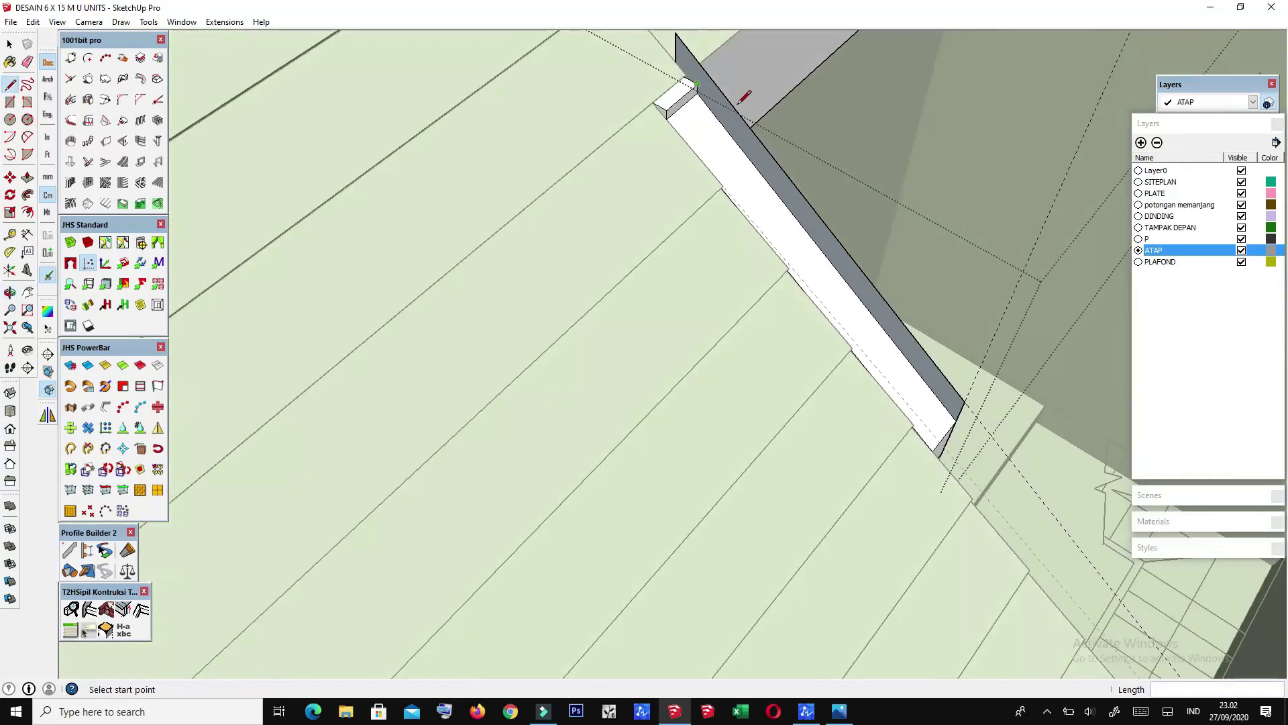
key("p")
scroll(731, 102, "up", 1)
mouse_move(798, 283)
middle_mouse_down()
mouse_move(765, 236)
mouse_move(799, 311)
mouse_move(590, 266)
middle_mouse_up()
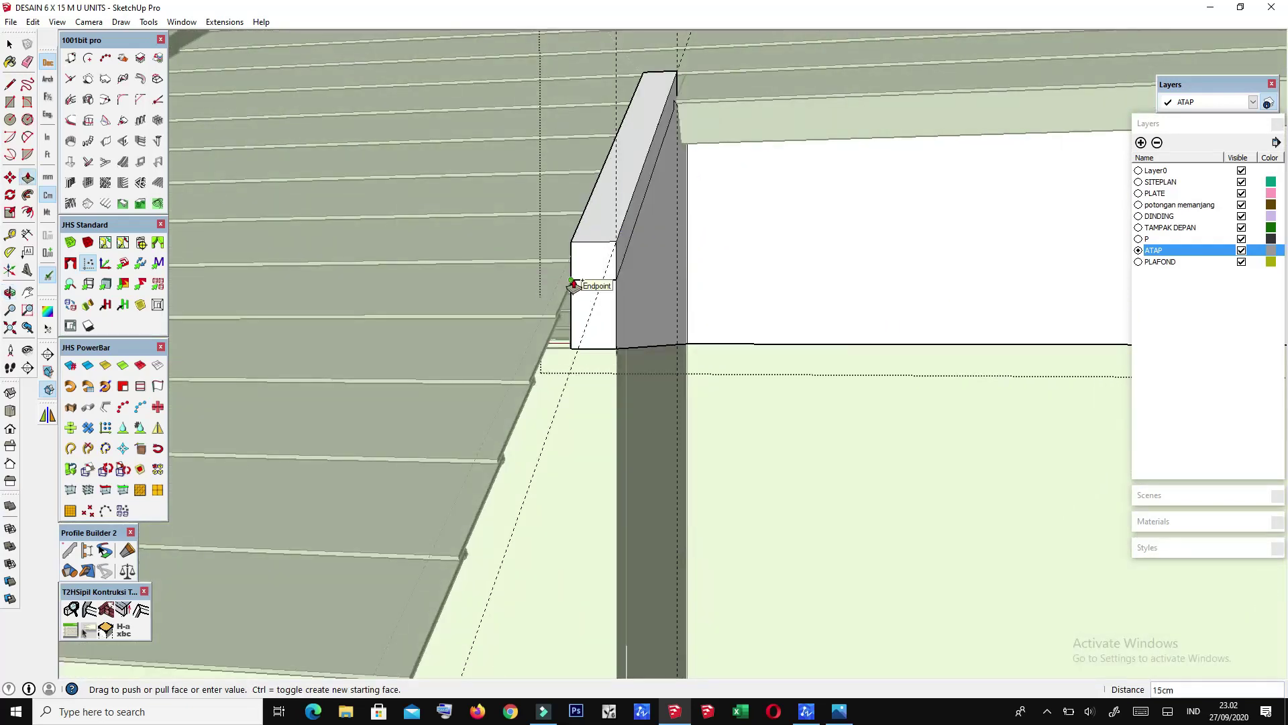
mouse_move(641, 382)
middle_mouse_down()
mouse_move(673, 221)
mouse_move(334, 325)
mouse_move(352, 232)
mouse_move(515, 264)
mouse_move(529, 279)
mouse_move(455, 282)
mouse_move(641, 325)
middle_mouse_up()
scroll(633, 394, "up", 2)
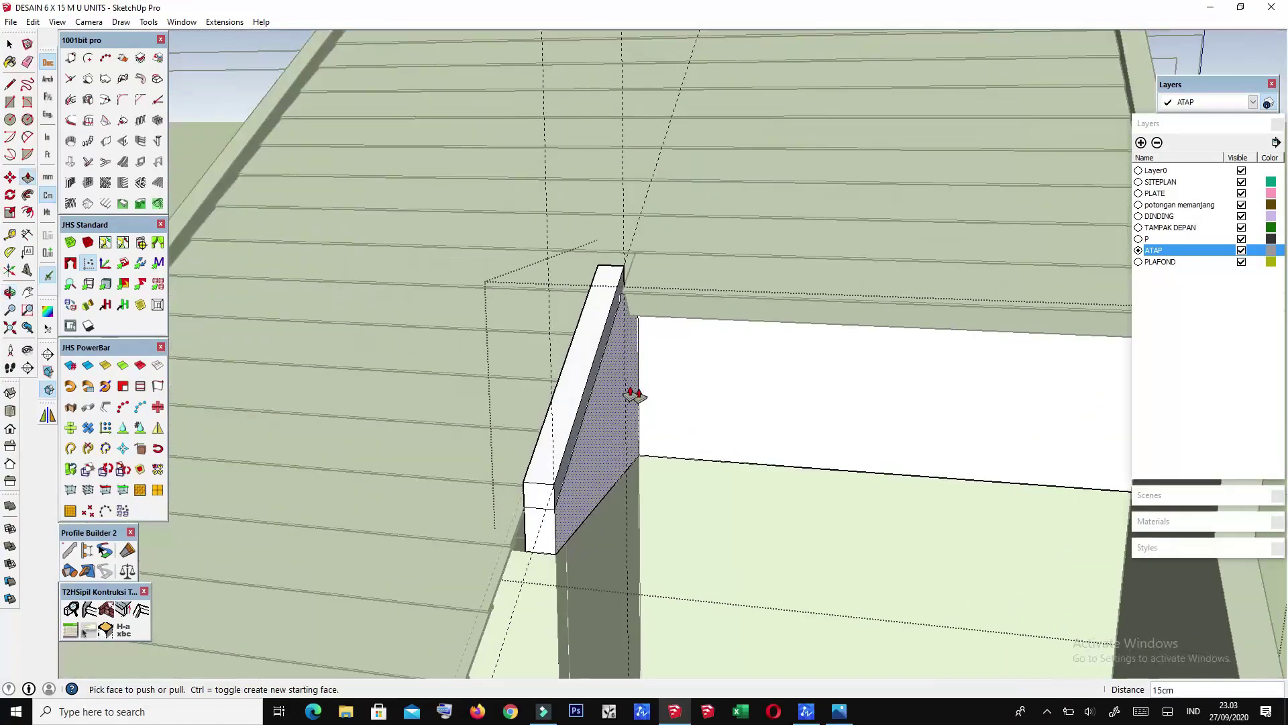
scroll(617, 429, "up", 2)
scroll(575, 369, "up", 2)
key("space")
Step: Reverse the trim's inward-facing back face so it points outward
right_click(575, 369)
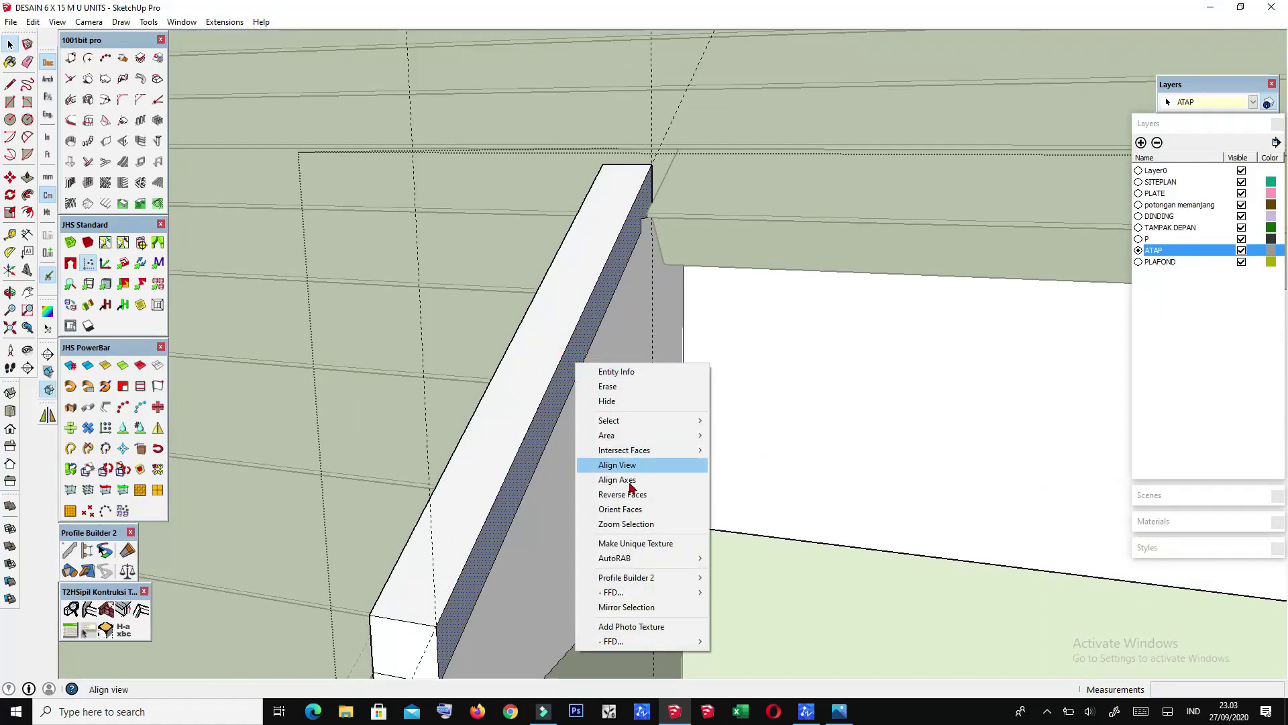
left_click(652, 487)
mouse_move(584, 403)
middle_mouse_down()
mouse_move(532, 460)
mouse_move(756, 376)
mouse_move(468, 356)
mouse_move(473, 437)
middle_mouse_up()
scroll(473, 436, "down", 5)
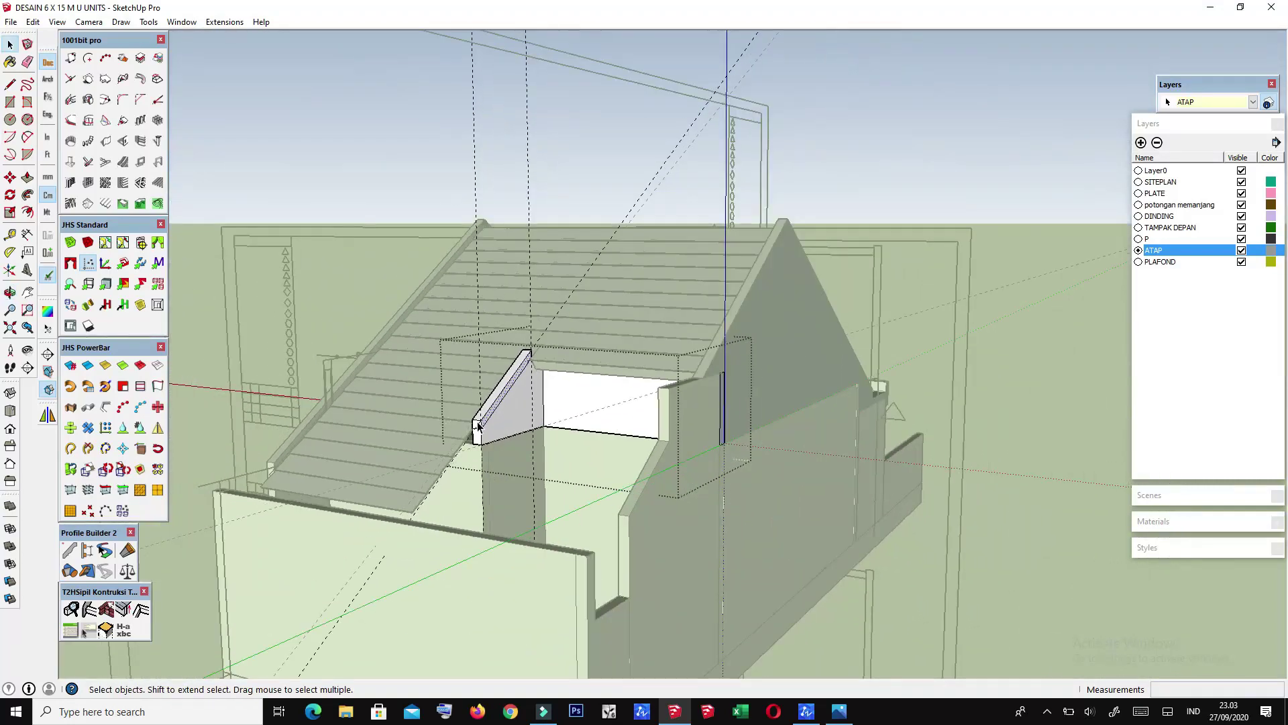
Step: Clear the selection and leave the group being edited, then deselect everything
left_click(750, 159)
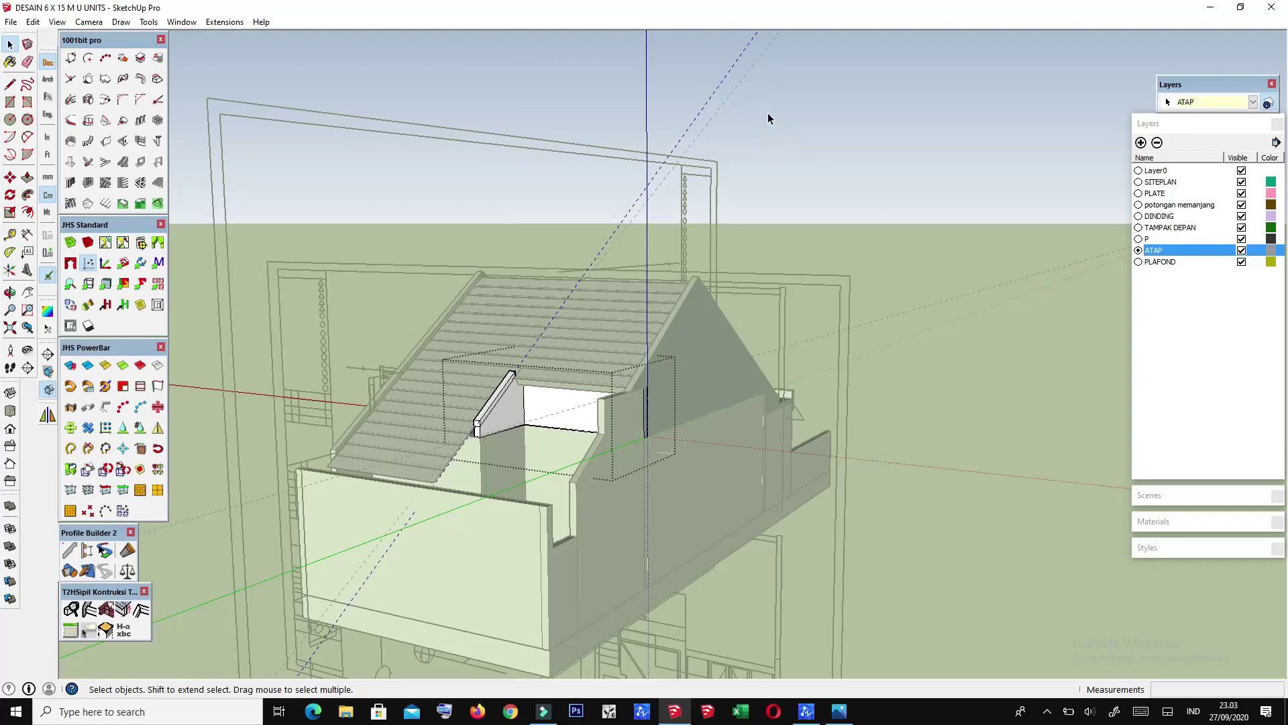
left_click(832, 136)
scroll(831, 134, "down", 3)
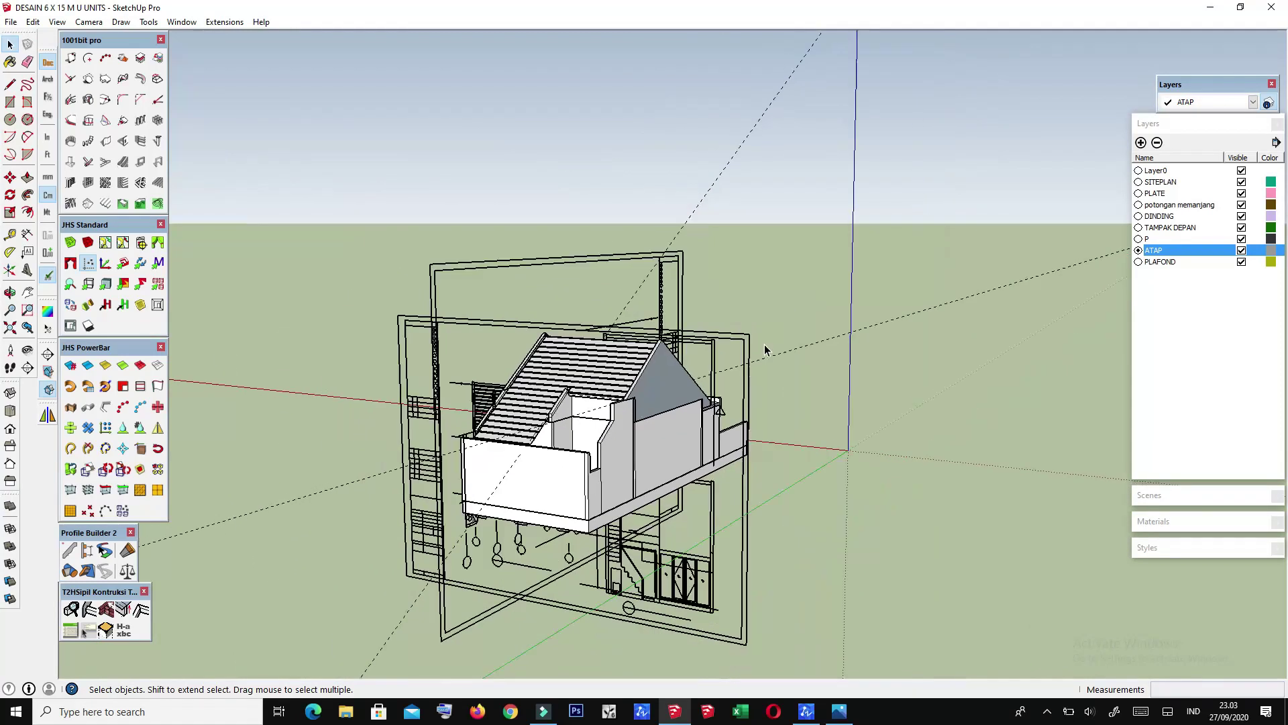
scroll(765, 336, "down", 2)
left_click(799, 227)
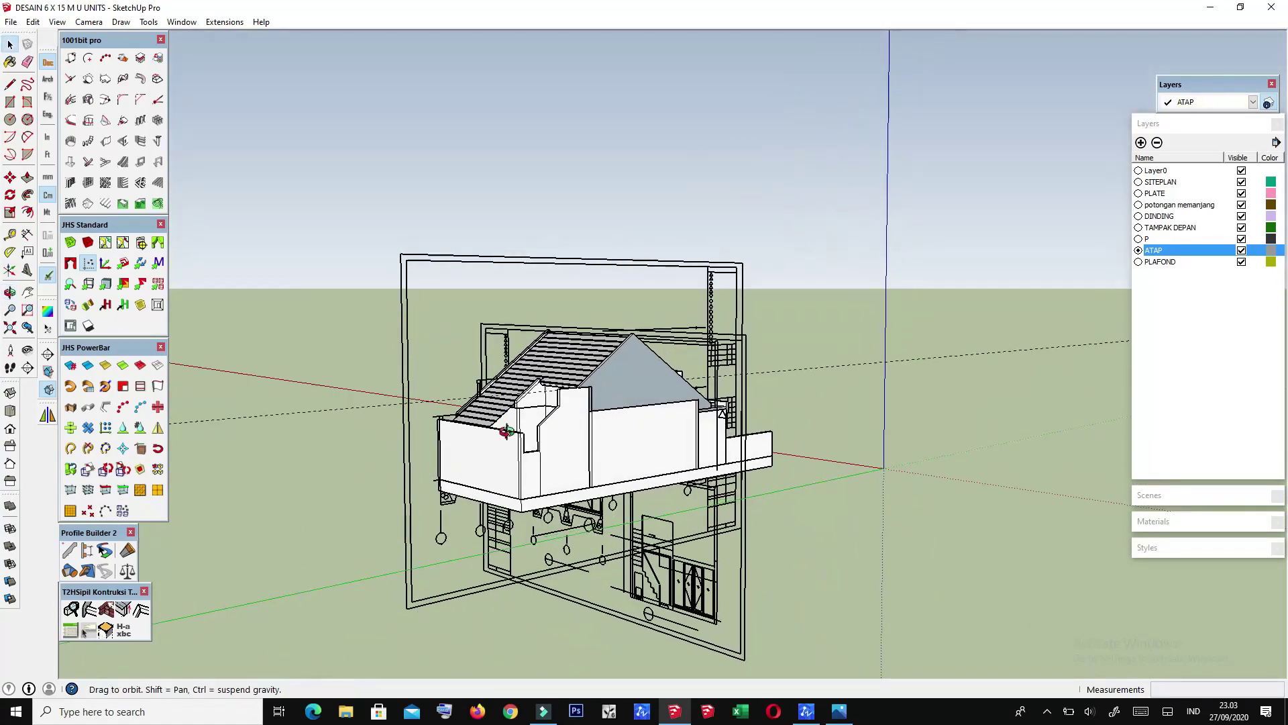
Step: Orbit and zoom in close under the roof edge at the wall corner
middle_click_drag(509, 425, 423, 423)
scroll(835, 270, "up", 5)
scroll(834, 270, "down", 3)
mouse_move(835, 270)
middle_mouse_down()
mouse_move(747, 227)
mouse_move(638, 254)
mouse_move(552, 138)
mouse_move(612, 139)
mouse_move(713, 265)
mouse_move(671, 152)
mouse_move(647, 284)
mouse_move(575, 194)
mouse_move(540, 238)
mouse_move(601, 196)
middle_mouse_up()
scroll(746, 227, "up", 3)
scroll(713, 264, "up", 3)
scroll(667, 259, "up", 2)
Step: Draw the corner outline from the wall corner up to the roof underside and group it
scroll(588, 226, "up", 2)
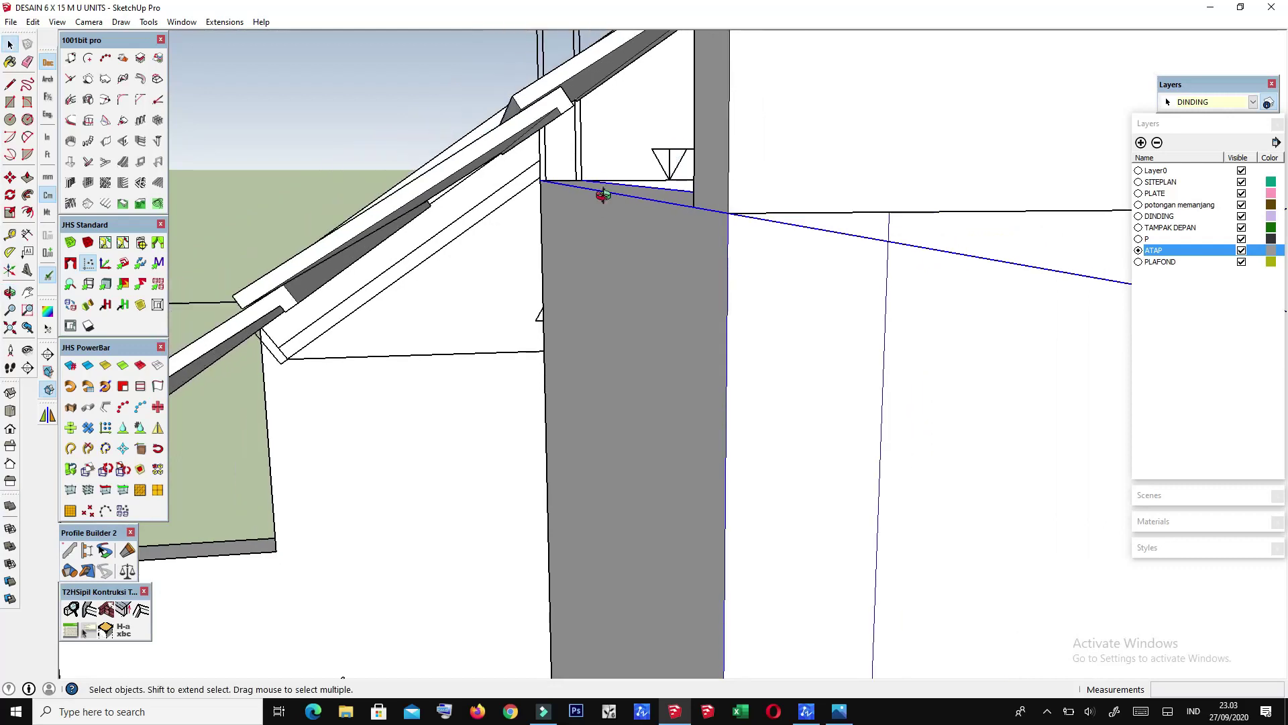
scroll(601, 195, "up", 1)
scroll(604, 167, "up", 2)
scroll(605, 134, "up", 1)
scroll(606, 132, "up", 2)
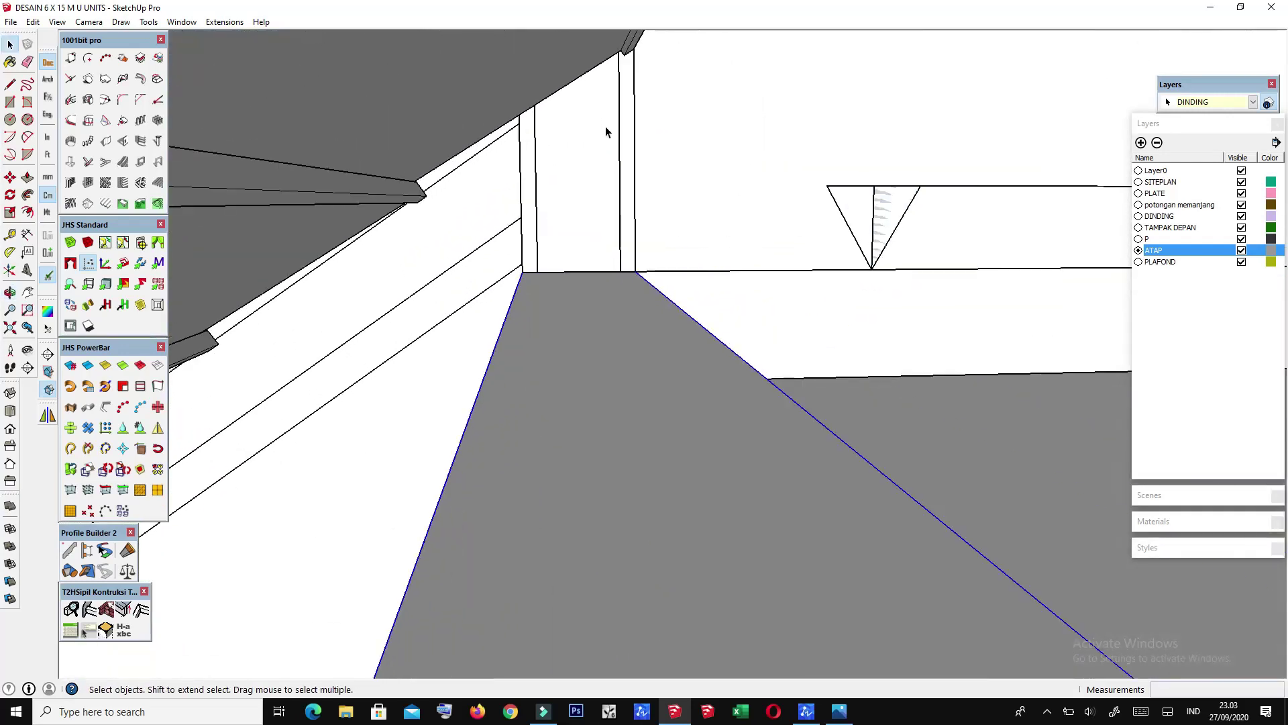
mouse_move(596, 130)
middle_mouse_down()
mouse_move(524, 190)
mouse_move(530, 174)
middle_mouse_up()
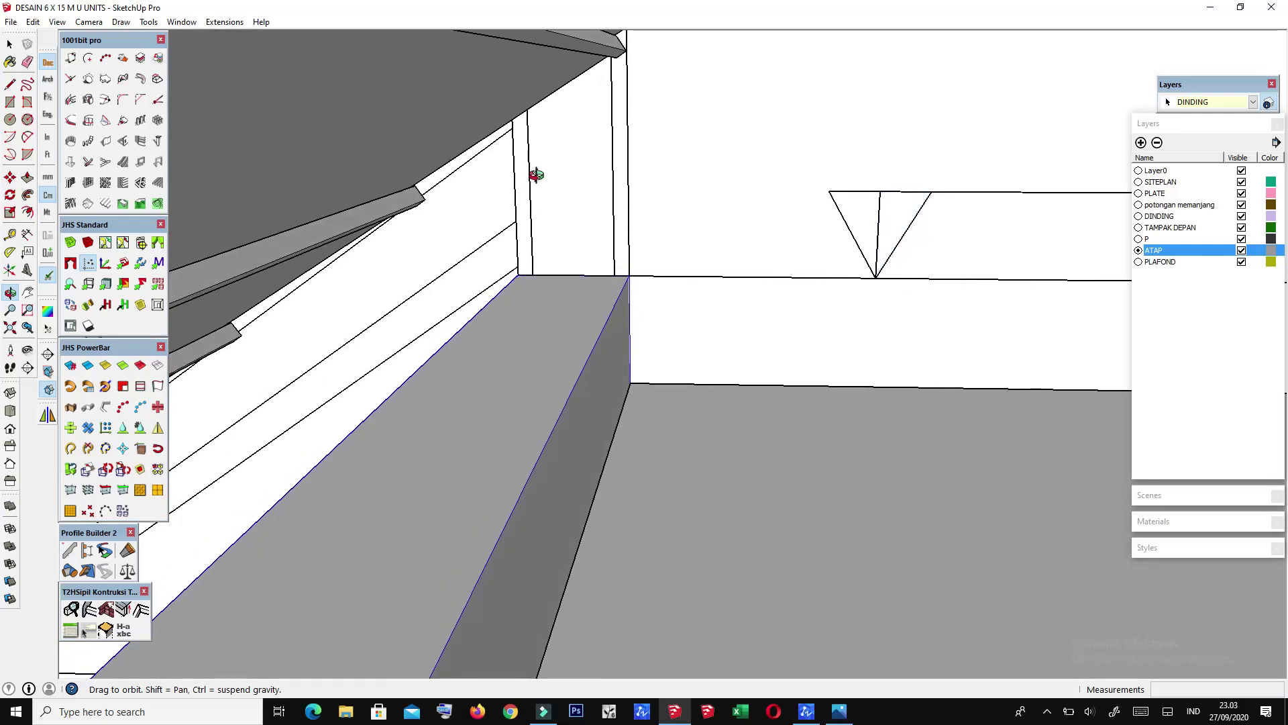
mouse_move(536, 174)
middle_mouse_down()
mouse_move(535, 121)
mouse_move(502, 101)
middle_mouse_up()
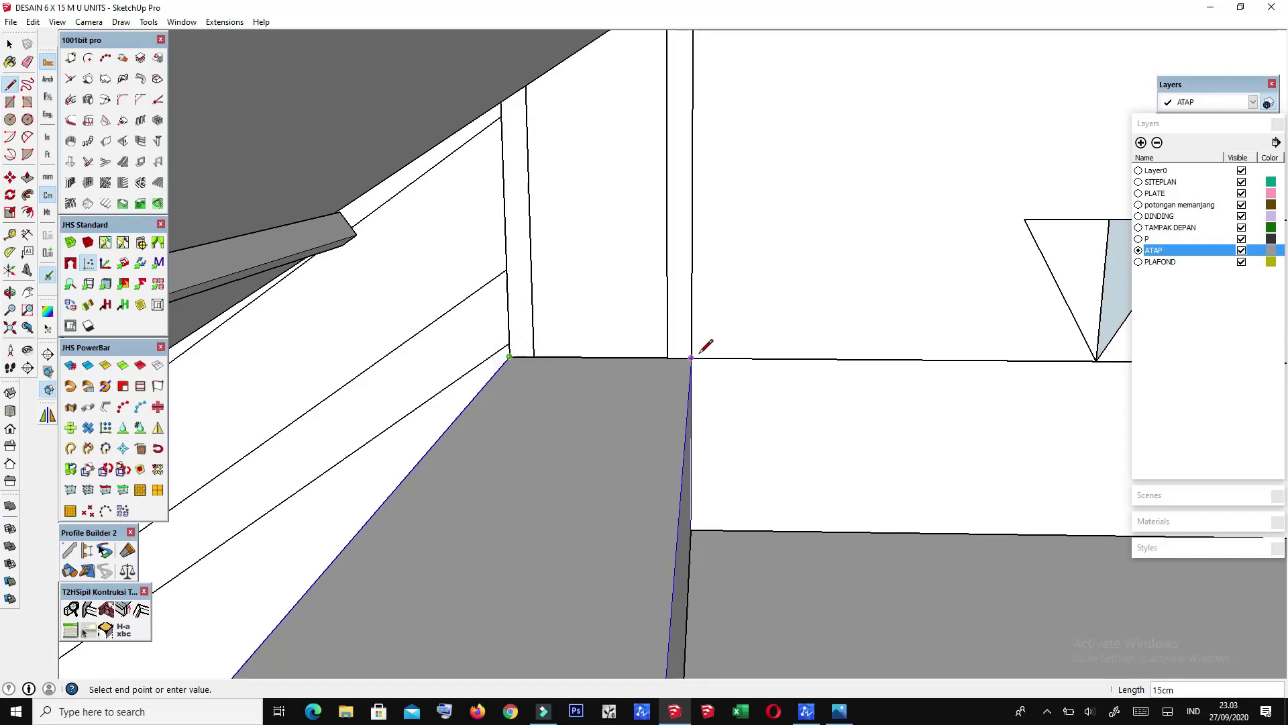
middle_click_drag(649, 353, 648, 248)
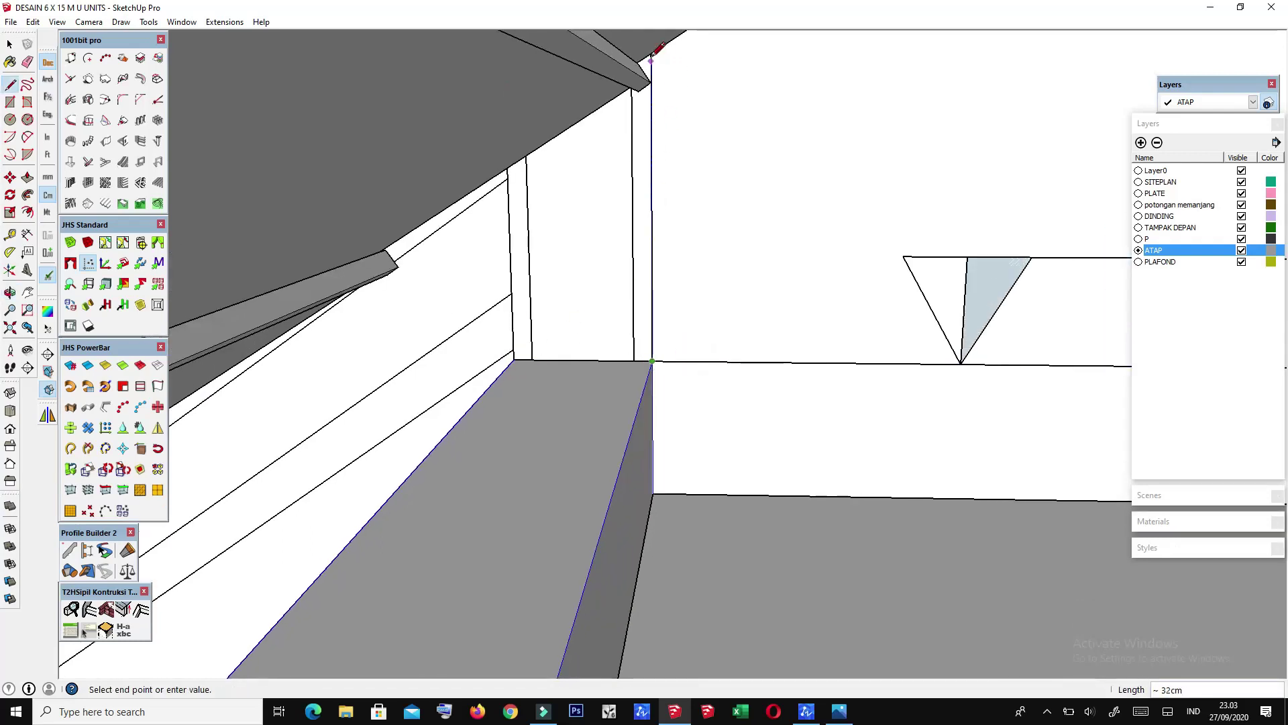
middle_click_drag(631, 111, 526, 158)
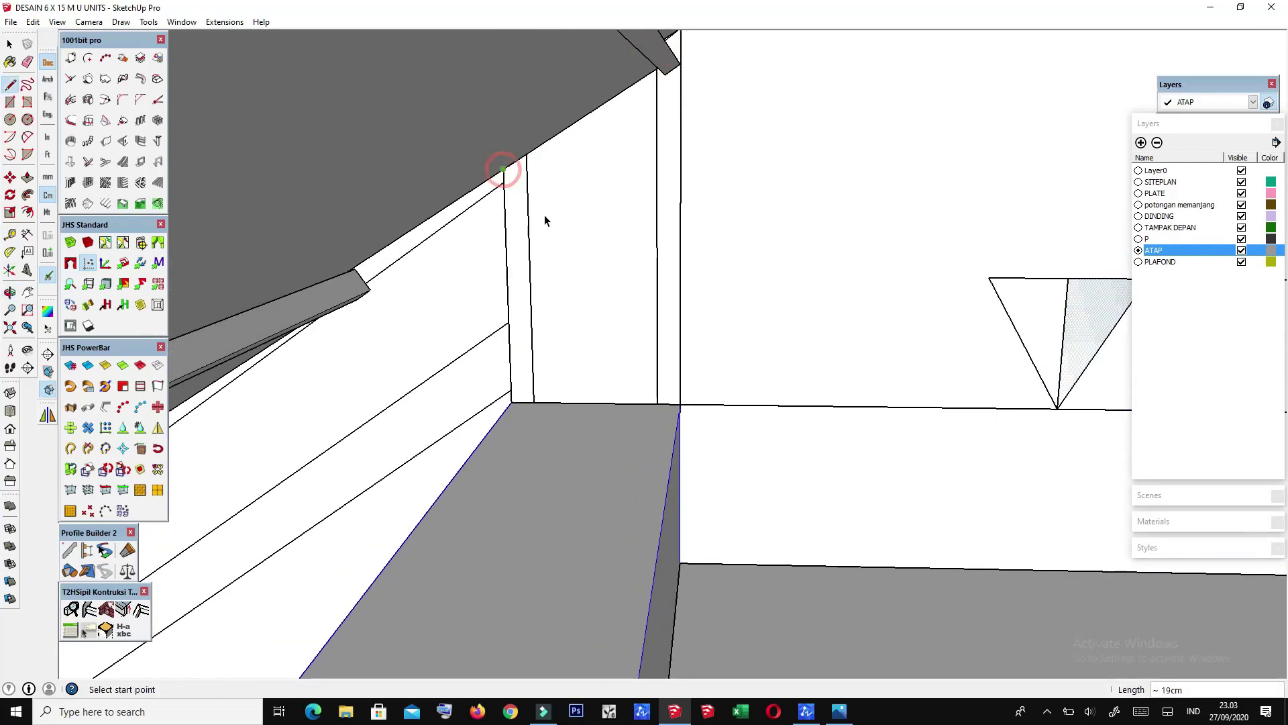
right_click(597, 251)
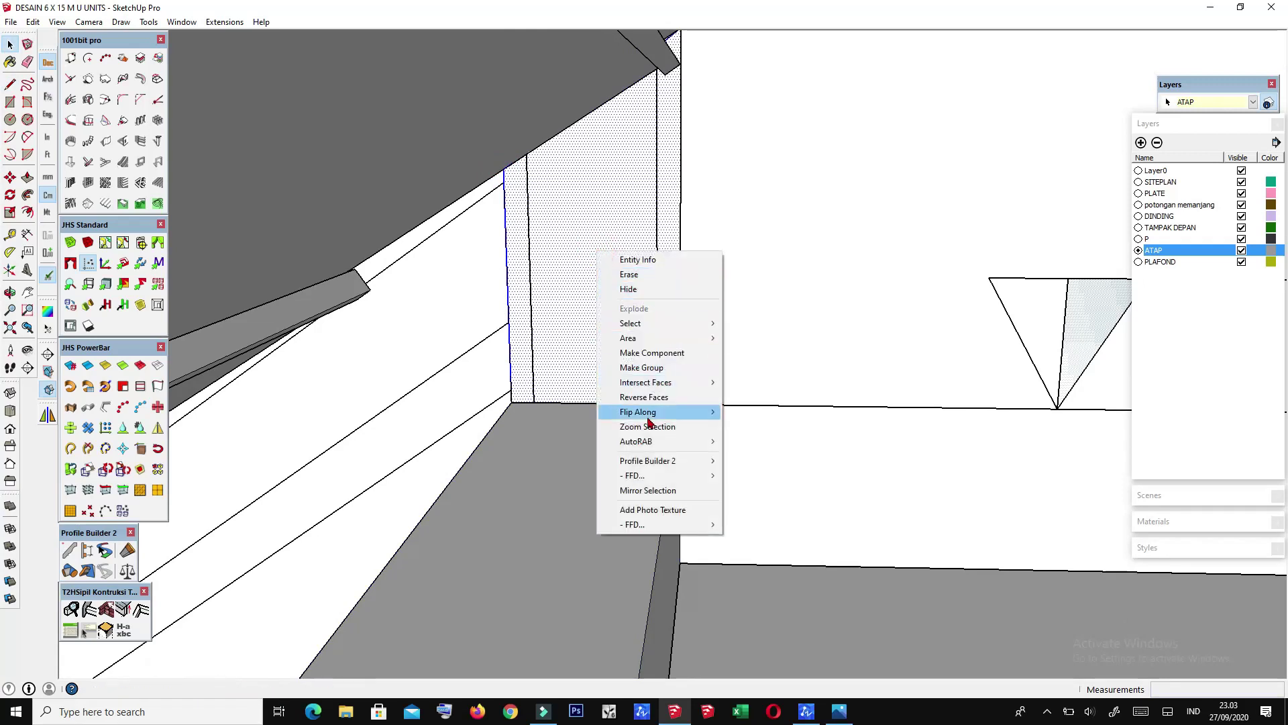
left_click(647, 371)
Step: Inside the new group, push the corner face out 17 cm
key("space")
double_click(614, 292)
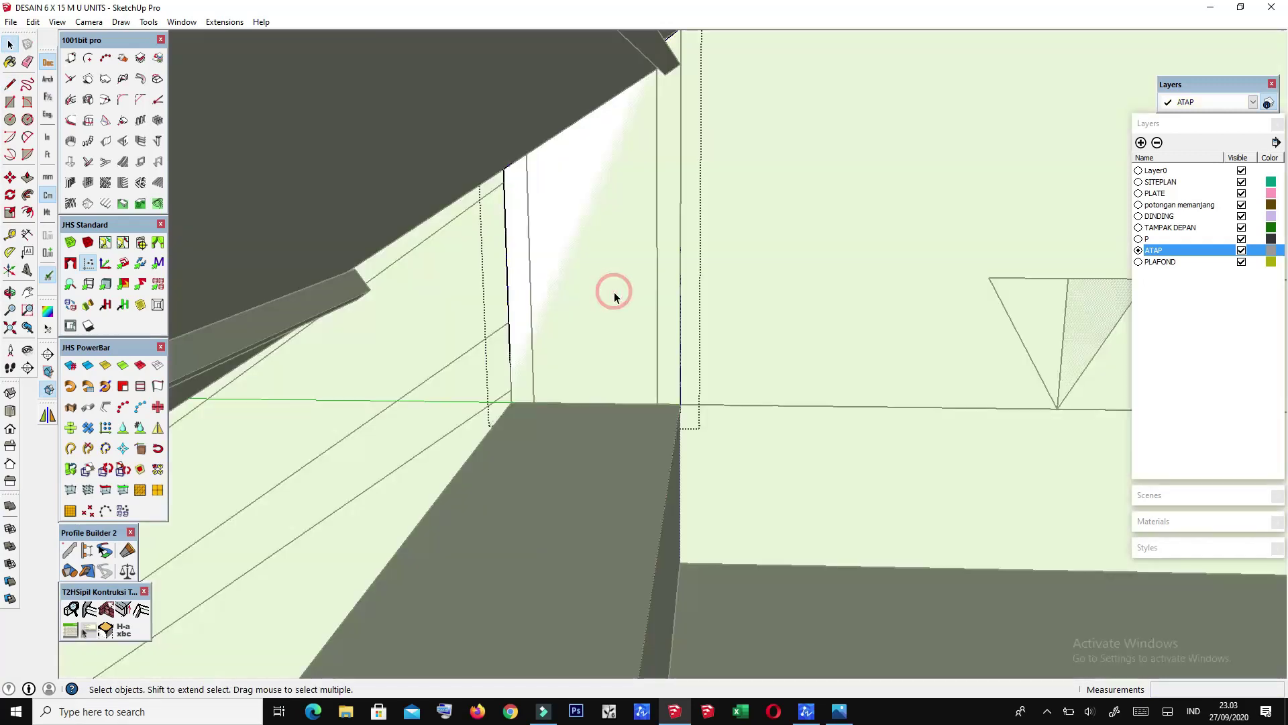
key("p")
mouse_move(602, 304)
middle_mouse_down()
mouse_move(512, 517)
mouse_move(497, 345)
mouse_move(518, 316)
mouse_move(573, 333)
mouse_move(691, 337)
mouse_move(745, 368)
middle_mouse_up()
scroll(745, 367, "up", 2)
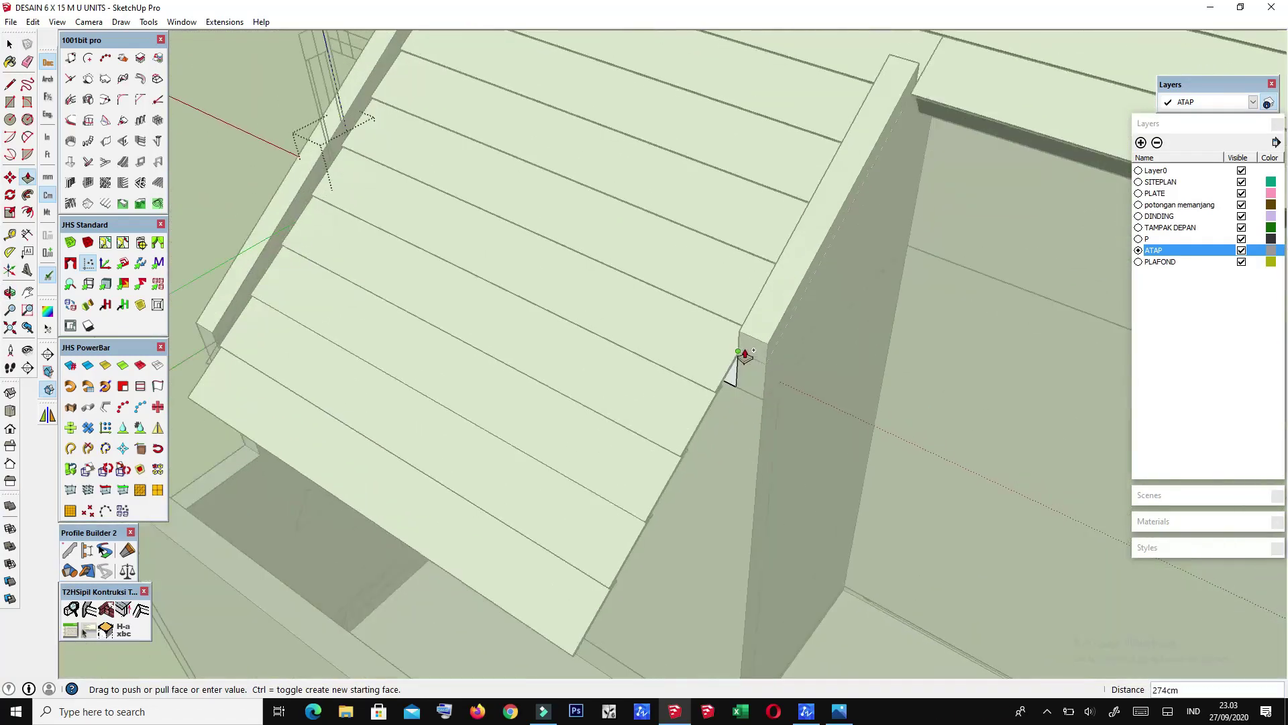
scroll(738, 356, "up", 2)
scroll(698, 443, "down", 5)
Step: Exit the group and zoom out to see the dormer within the full house model
mouse_move(690, 383)
middle_mouse_down()
mouse_move(664, 348)
mouse_move(345, 207)
mouse_move(230, 210)
mouse_move(661, 195)
mouse_move(725, 350)
mouse_move(857, 394)
mouse_move(984, 408)
mouse_move(1033, 408)
mouse_move(961, 402)
mouse_move(1038, 357)
mouse_move(929, 316)
mouse_move(636, 443)
mouse_move(718, 414)
mouse_move(618, 402)
mouse_move(469, 498)
mouse_move(184, 366)
mouse_move(531, 337)
middle_mouse_up()
key("space")
left_click(345, 203)
scroll(345, 202, "down", 5)
scroll(604, 403, "up", 3)
scroll(468, 498, "down", 2)
scroll(531, 338, "down", 3)
Step: Hide the front elevation drawing and orbit around the house
scroll(531, 337, "up", 4)
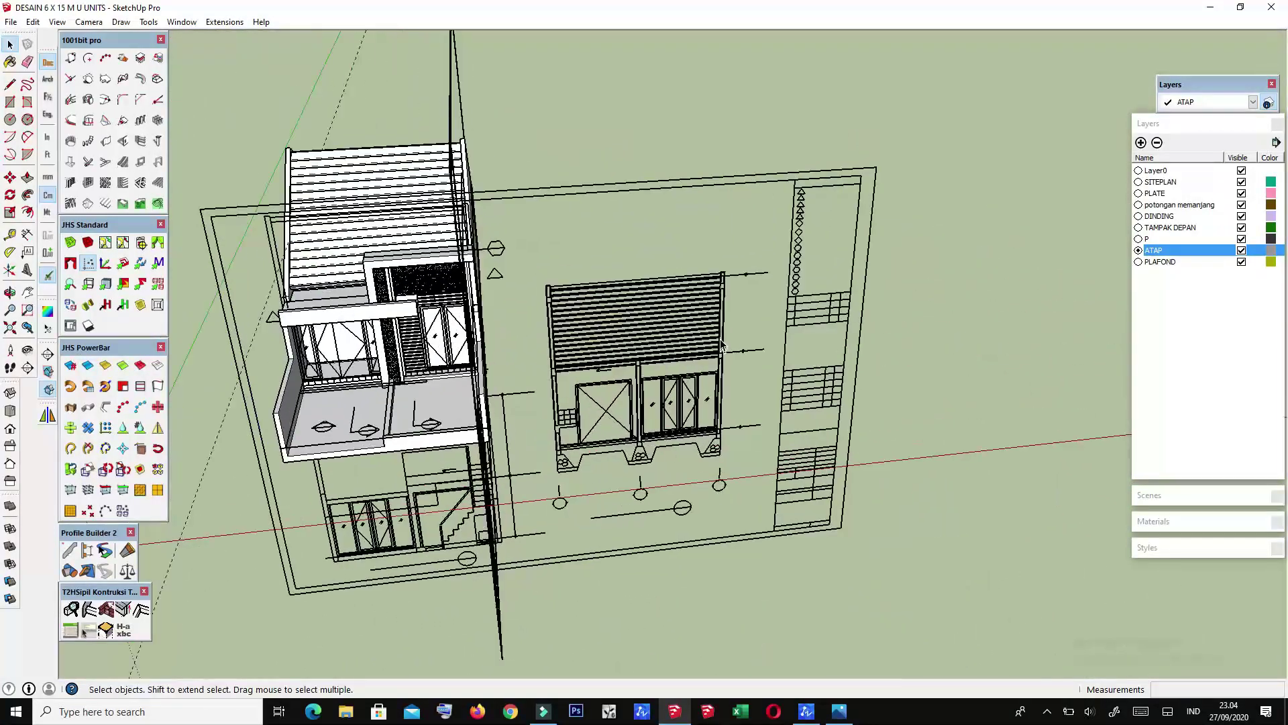
right_click(661, 290)
left_click(700, 324)
scroll(699, 324, "down", 3)
middle_click_drag(454, 397, 638, 267)
scroll(622, 272, "up", 3)
middle_click_drag(431, 314, 558, 317)
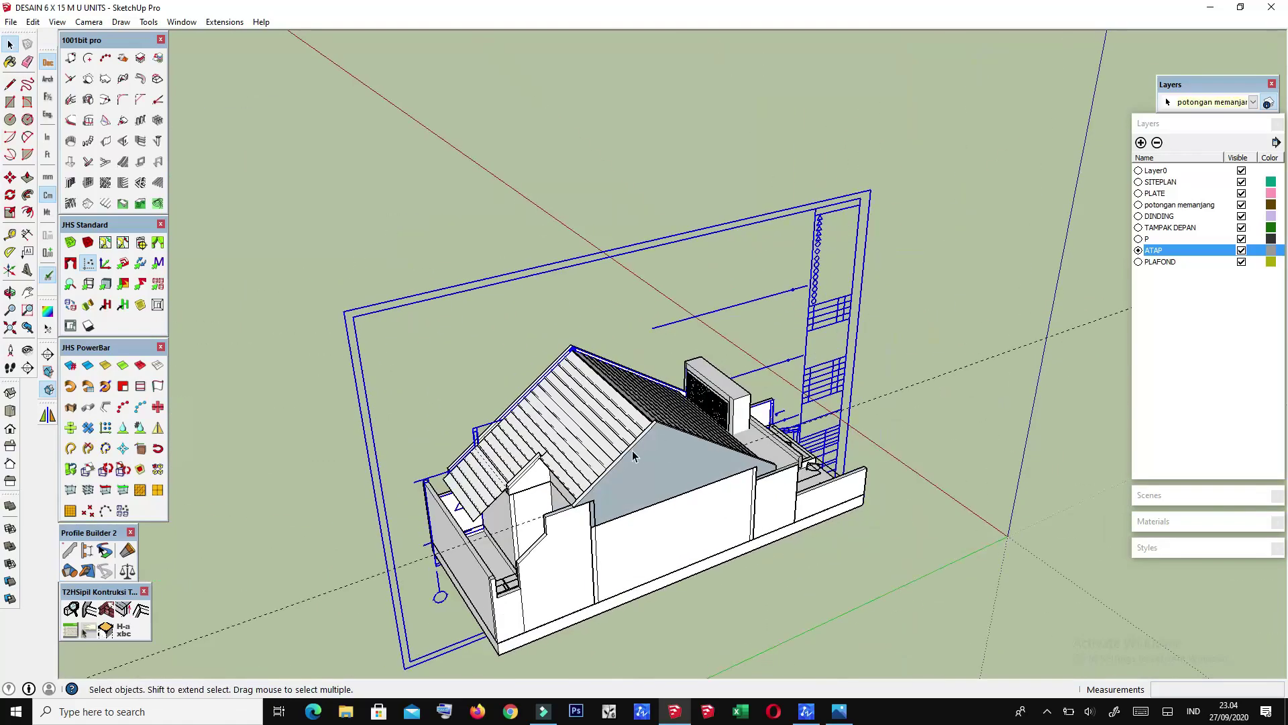
scroll(558, 317, "up", 3)
scroll(576, 348, "up", 3)
Step: Switch to Move and orbit and zoom around the roof ridge
key("m")
scroll(523, 305, "up", 3)
scroll(503, 288, "down", 2)
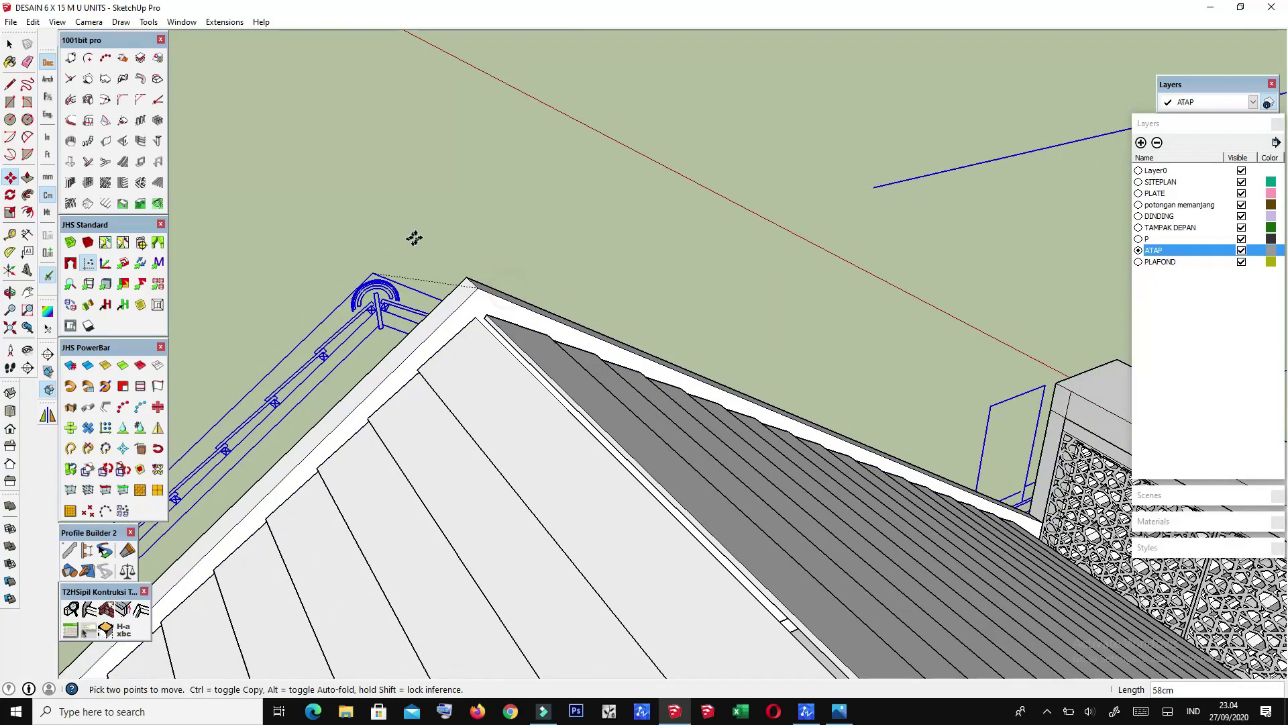
scroll(441, 253, "down", 3)
middle_click_drag(440, 253, 589, 382)
scroll(589, 383, "up", 2)
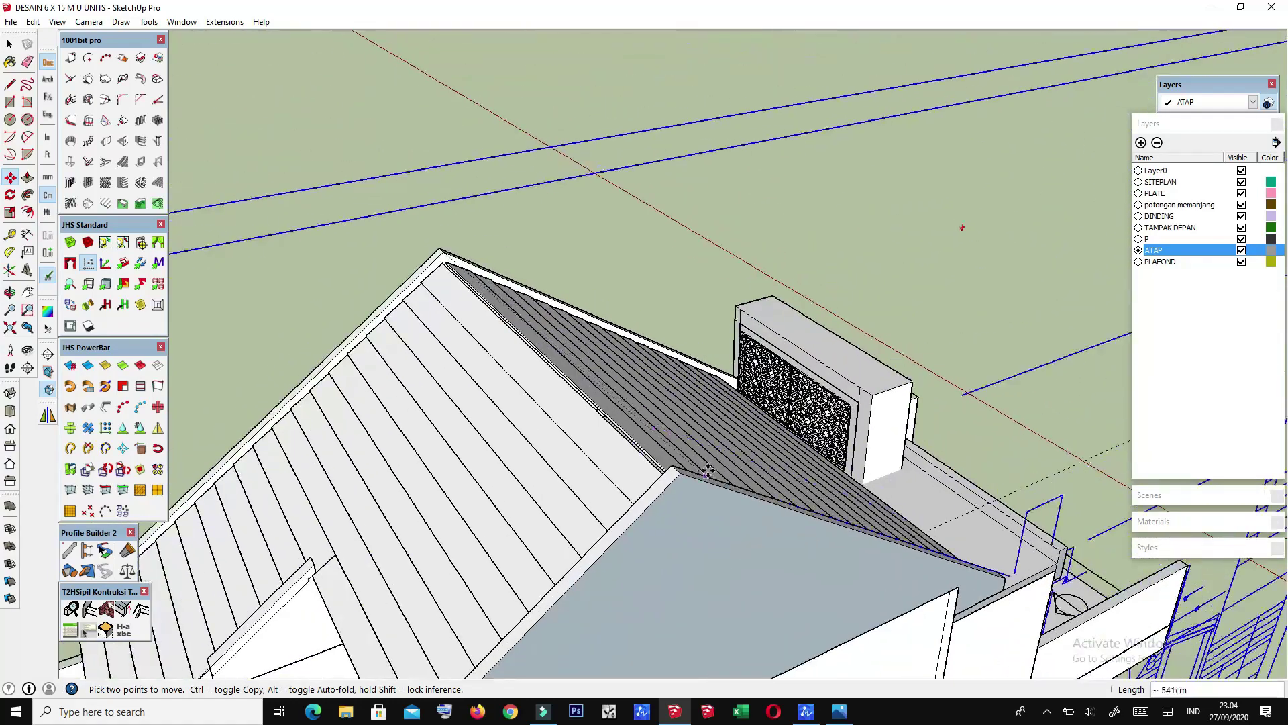
scroll(618, 423, "up", 3)
scroll(648, 465, "up", 2)
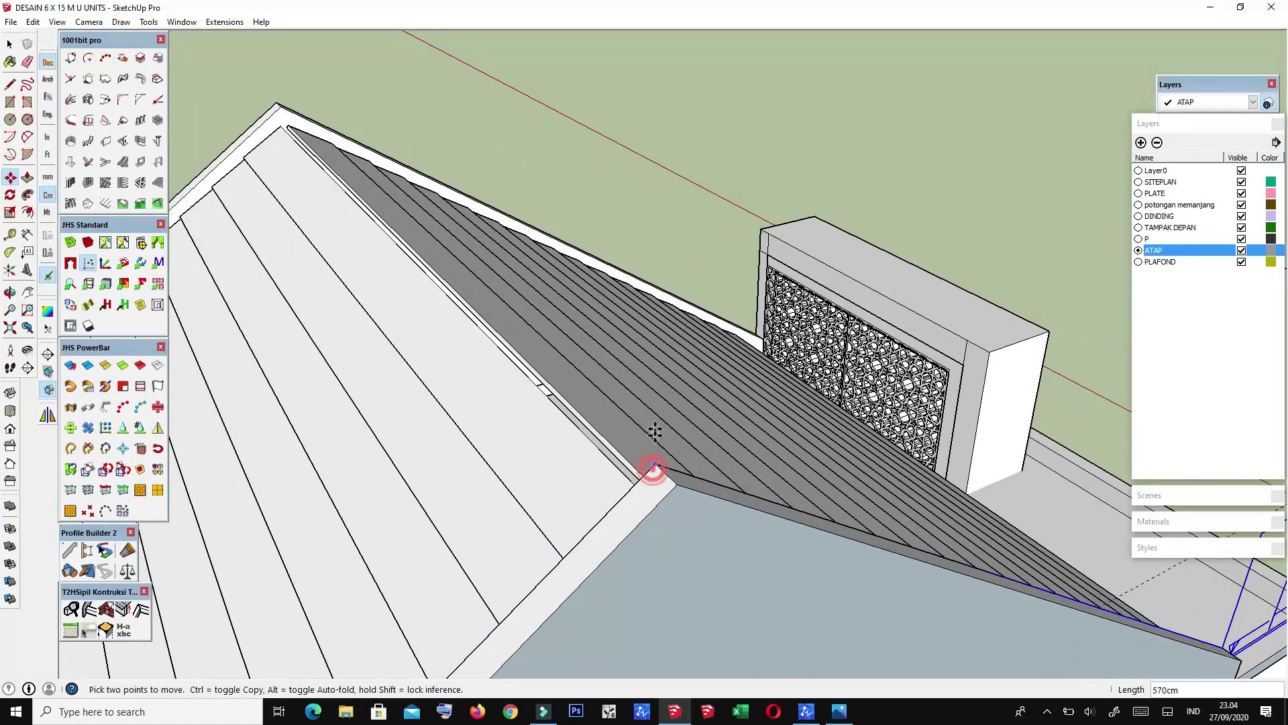
scroll(655, 432, "down", 2)
scroll(654, 433, "down", 3)
scroll(655, 433, "down", 3)
Step: Orbit over the building and zoom in on the roof-end front wall
mouse_move(655, 433)
middle_mouse_down()
mouse_move(926, 530)
mouse_move(1039, 271)
middle_mouse_up()
scroll(1038, 270, "up", 3)
scroll(1038, 270, "up", 3)
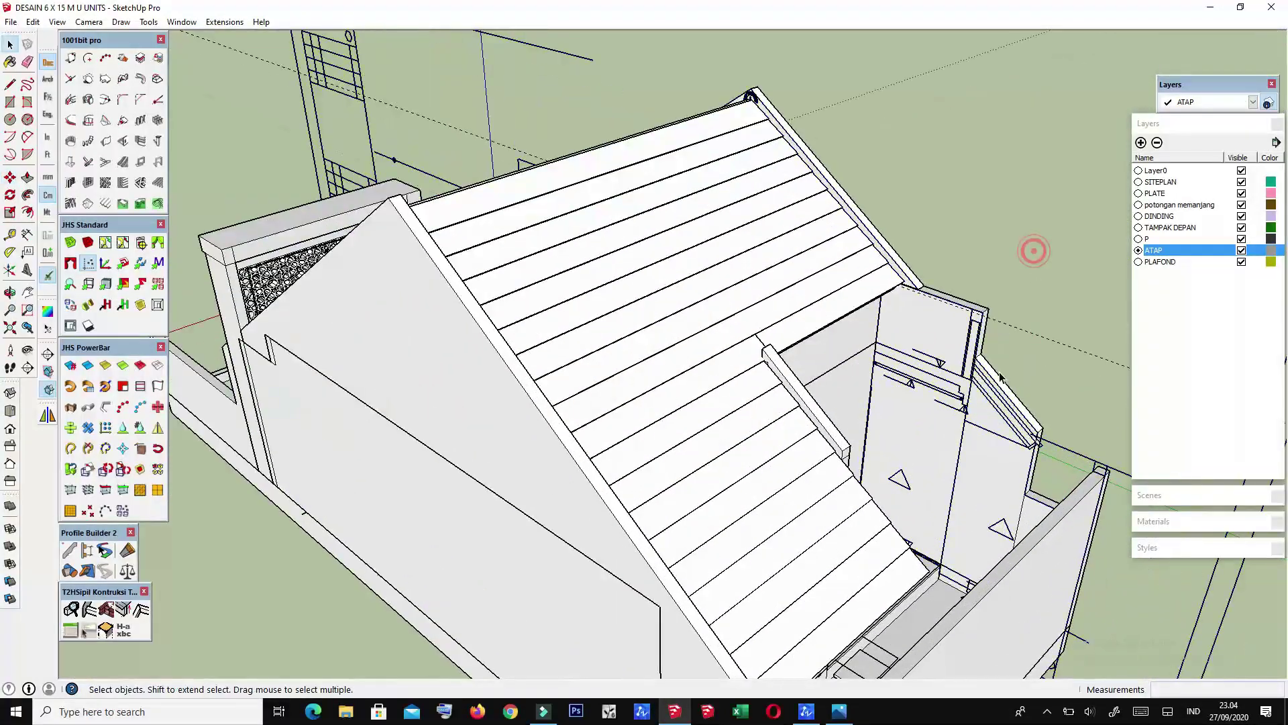
scroll(1000, 376, "up", 3)
scroll(973, 396, "up", 3)
middle_click_drag(735, 409, 682, 374)
scroll(847, 337, "up", 3)
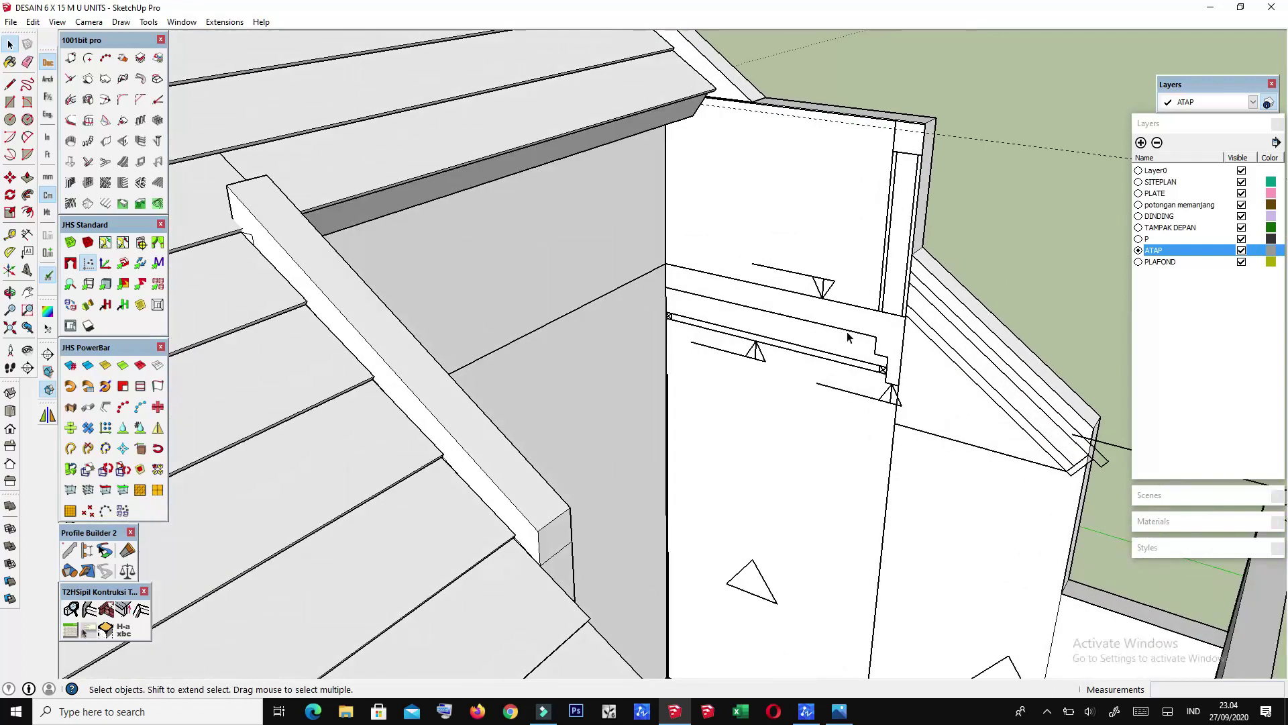
scroll(848, 337, "up", 2)
scroll(846, 315, "up", 2)
scroll(842, 313, "up", 2)
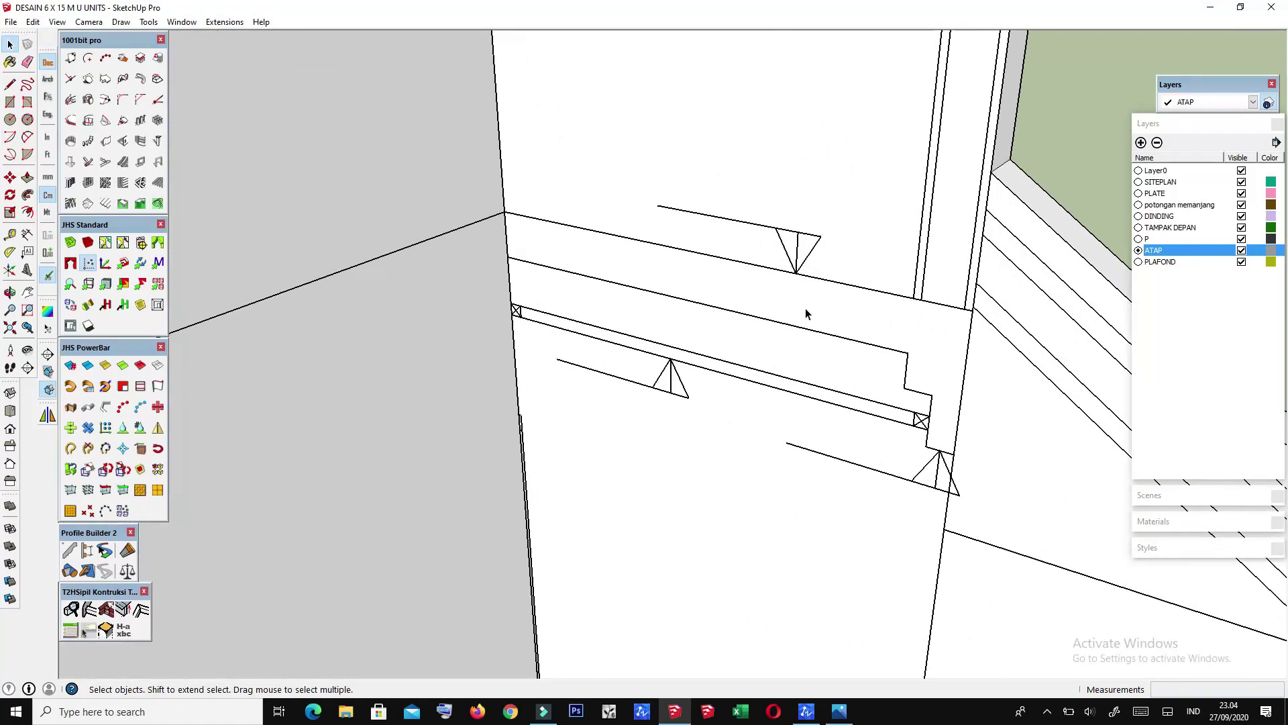
scroll(805, 314, "down", 1)
scroll(805, 313, "down", 1)
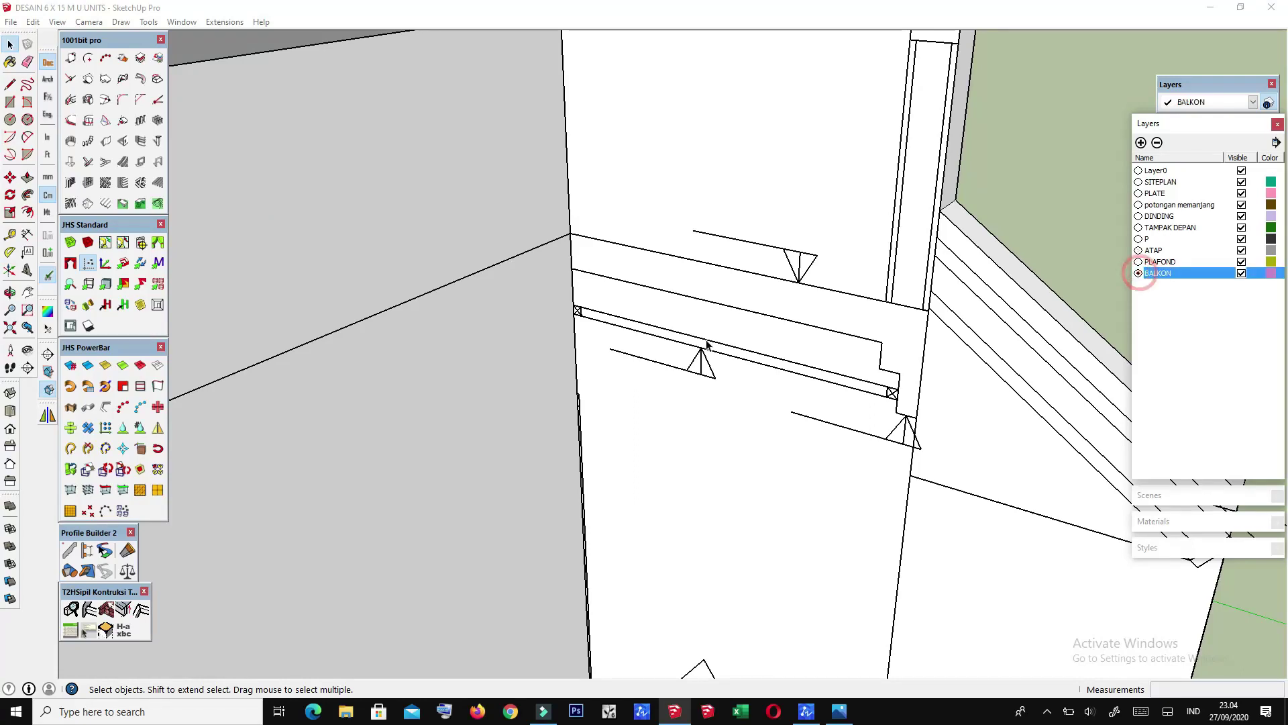
Step: Outline the balcony with the Line tool, starting from the left corner mark
middle_click_drag(707, 344, 732, 346)
scroll(812, 360, "up", 3)
key("l")
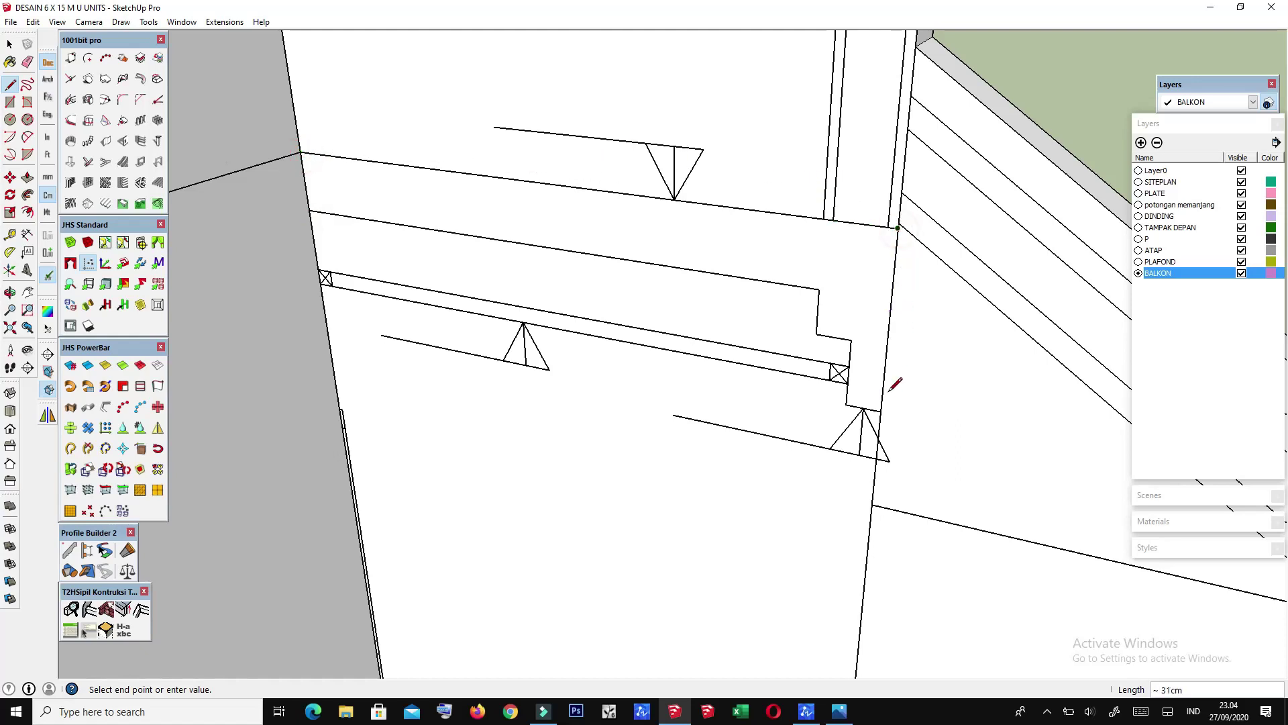
scroll(416, 295, "up", 1)
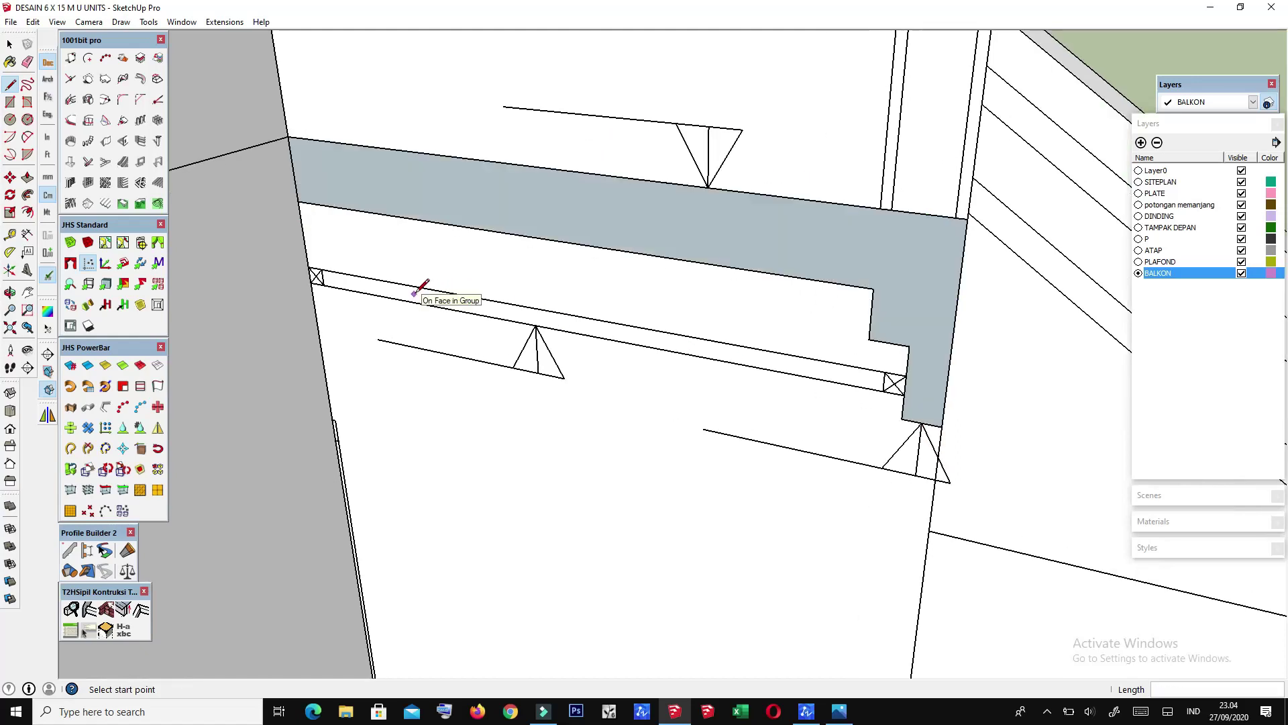
left_click(310, 266)
scroll(310, 266, "up", 1)
scroll(921, 383, "up", 1)
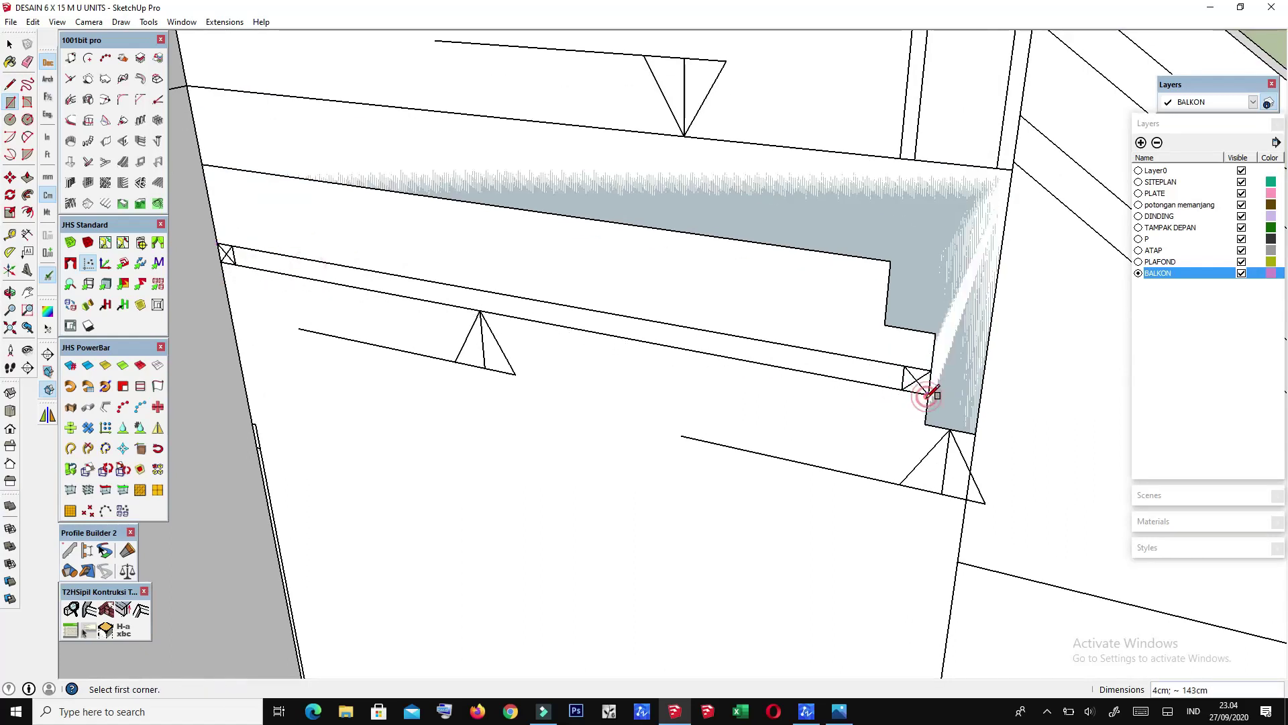
scroll(801, 313, "down", 2)
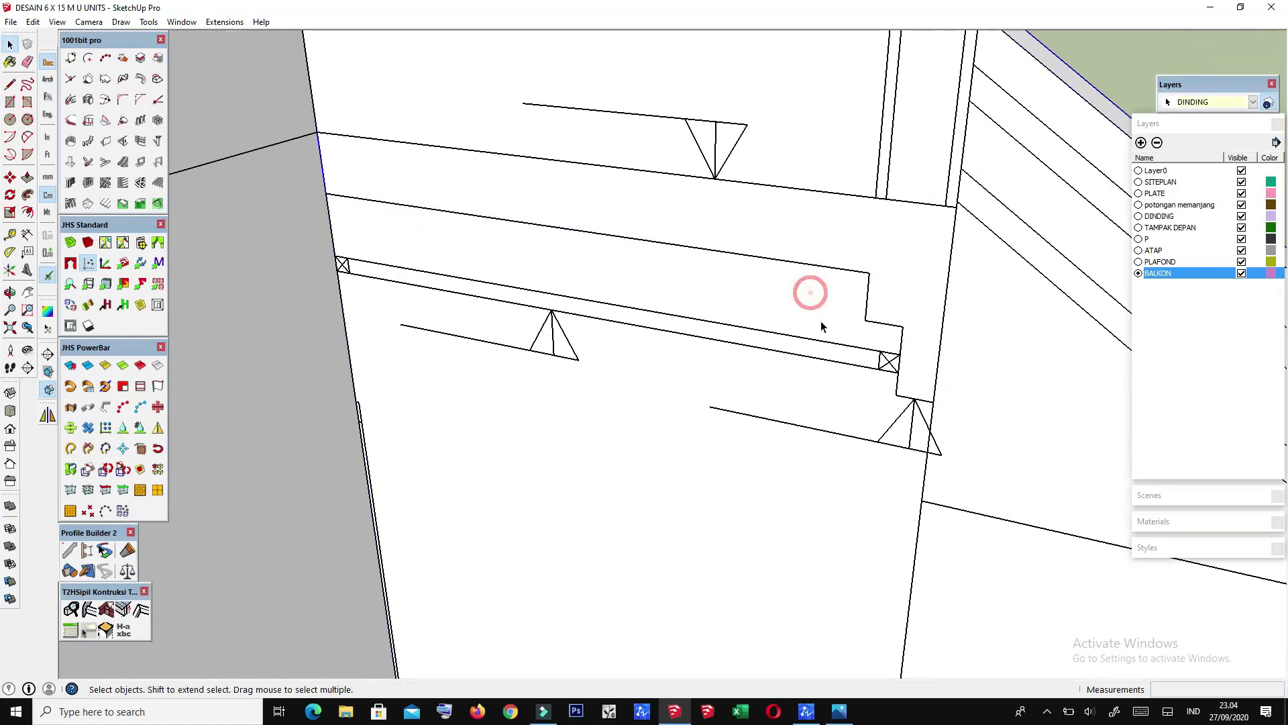
Step: Make the new balcony face a group and enter it for editing
left_click(897, 299)
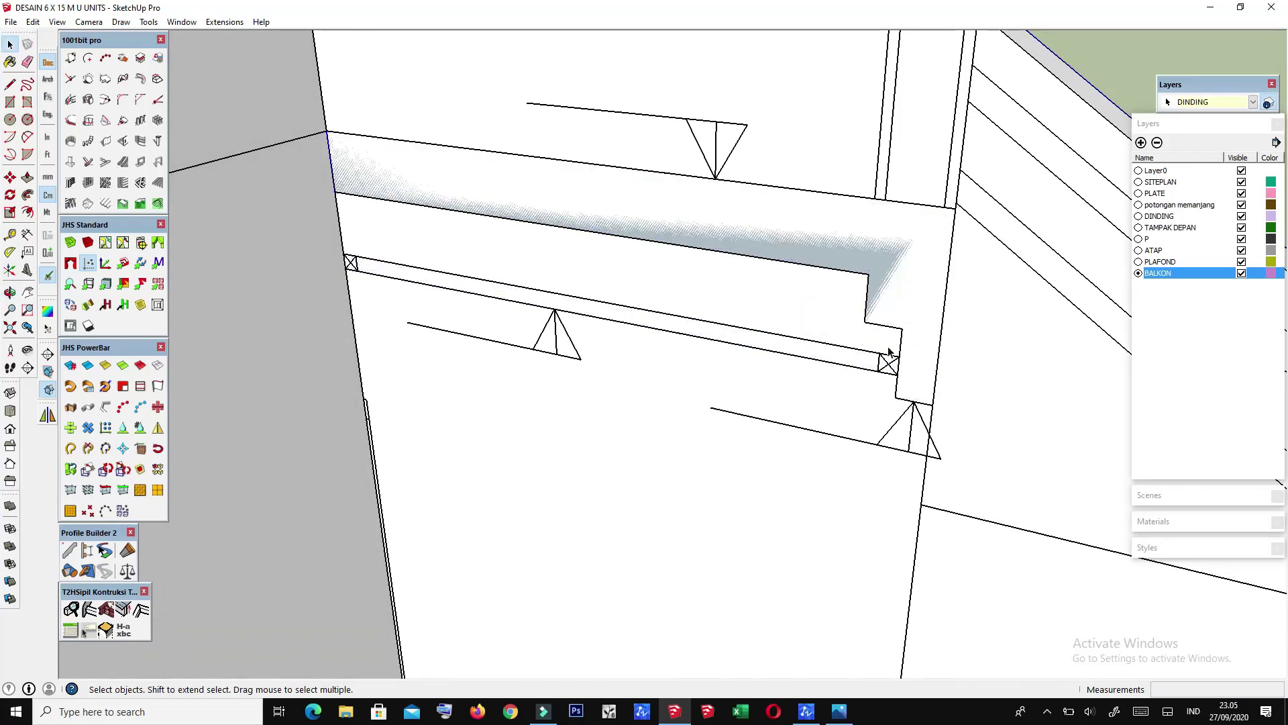
left_click(892, 293)
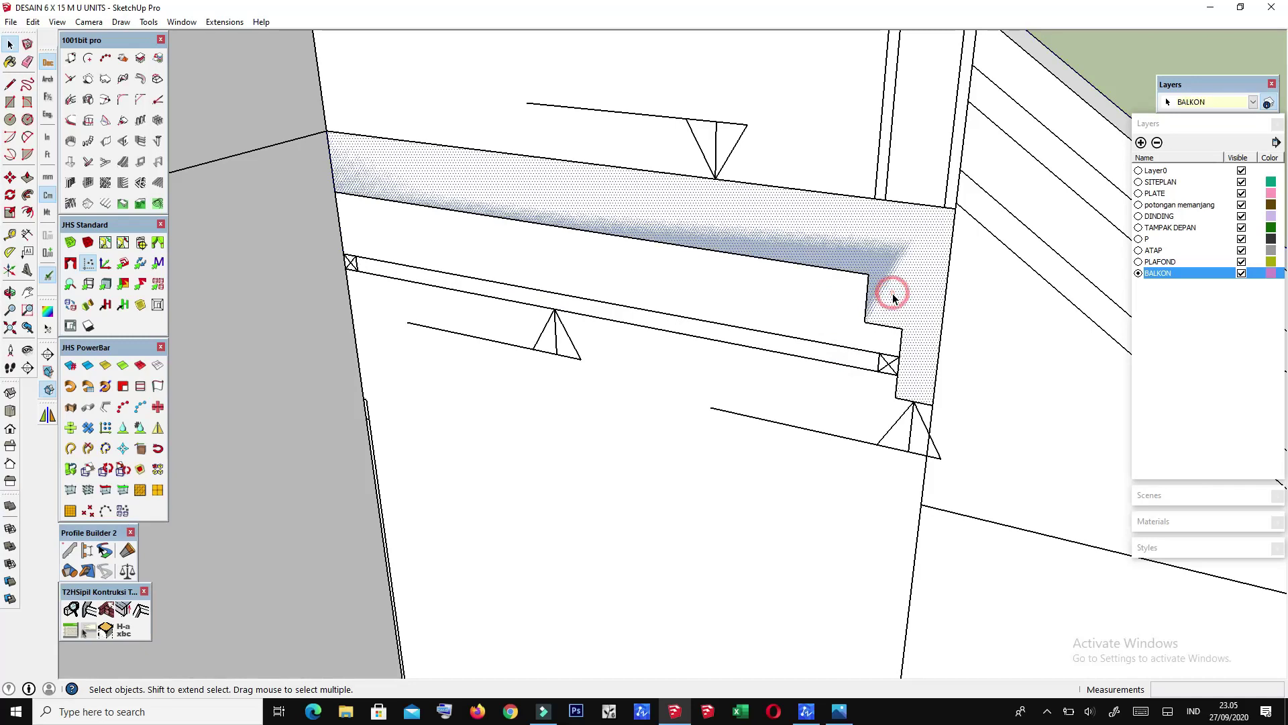
right_click(897, 288)
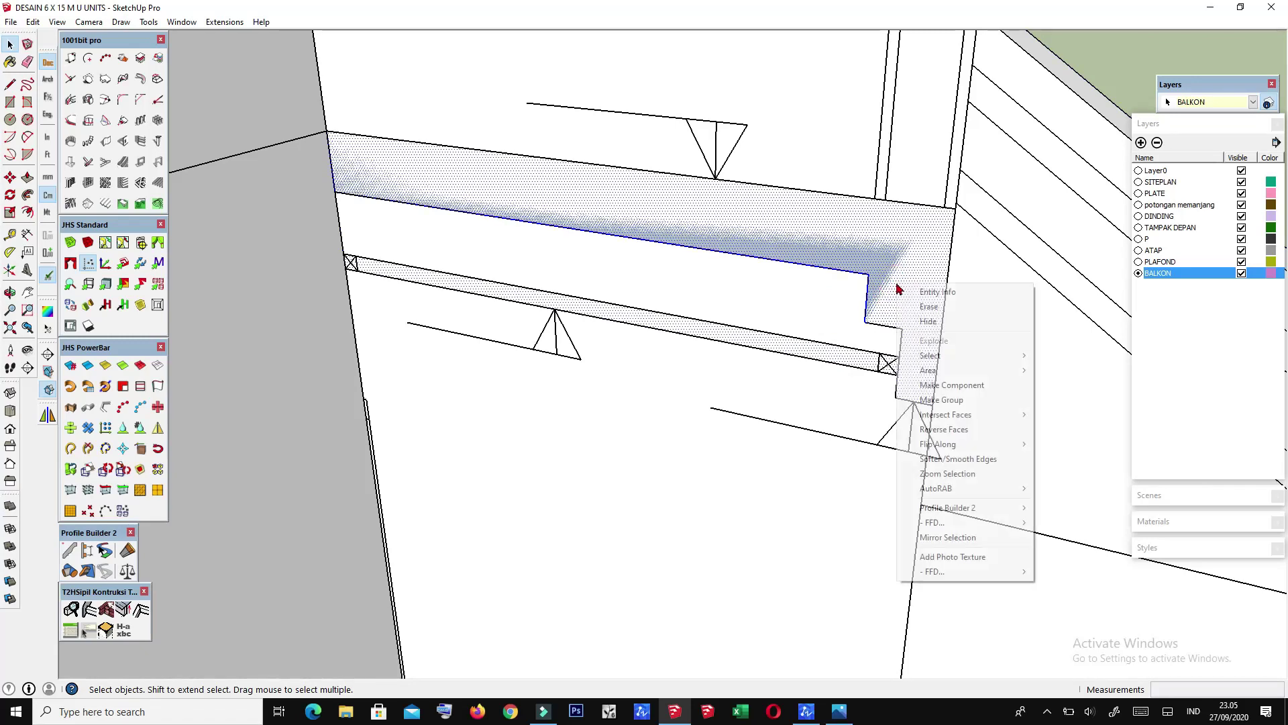
left_click(942, 399)
scroll(908, 336, "up", 3)
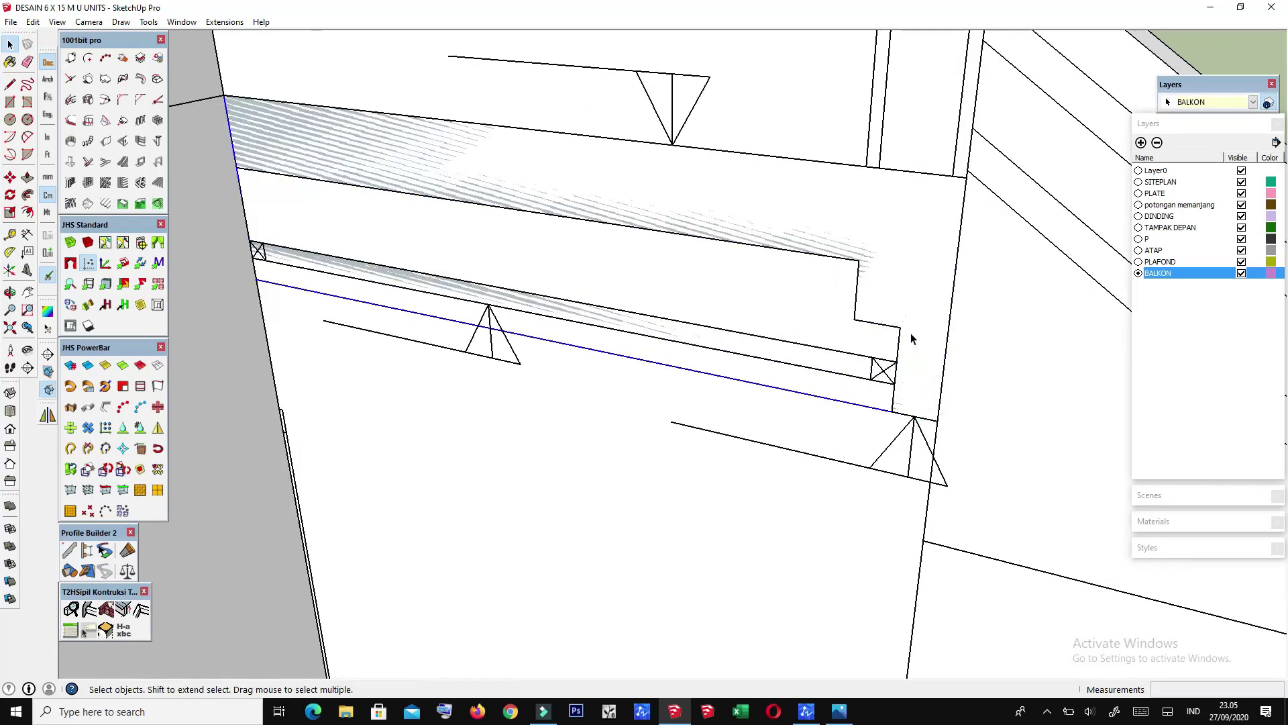
scroll(900, 288, "up", 2)
double_click(896, 276)
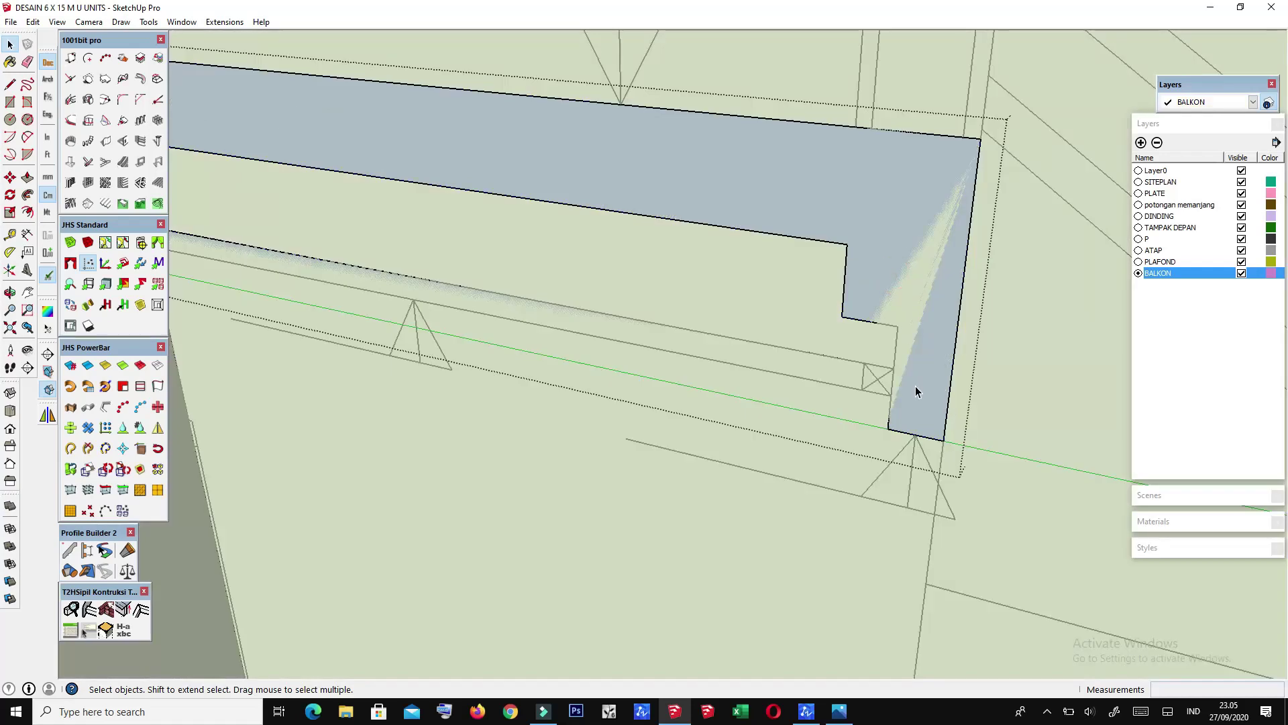
Step: Pull the balcony face outward into a thick slab and inspect it from several angles
middle_click_drag(893, 381, 808, 403)
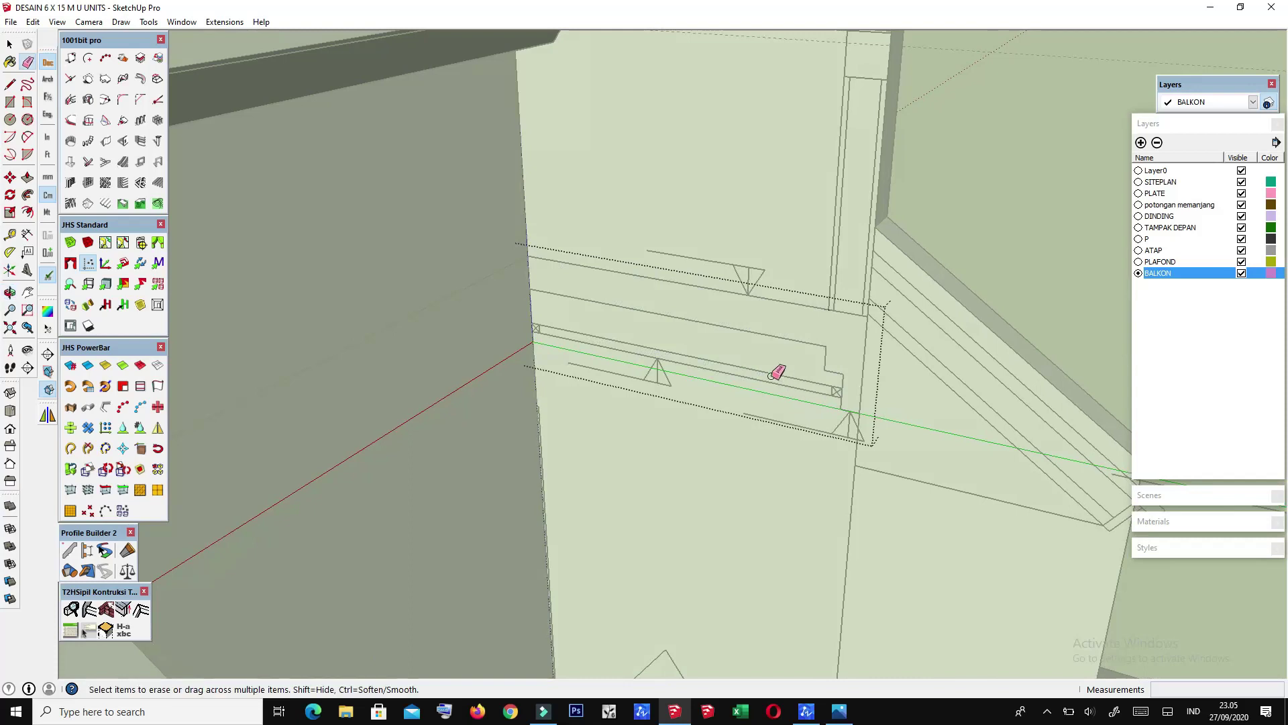
left_click(835, 348)
scroll(561, 489, "down", 3)
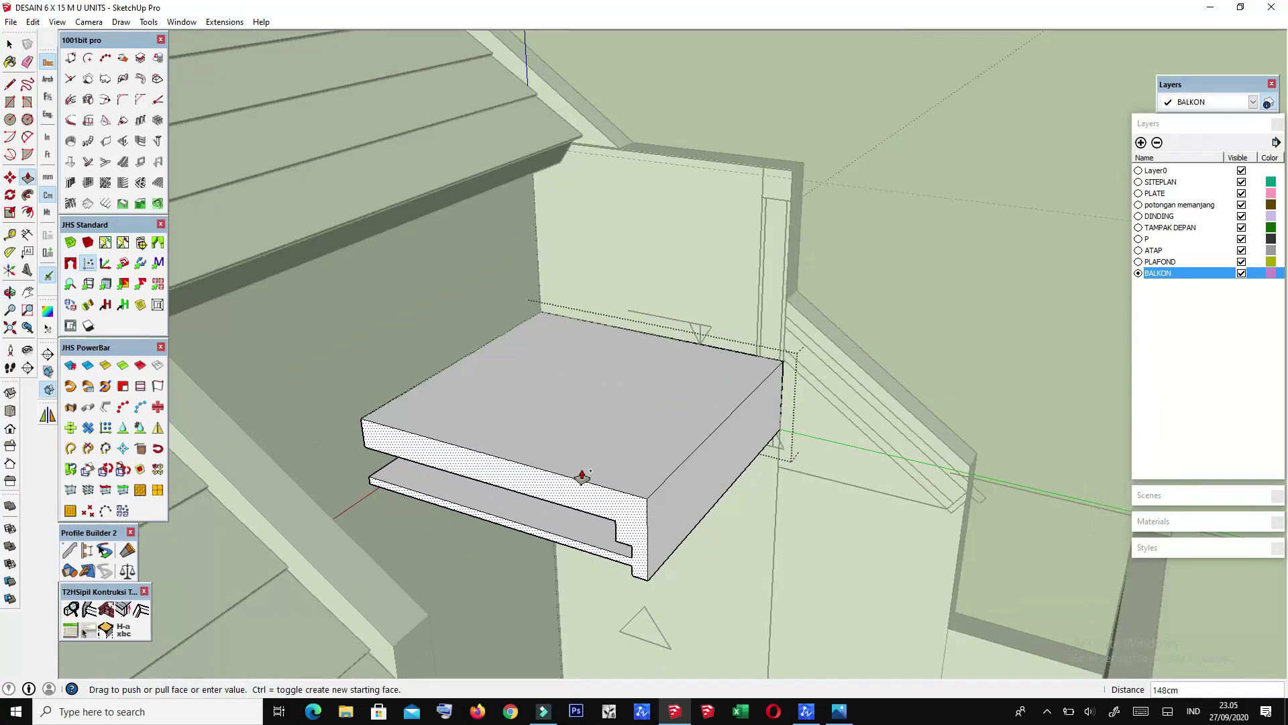
middle_click_drag(581, 474, 532, 489)
middle_click_drag(512, 442, 255, 489)
mouse_move(439, 437)
middle_mouse_down()
mouse_move(213, 391)
mouse_move(264, 403)
middle_mouse_up()
scroll(264, 401, "up", 2)
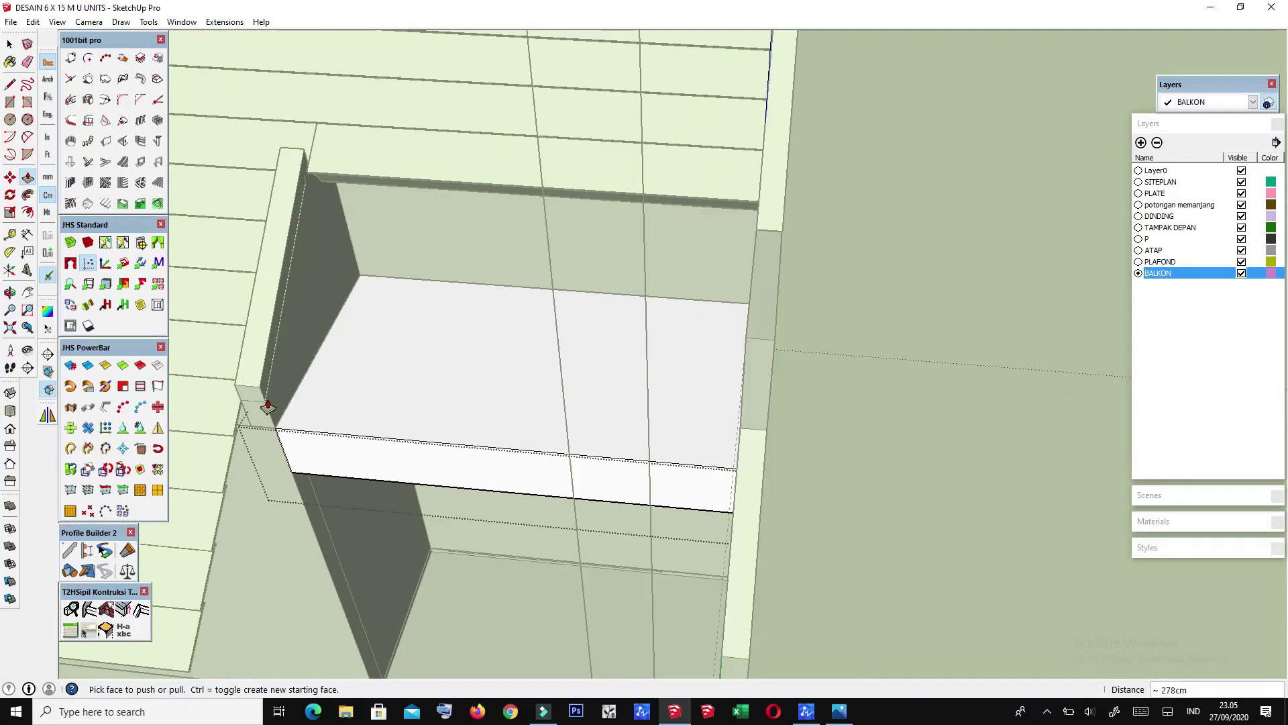
scroll(268, 406, "down", 3)
middle_click_drag(422, 490, 633, 402)
Step: Finish extruding, clear the selection, and orbit to a close top view of the balcony
key("space")
left_click(856, 295)
mouse_move(789, 289)
middle_mouse_down()
mouse_move(765, 143)
mouse_move(825, 100)
mouse_move(796, 373)
middle_mouse_up()
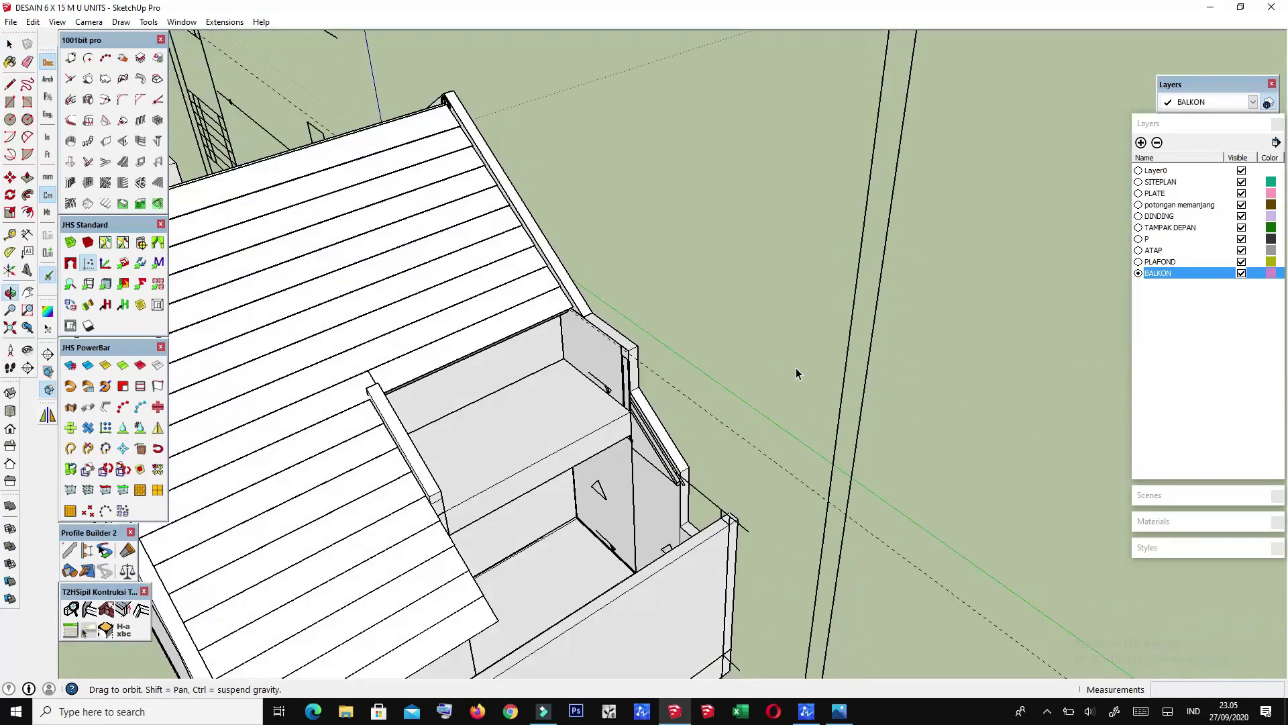
scroll(593, 405, "down", 2)
mouse_move(518, 415)
middle_mouse_down()
mouse_move(551, 374)
mouse_move(977, 259)
mouse_move(644, 336)
mouse_move(558, 562)
mouse_move(805, 351)
mouse_move(617, 433)
middle_mouse_up()
scroll(557, 562, "down", 3)
scroll(396, 382, "up", 3)
mouse_move(397, 382)
middle_mouse_down()
mouse_move(376, 470)
mouse_move(722, 371)
mouse_move(929, 423)
mouse_move(630, 328)
mouse_move(596, 195)
mouse_move(940, 157)
middle_mouse_up()
scroll(723, 371, "up", 2)
scroll(629, 328, "up", 2)
scroll(630, 327, "up", 3)
scroll(629, 327, "down", 3)
scroll(596, 195, "down", 2)
middle_click_drag(1005, 113, 644, 161)
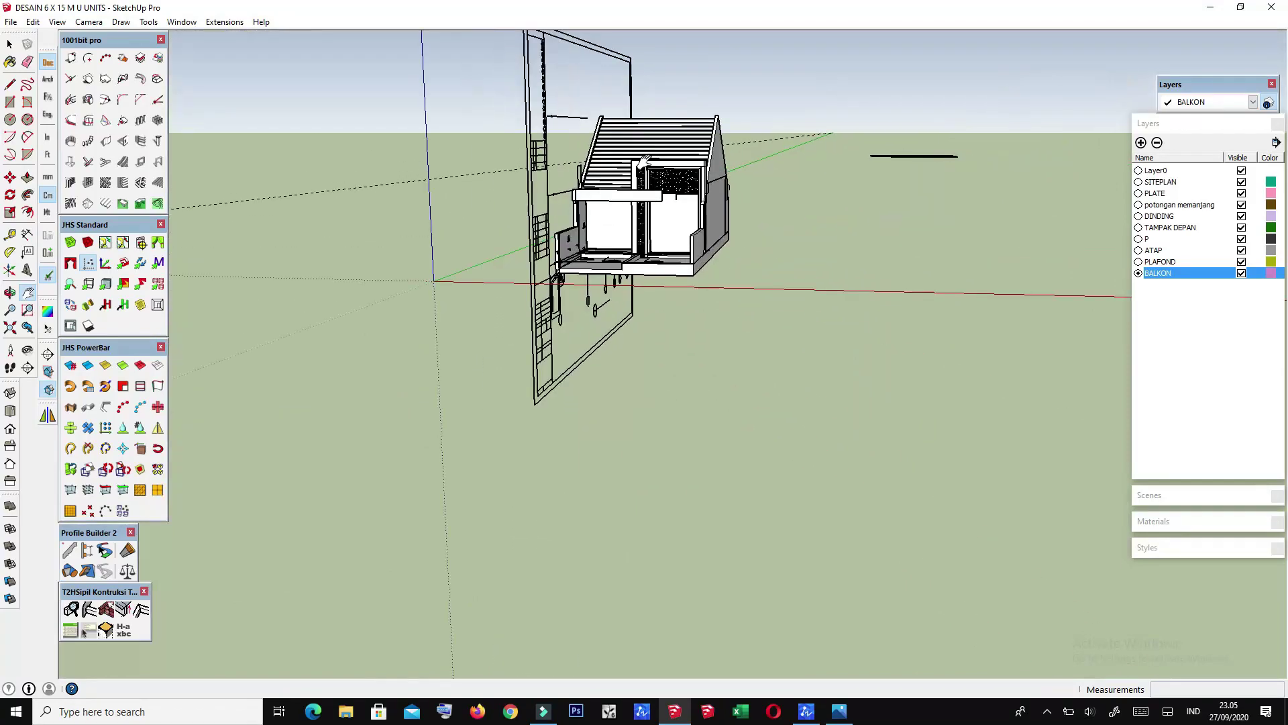
scroll(666, 216, "up", 3)
mouse_move(666, 217)
middle_mouse_down()
mouse_move(857, 155)
mouse_move(549, 241)
mouse_move(571, 335)
middle_mouse_up()
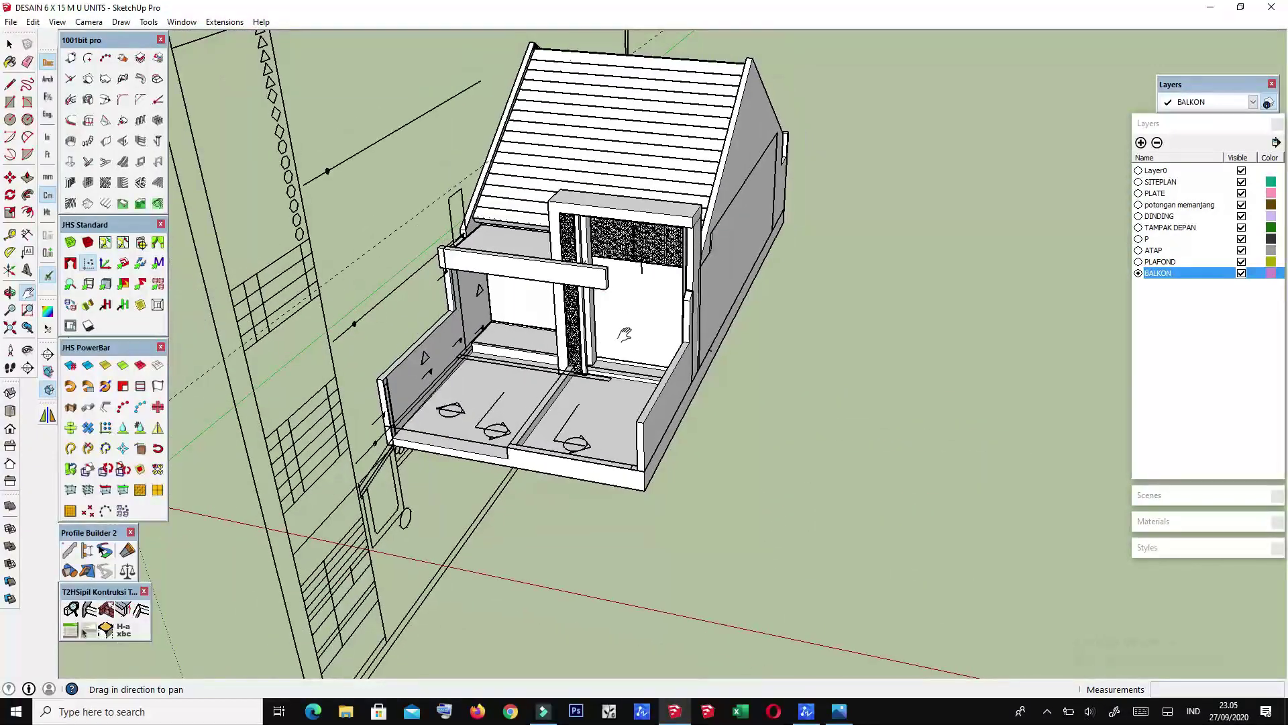
mouse_move(636, 381)
middle_mouse_down()
mouse_move(777, 336)
mouse_move(495, 370)
mouse_move(1060, 350)
mouse_move(653, 422)
mouse_move(776, 245)
middle_mouse_up()
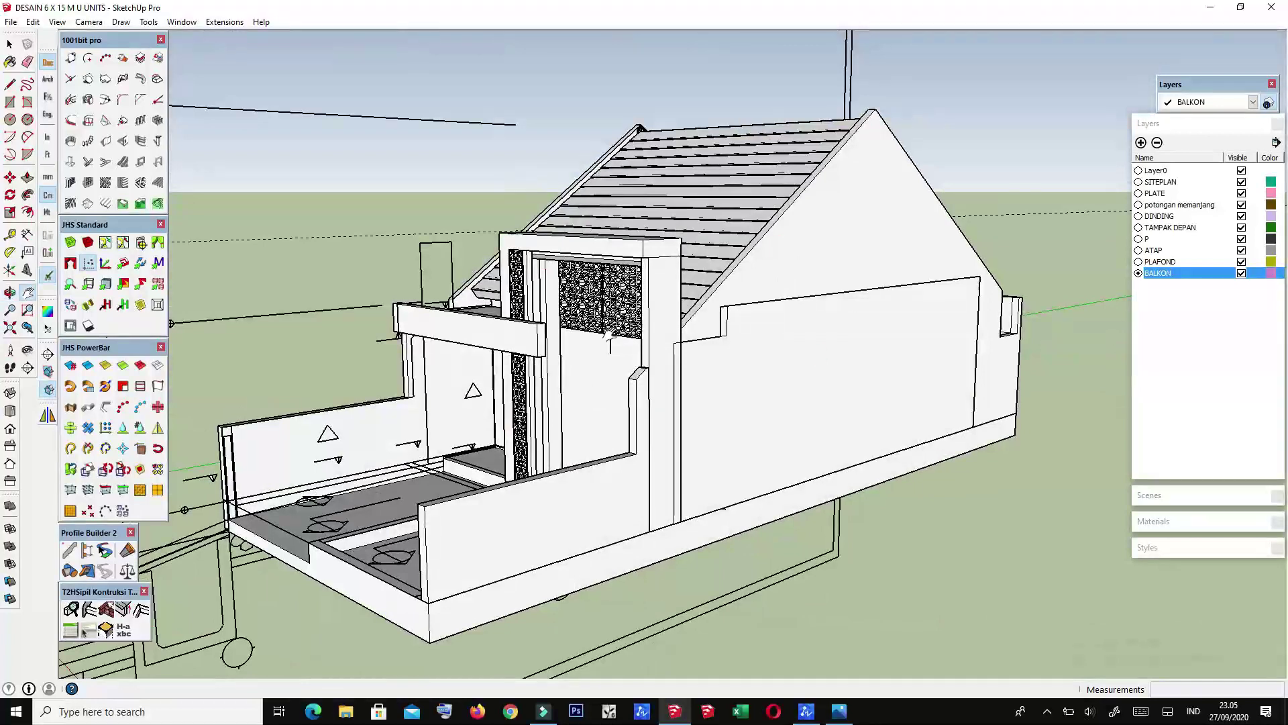
mouse_move(505, 379)
middle_mouse_down()
mouse_move(704, 296)
mouse_move(810, 336)
mouse_move(560, 306)
middle_mouse_up()
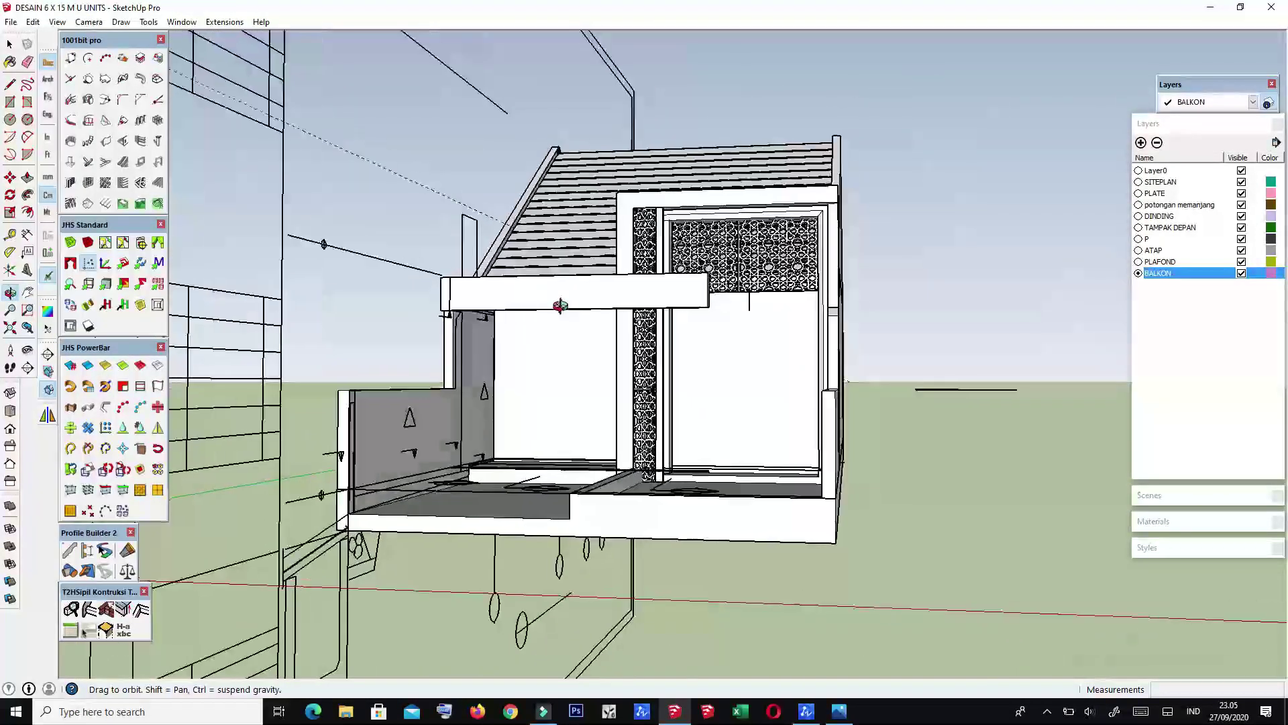
mouse_move(587, 355)
middle_mouse_down()
mouse_move(496, 344)
mouse_move(831, 362)
mouse_move(739, 373)
mouse_move(638, 359)
mouse_move(826, 359)
mouse_move(595, 360)
mouse_move(735, 388)
middle_mouse_up()
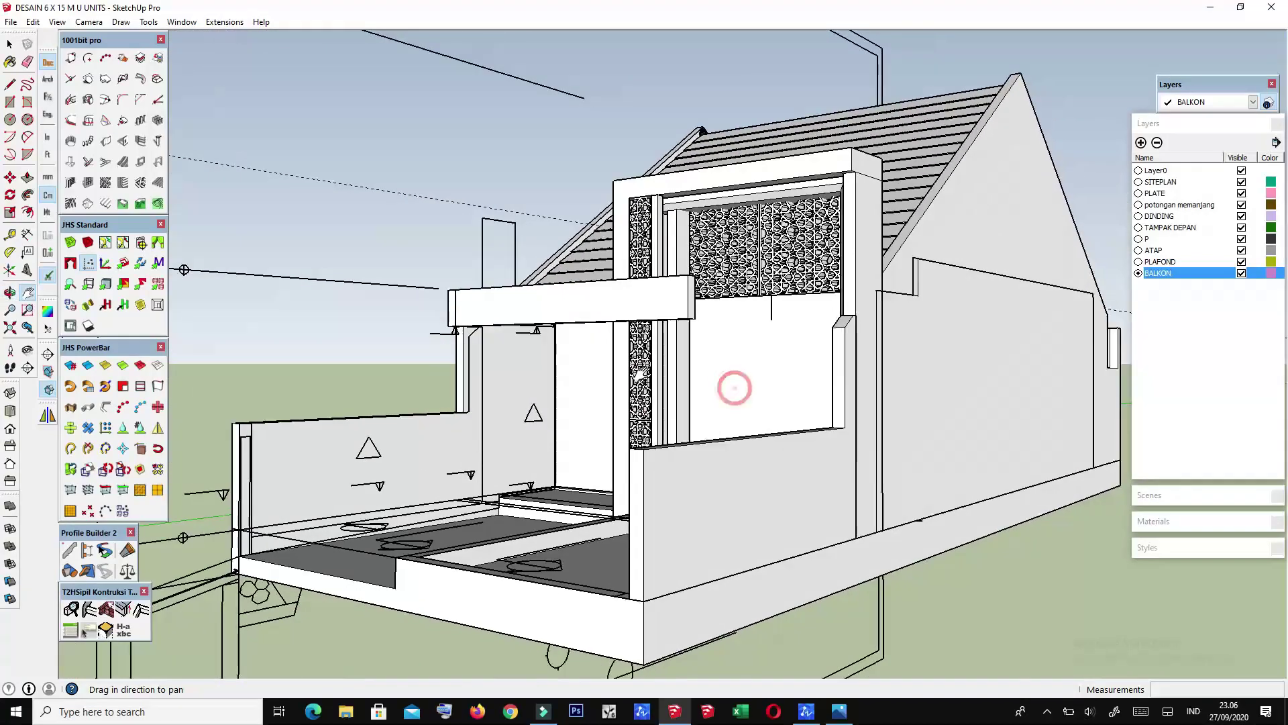
mouse_move(626, 370)
middle_mouse_down()
mouse_move(840, 382)
mouse_move(673, 387)
mouse_move(716, 385)
middle_mouse_up()
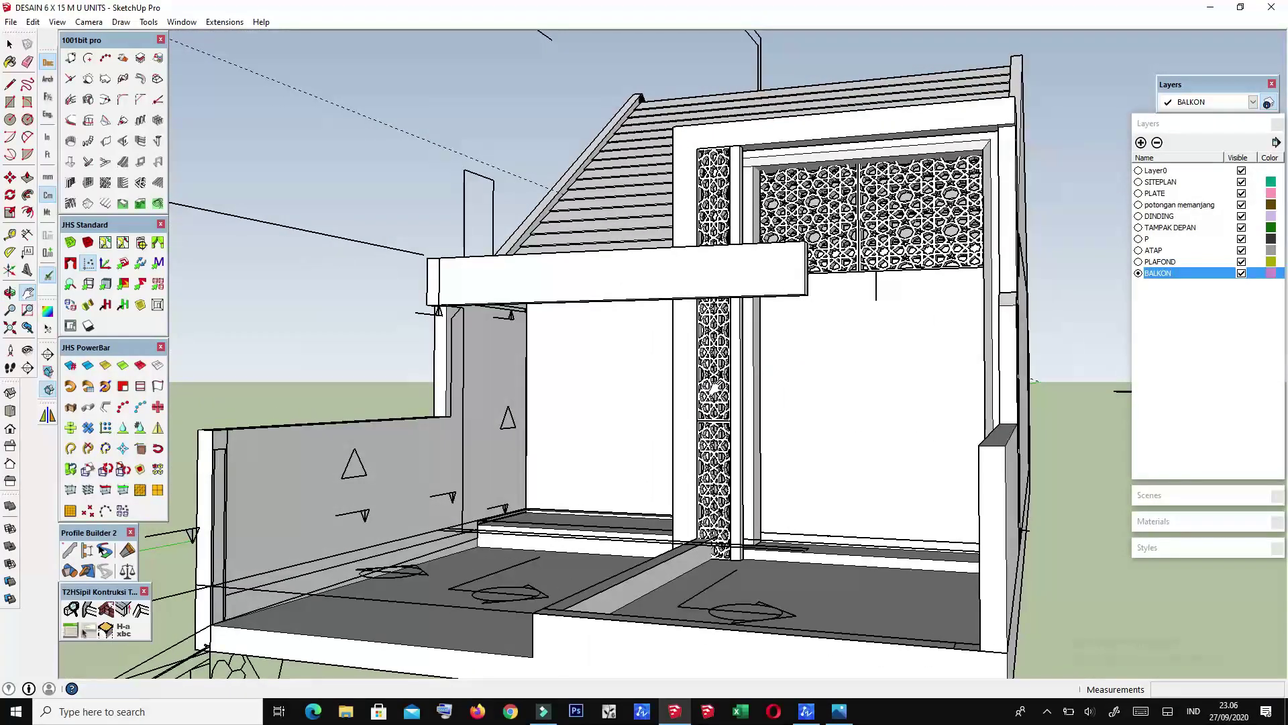
mouse_move(714, 385)
middle_mouse_down()
mouse_move(660, 416)
mouse_move(733, 427)
middle_mouse_up()
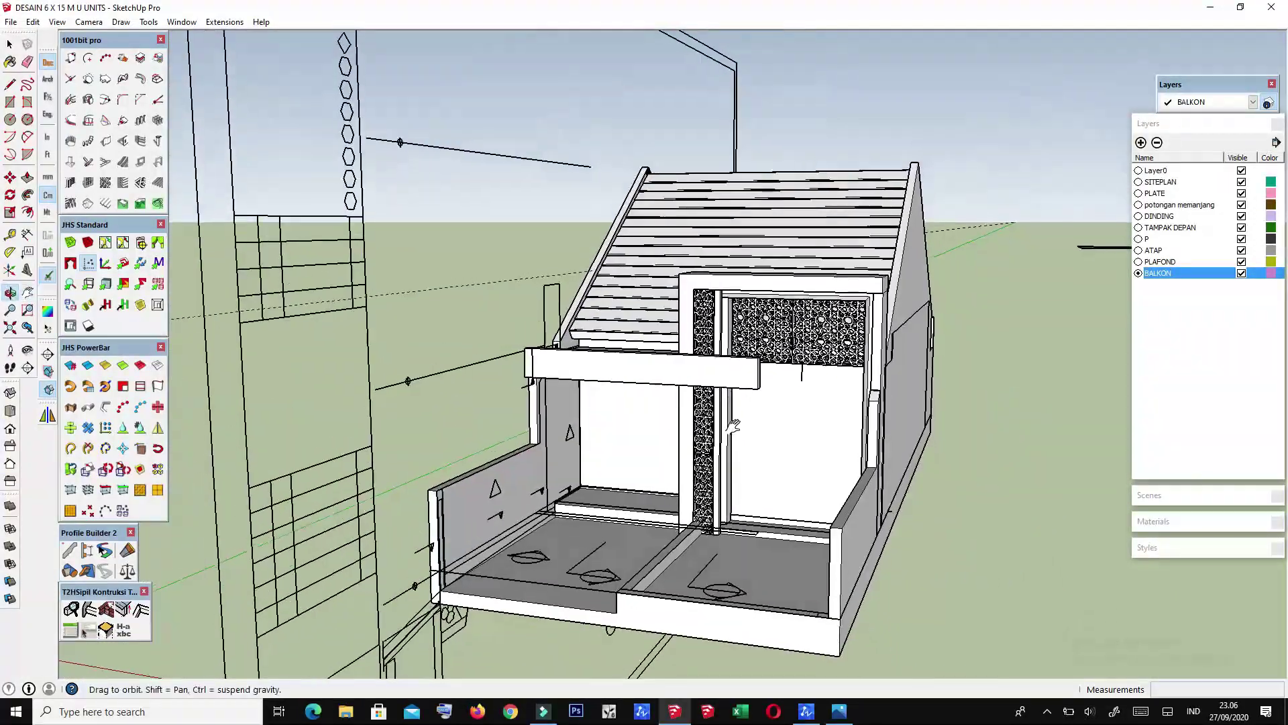
scroll(734, 426, "up", 2)
mouse_move(731, 433)
middle_mouse_down()
mouse_move(745, 423)
mouse_move(722, 411)
middle_mouse_up()
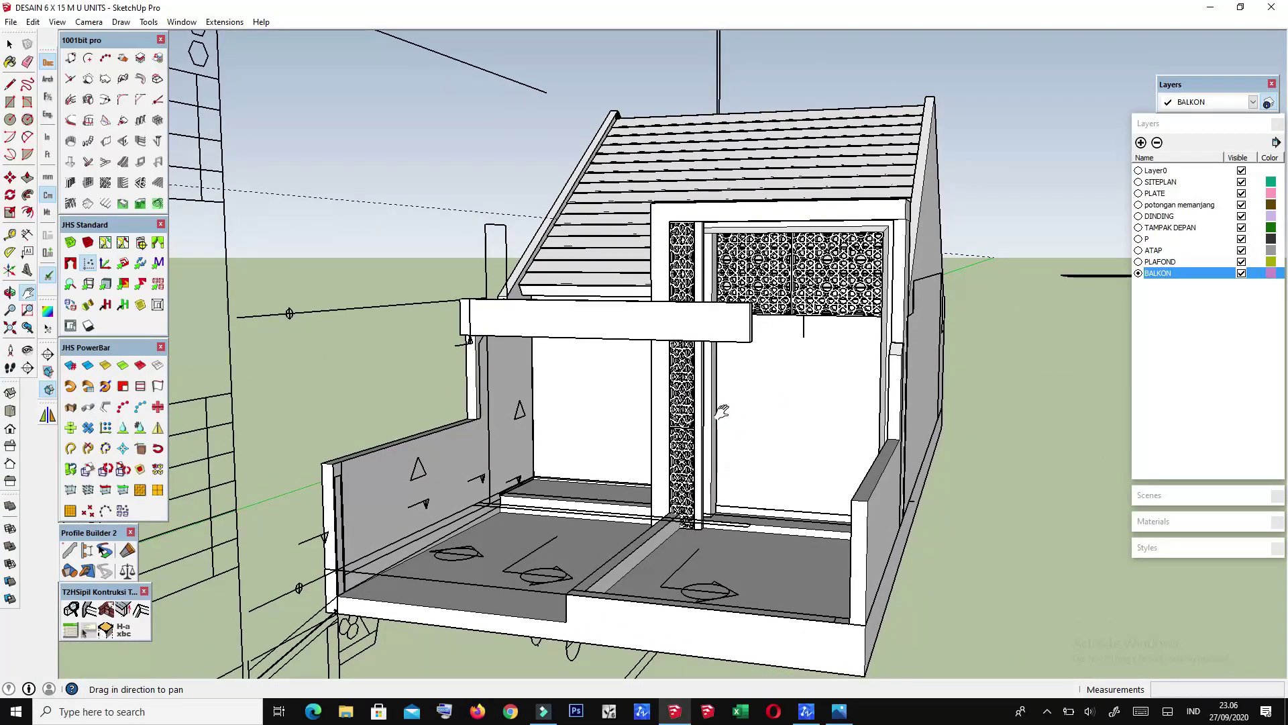